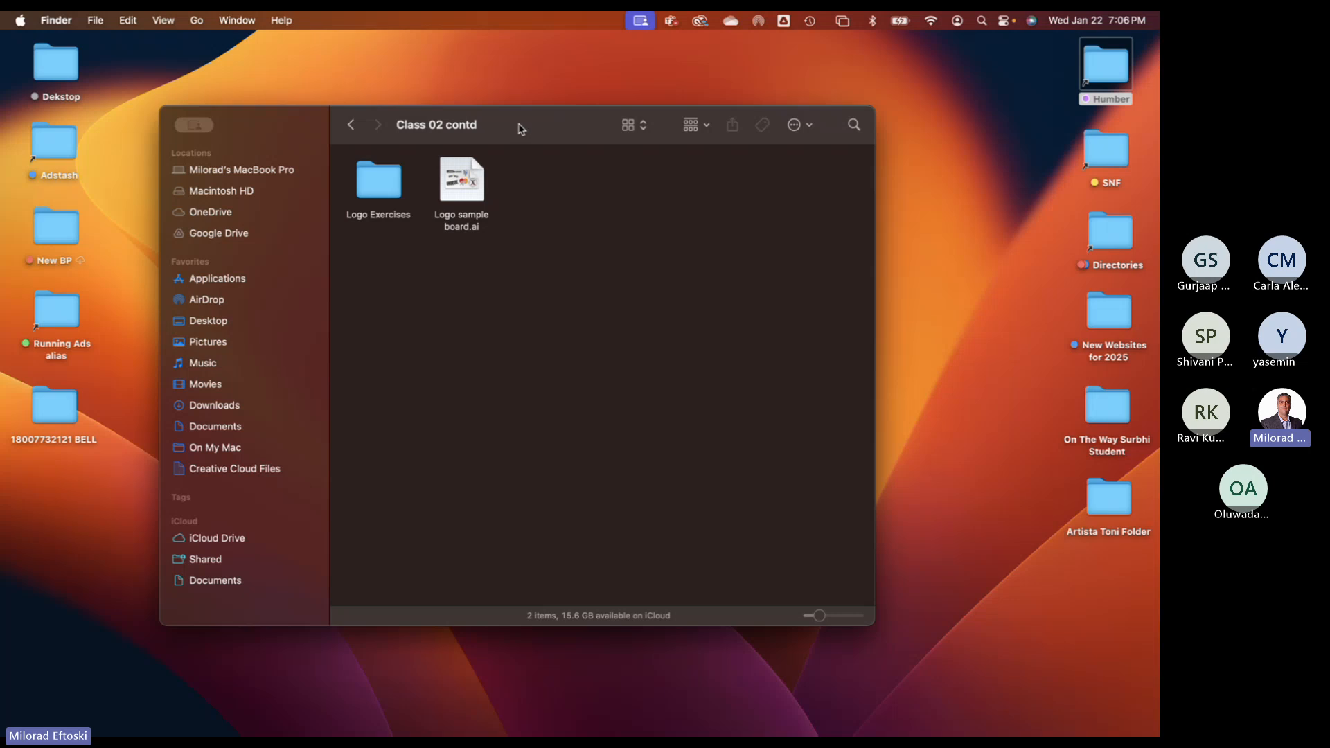
Preview the Logo sample board.ai file in the Class 02 contd folder and examine its sample logos
{"action": "left_click_drag", "start_coordinate": [521, 127], "coordinate": [535, 130]}
{"action": "left_click", "coordinate": [488, 191]}
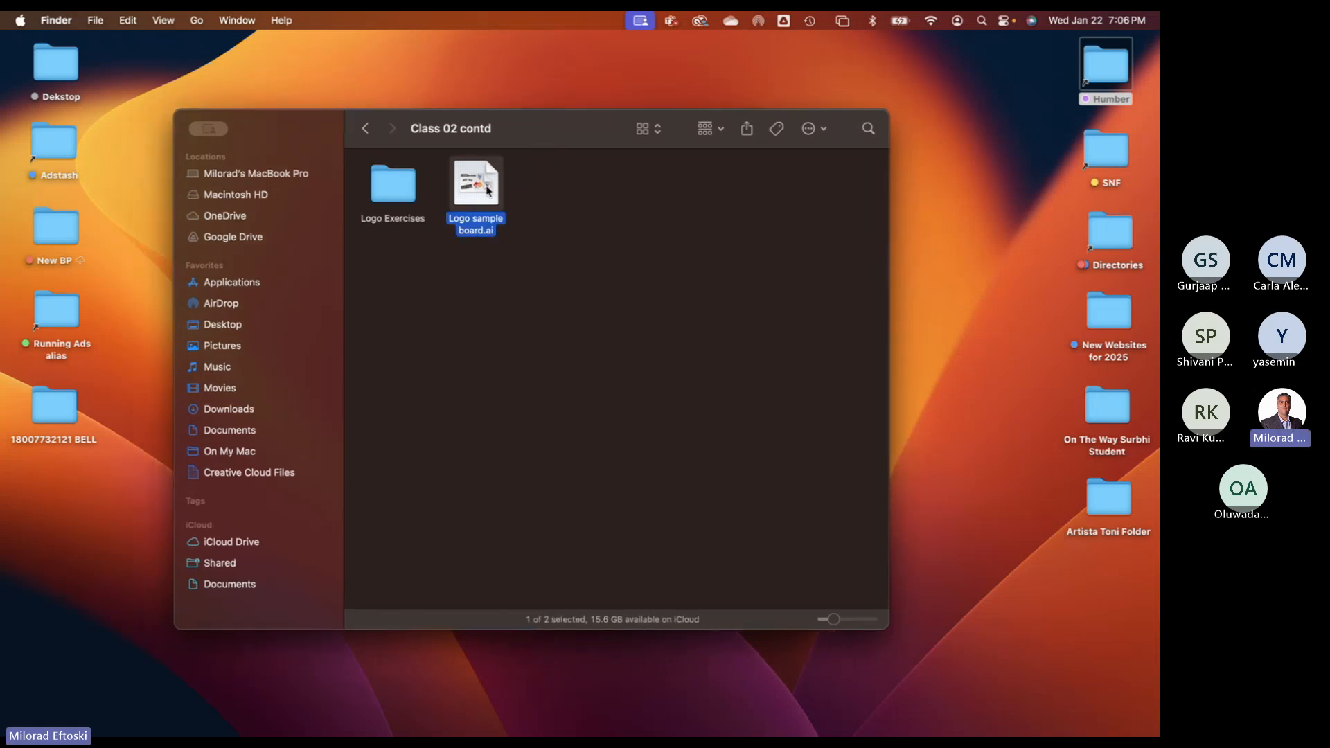
{"action": "key", "text": "space"}
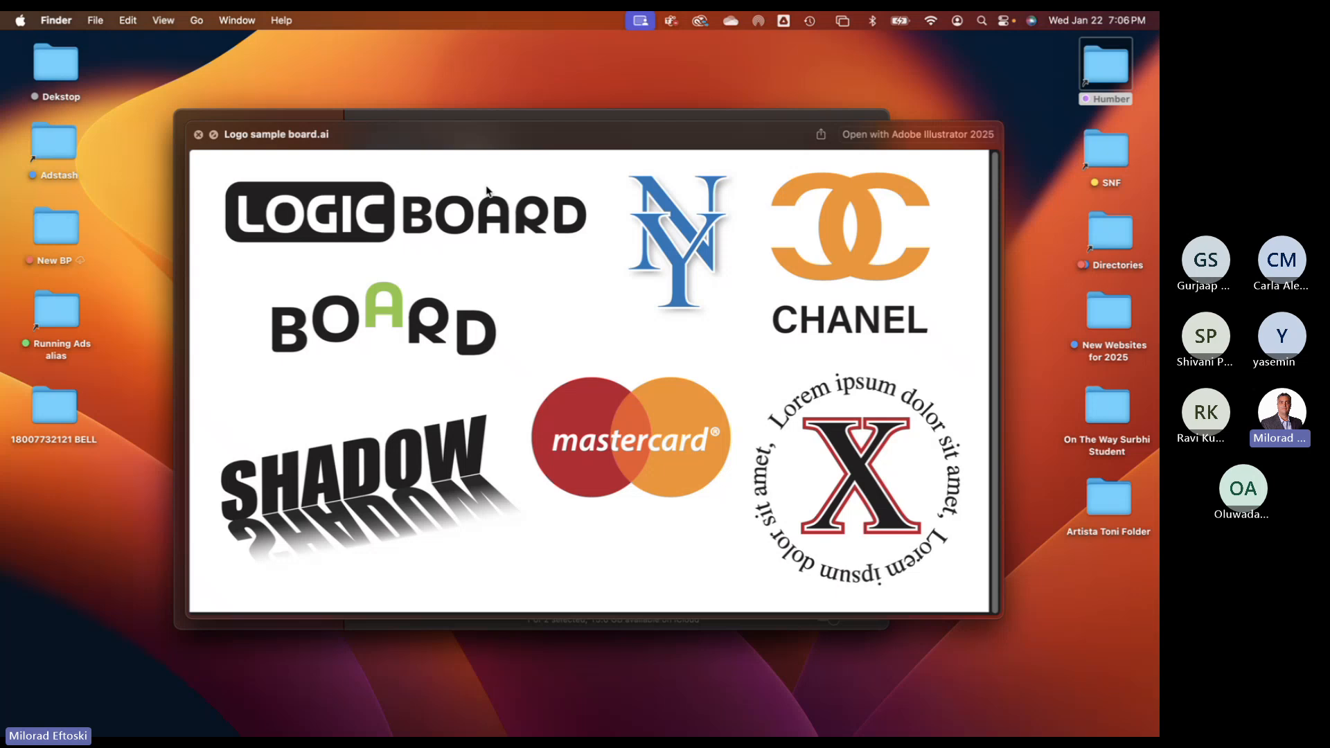
{"action": "left_click_drag", "start_coordinate": [462, 133], "coordinate": [422, 101]}
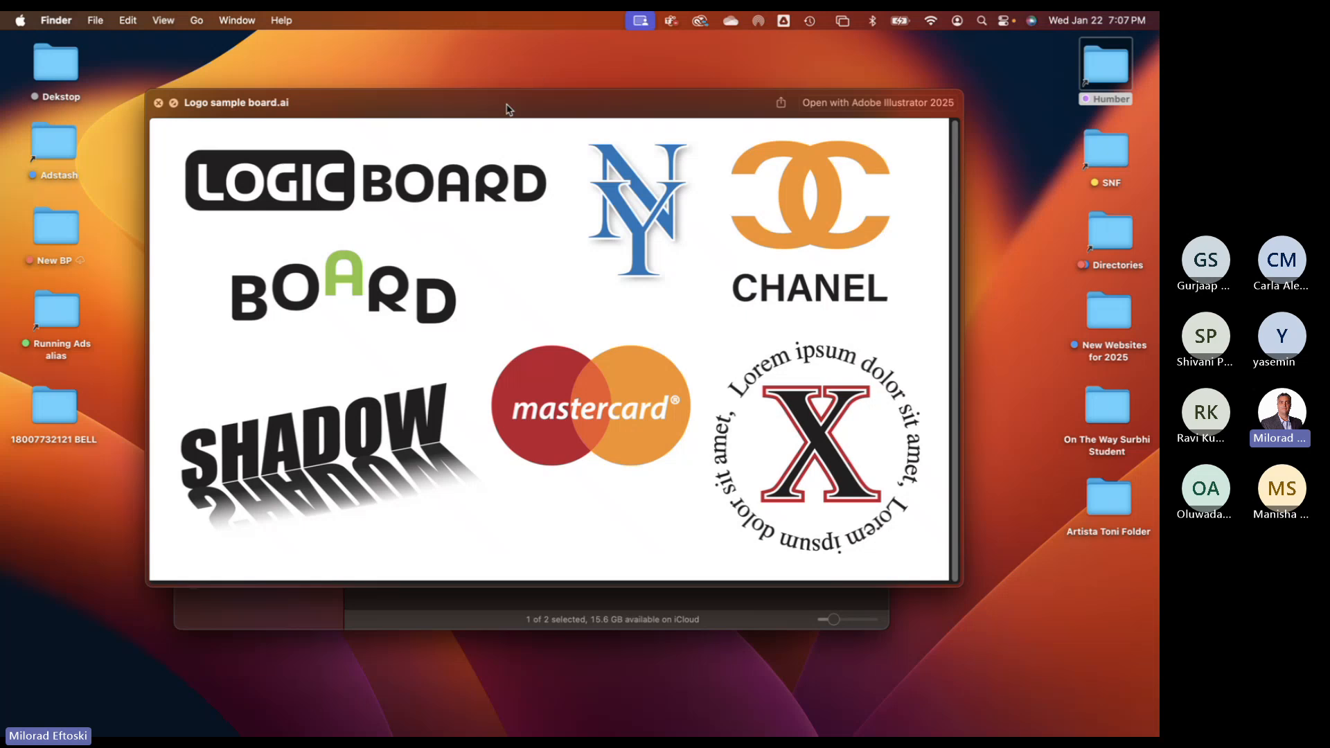
{"action": "left_click_drag", "start_coordinate": [495, 105], "coordinate": [478, 100]}
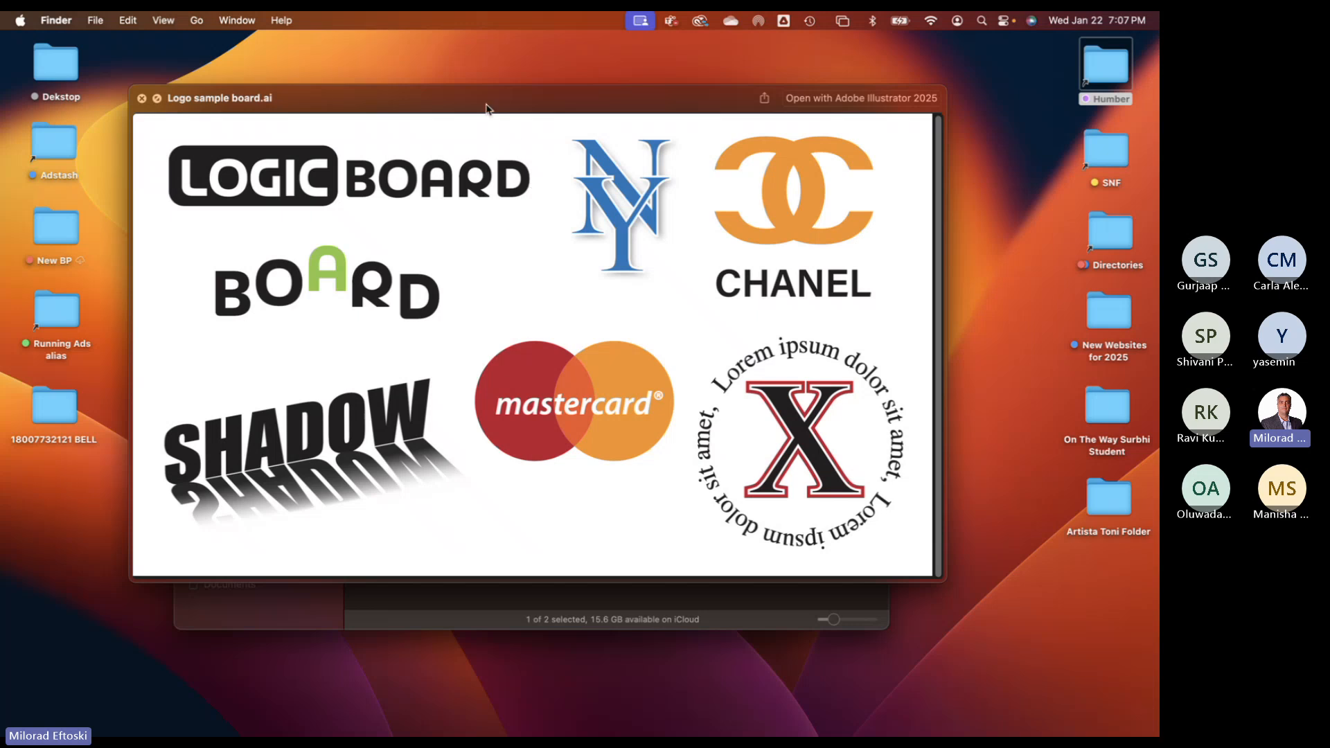
{"action": "left_click_drag", "start_coordinate": [484, 110], "coordinate": [465, 102]}
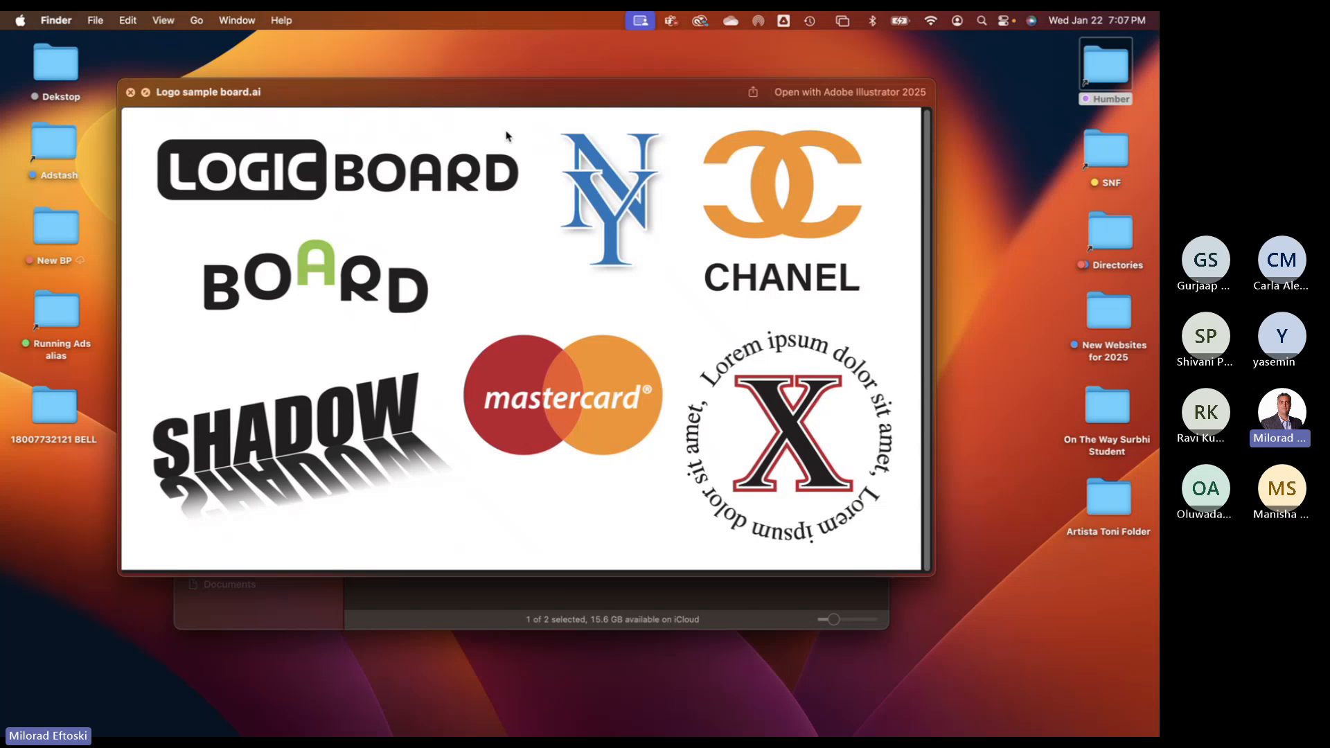
{"action": "key", "text": "space"}
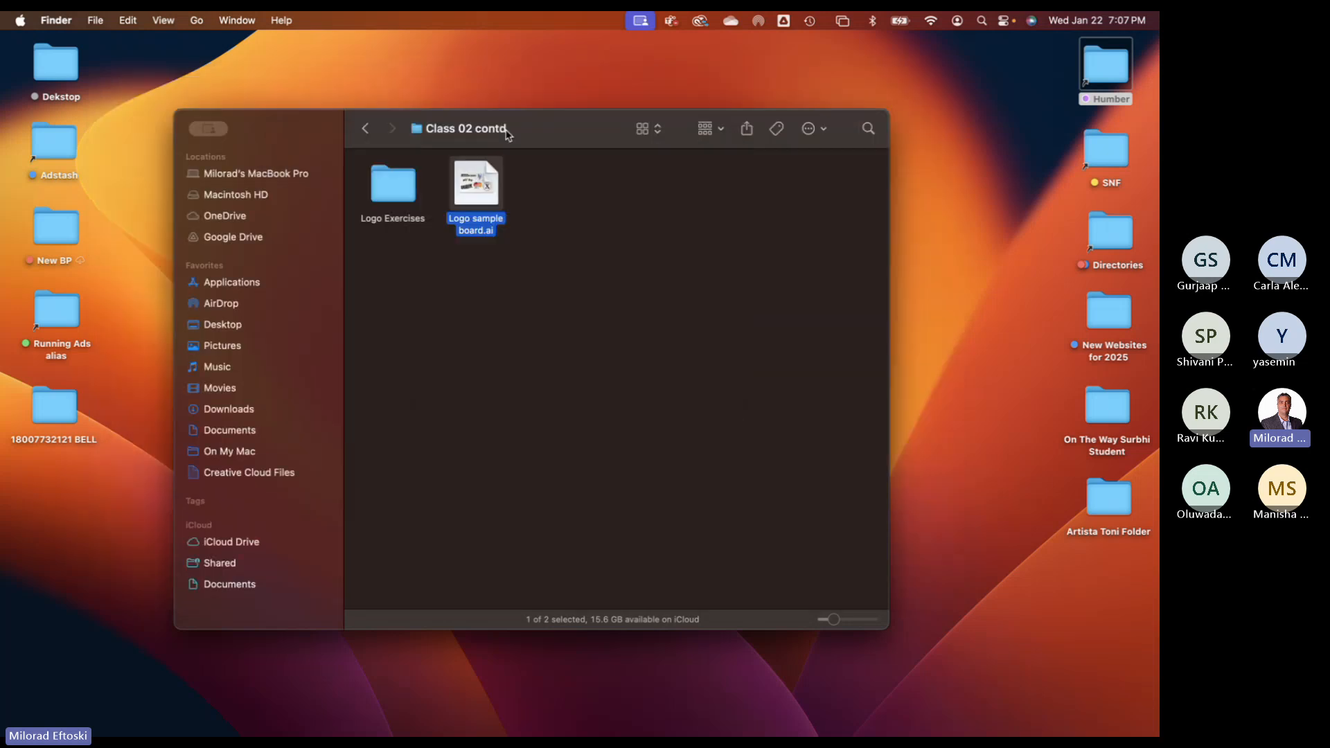
Go back to the WDDM folder and switch to Chrome's Digital Illustration course content page
{"action": "left_click", "coordinate": [365, 128]}
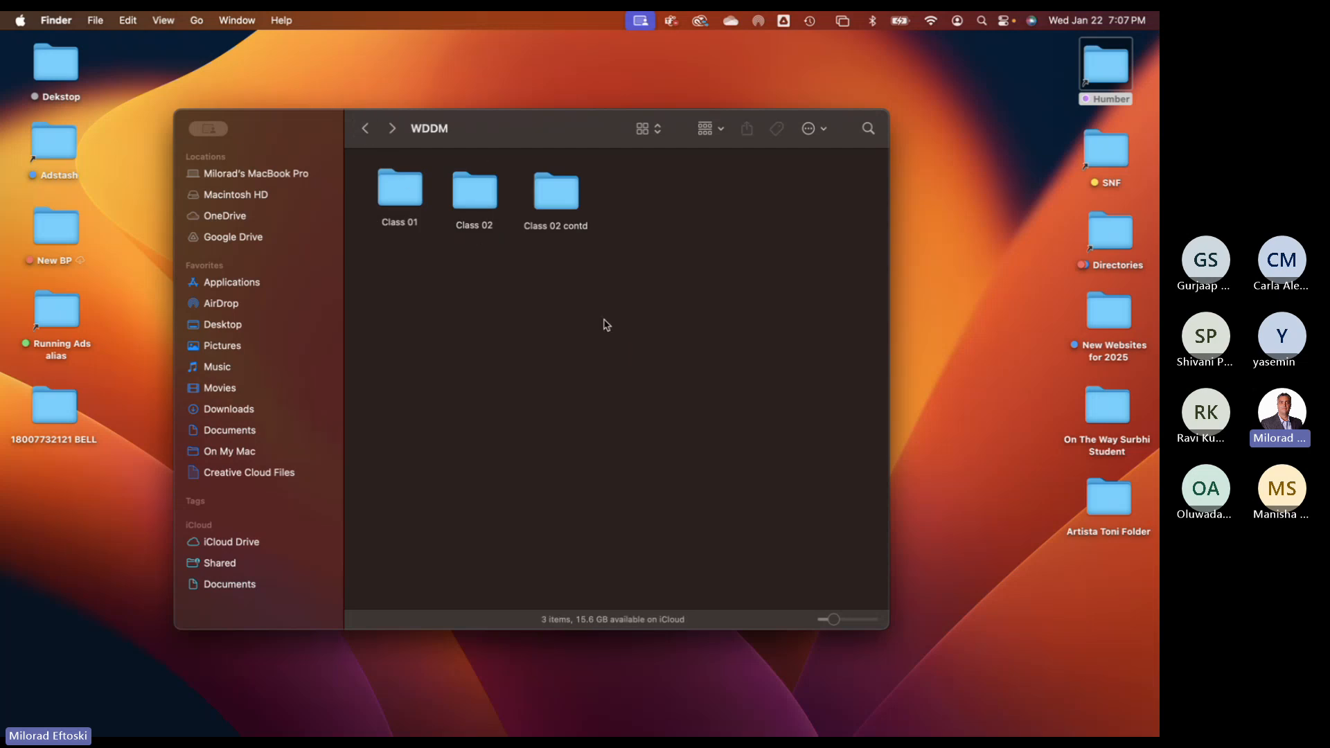
{"action": "left_click", "coordinate": [948, 382]}
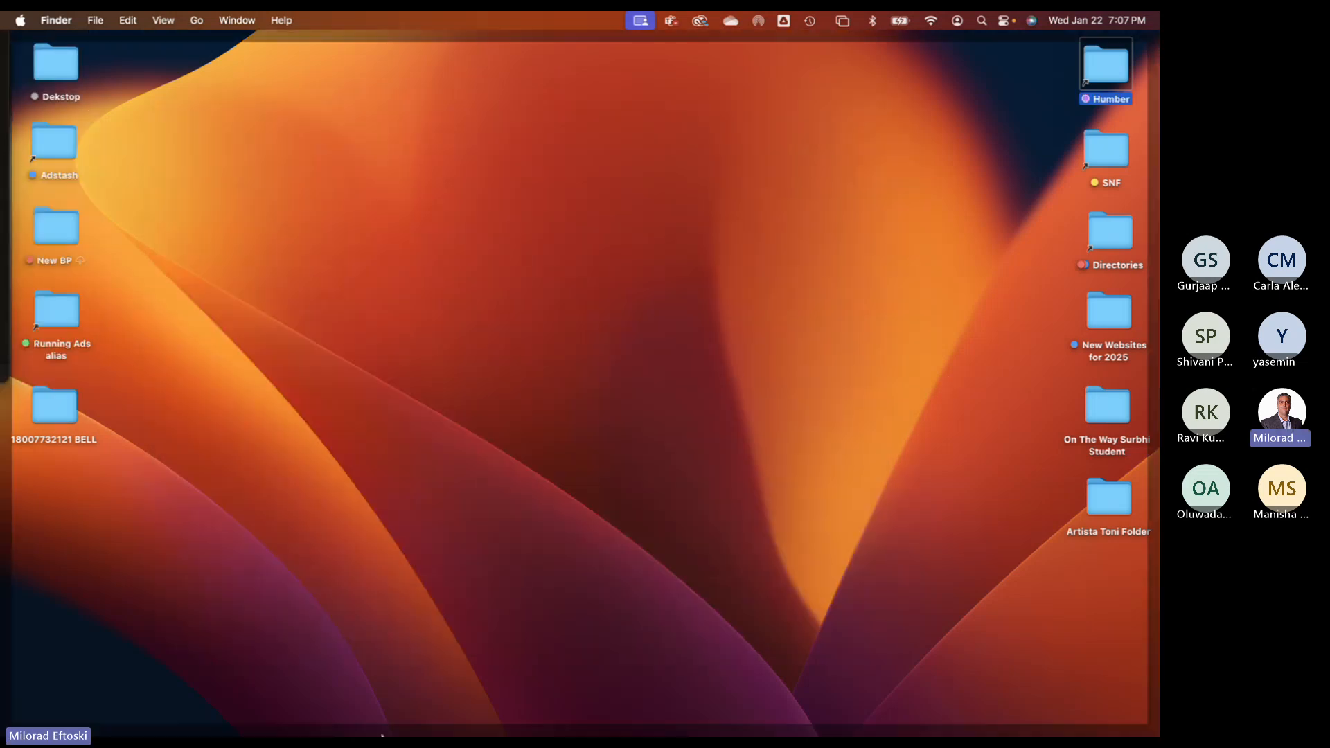
{"action": "left_click", "coordinate": [427, 518]}
{"action": "key", "text": "ctrl+Left"}
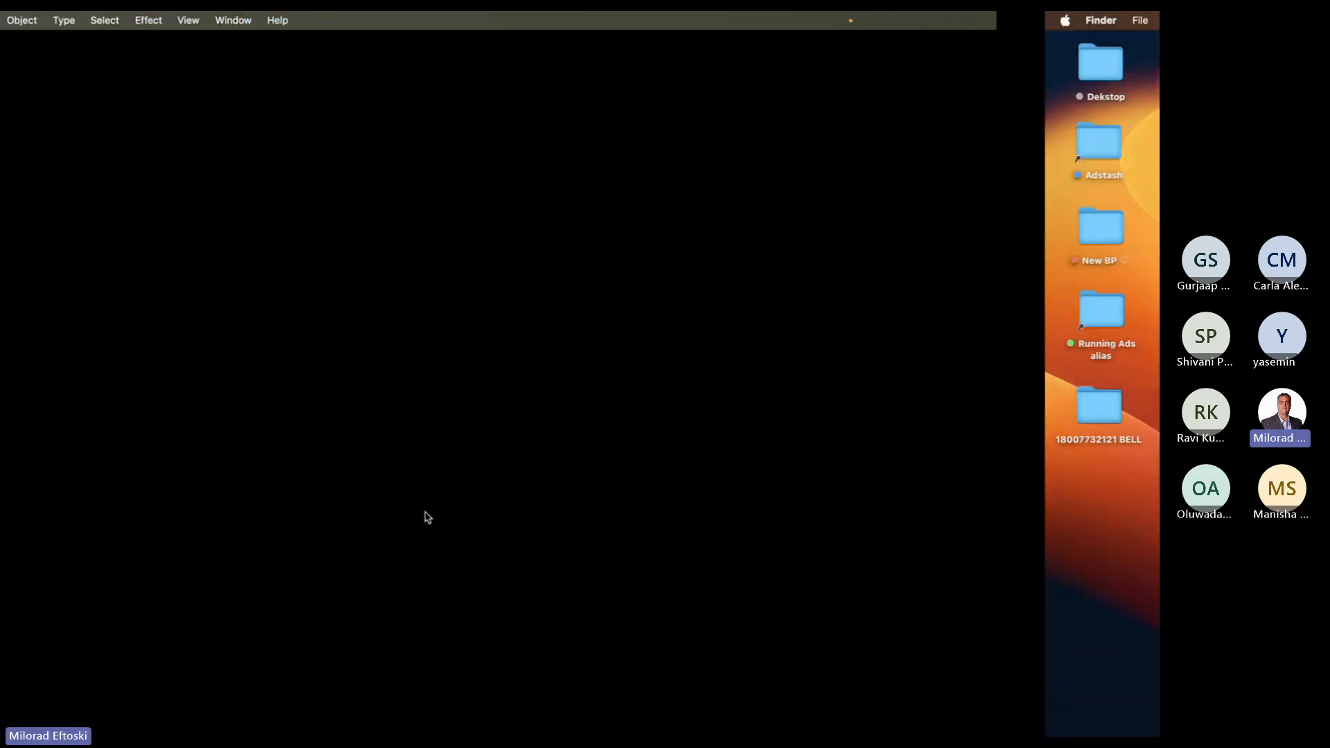
{"action": "key", "text": "ctrl+Left"}
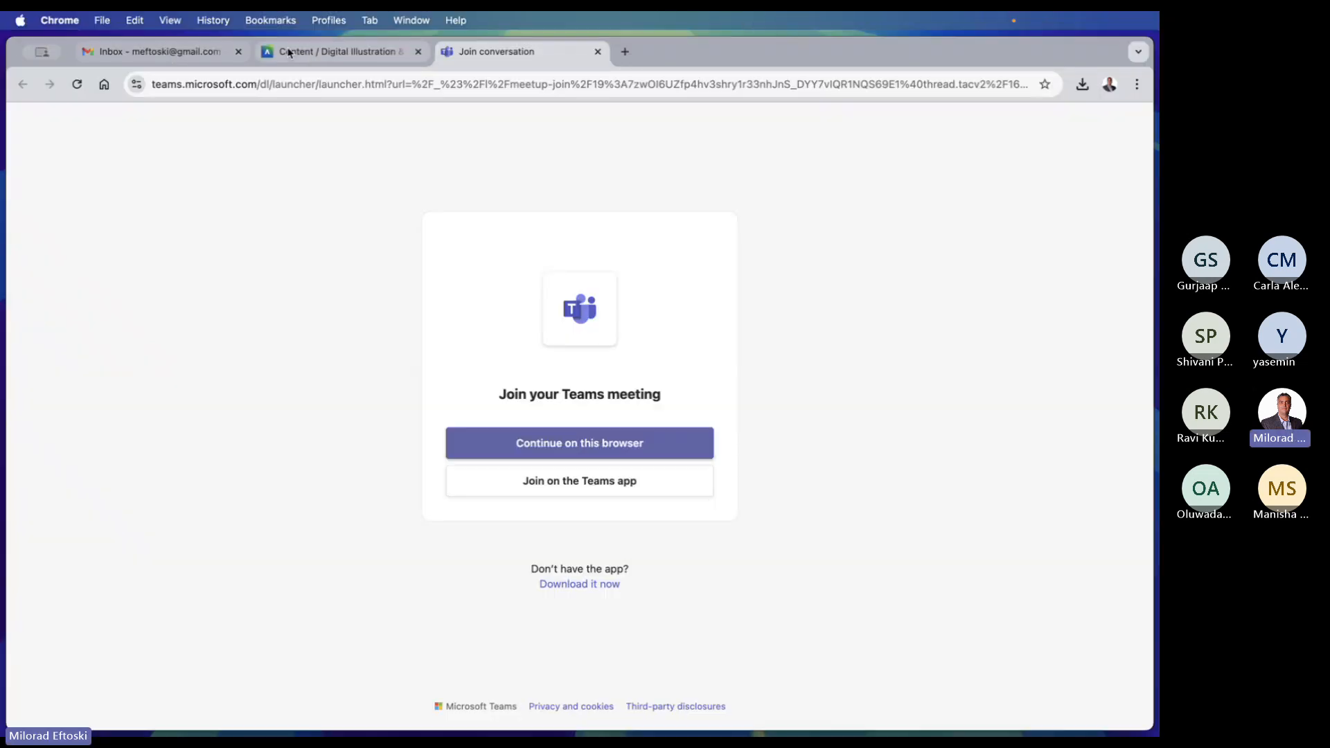
{"action": "left_click", "coordinate": [290, 52]}
Expand the Illustrator Module and its Class Three Android folder in the course content
{"action": "scroll", "coordinate": [476, 520], "scroll_direction": "down", "scroll_amount": 8}
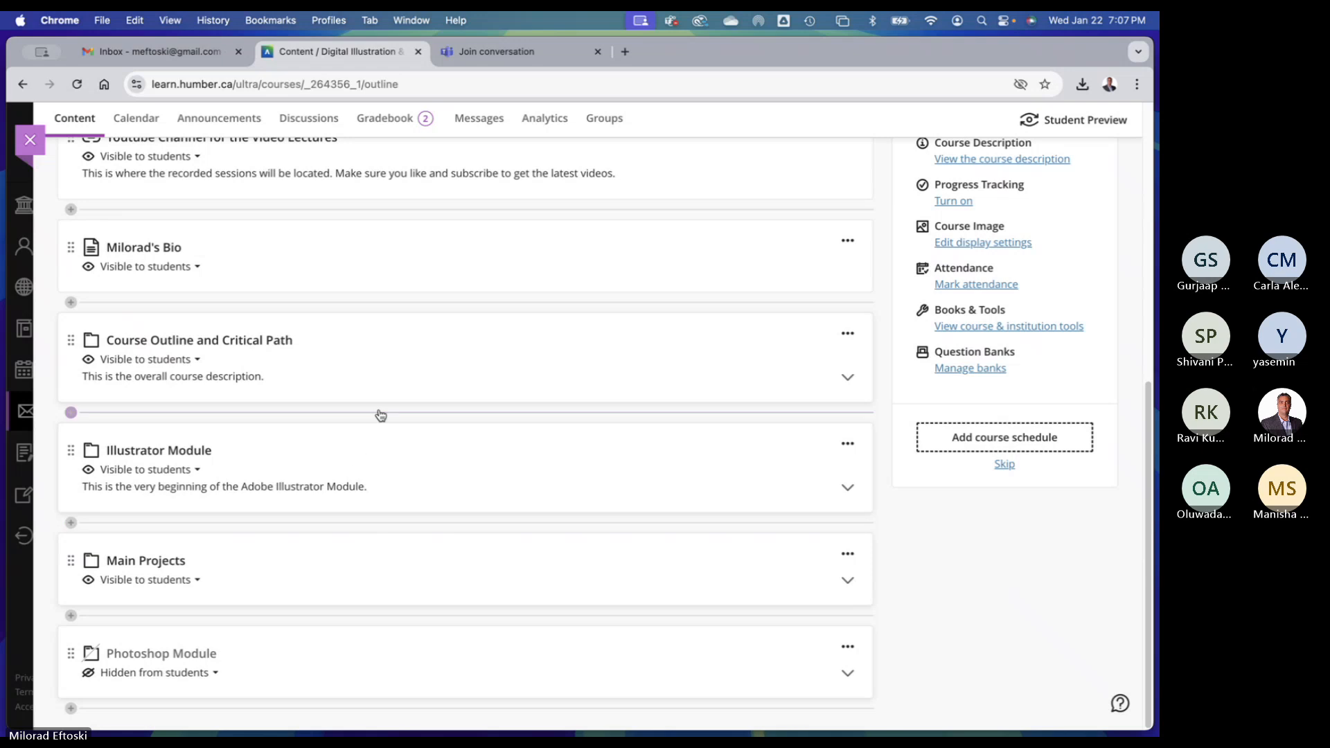
{"action": "left_click", "coordinate": [420, 458]}
{"action": "scroll", "coordinate": [420, 457], "scroll_direction": "down", "scroll_amount": 6}
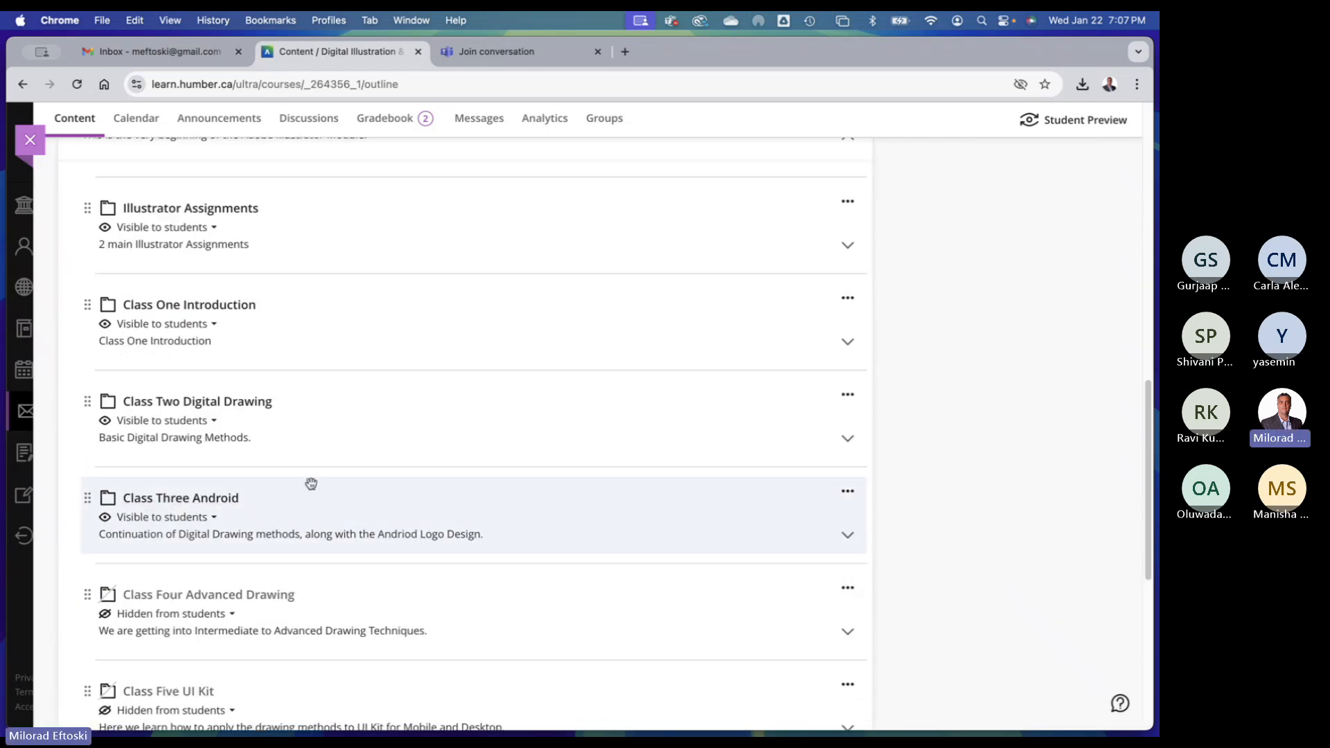
{"action": "scroll", "coordinate": [312, 485], "scroll_direction": "down", "scroll_amount": 3}
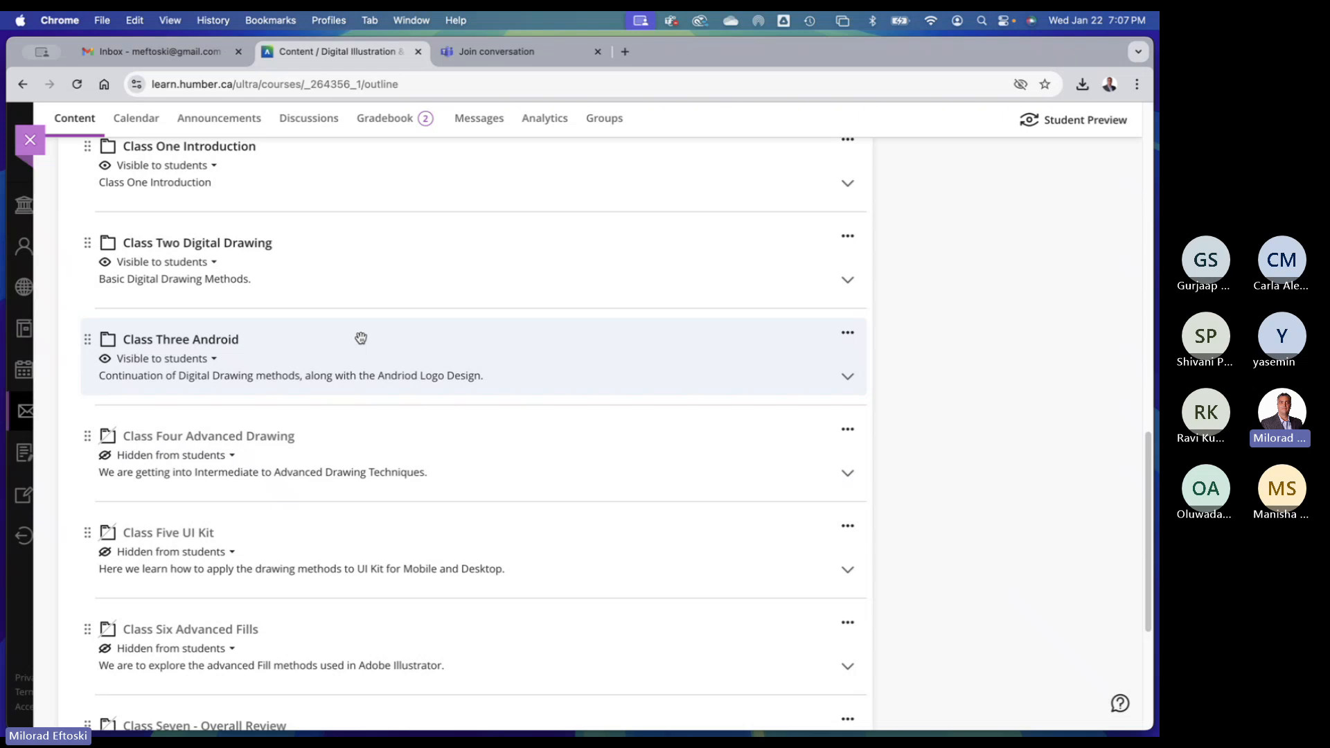
{"action": "left_click", "coordinate": [509, 351]}
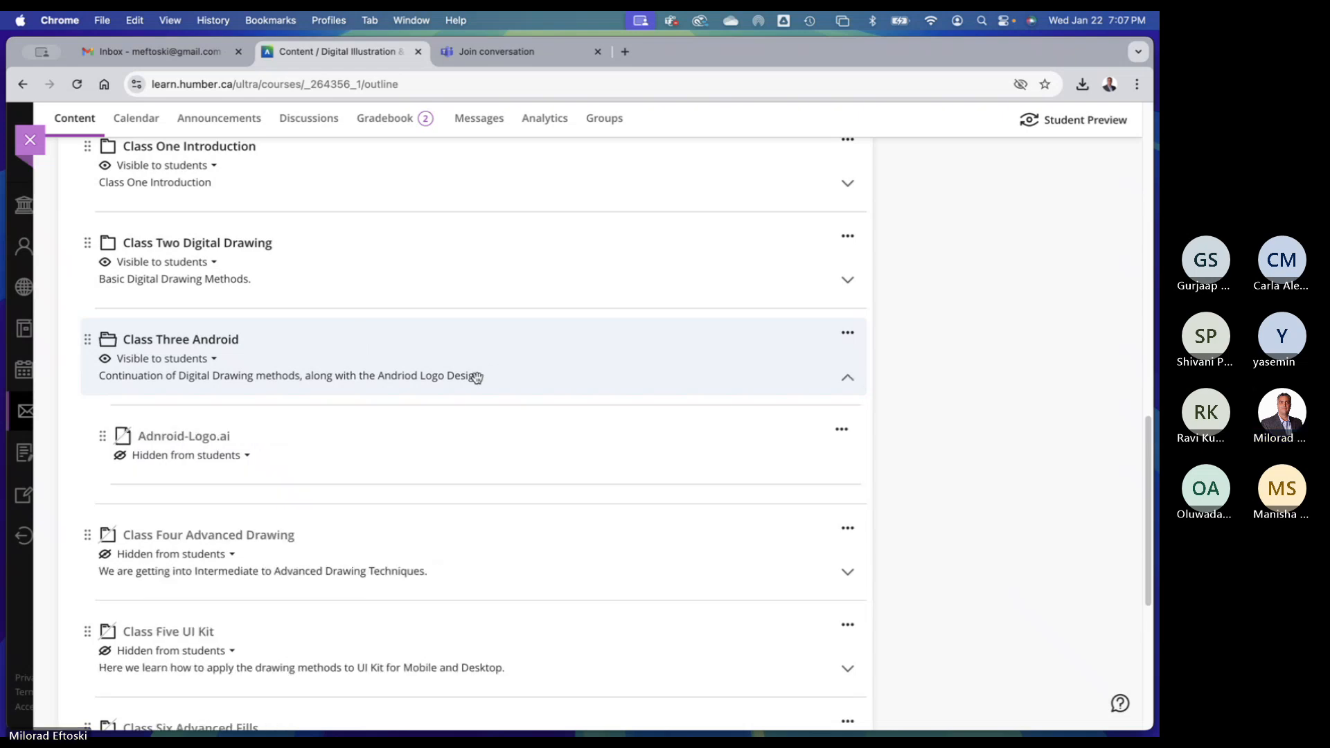
Make the Adnroid-Logo.ai file visible to students and download it to the Desktop under the name Adnroid-Logo
{"action": "left_click", "coordinate": [229, 457]}
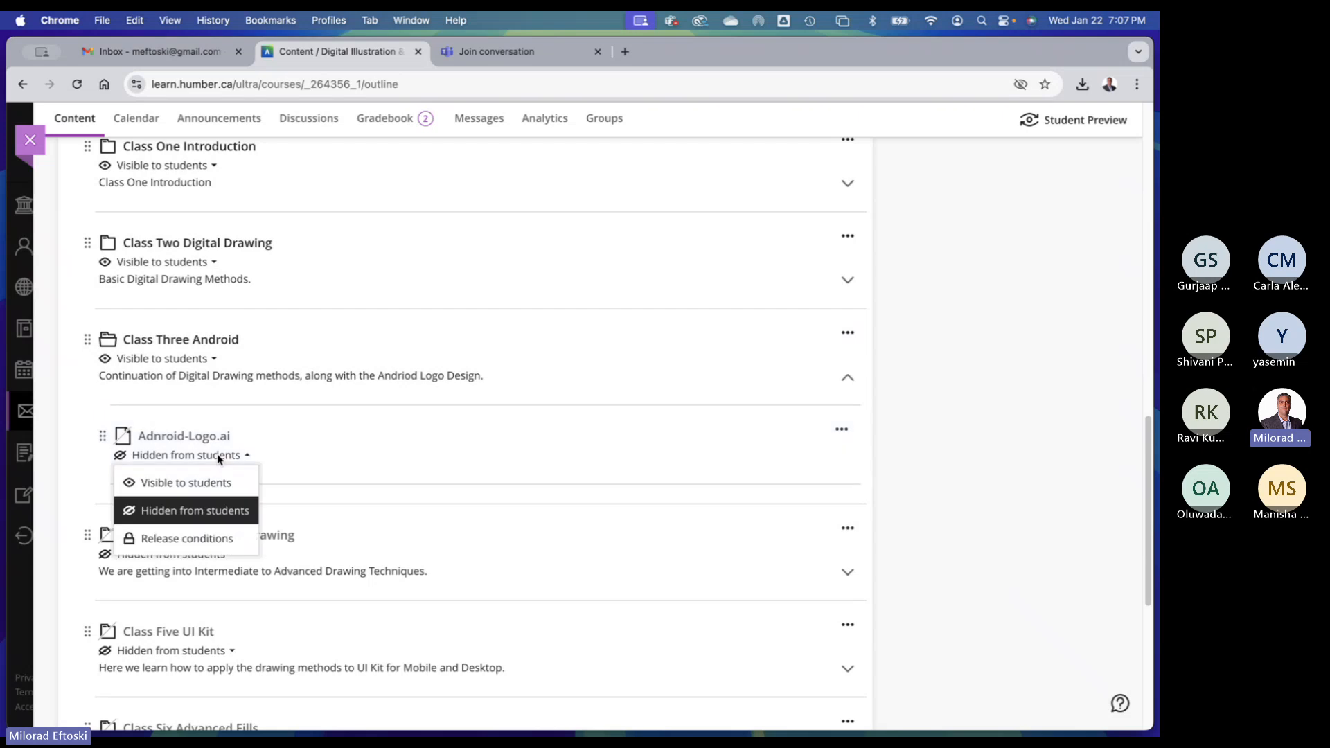
{"action": "left_click", "coordinate": [204, 484]}
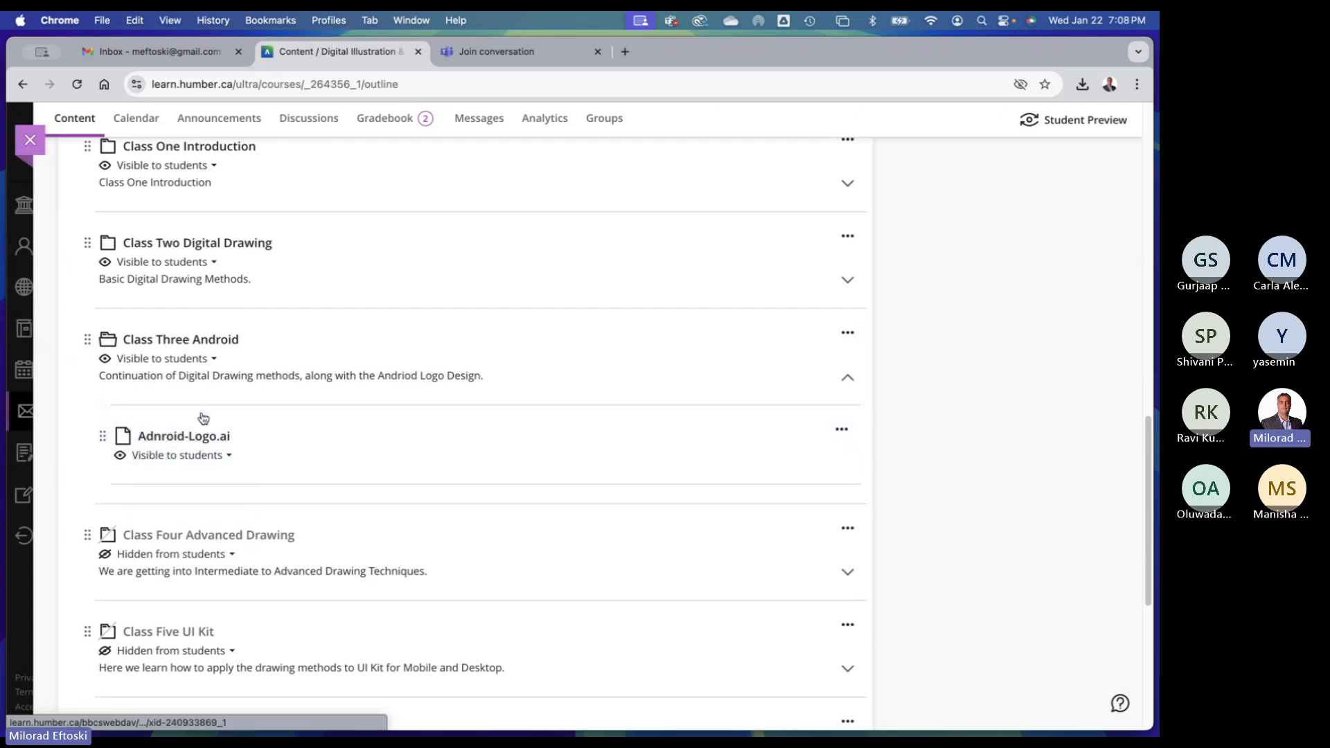
{"action": "left_click", "coordinate": [190, 438]}
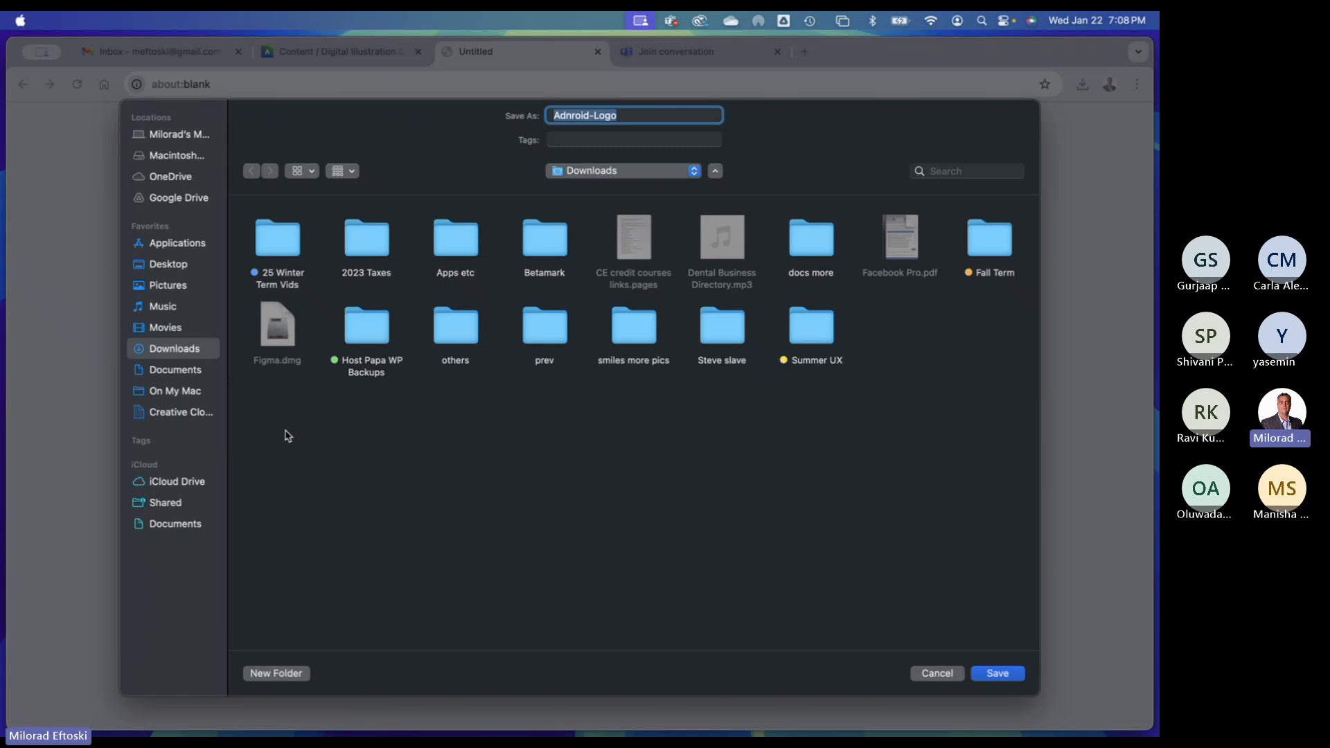
{"action": "key", "text": "super+shift+d"}
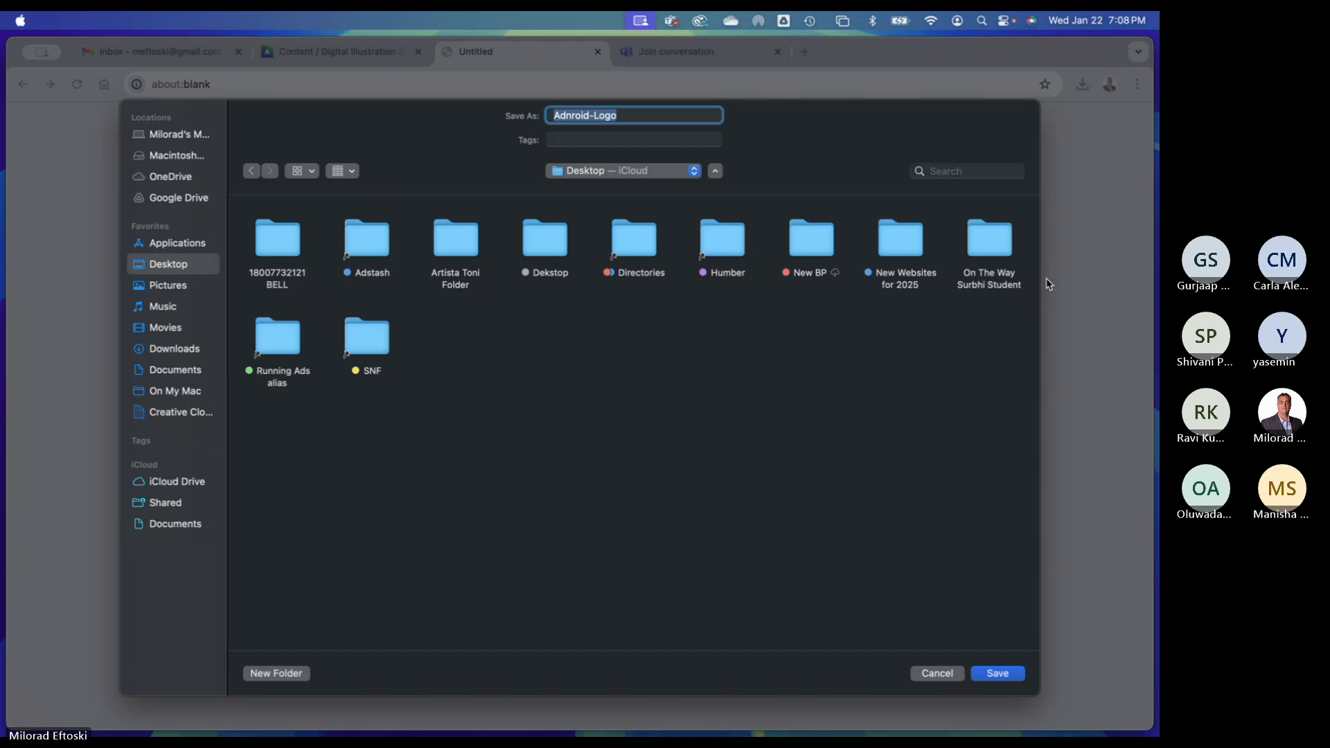
{"action": "left_click", "coordinate": [990, 673]}
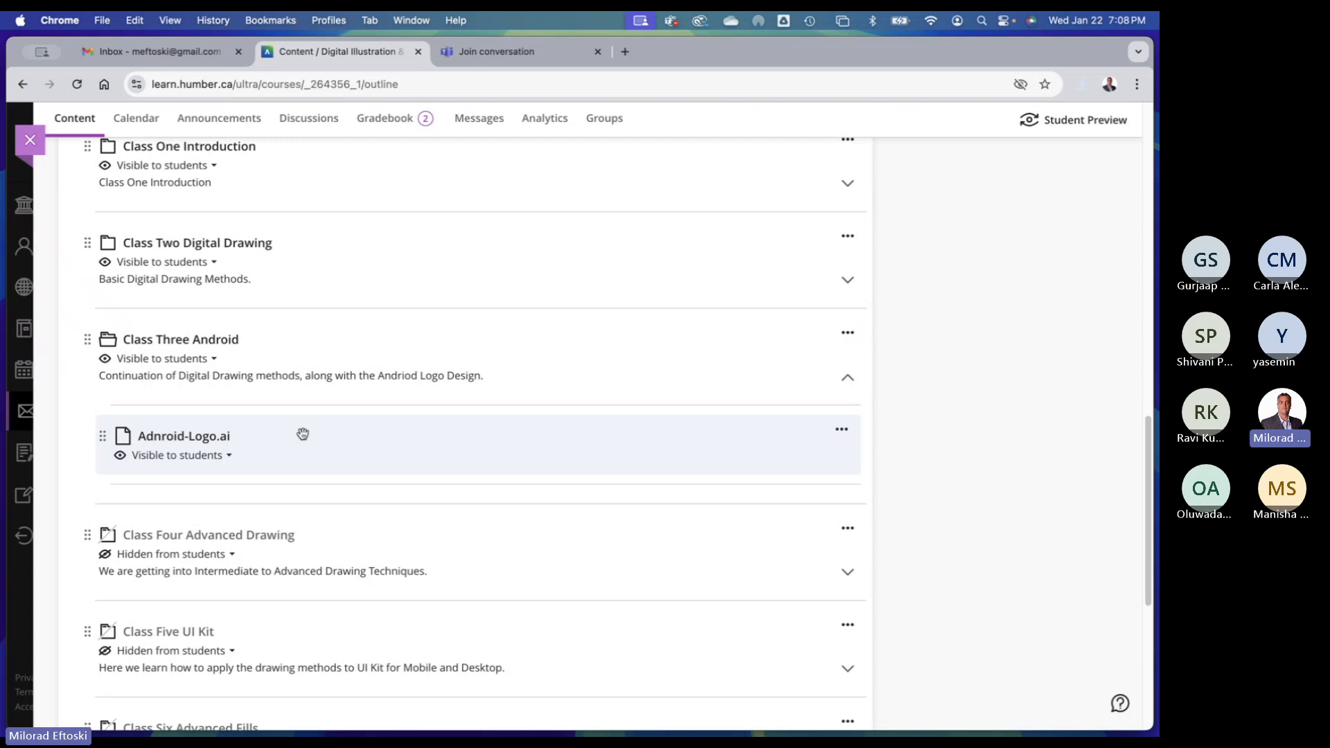
Expand the Class Four Advanced Drawing folder and review its items and the other class folders in the course content
{"action": "scroll", "coordinate": [375, 483], "scroll_direction": "down", "scroll_amount": 2}
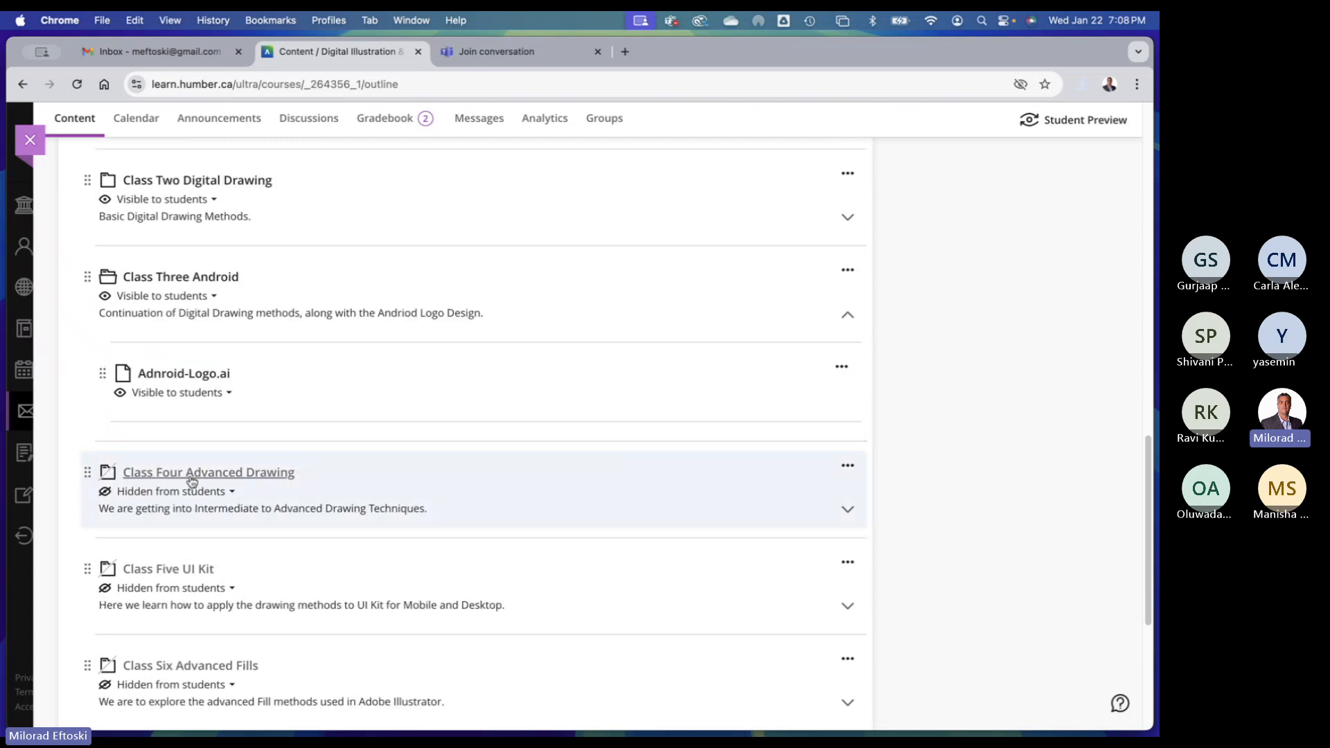
{"action": "left_click", "coordinate": [358, 472]}
{"action": "scroll", "coordinate": [356, 471], "scroll_direction": "down", "scroll_amount": 1}
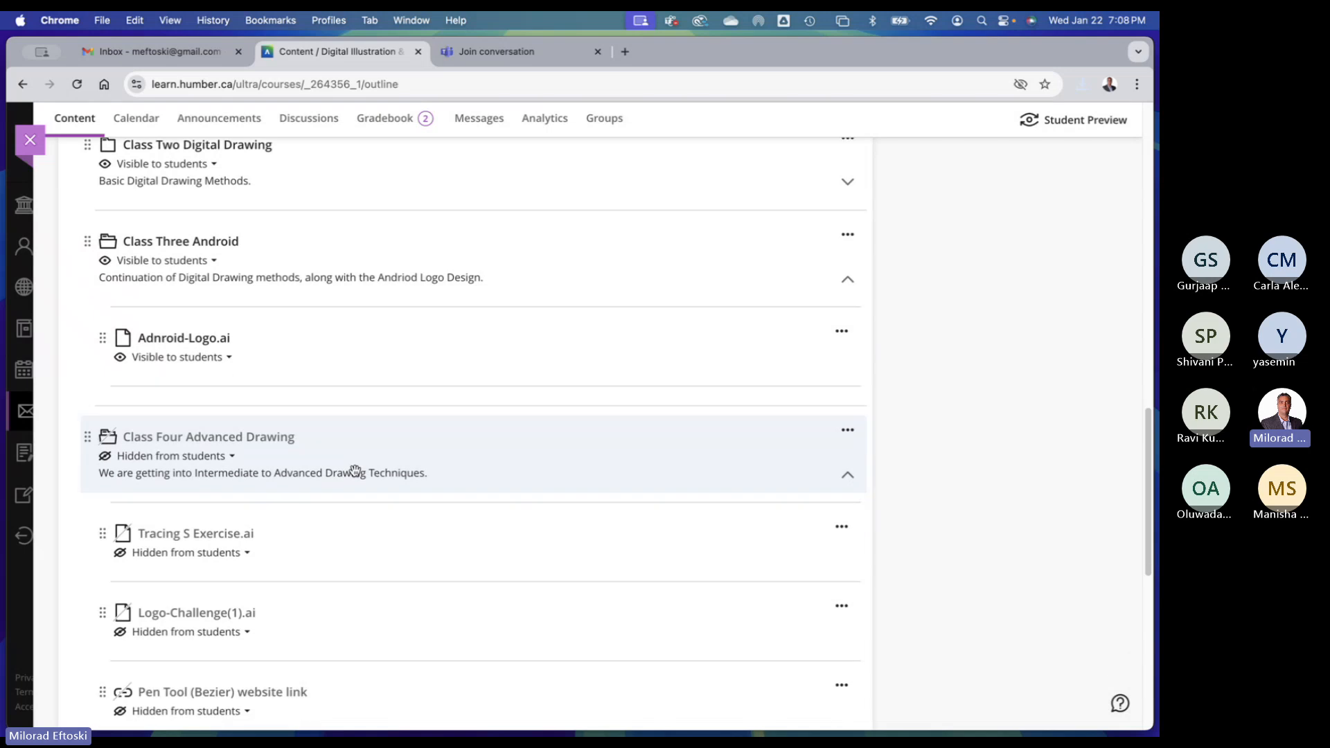
{"action": "scroll", "coordinate": [332, 478], "scroll_direction": "down", "scroll_amount": 1}
{"action": "scroll", "coordinate": [297, 499], "scroll_direction": "down", "scroll_amount": 3}
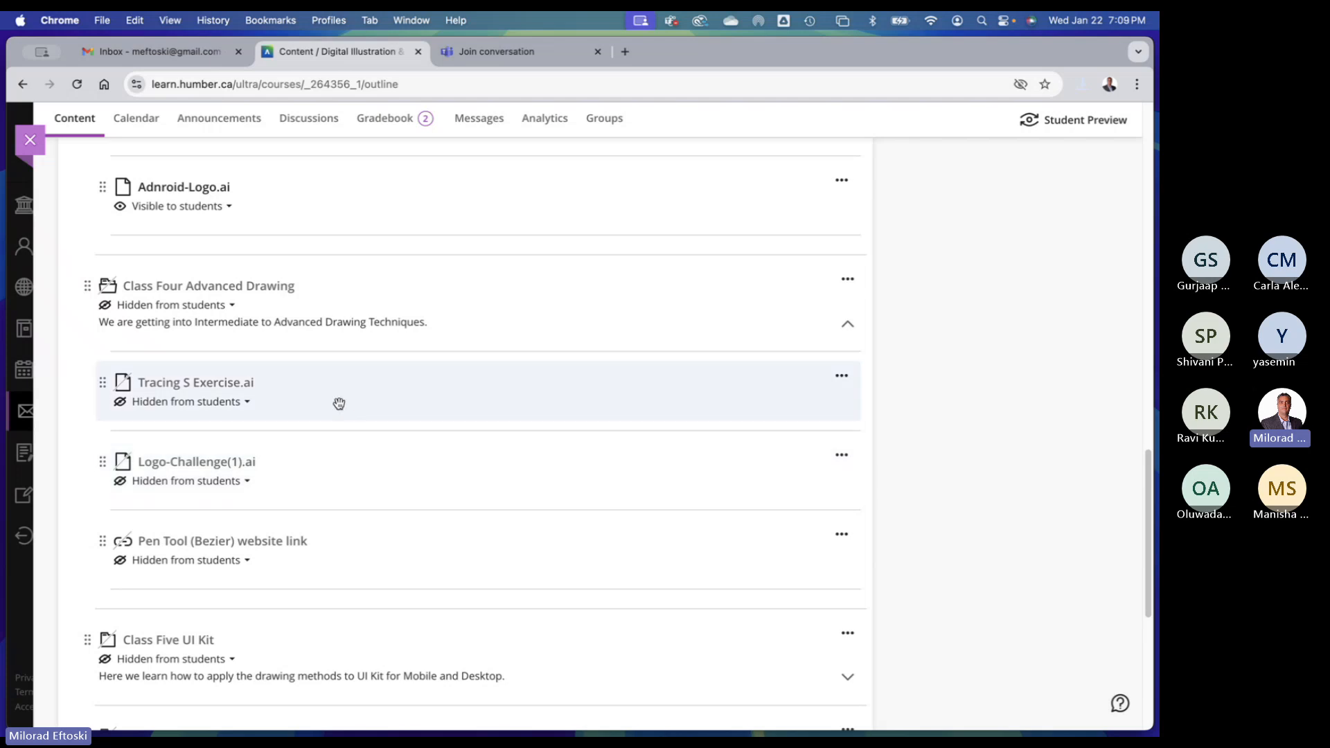
{"action": "scroll", "coordinate": [346, 385], "scroll_direction": "up", "scroll_amount": 1}
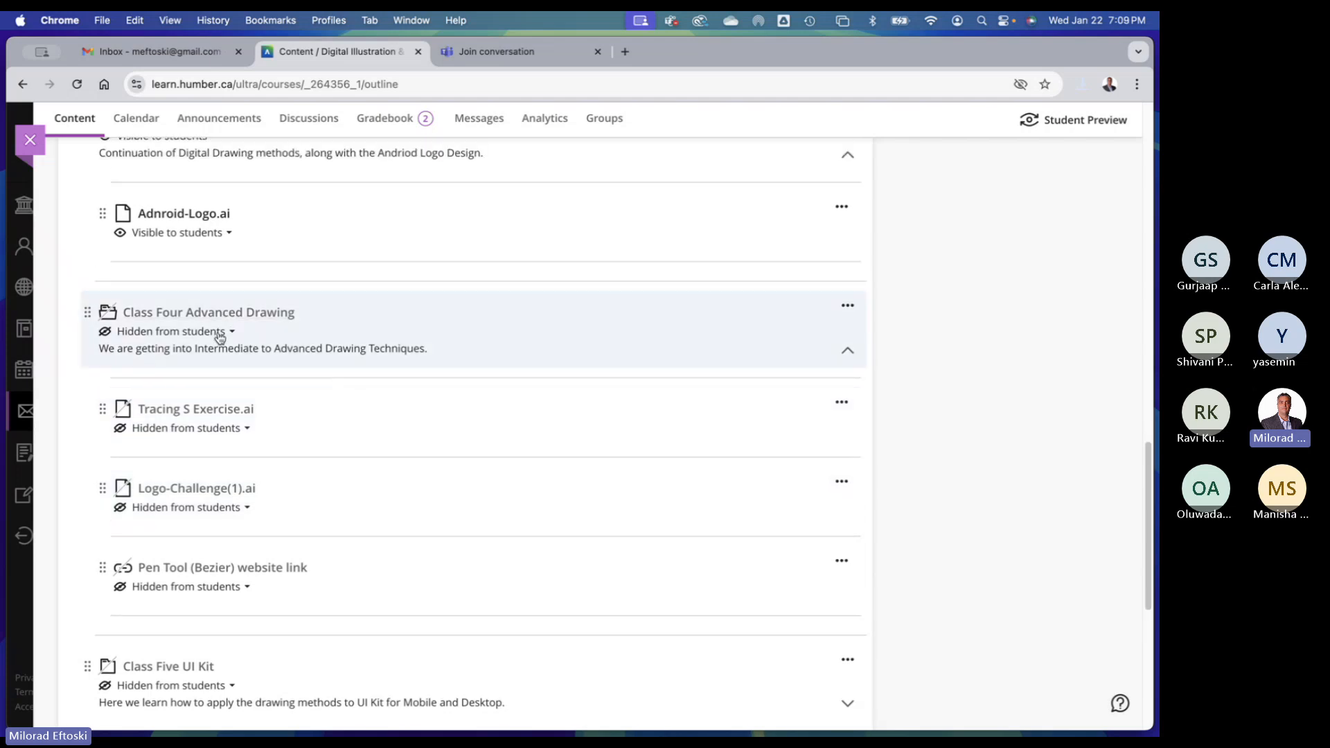
{"action": "scroll", "coordinate": [365, 357], "scroll_direction": "up", "scroll_amount": 2}
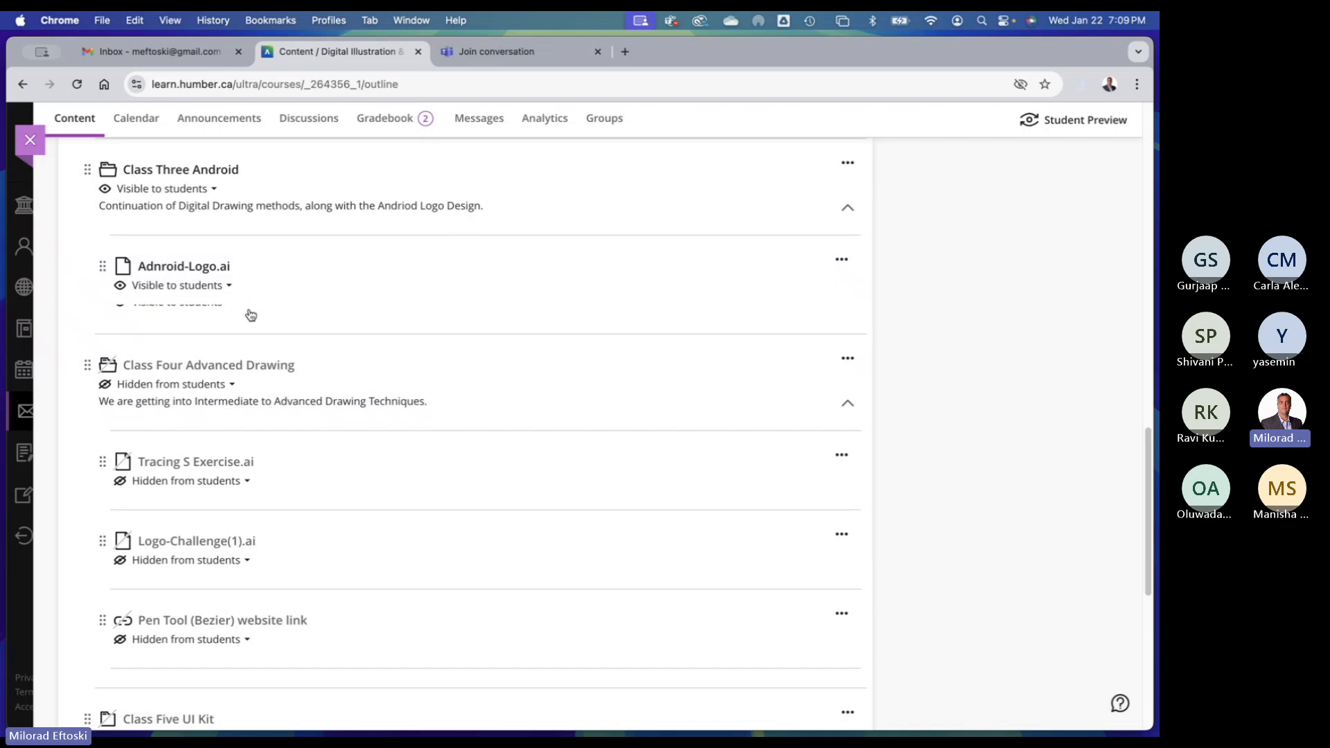
{"action": "scroll", "coordinate": [249, 316], "scroll_direction": "up", "scroll_amount": 5}
{"action": "scroll", "coordinate": [256, 323], "scroll_direction": "up", "scroll_amount": 4}
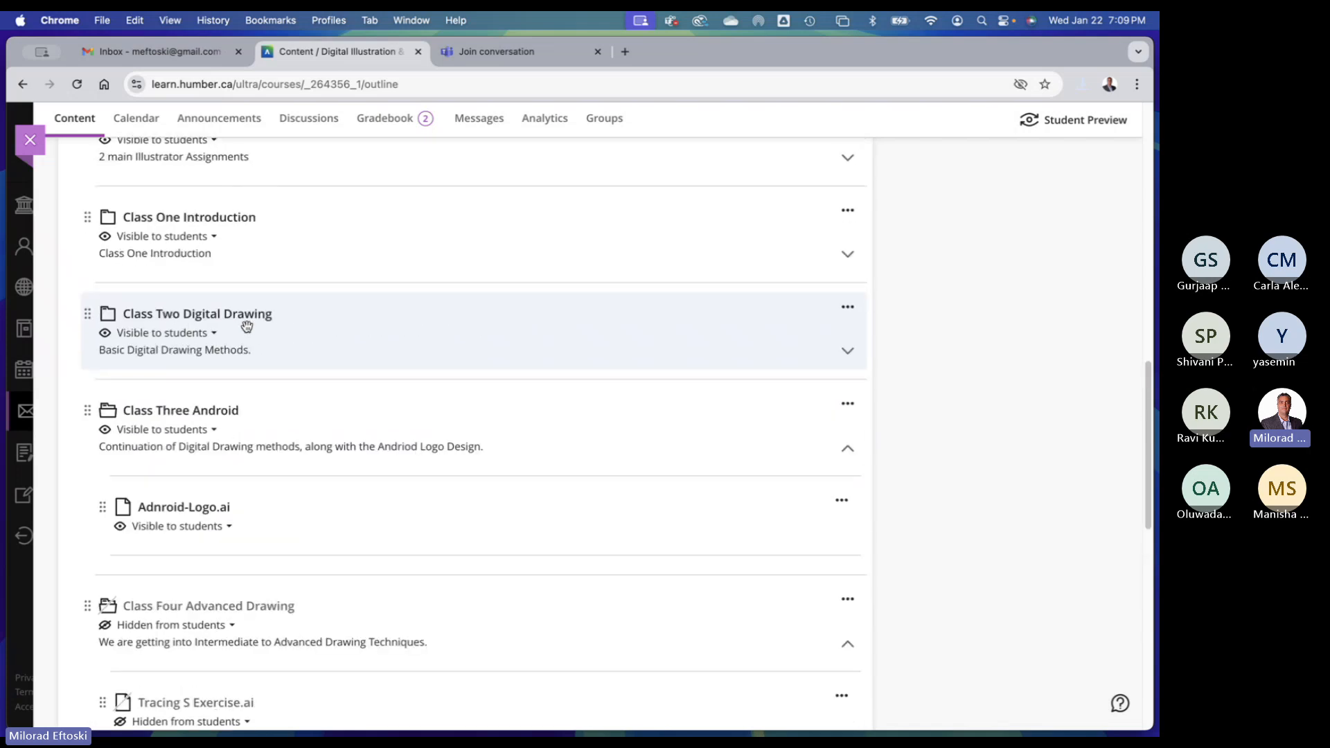
{"action": "scroll", "coordinate": [247, 326], "scroll_direction": "up", "scroll_amount": 15}
{"action": "scroll", "coordinate": [250, 346], "scroll_direction": "down", "scroll_amount": 18}
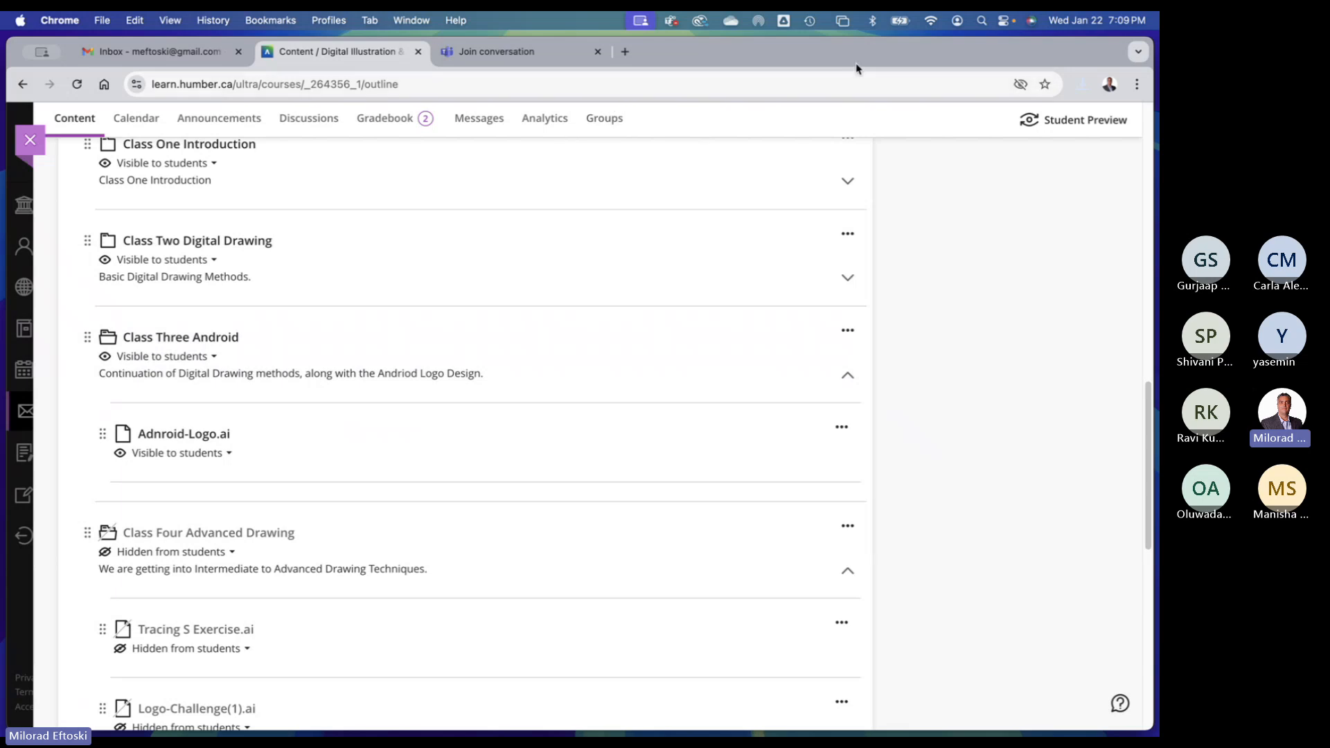
Switch to Illustrator, reveal the desktop, move Adnroid-Logo.ai clear of the other icons and open it
{"action": "key", "text": "super+Tab"}
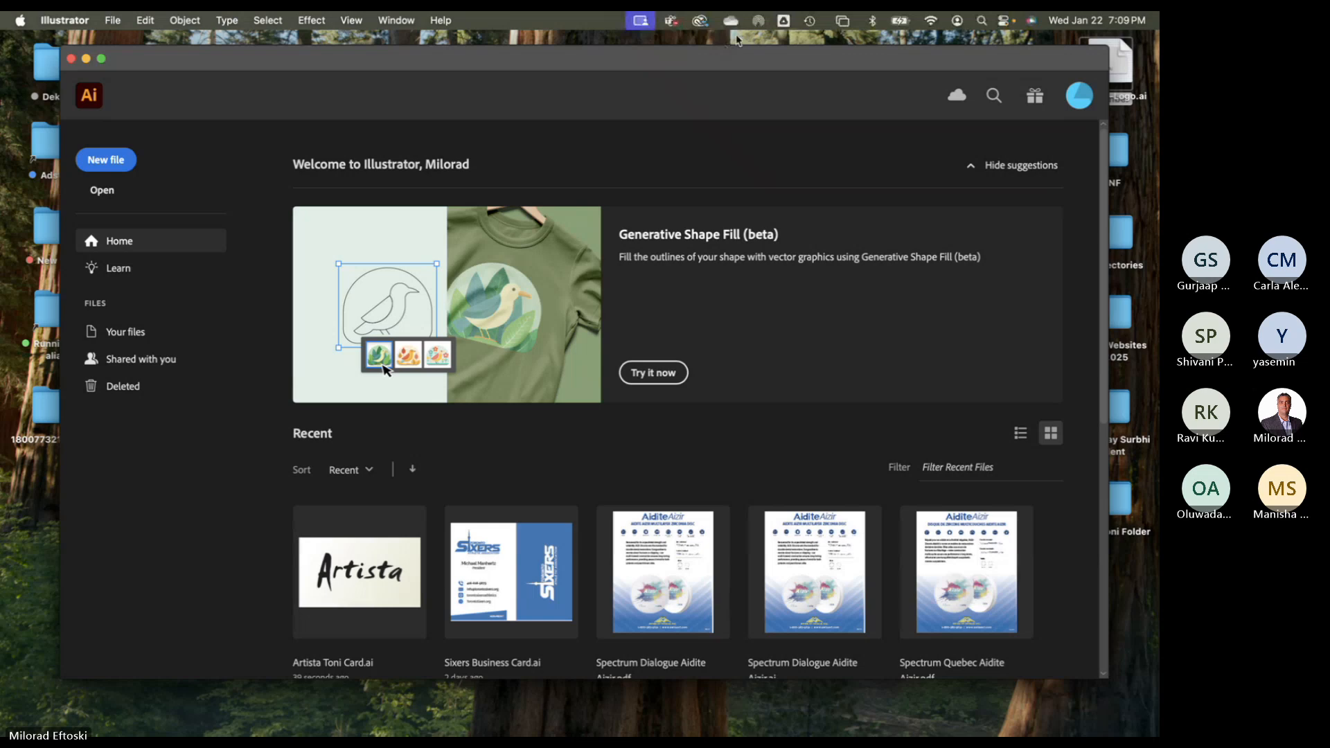
{"action": "left_click", "coordinate": [738, 40]}
{"action": "left_click_drag", "start_coordinate": [1123, 79], "coordinate": [1027, 133]}
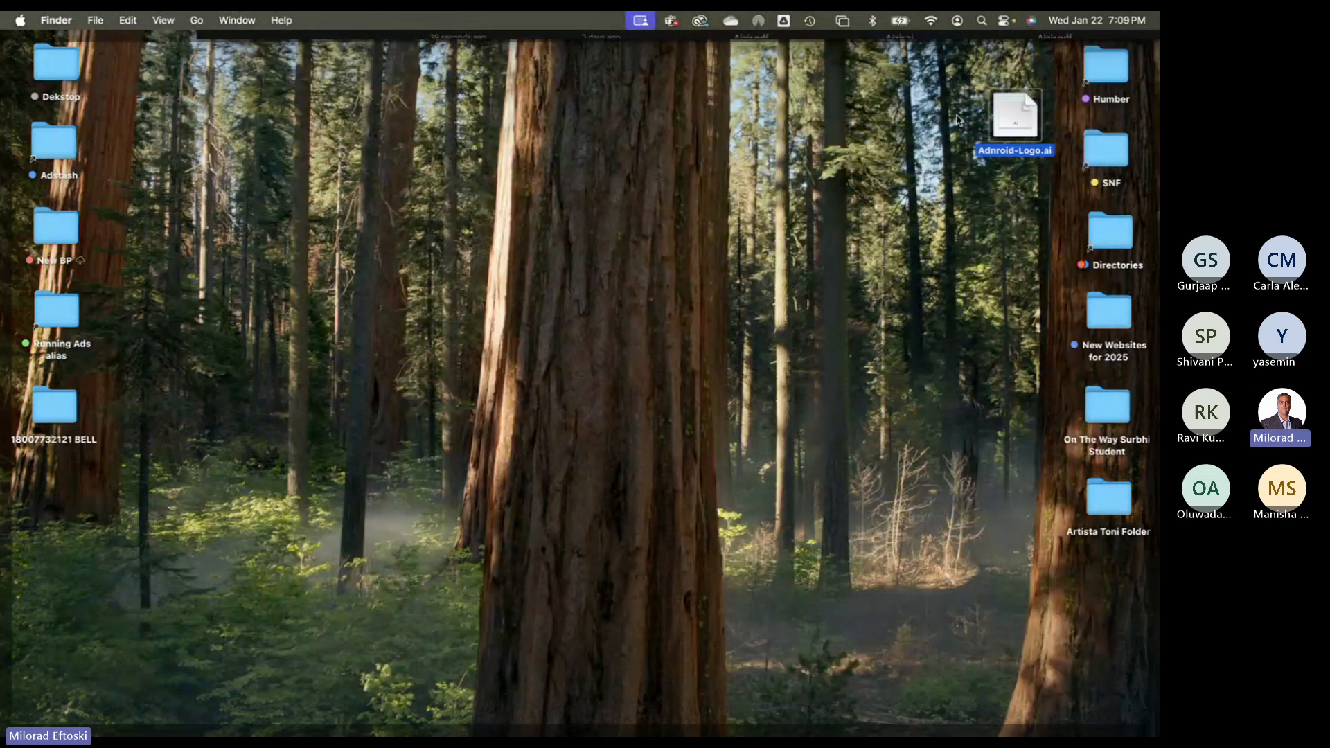
{"action": "left_click", "coordinate": [957, 121]}
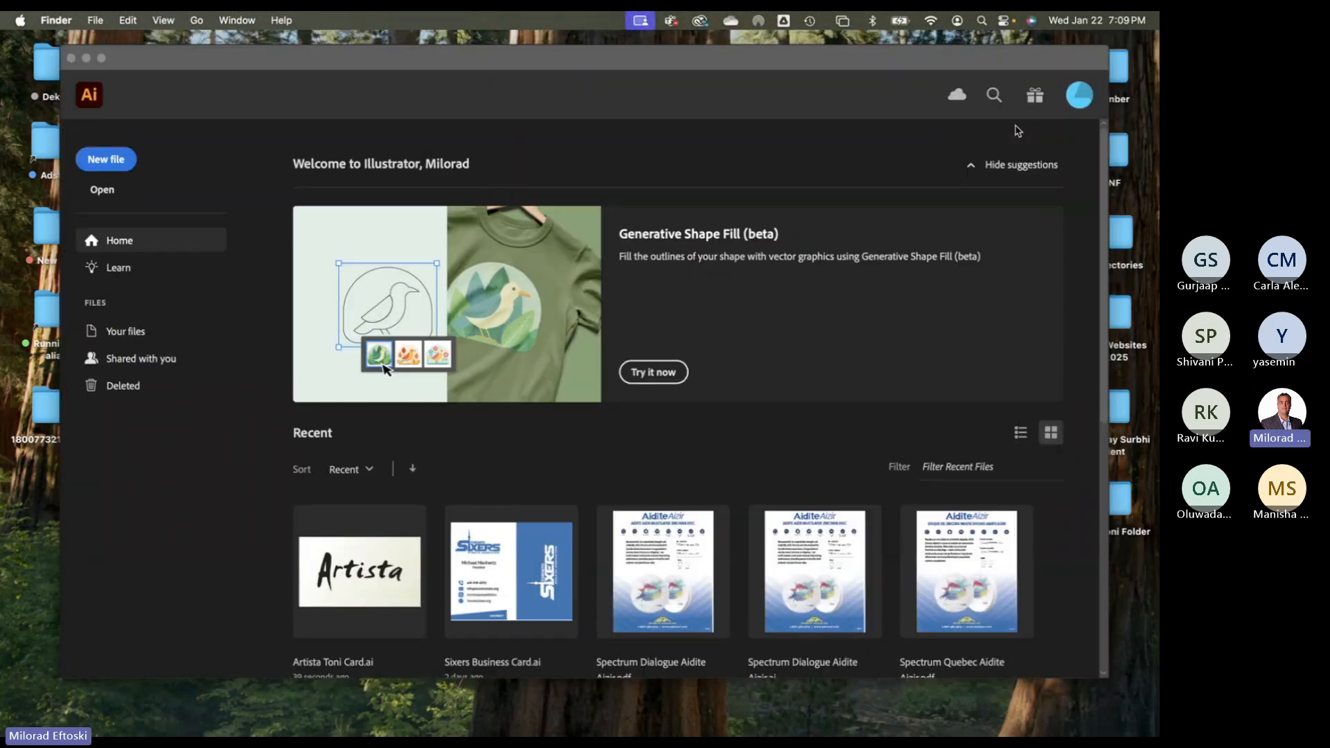
{"action": "left_click", "coordinate": [980, 41]}
{"action": "left_click", "coordinate": [1012, 116]}
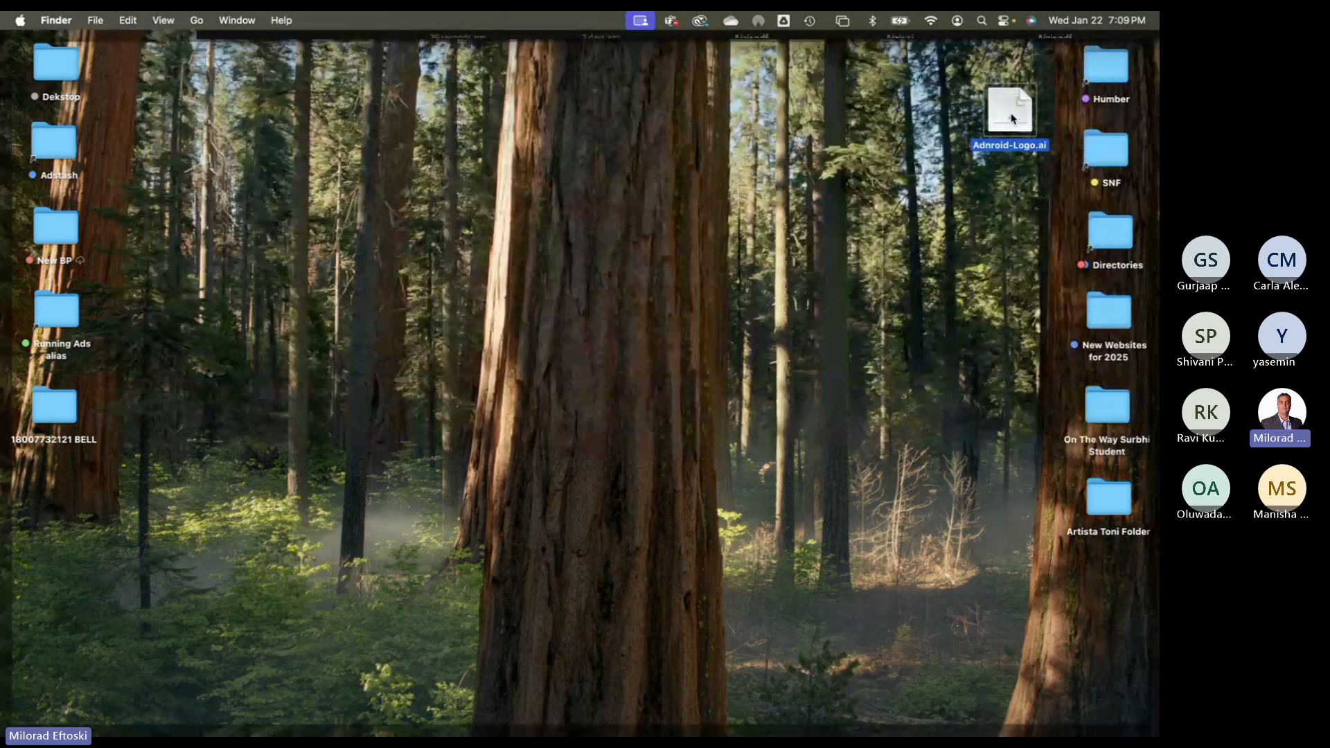
{"action": "double_click", "coordinate": [1011, 117]}
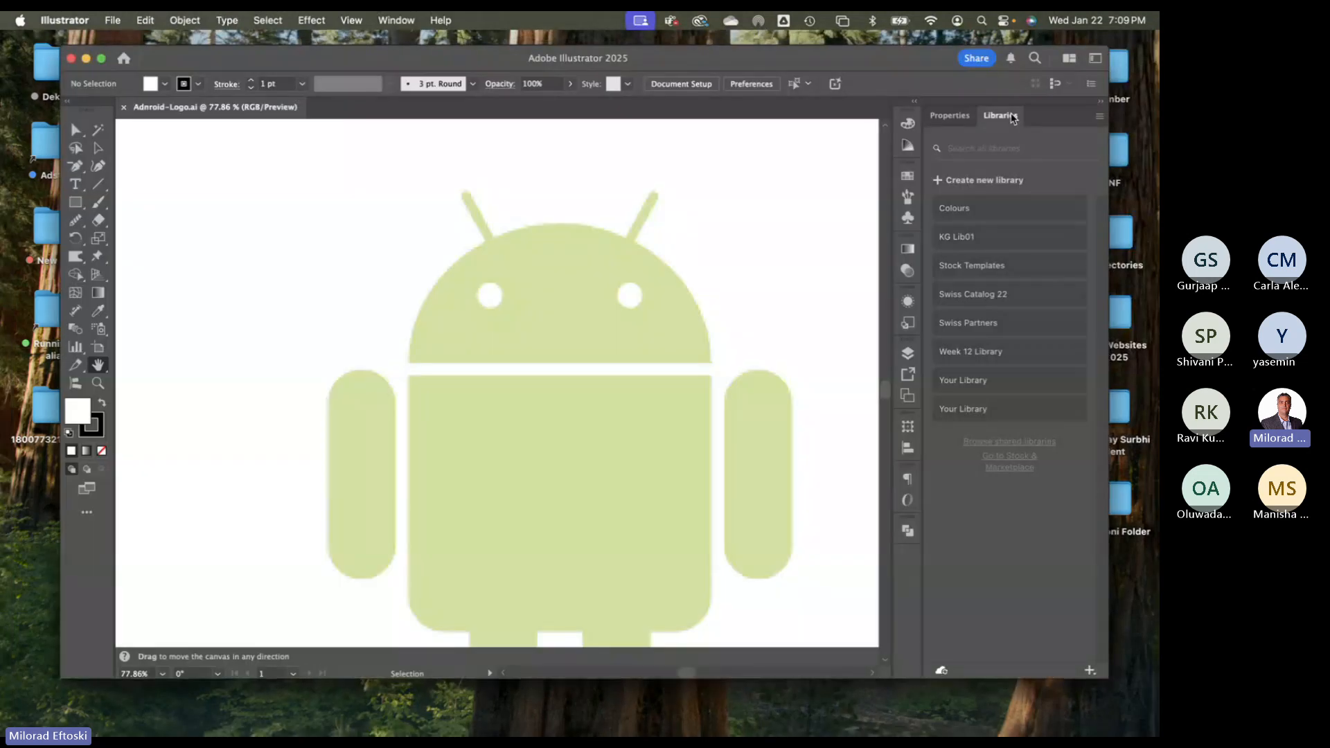
Display the layers of the Android logo document
{"action": "key", "text": "super+minus"}
{"action": "key", "text": "super+minus"}
{"action": "key", "text": "super+minus"}
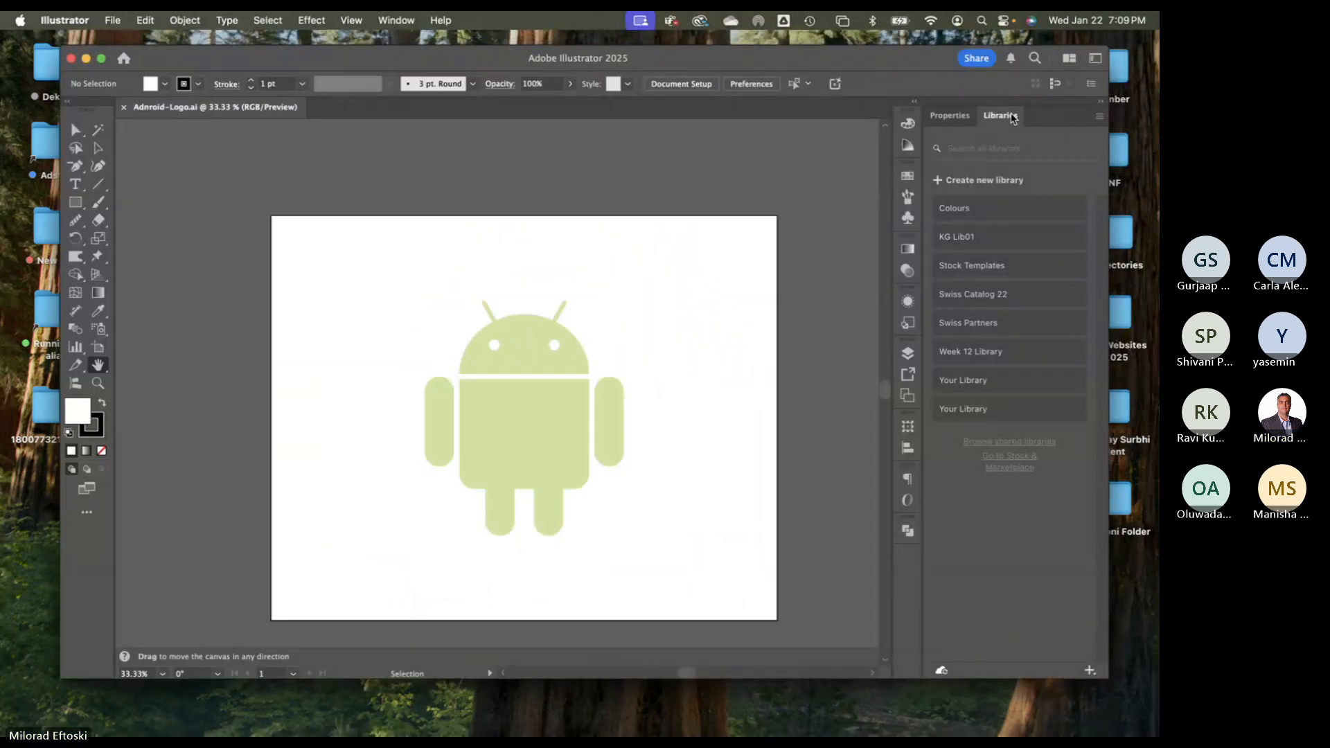
{"action": "scroll", "coordinate": [642, 482], "scroll_direction": "right", "scroll_amount": 5}
{"action": "scroll", "coordinate": [642, 481], "scroll_direction": "down", "scroll_amount": 3}
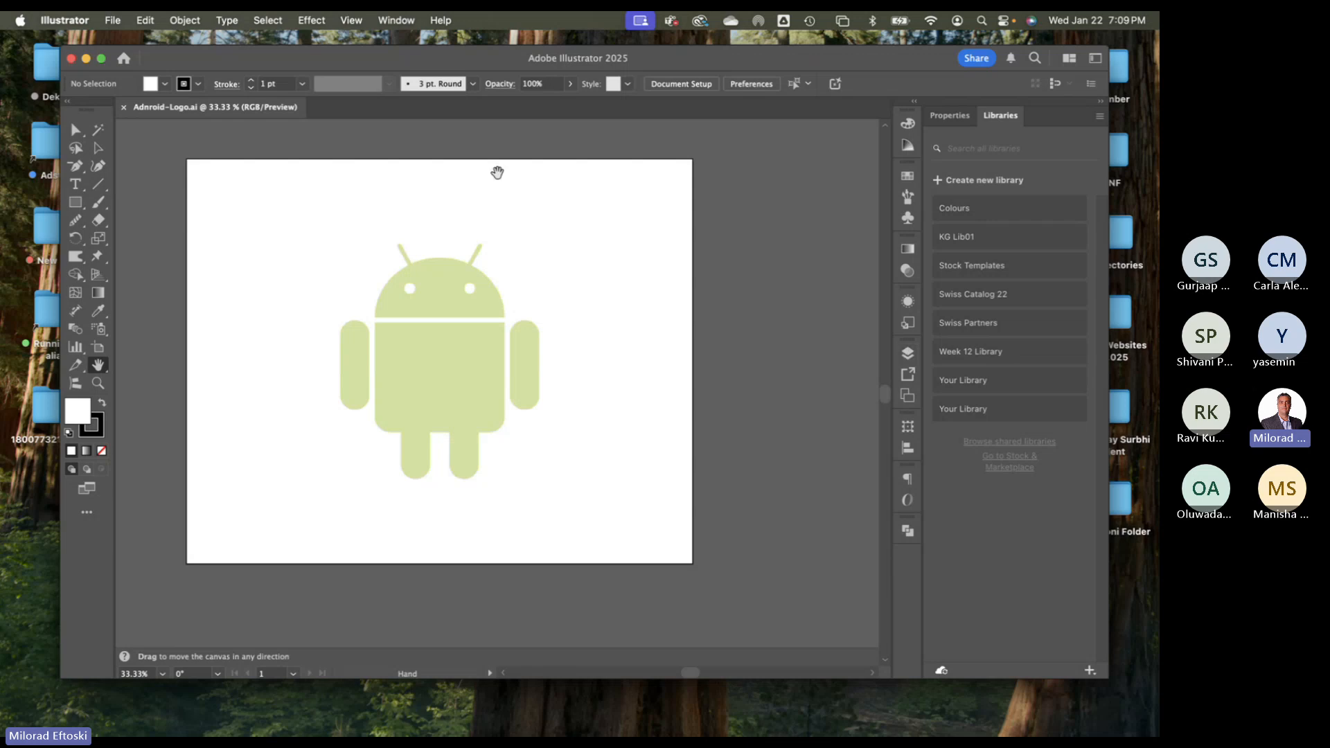
{"action": "left_click", "coordinate": [396, 20]}
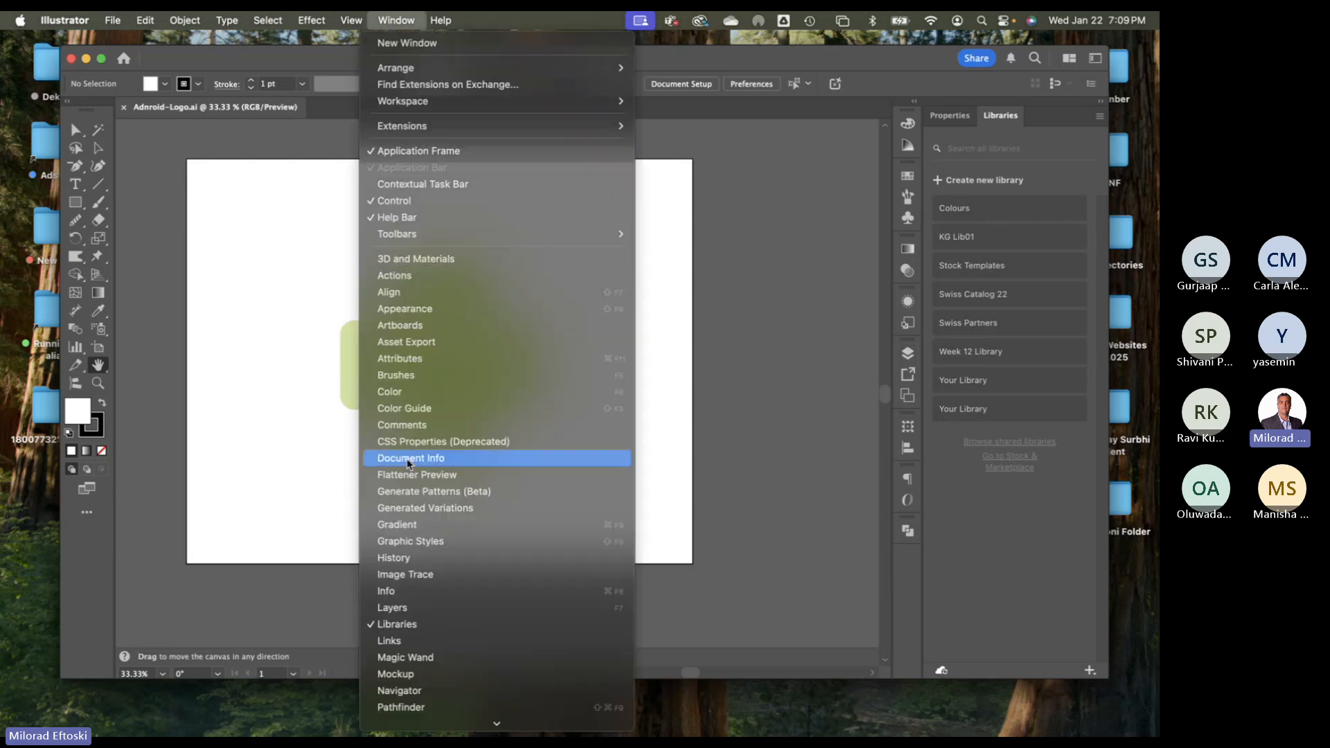
{"action": "left_click", "coordinate": [444, 611]}
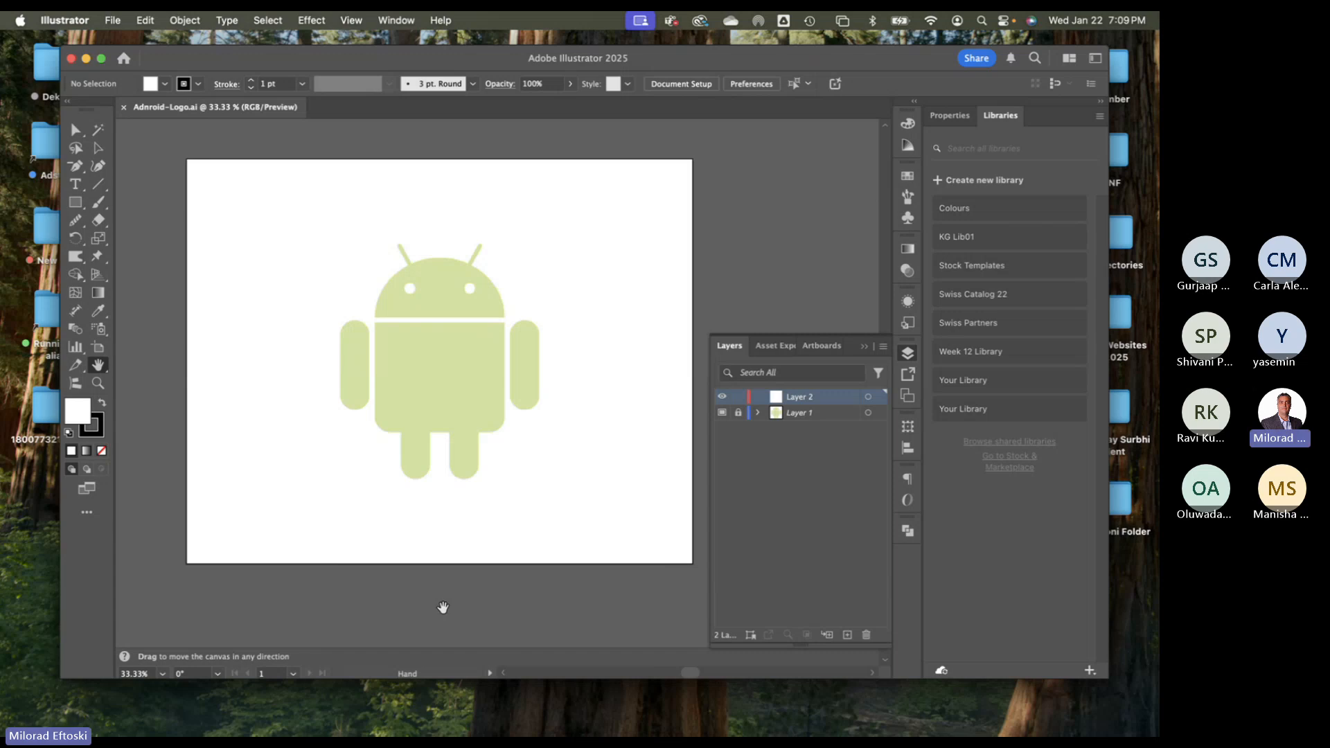
Toggle the visibility of the Layer 1 template off and on to compare the artboard with and without the Android image
{"action": "left_click_drag", "start_coordinate": [460, 341], "coordinate": [417, 330]}
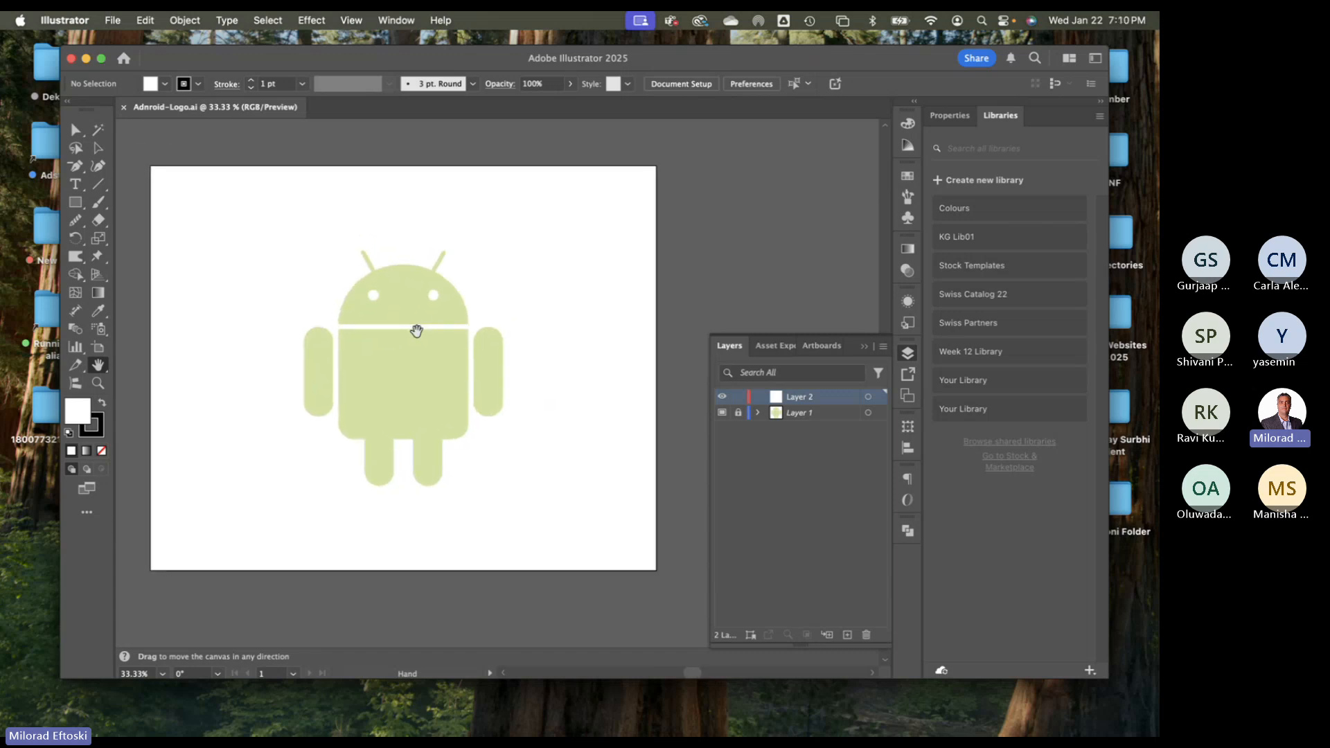
{"action": "left_click", "coordinate": [722, 414]}
{"action": "left_click", "coordinate": [722, 414]}
{"action": "left_click", "coordinate": [722, 413]}
{"action": "left_click", "coordinate": [722, 414]}
Examine the edges of the Android logo's head, eye and antenna at high magnification and the whole figure at reduced size
{"action": "scroll", "coordinate": [484, 359], "scroll_direction": "up", "scroll_amount": 10}
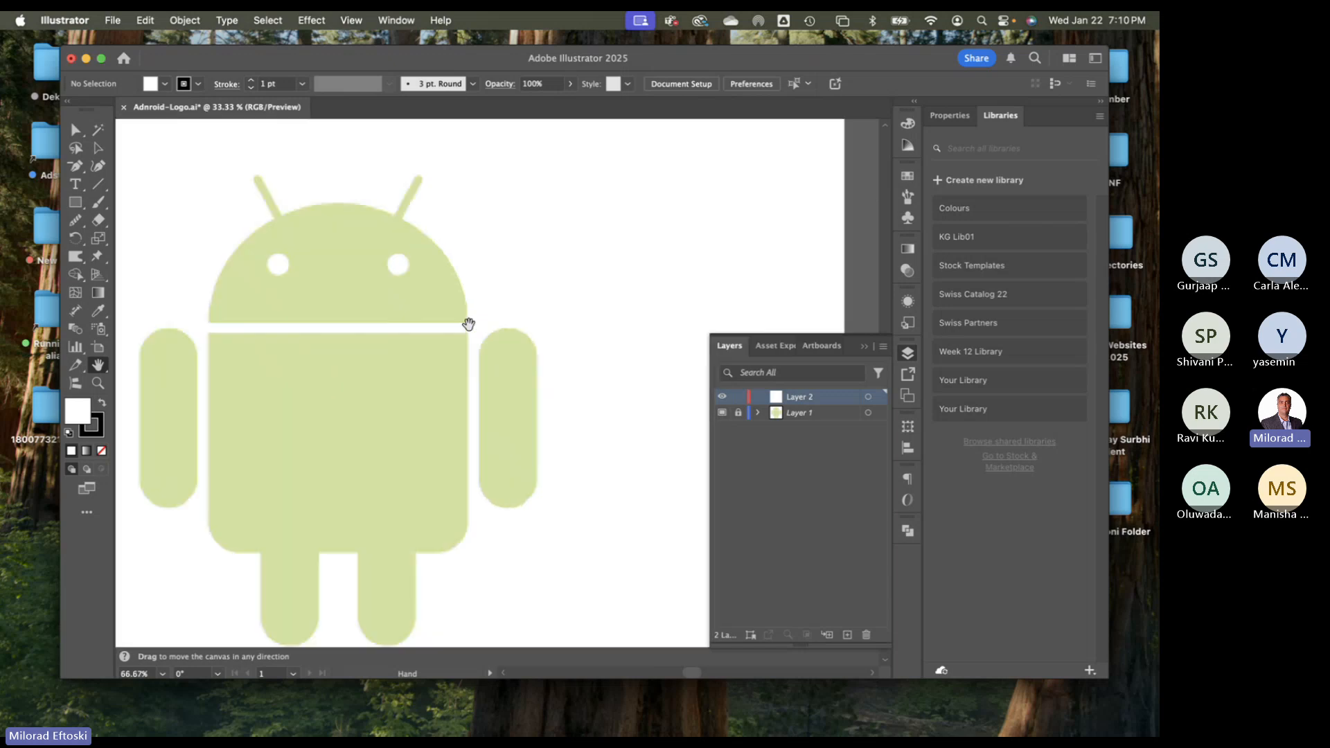
{"action": "scroll", "coordinate": [439, 303], "scroll_direction": "up", "scroll_amount": 5}
{"action": "scroll", "coordinate": [440, 303], "scroll_direction": "left", "scroll_amount": 2}
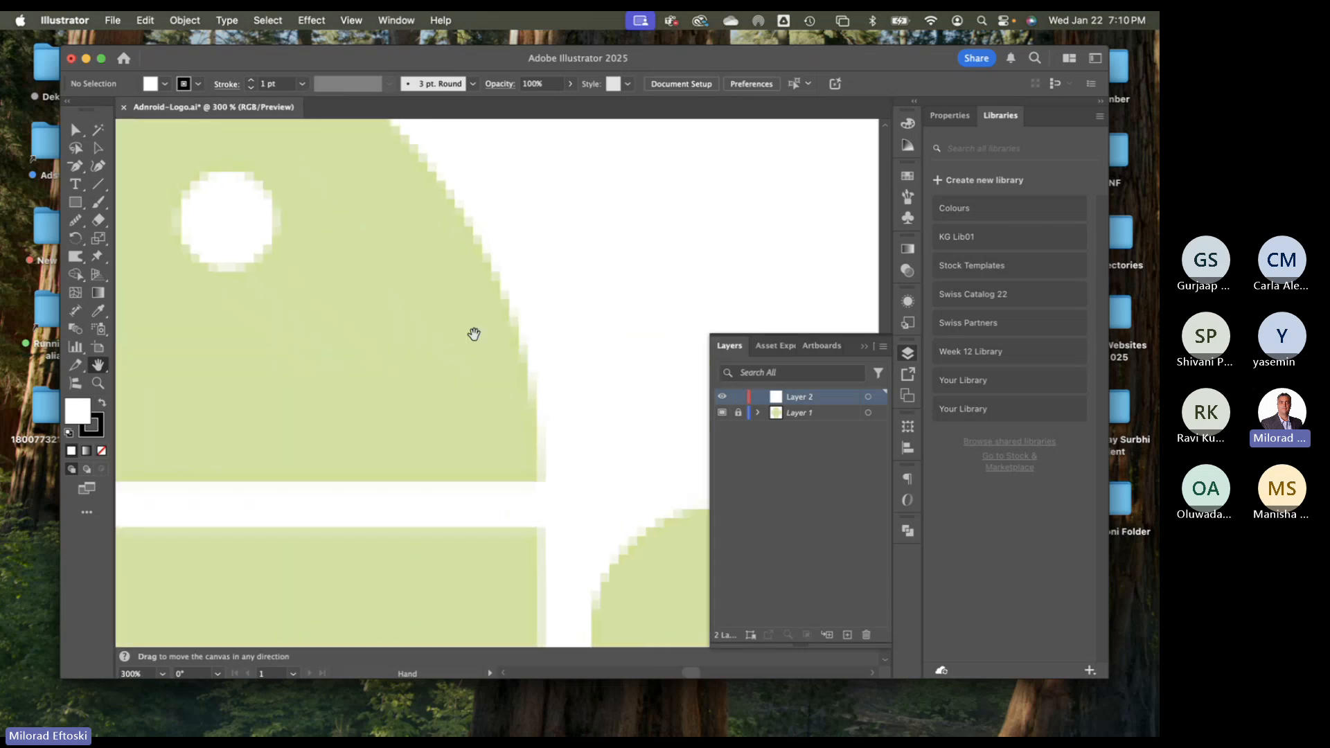
{"action": "scroll", "coordinate": [334, 238], "scroll_direction": "up", "scroll_amount": 5}
{"action": "scroll", "coordinate": [334, 238], "scroll_direction": "left", "scroll_amount": 3}
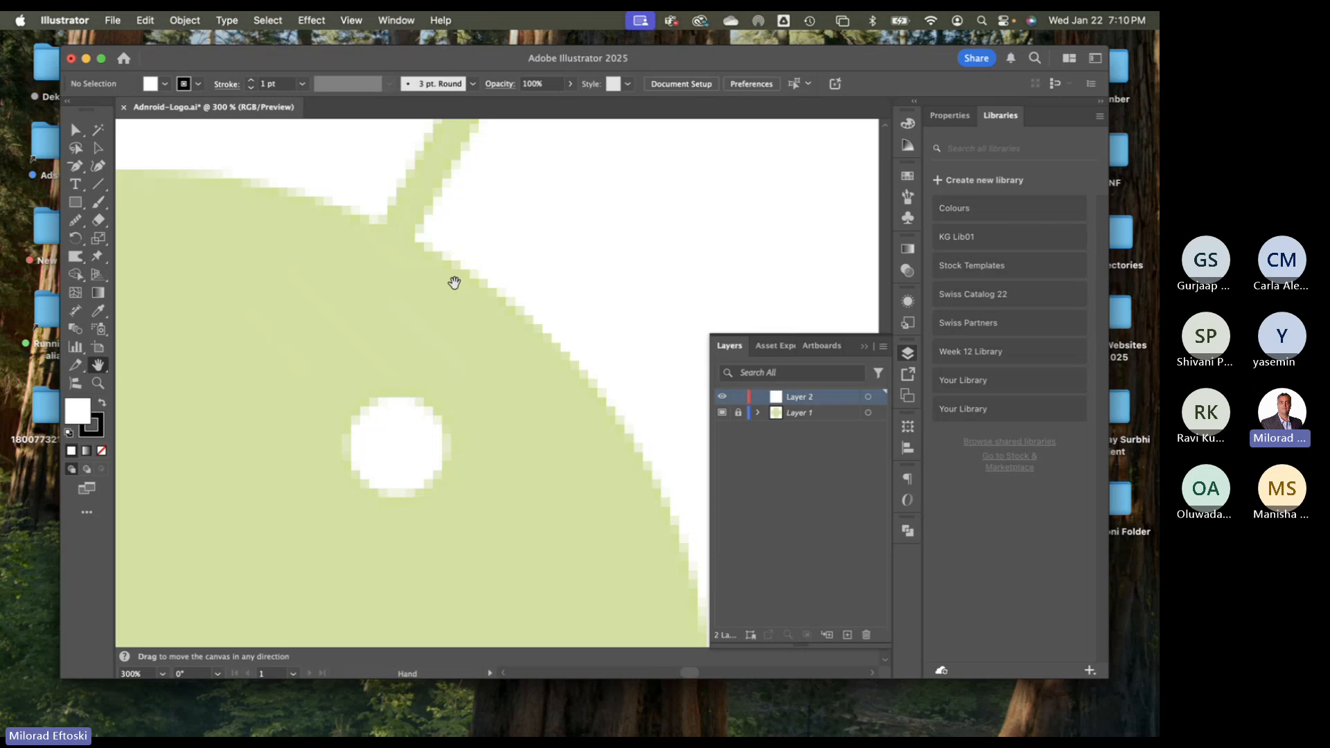
{"action": "key", "text": "super+0"}
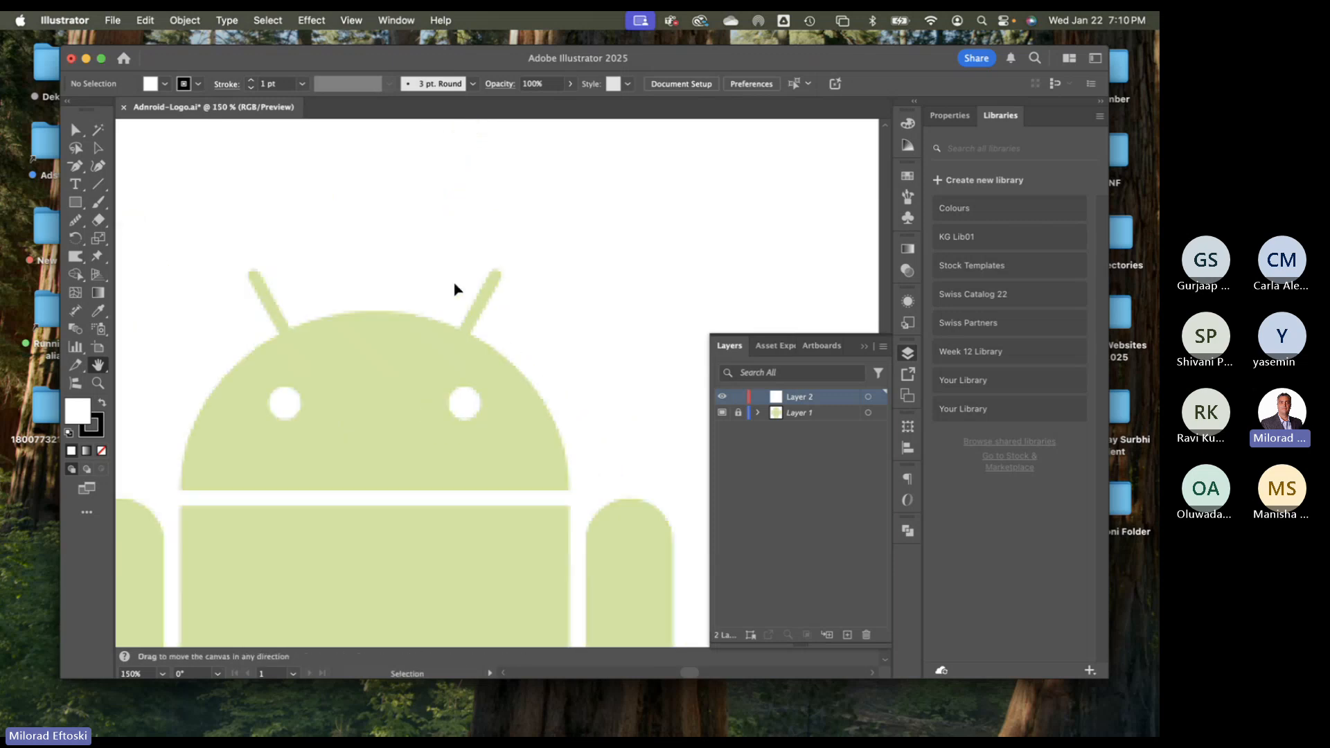
{"action": "scroll", "coordinate": [467, 327], "scroll_direction": "down", "scroll_amount": 3}
{"action": "scroll", "coordinate": [466, 327], "scroll_direction": "right", "scroll_amount": 1}
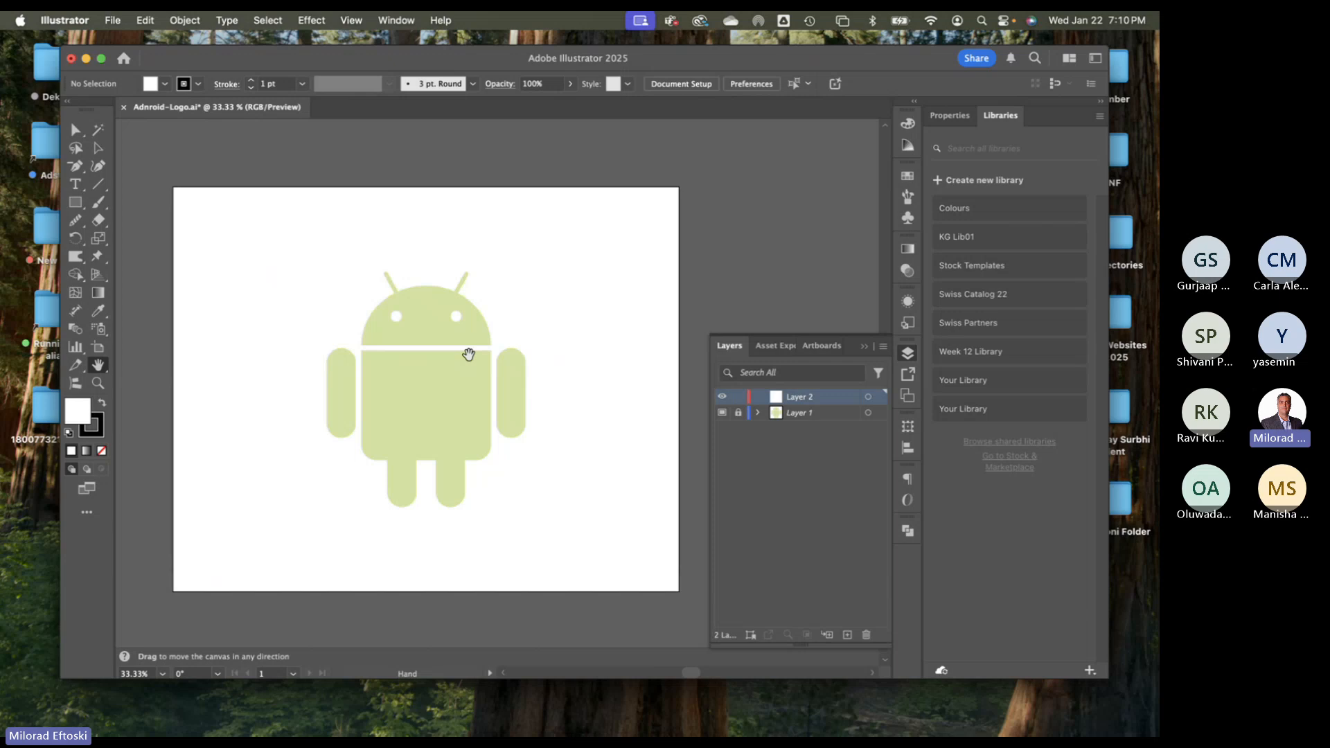
{"action": "key", "text": "super+equal"}
{"action": "key", "text": "super+equal"}
{"action": "key", "text": "super+equal"}
{"action": "key", "text": "super+equal"}
{"action": "key", "text": "super+equal"}
{"action": "key", "text": "super+minus"}
{"action": "key", "text": "super+minus"}
{"action": "key", "text": "super+minus"}
{"action": "key", "text": "super+minus"}
{"action": "key", "text": "super+minus"}
{"action": "key", "text": "super+minus"}
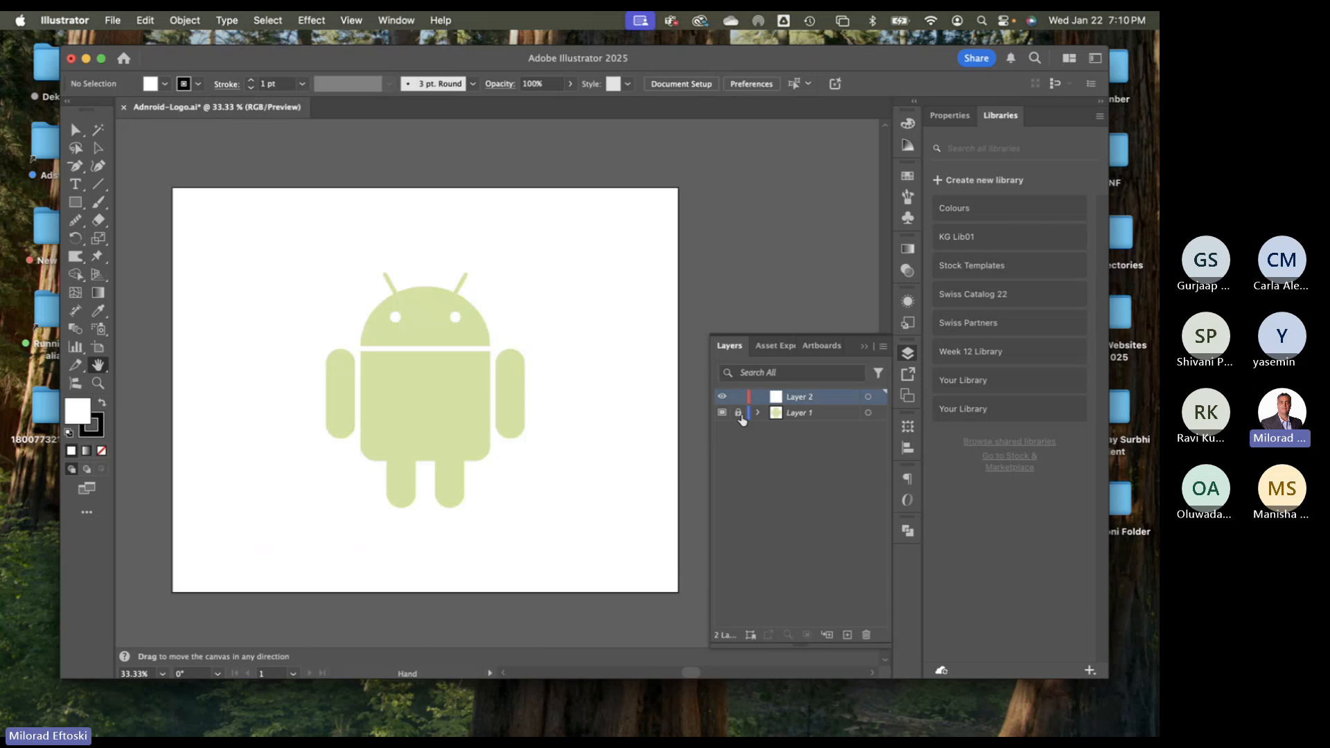
Unlock Layer 1 and turn off its Template option, and shift the Android image slightly up and to the right
{"action": "left_click", "coordinate": [796, 413]}
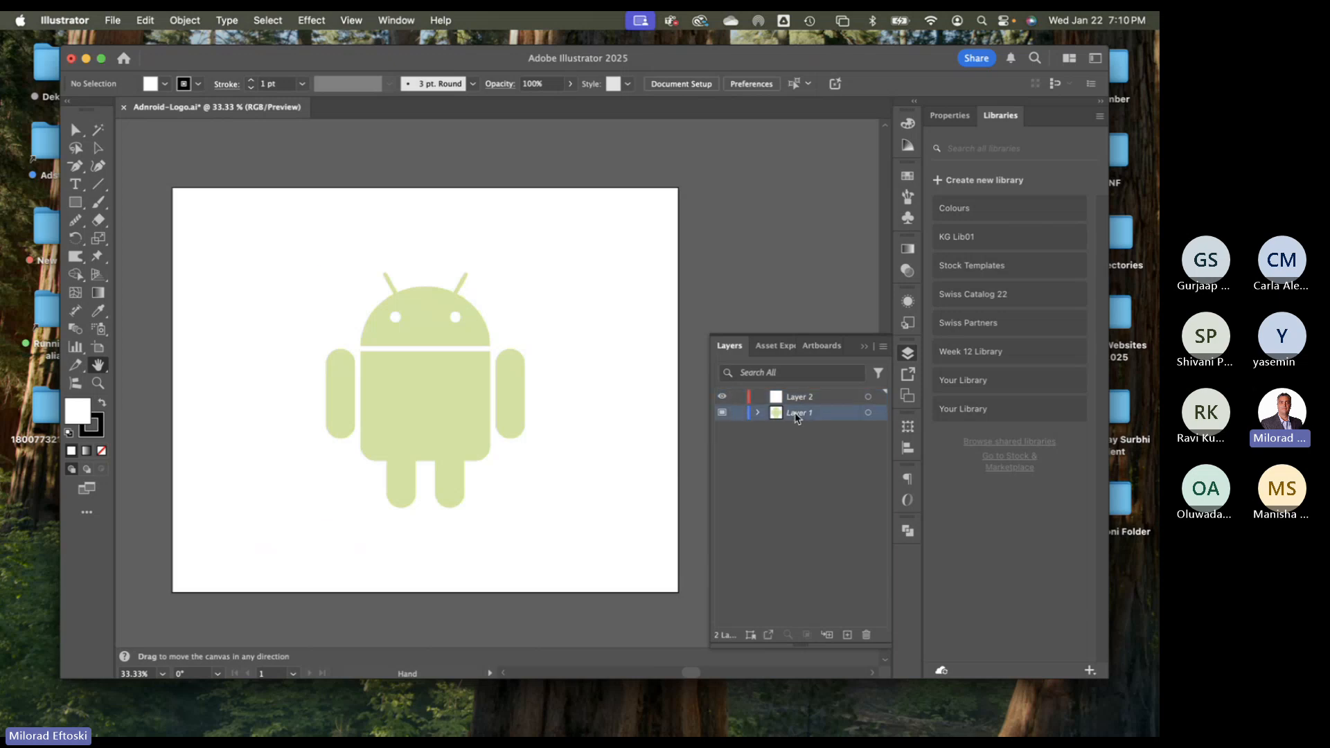
{"action": "double_click", "coordinate": [831, 413]}
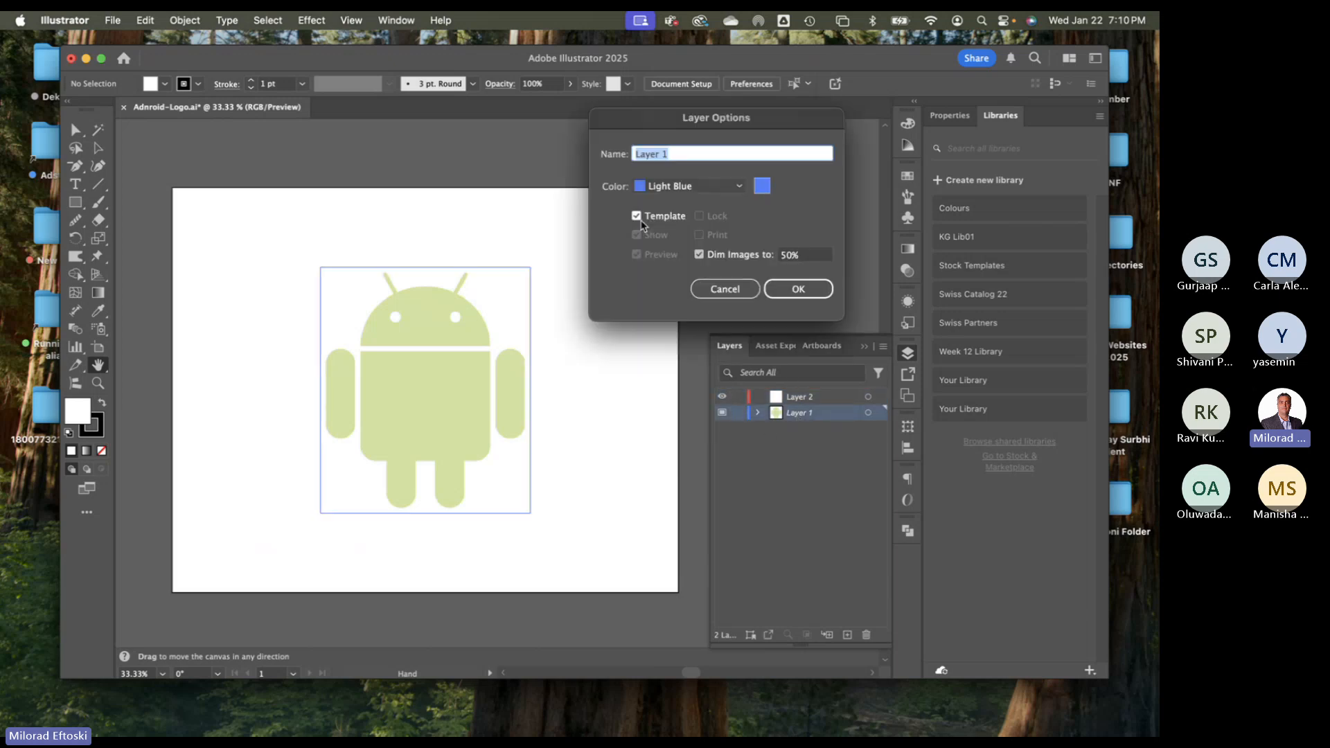
{"action": "left_click", "coordinate": [792, 296]}
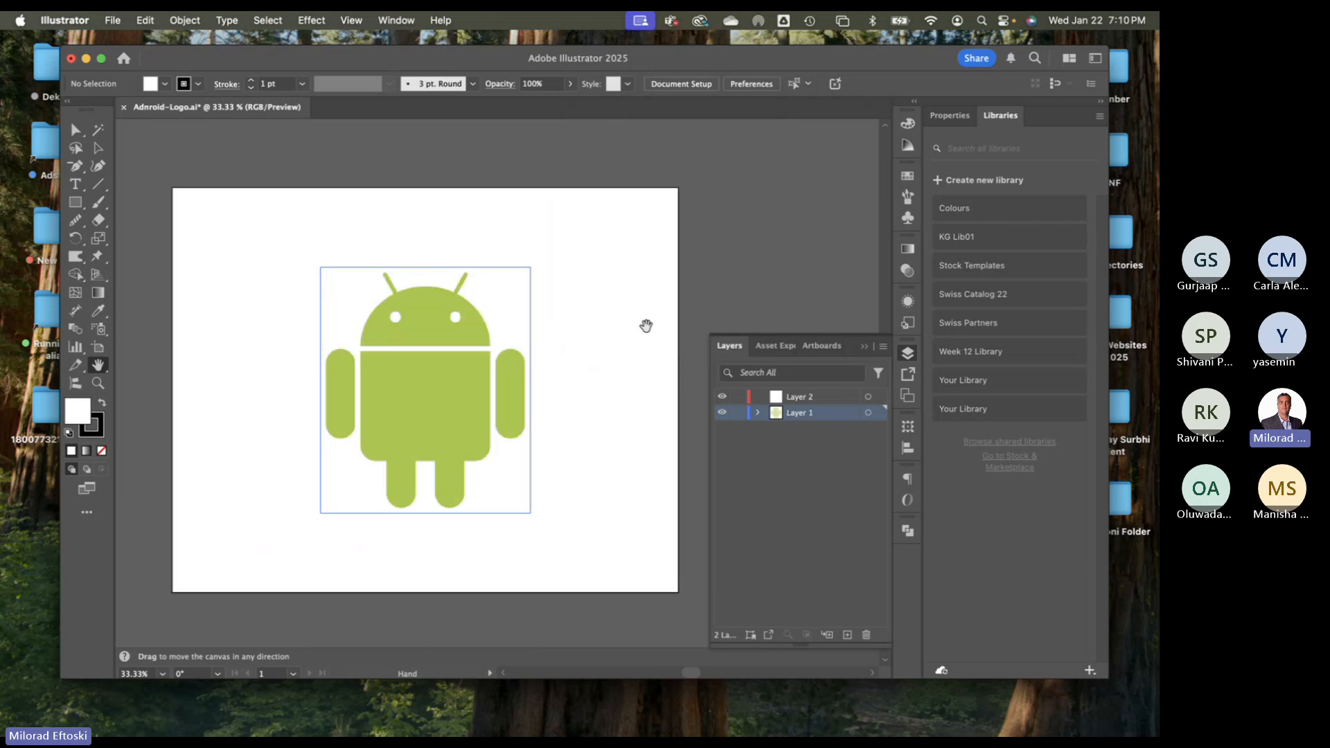
{"action": "left_click", "coordinate": [98, 147]}
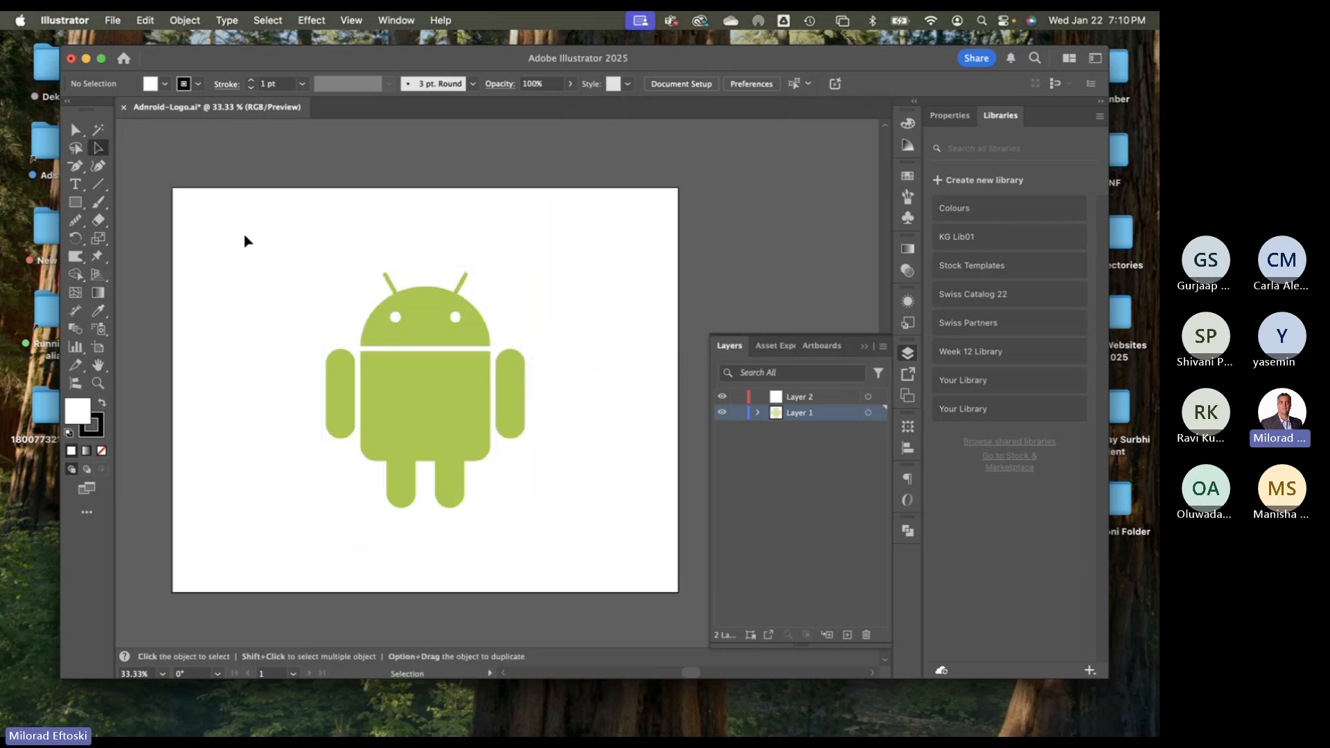
{"action": "left_click_drag", "start_coordinate": [371, 353], "coordinate": [422, 356]}
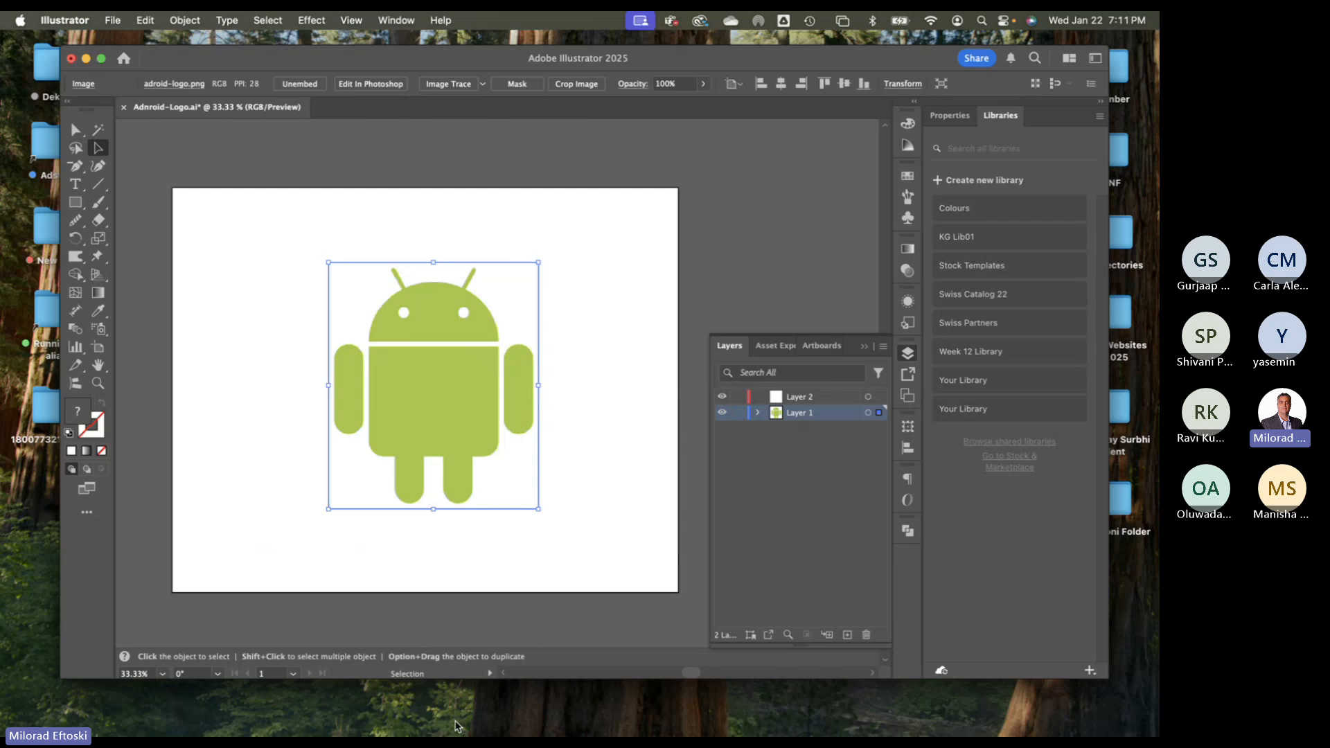
Switch to Chrome and run a Google image search for "apple logo" in a new tab
{"action": "mouse_move", "coordinate": [428, 735]}
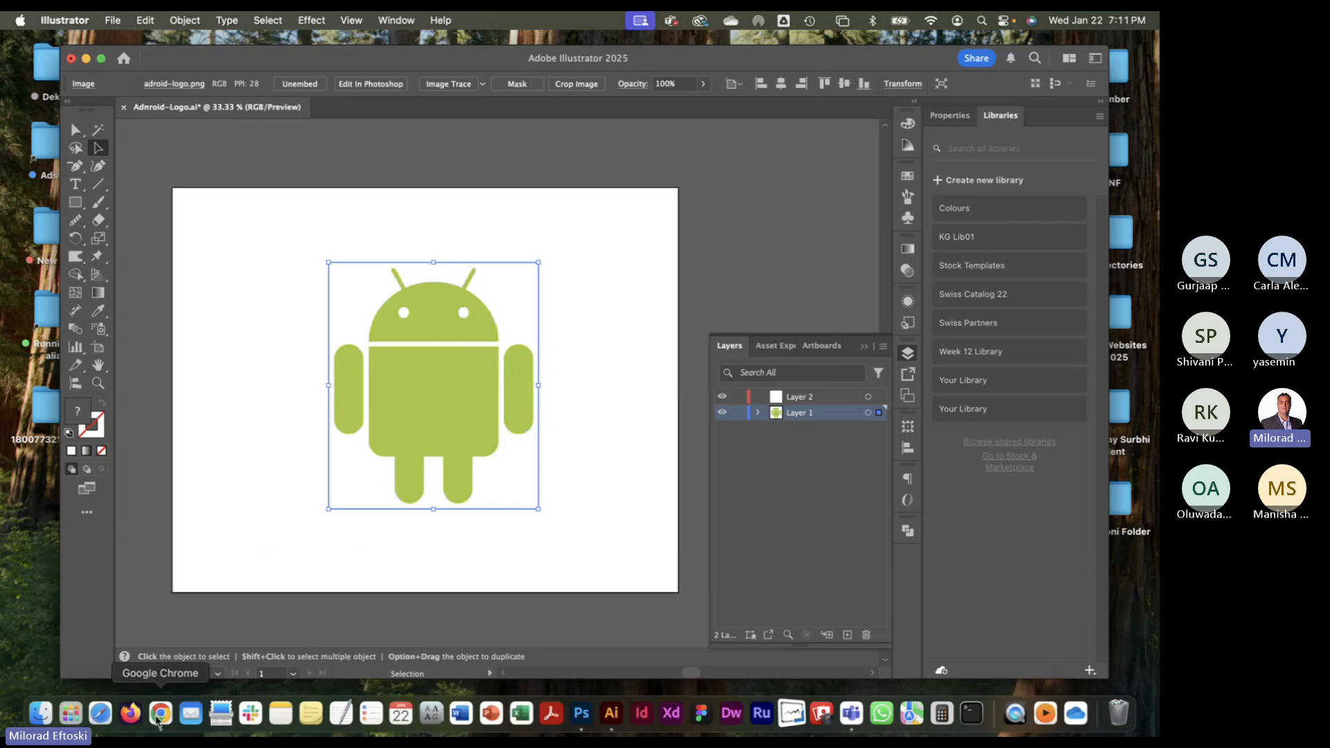
{"action": "left_click", "coordinate": [160, 717]}
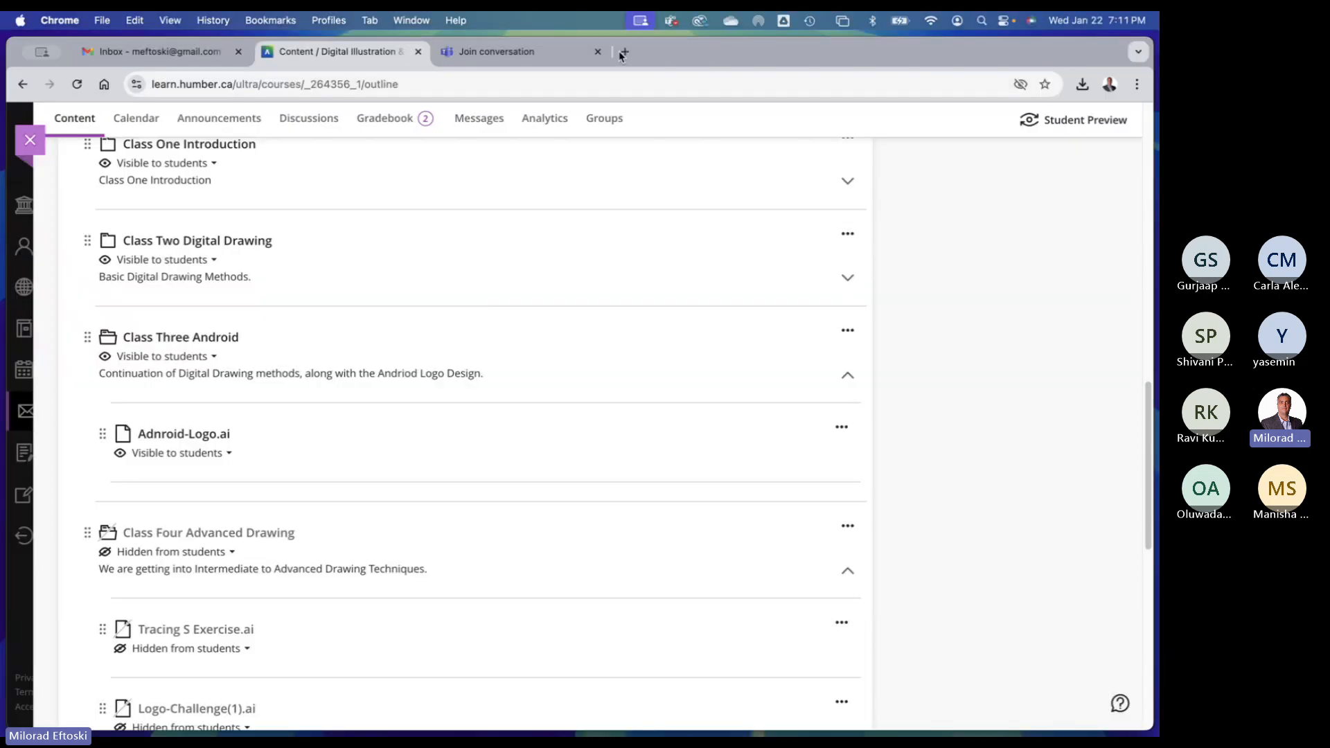
{"action": "left_click_drag", "start_coordinate": [633, 57], "coordinate": [622, 87]}
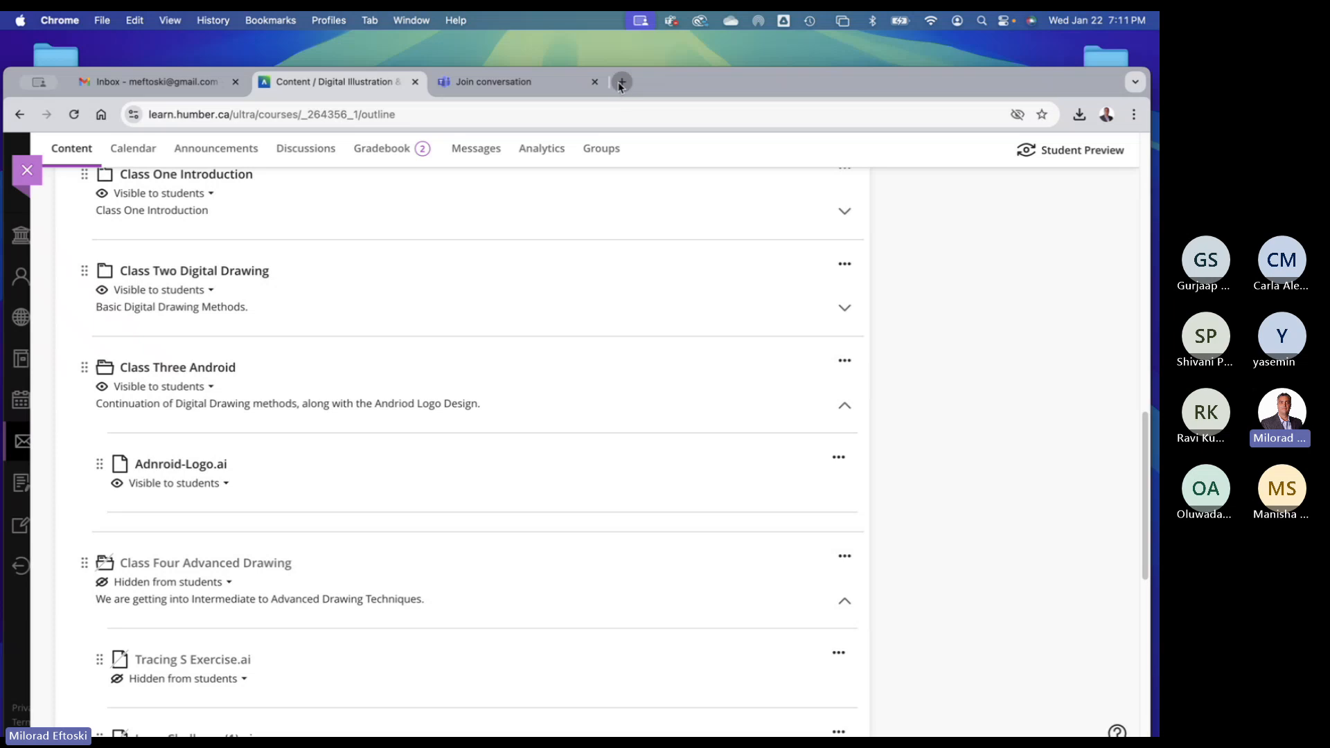
{"action": "left_click", "coordinate": [621, 84]}
{"action": "left_click", "coordinate": [544, 114]}
{"action": "type", "text": "apple "}
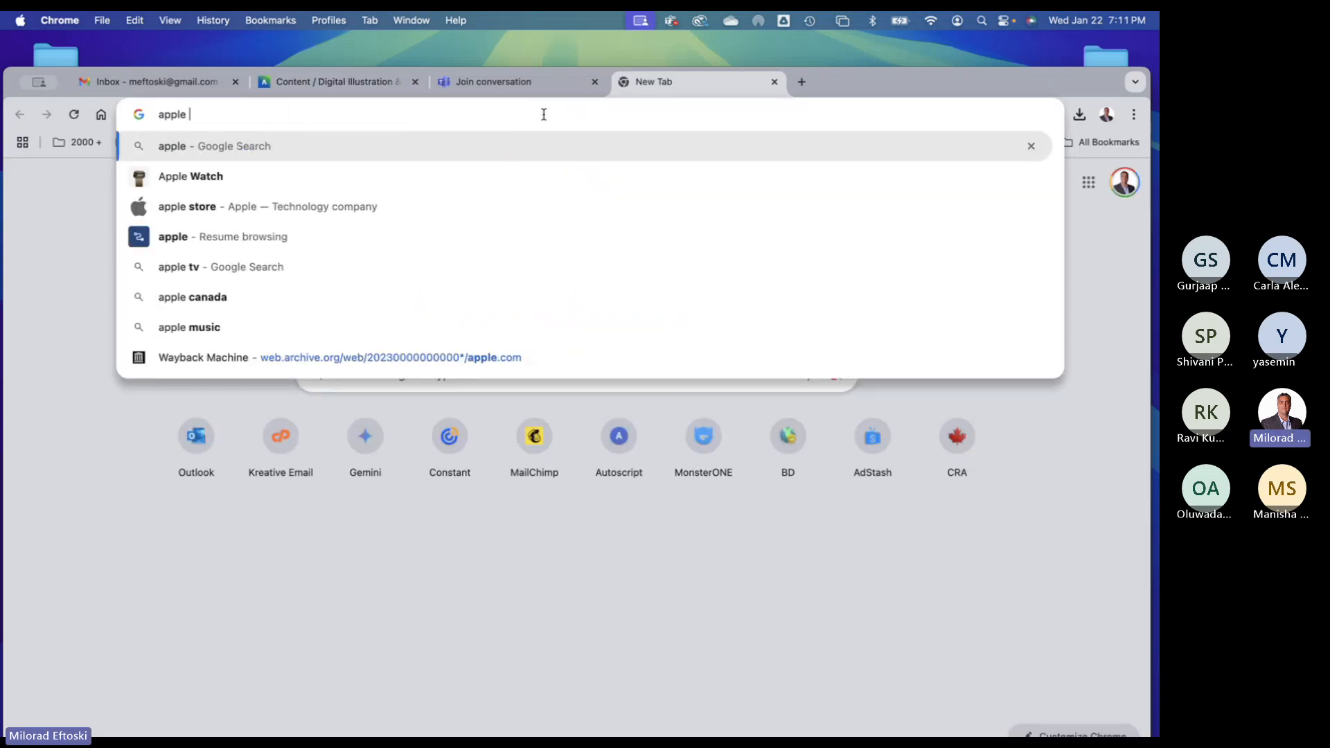
{"action": "type", "text": "logo"}
{"action": "key", "text": "Return"}
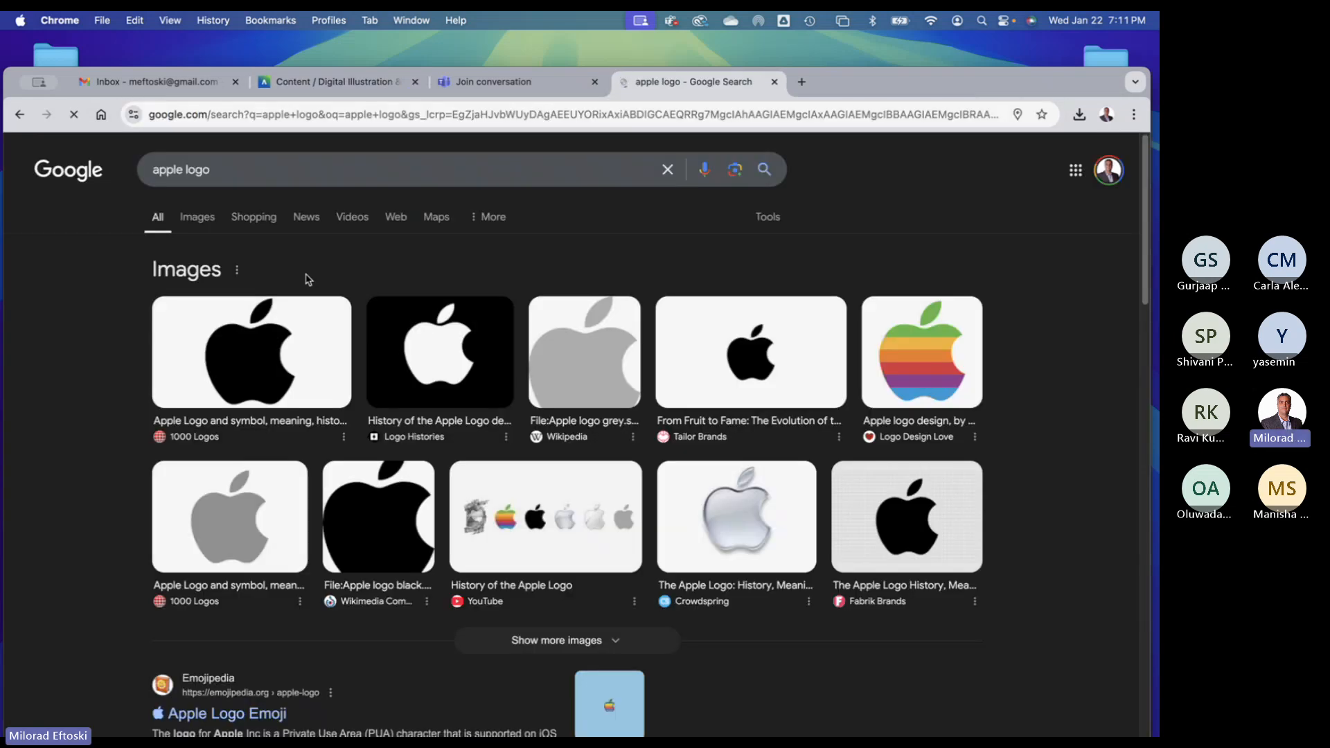
{"action": "left_click", "coordinate": [197, 217]}
{"action": "left_click_drag", "start_coordinate": [943, 93], "coordinate": [951, 72]}
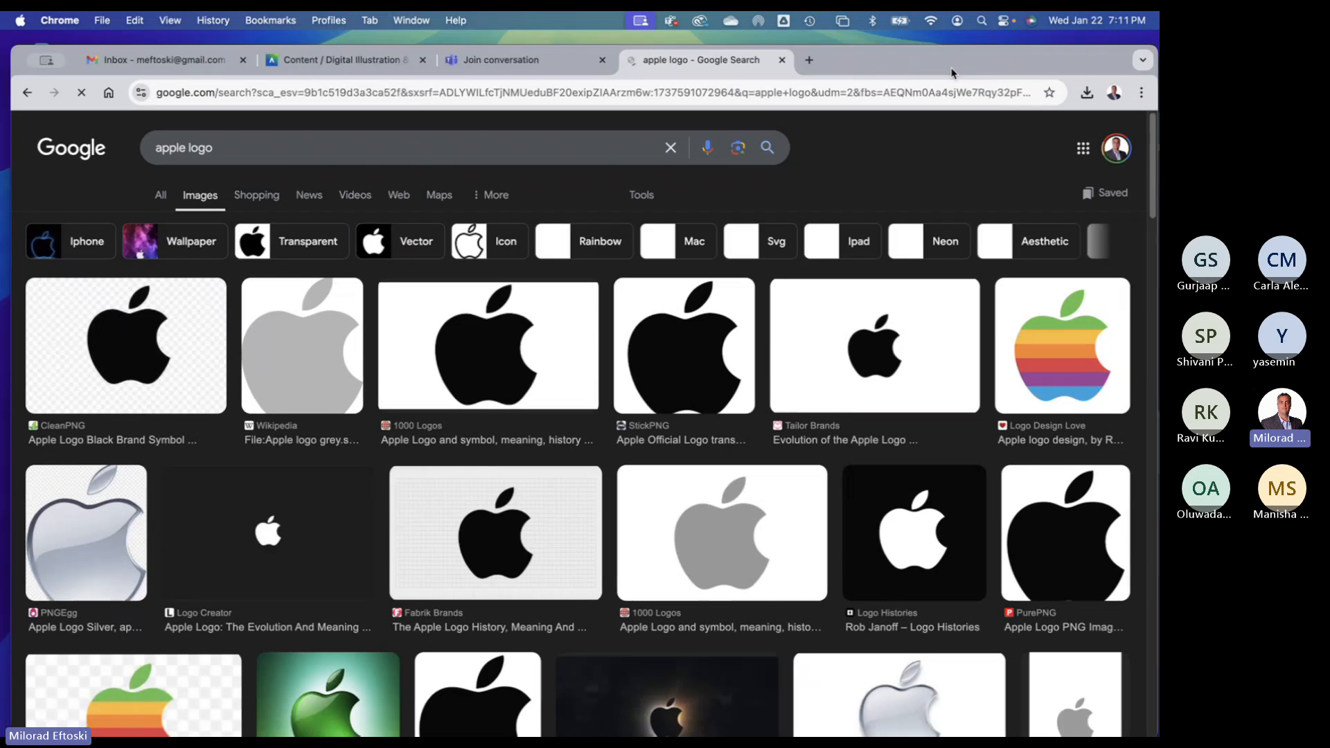
Save the grey Wikipedia Apple logo image to the Desktop as Apple_logo_grey.svg.png
{"action": "left_click", "coordinate": [258, 410]}
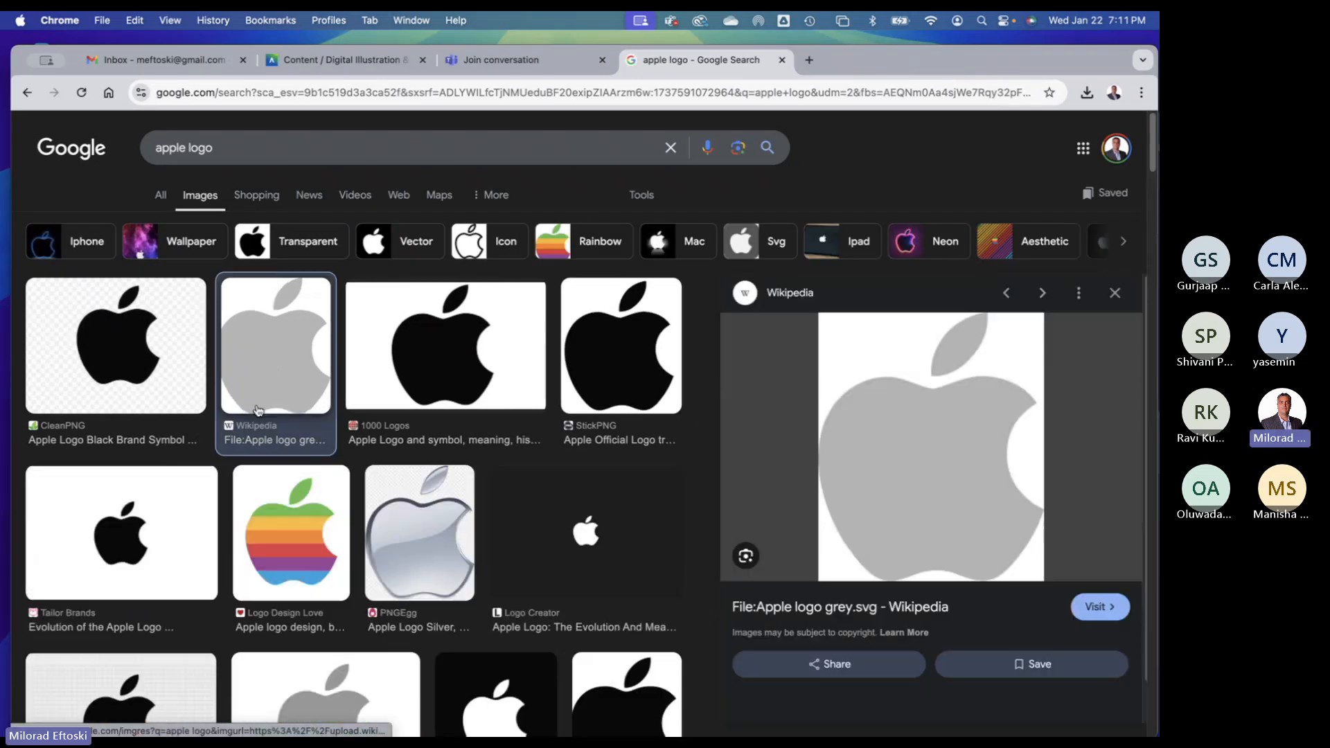
{"action": "right_click", "coordinate": [878, 427]}
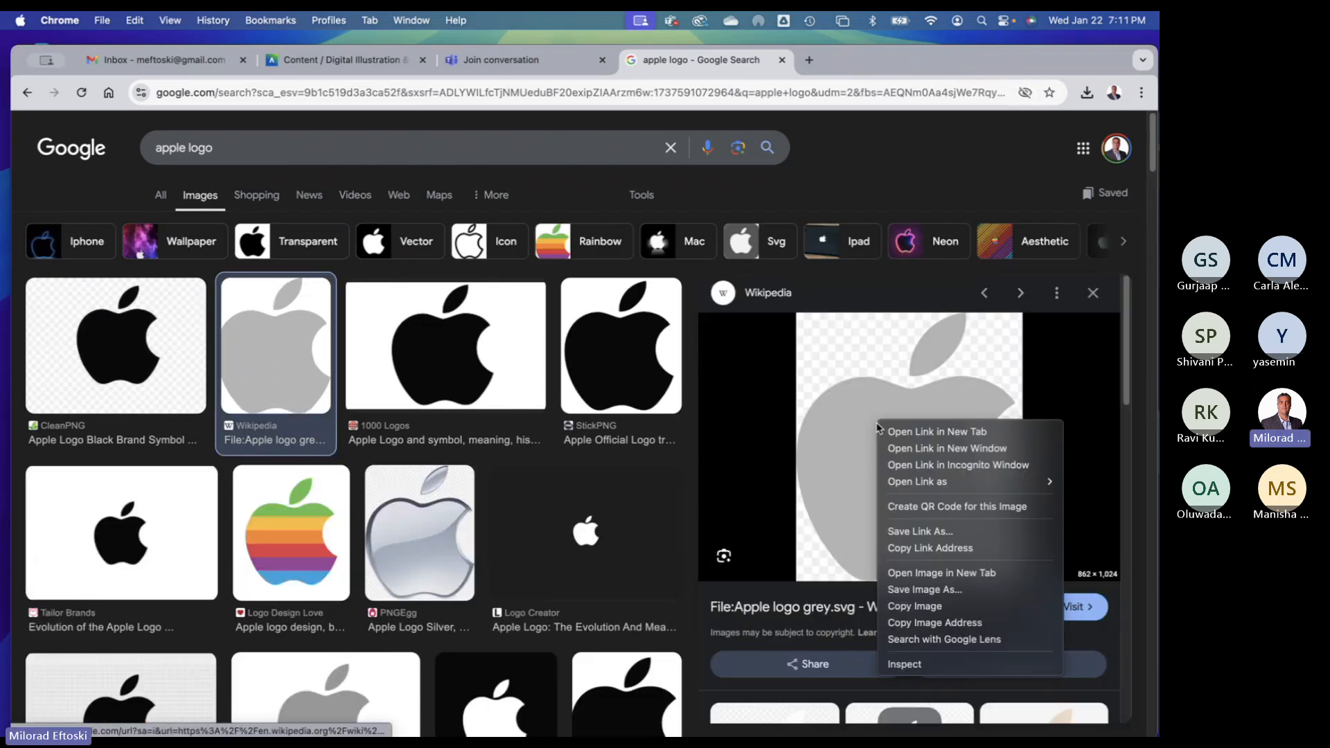
{"action": "left_click", "coordinate": [920, 590]}
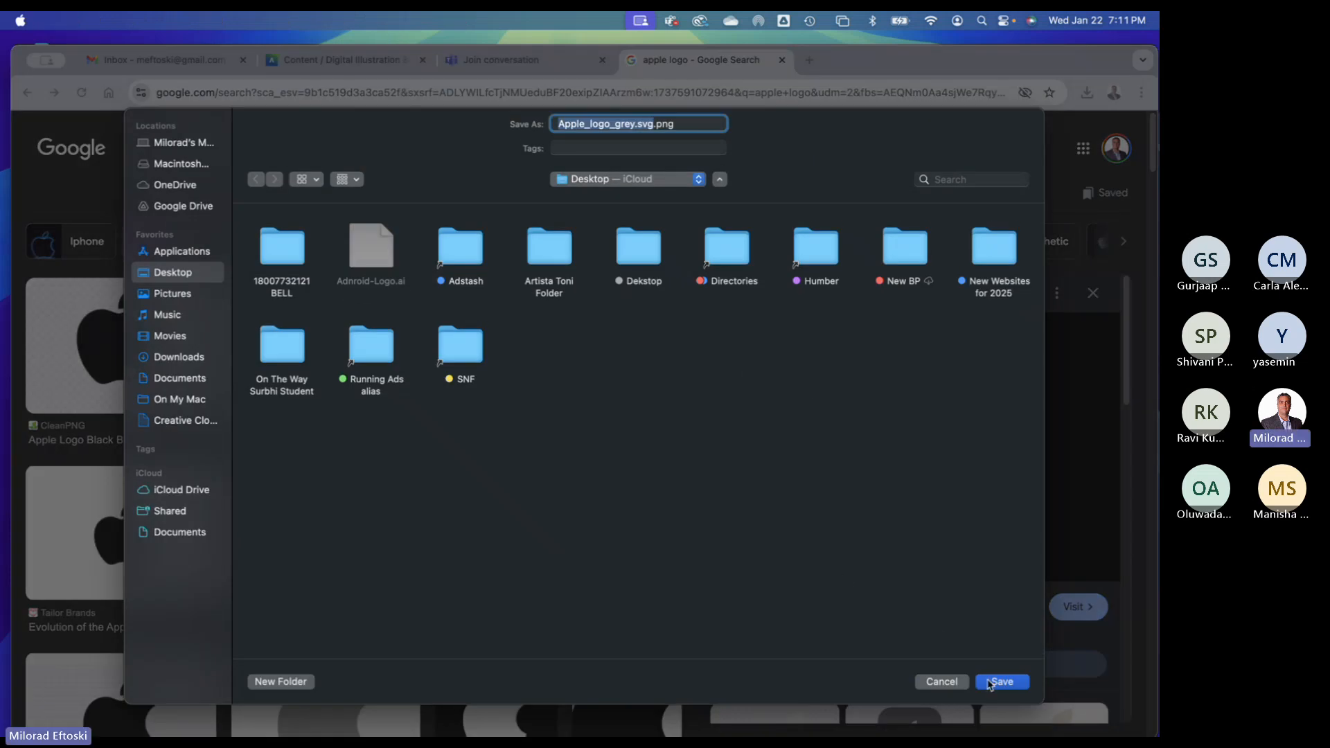
{"action": "left_click", "coordinate": [1002, 681]}
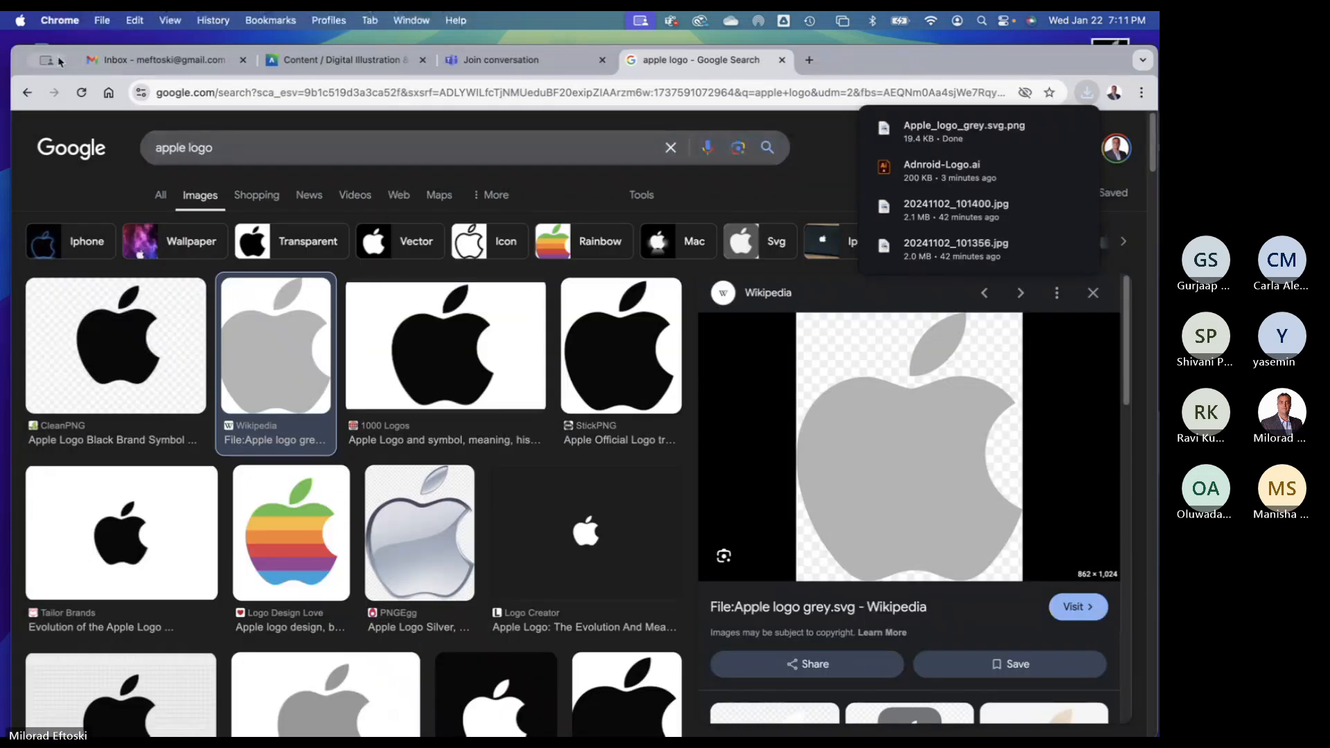
Reveal the desktop, move Apple_logo_grey.svg.png below Adnroid-Logo.ai and preview the image
{"action": "left_click", "coordinate": [807, 39]}
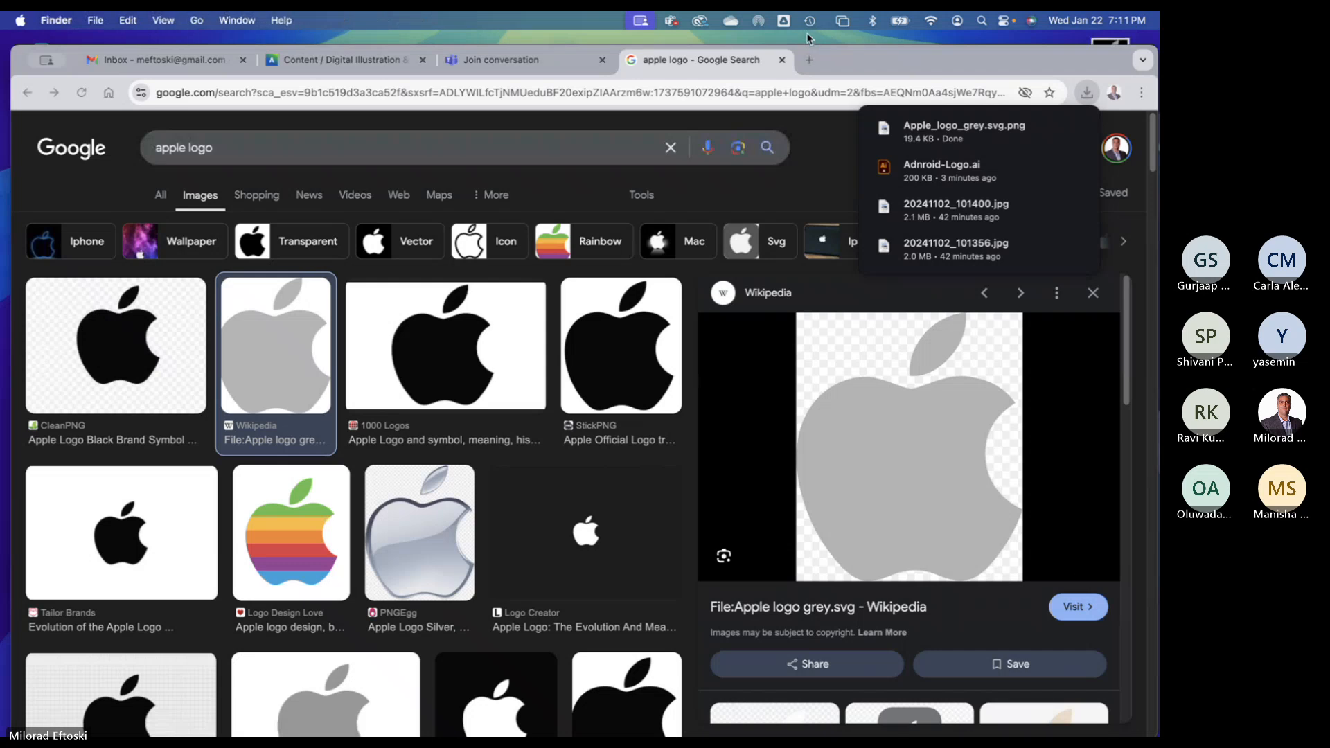
{"action": "left_click", "coordinate": [909, 220]}
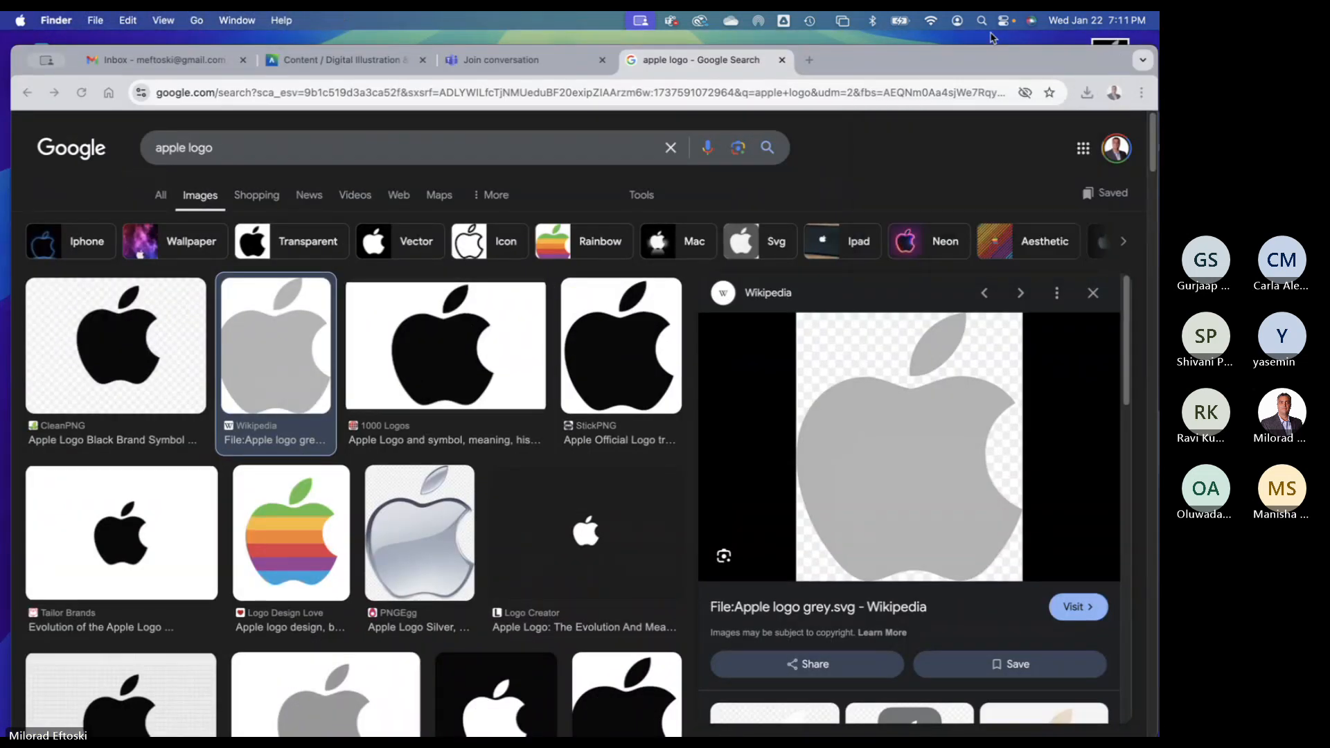
{"action": "left_click", "coordinate": [992, 38]}
{"action": "left_click_drag", "start_coordinate": [1118, 60], "coordinate": [1030, 196]}
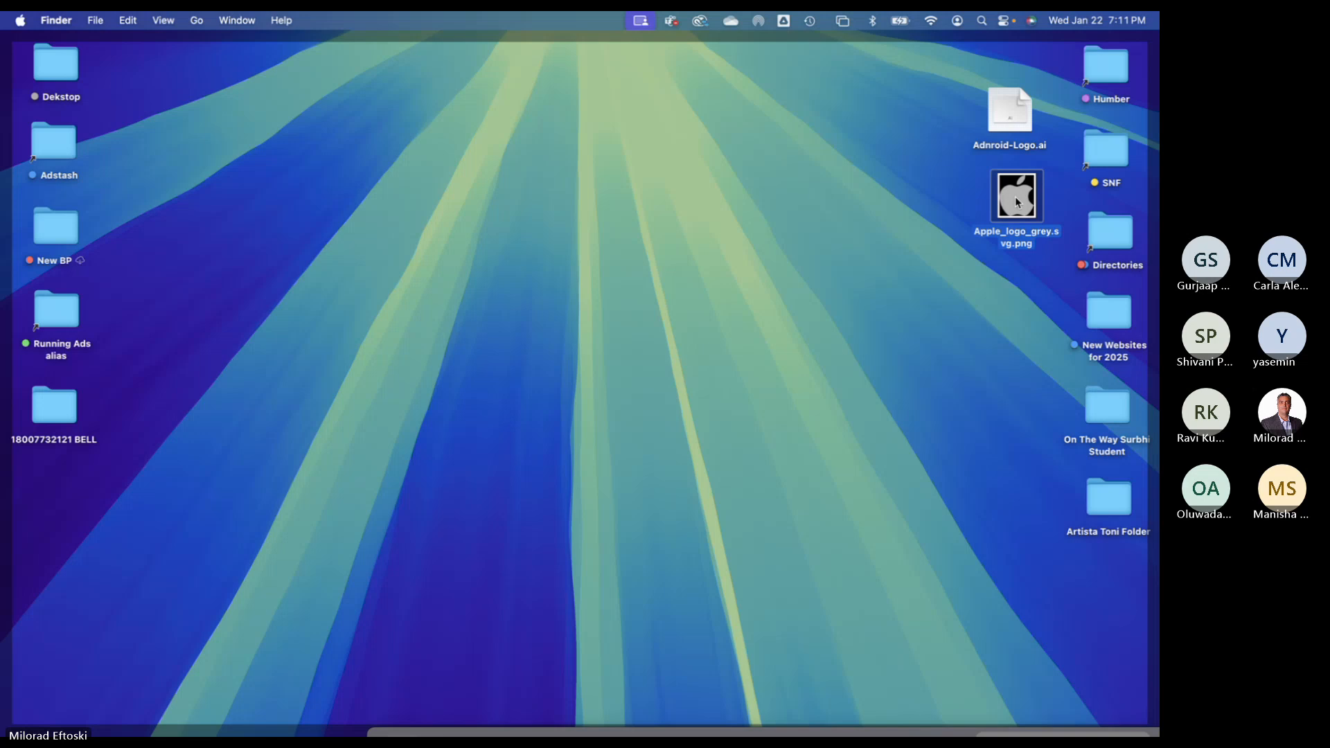
{"action": "key", "text": "space"}
{"action": "key", "text": "space"}
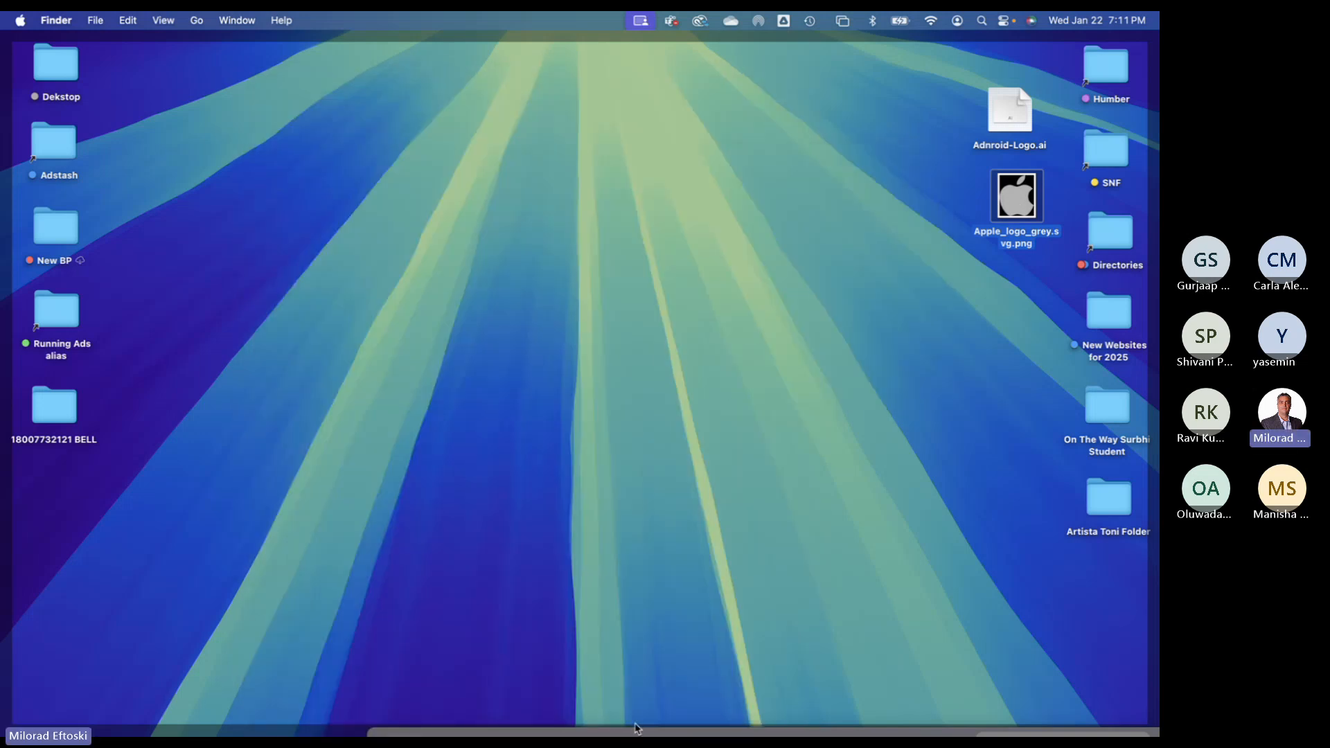
Switch back to Illustrator, move the Android image slightly up and to the right, and activate the Direct Selection tool
{"action": "mouse_move", "coordinate": [635, 734]}
{"action": "left_click", "coordinate": [613, 714]}
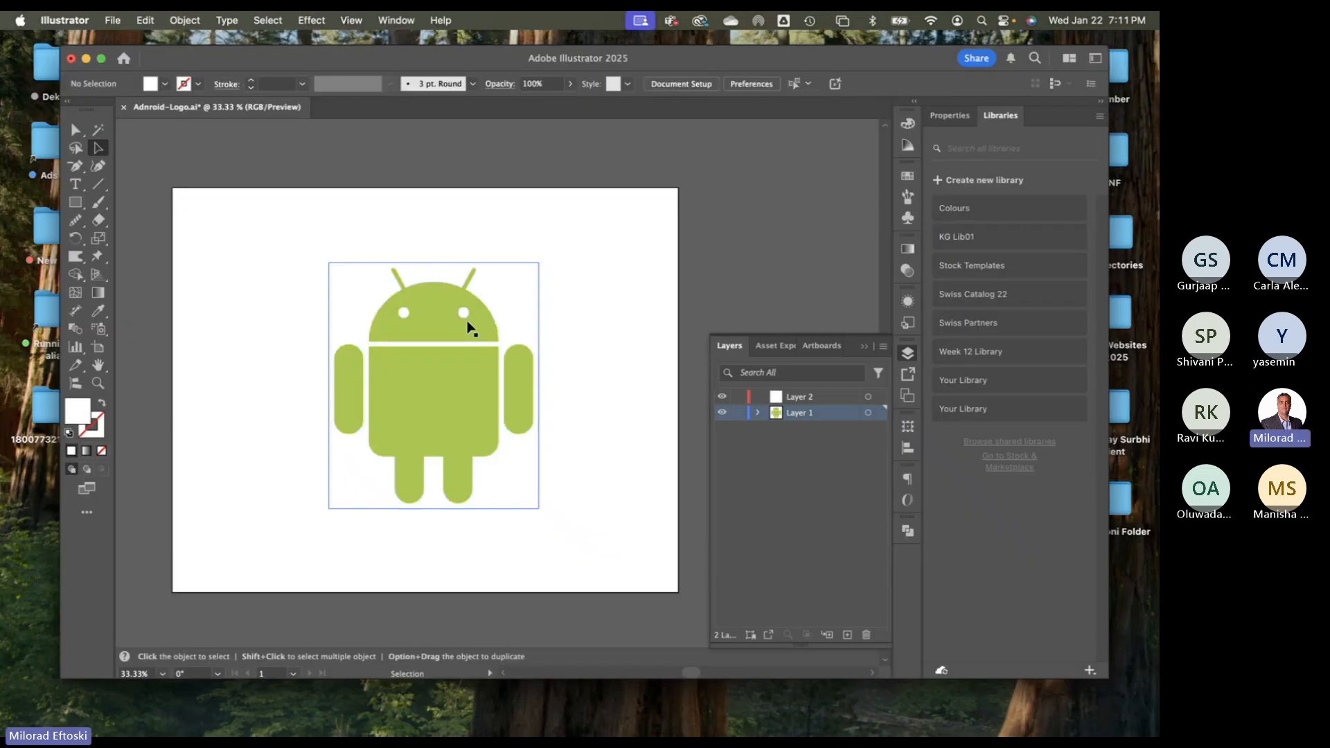
{"action": "mouse_move", "coordinate": [441, 326]}
{"action": "left_mouse_down"}
{"action": "mouse_move", "coordinate": [419, 330]}
{"action": "mouse_move", "coordinate": [463, 317]}
{"action": "left_mouse_up"}
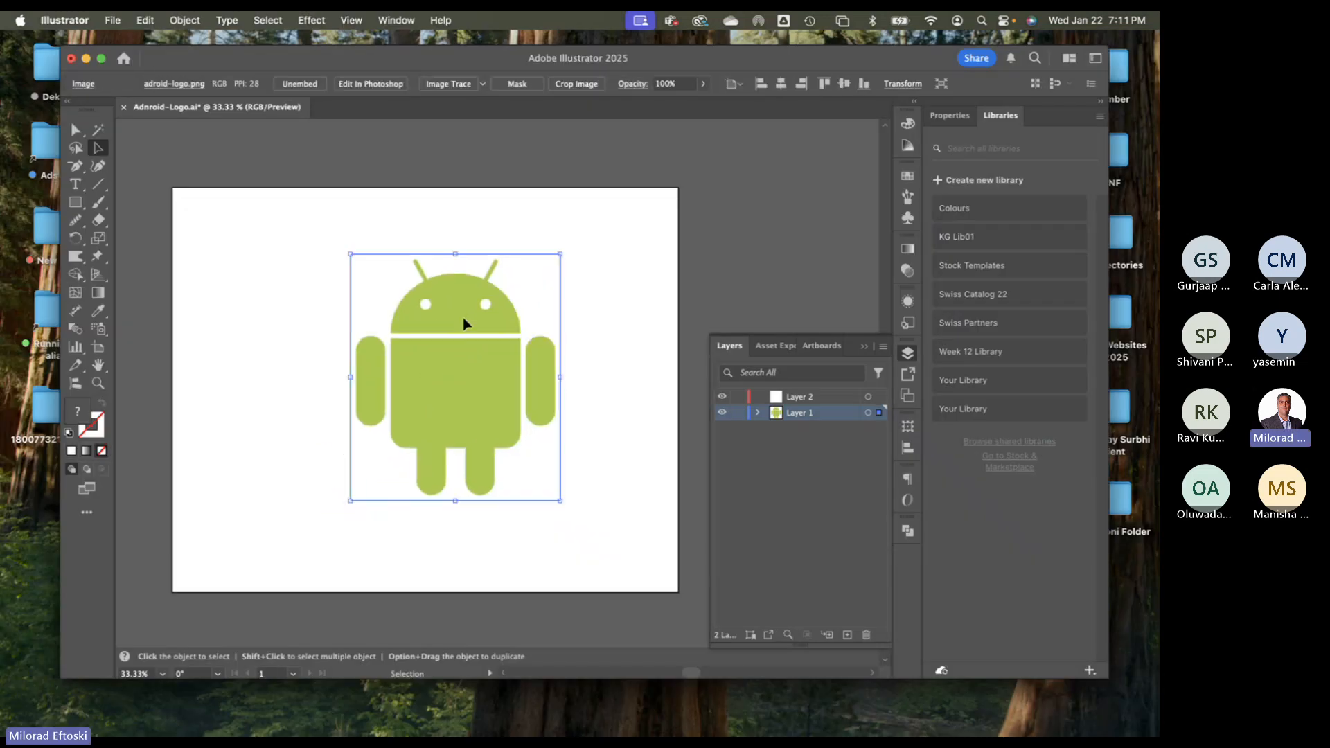
{"action": "key", "text": "a"}
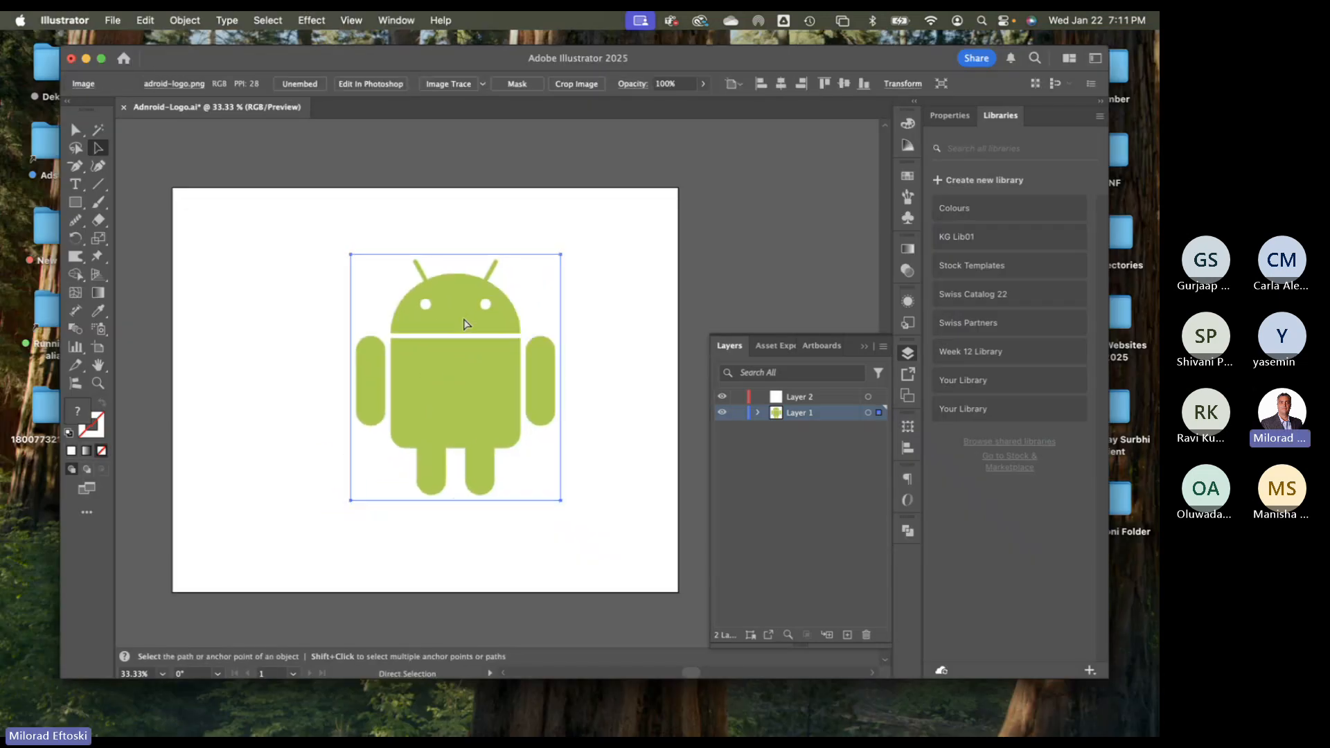
Create a new document from the Letter print preset in landscape orientation, 792 x 612 pt
{"action": "key", "text": "super+n"}
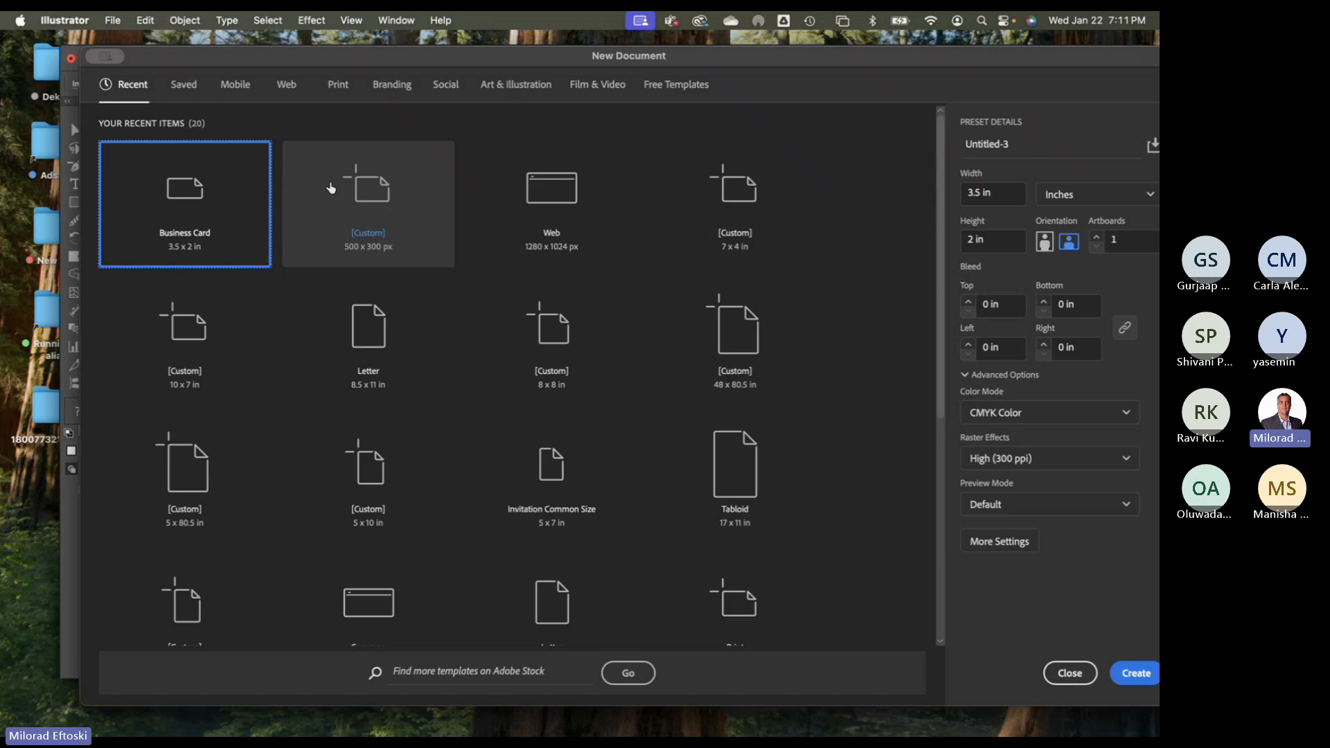
{"action": "left_click", "coordinate": [338, 87]}
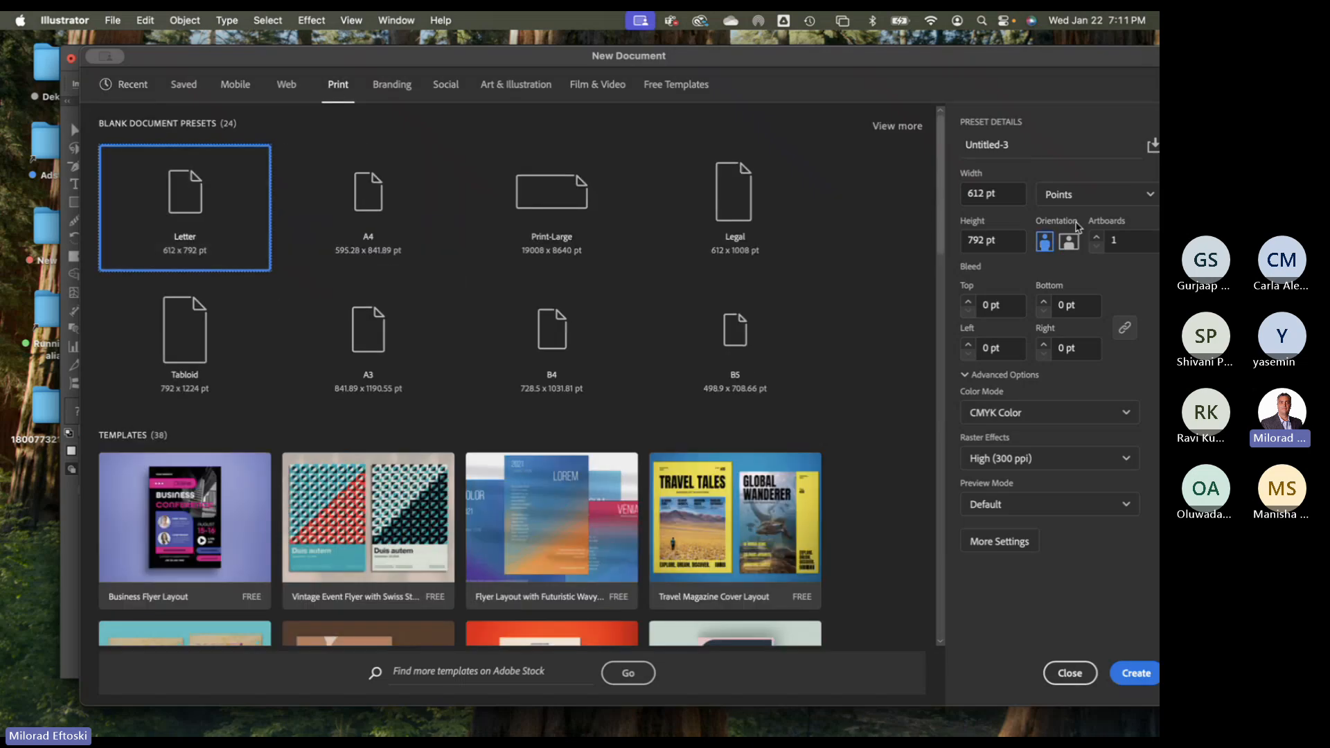
{"action": "left_click", "coordinate": [1070, 242]}
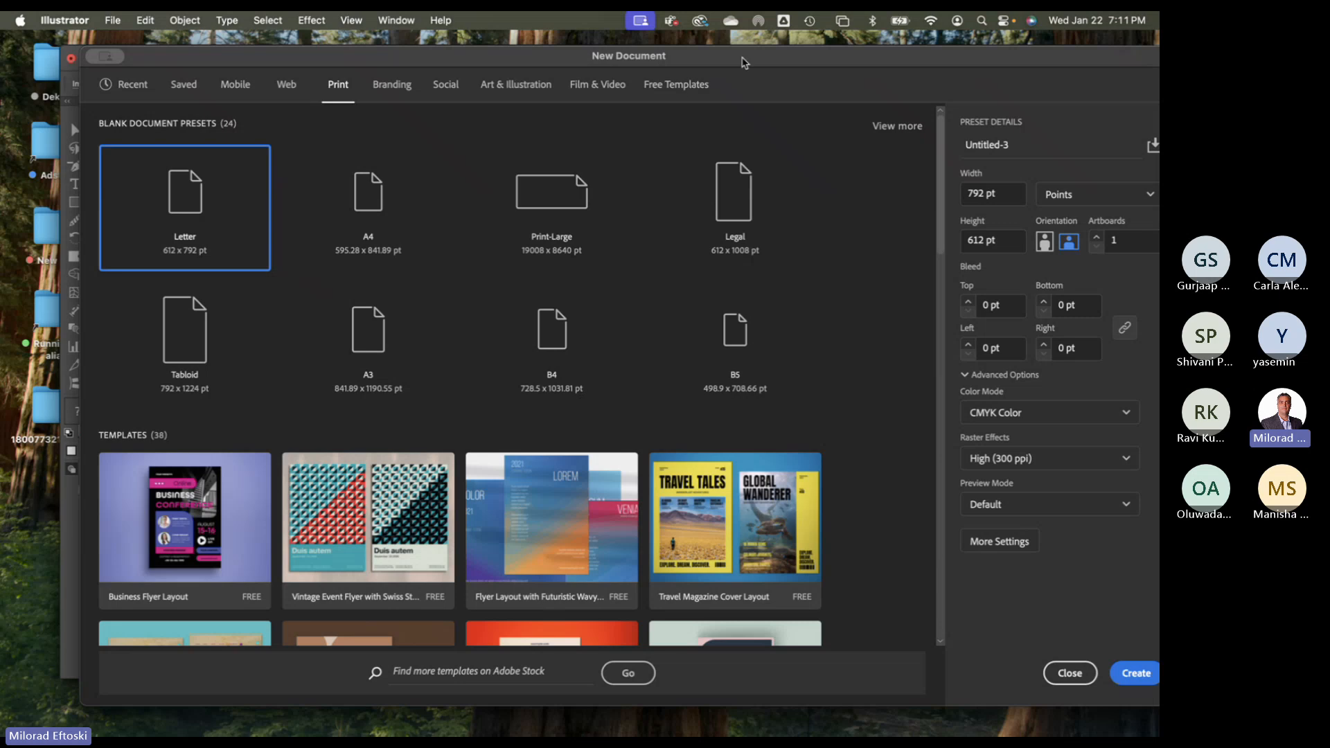
{"action": "left_click_drag", "start_coordinate": [749, 58], "coordinate": [627, 46]}
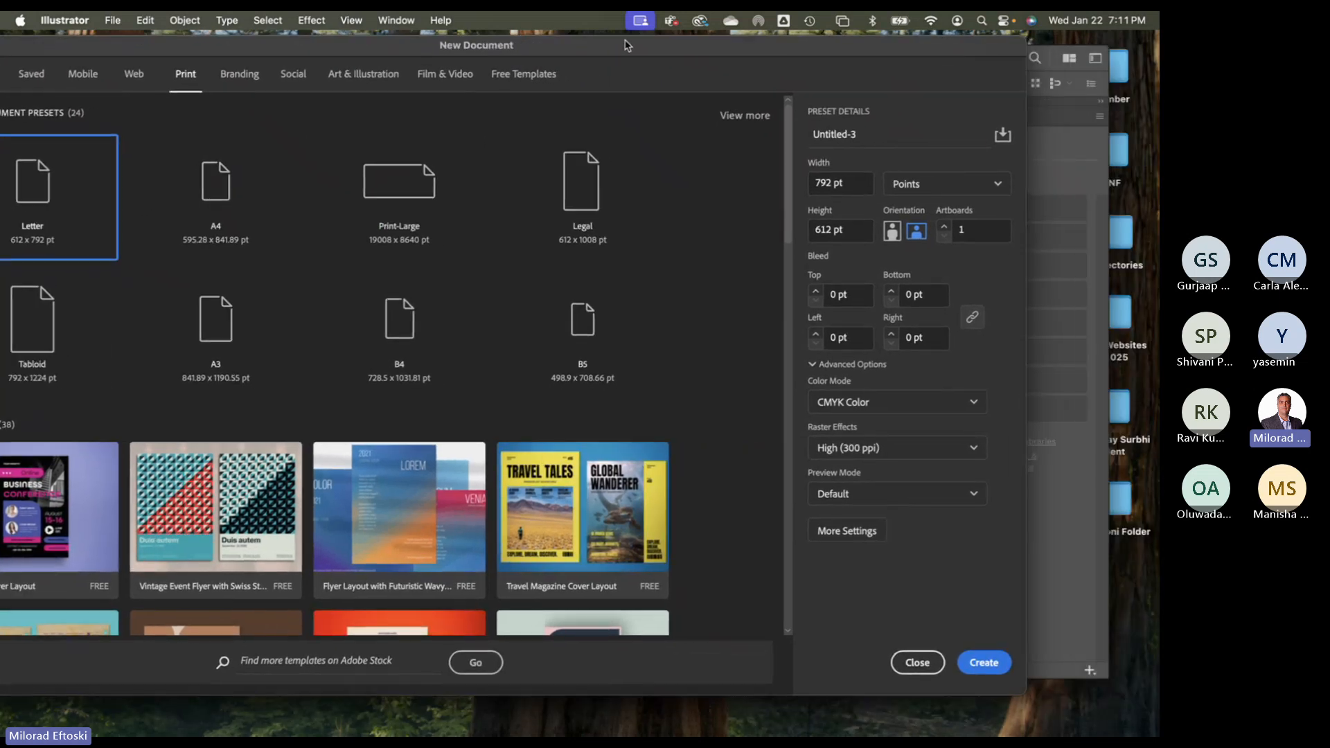
{"action": "left_click", "coordinate": [985, 664]}
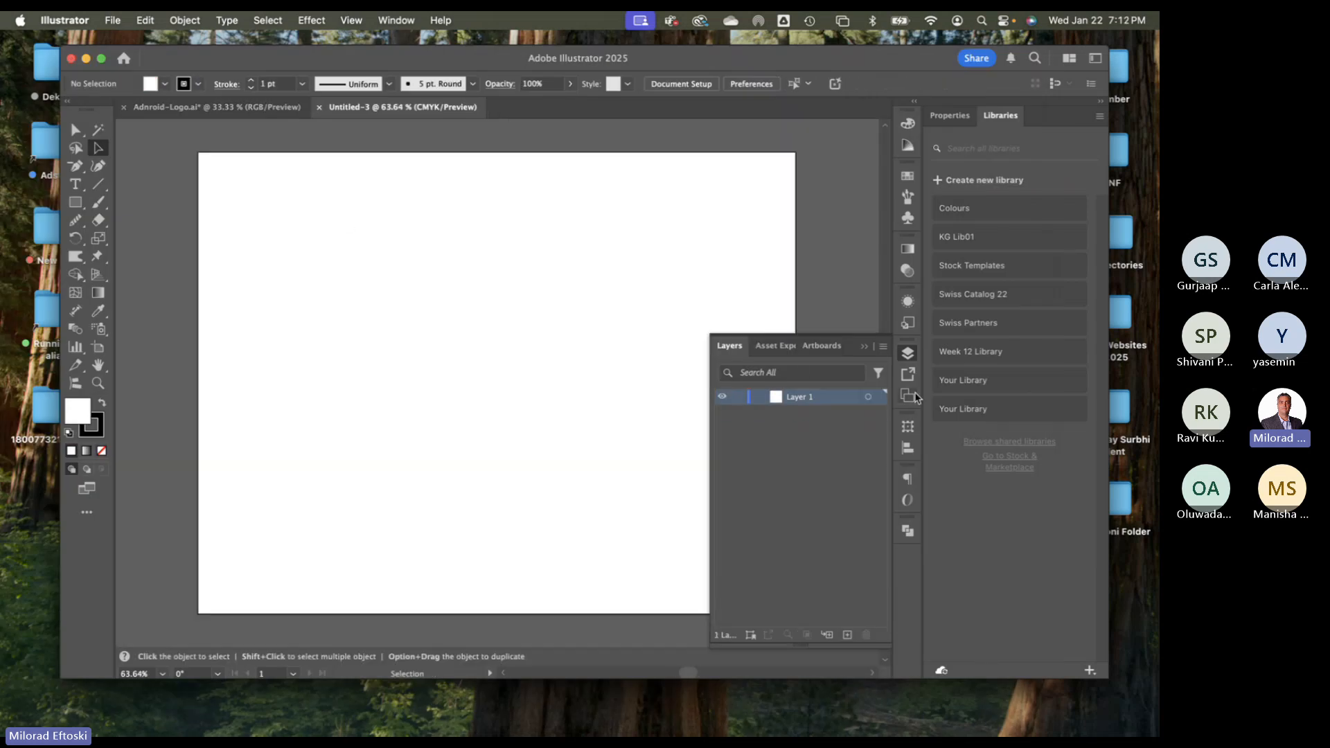
Place Apple_logo_grey.svg.png from the Desktop onto the blank artboard, sized to fill more than half of its height
{"action": "left_click", "coordinate": [108, 19]}
{"action": "mouse_move", "coordinate": [161, 372]}
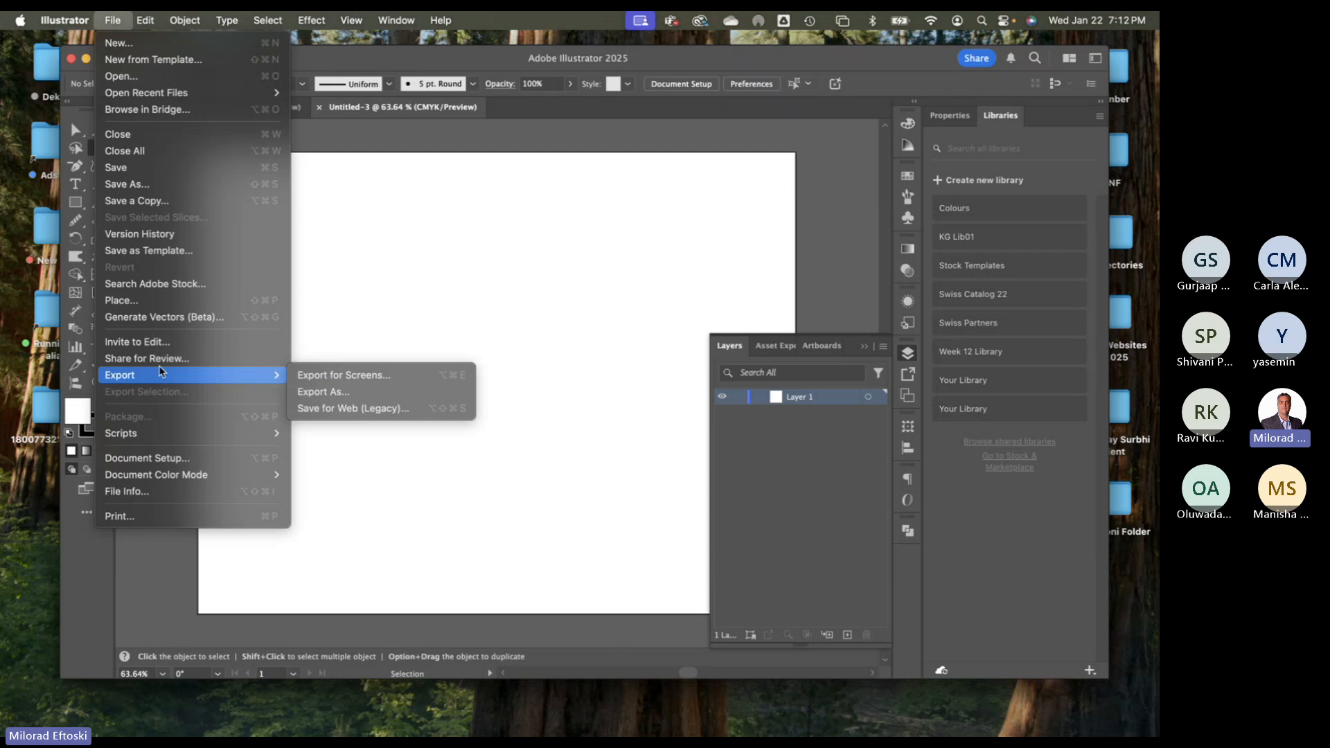
{"action": "left_click", "coordinate": [155, 301]}
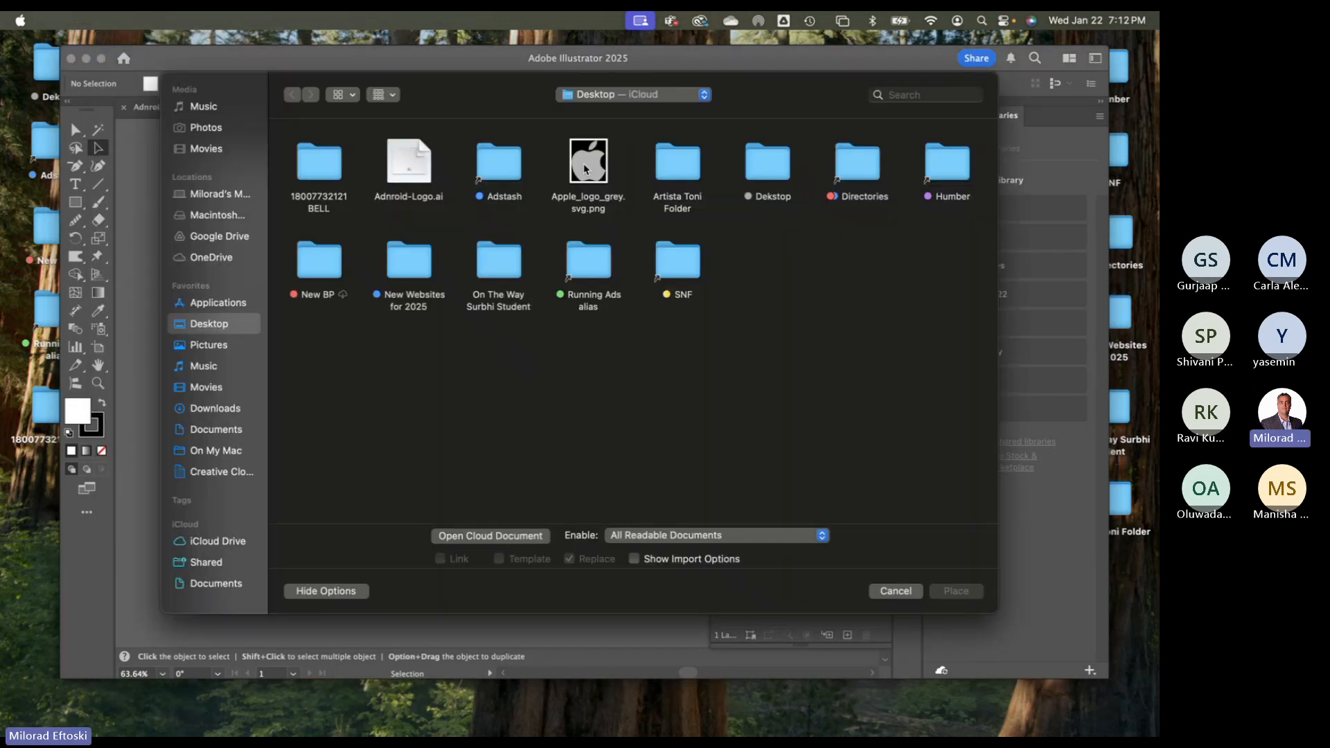
{"action": "left_click", "coordinate": [584, 173]}
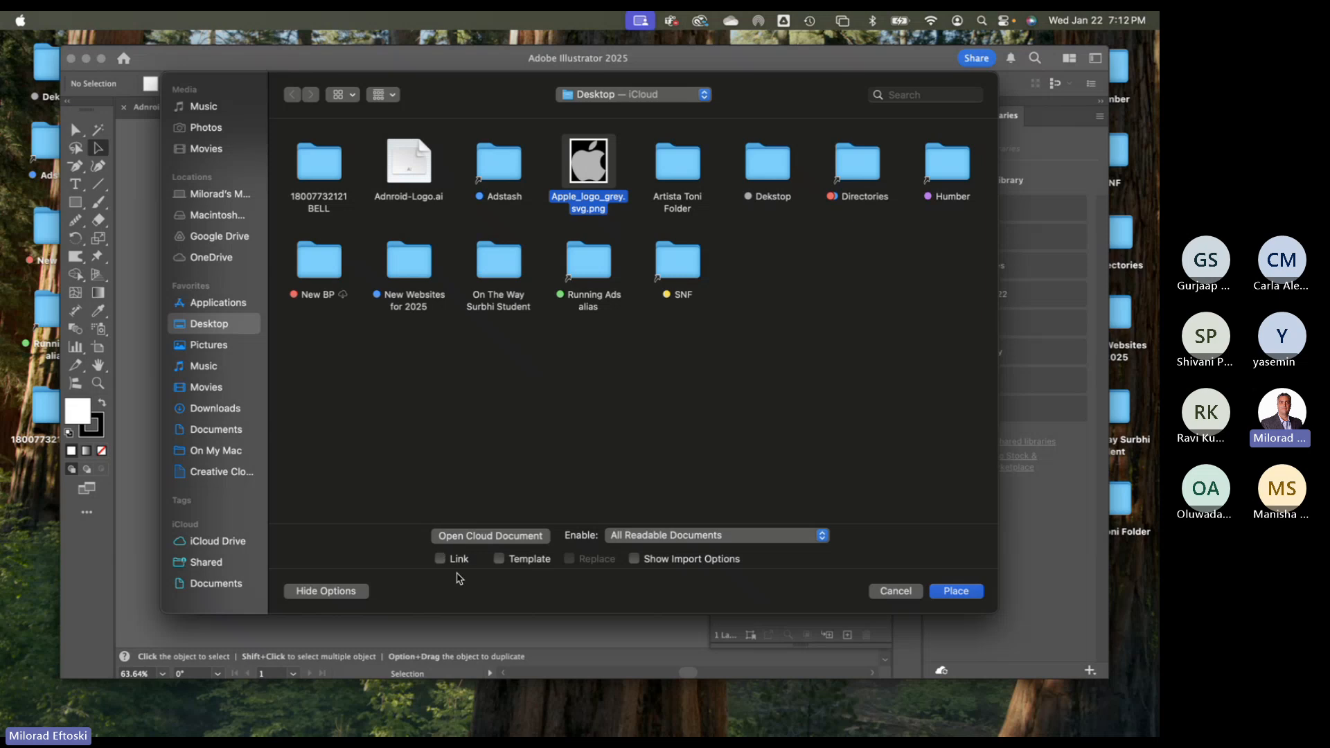
{"action": "double_click", "coordinate": [593, 195]}
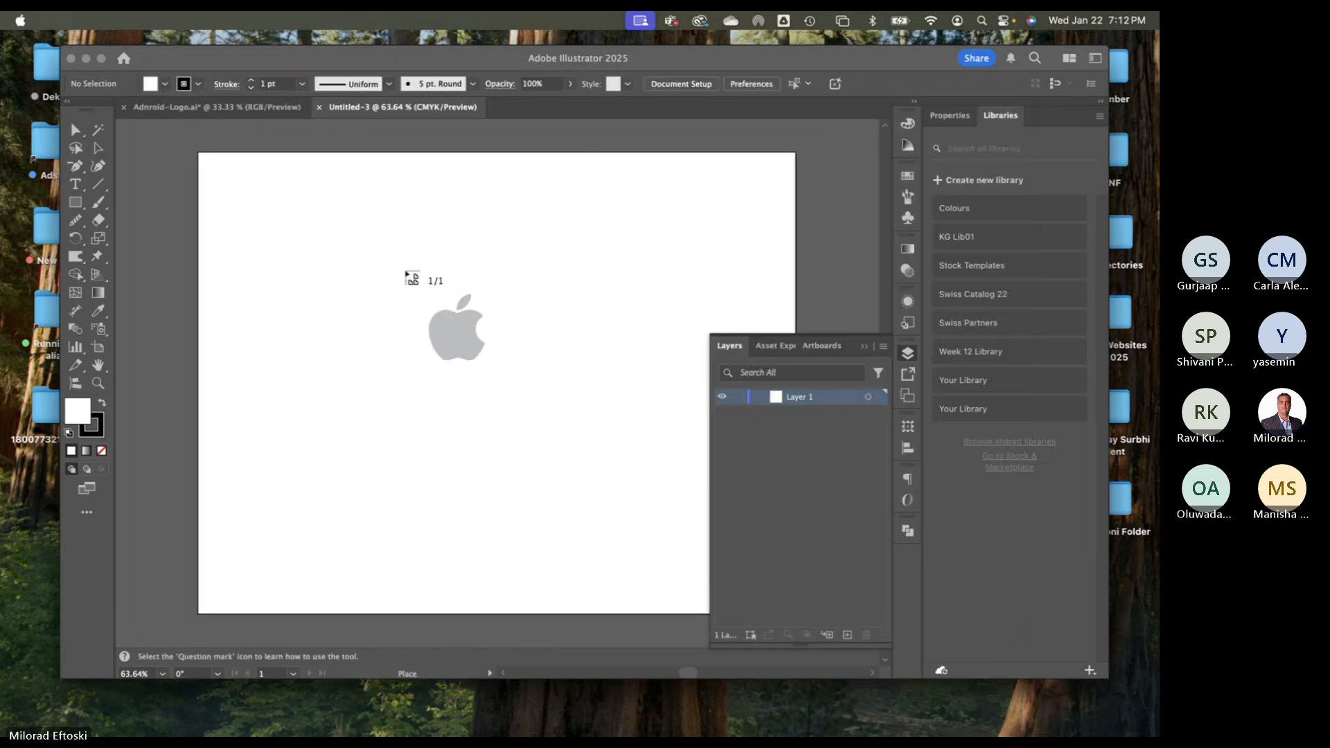
{"action": "left_click_drag", "start_coordinate": [359, 243], "coordinate": [634, 540]}
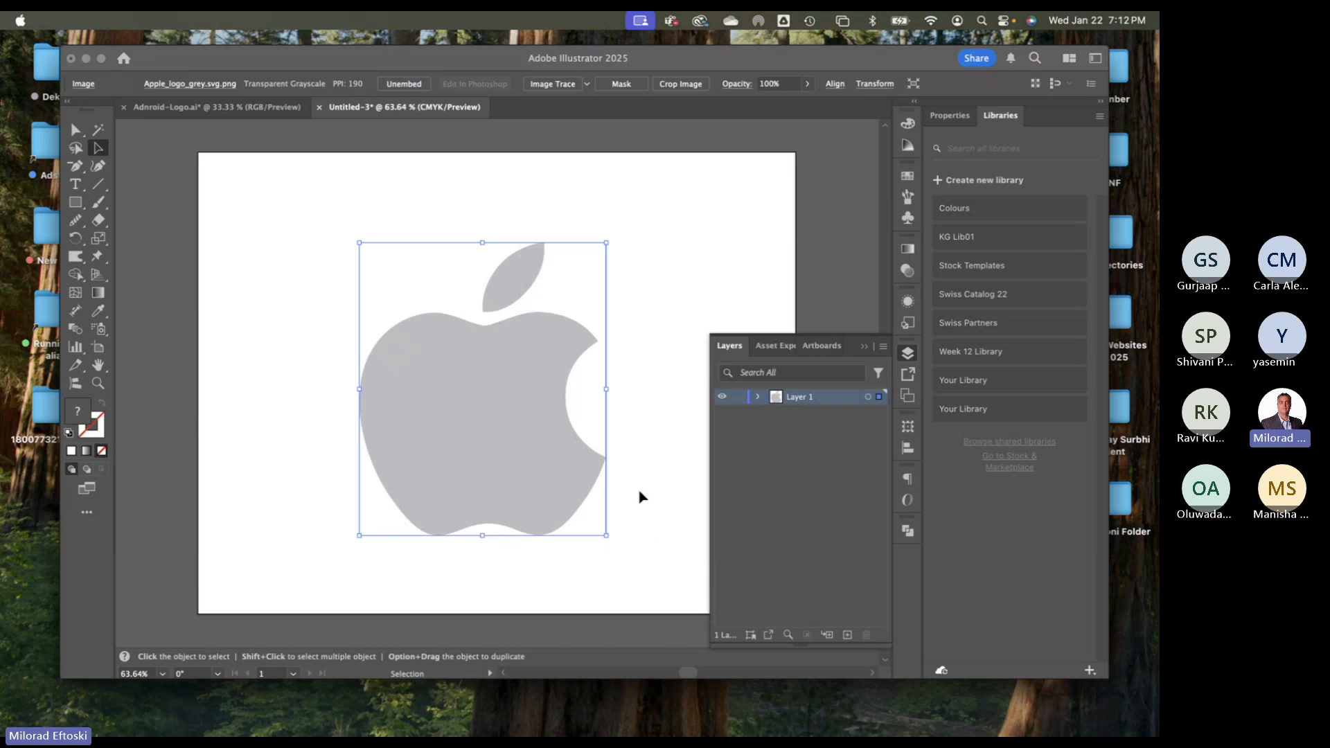
Inspect the placed Apple logo's curved edge up close to check for pixelation
{"action": "scroll", "coordinate": [540, 361], "scroll_direction": "up", "scroll_amount": 5}
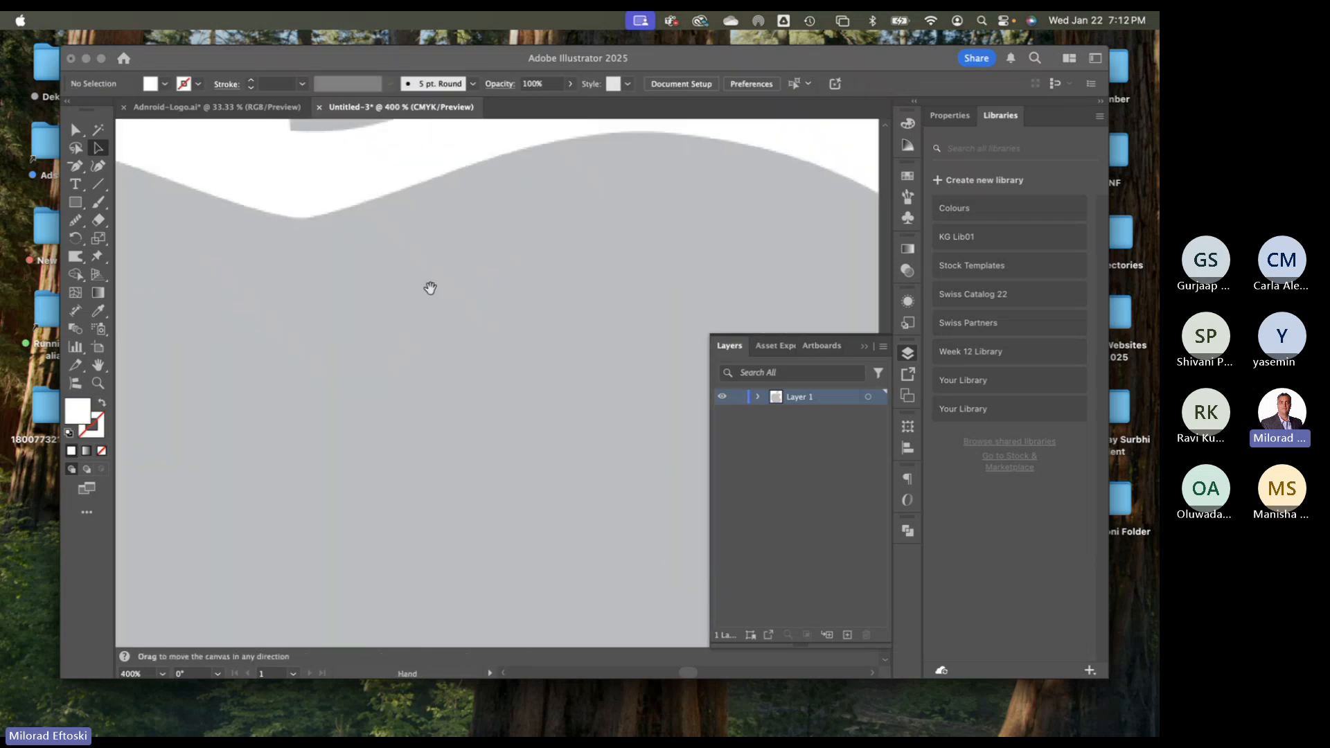
{"action": "left_click_drag", "start_coordinate": [431, 288], "coordinate": [528, 441]}
{"action": "scroll", "coordinate": [460, 380], "scroll_direction": "up", "scroll_amount": 5}
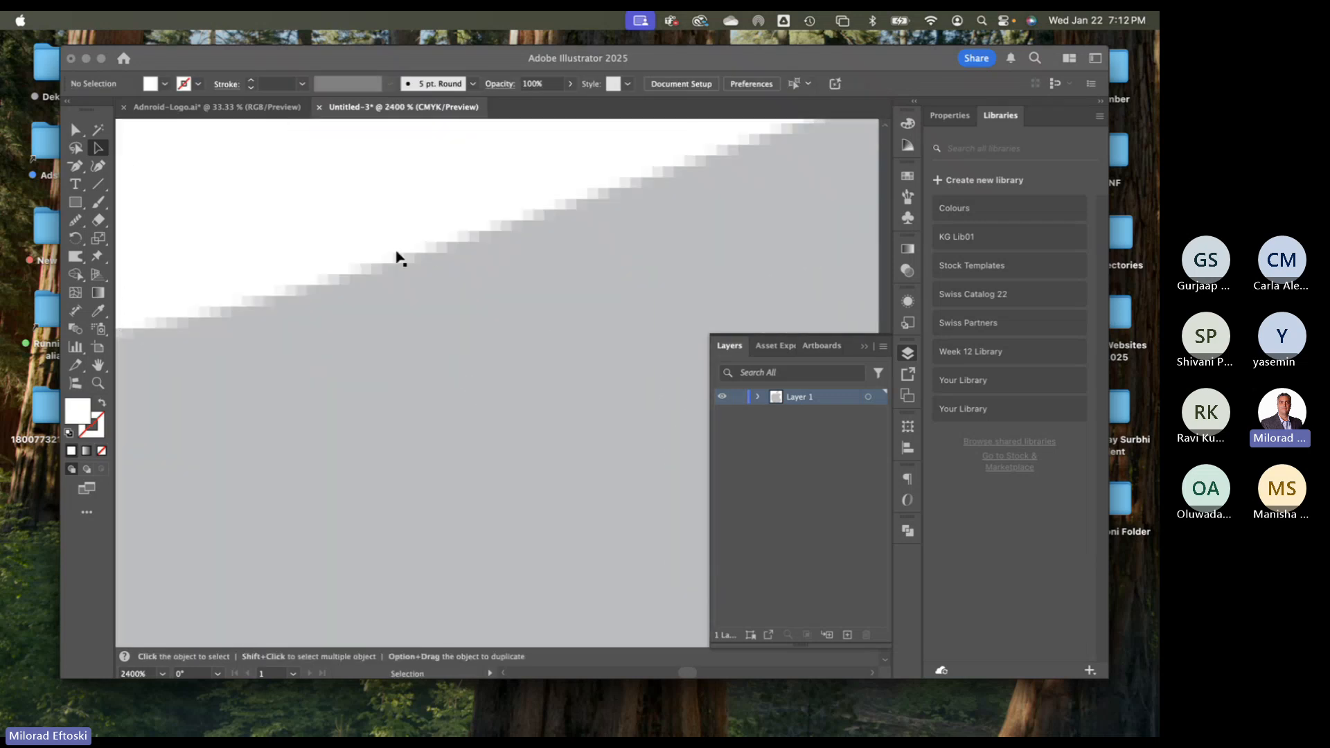
{"action": "scroll", "coordinate": [438, 288], "scroll_direction": "down", "scroll_amount": 10}
{"action": "scroll", "coordinate": [443, 305], "scroll_direction": "up", "scroll_amount": 2}
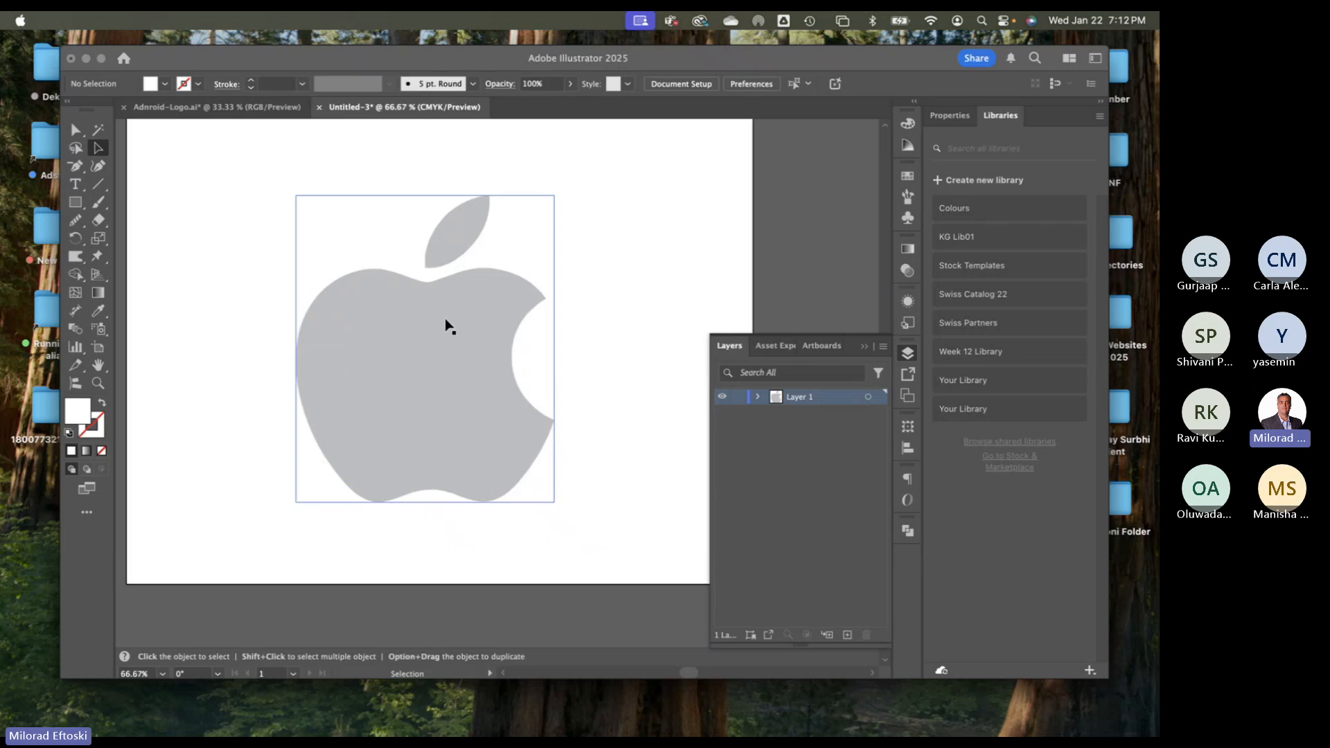
{"action": "scroll", "coordinate": [447, 324], "scroll_direction": "down", "scroll_amount": 2}
Trace the placed Apple logo image using the Silhouettes Image Trace preset
{"action": "mouse_move", "coordinate": [449, 335]}
{"action": "left_mouse_down"}
{"action": "mouse_move", "coordinate": [401, 312]}
{"action": "mouse_move", "coordinate": [460, 315]}
{"action": "mouse_move", "coordinate": [451, 327]}
{"action": "mouse_move", "coordinate": [467, 342]}
{"action": "mouse_move", "coordinate": [479, 332]}
{"action": "mouse_move", "coordinate": [468, 332]}
{"action": "left_mouse_up"}
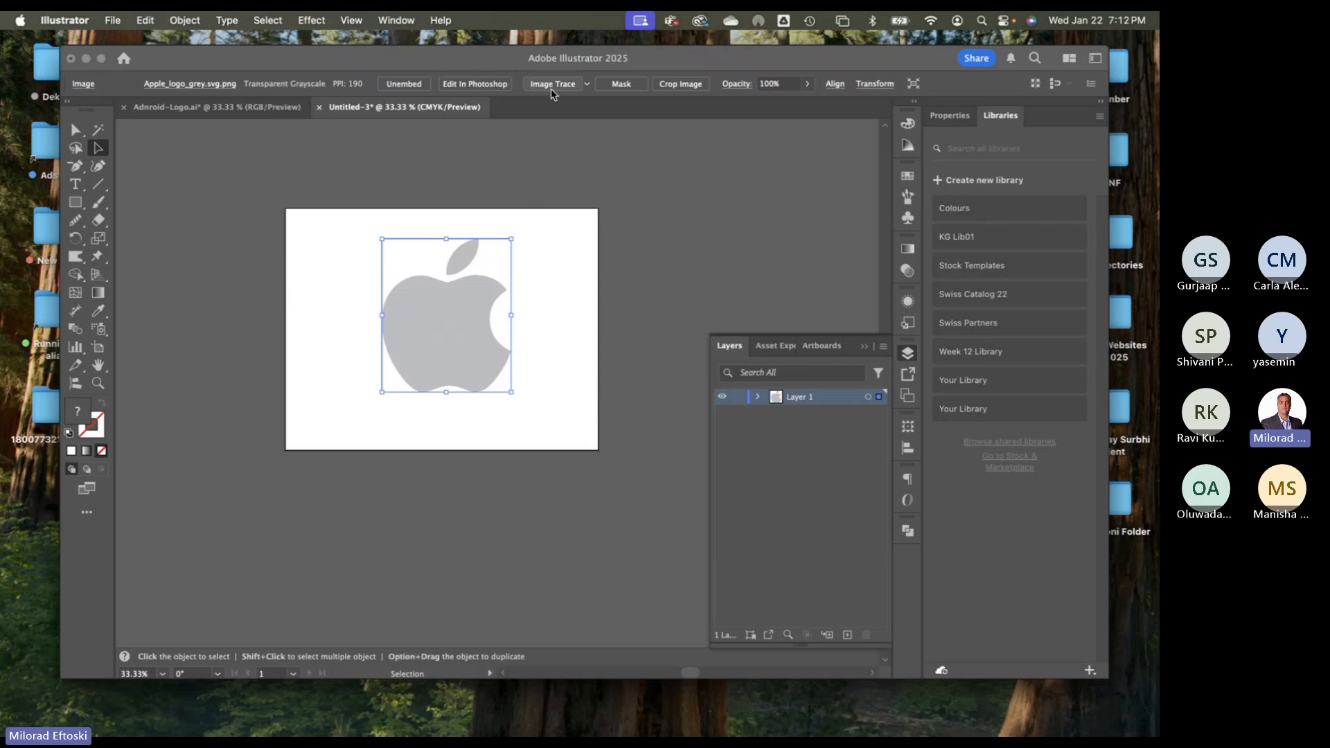
{"action": "left_click", "coordinate": [587, 84]}
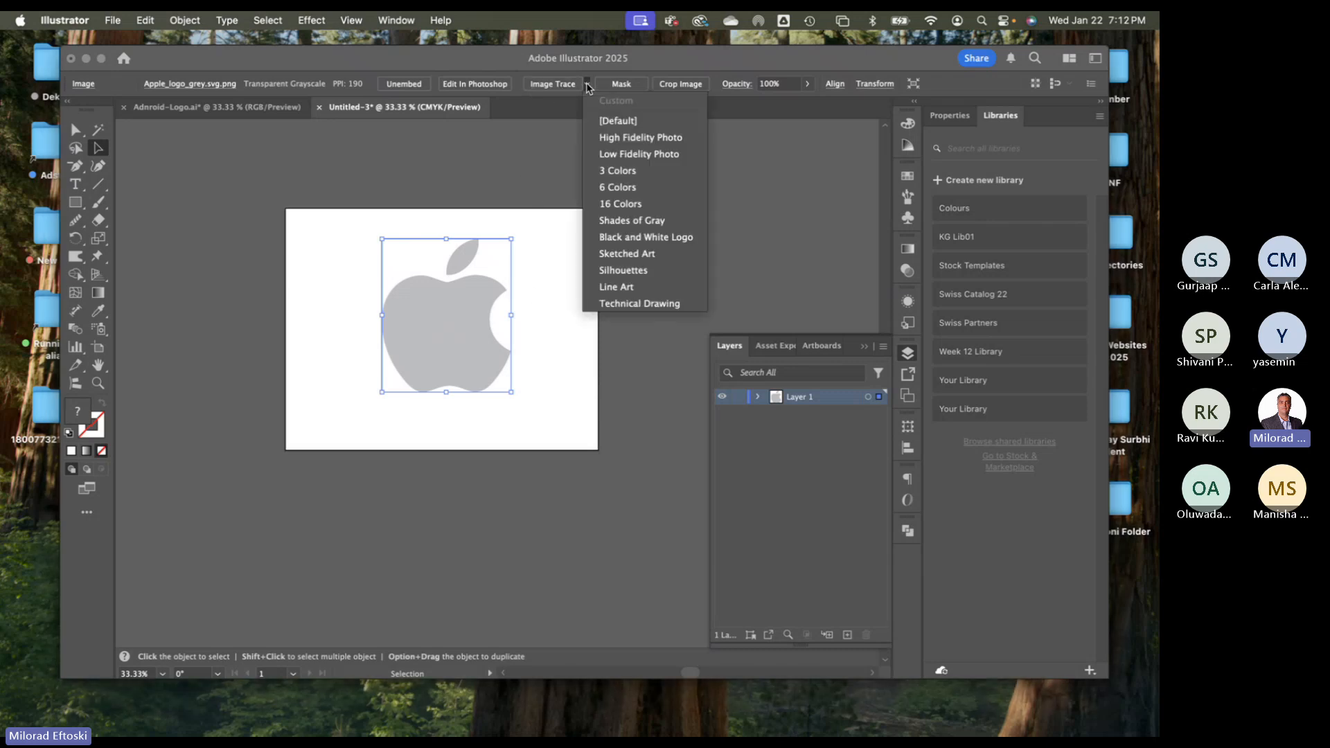
{"action": "left_click", "coordinate": [624, 270]}
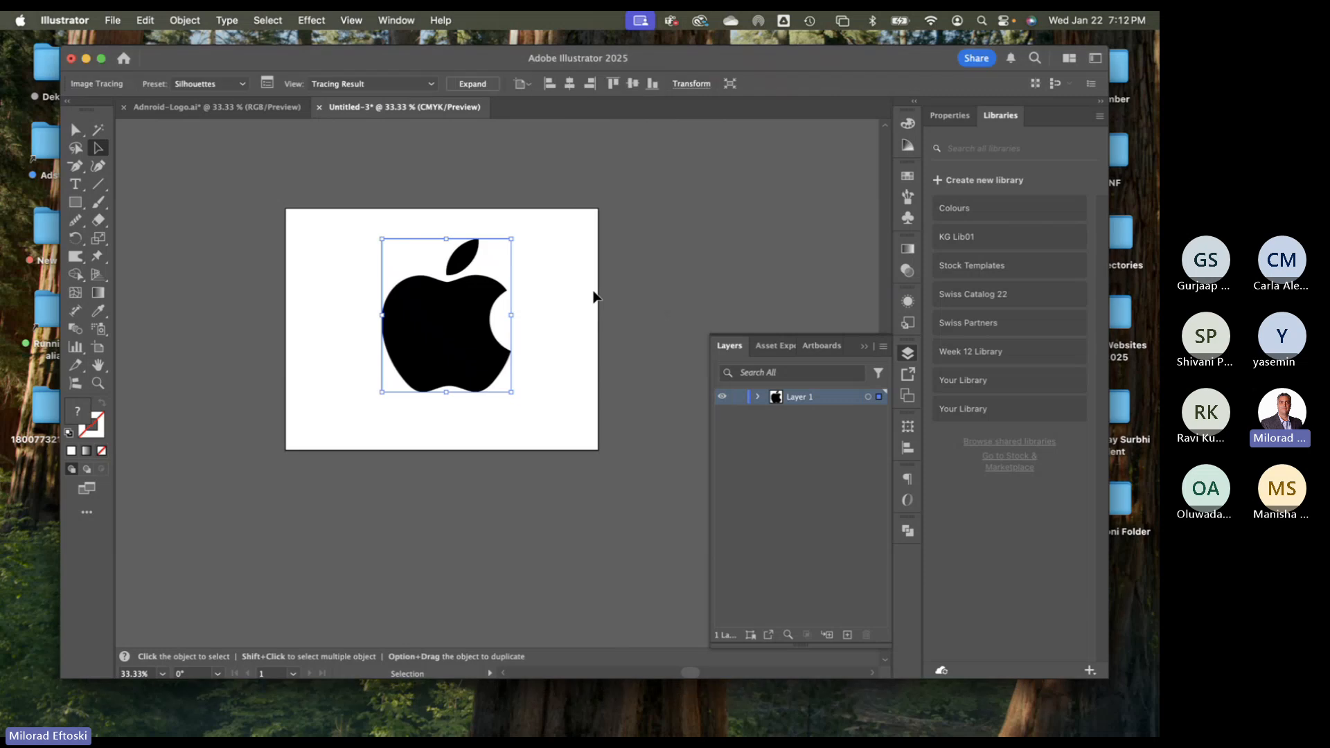
{"action": "left_click", "coordinate": [584, 290]}
{"action": "mouse_move", "coordinate": [451, 311]}
{"action": "left_mouse_down"}
{"action": "mouse_move", "coordinate": [423, 276]}
{"action": "mouse_move", "coordinate": [451, 312]}
{"action": "left_mouse_up"}
{"action": "scroll", "coordinate": [471, 272], "scroll_direction": "up", "scroll_amount": 10}
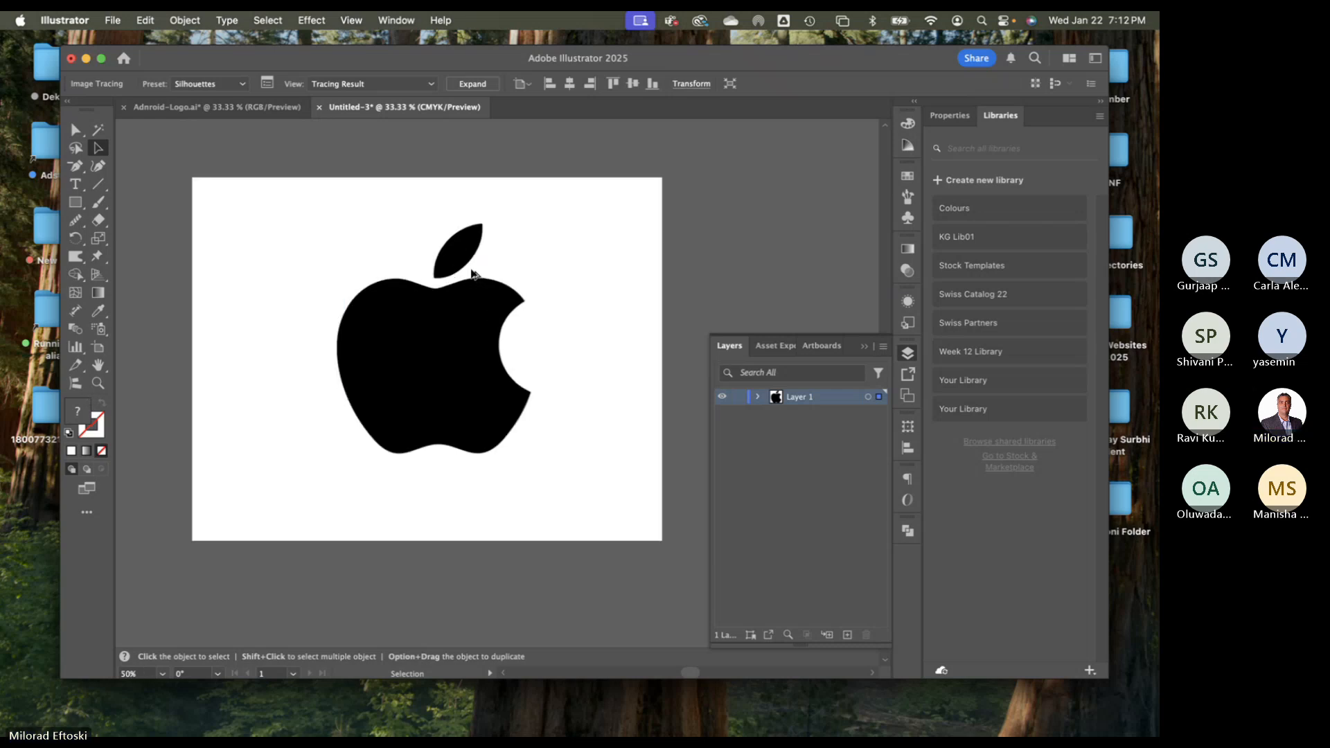
{"action": "scroll", "coordinate": [471, 274], "scroll_direction": "down", "scroll_amount": 8}
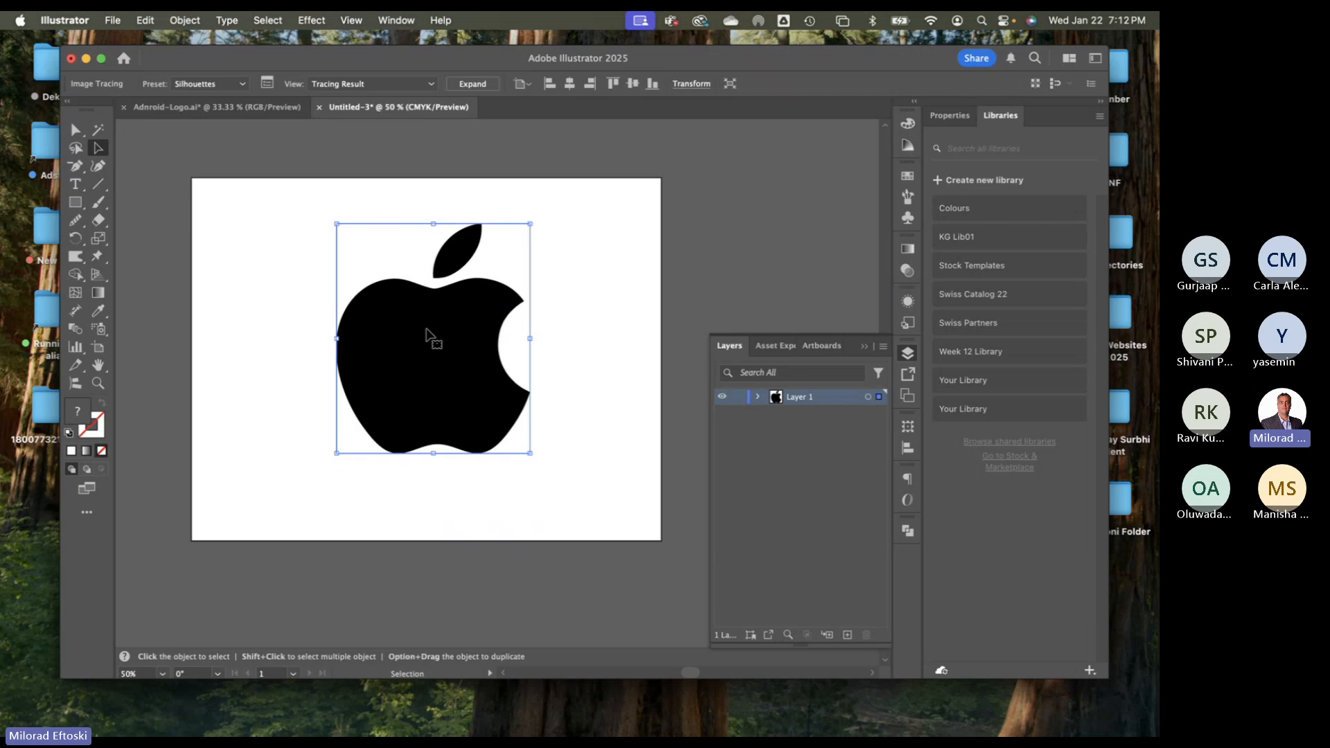
Expand the traced Apple logo into editable vector shapes
{"action": "left_click", "coordinate": [474, 84]}
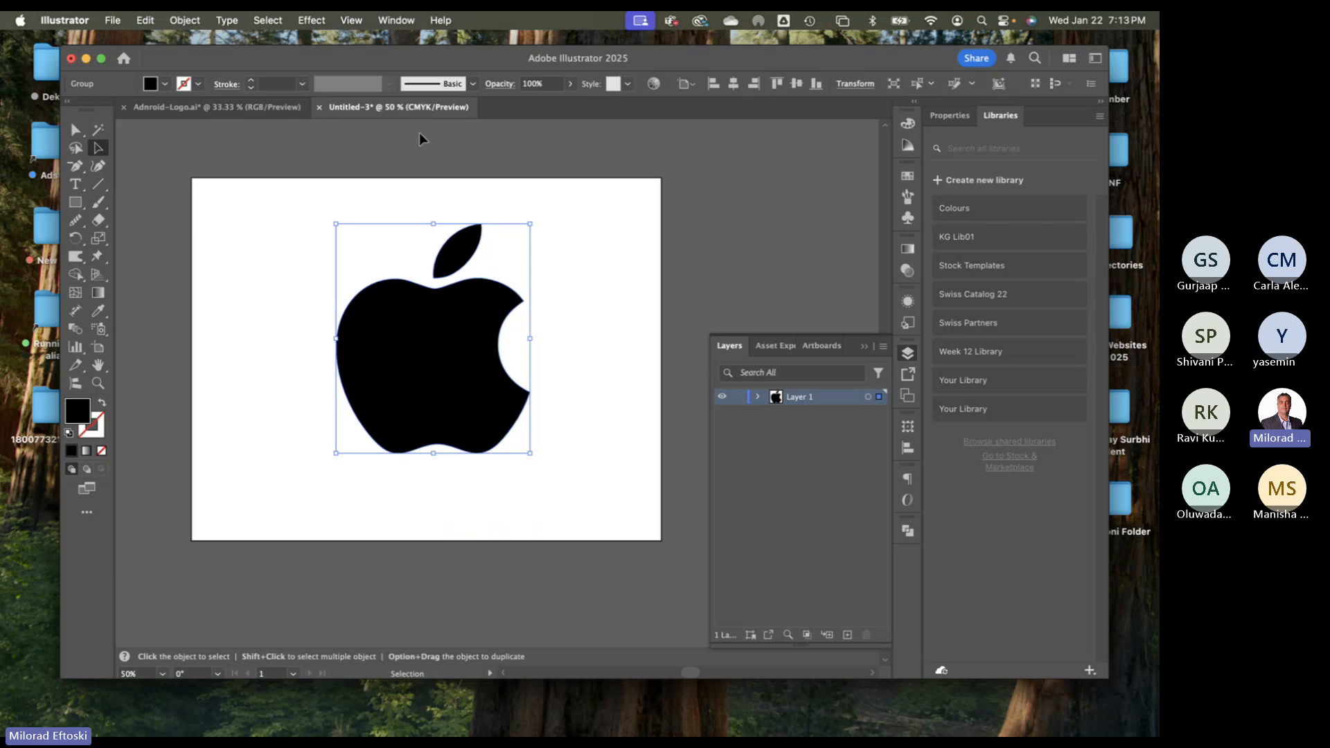
{"action": "key", "text": "super+z"}
{"action": "left_click", "coordinate": [646, 284], "text": "super"}
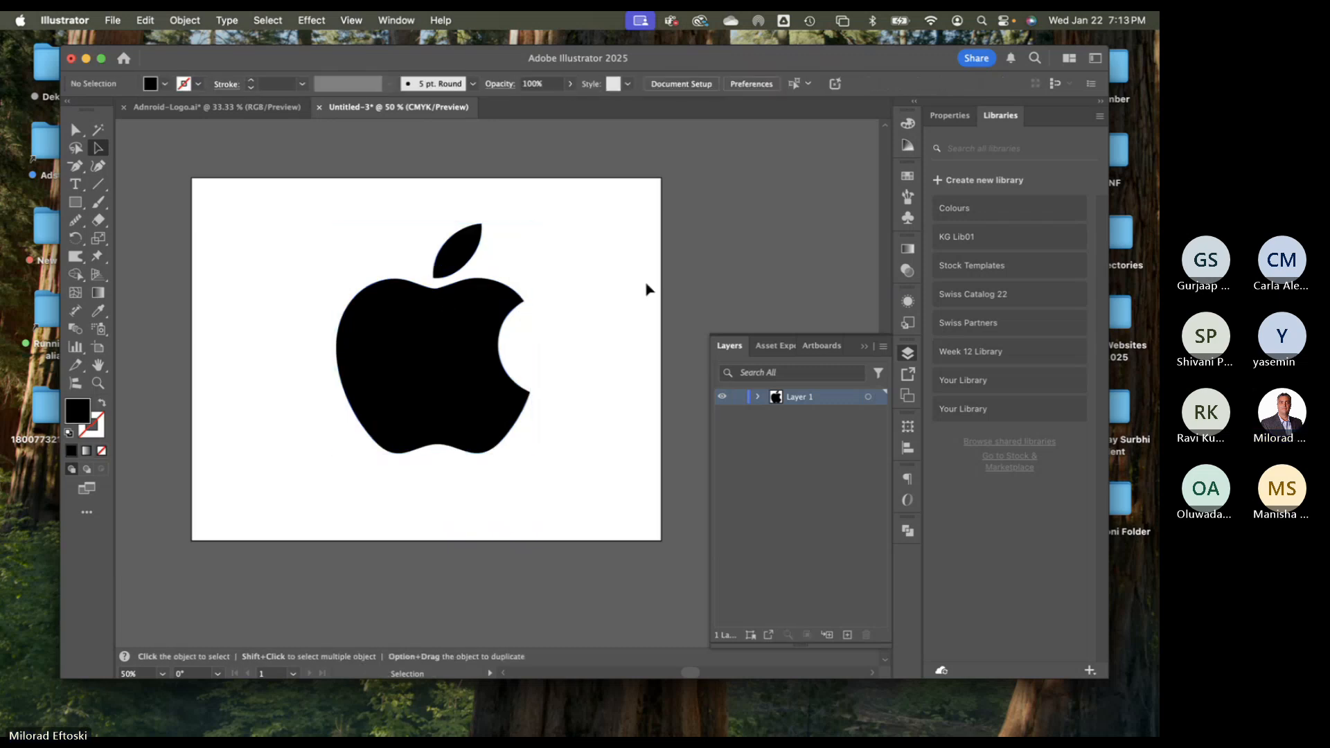
{"action": "left_click", "coordinate": [510, 326]}
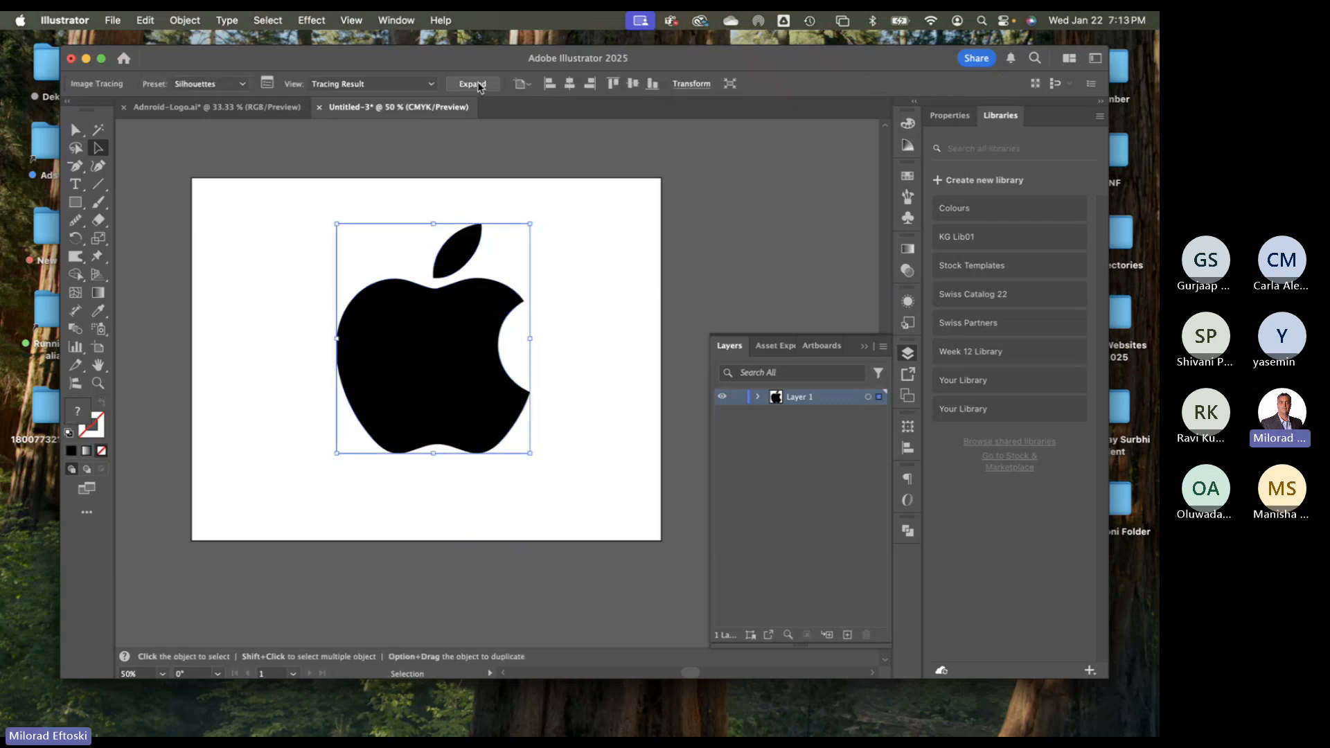
{"action": "left_click", "coordinate": [474, 84]}
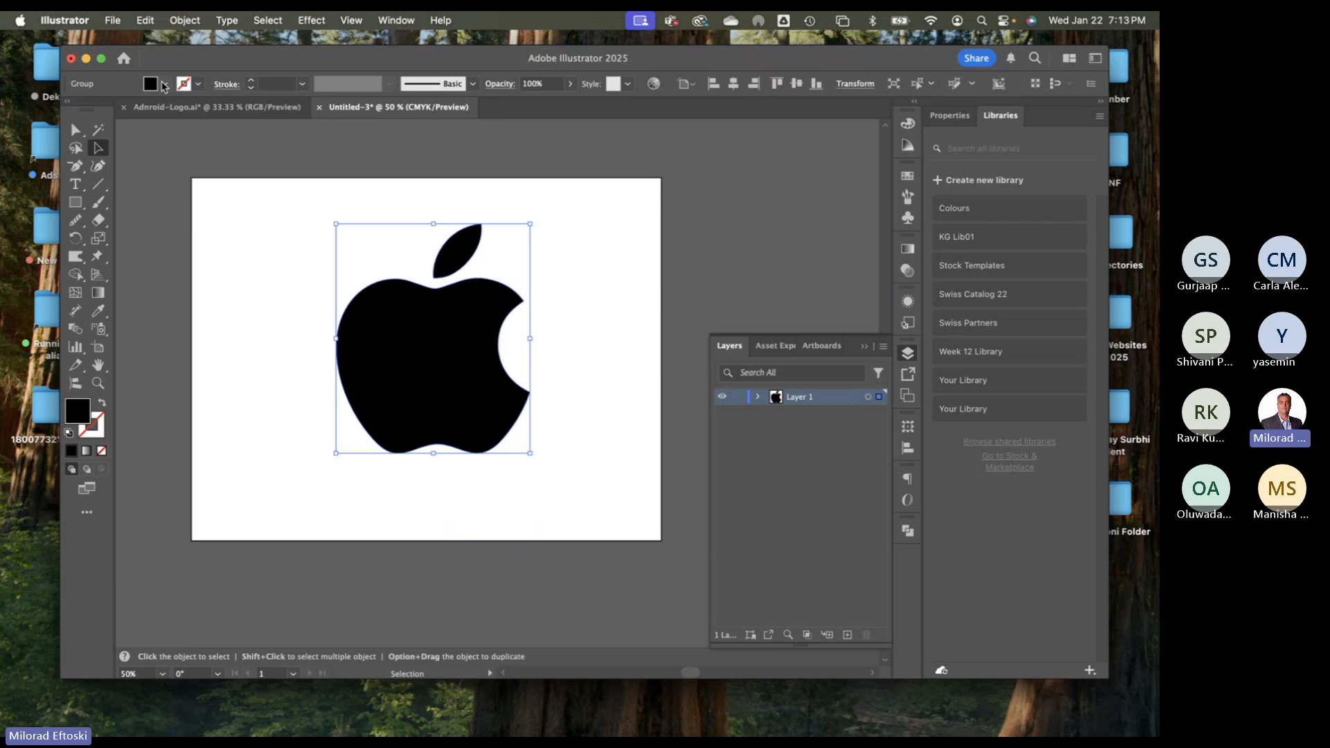
Fill the expanded Apple logo with orange
{"action": "left_click", "coordinate": [165, 86]}
{"action": "left_click", "coordinate": [147, 143]}
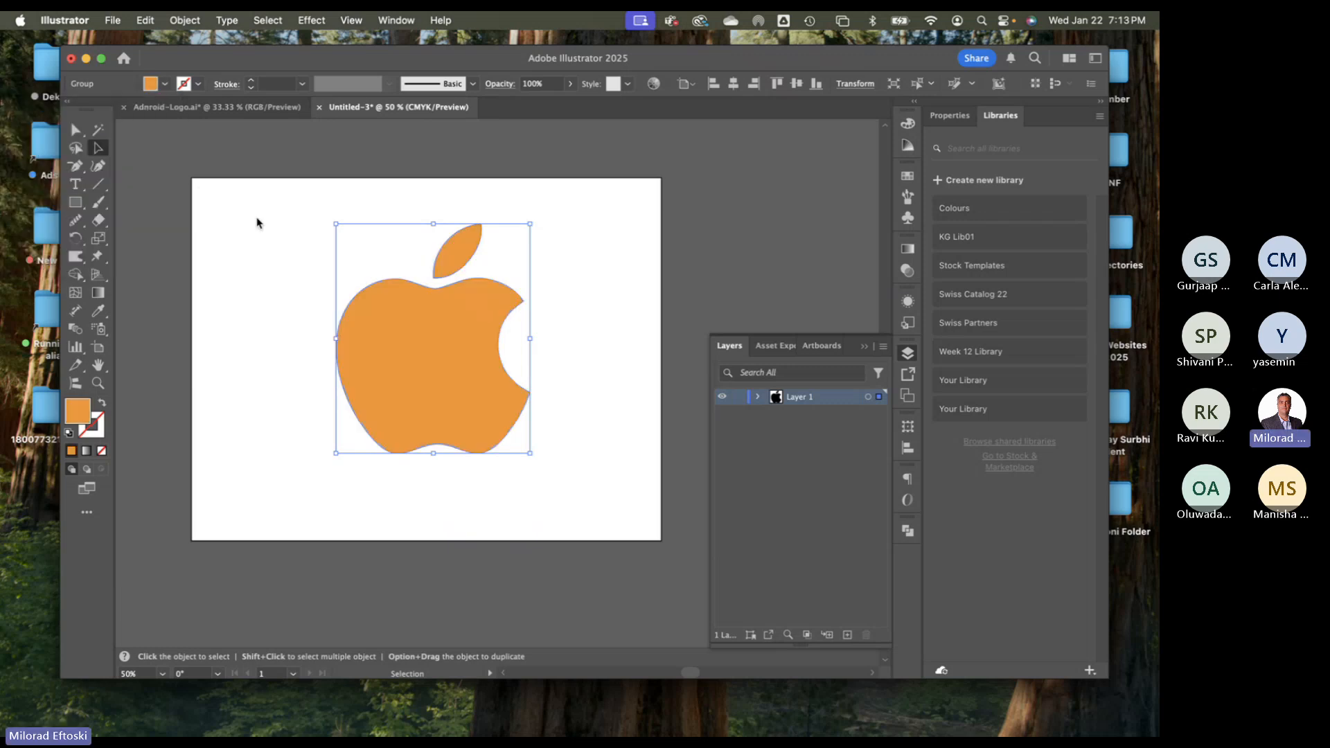
{"action": "left_click", "coordinate": [258, 221]}
Fill the Apple logo with dark red and shift it slightly up and to the left on the artboard
{"action": "left_click", "coordinate": [452, 243]}
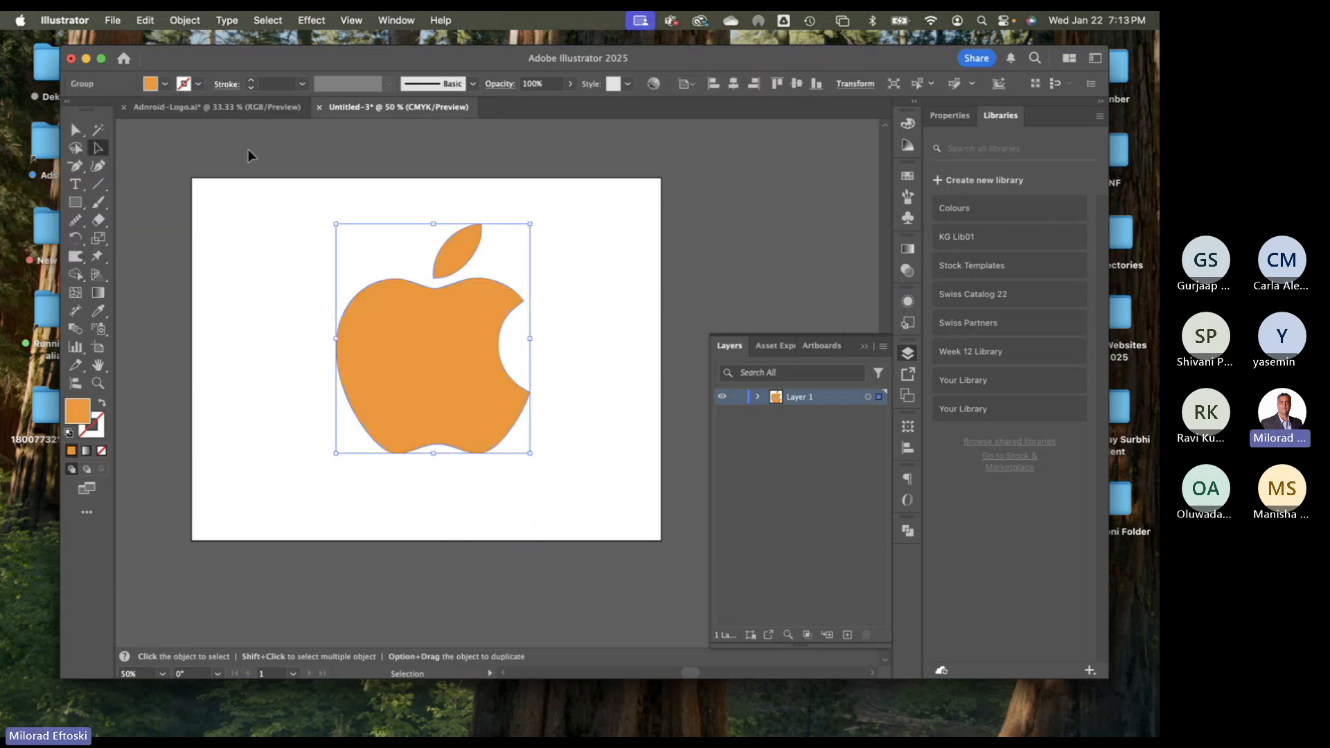
{"action": "left_click", "coordinate": [165, 83]}
{"action": "left_click", "coordinate": [117, 139]}
{"action": "left_click", "coordinate": [273, 214]}
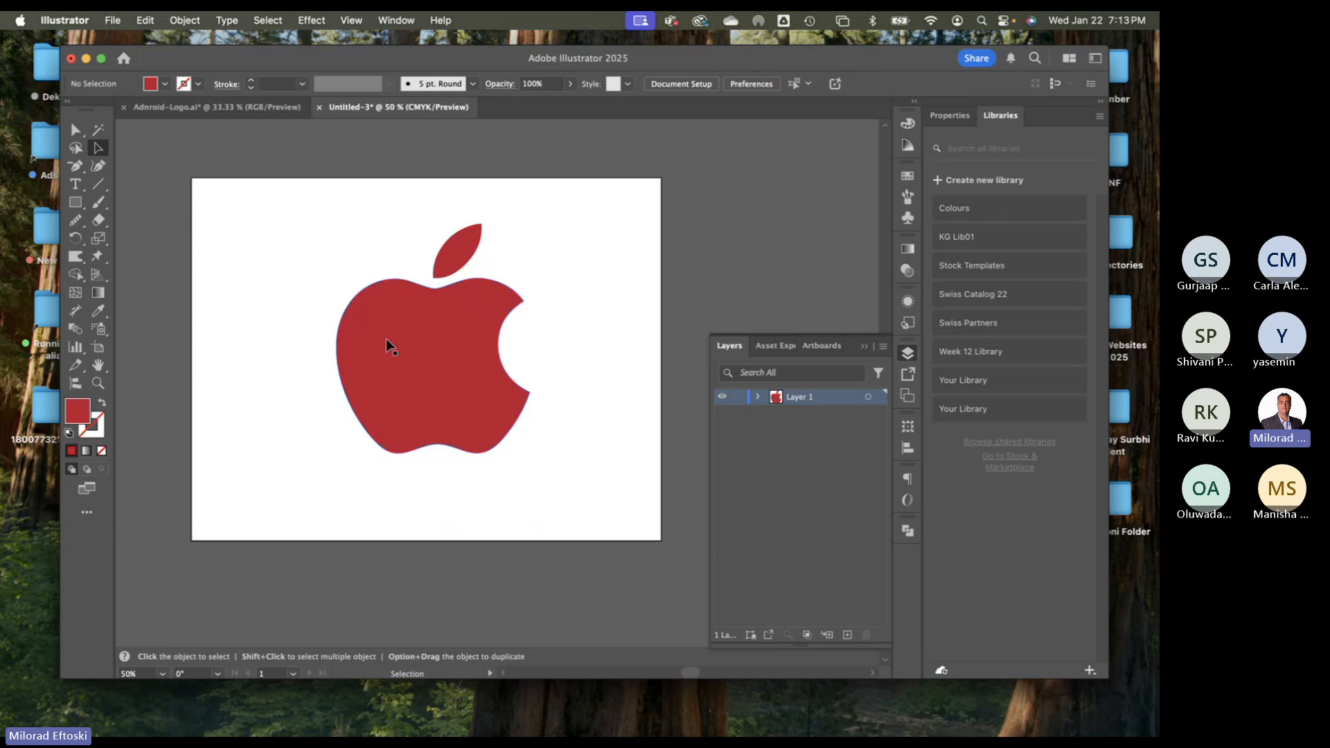
{"action": "left_click_drag", "start_coordinate": [386, 339], "coordinate": [372, 324]}
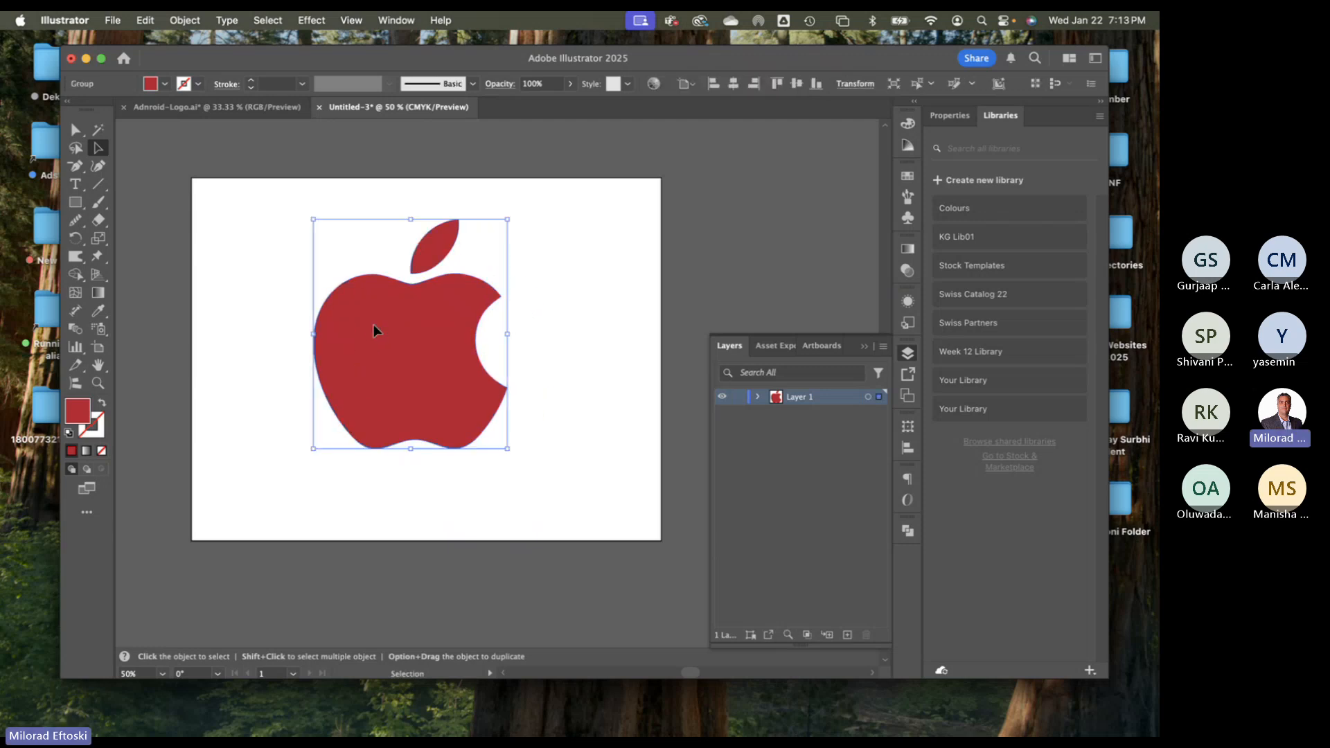
{"action": "left_click", "coordinate": [588, 344]}
Examine the edges of the red logo's leaf and body at high magnification to judge the vector quality
{"action": "scroll", "coordinate": [424, 271], "scroll_direction": "up", "scroll_amount": 2}
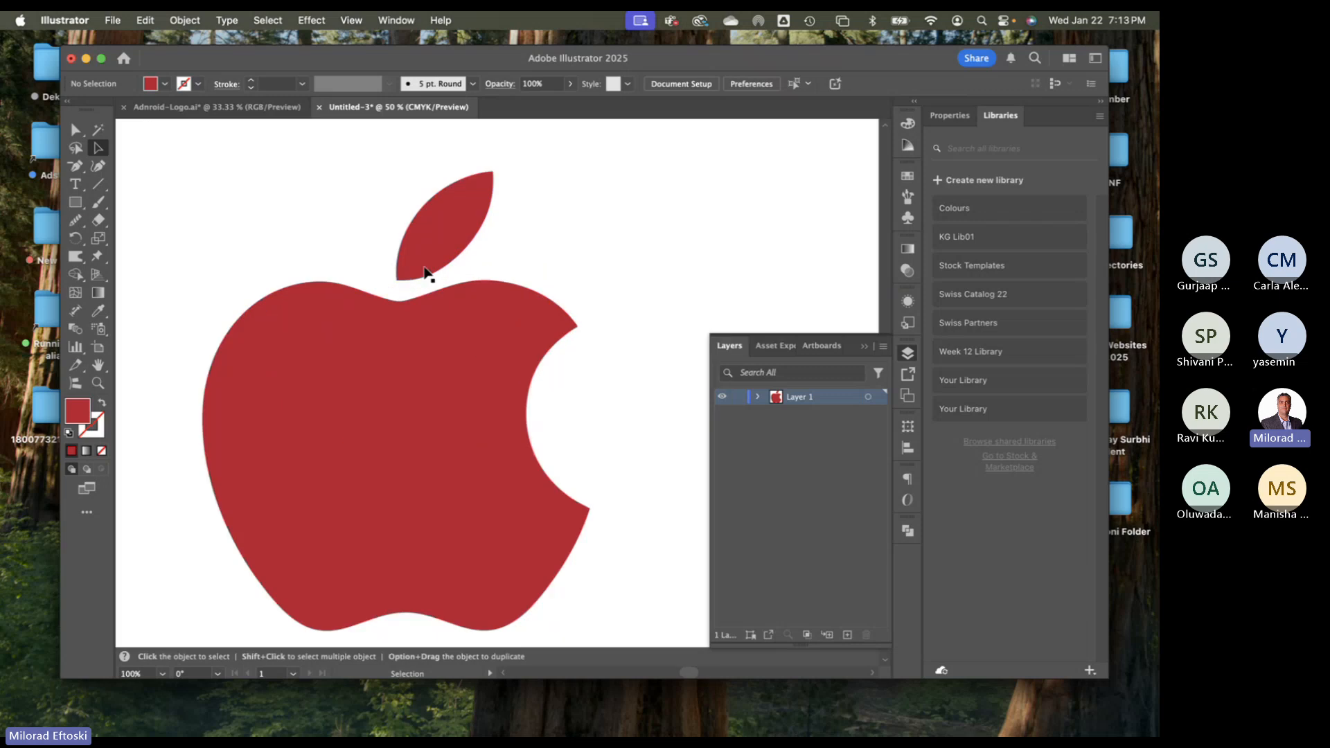
{"action": "scroll", "coordinate": [425, 272], "scroll_direction": "up", "scroll_amount": 4}
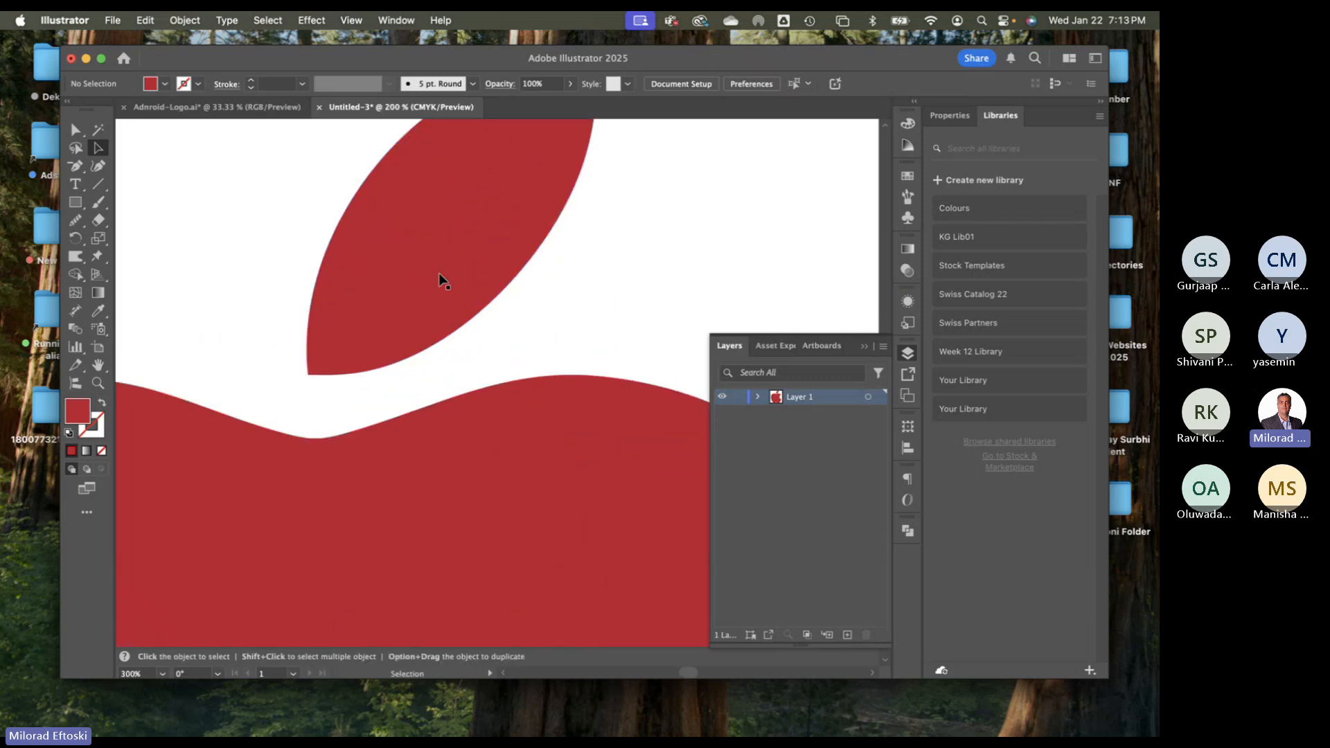
{"action": "scroll", "coordinate": [439, 273], "scroll_direction": "up", "scroll_amount": 1}
{"action": "key", "text": "space"}
{"action": "left_click_drag", "start_coordinate": [413, 294], "coordinate": [368, 468]}
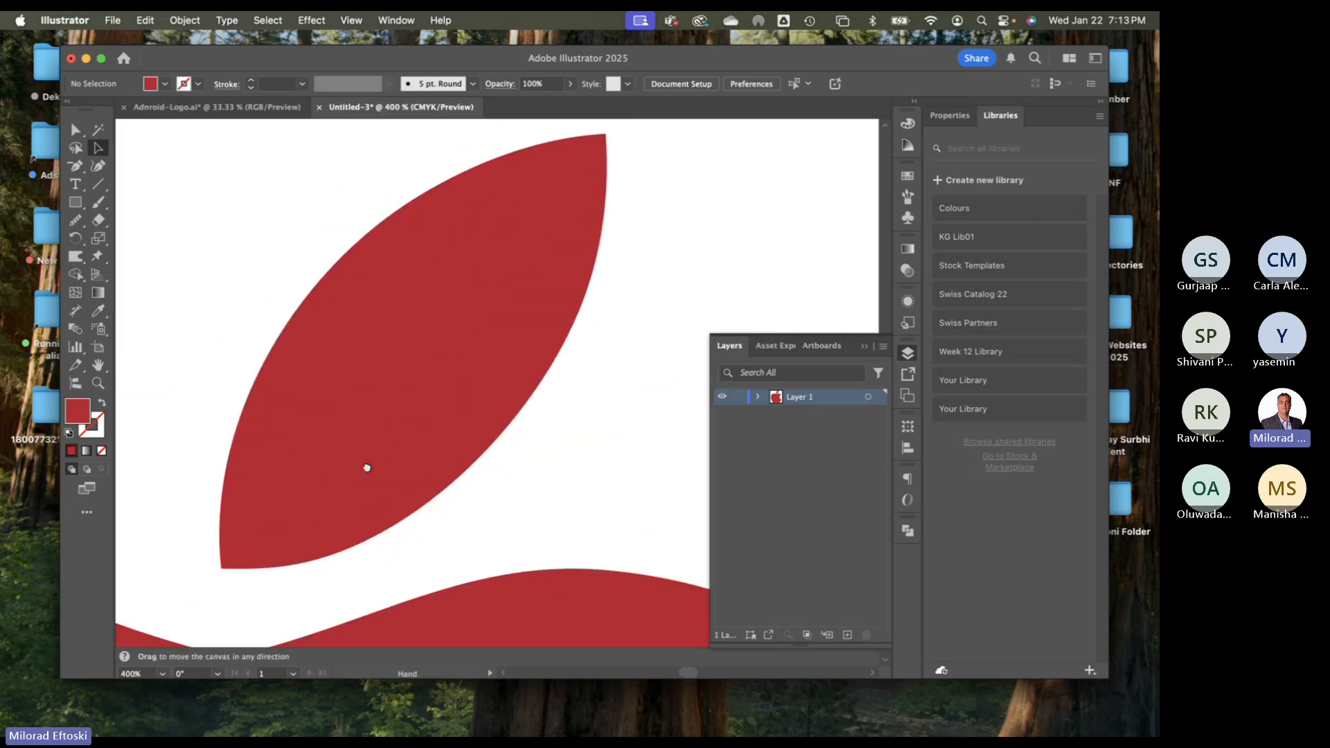
{"action": "scroll", "coordinate": [444, 419], "scroll_direction": "down", "scroll_amount": 7}
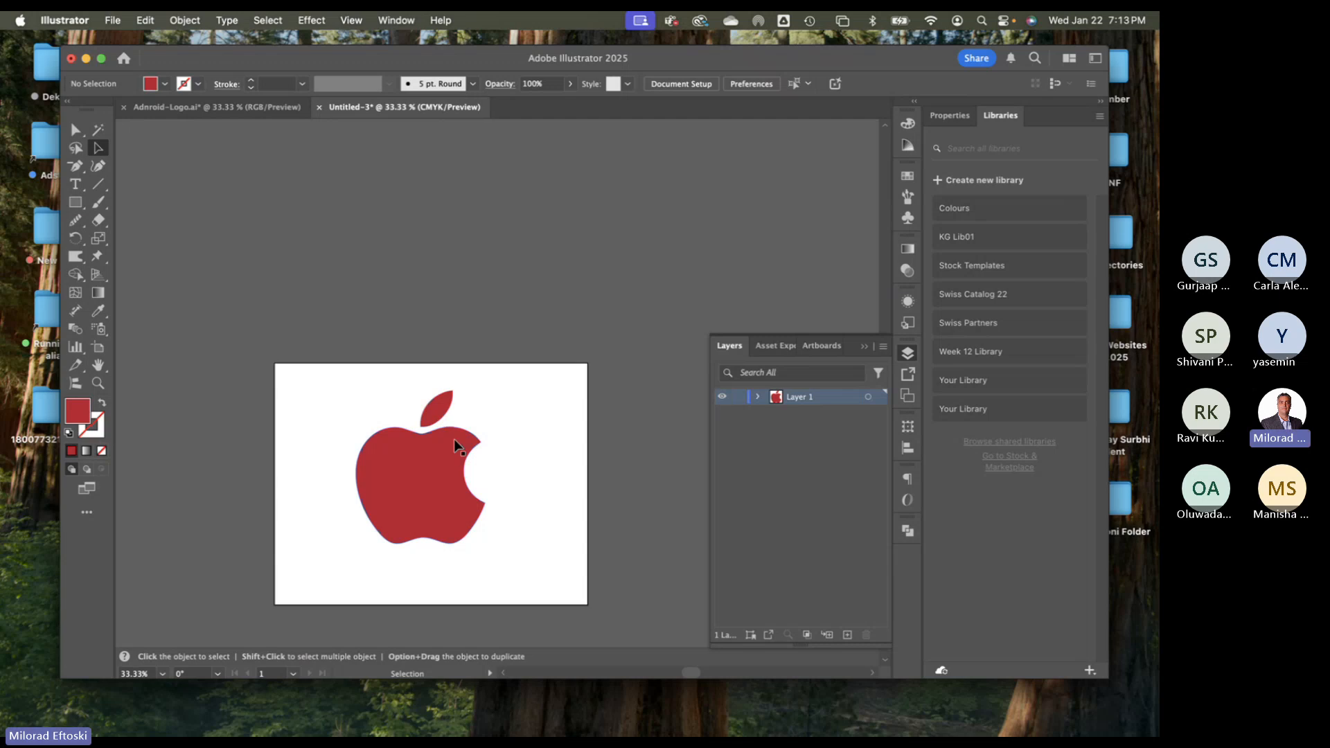
{"action": "scroll", "coordinate": [455, 439], "scroll_direction": "up", "scroll_amount": 2}
{"action": "scroll", "coordinate": [466, 310], "scroll_direction": "down", "scroll_amount": 3}
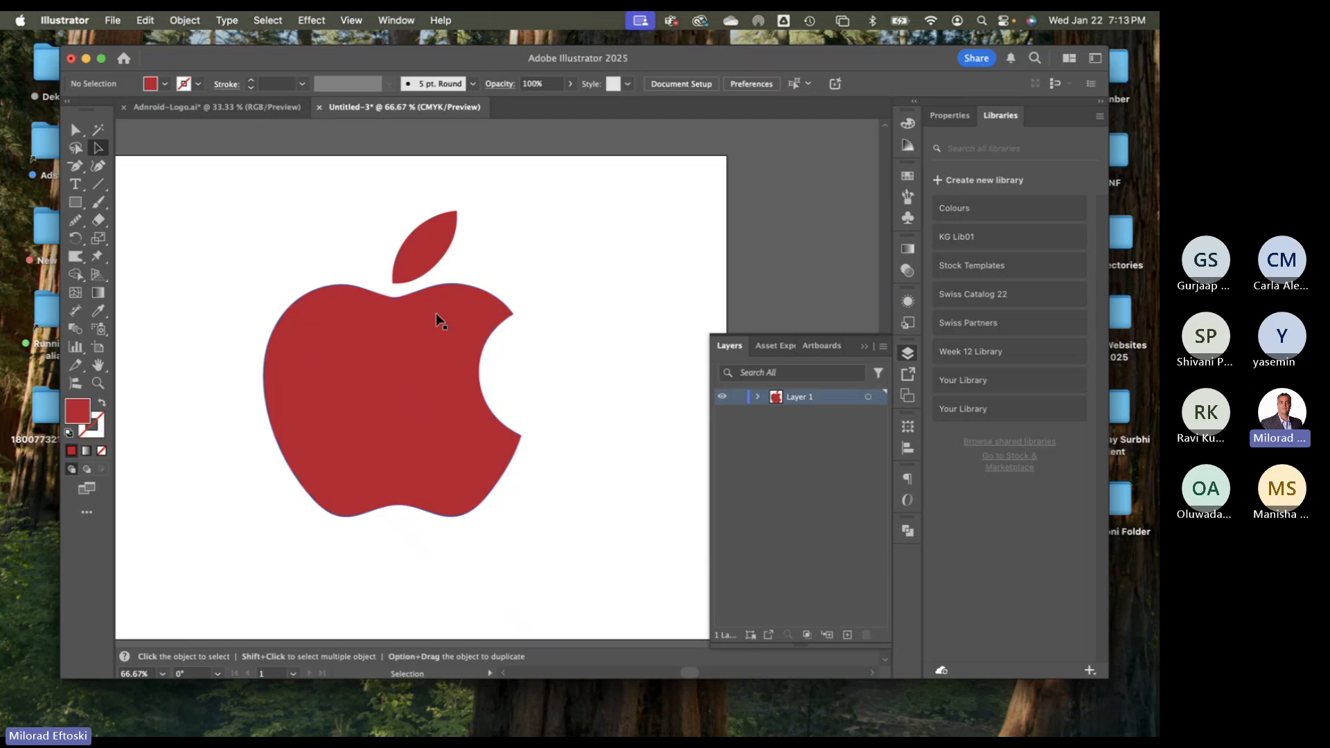
Close the untitled Apple logo document without saving and return to Adnroid-Logo.ai
{"action": "left_click", "coordinate": [319, 107]}
{"action": "left_click", "coordinate": [602, 403]}
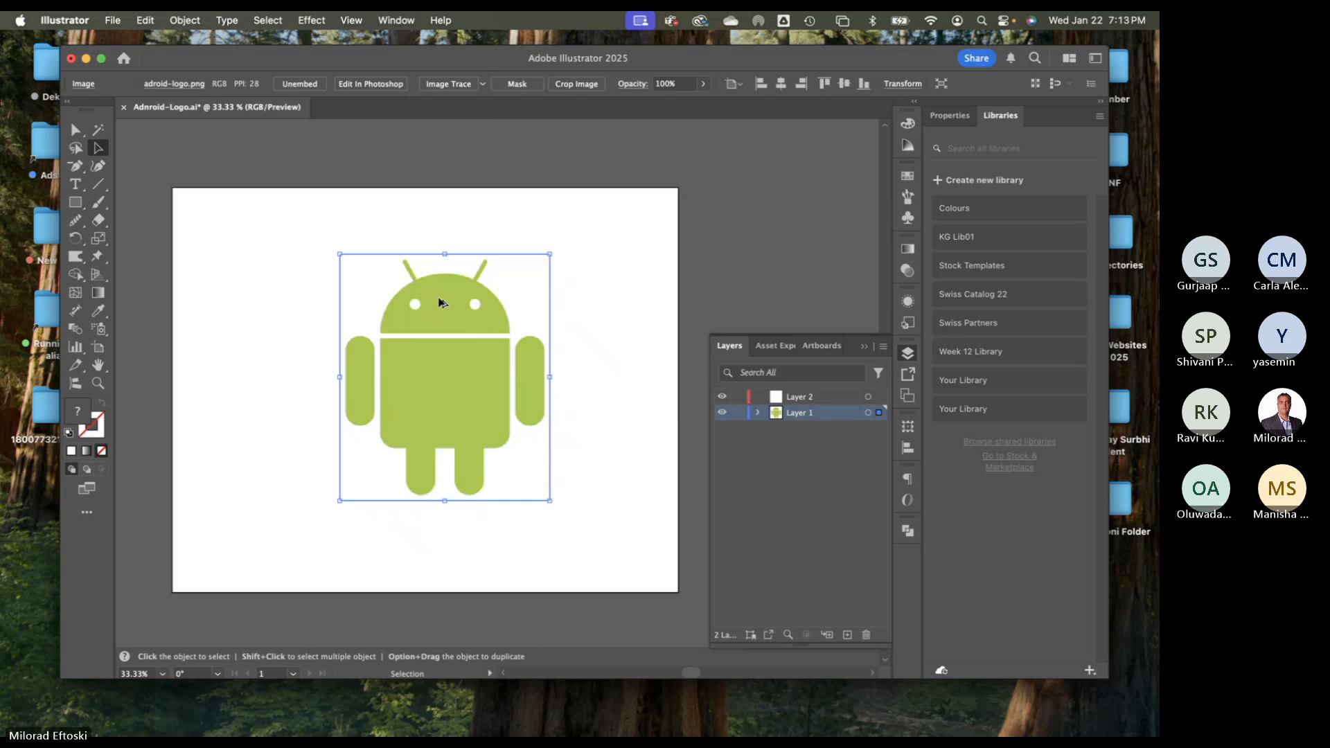
Trace the Android image on Layer 1 using the Silhouettes Image Trace preset
{"action": "scroll", "coordinate": [439, 300], "scroll_direction": "up", "scroll_amount": 2}
{"action": "scroll", "coordinate": [439, 303], "scroll_direction": "down", "scroll_amount": 1}
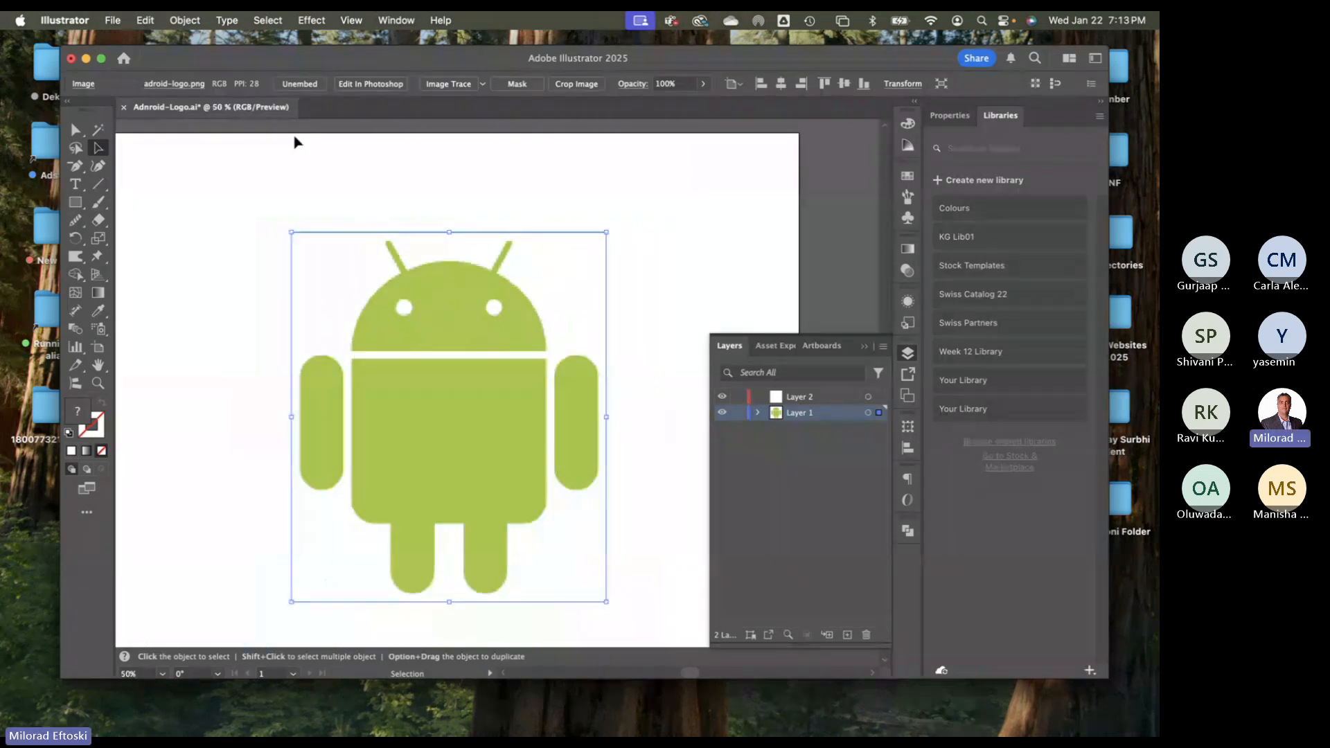
{"action": "left_click", "coordinate": [483, 84]}
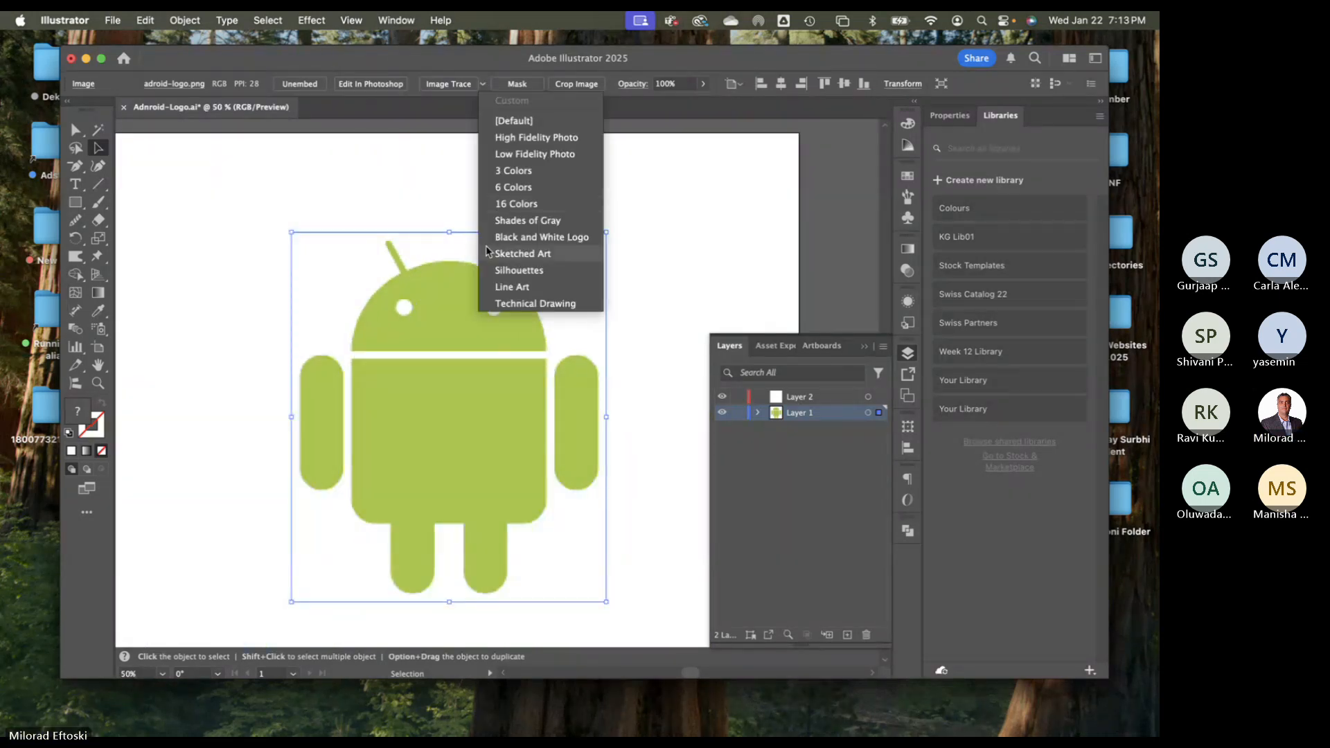
{"action": "left_click", "coordinate": [521, 271]}
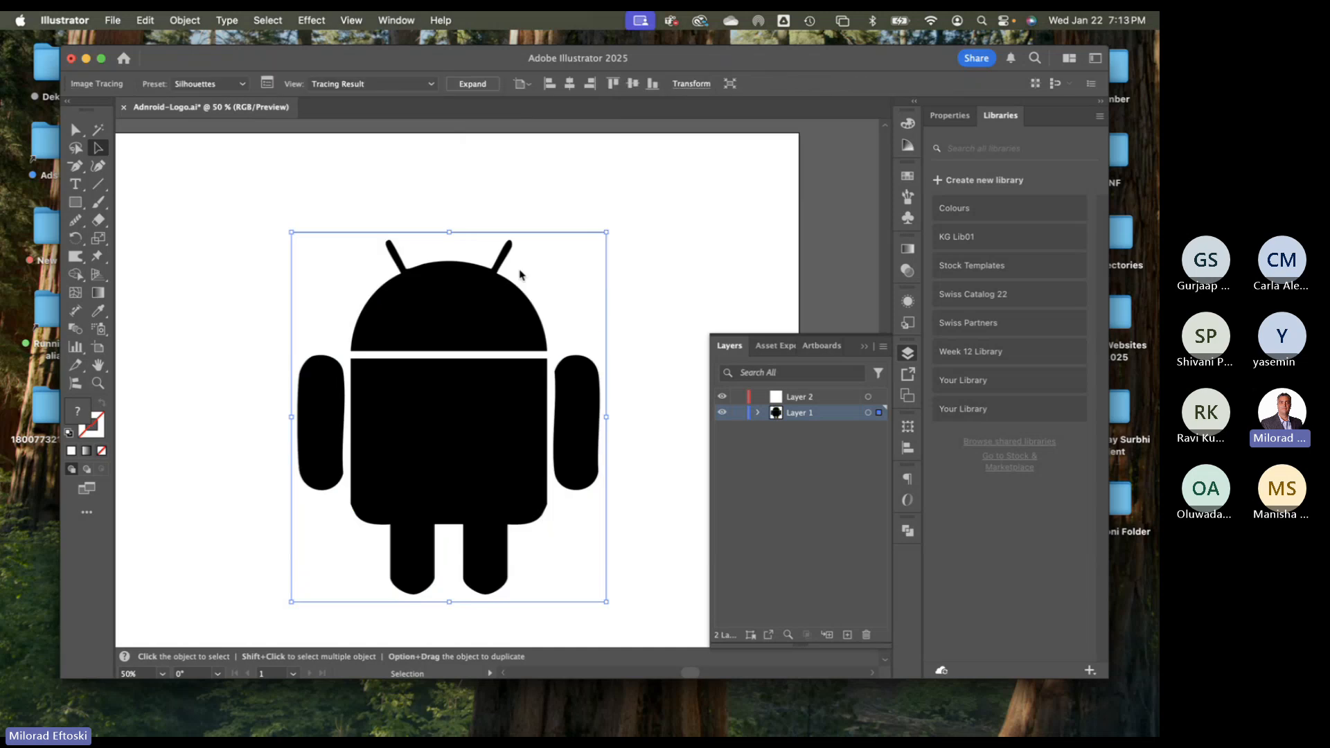
{"action": "left_click", "coordinate": [620, 287]}
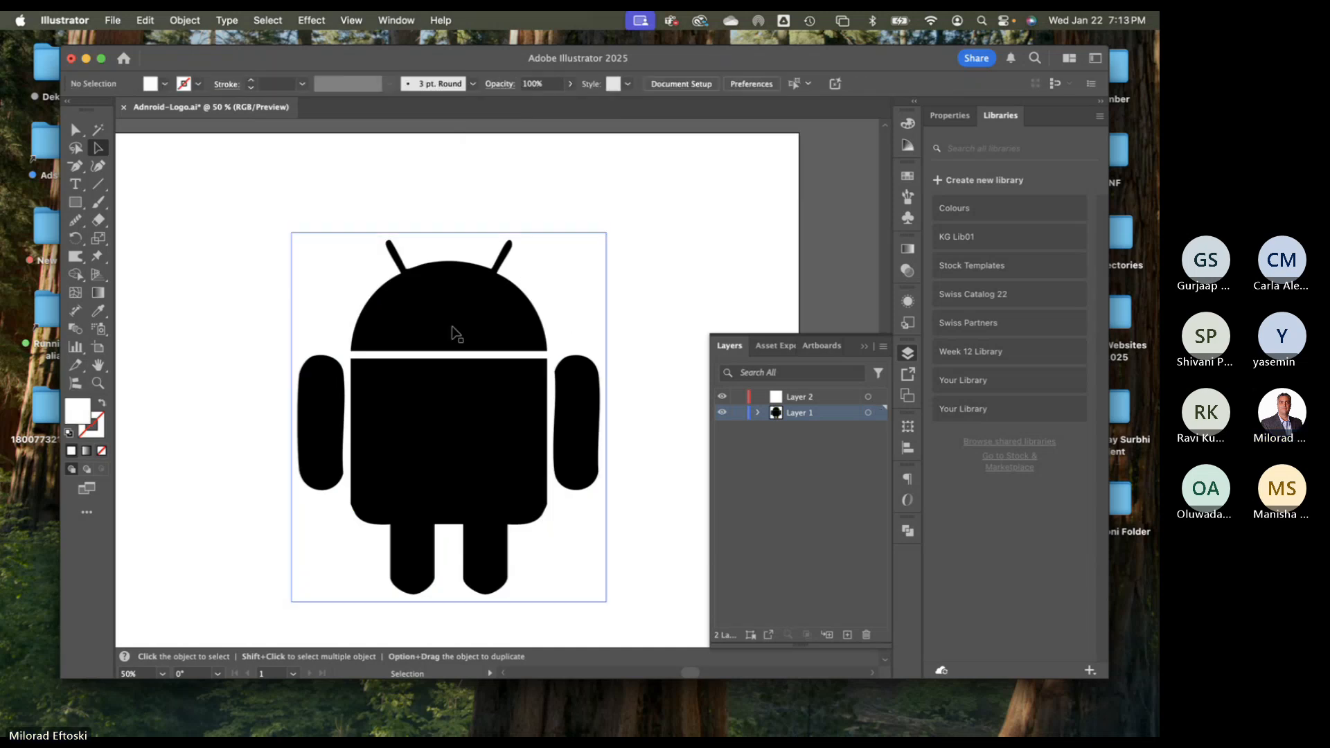
Inspect the traced Android's arms and body corners up close for shape accuracy
{"action": "scroll", "coordinate": [333, 490], "scroll_direction": "up", "scroll_amount": 5}
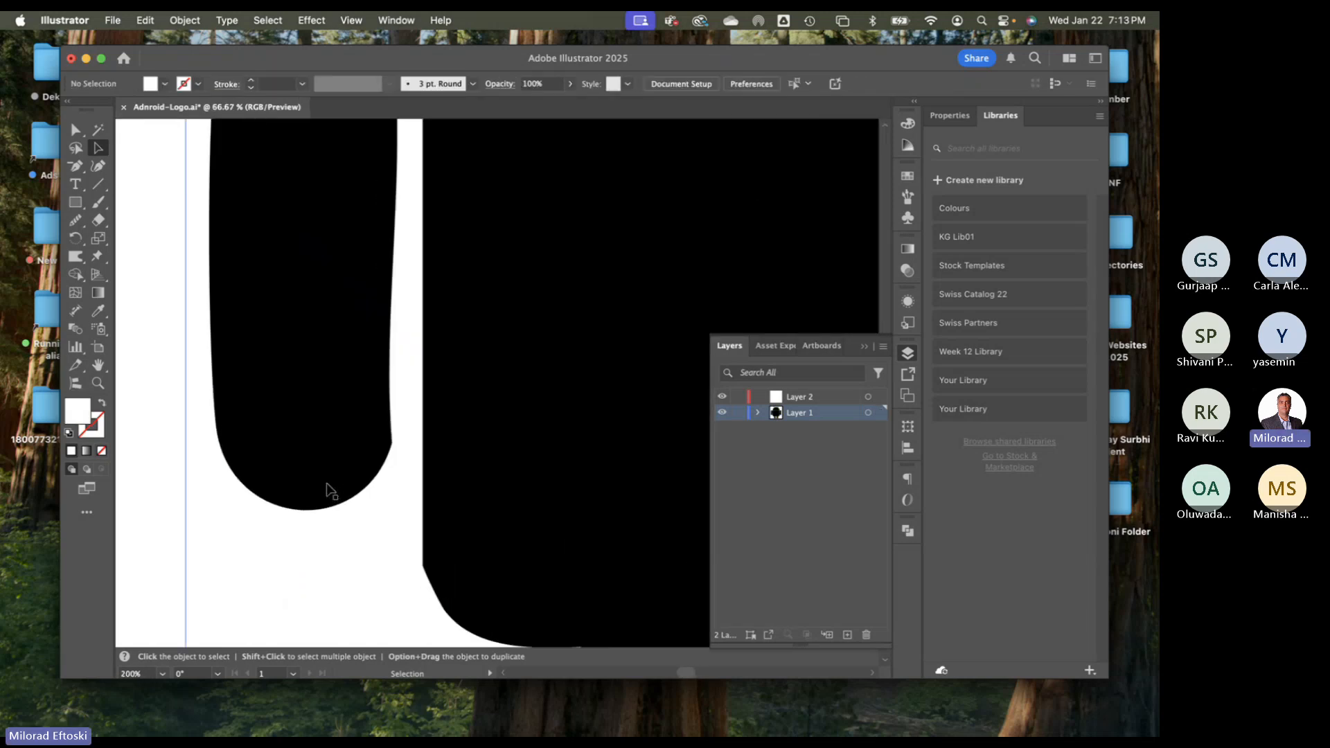
{"action": "scroll", "coordinate": [425, 451], "scroll_direction": "down", "scroll_amount": 3}
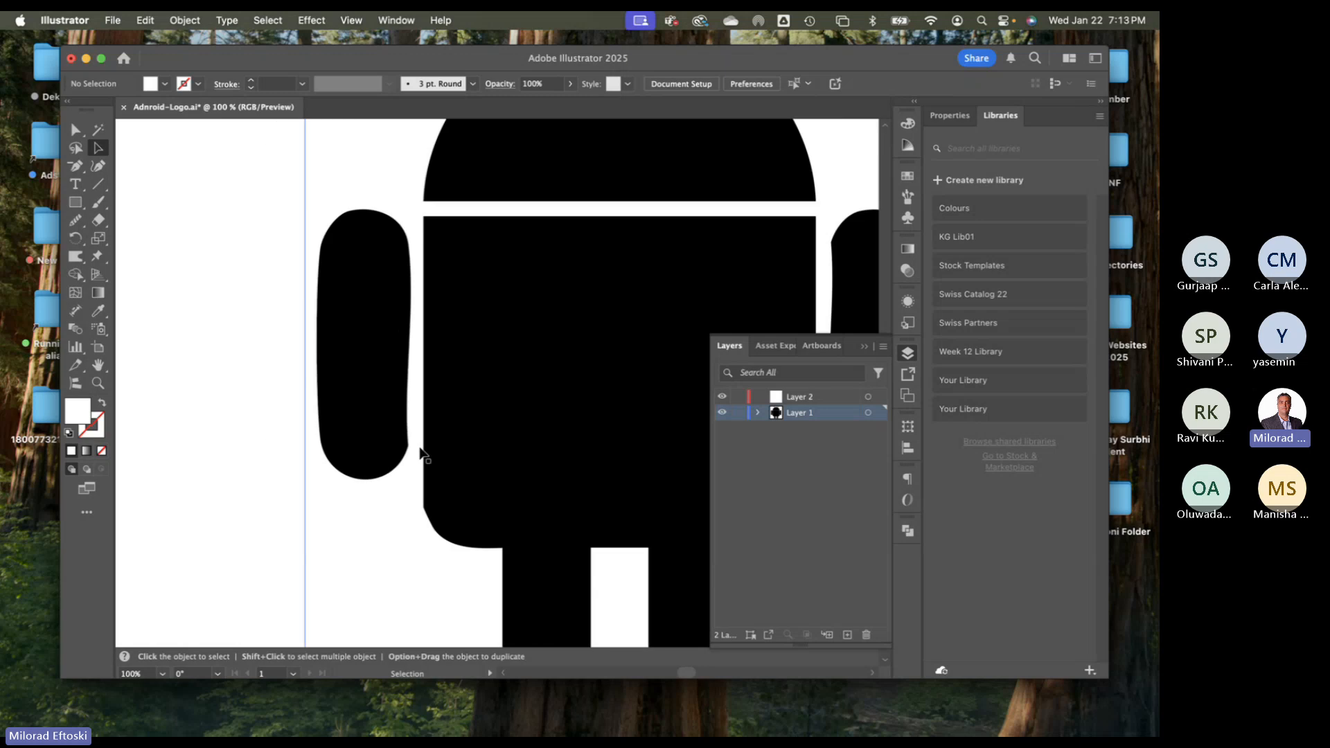
{"action": "left_click_drag", "start_coordinate": [425, 451], "coordinate": [250, 449]}
{"action": "scroll", "coordinate": [538, 256], "scroll_direction": "up", "scroll_amount": 3}
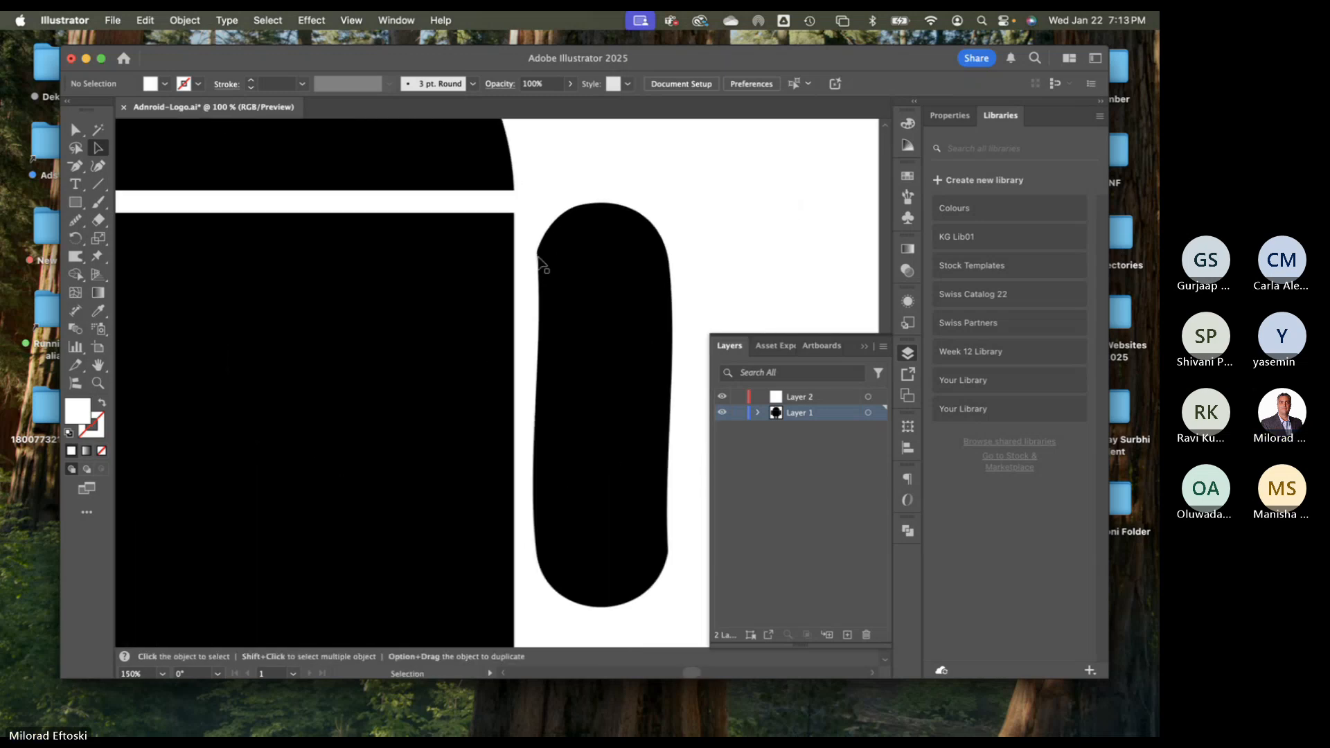
{"action": "scroll", "coordinate": [517, 286], "scroll_direction": "down", "scroll_amount": 5}
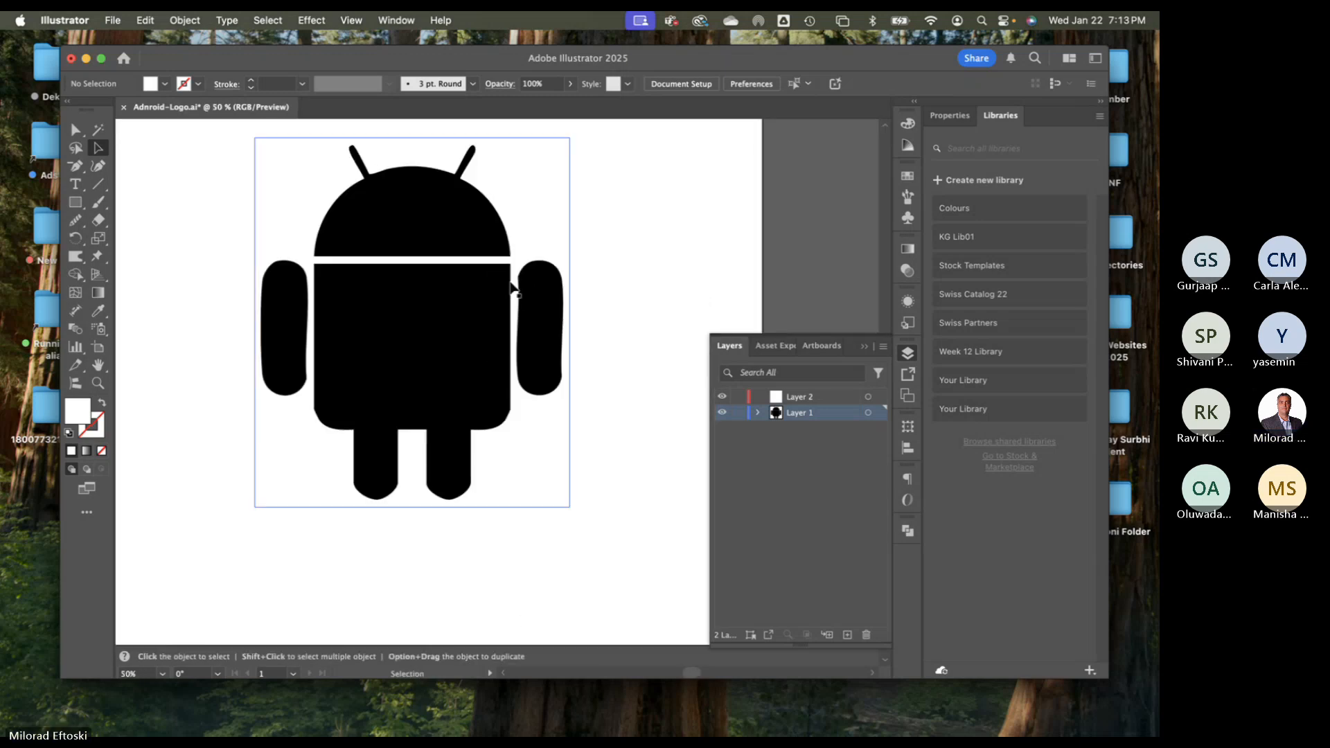
Examine the traced Android's antennae and head outline at high magnification, and review the whole figure's shape
{"action": "scroll", "coordinate": [449, 293], "scroll_direction": "up", "scroll_amount": 2}
{"action": "scroll", "coordinate": [385, 219], "scroll_direction": "up", "scroll_amount": 3}
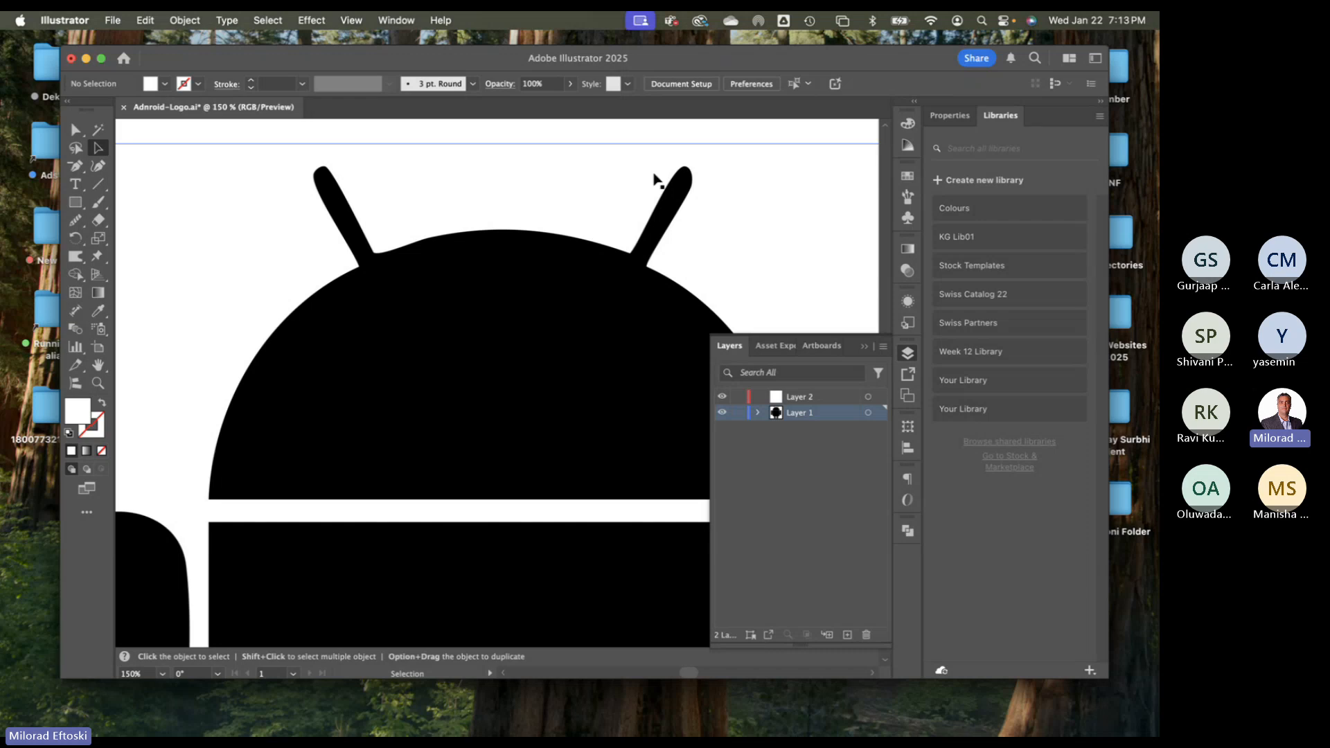
{"action": "scroll", "coordinate": [394, 288], "scroll_direction": "up", "scroll_amount": 5}
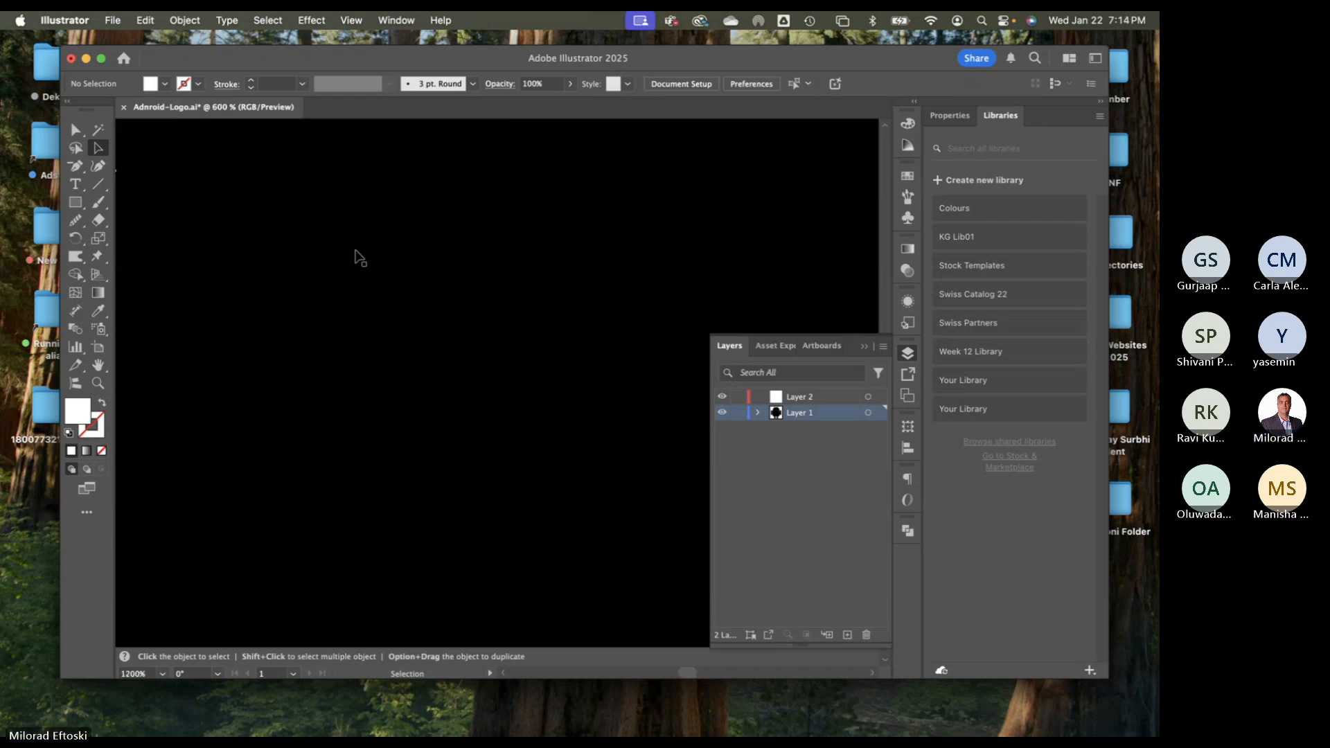
{"action": "scroll", "coordinate": [368, 274], "scroll_direction": "down", "scroll_amount": 8}
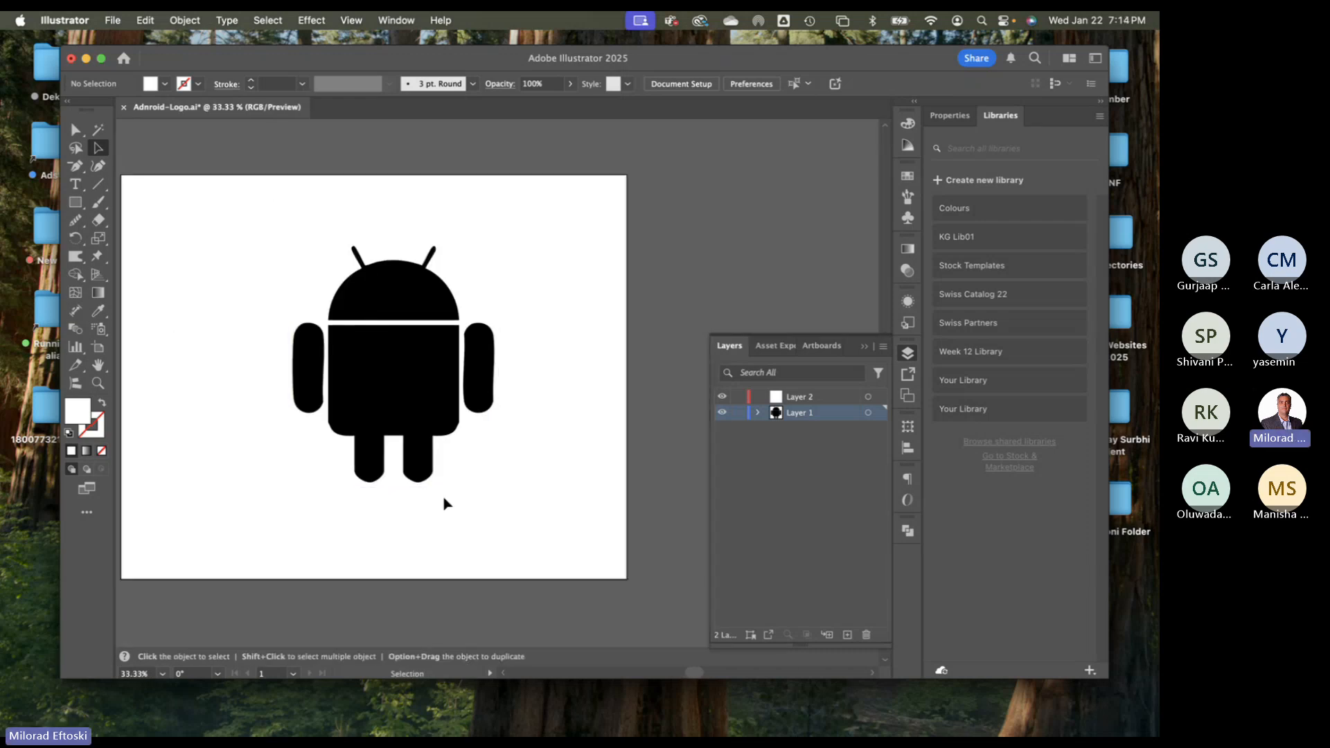
{"action": "scroll", "coordinate": [419, 495], "scroll_direction": "up", "scroll_amount": 2}
{"action": "scroll", "coordinate": [342, 451], "scroll_direction": "up", "scroll_amount": 1}
{"action": "scroll", "coordinate": [392, 440], "scroll_direction": "down", "scroll_amount": 3}
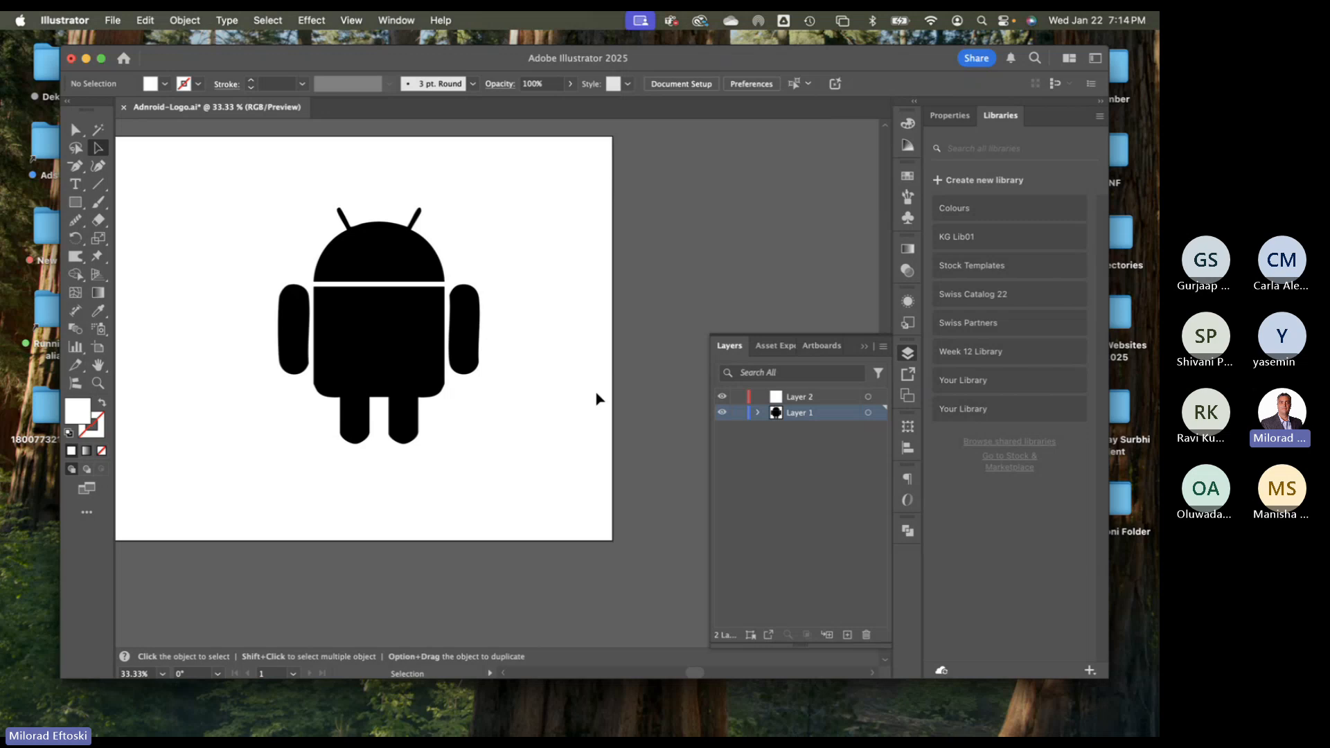
Undo the Silhouettes trace on the Android image and move the image across the artboard's right edge
{"action": "key", "text": "super+z"}
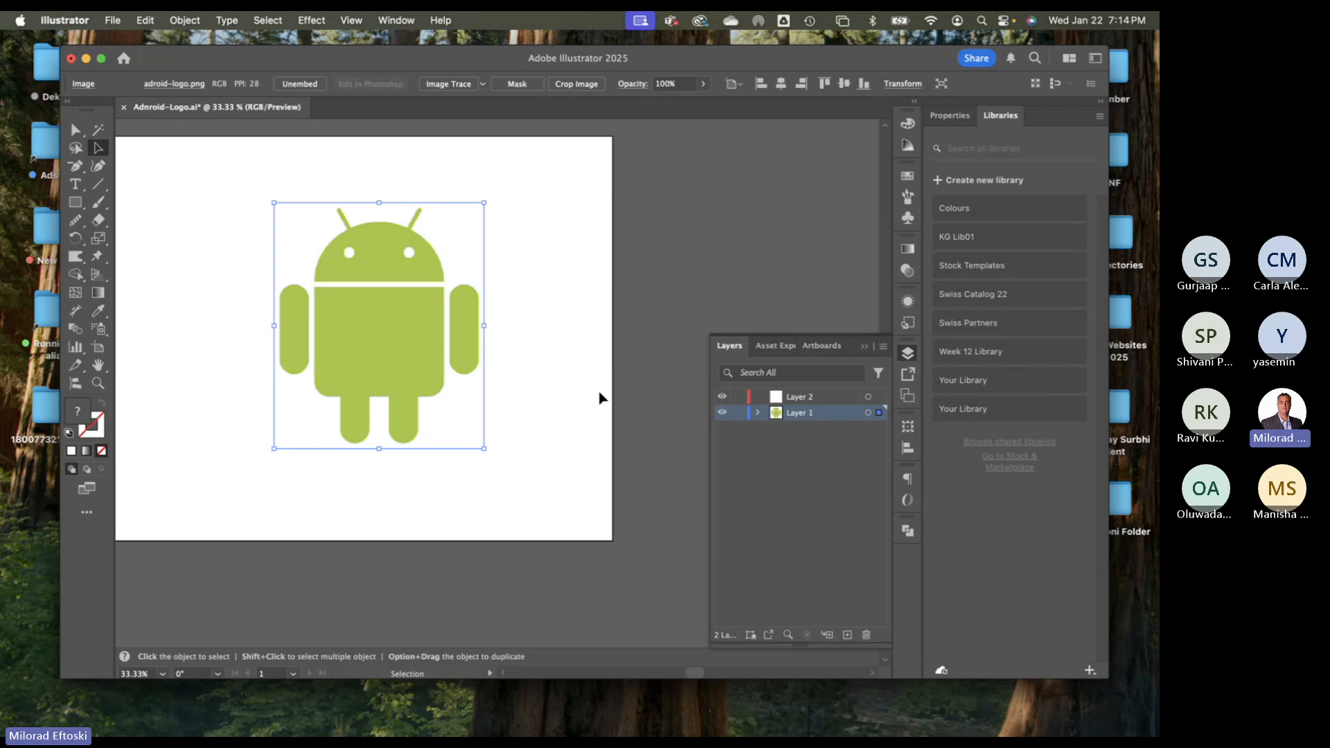
{"action": "left_click", "coordinate": [582, 372]}
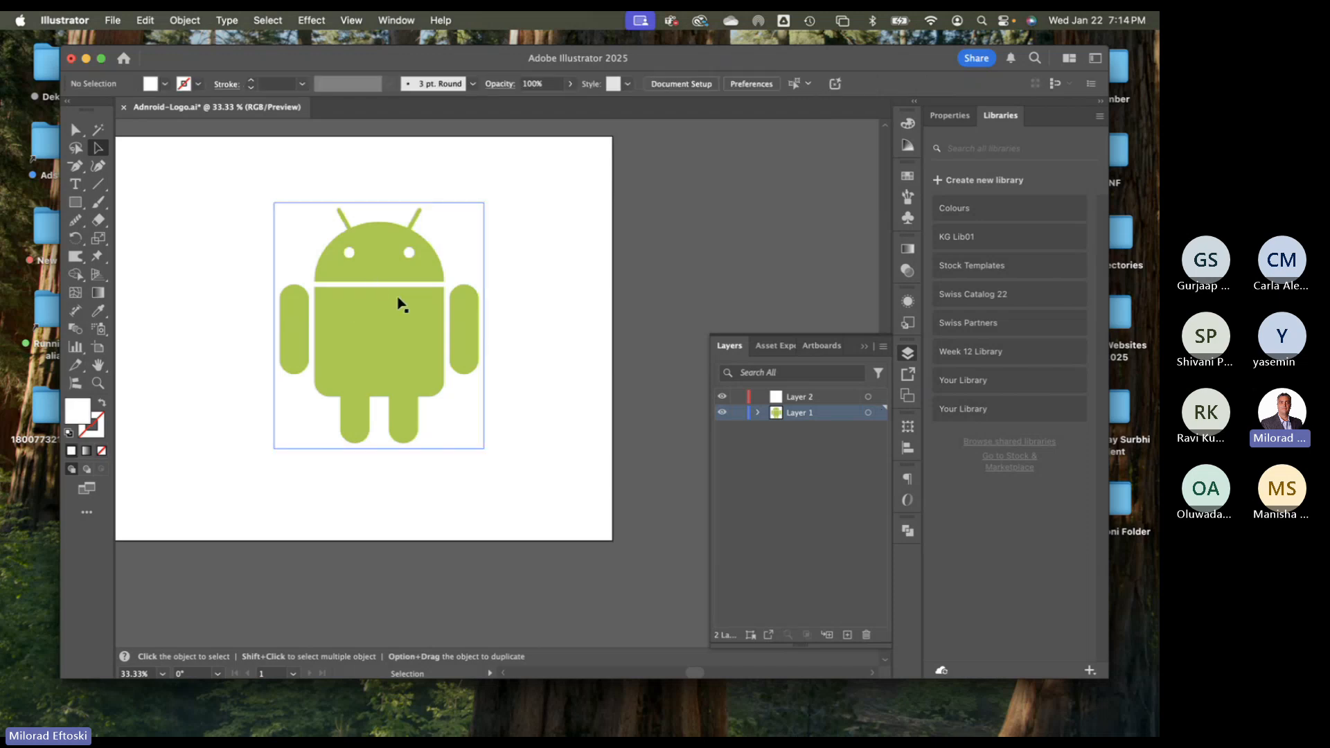
{"action": "left_click_drag", "start_coordinate": [398, 303], "coordinate": [560, 293]}
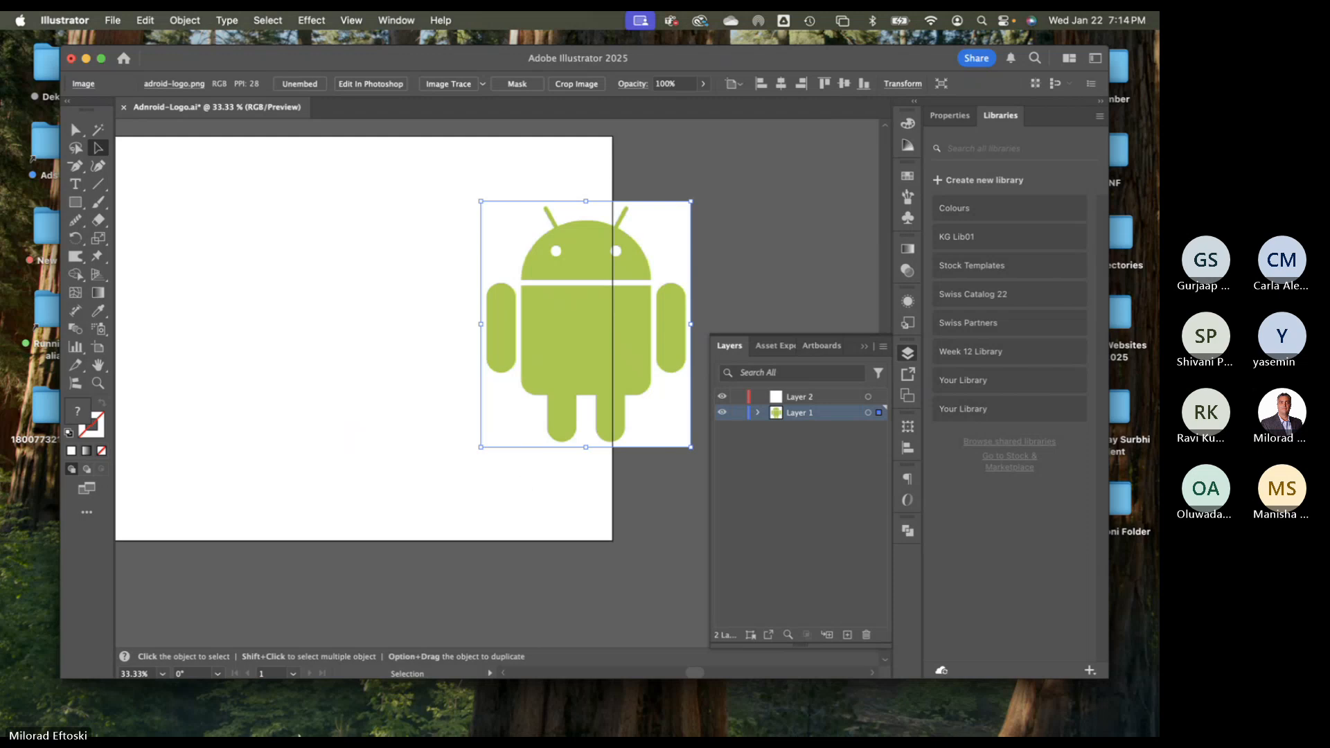
Switch to Chrome, search Google Images for "android logo", and preview the green robot result without wordmark
{"action": "mouse_move", "coordinate": [388, 738]}
{"action": "left_click", "coordinate": [159, 717]}
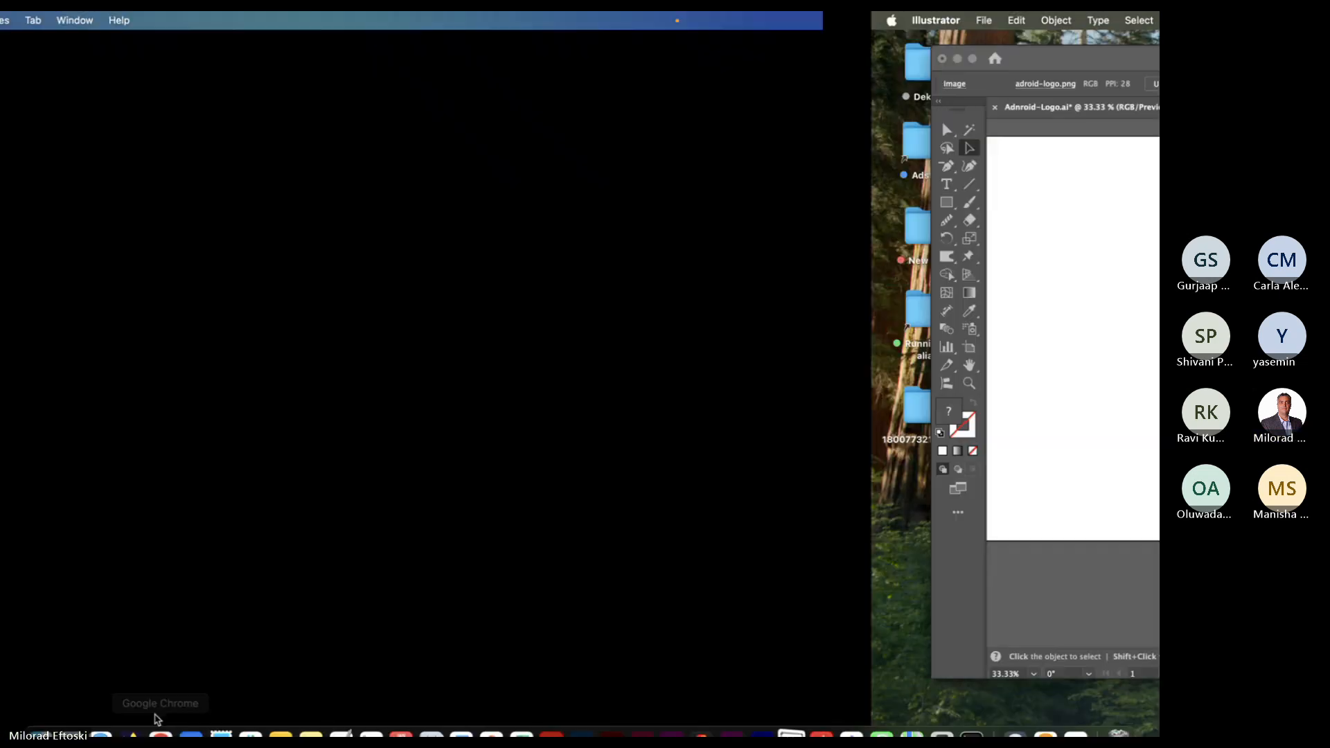
{"action": "type", "text": "android logo"}
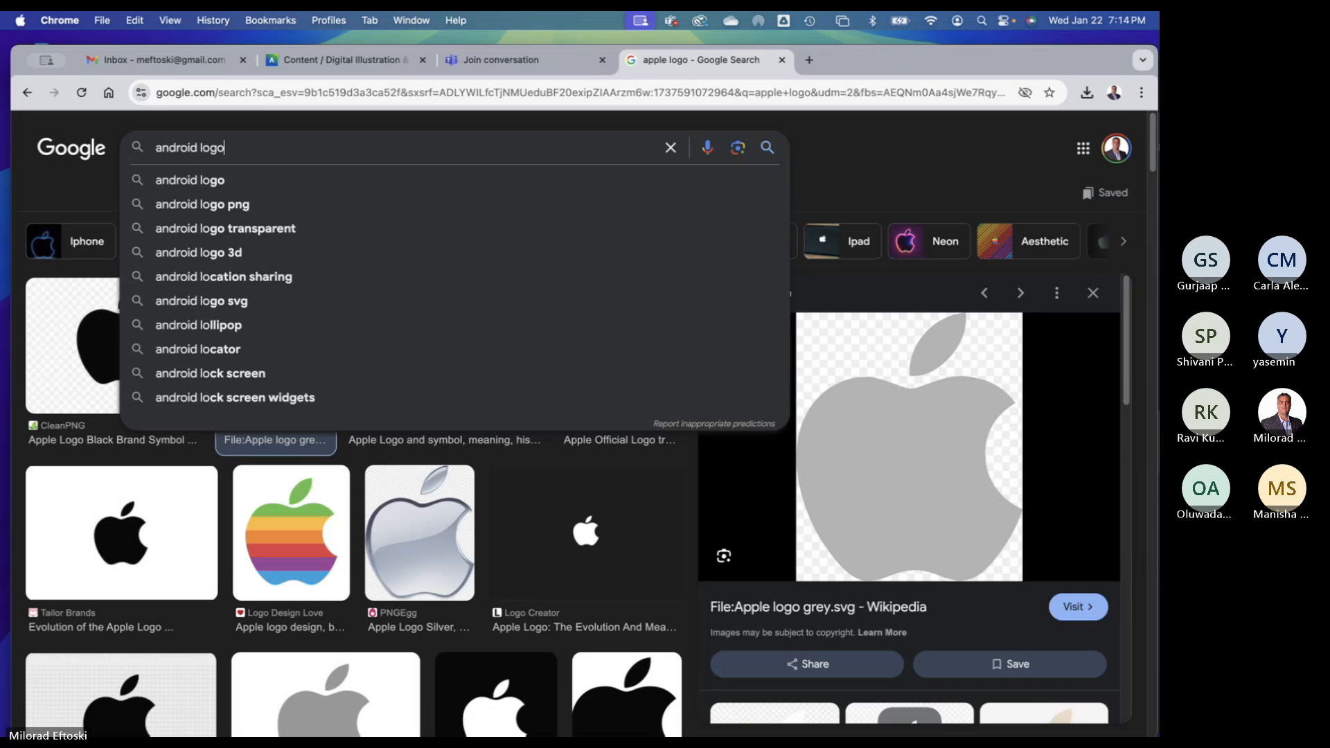
{"action": "key", "text": "Return"}
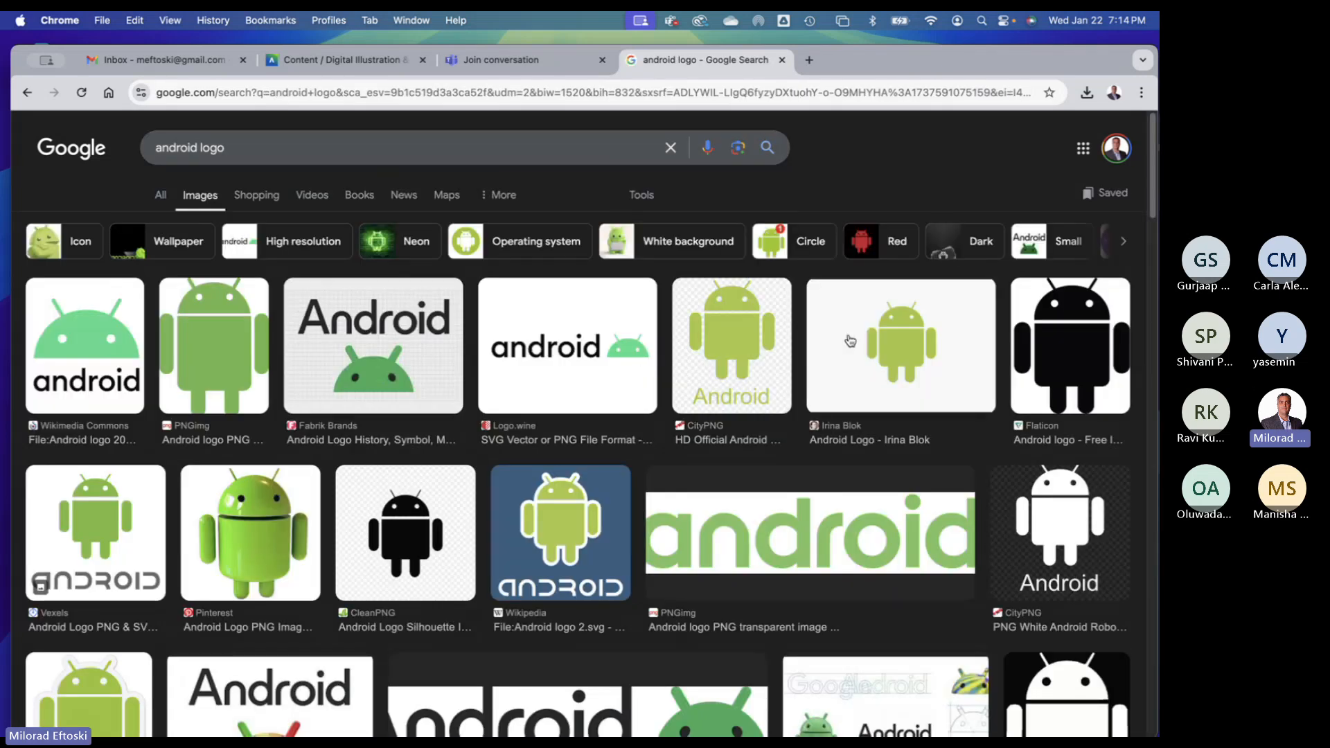
{"action": "left_click", "coordinate": [893, 356]}
{"action": "right_click", "coordinate": [863, 435]}
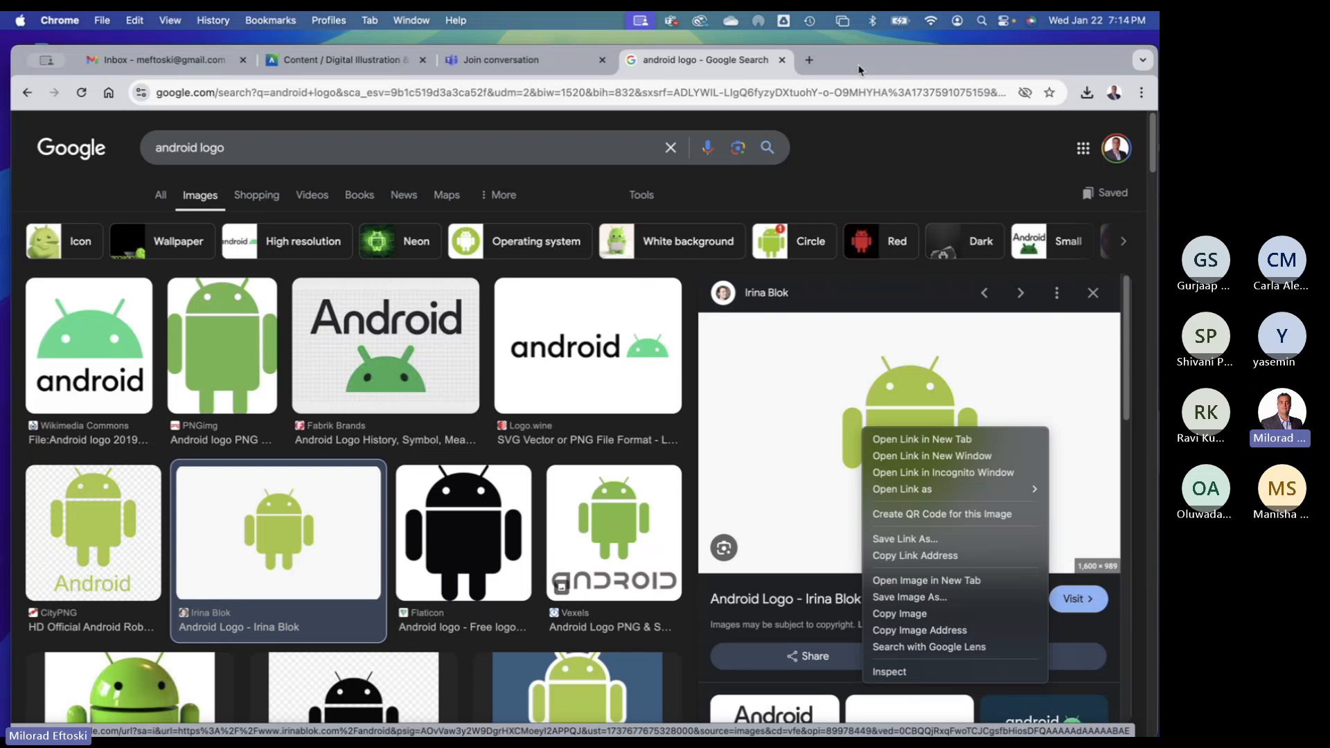
{"action": "left_click", "coordinate": [829, 40]}
{"action": "left_click", "coordinate": [827, 40]}
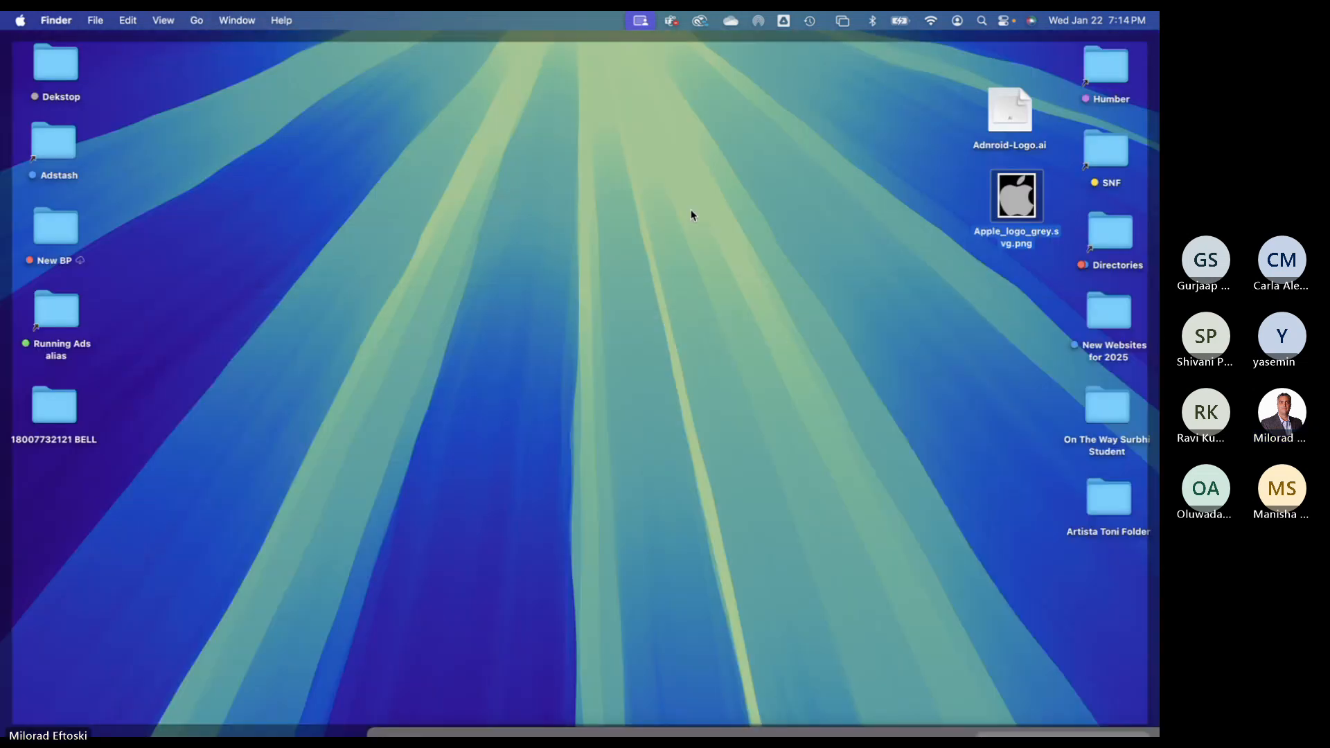
Return to Illustrator and move the Android image back to about the middle of the artboard
{"action": "key", "text": "super+Tab"}
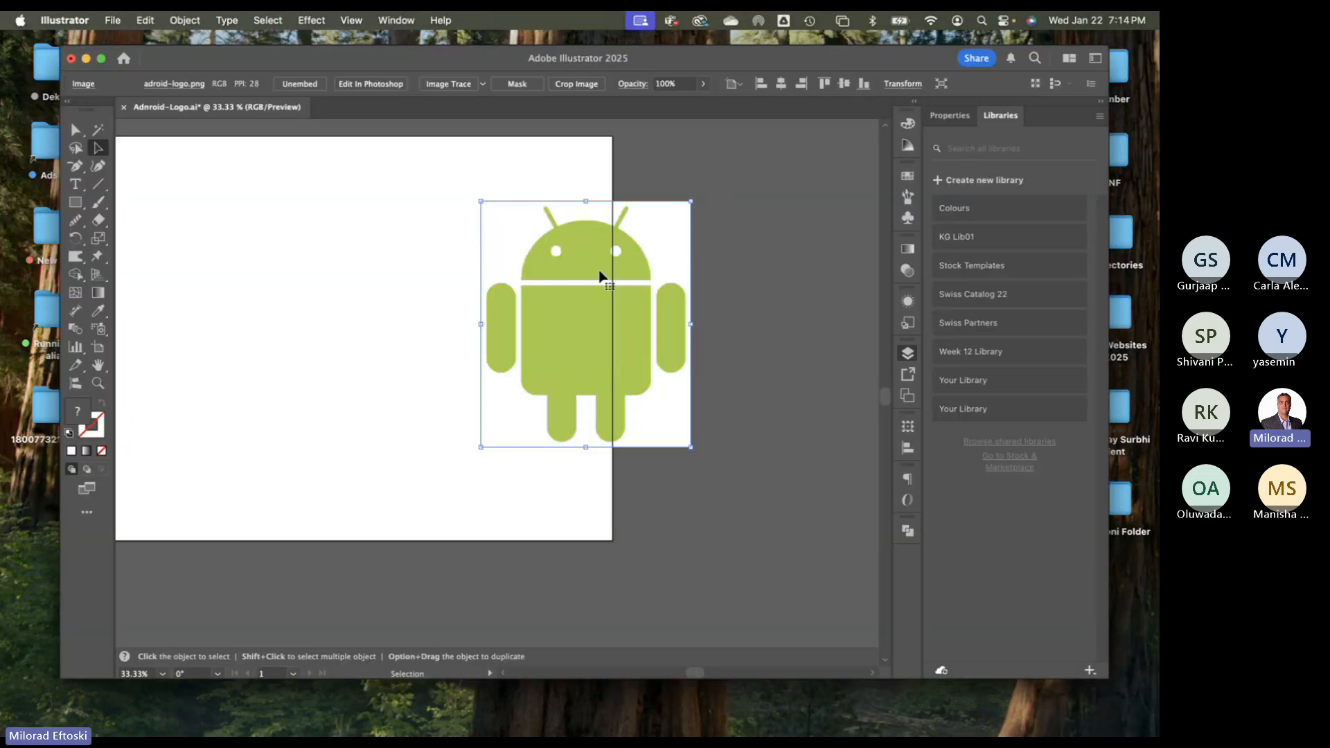
{"action": "left_click_drag", "start_coordinate": [600, 272], "coordinate": [356, 305]}
{"action": "key", "text": "F7"}
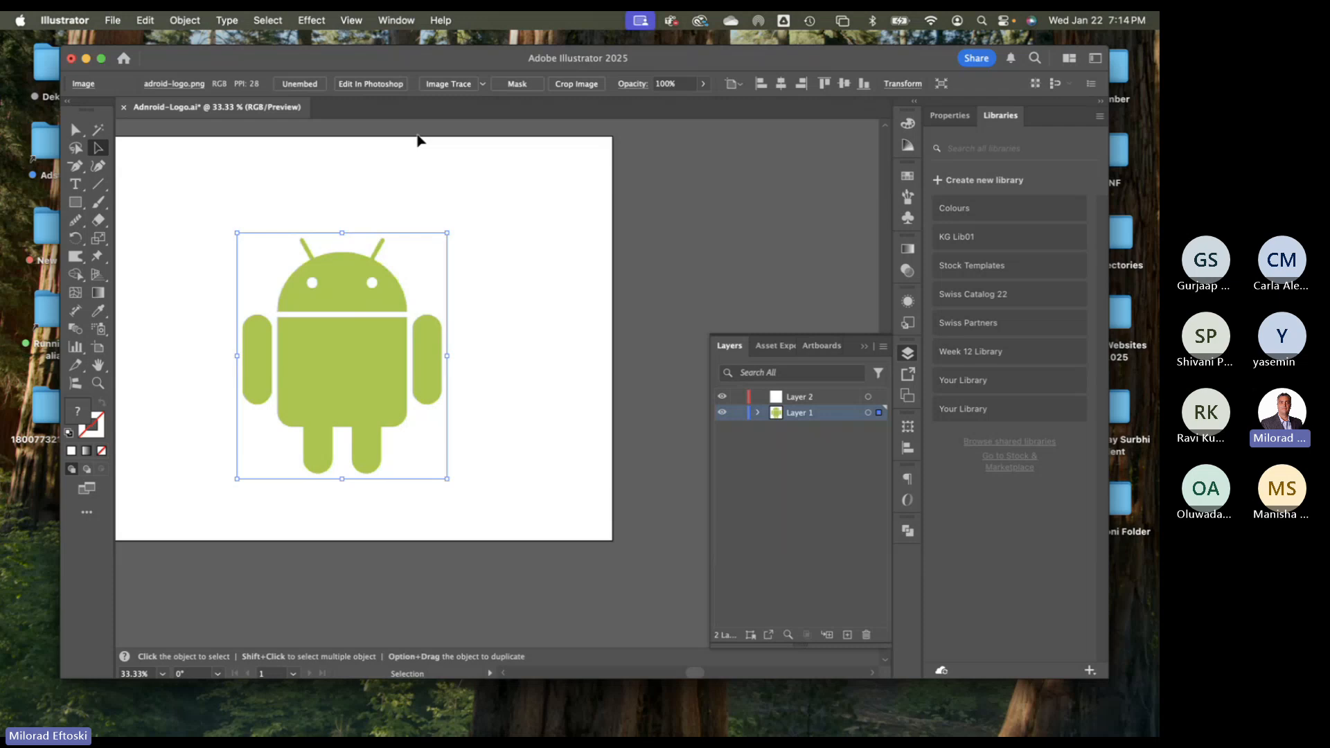
{"action": "left_click", "coordinate": [113, 20]}
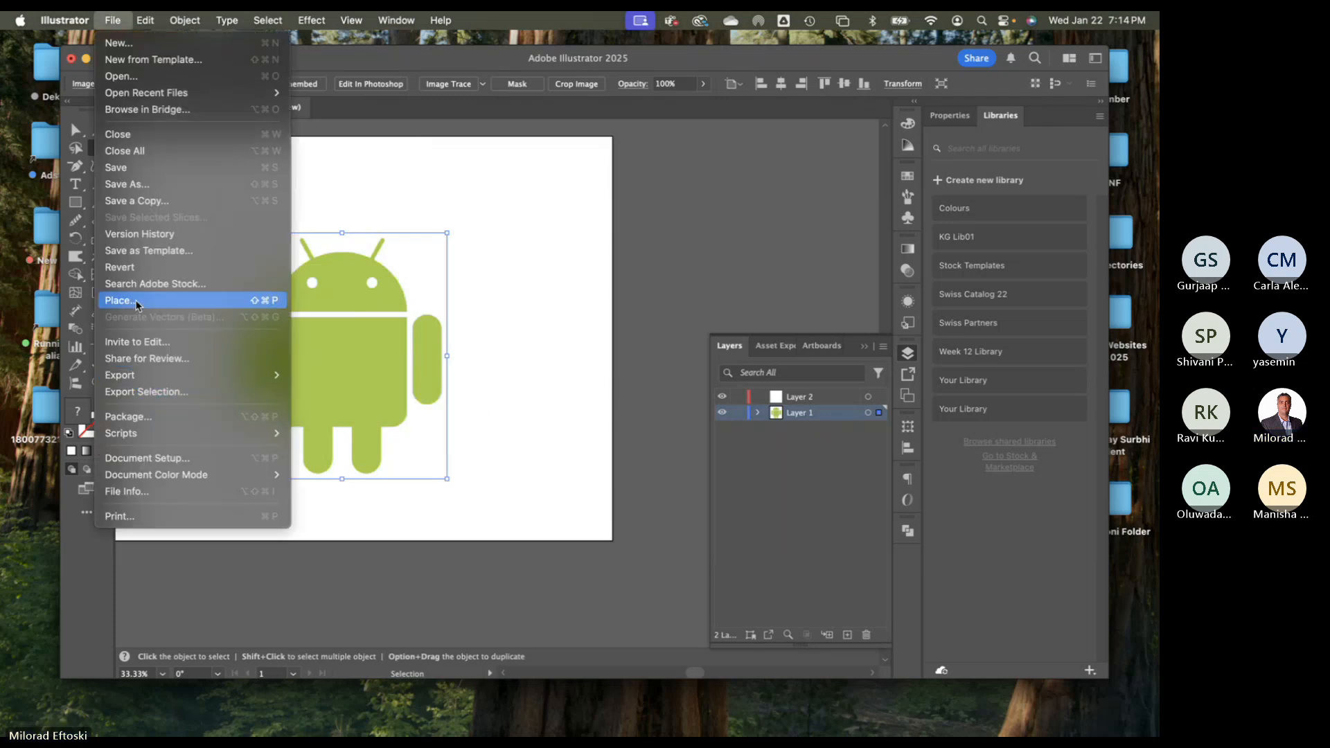
{"action": "left_click", "coordinate": [493, 294]}
{"action": "left_click_drag", "start_coordinate": [325, 358], "coordinate": [373, 321]}
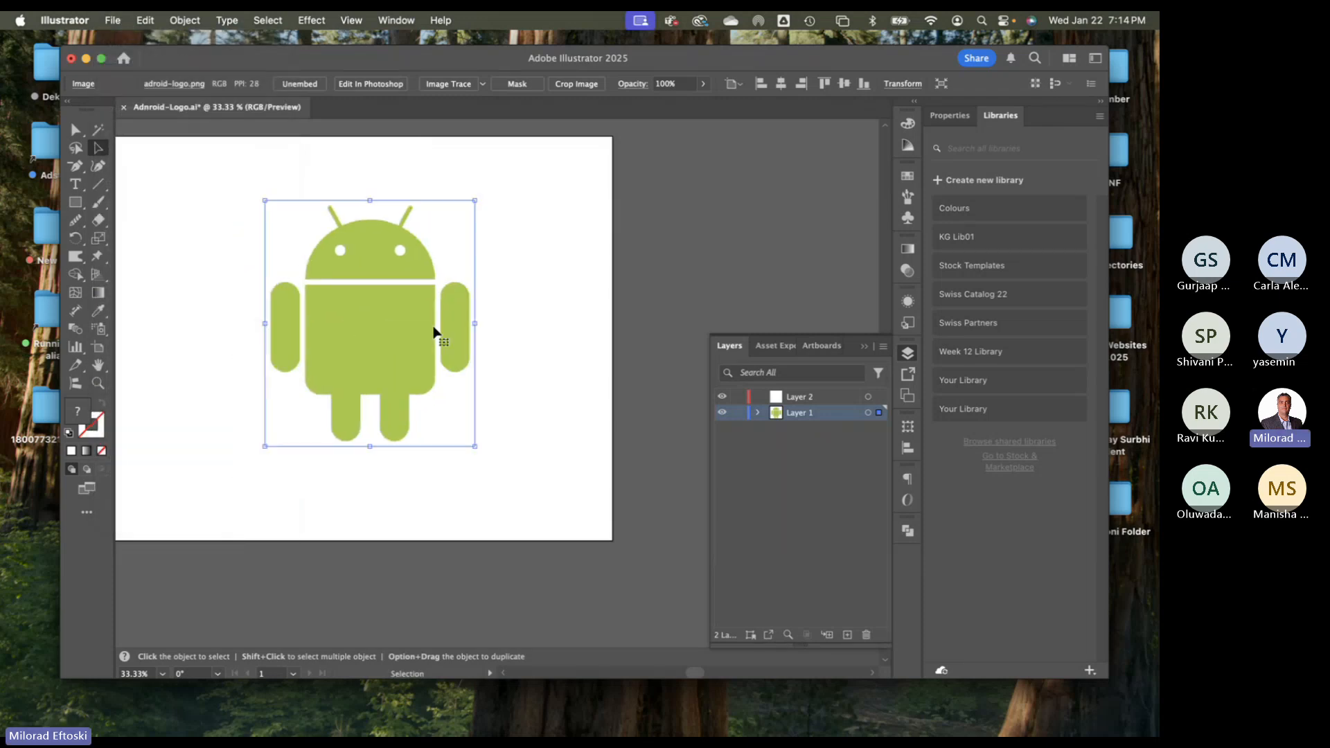
Delete the empty Layer 2, leaving only the layer that holds the Android image
{"action": "key", "text": "space"}
{"action": "left_click_drag", "start_coordinate": [548, 334], "coordinate": [638, 338]}
{"action": "left_click_drag", "start_coordinate": [474, 357], "coordinate": [460, 362]}
{"action": "left_click", "coordinate": [829, 403]}
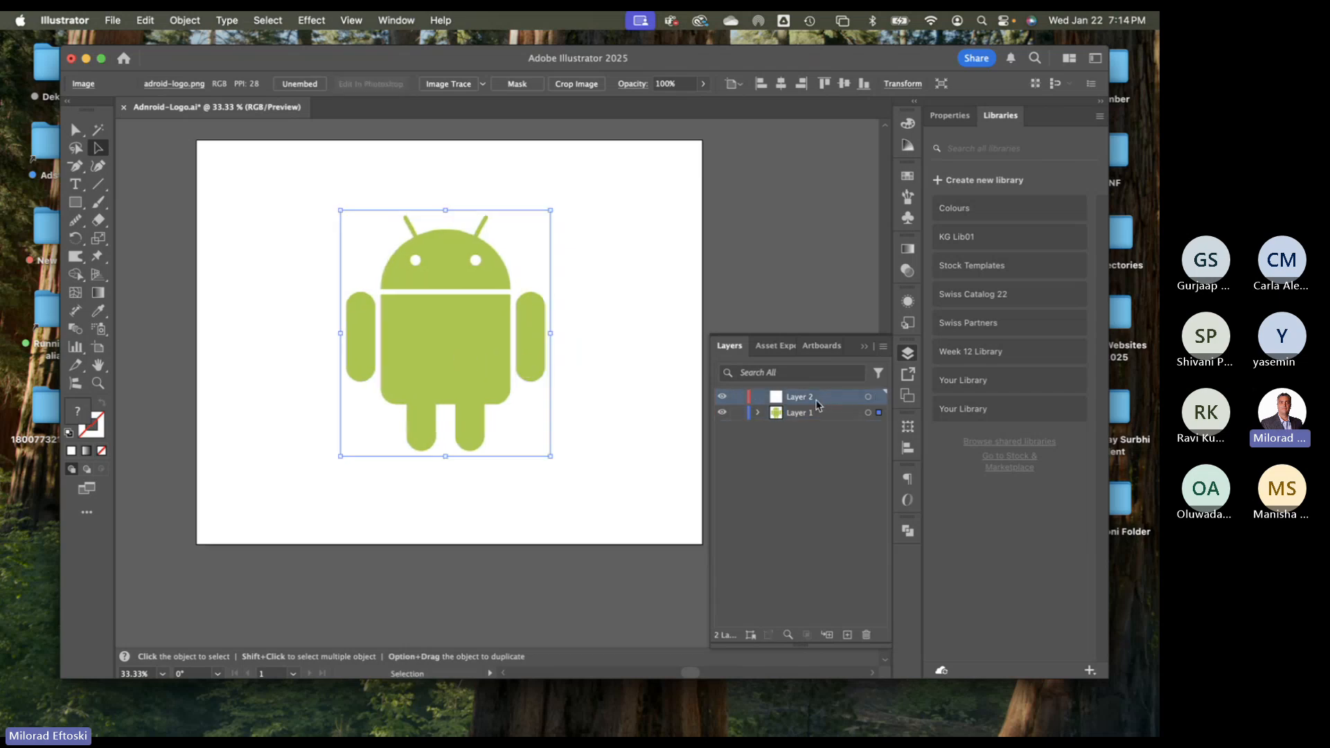
{"action": "left_click", "coordinate": [867, 635]}
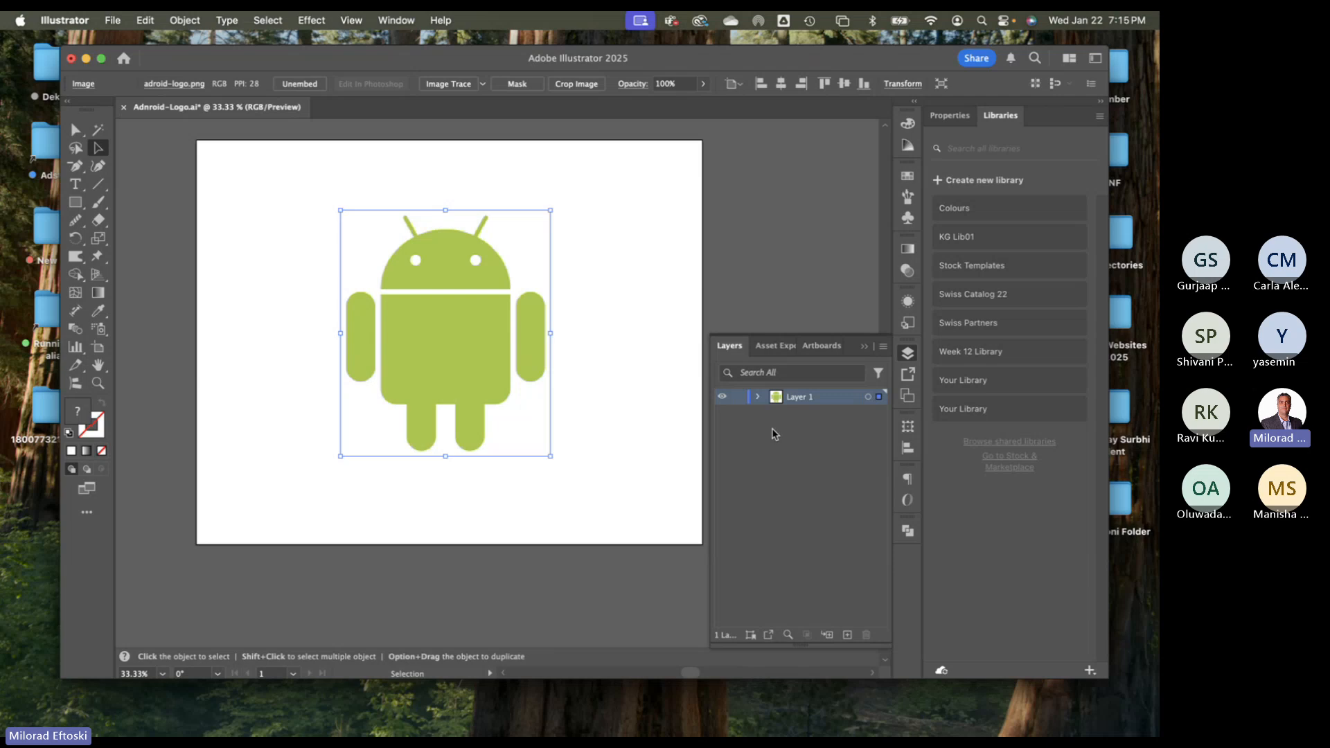
Turn Layer 1 into a template layer named "Template" with its images dimmed to 50%
{"action": "left_click_drag", "start_coordinate": [659, 402], "coordinate": [625, 419]}
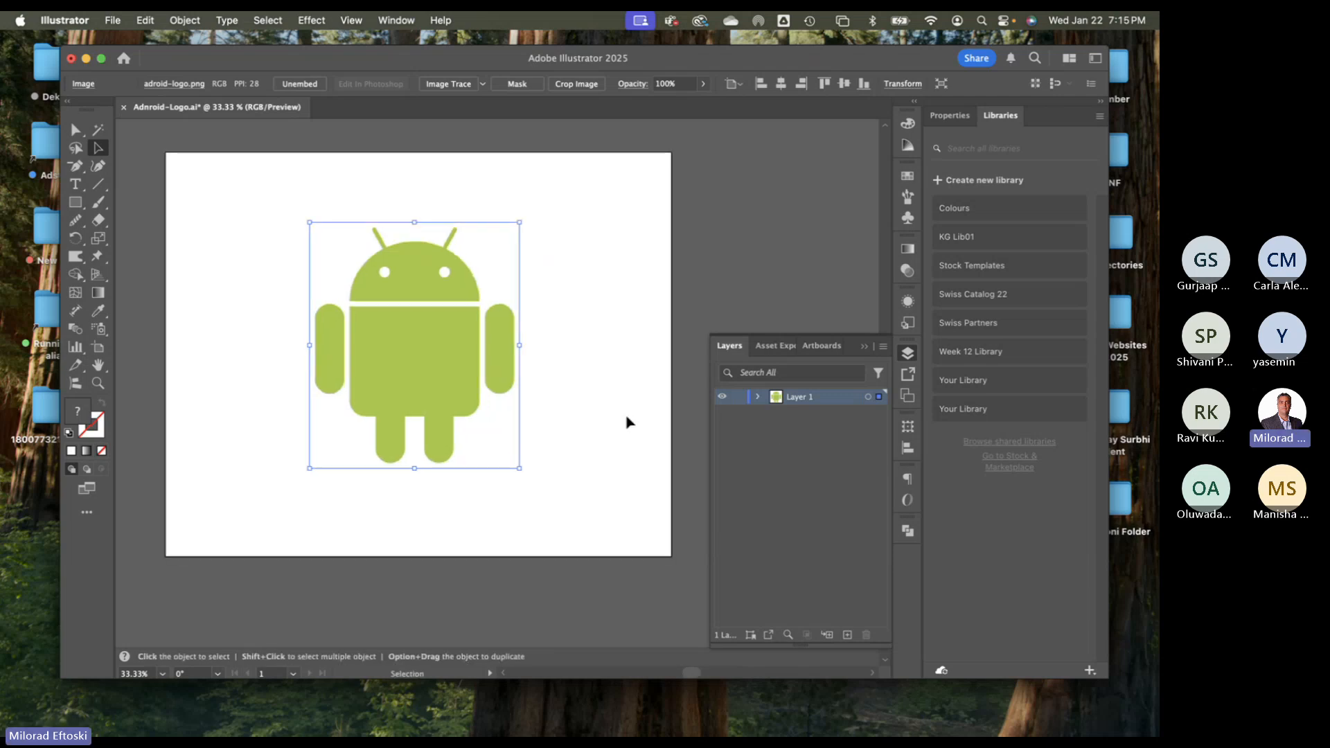
{"action": "double_click", "coordinate": [835, 402]}
{"action": "left_click", "coordinate": [659, 218]}
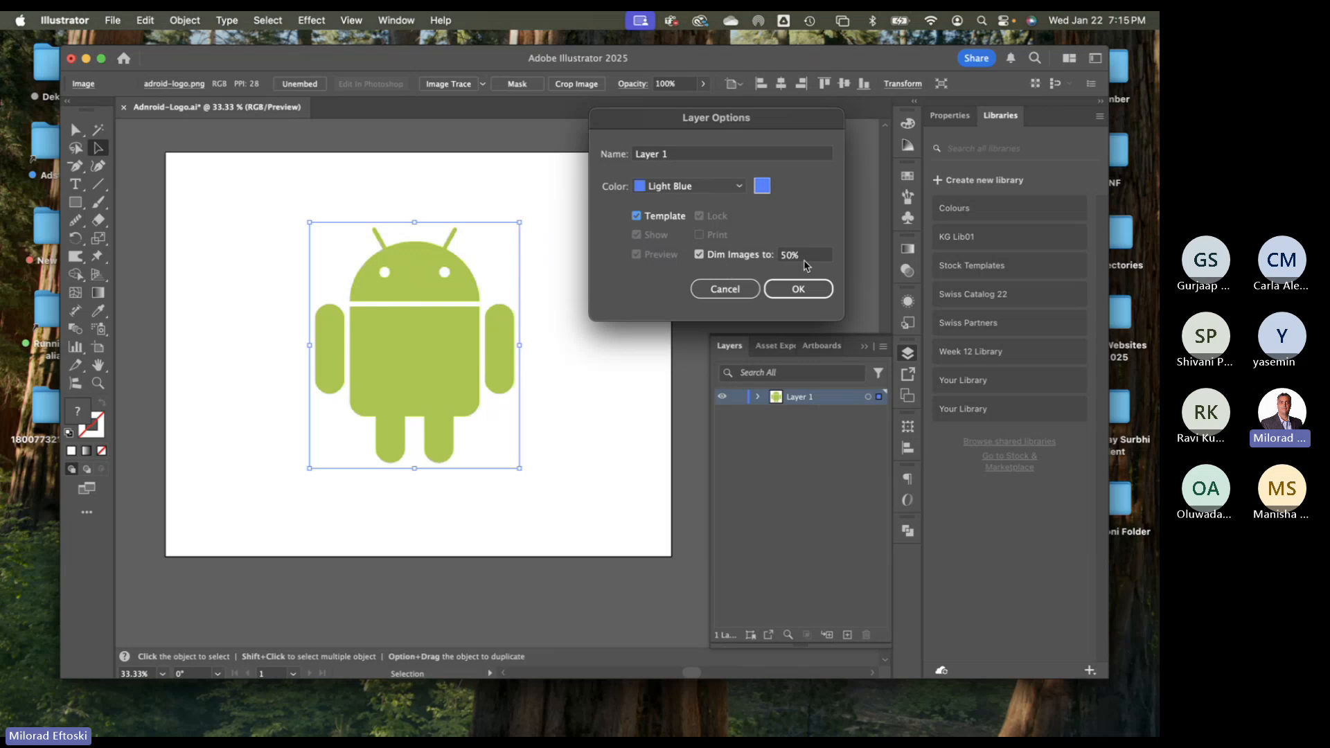
{"action": "left_click", "coordinate": [781, 254]}
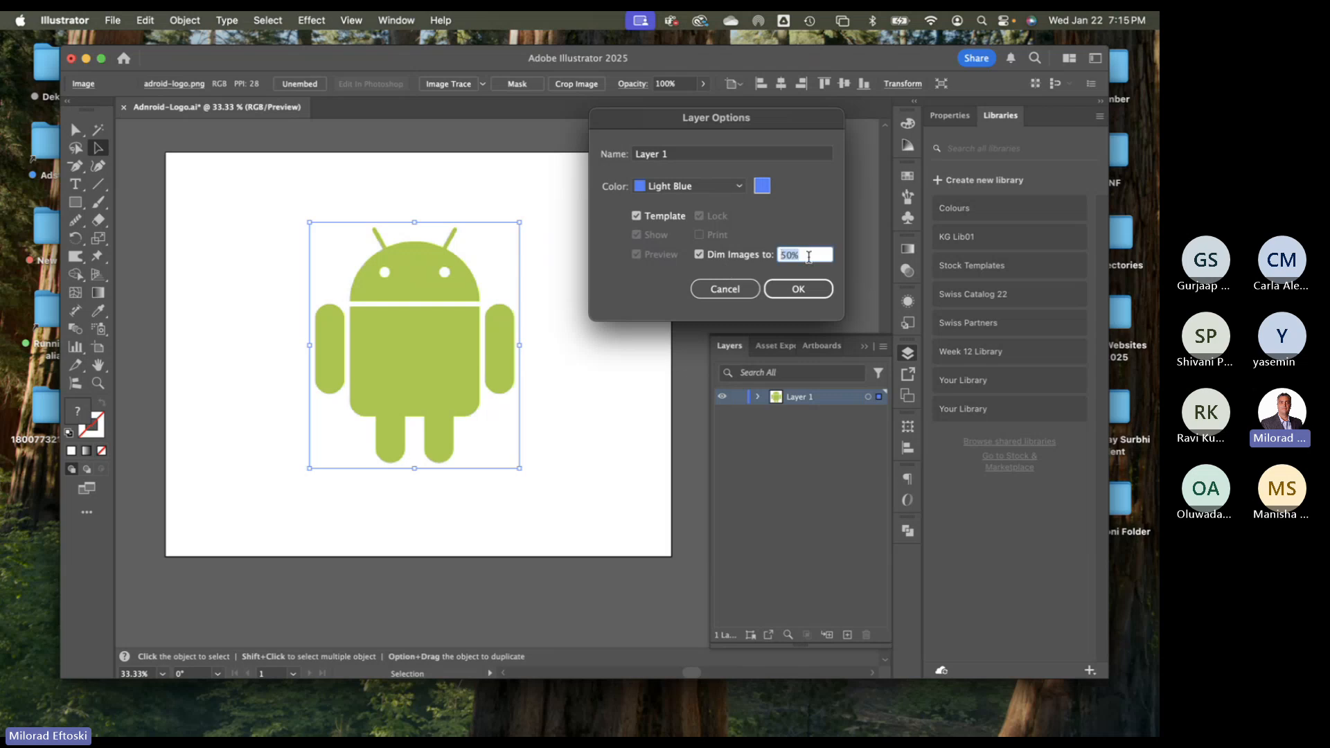
{"action": "left_click", "coordinate": [617, 156]}
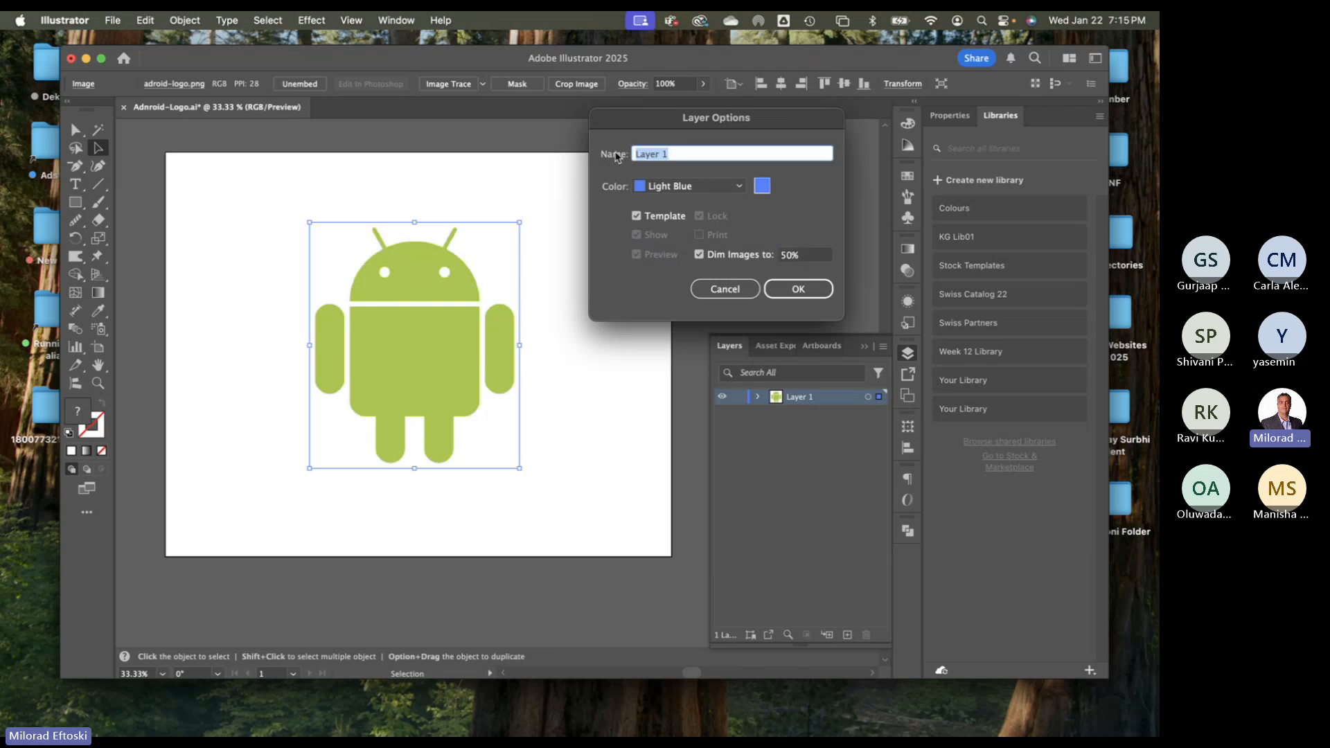
{"action": "type", "text": "Template"}
{"action": "left_click", "coordinate": [783, 291]}
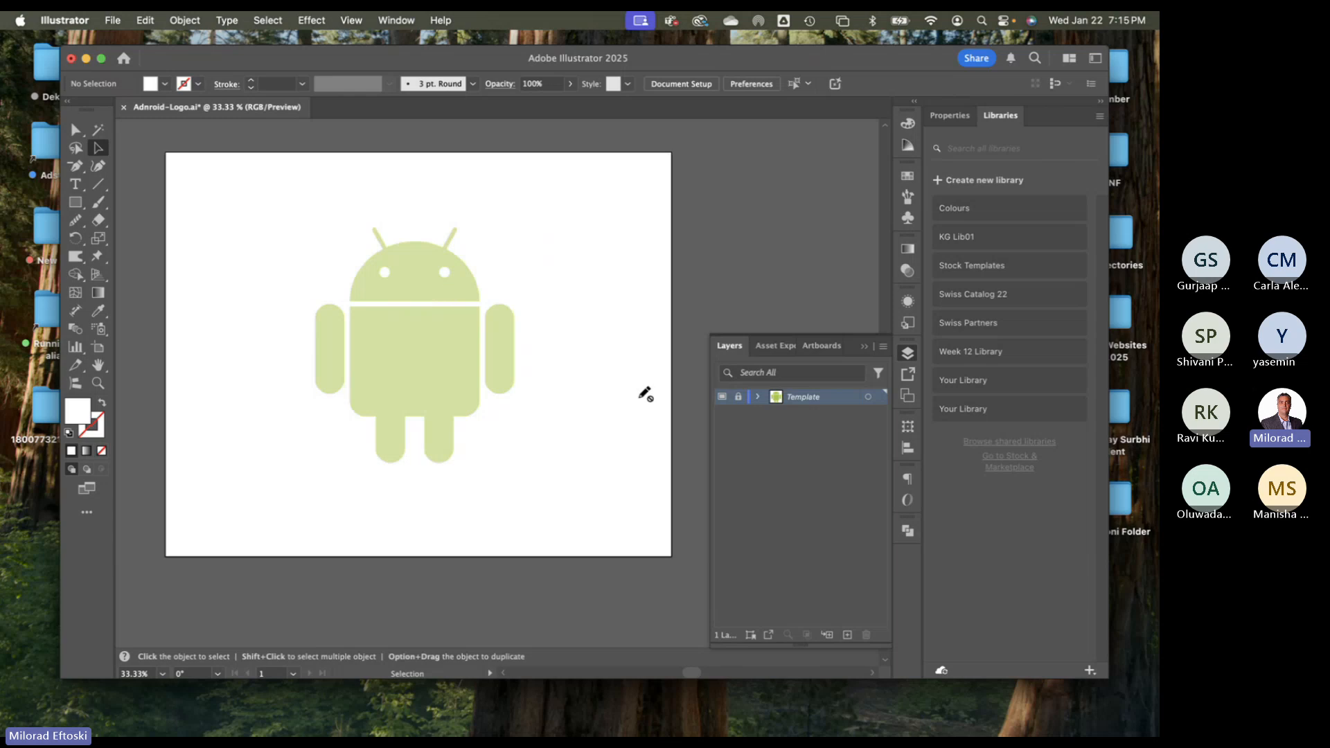
Add a new layer above the Template layer for drawing over the dimmed Android image
{"action": "left_click", "coordinate": [846, 636]}
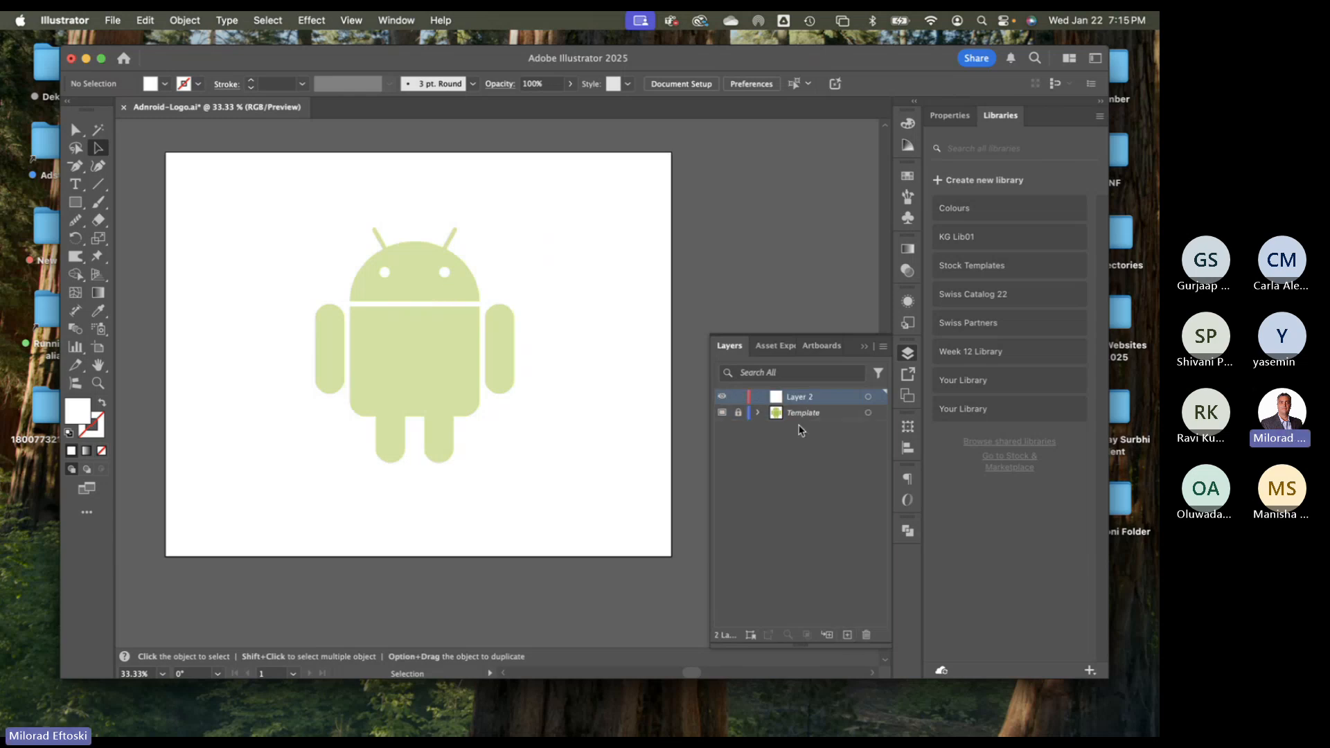
{"action": "scroll", "coordinate": [427, 287], "scroll_direction": "up", "scroll_amount": 1}
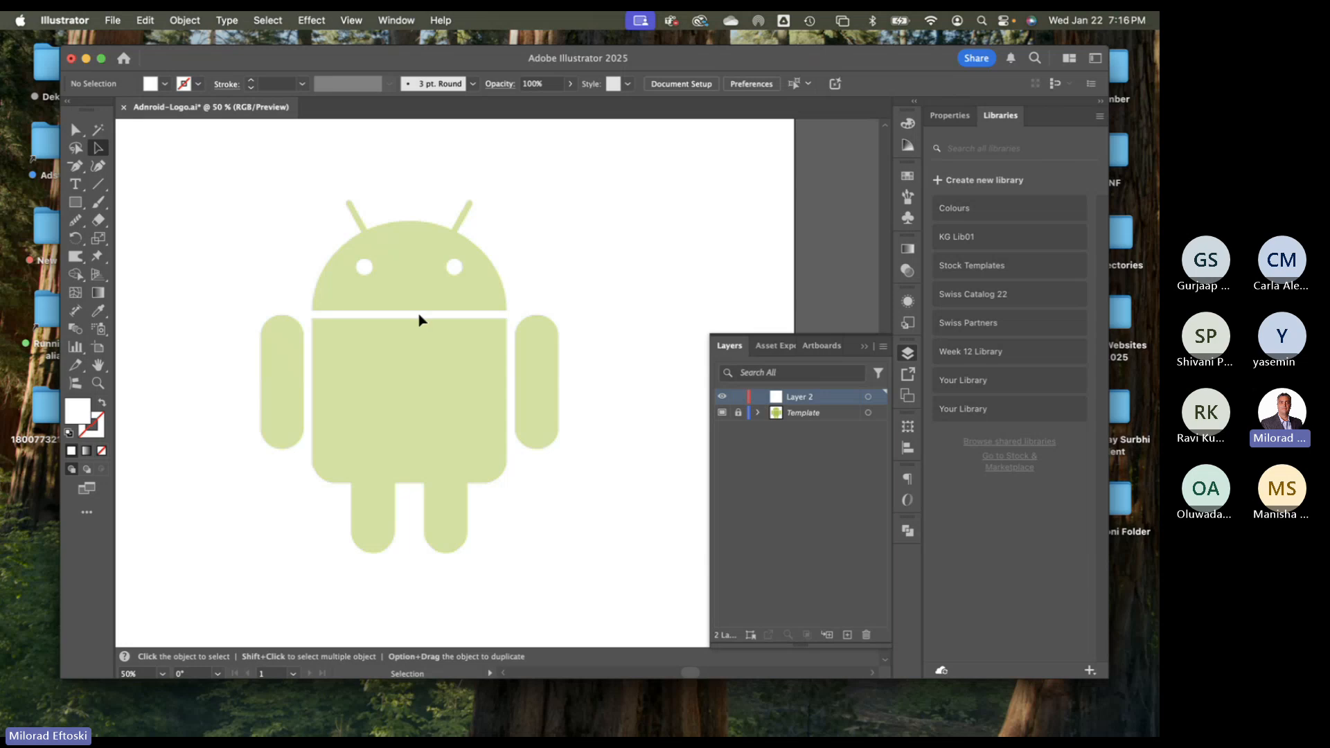
{"action": "key", "text": "super+minus"}
{"action": "key", "text": "super+minus"}
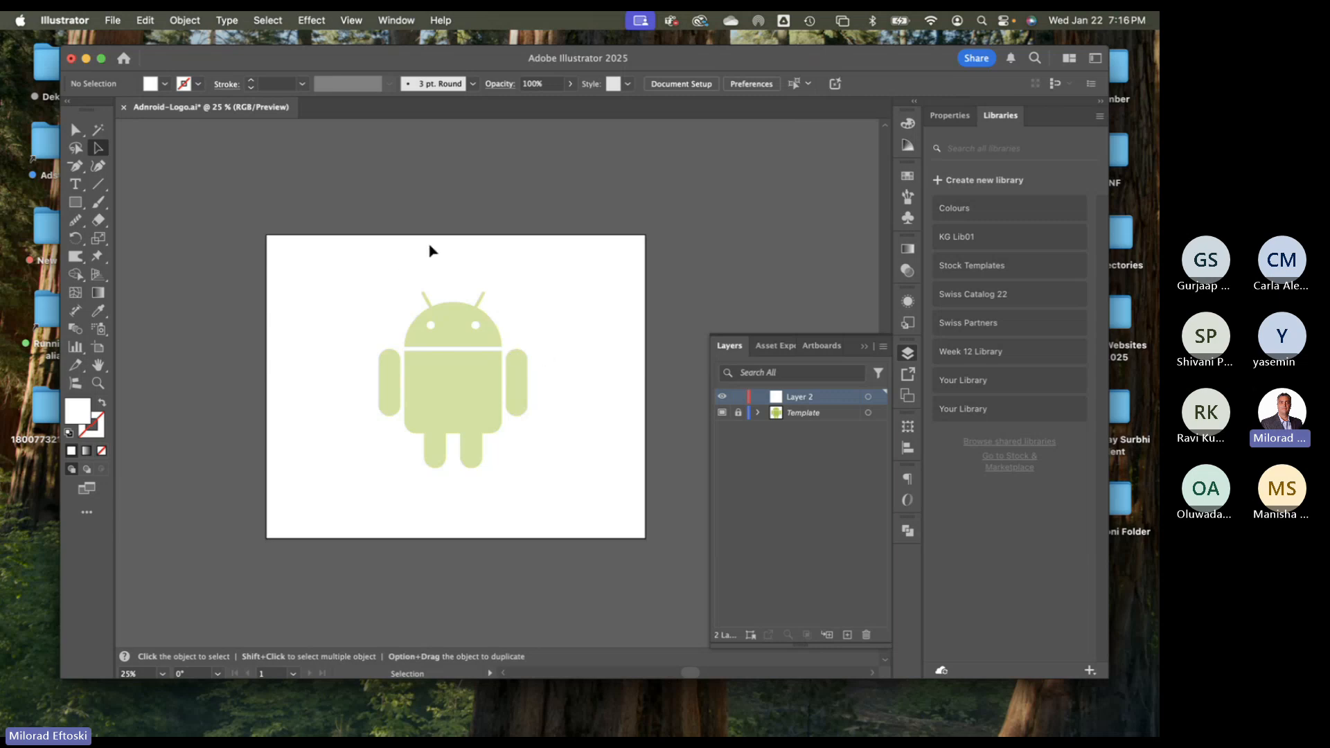
Switch to Chrome to check the Class Three Android folder on the course content page, and return to Illustrator
{"action": "mouse_move", "coordinate": [309, 736]}
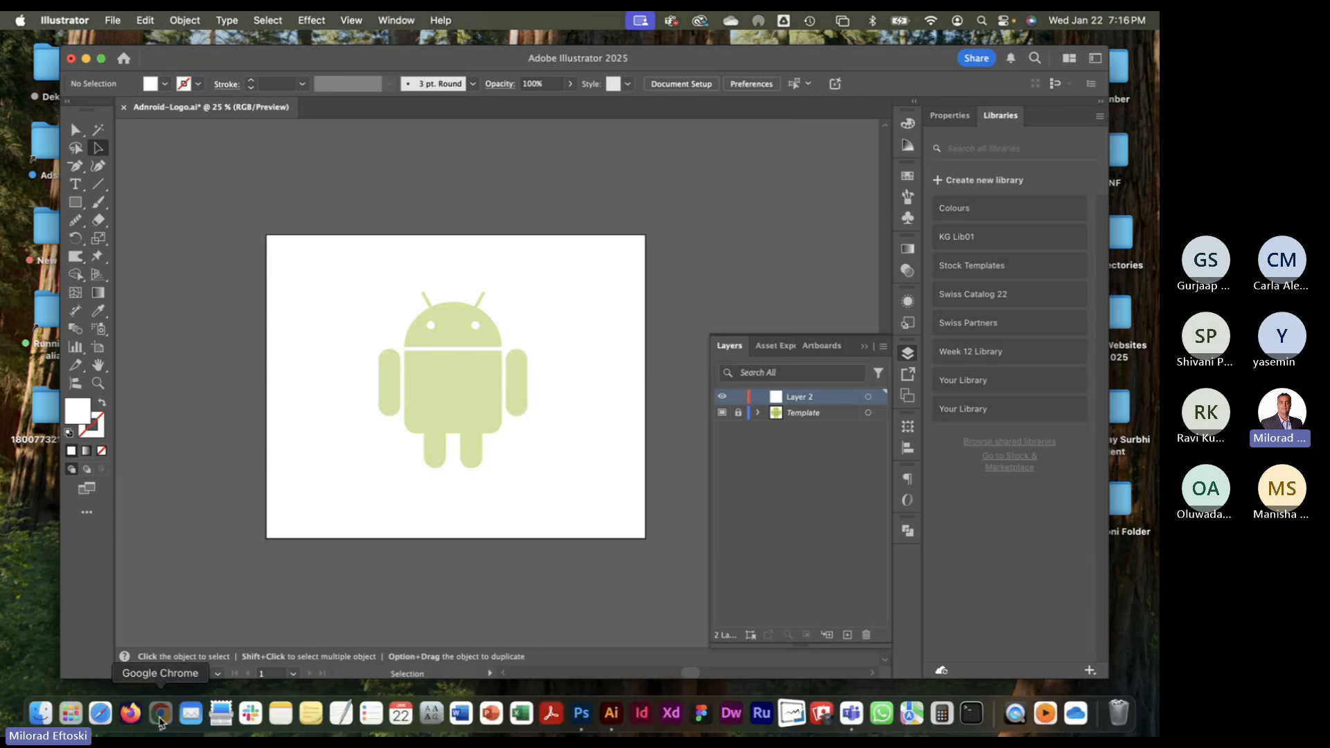
{"action": "left_click", "coordinate": [161, 713]}
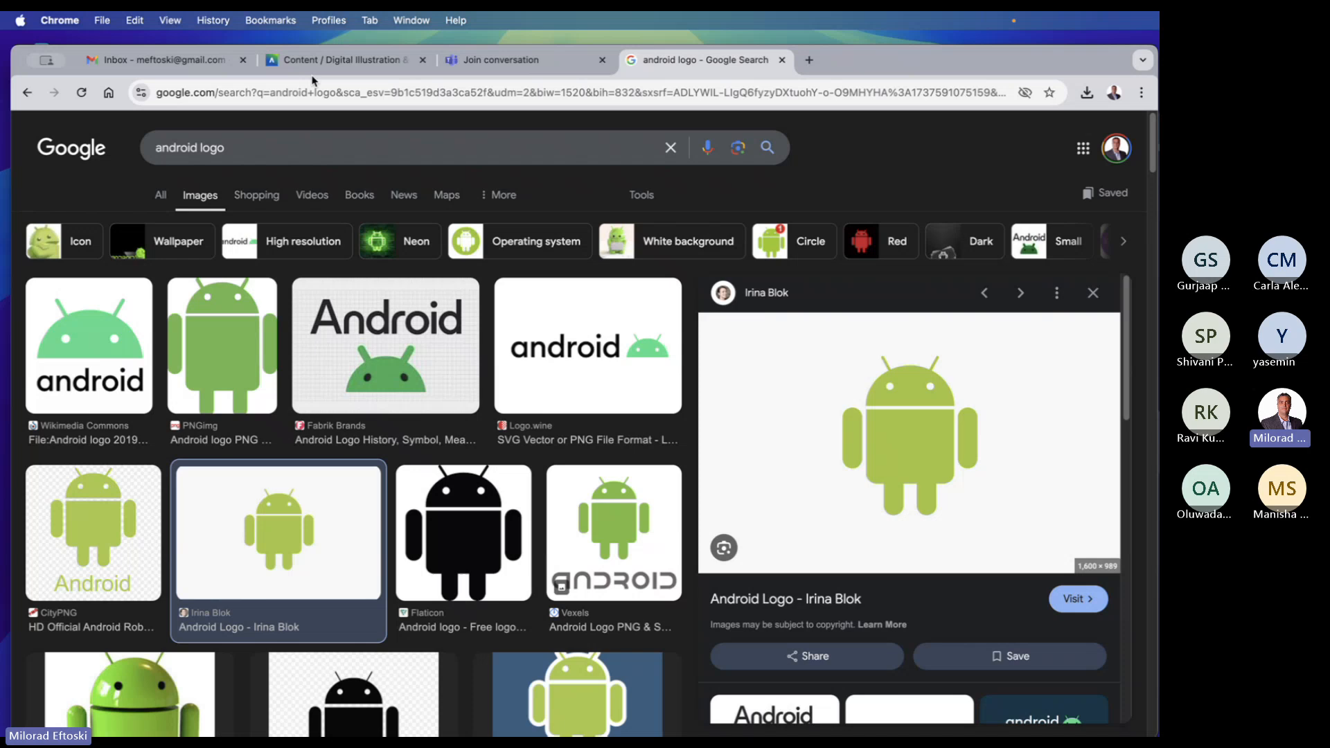
{"action": "left_click", "coordinate": [314, 64]}
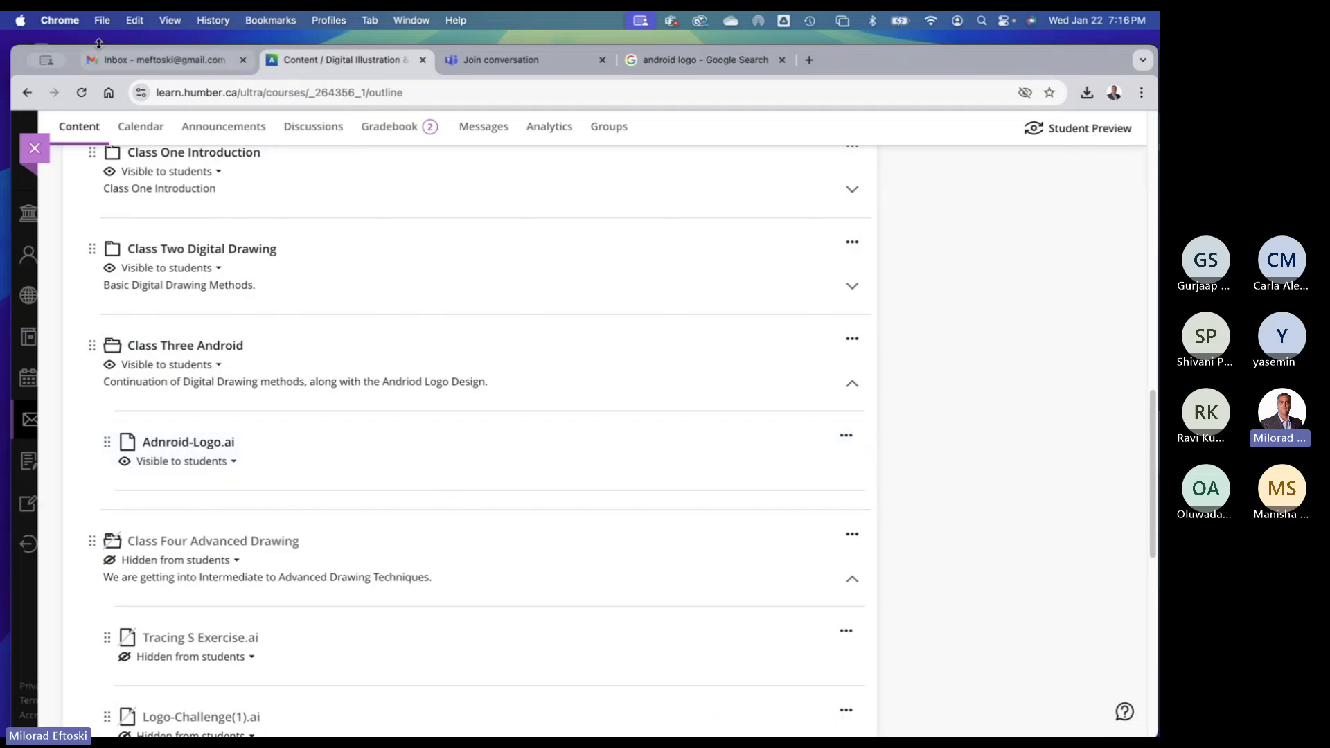
{"action": "left_click", "coordinate": [742, 43]}
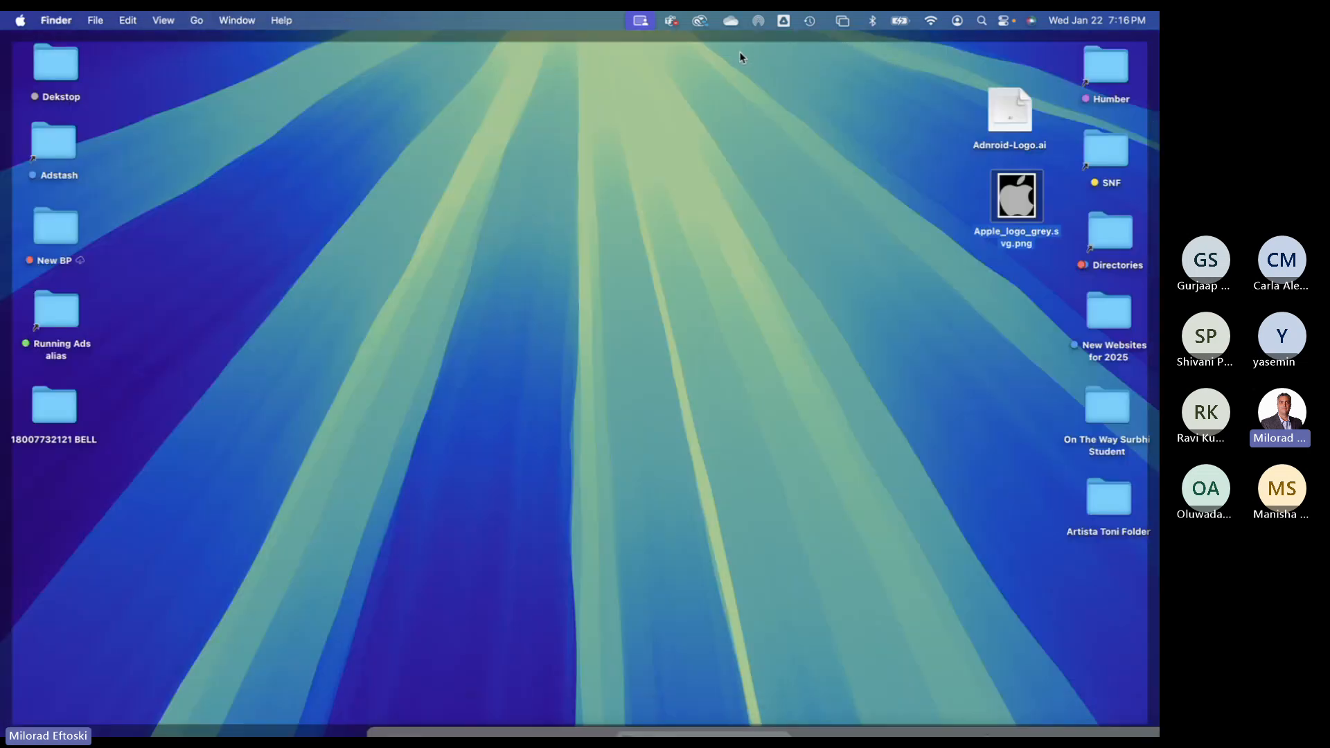
{"action": "left_click", "coordinate": [738, 170]}
{"action": "key", "text": "ctrl+Right"}
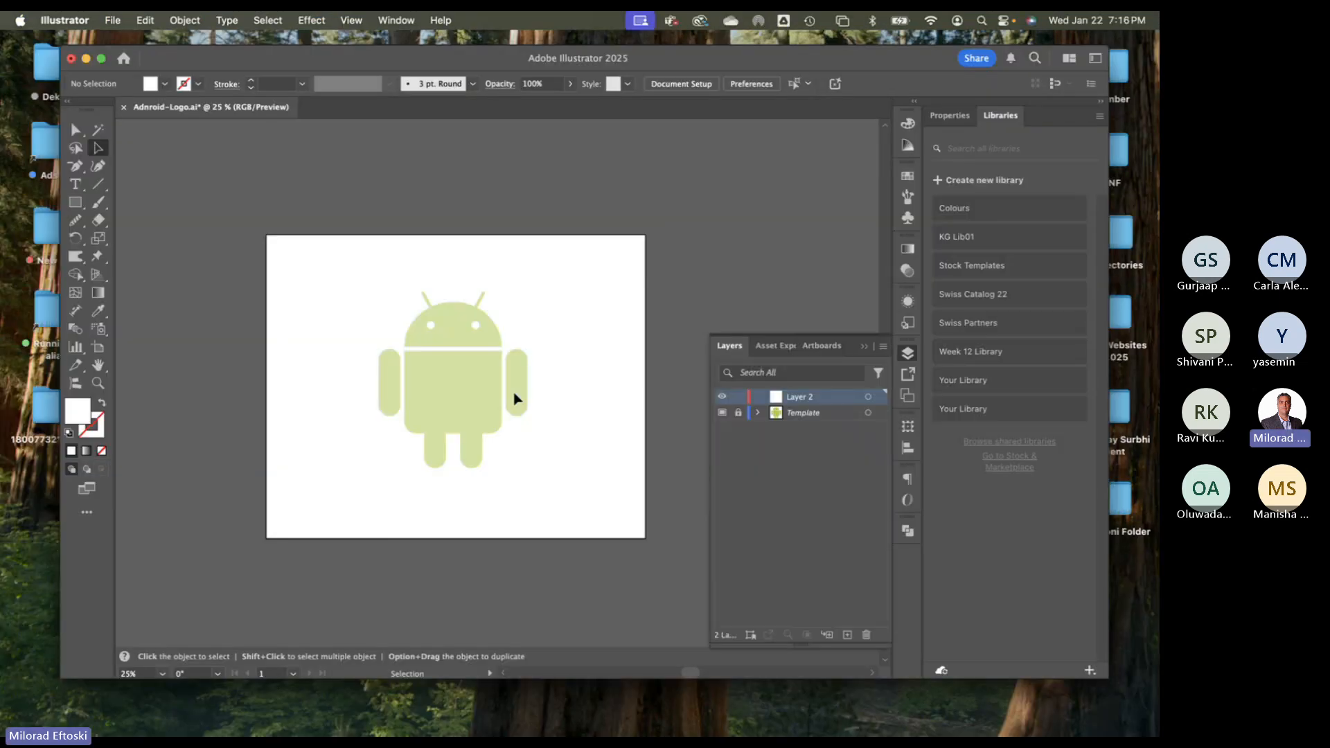
Revert Adnroid-Logo.ai to its saved version, discarding the current changes
{"action": "key", "text": "super+equal"}
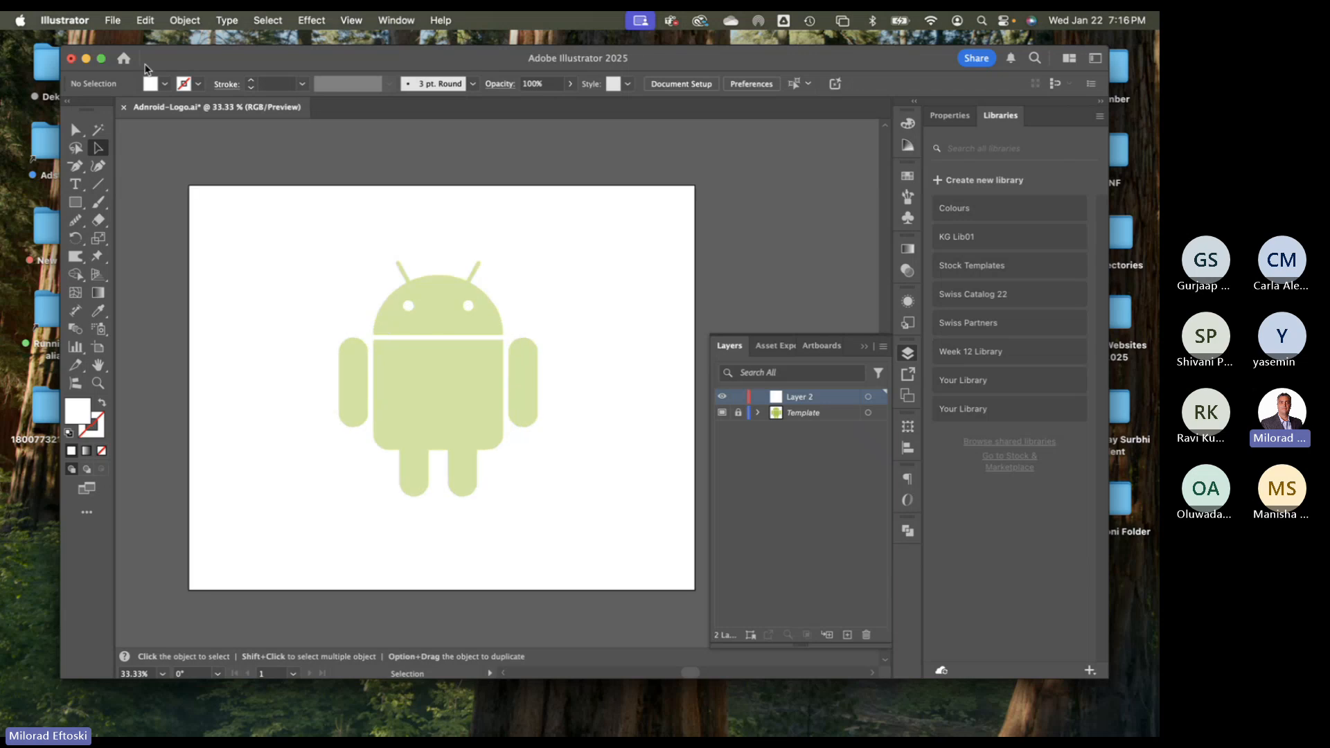
{"action": "left_click", "coordinate": [112, 20]}
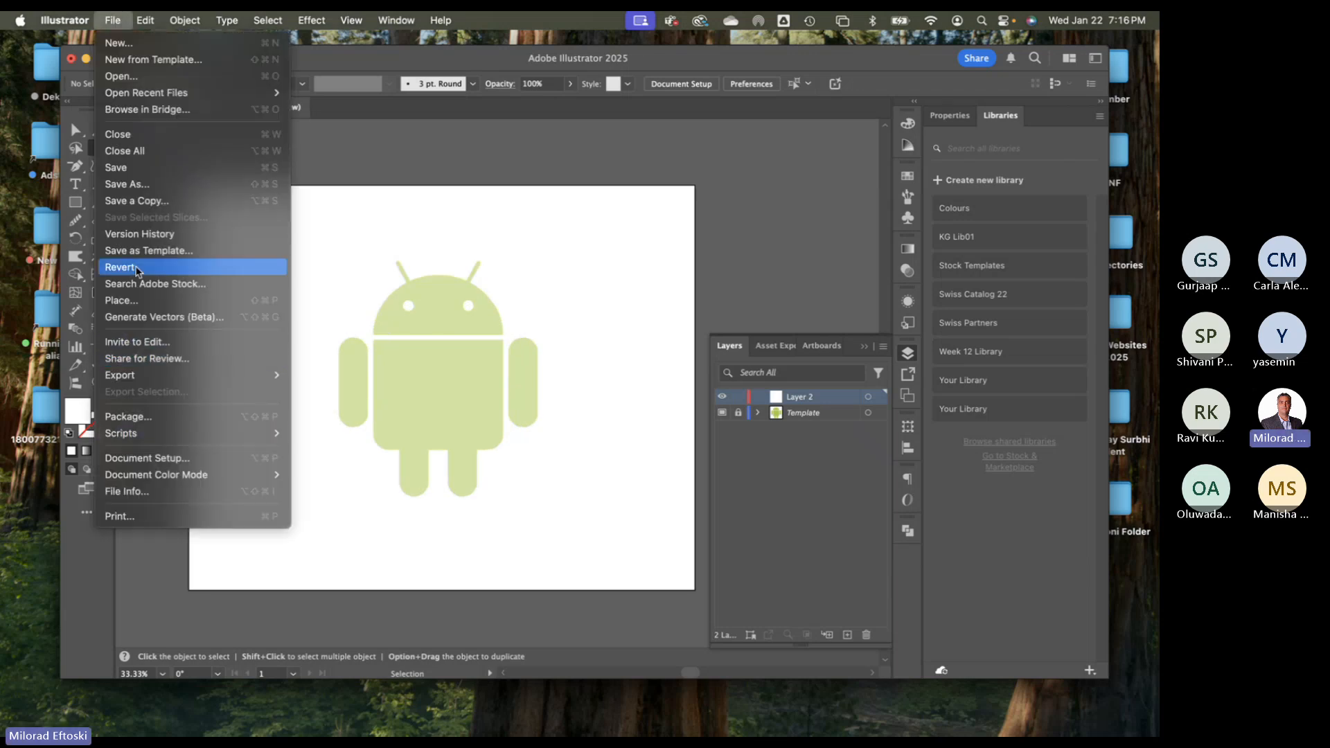
{"action": "left_click", "coordinate": [146, 269]}
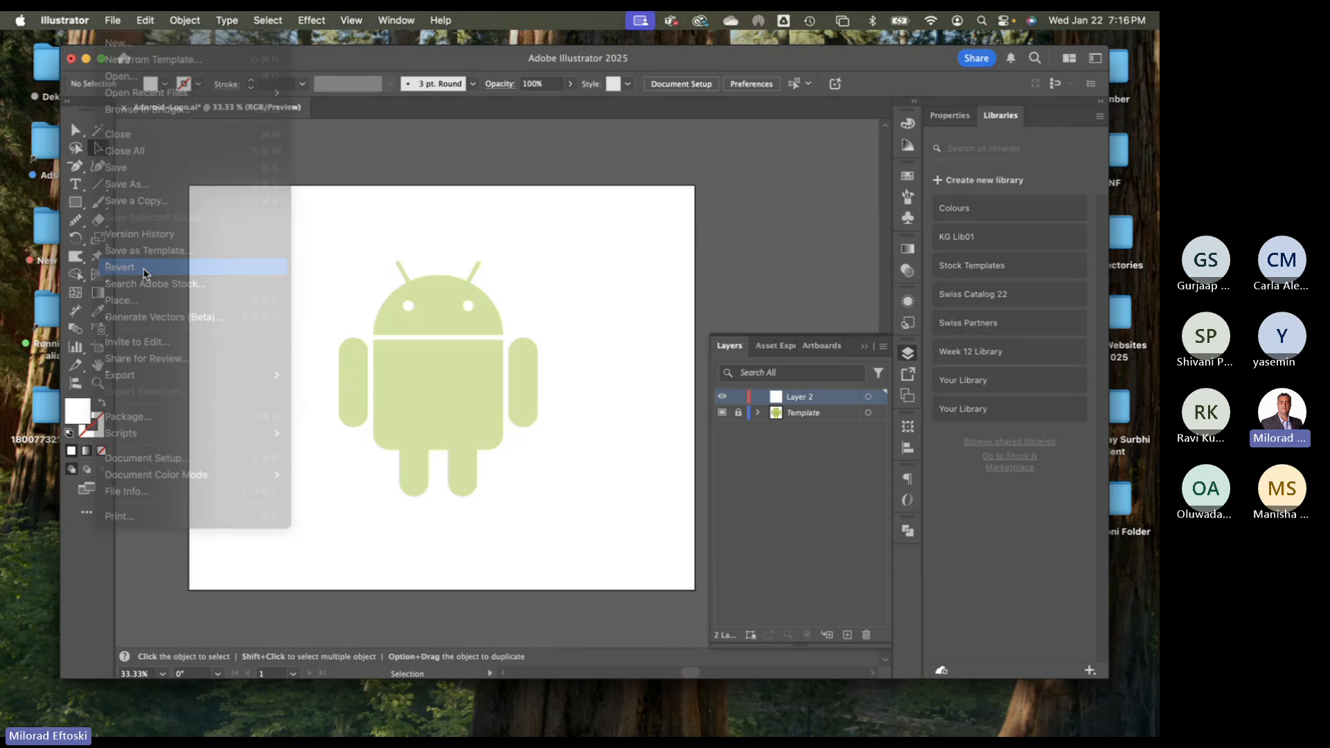
{"action": "left_click", "coordinate": [720, 397]}
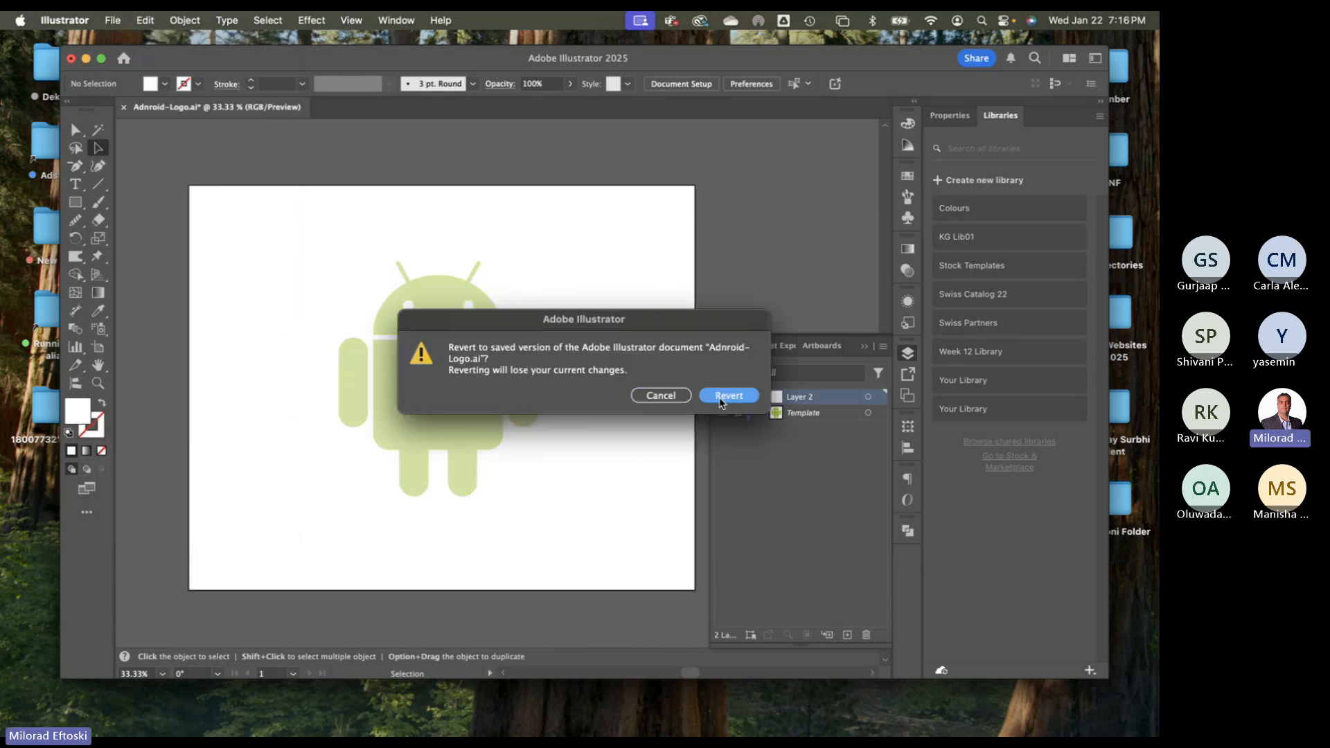
Make Layer 2 the active drawing layer above the dimmed template Layer 1
{"action": "key", "text": "super+minus"}
{"action": "key", "text": "super+minus"}
{"action": "key", "text": "super+minus"}
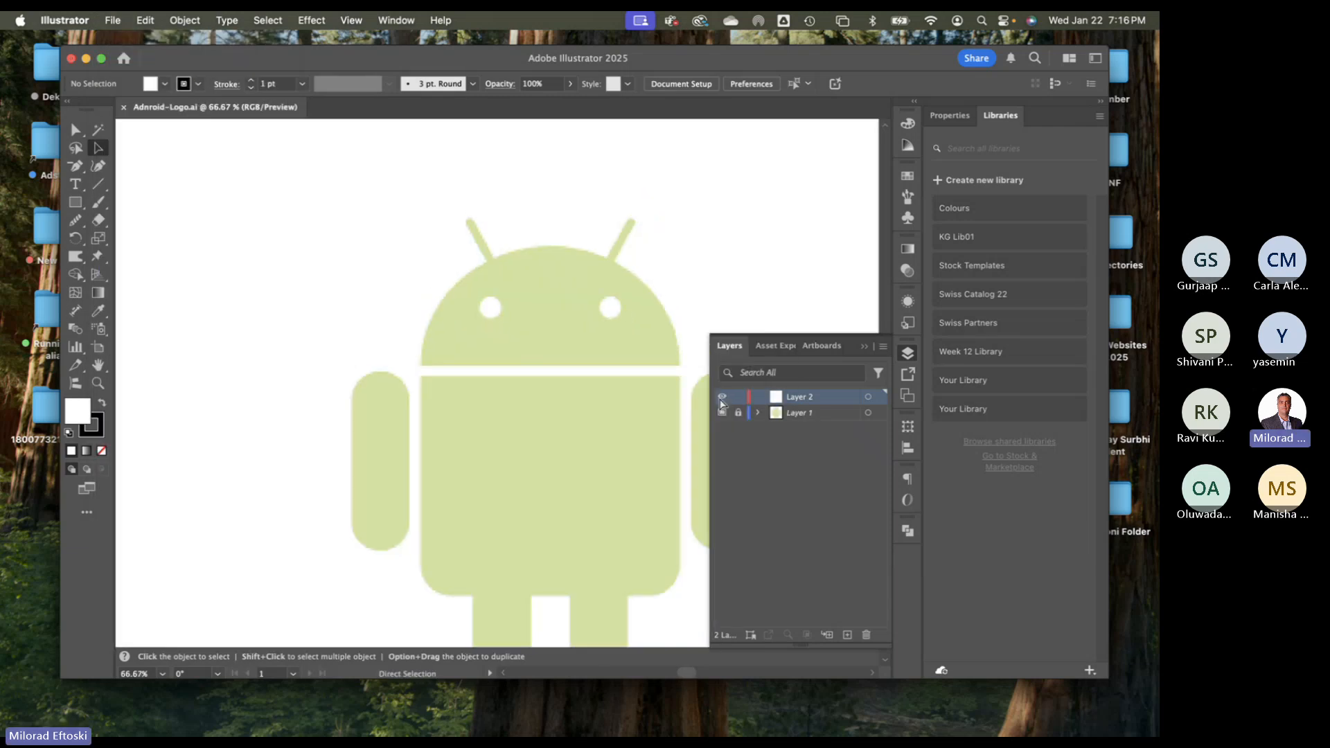
{"action": "key", "text": "space"}
{"action": "left_click_drag", "start_coordinate": [514, 423], "coordinate": [423, 375]}
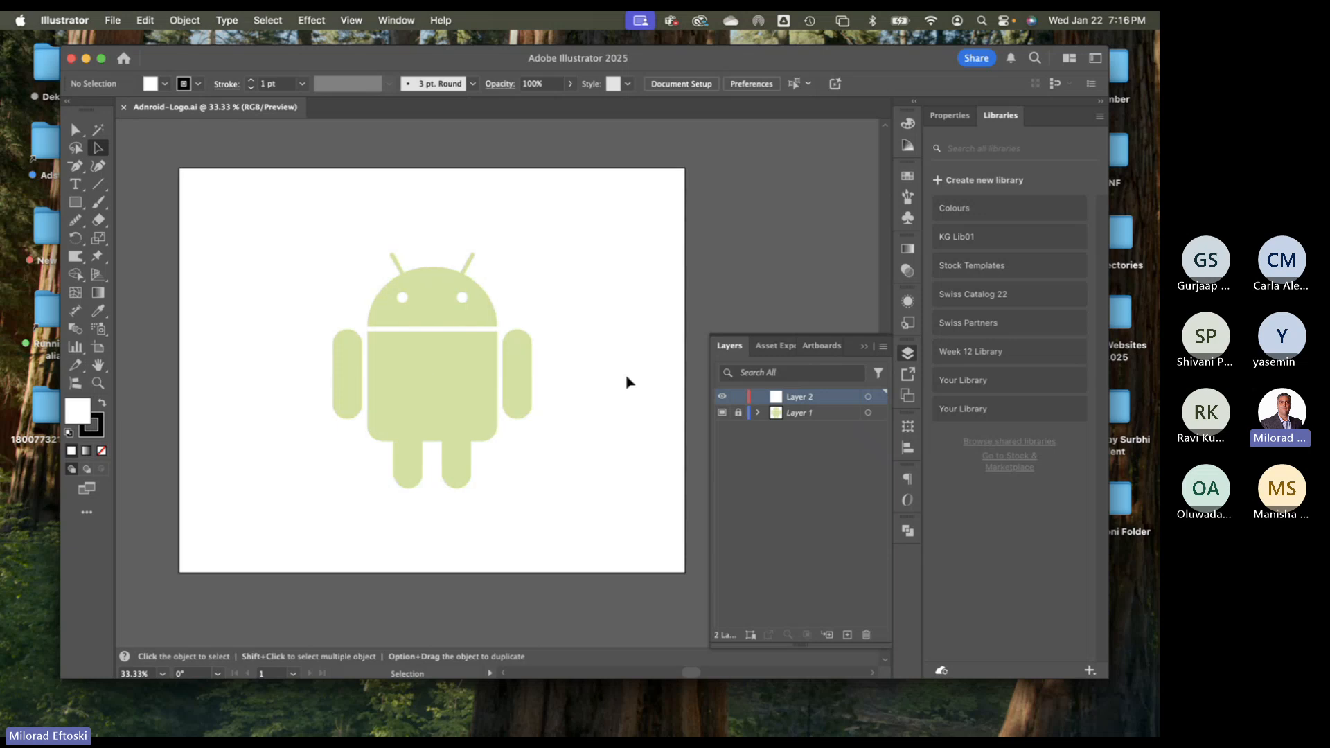
{"action": "left_click", "coordinate": [811, 413]}
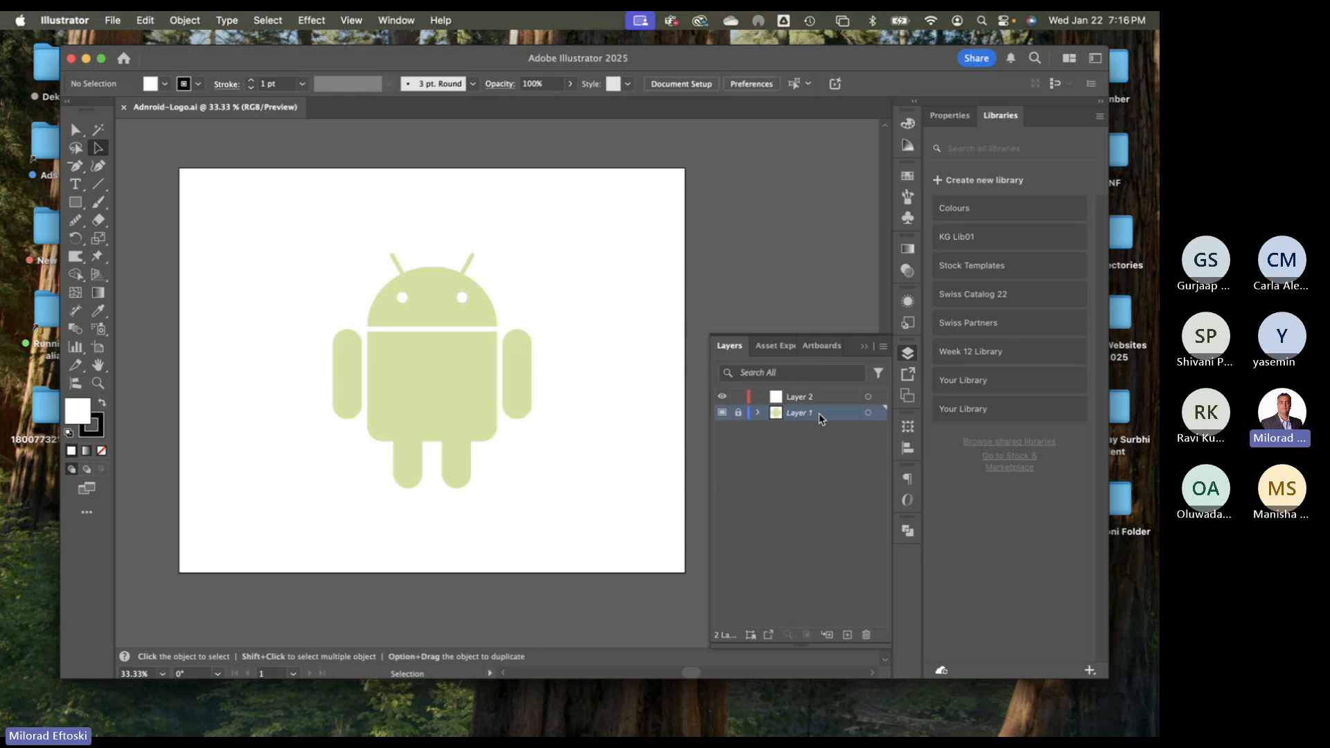
{"action": "double_click", "coordinate": [804, 413]}
{"action": "left_click", "coordinate": [798, 288]}
{"action": "left_click", "coordinate": [828, 399]}
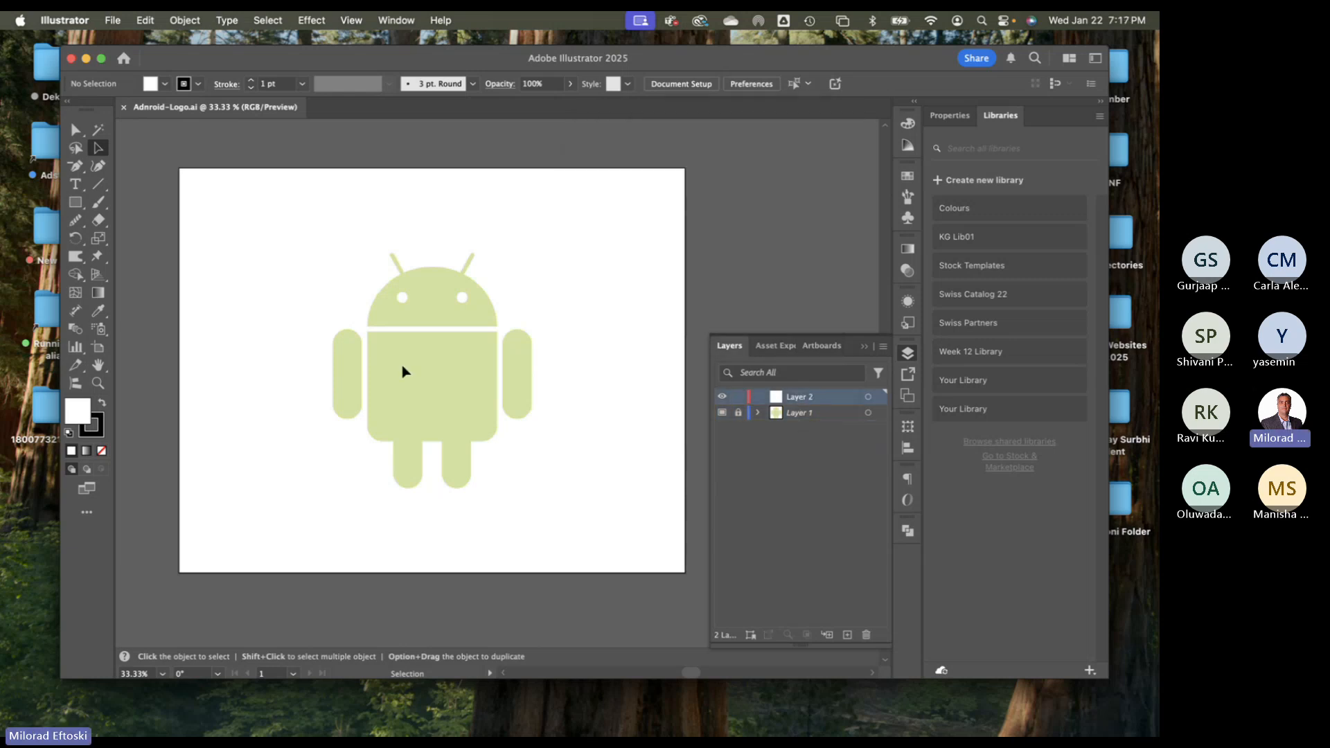
Draw a rectangle covering the Android's left arm on Layer 2
{"action": "key", "text": "super+equal"}
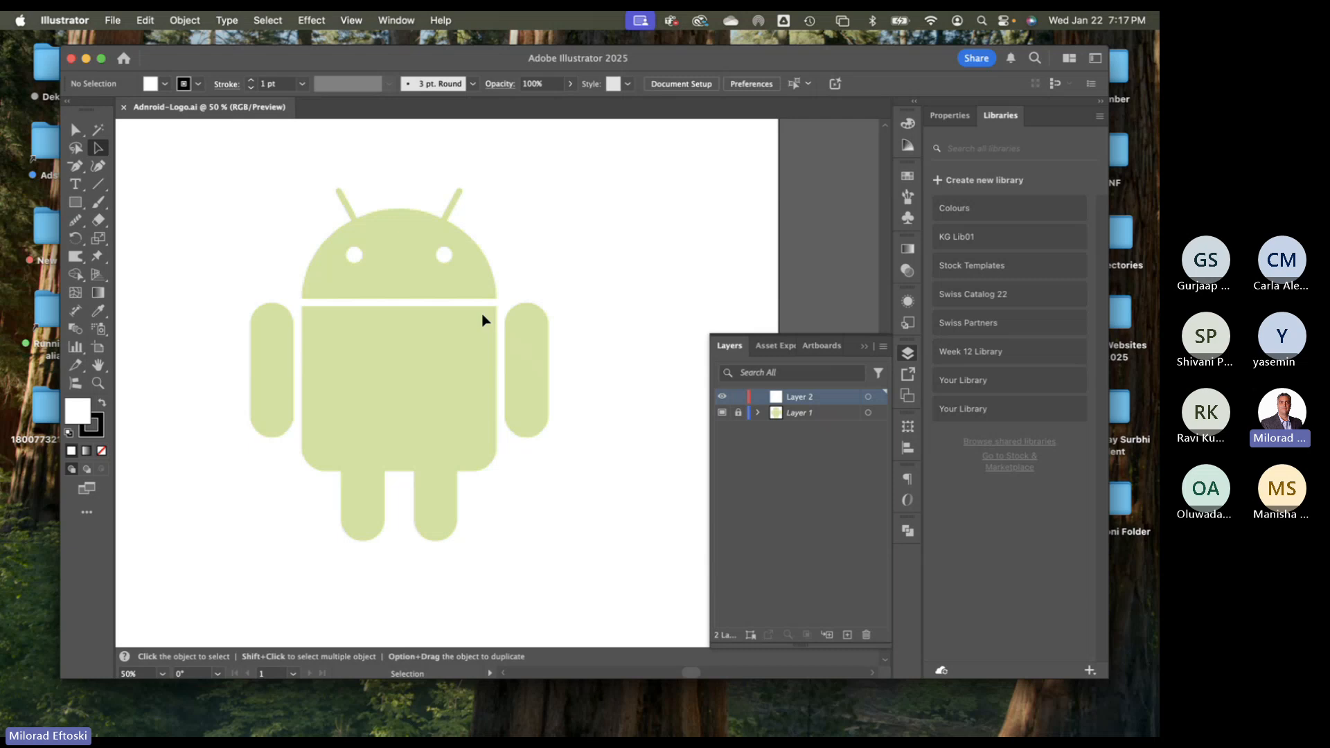
{"action": "key", "text": "super+equal"}
{"action": "left_click_drag", "start_coordinate": [454, 318], "coordinate": [515, 357]}
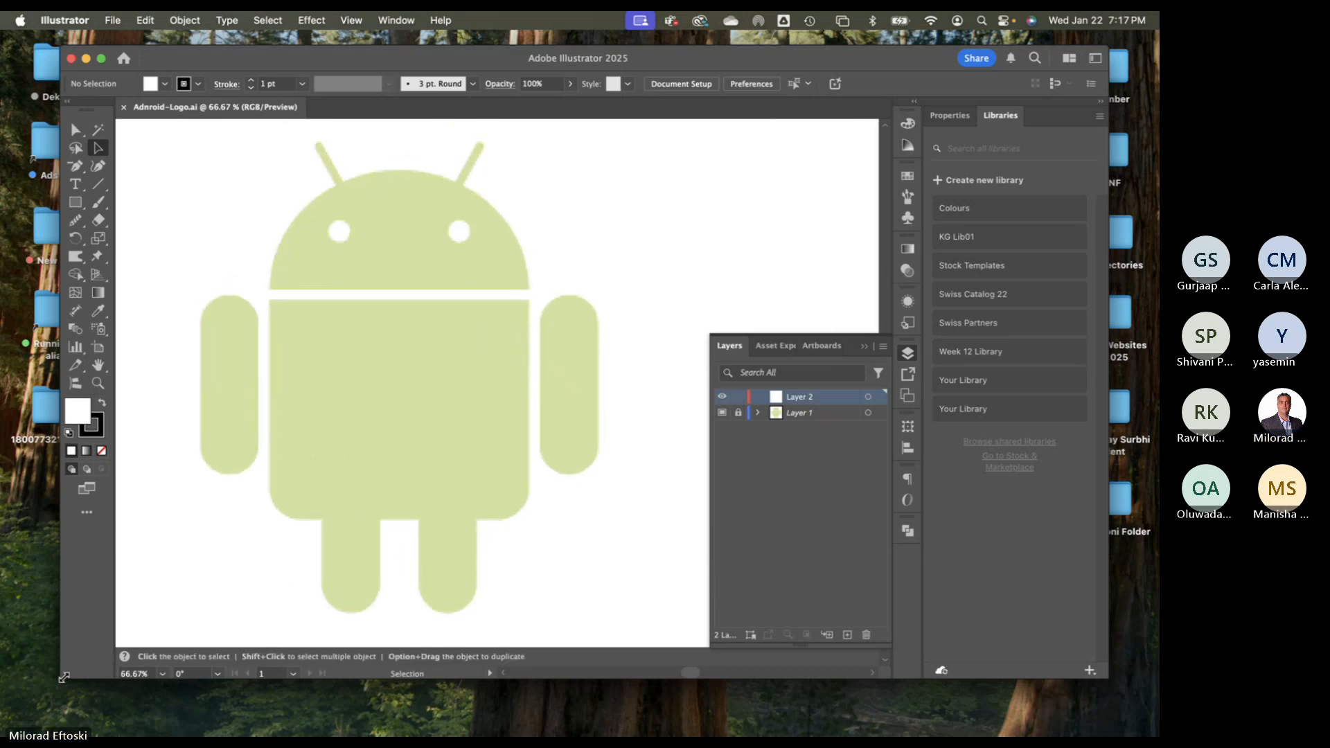
{"action": "left_click_drag", "start_coordinate": [64, 678], "coordinate": [8, 720]}
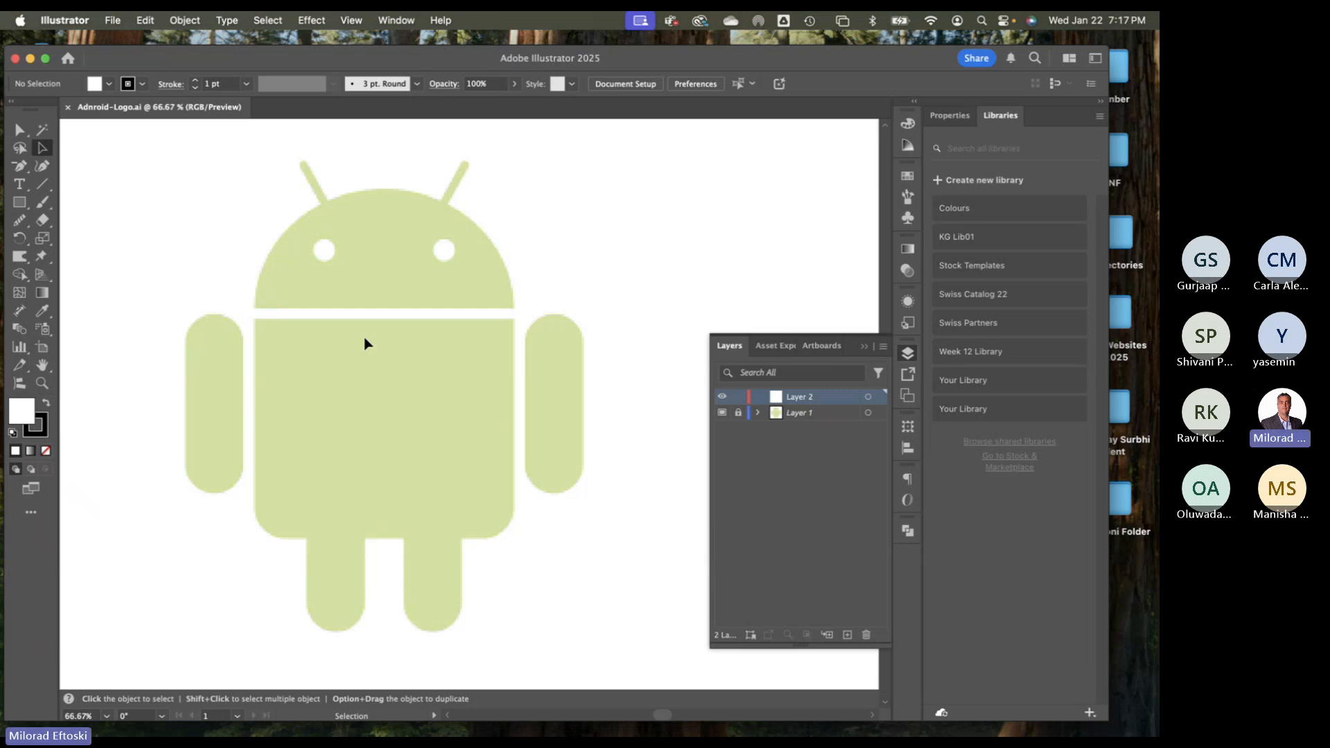
{"action": "left_click", "coordinate": [20, 203]}
{"action": "left_click", "coordinate": [97, 203]}
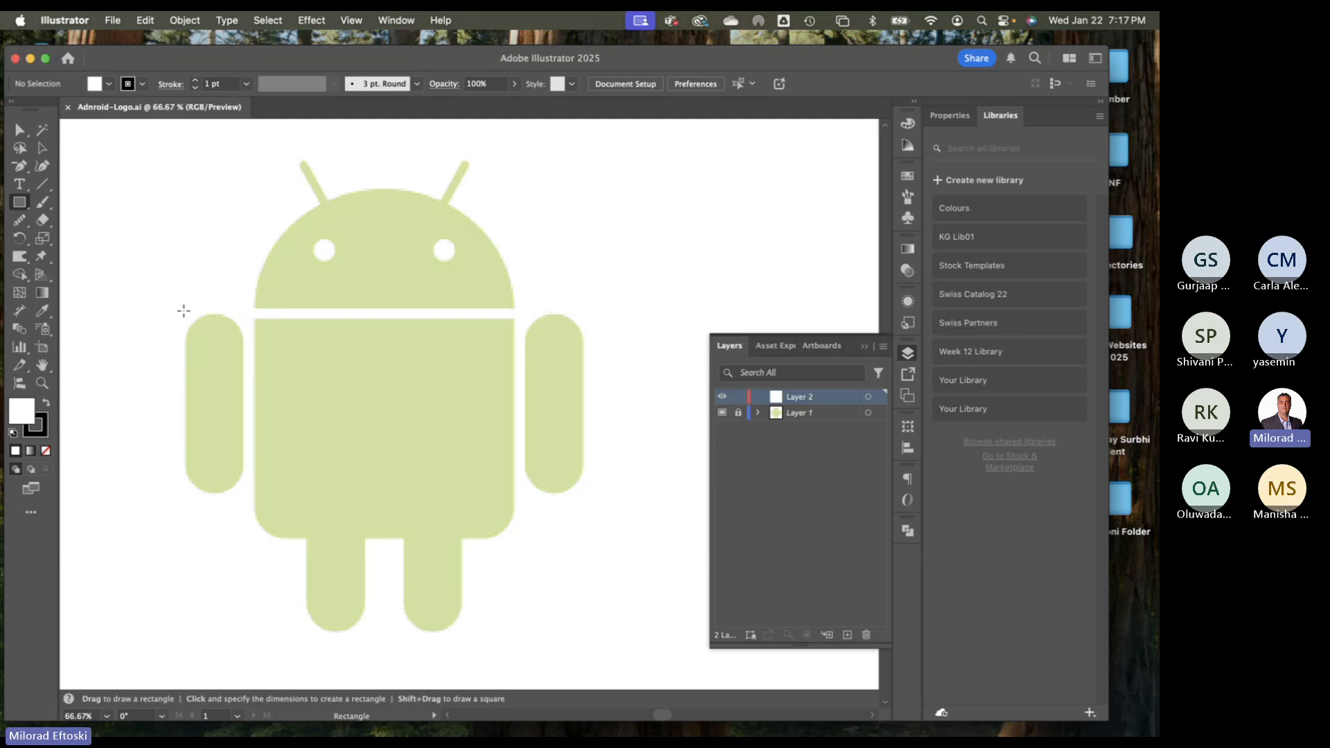
{"action": "left_click_drag", "start_coordinate": [183, 311], "coordinate": [244, 500]}
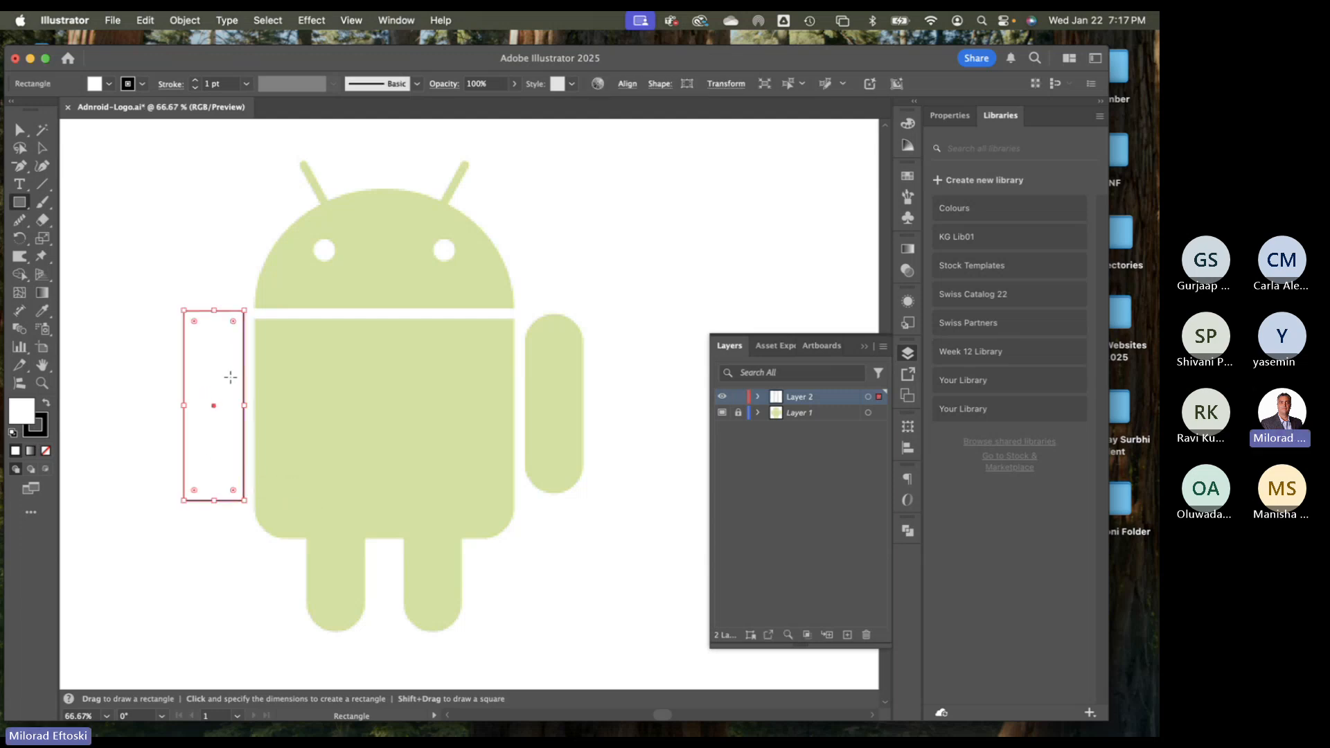
Adjust the rectangle so its top edge lines up with the top of the Android's left arm
{"action": "key", "text": "v"}
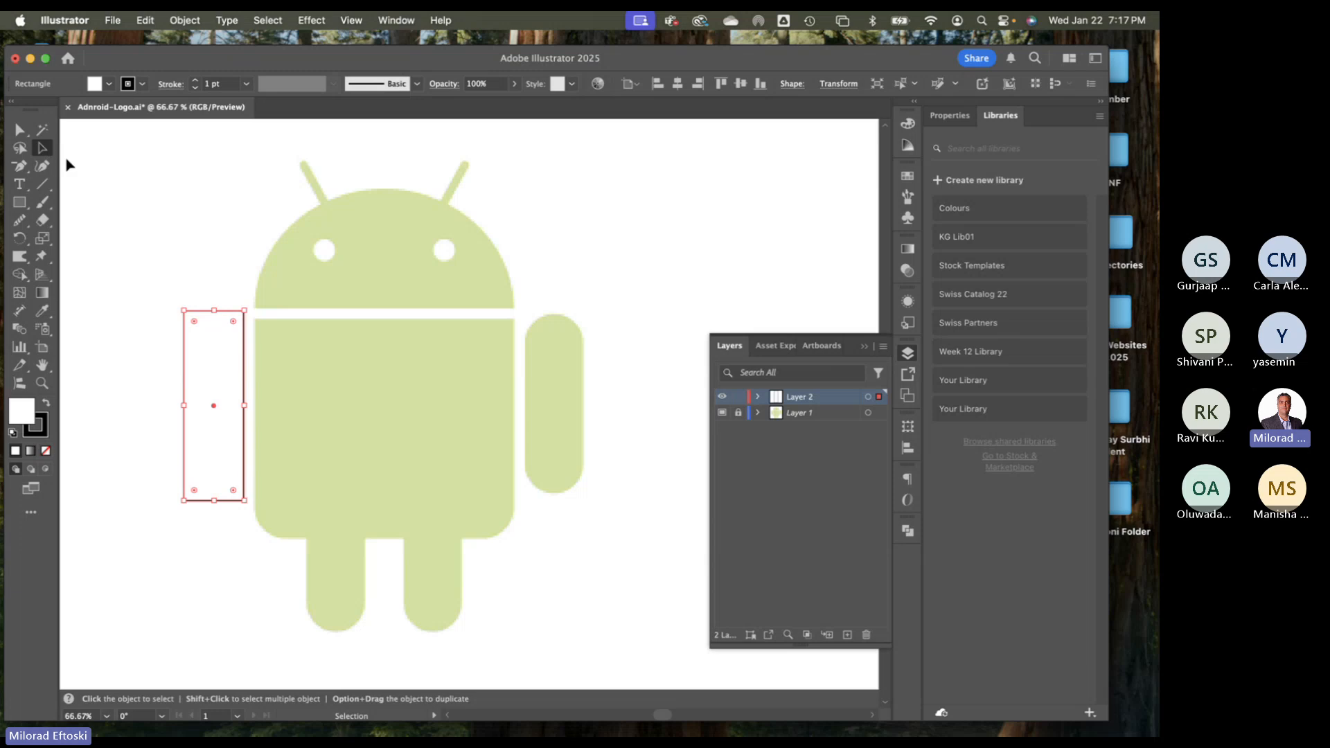
{"action": "left_click_drag", "start_coordinate": [216, 343], "coordinate": [215, 315]}
{"action": "mouse_move", "coordinate": [245, 499]}
{"action": "left_mouse_down"}
{"action": "mouse_move", "coordinate": [256, 512]}
{"action": "mouse_move", "coordinate": [244, 500]}
{"action": "left_mouse_up"}
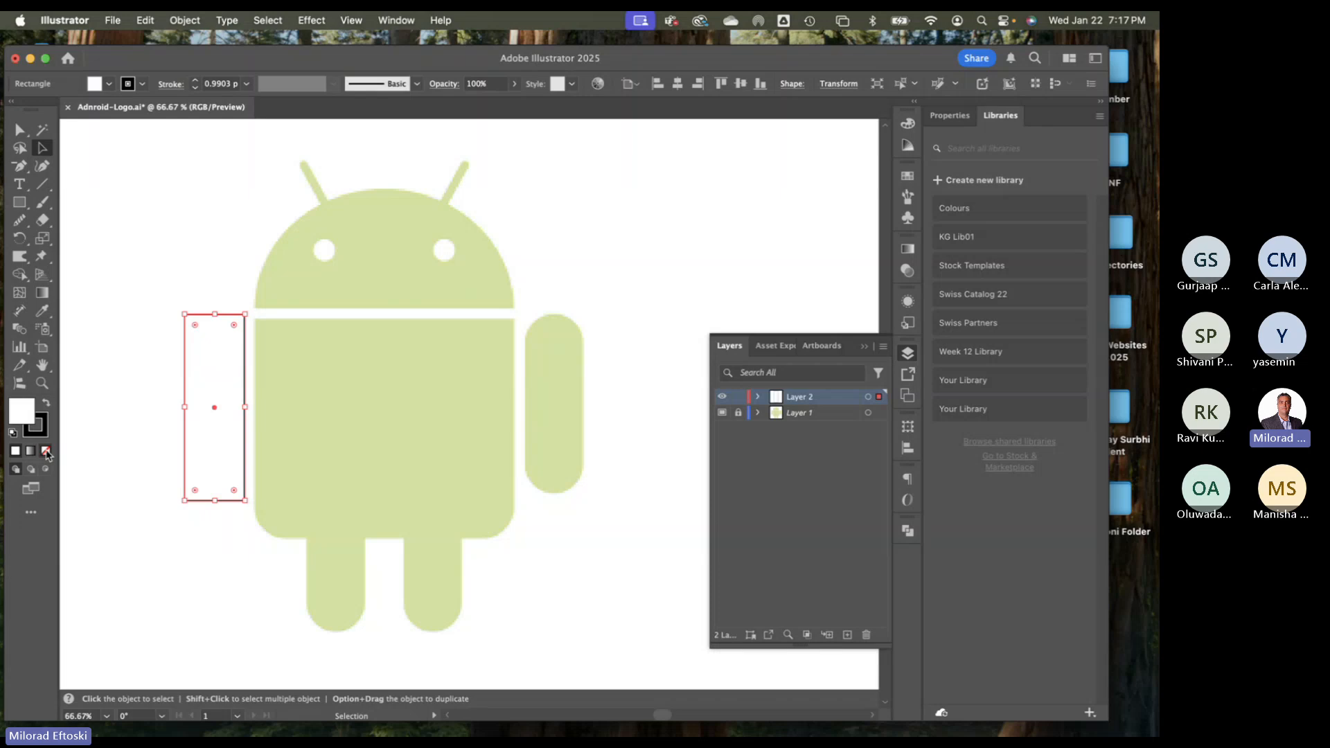
Remove the arm rectangle's fill, keeping only its black stroke, and nudge the rectangle slightly upward
{"action": "left_click", "coordinate": [47, 452]}
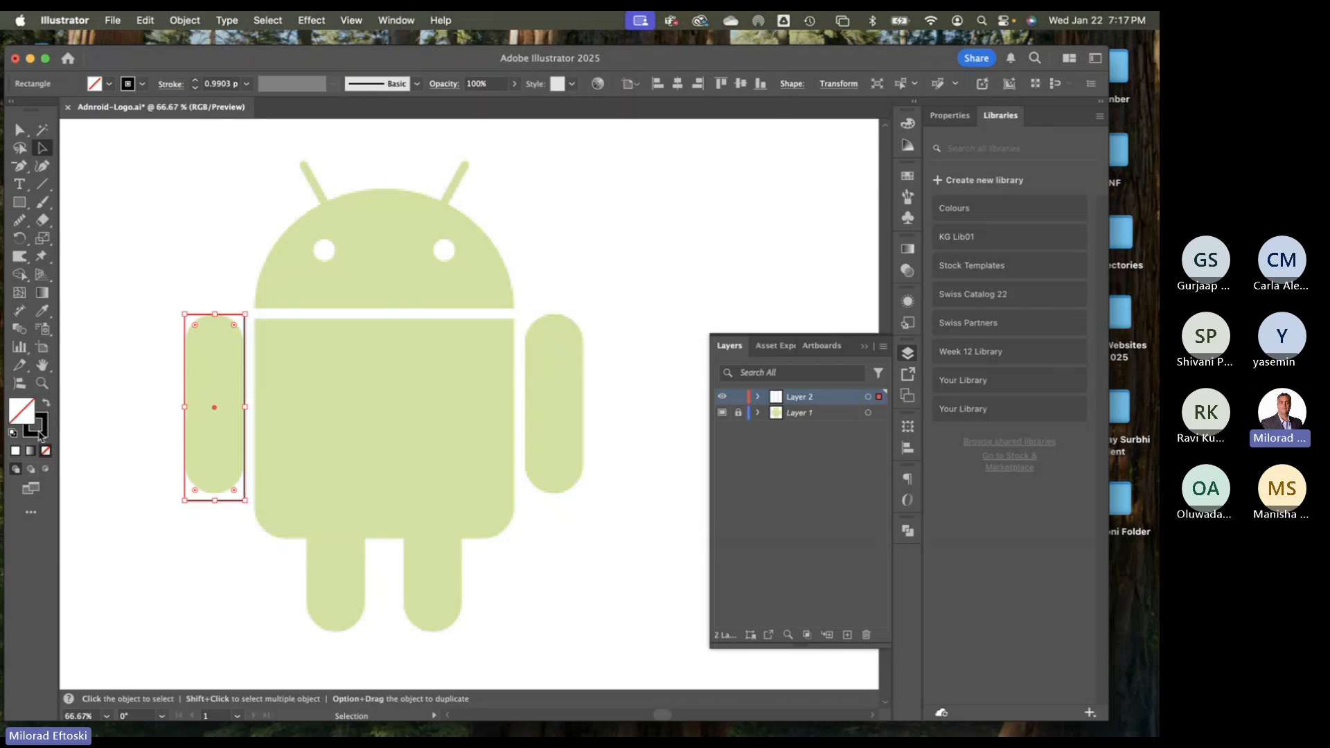
{"action": "left_click", "coordinate": [109, 429]}
{"action": "mouse_move", "coordinate": [244, 395]}
{"action": "left_mouse_down"}
{"action": "mouse_move", "coordinate": [212, 393]}
{"action": "mouse_move", "coordinate": [244, 393]}
{"action": "left_mouse_up"}
{"action": "left_click", "coordinate": [288, 384]}
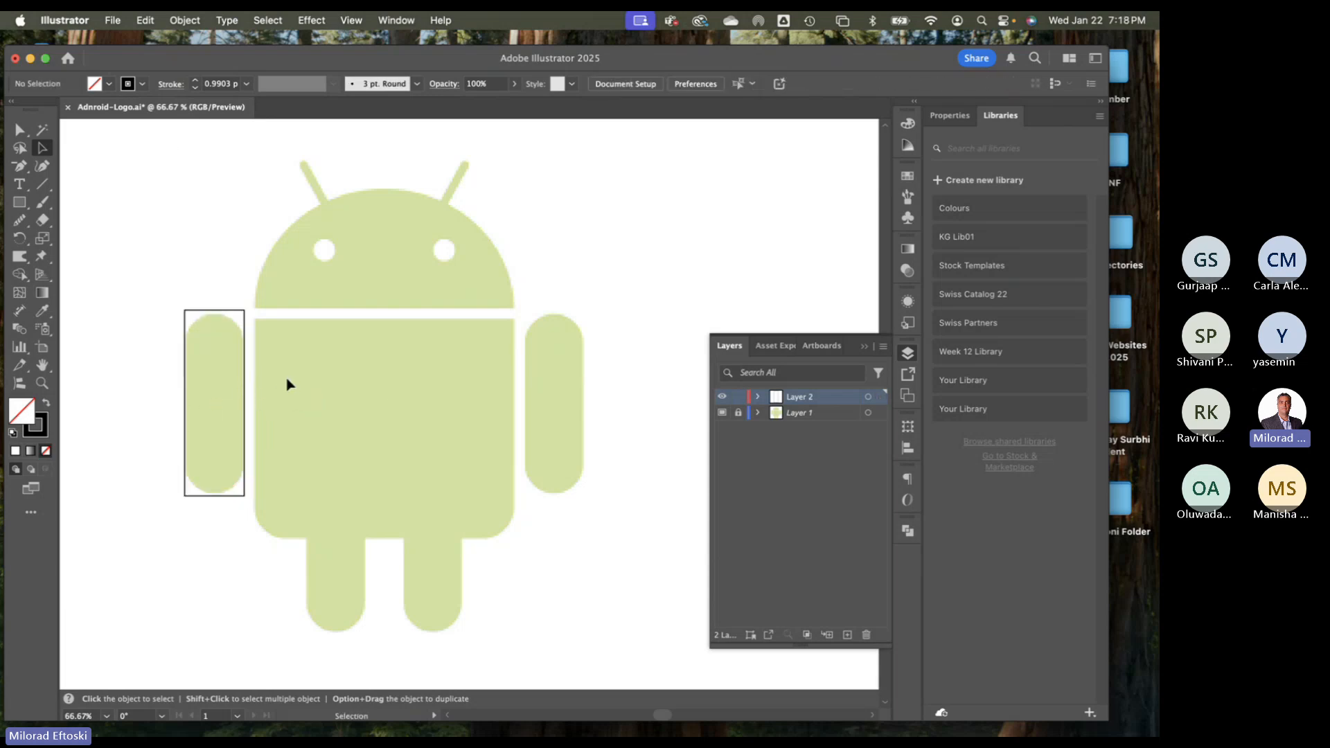
Fit the arm rectangle's upper and lower edges tightly to the ends of the template arm
{"action": "scroll", "coordinate": [167, 349], "scroll_direction": "up", "scroll_amount": 3}
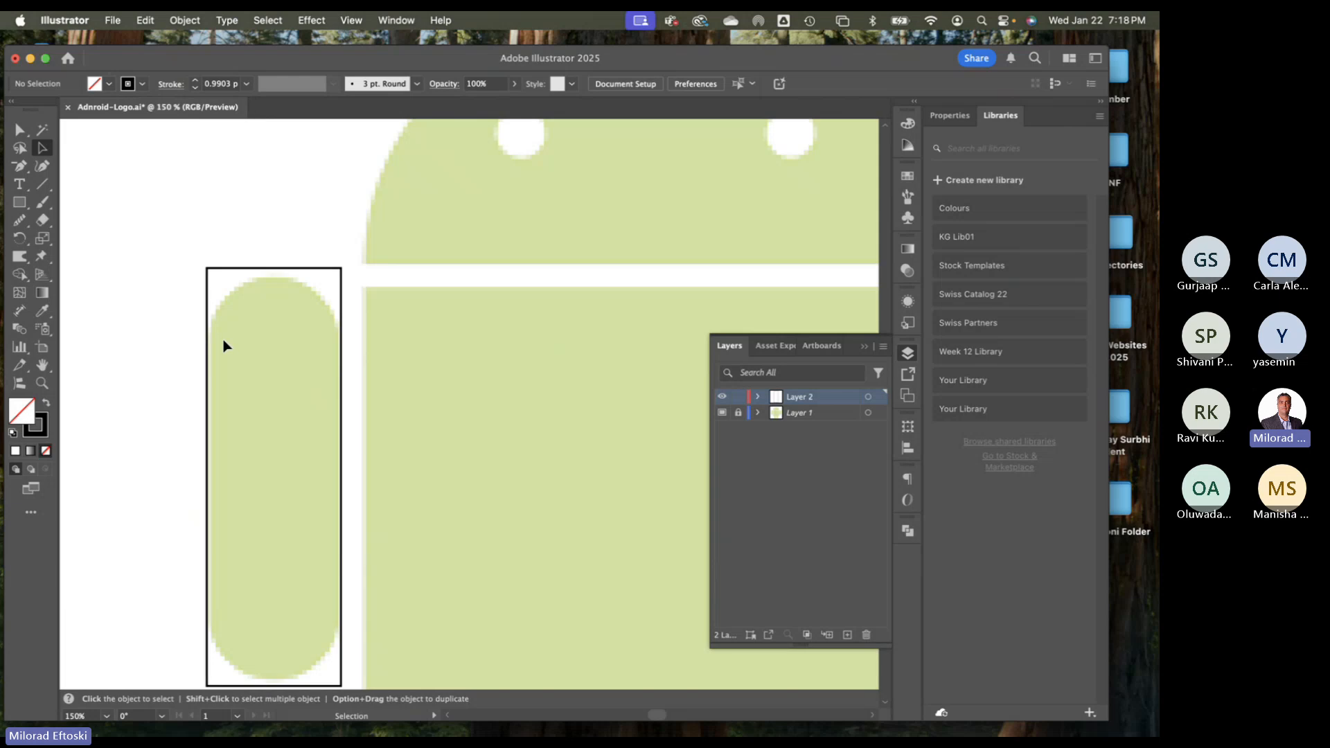
{"action": "left_click", "coordinate": [208, 355]}
{"action": "left_click_drag", "start_coordinate": [277, 267], "coordinate": [277, 278]}
{"action": "left_click", "coordinate": [373, 378]}
{"action": "scroll", "coordinate": [370, 379], "scroll_direction": "down", "scroll_amount": 1}
{"action": "scroll", "coordinate": [369, 379], "scroll_direction": "down", "scroll_amount": 1}
{"action": "left_click", "coordinate": [297, 621]}
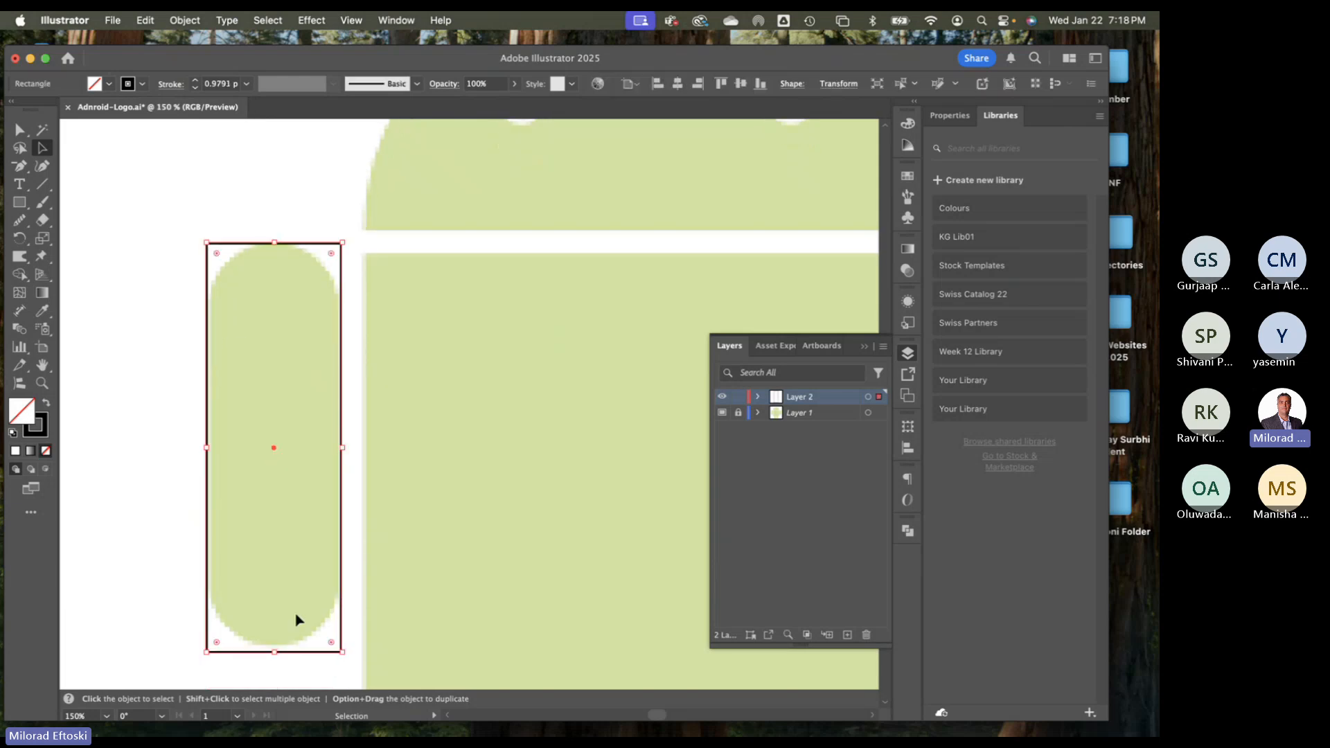
{"action": "left_click_drag", "start_coordinate": [276, 646], "coordinate": [276, 648]}
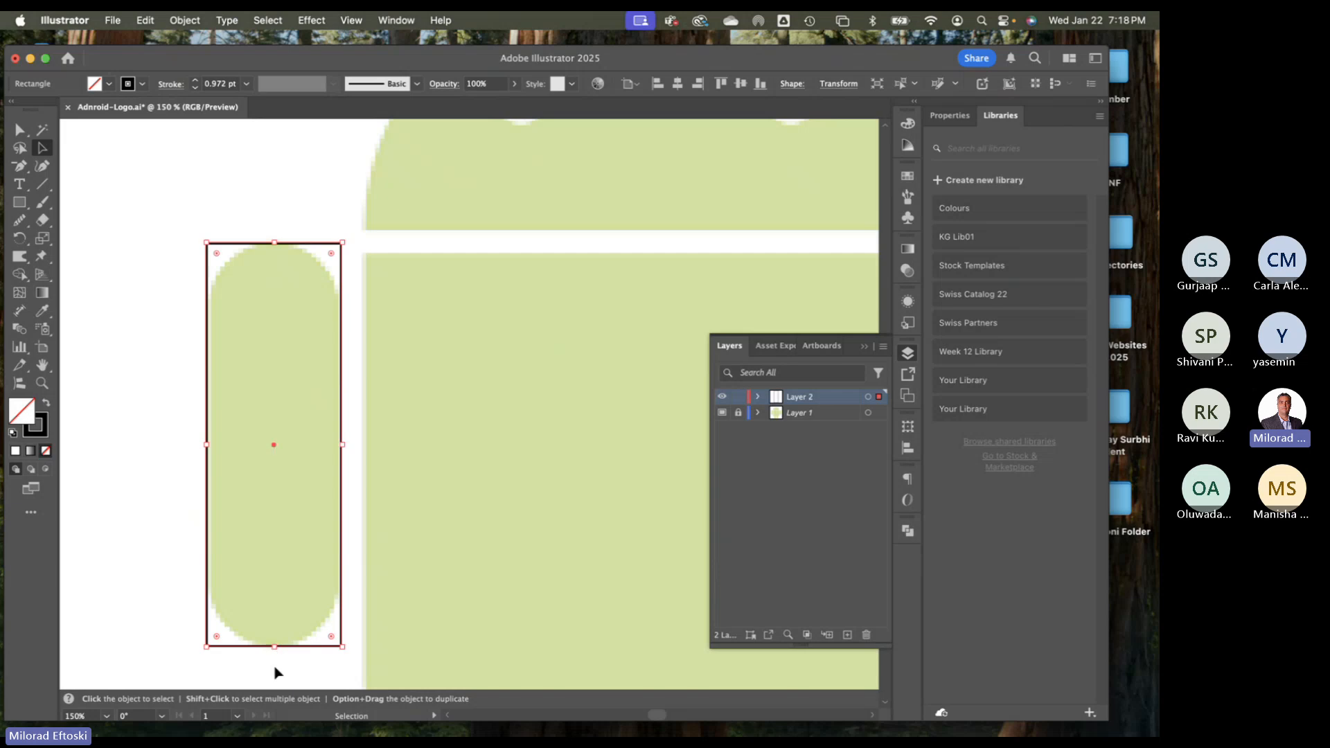
{"action": "left_click", "coordinate": [146, 599]}
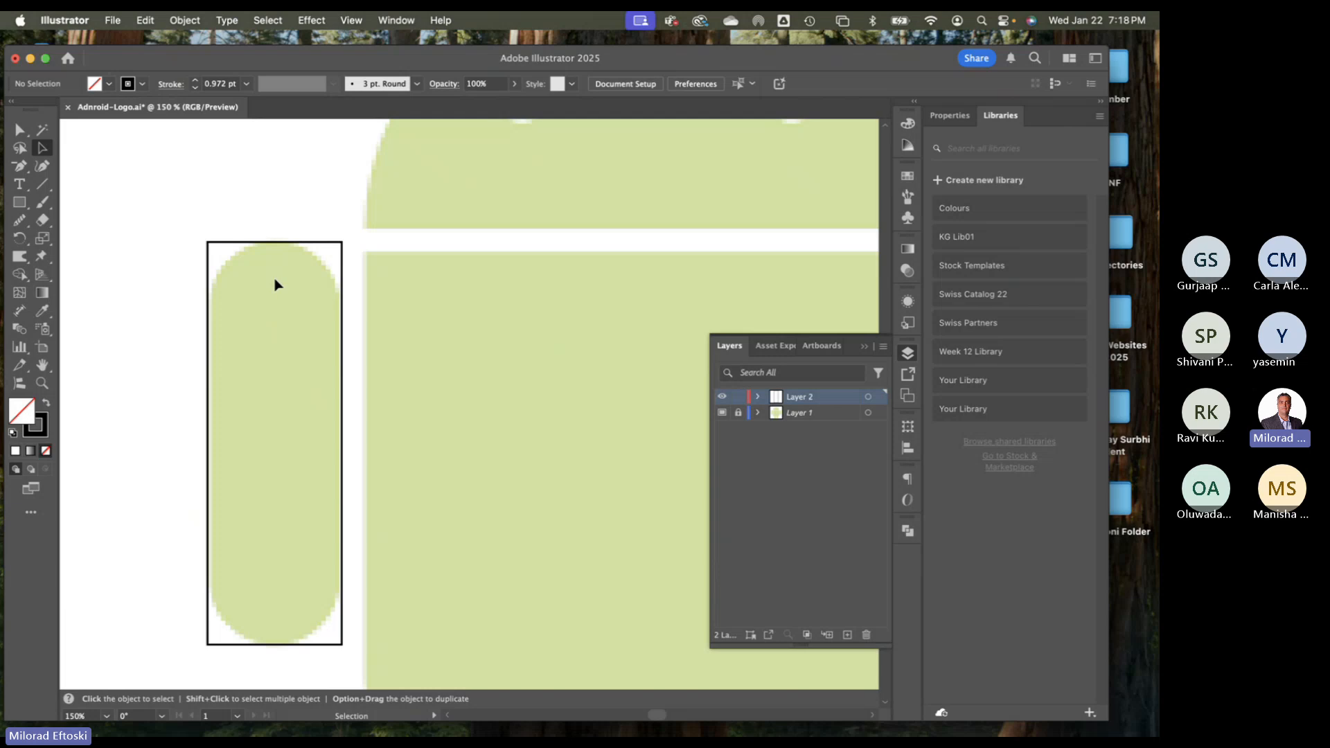
Fully round the arm rectangle's corners to match the curved ends of the template arm
{"action": "left_click", "coordinate": [274, 243]}
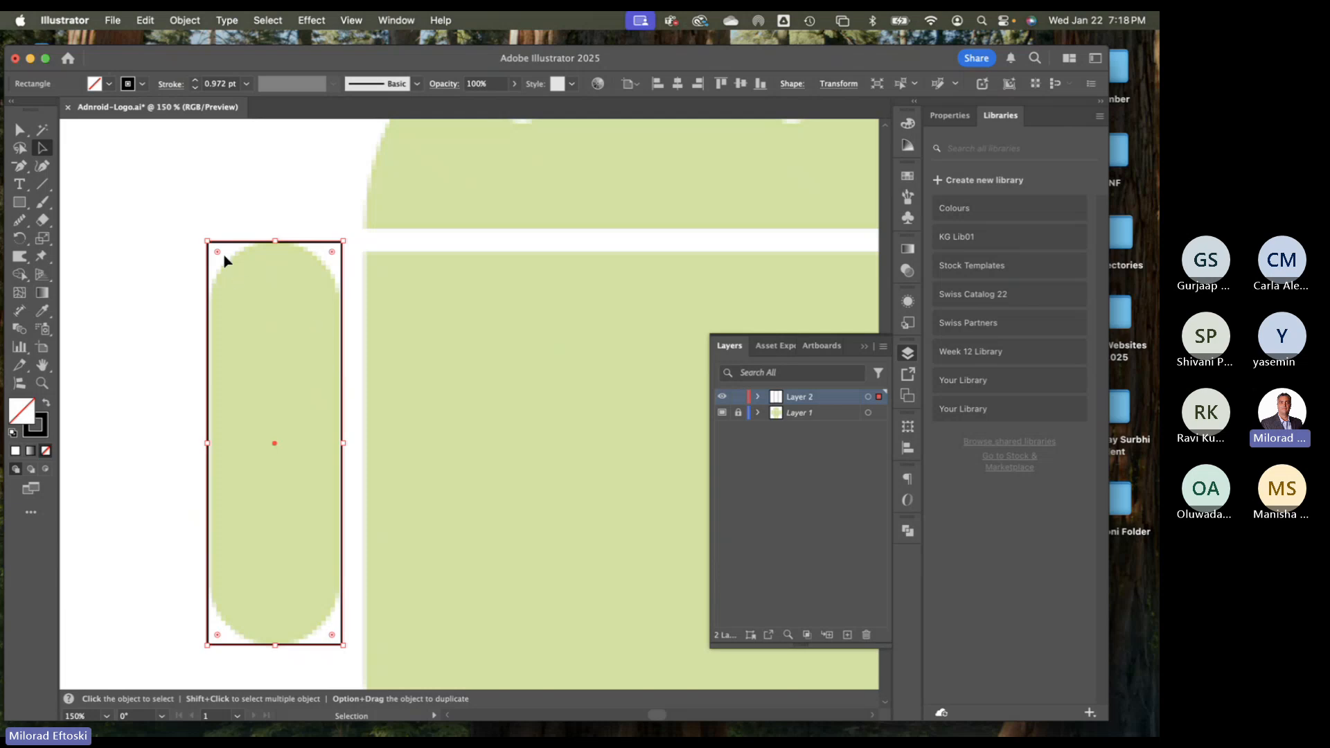
{"action": "left_click_drag", "start_coordinate": [218, 255], "coordinate": [288, 338]}
{"action": "left_click", "coordinate": [374, 365]}
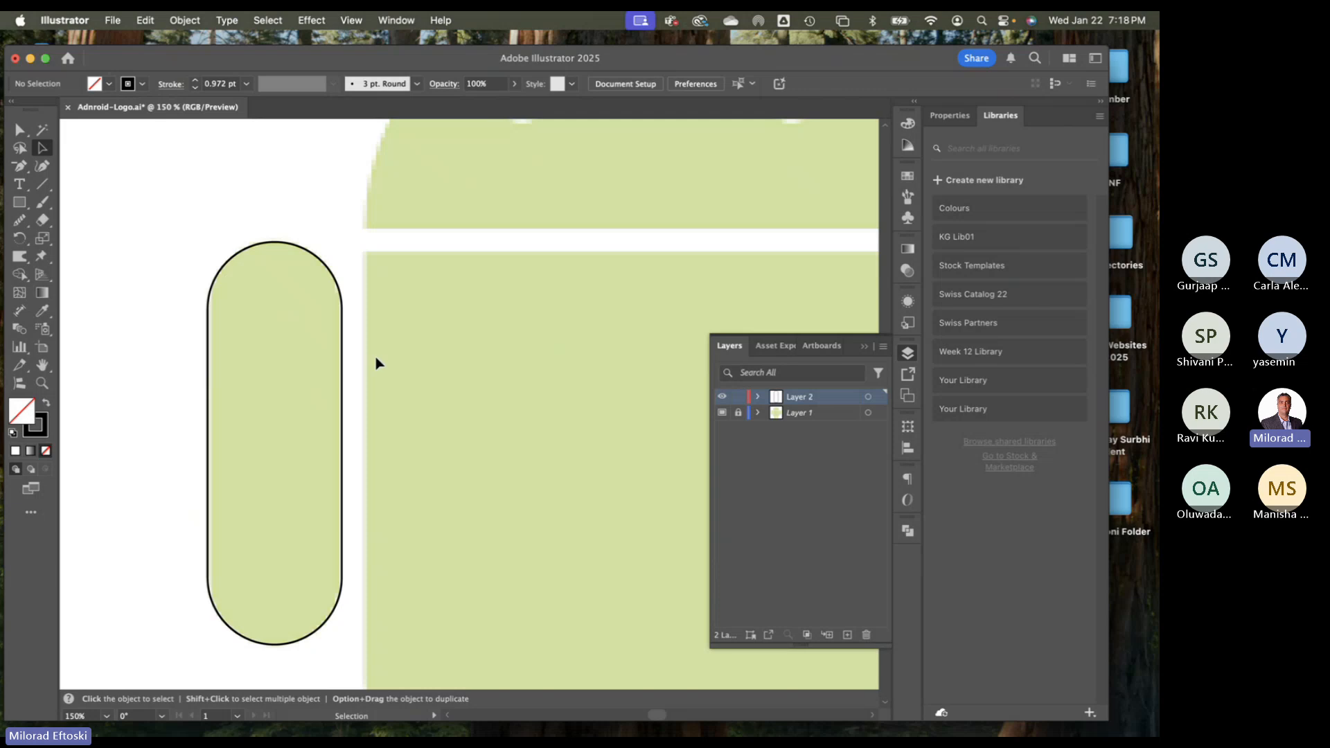
Duplicate the rounded arm shape onto the Android's right arm and both legs
{"action": "key", "text": "super+minus"}
{"action": "key", "text": "super+minus"}
{"action": "key", "text": "super+minus"}
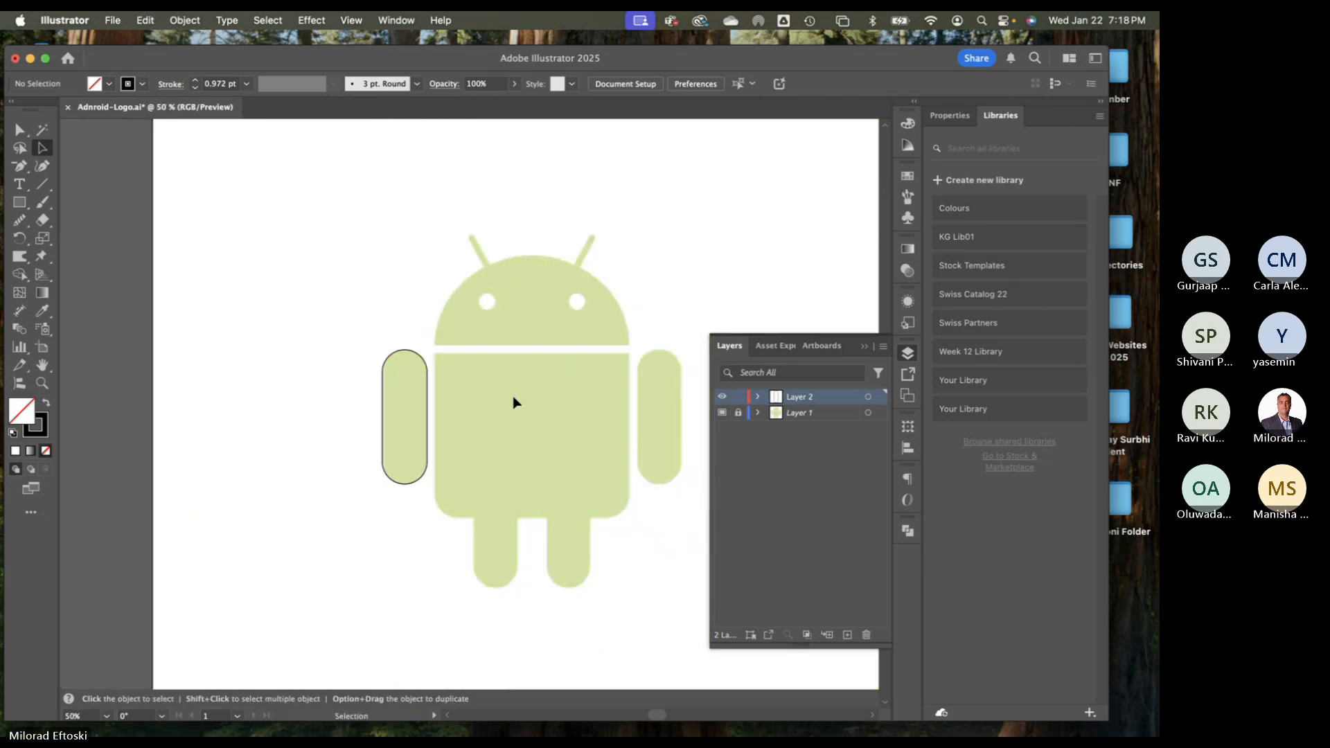
{"action": "left_click_drag", "start_coordinate": [525, 397], "coordinate": [406, 380]}
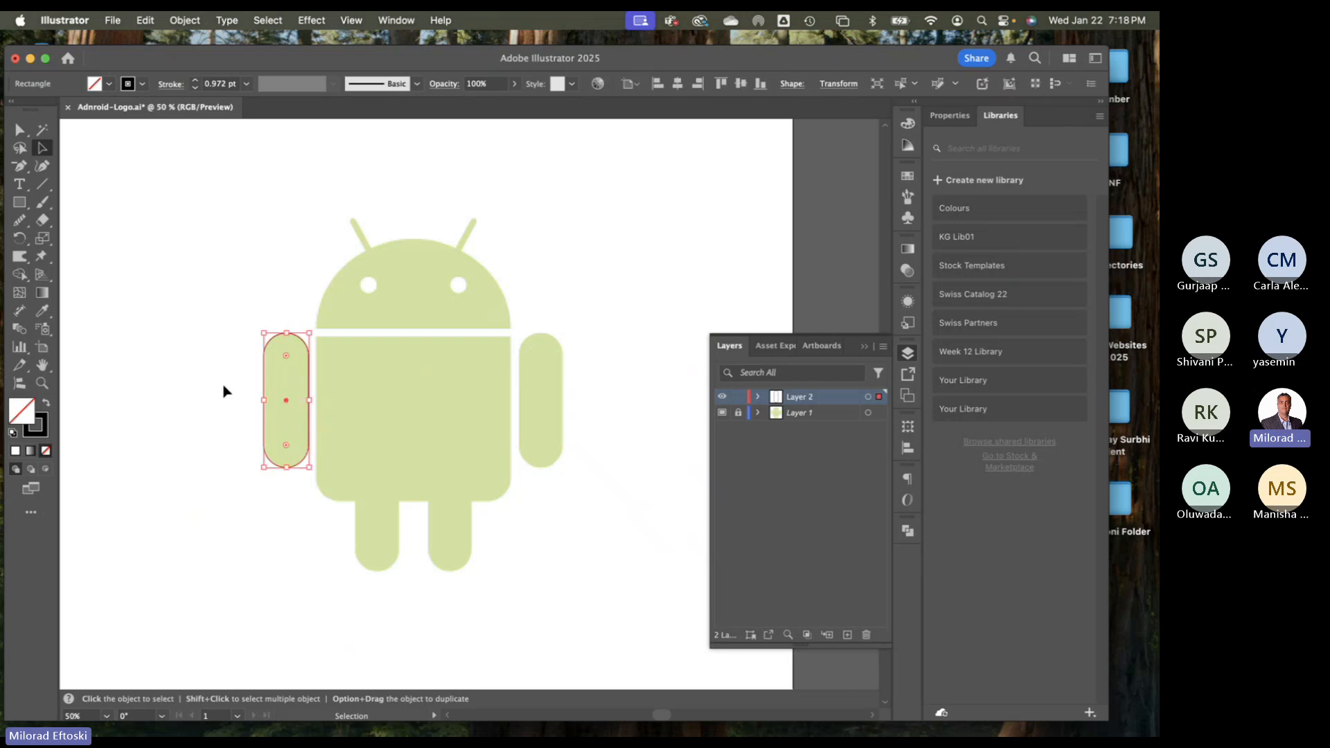
{"action": "left_click", "coordinate": [288, 406]}
{"action": "left_click_drag", "start_coordinate": [287, 404], "coordinate": [541, 406]}
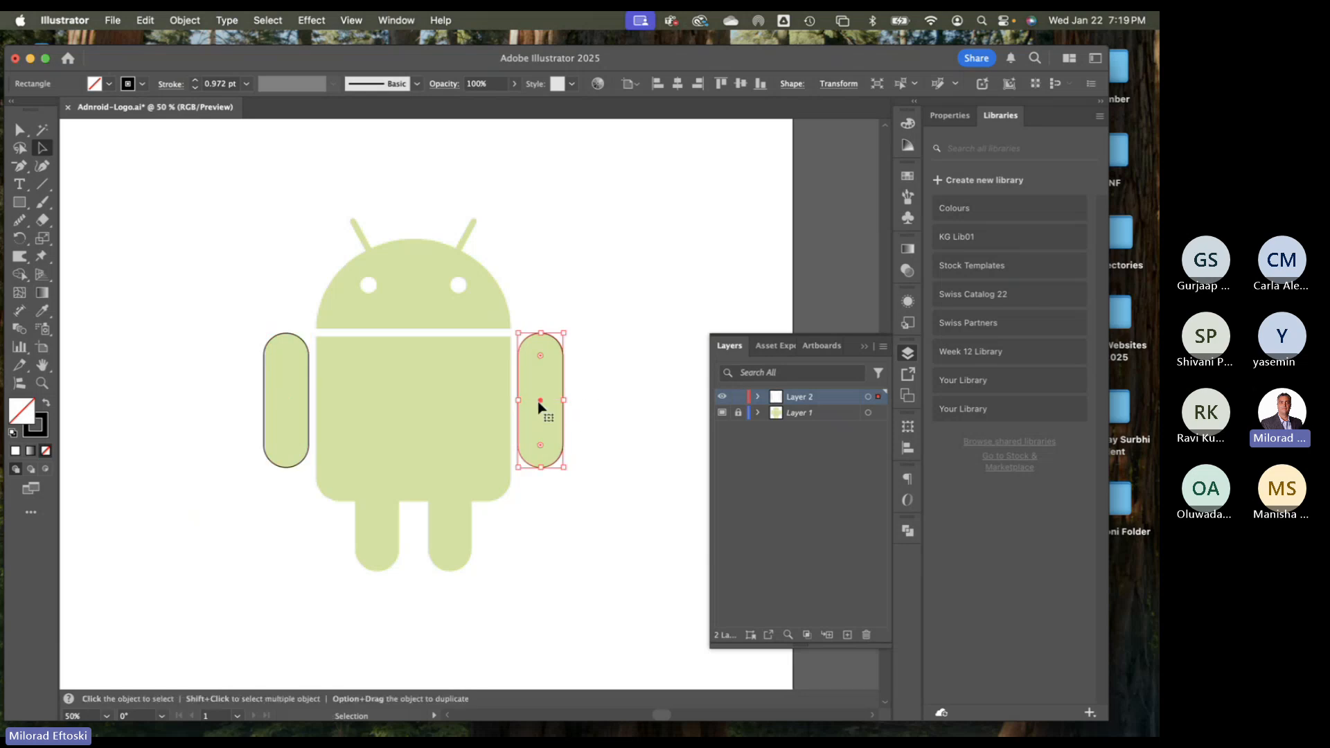
{"action": "left_click_drag", "start_coordinate": [541, 406], "coordinate": [379, 505]}
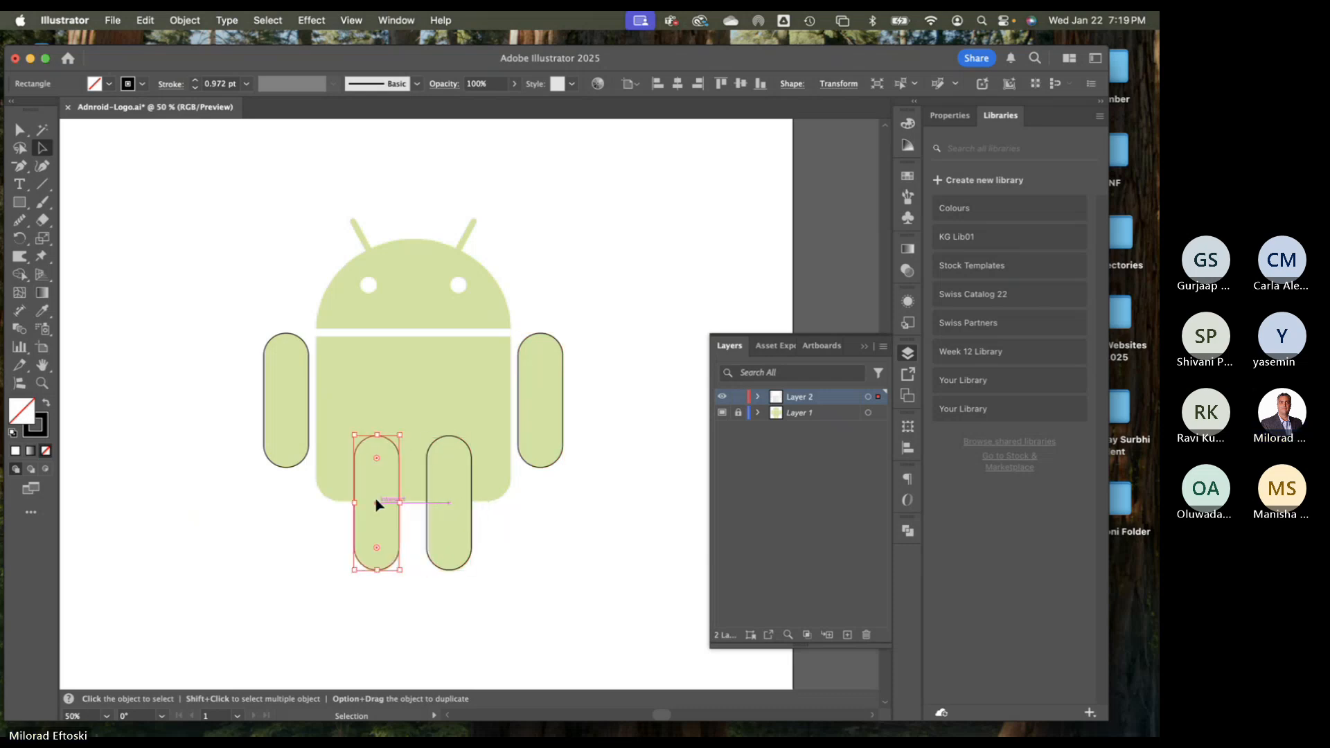
{"action": "left_click", "coordinate": [284, 539]}
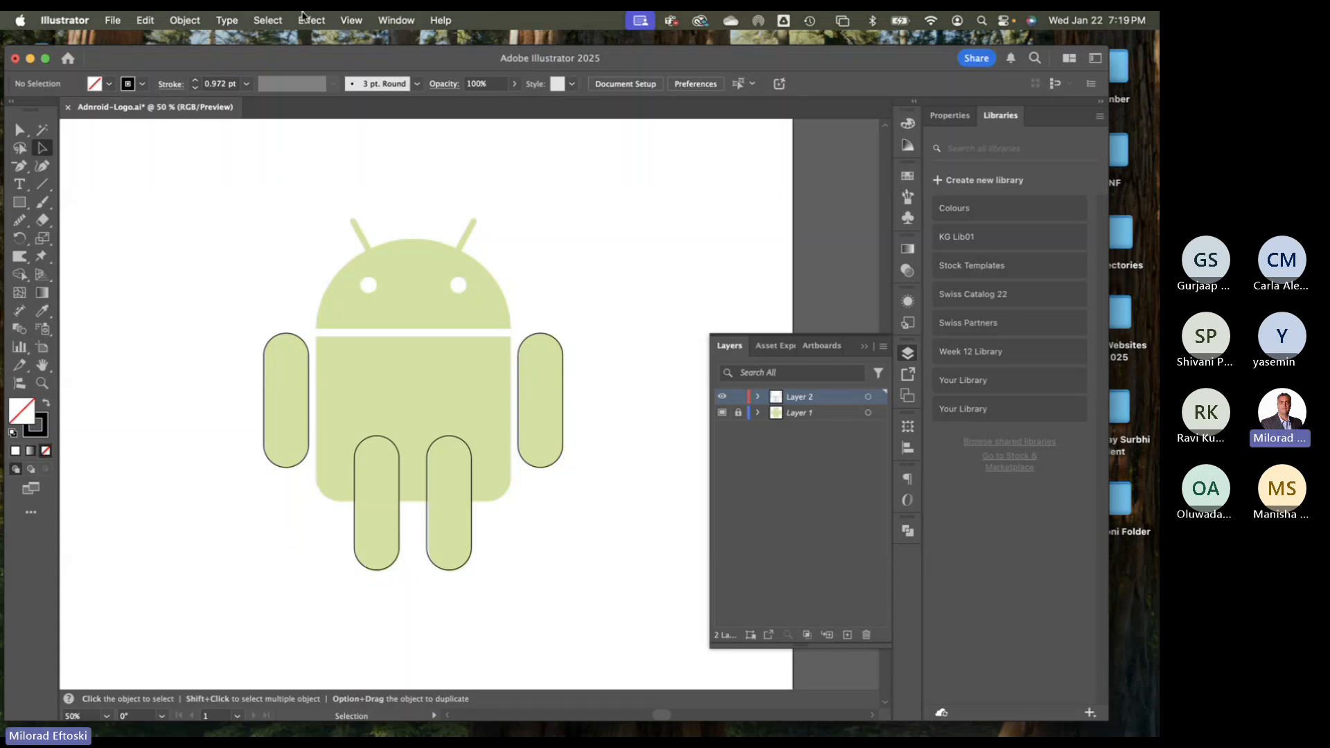
Compare the traced arm and leg shapes in Outline and Preview modes, ending in Preview mode
{"action": "left_click", "coordinate": [355, 19]}
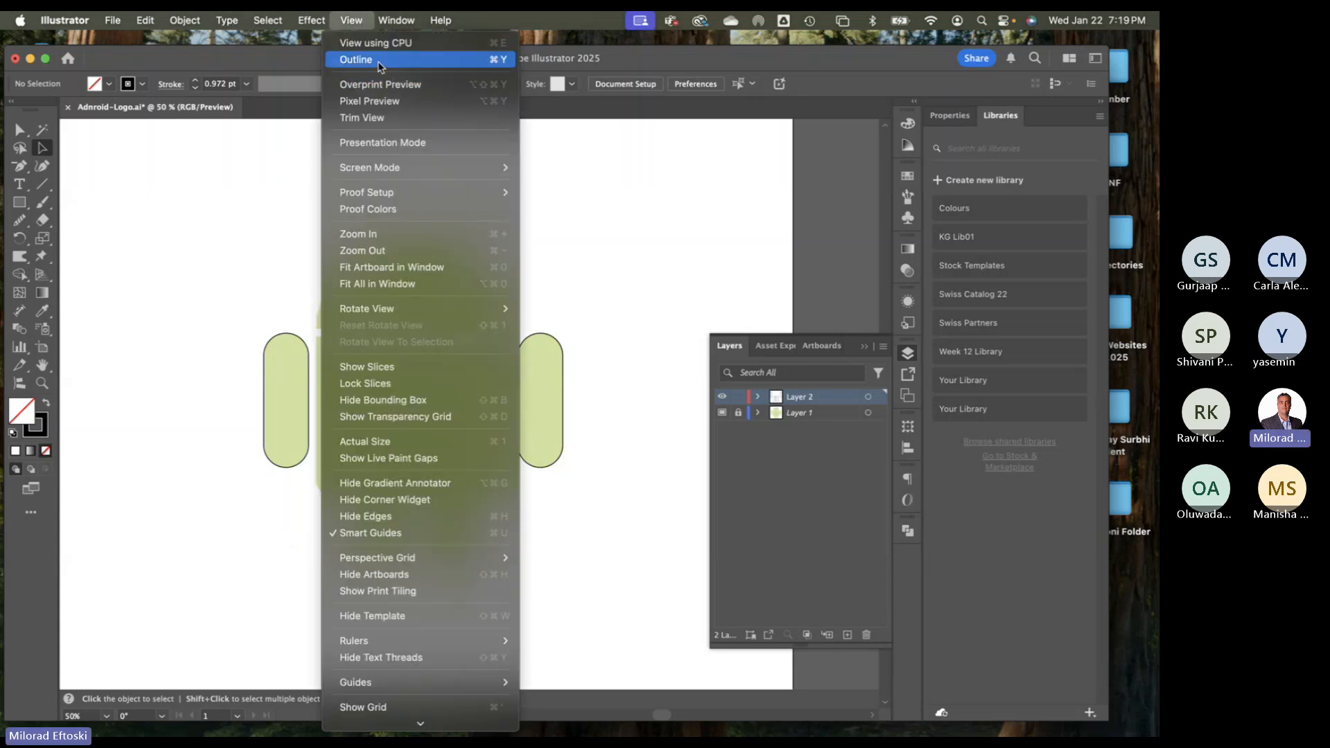
{"action": "left_click", "coordinate": [380, 65]}
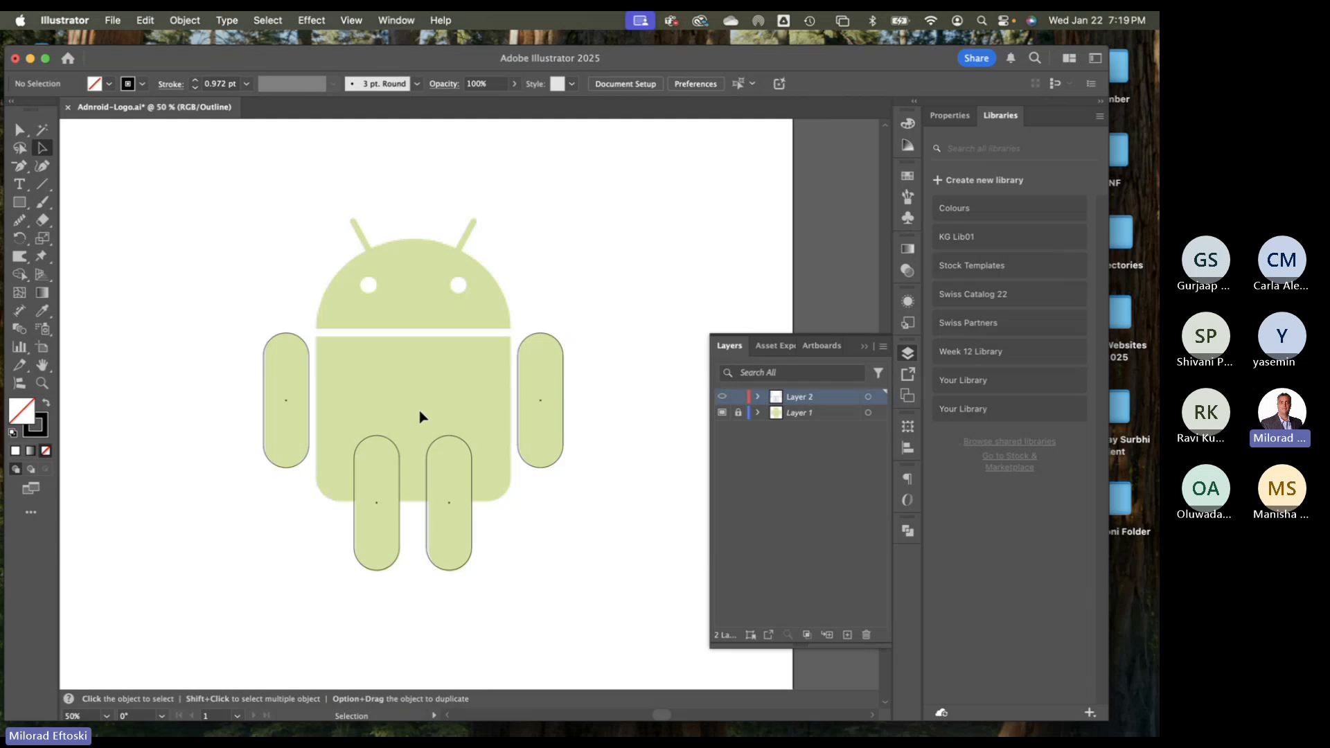
{"action": "key", "text": "super+y"}
{"action": "key", "text": "a"}
{"action": "key", "text": "v"}
{"action": "key", "text": "super+y"}
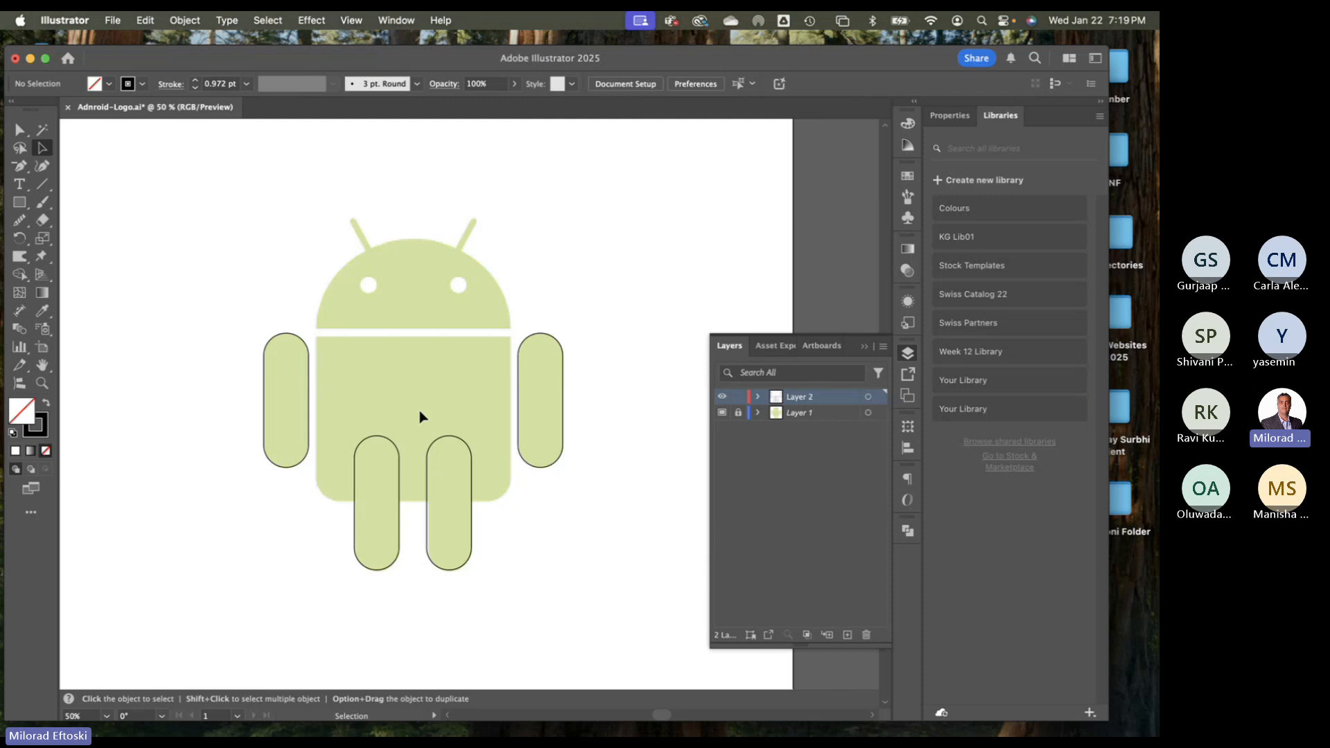
{"action": "left_click", "coordinate": [350, 20]}
{"action": "left_click", "coordinate": [368, 61]}
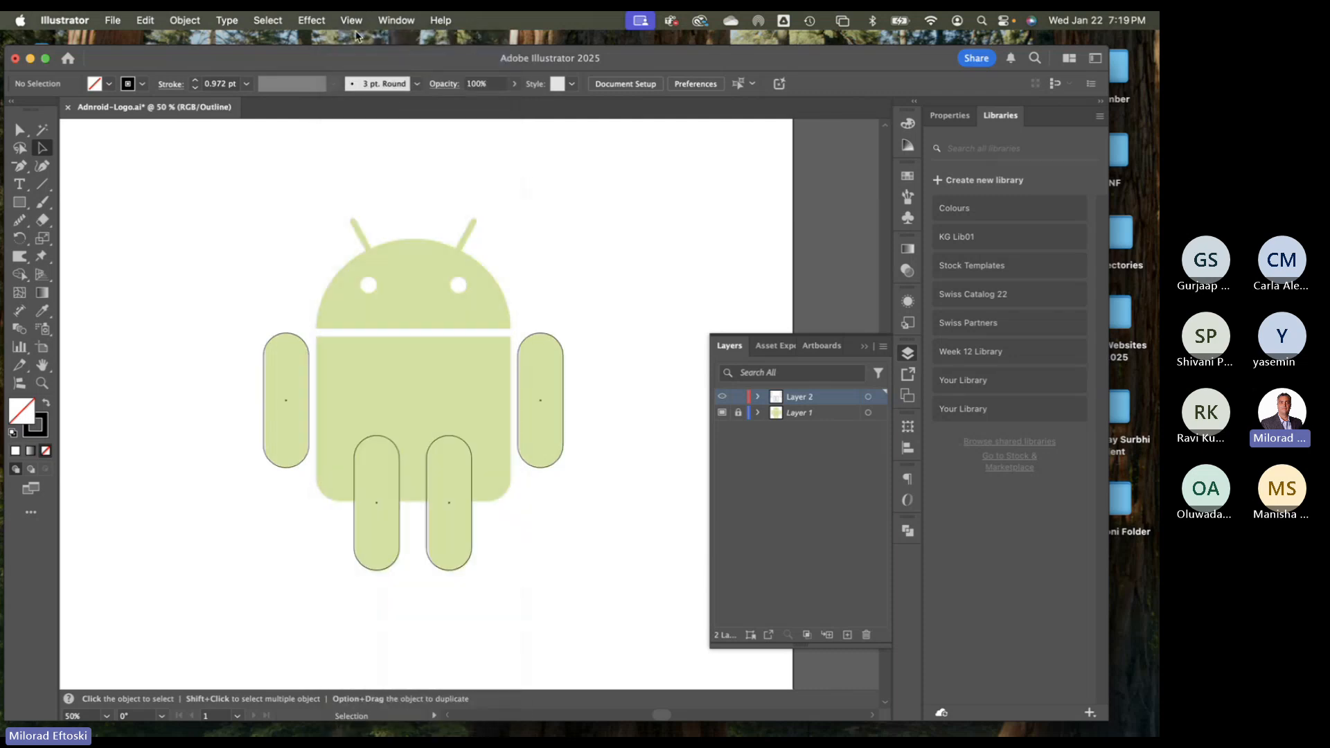
{"action": "left_click", "coordinate": [352, 20]}
{"action": "left_click", "coordinate": [369, 61]}
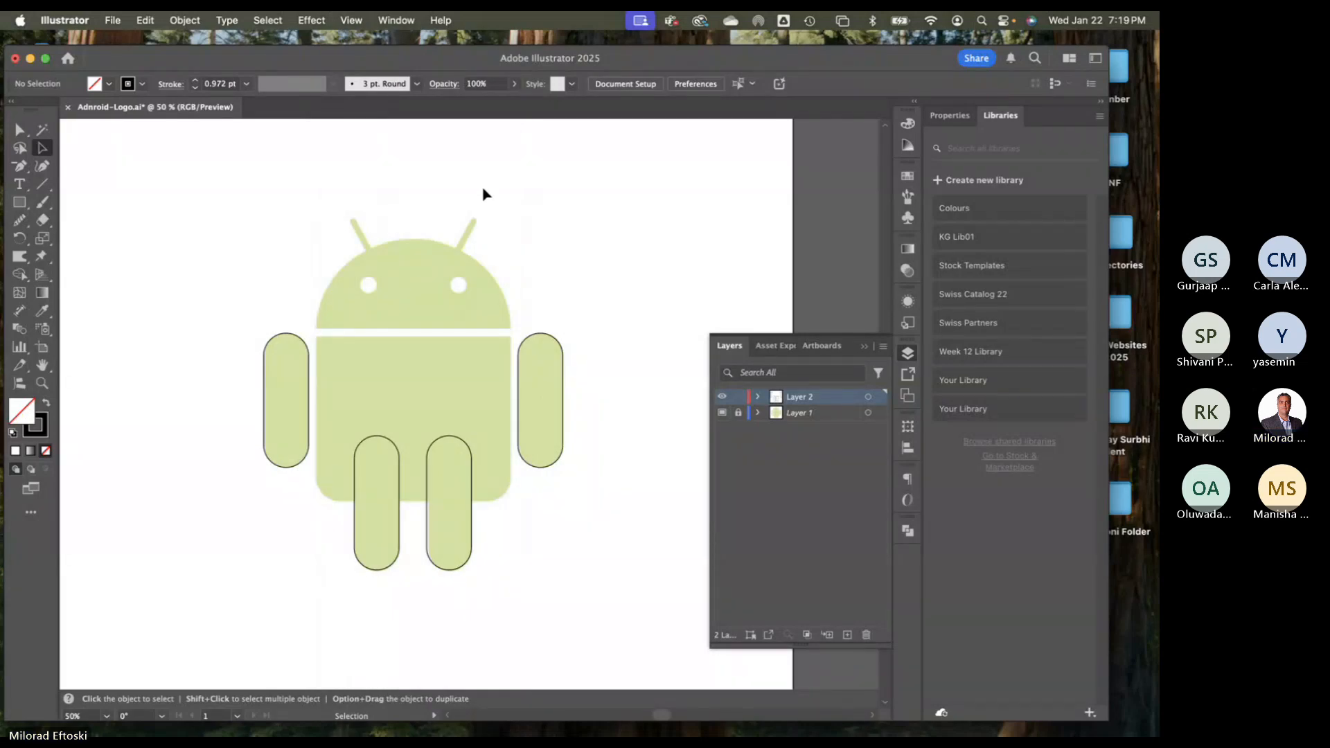
Draw a rectangle over the Android's body and, with Smart Guides turned off, fit its lower edge to the template
{"action": "left_click", "coordinate": [19, 203]}
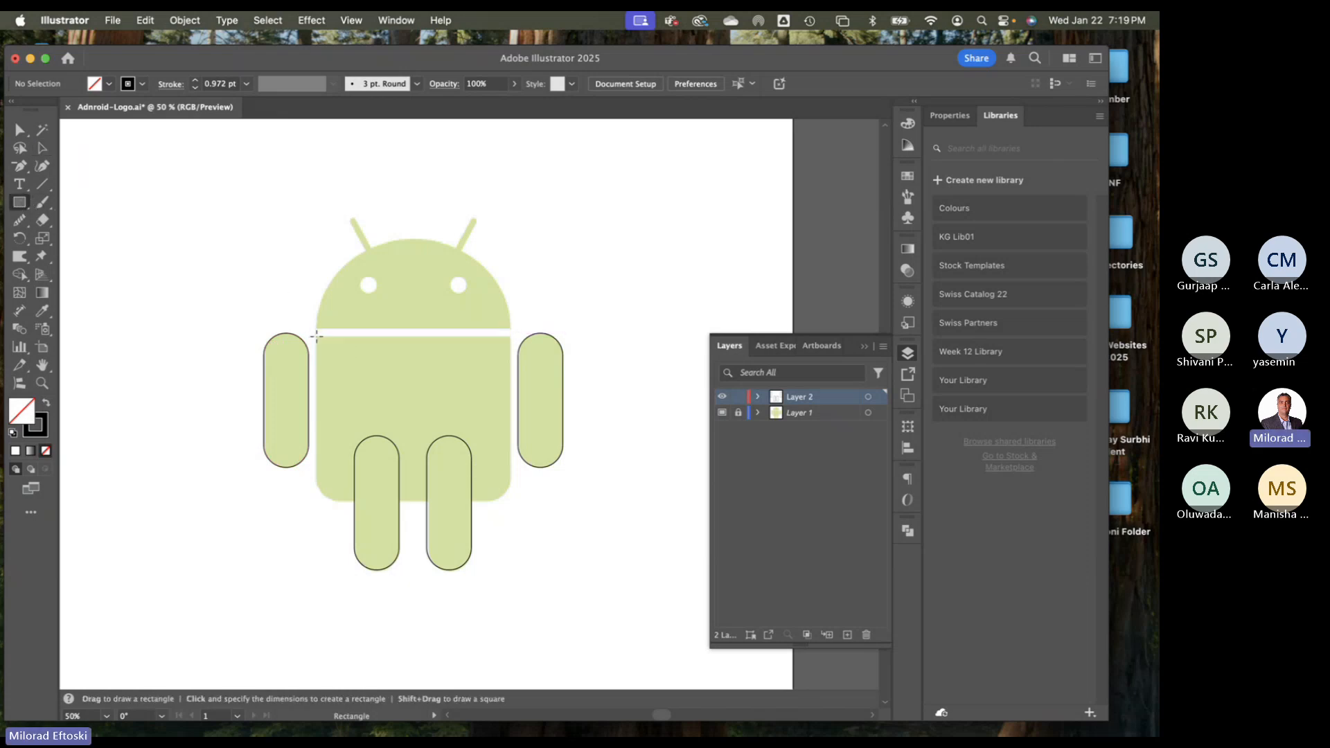
{"action": "left_click_drag", "start_coordinate": [316, 336], "coordinate": [511, 499]}
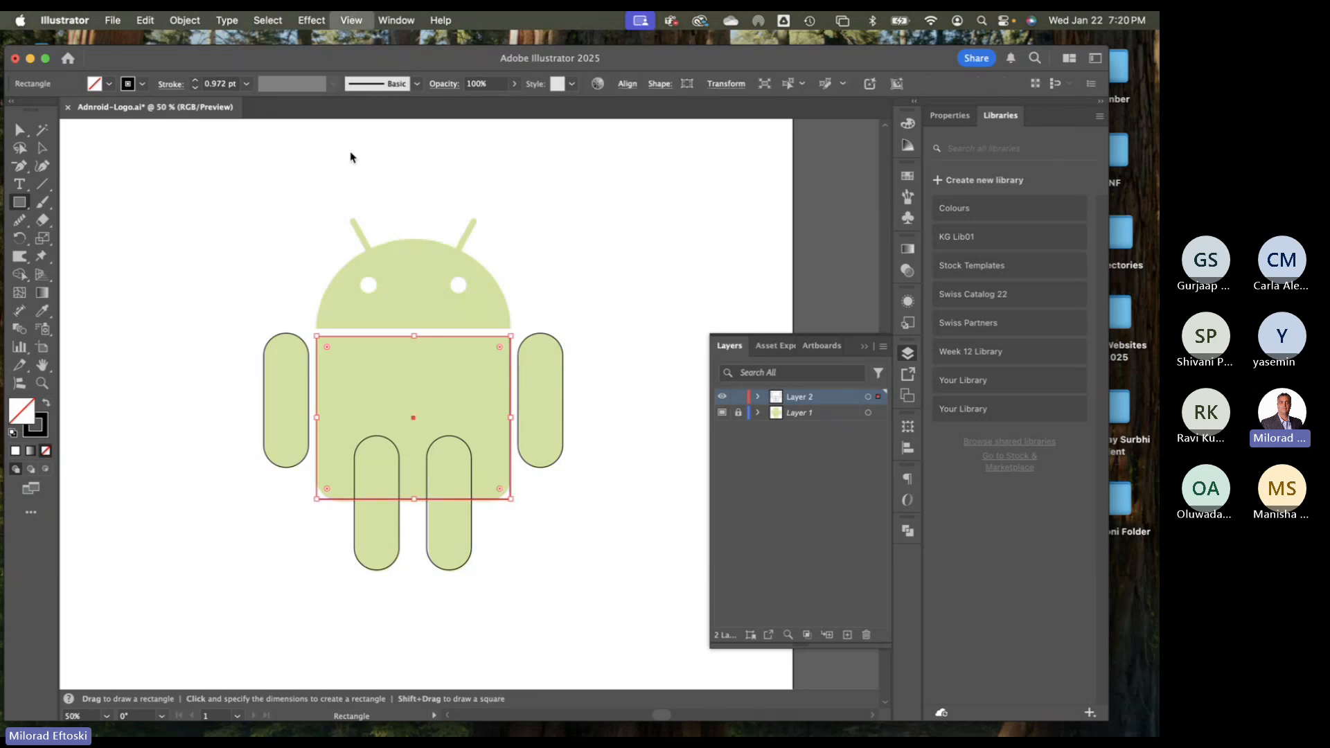
{"action": "left_click", "coordinate": [351, 20]}
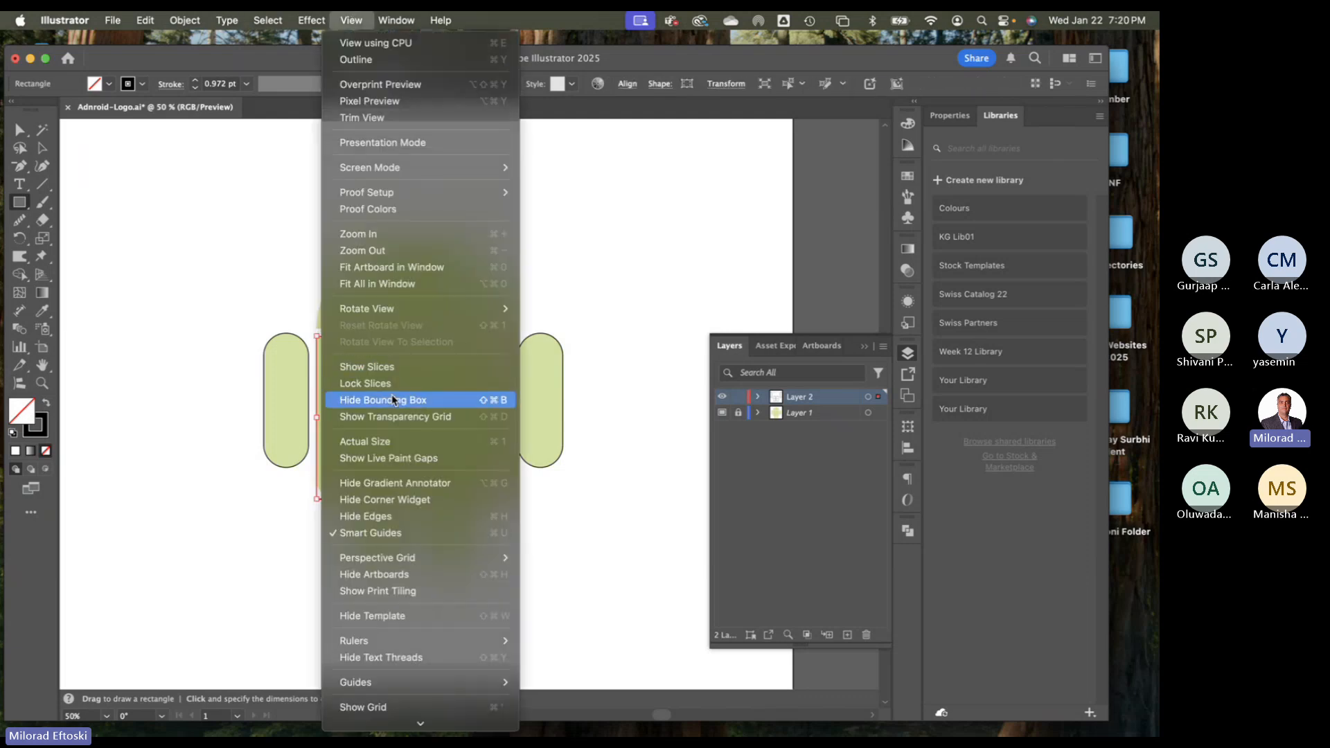
{"action": "left_click", "coordinate": [403, 538]}
{"action": "mouse_move", "coordinate": [415, 501]}
{"action": "left_mouse_down"}
{"action": "mouse_move", "coordinate": [415, 487]}
{"action": "mouse_move", "coordinate": [416, 501]}
{"action": "left_mouse_up"}
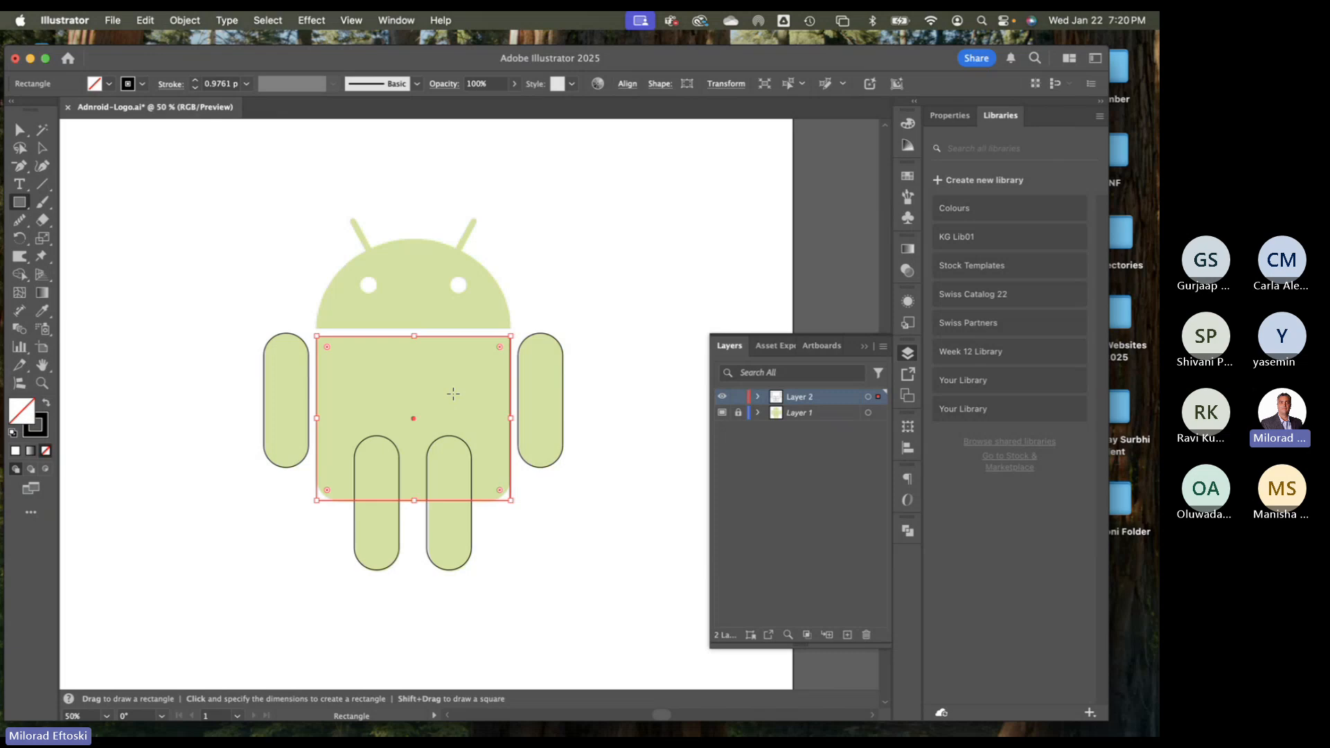
{"action": "key", "text": "super+equal"}
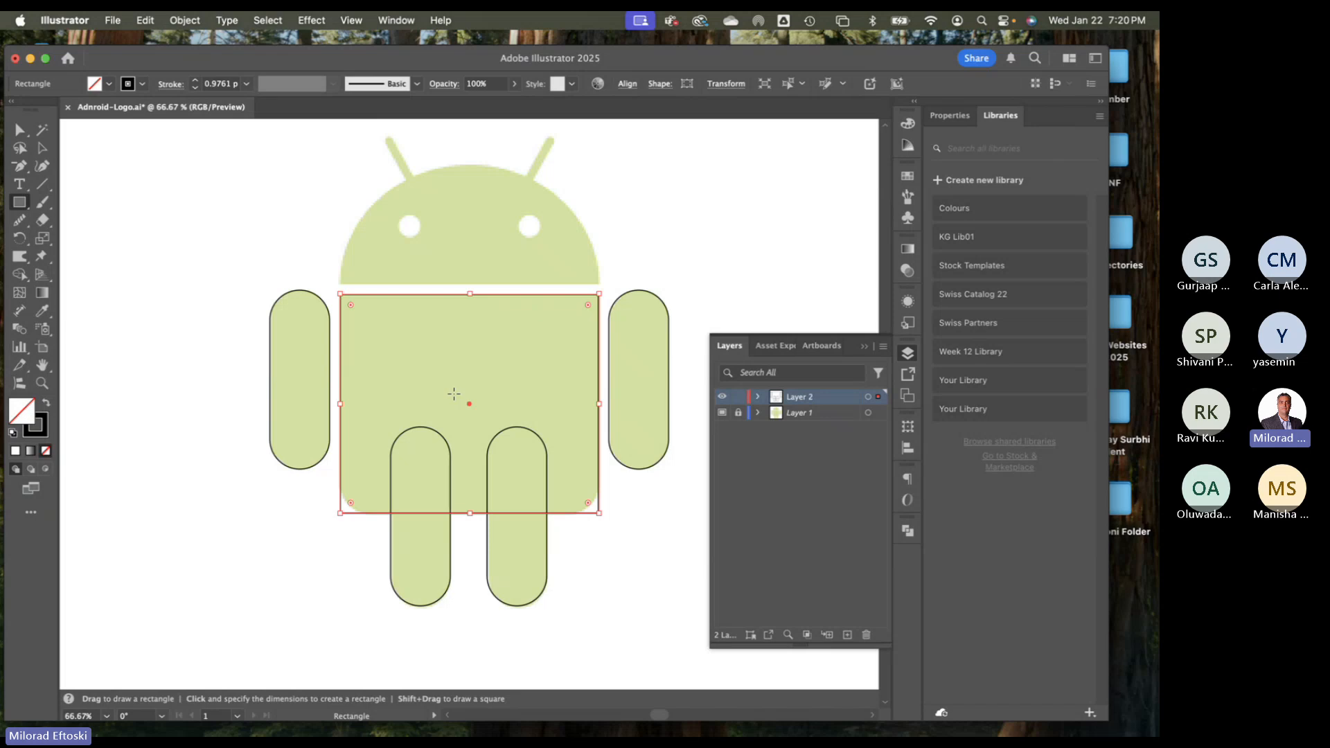
{"action": "left_click_drag", "start_coordinate": [563, 361], "coordinate": [453, 364]}
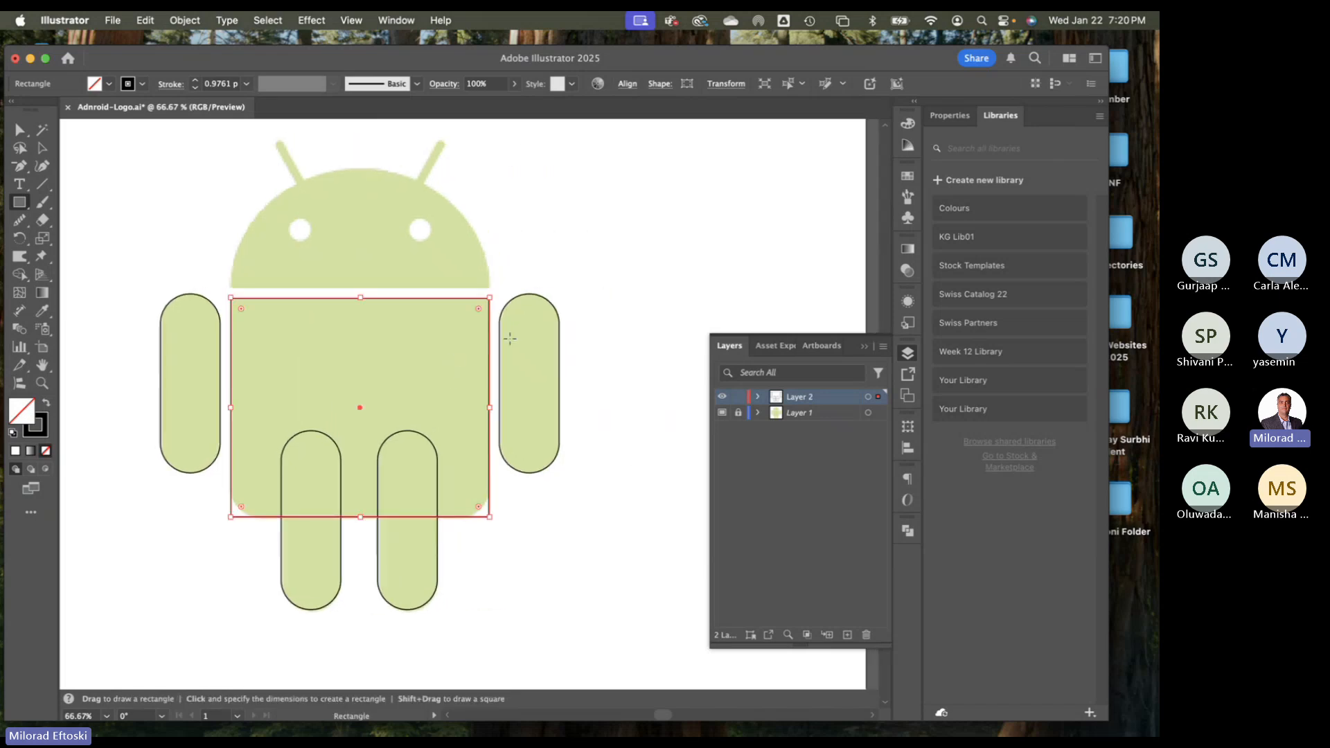
{"action": "left_click", "coordinate": [363, 19]}
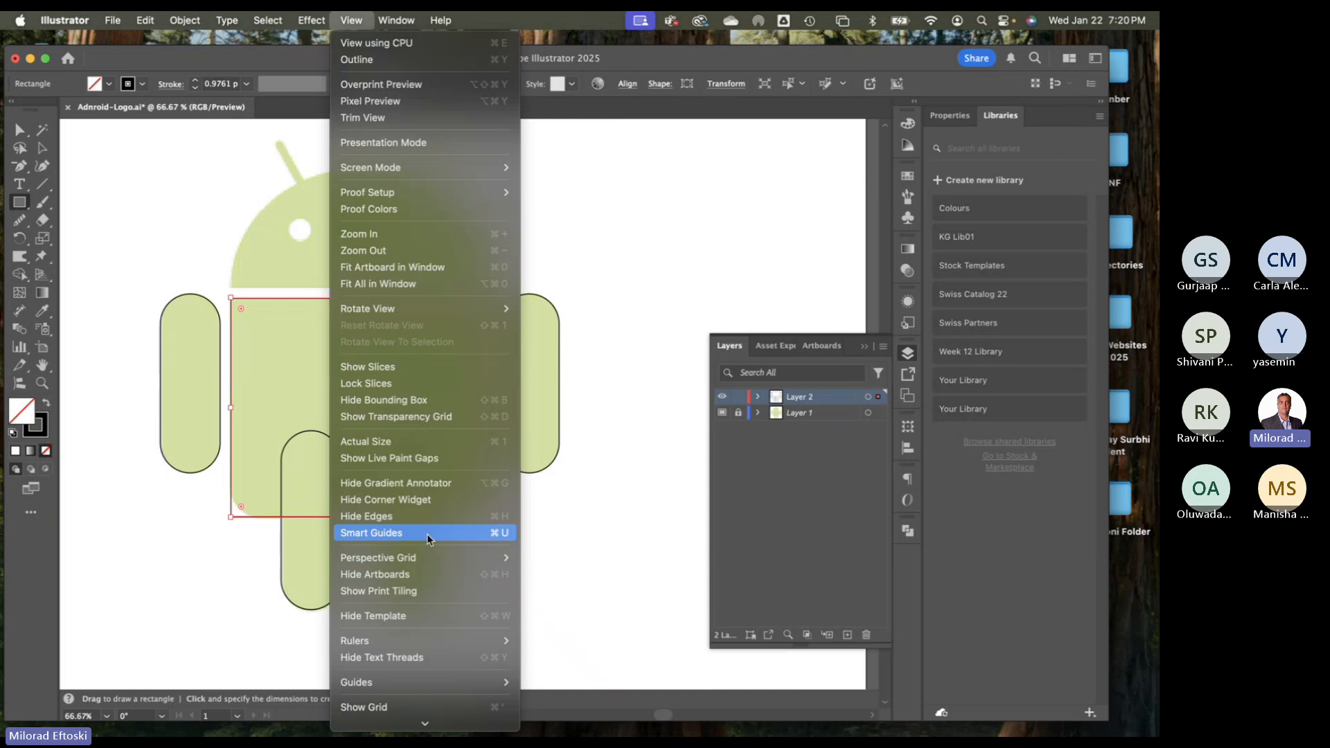
{"action": "mouse_move", "coordinate": [436, 690]}
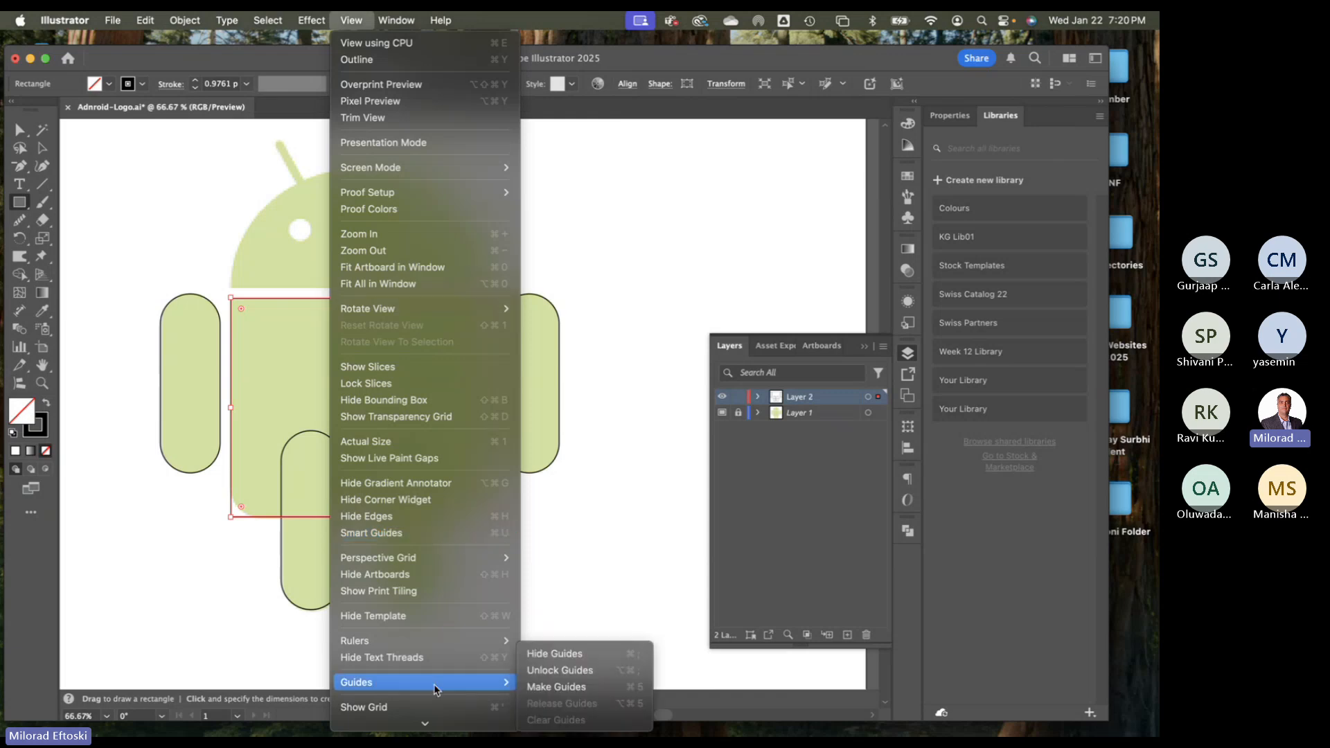
{"action": "left_click", "coordinate": [574, 560]}
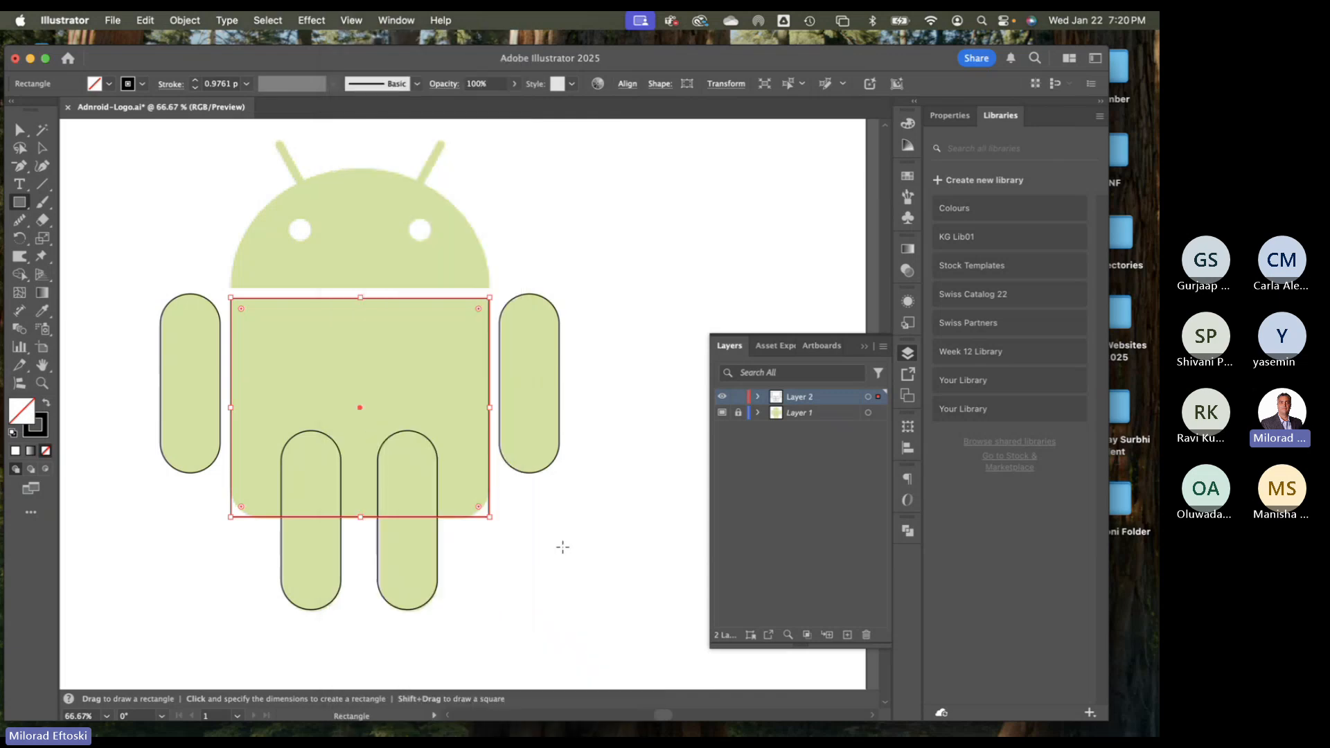
Try rounding all four corners of the body rectangle at once, and undo the rounding
{"action": "left_click", "coordinate": [42, 147]}
{"action": "left_click", "coordinate": [81, 157]}
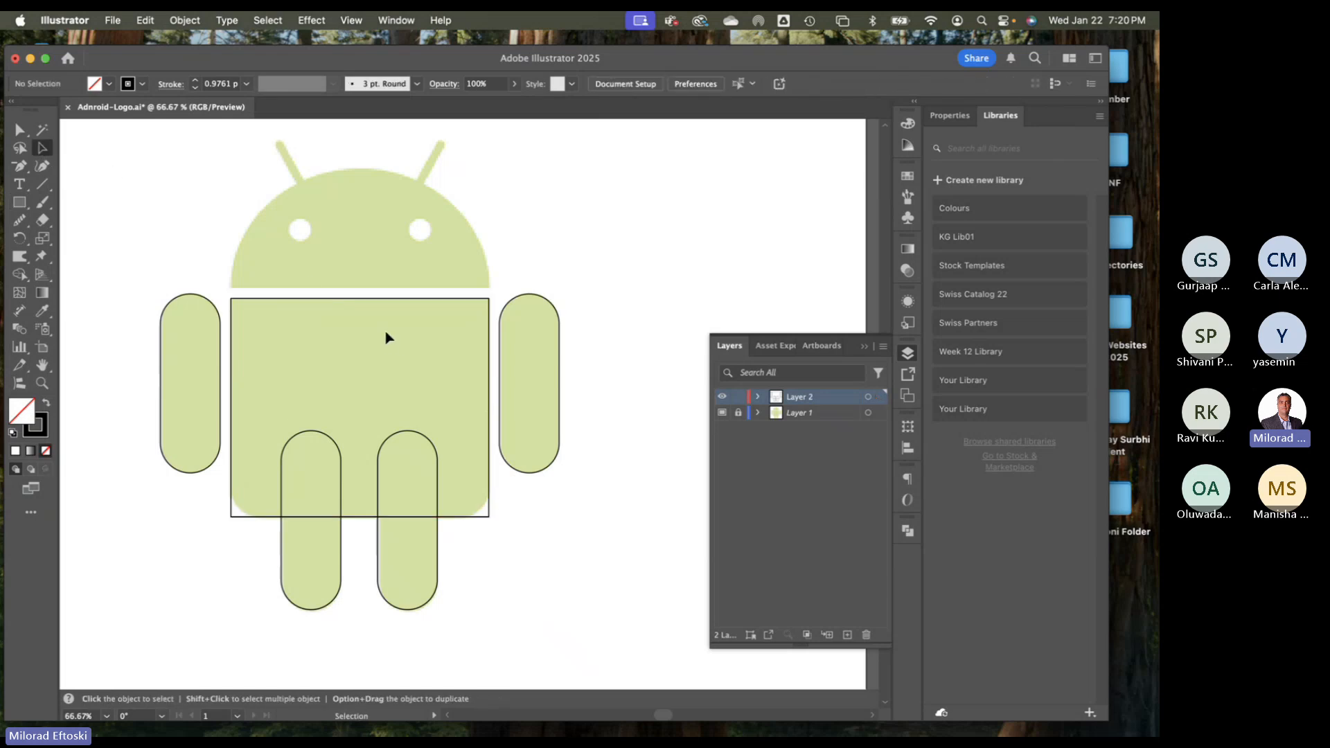
{"action": "left_click", "coordinate": [383, 305]}
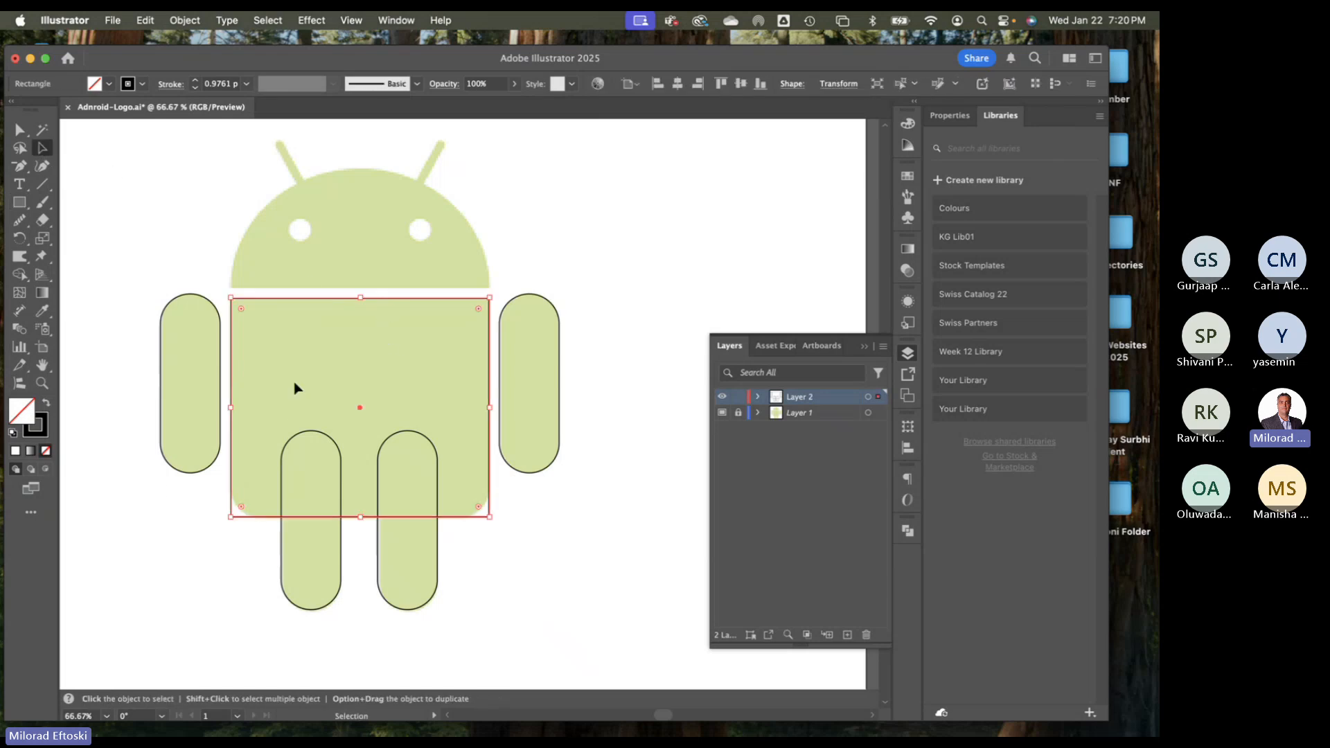
{"action": "left_click", "coordinate": [179, 502]}
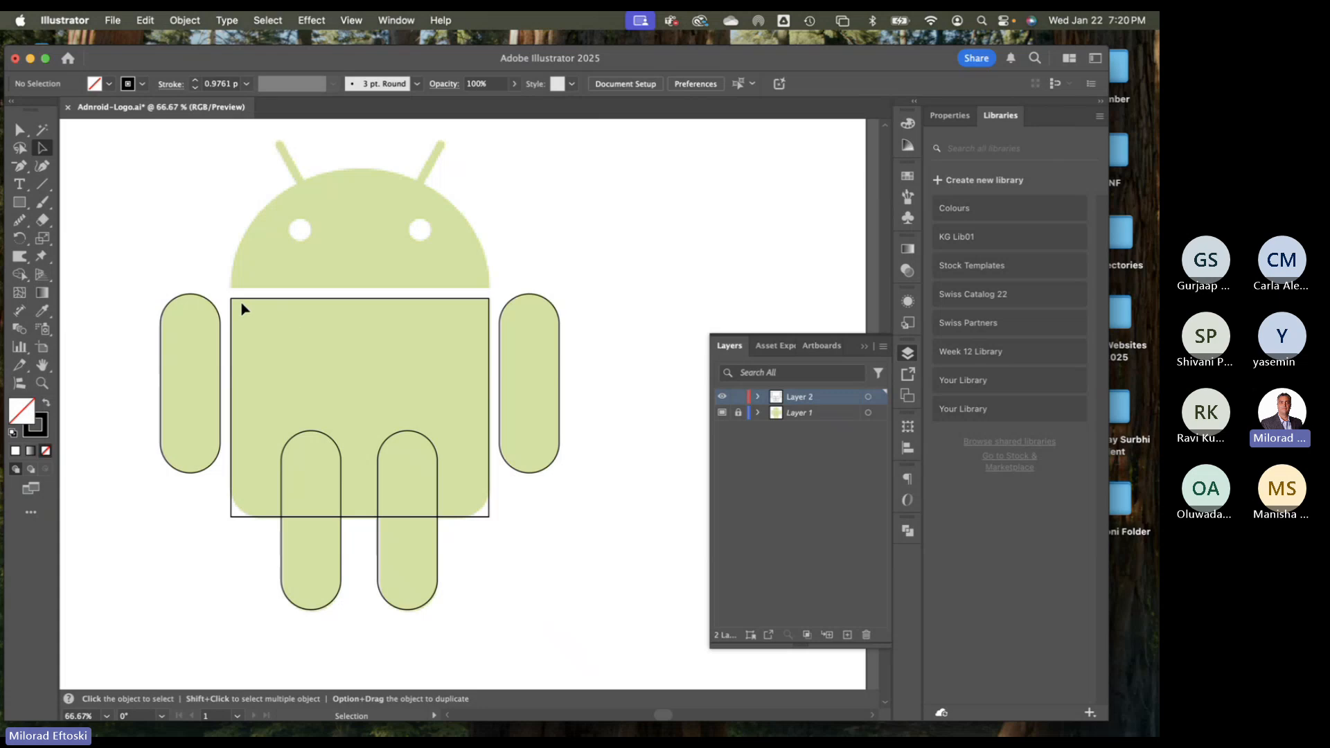
{"action": "left_click", "coordinate": [441, 305]}
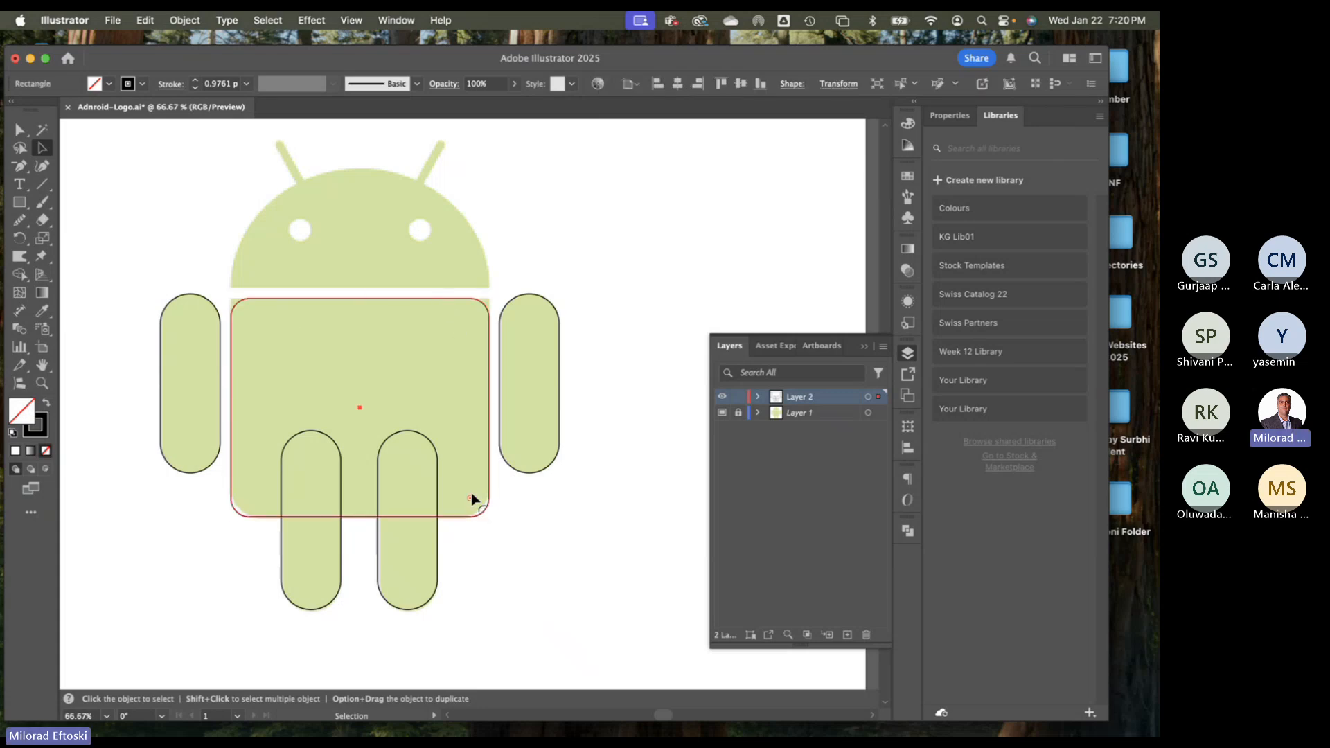
{"action": "left_click", "coordinate": [542, 536]}
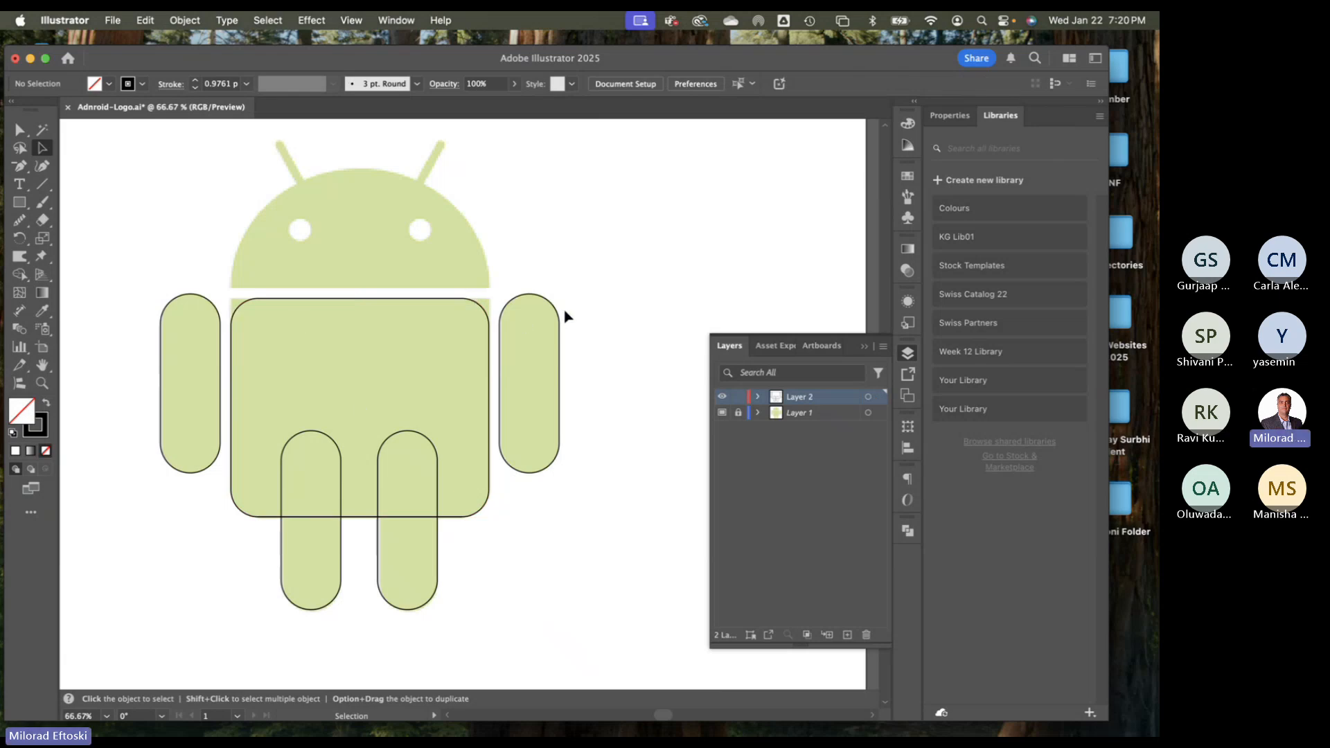
{"action": "key", "text": "super+z"}
{"action": "key", "text": "super+z"}
{"action": "key", "text": "super+z"}
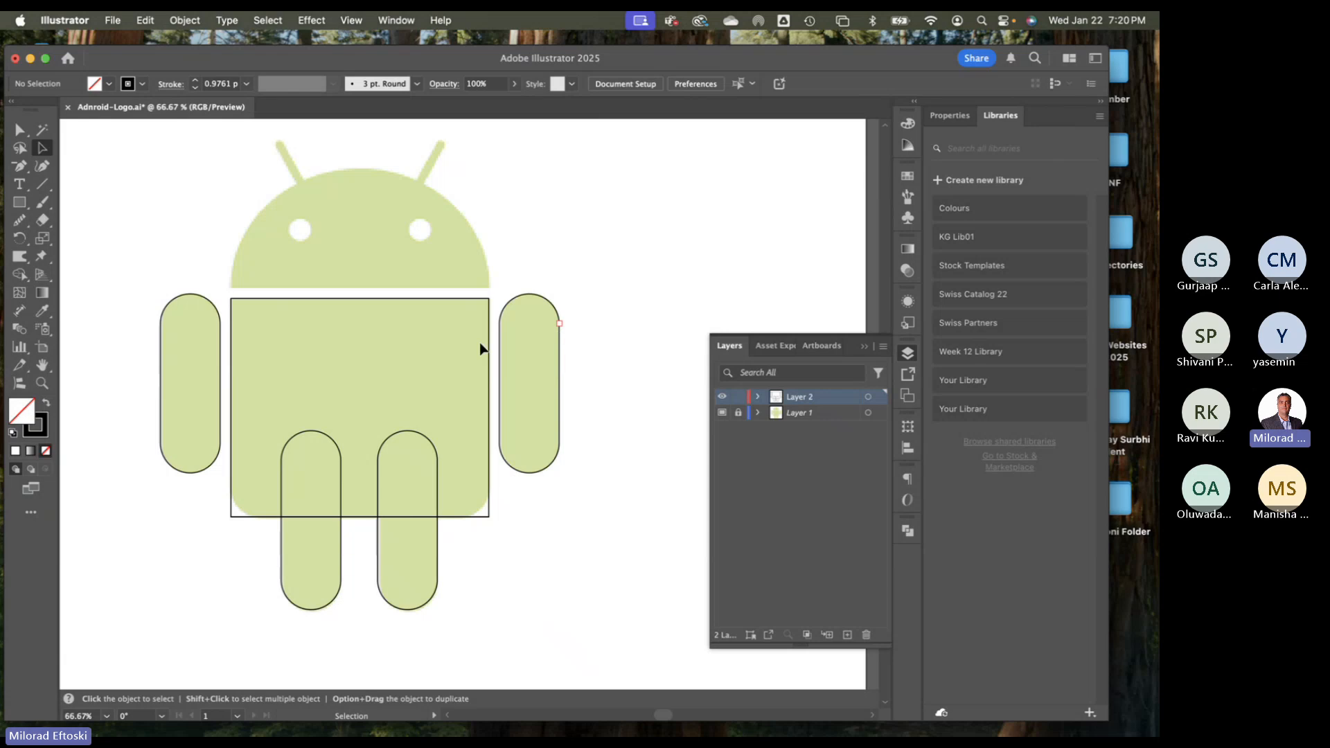
Round only the two lower corners of the body rectangle with Direct Selection to match the template
{"action": "left_click", "coordinate": [489, 359]}
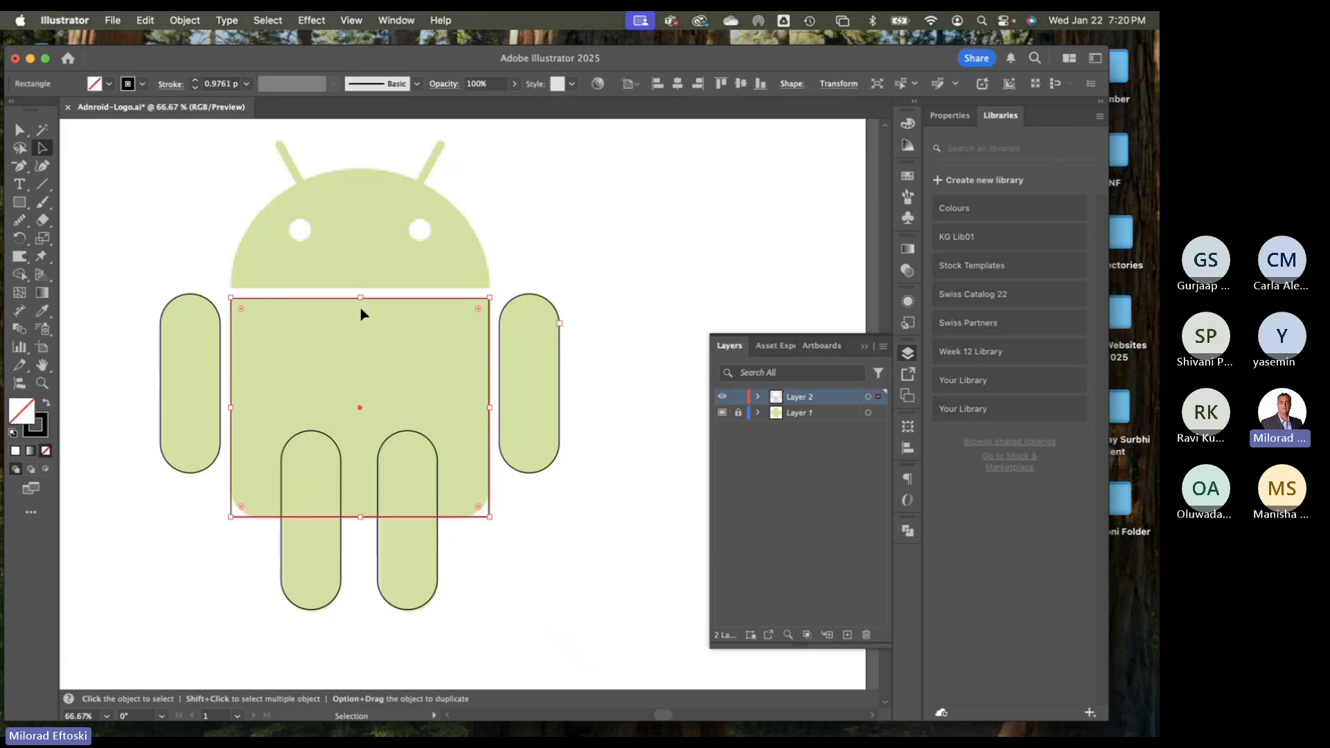
{"action": "left_click", "coordinate": [600, 258]}
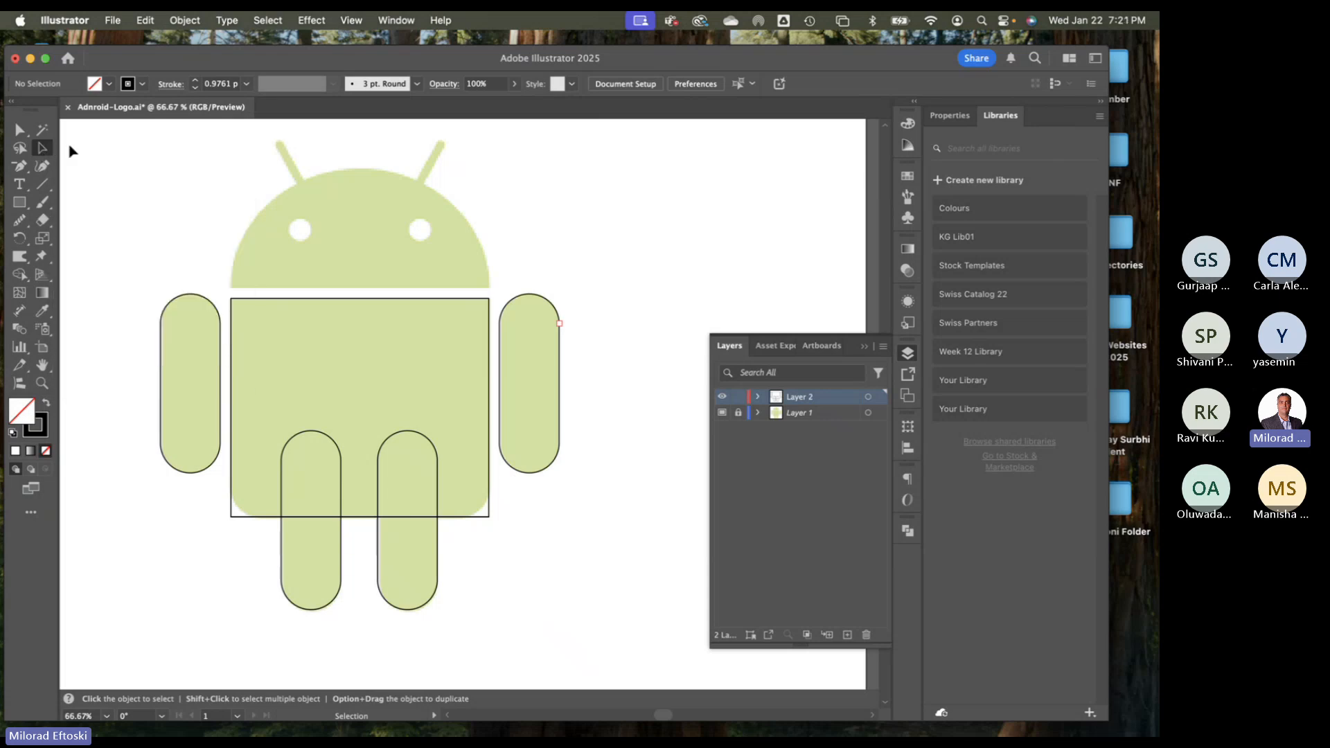
{"action": "left_click", "coordinate": [19, 130]}
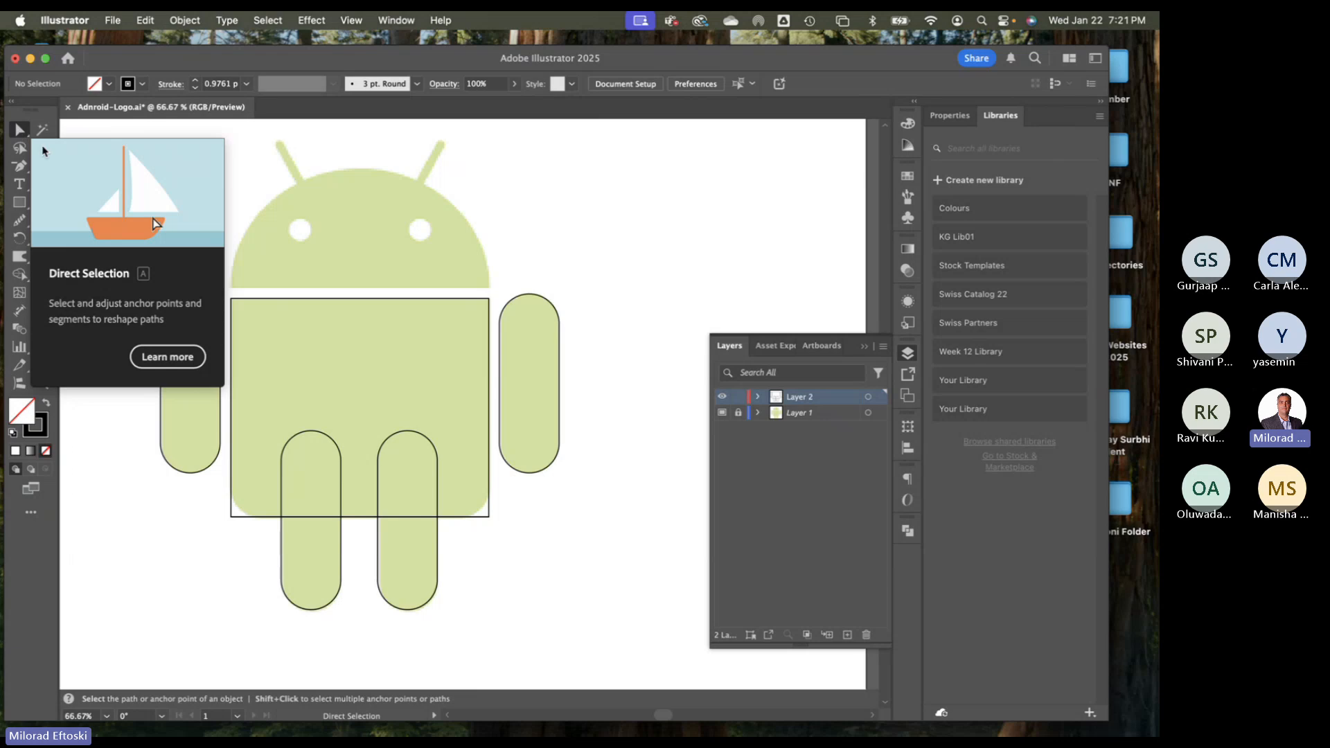
{"action": "left_click", "coordinate": [42, 150]}
{"action": "left_click", "coordinate": [231, 517]}
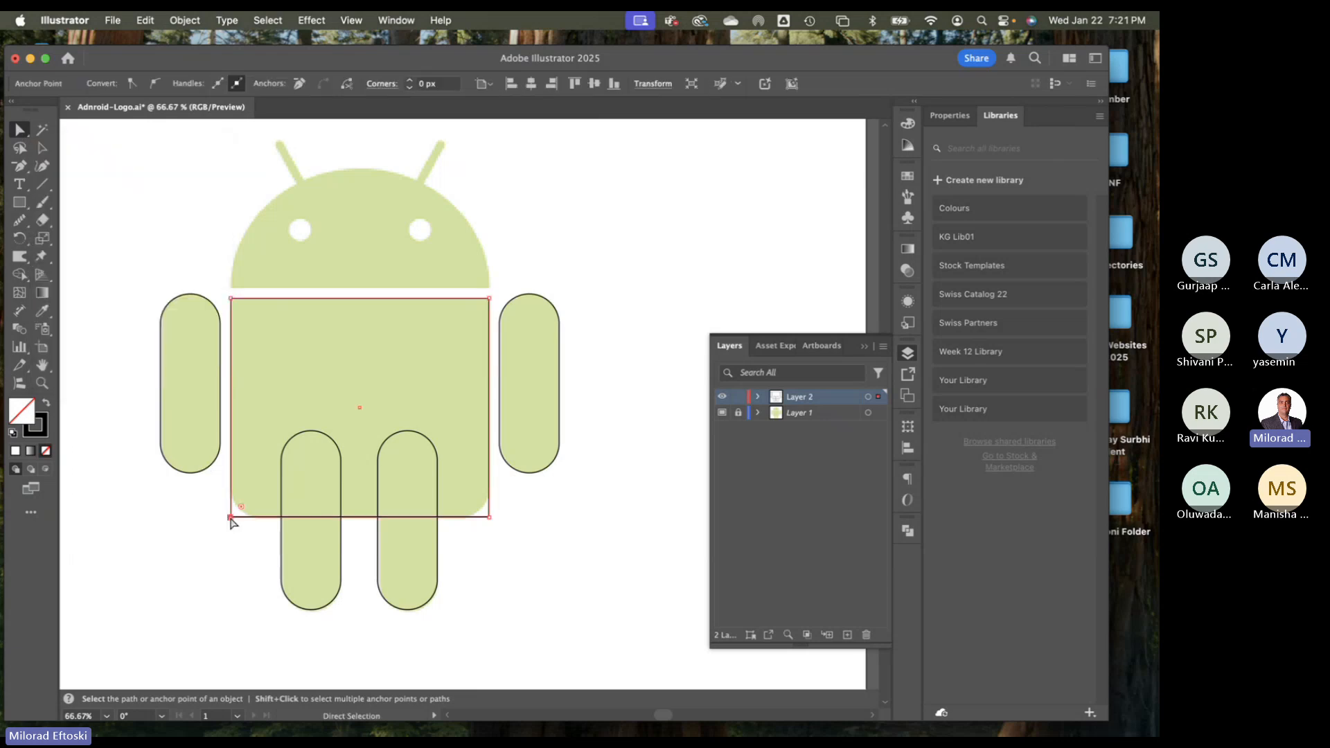
{"action": "left_click", "coordinate": [490, 517], "text": "shift"}
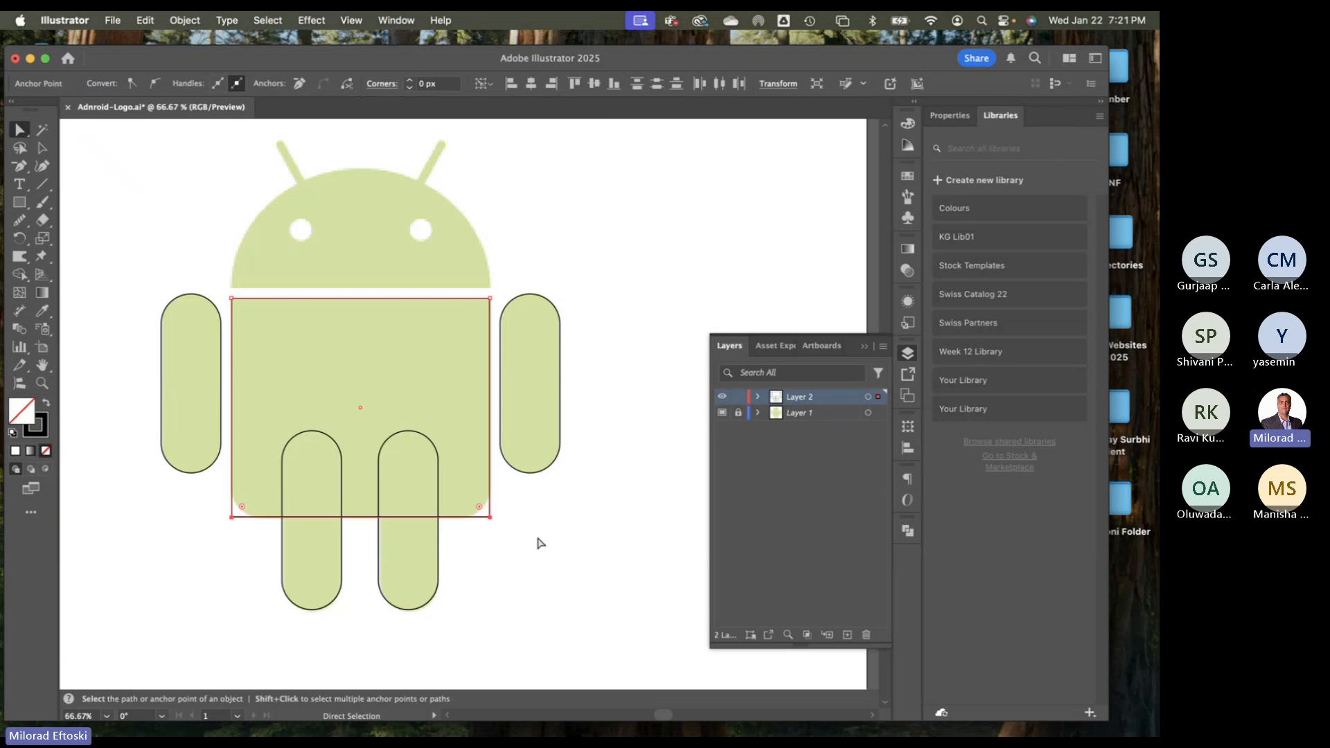
{"action": "left_click", "coordinate": [231, 517]}
{"action": "left_click_drag", "start_coordinate": [480, 507], "coordinate": [472, 481]}
{"action": "left_click", "coordinate": [619, 317]}
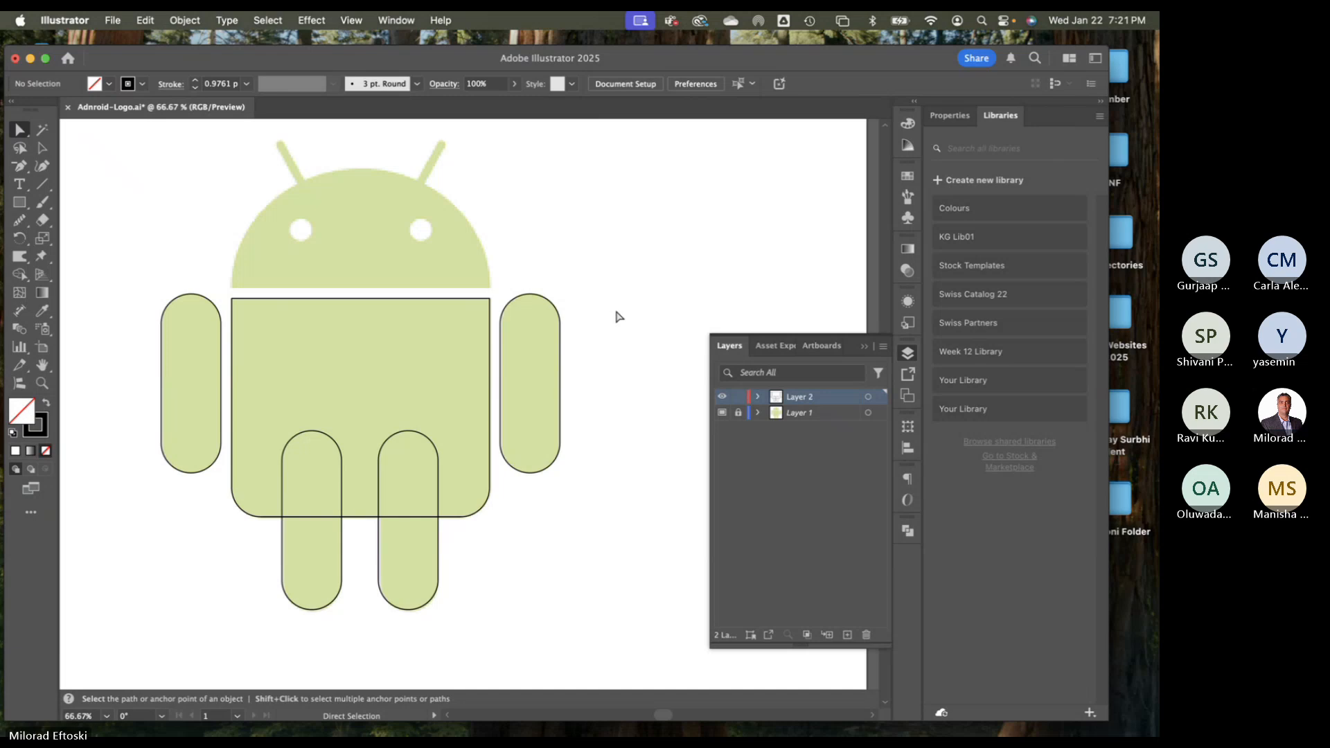
Fill all the traced arm, leg and body shapes with the green sampled from the template head using the Eyedropper
{"action": "left_click", "coordinate": [20, 132]}
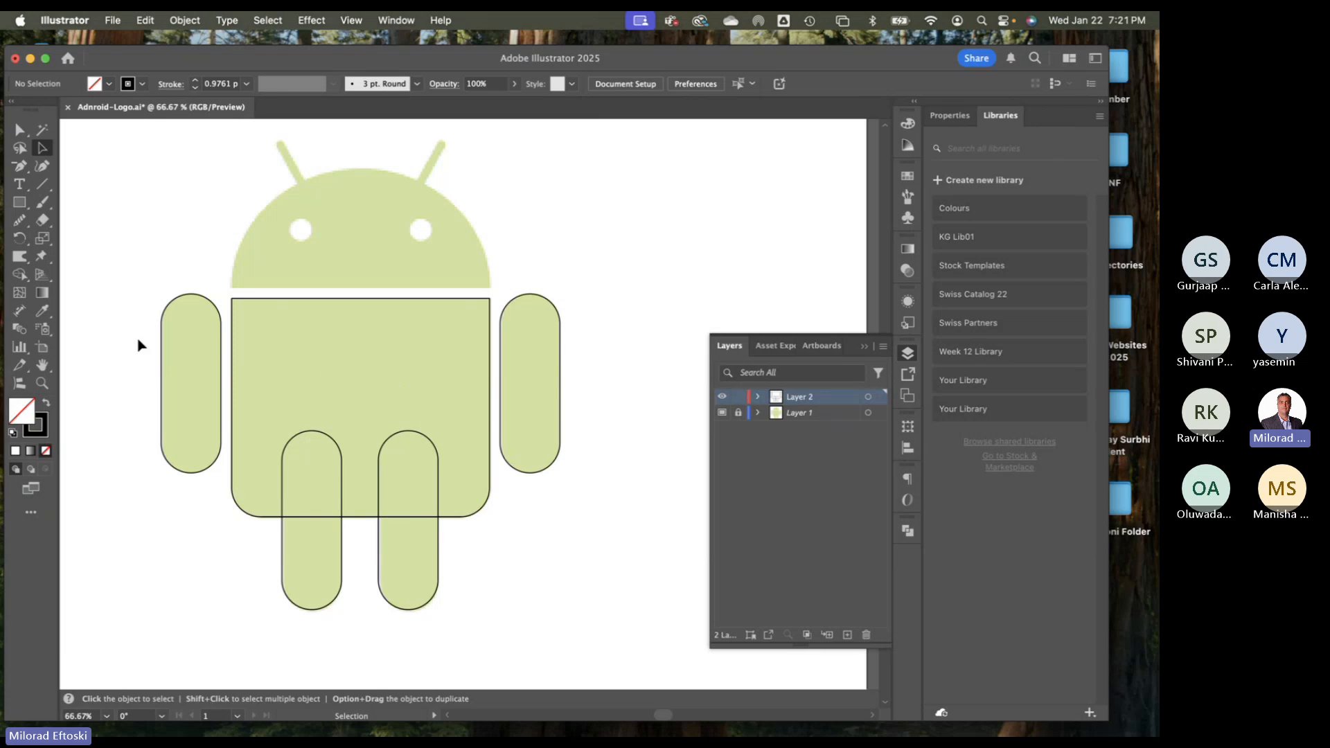
{"action": "left_click_drag", "start_coordinate": [113, 330], "coordinate": [614, 548]}
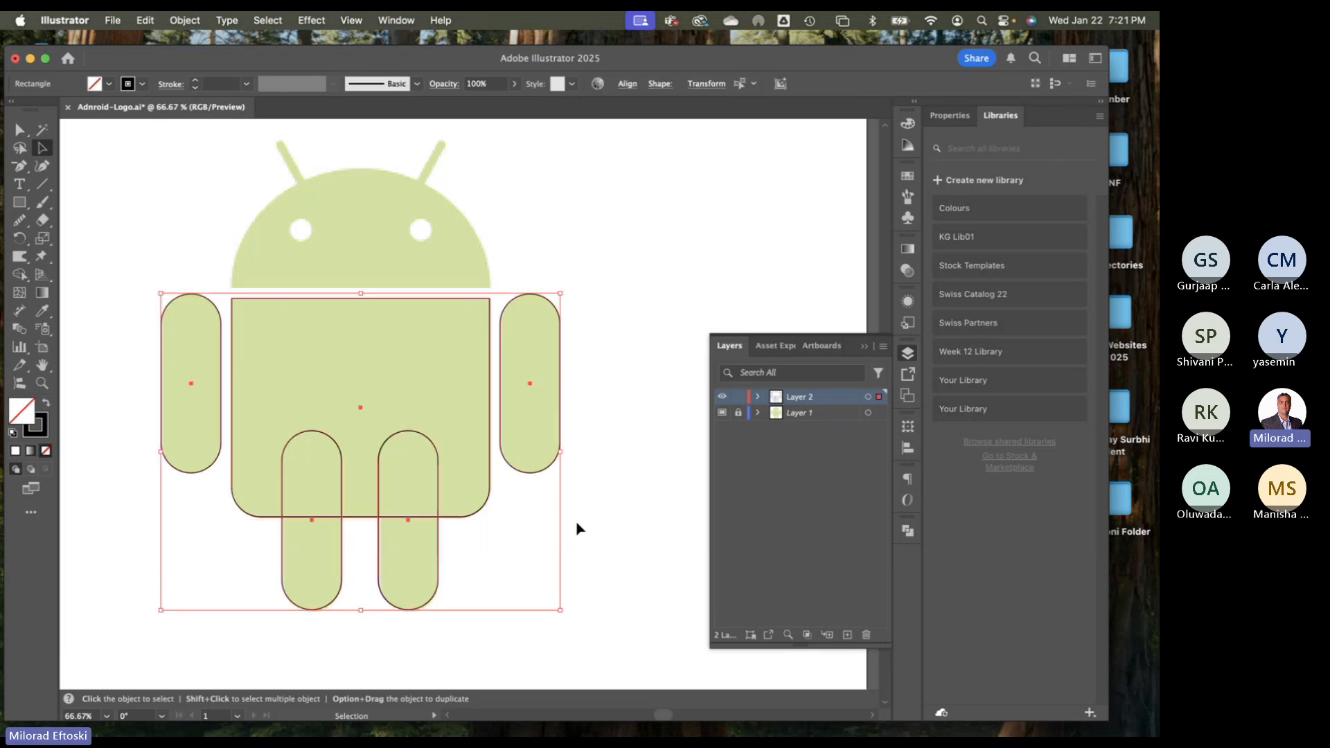
{"action": "left_click", "coordinate": [43, 313]}
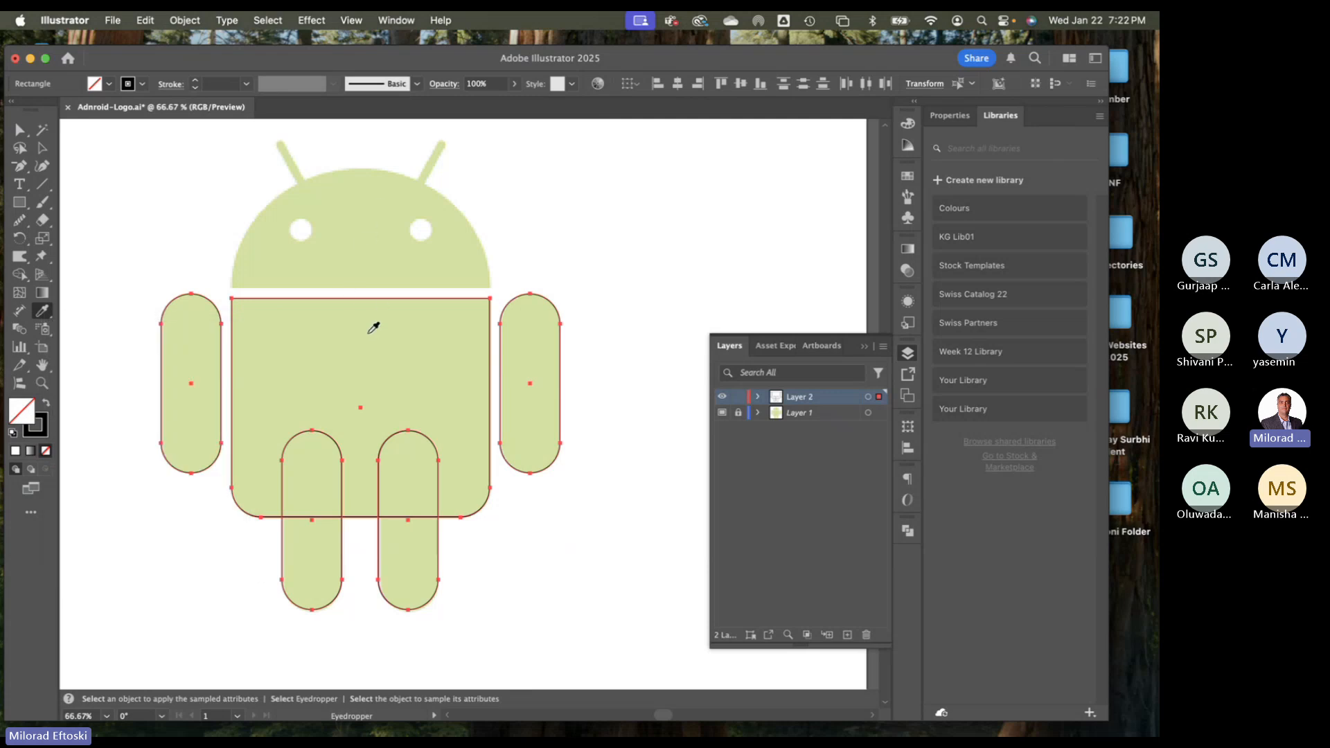
{"action": "left_click", "coordinate": [366, 232]}
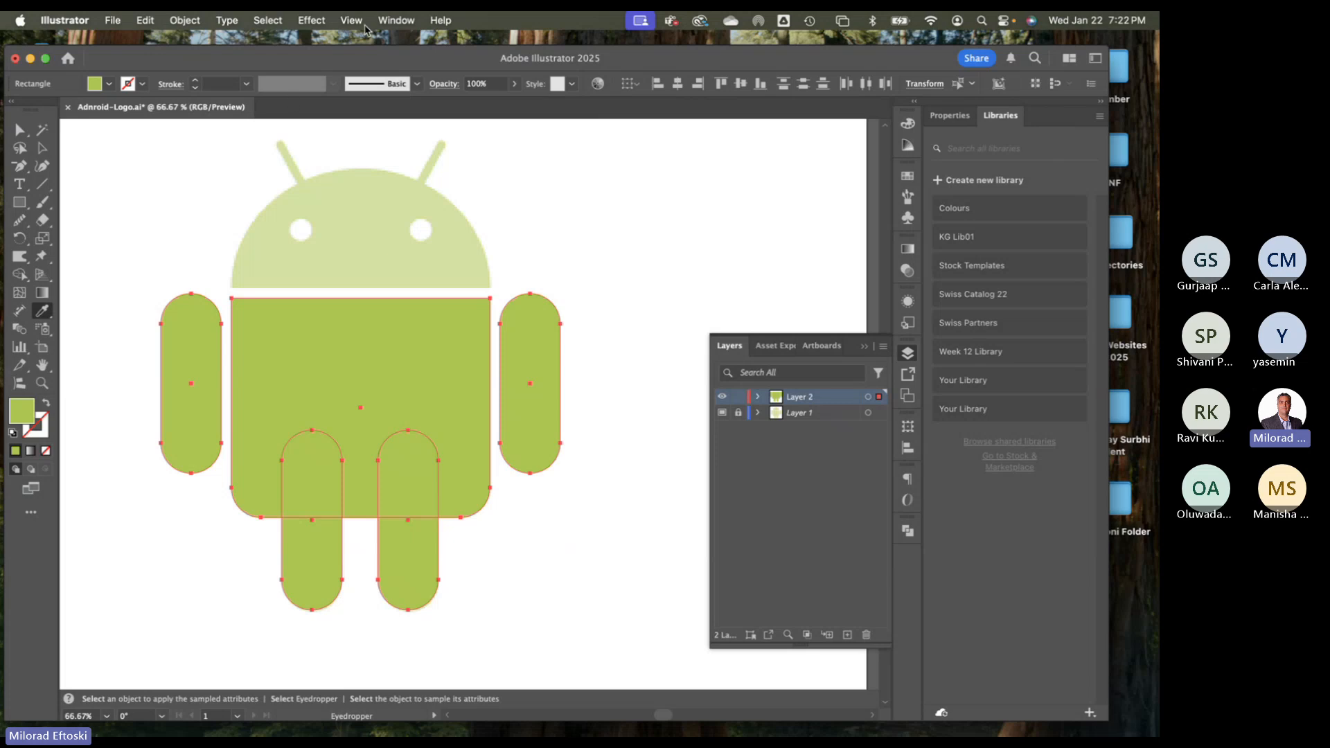
Combine the selected arm, leg and body shapes with the Pathfinder's Unite mode
{"action": "left_click", "coordinate": [389, 19]}
{"action": "scroll", "coordinate": [461, 589], "scroll_direction": "down", "scroll_amount": 5}
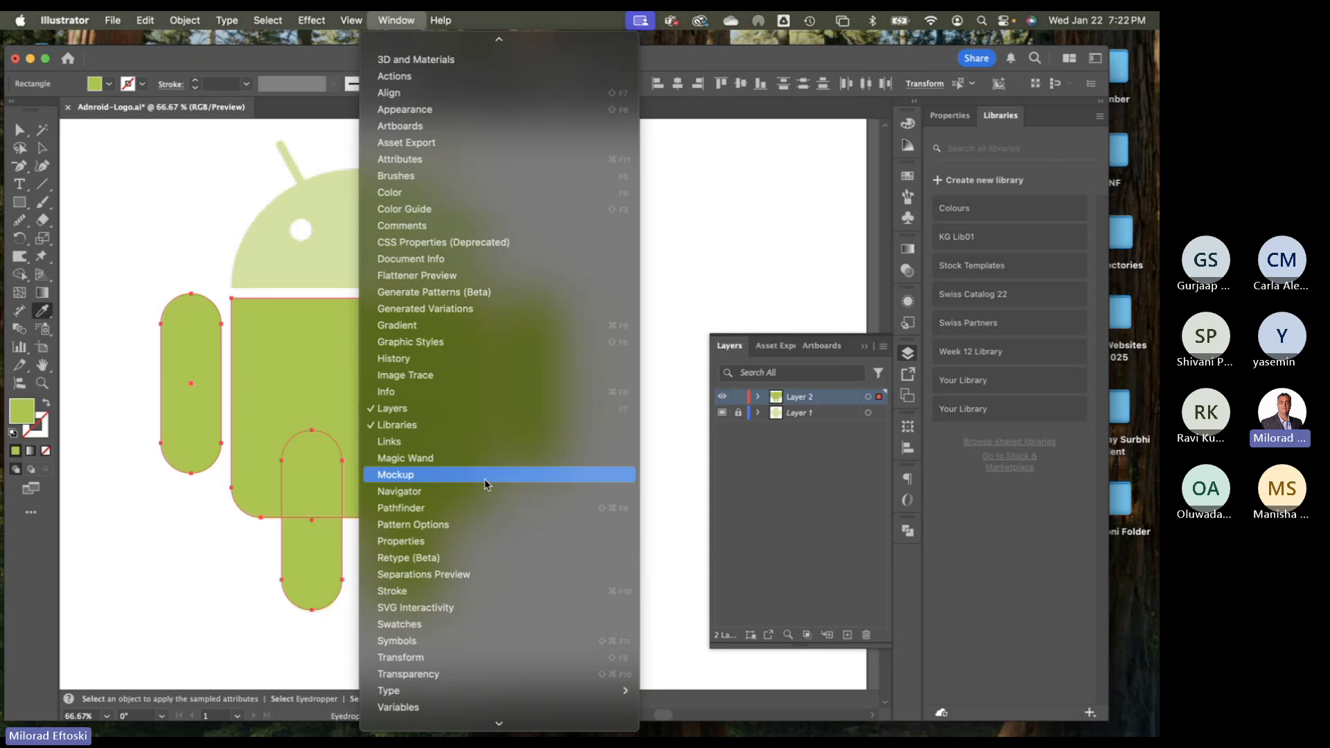
{"action": "left_click", "coordinate": [462, 513]}
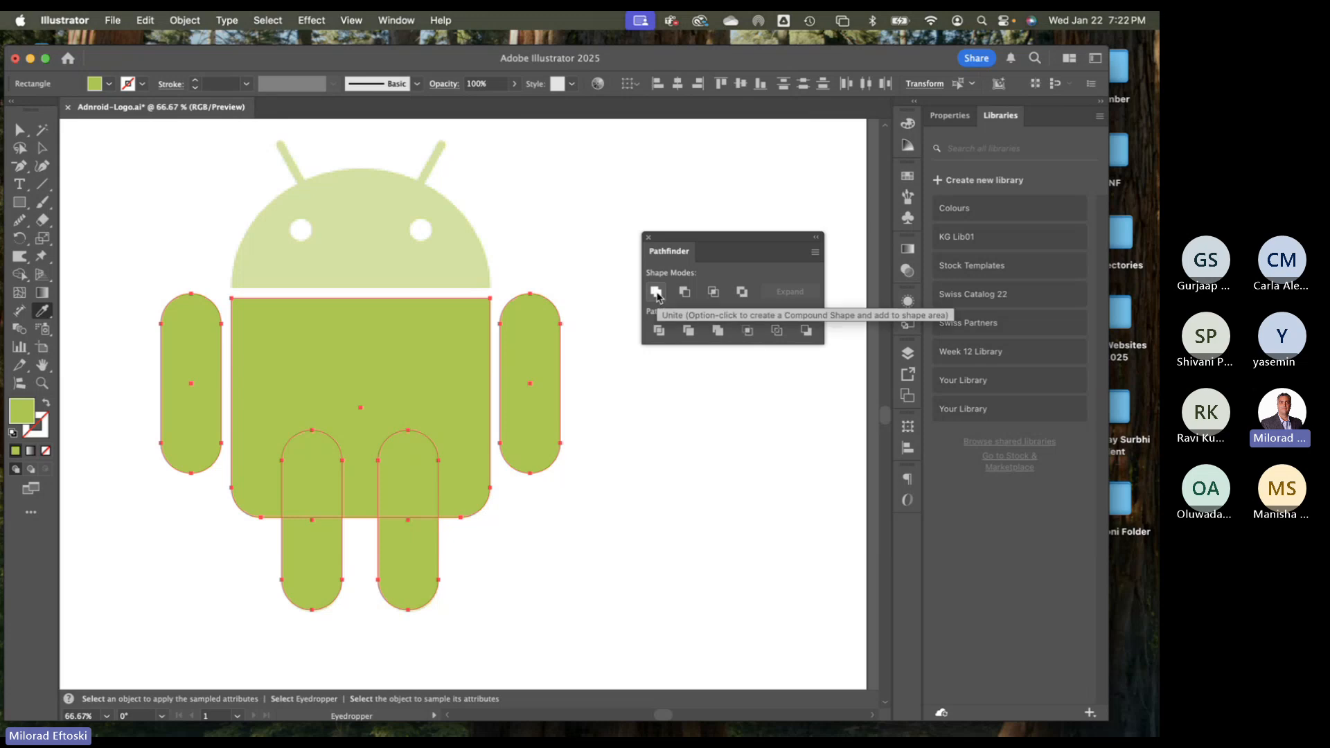
{"action": "left_click", "coordinate": [655, 292]}
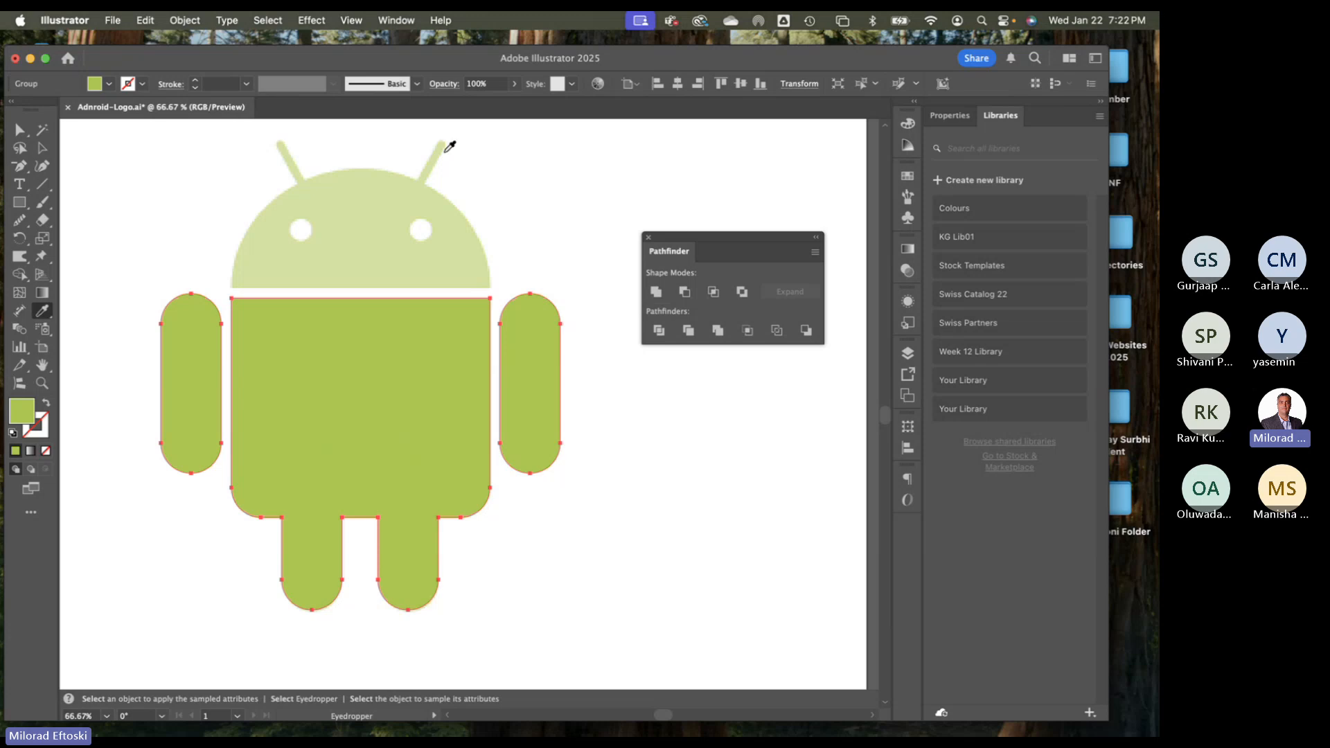
Check the united shapes in Outline mode, return to Preview mode and deselect the artwork
{"action": "left_click", "coordinate": [352, 20]}
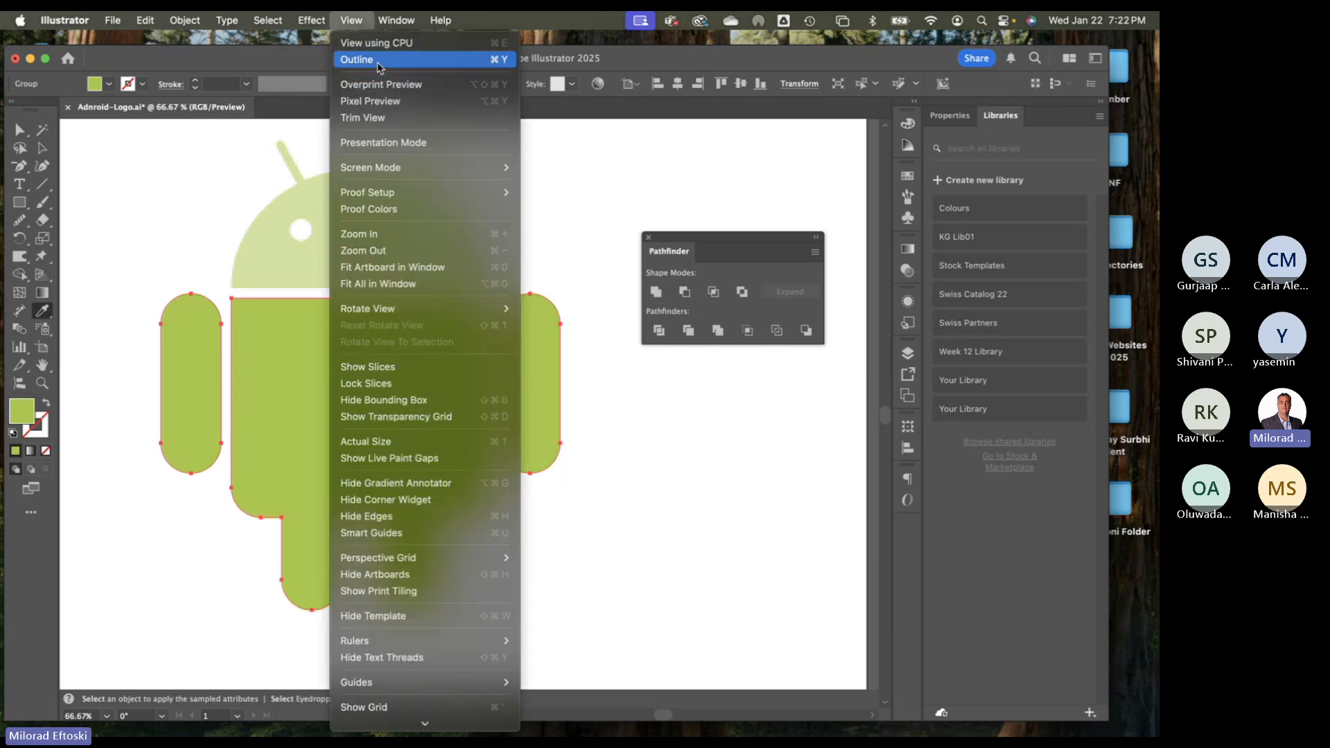
{"action": "left_click", "coordinate": [380, 60]}
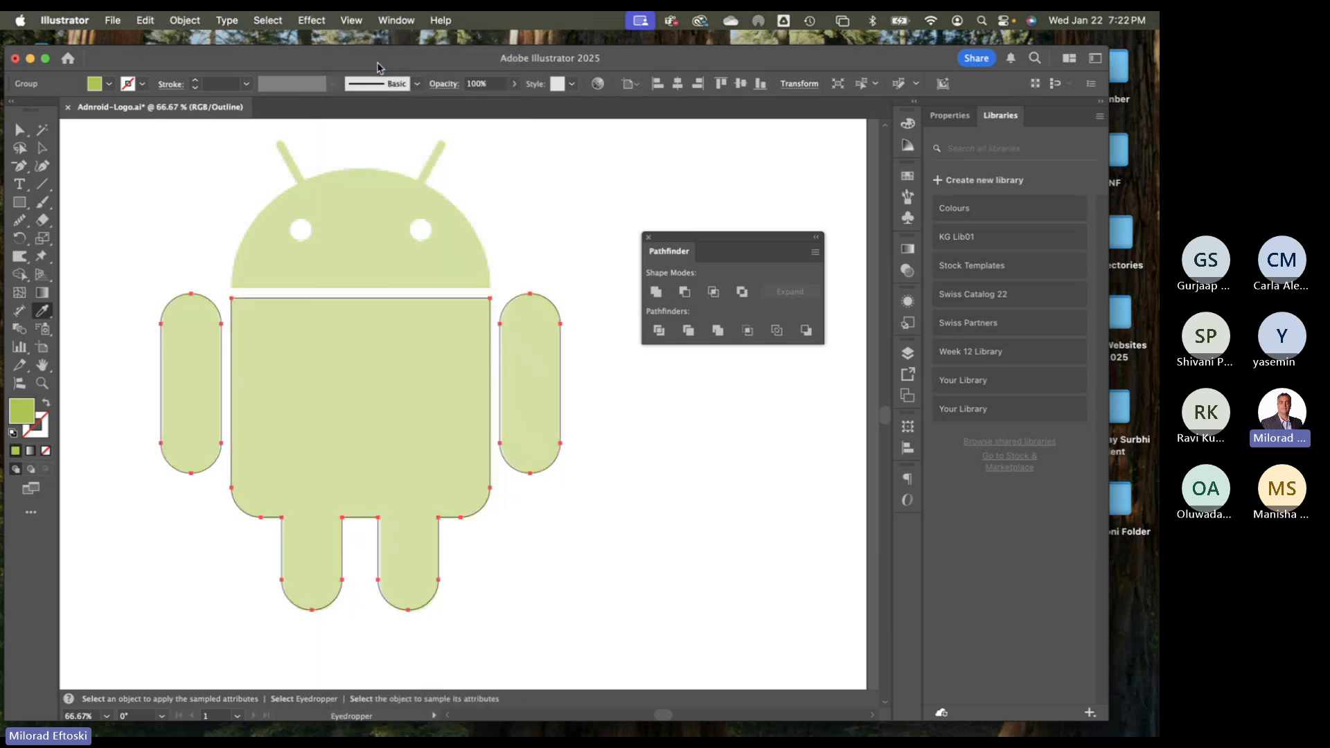
{"action": "left_click", "coordinate": [351, 20]}
{"action": "left_click", "coordinate": [379, 61]}
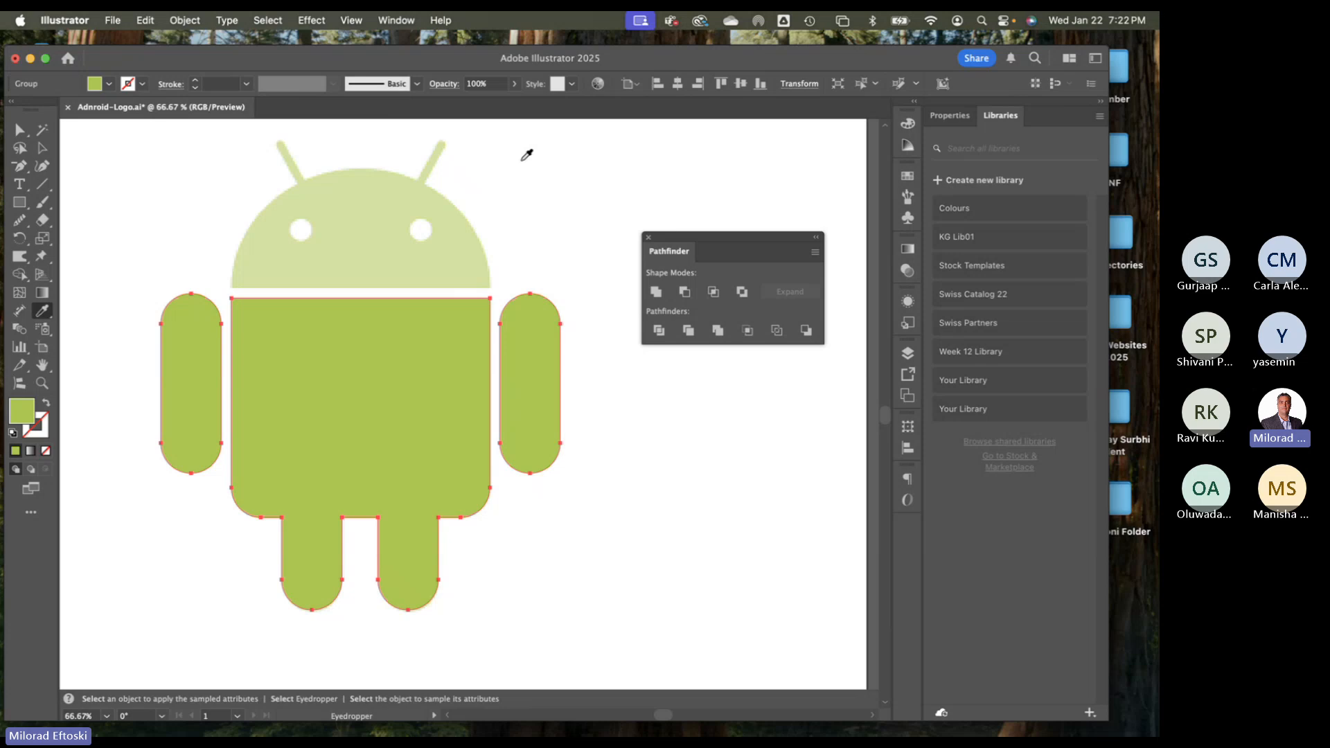
{"action": "left_click", "coordinate": [43, 148]}
{"action": "key", "text": "super+shift+a"}
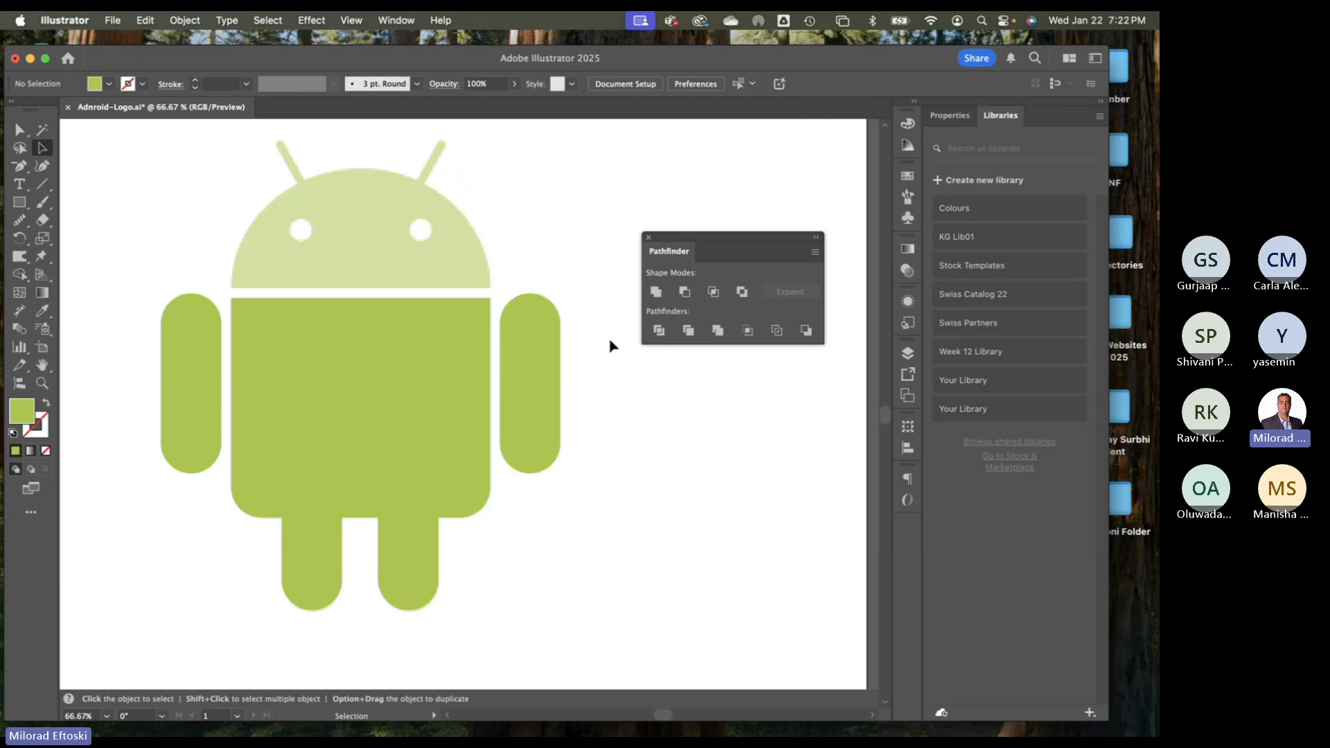
Shift the united green shapes off the template to compare their edges with the template's pixelated edges, undoing each move
{"action": "left_click_drag", "start_coordinate": [409, 404], "coordinate": [512, 454]}
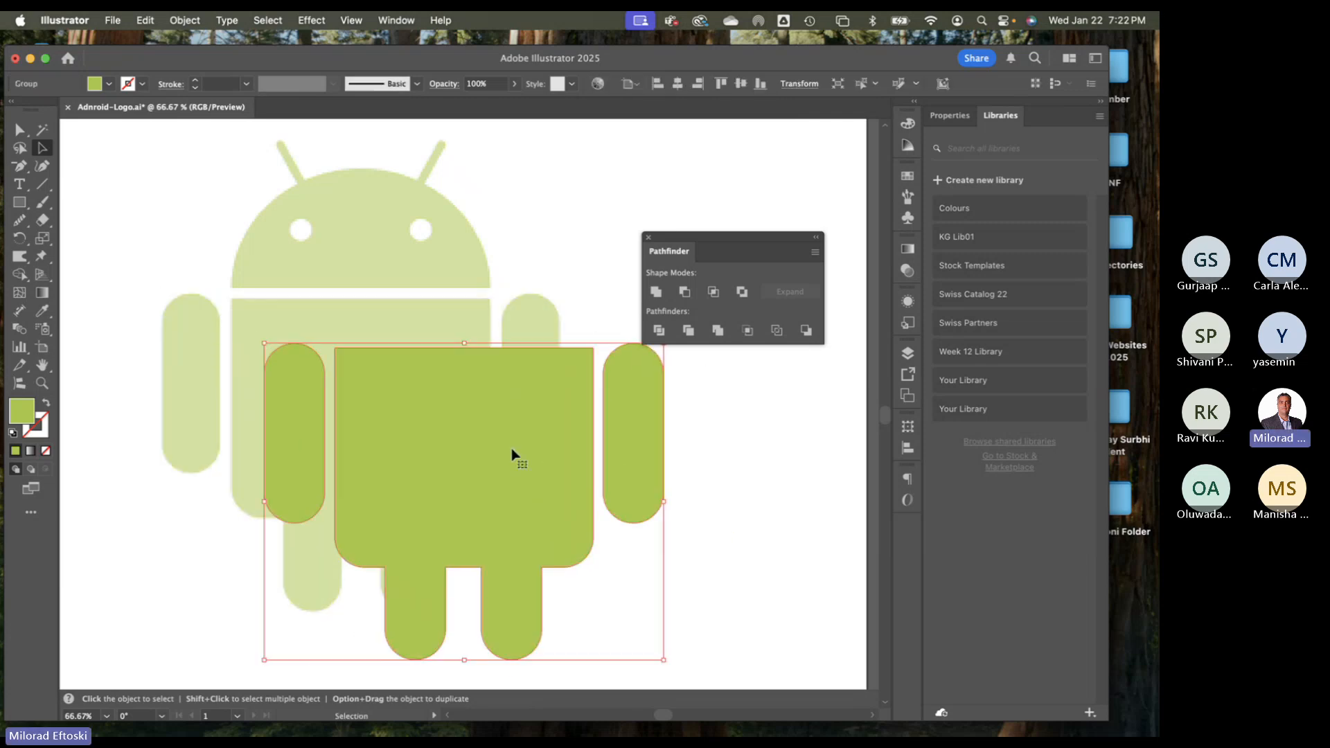
{"action": "key", "text": "super+z"}
{"action": "left_click", "coordinate": [659, 505]}
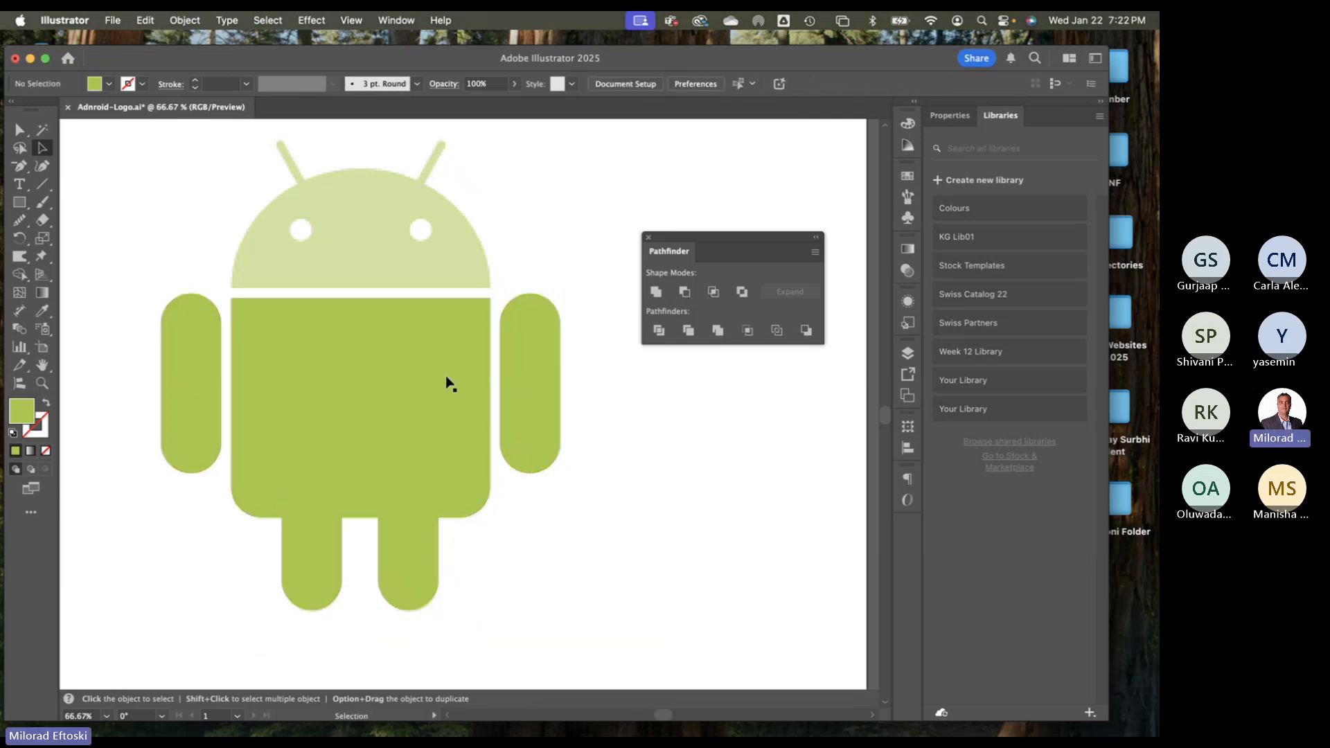
{"action": "scroll", "coordinate": [447, 381], "scroll_direction": "up", "scroll_amount": 3}
{"action": "scroll", "coordinate": [476, 386], "scroll_direction": "down", "scroll_amount": 2}
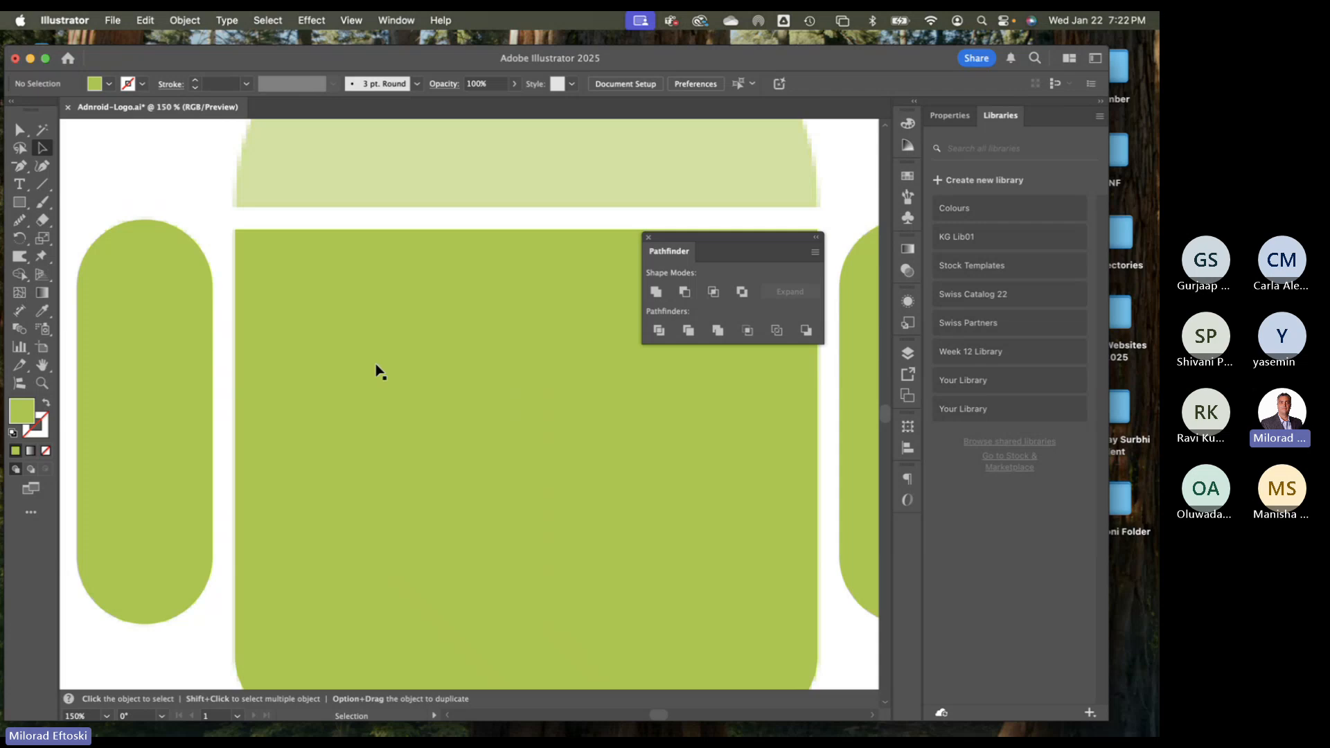
{"action": "scroll", "coordinate": [374, 370], "scroll_direction": "down", "scroll_amount": 2}
{"action": "left_click_drag", "start_coordinate": [326, 341], "coordinate": [356, 353]}
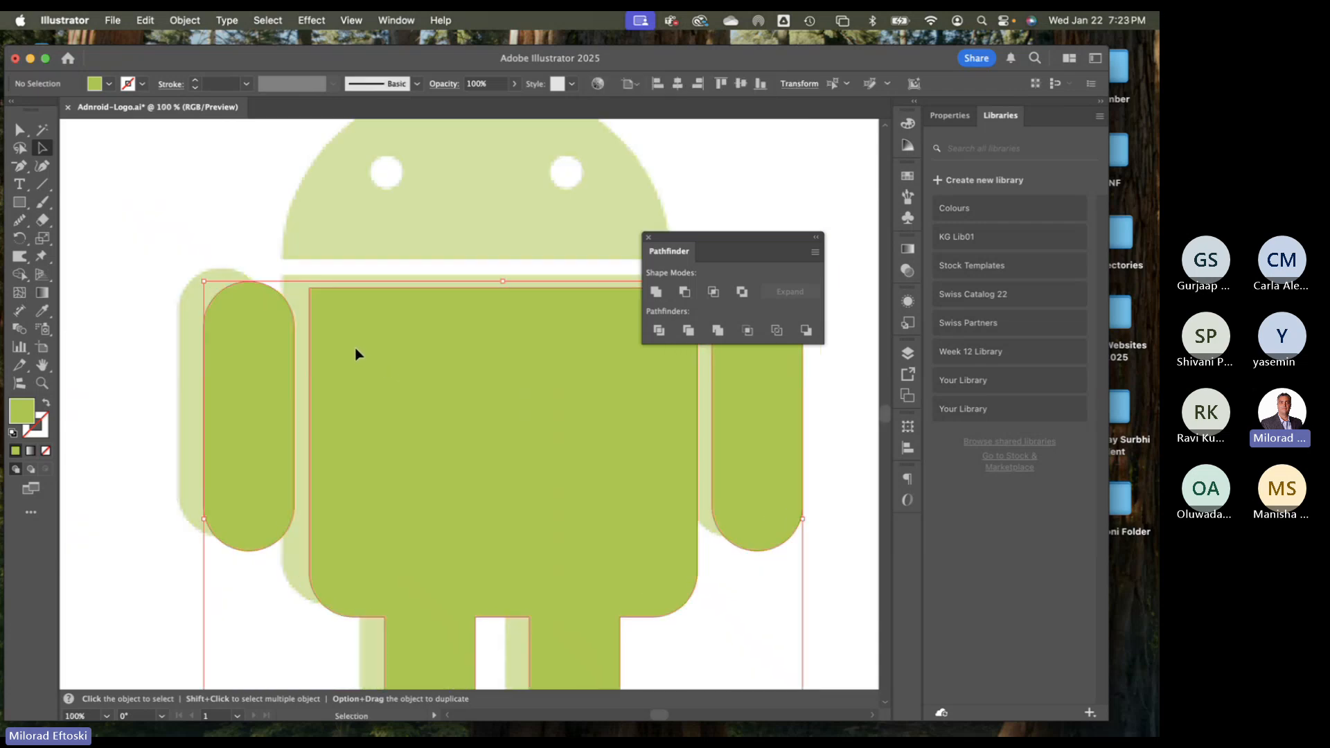
{"action": "left_click", "coordinate": [215, 277]}
{"action": "scroll", "coordinate": [215, 277], "scroll_direction": "up", "scroll_amount": 5}
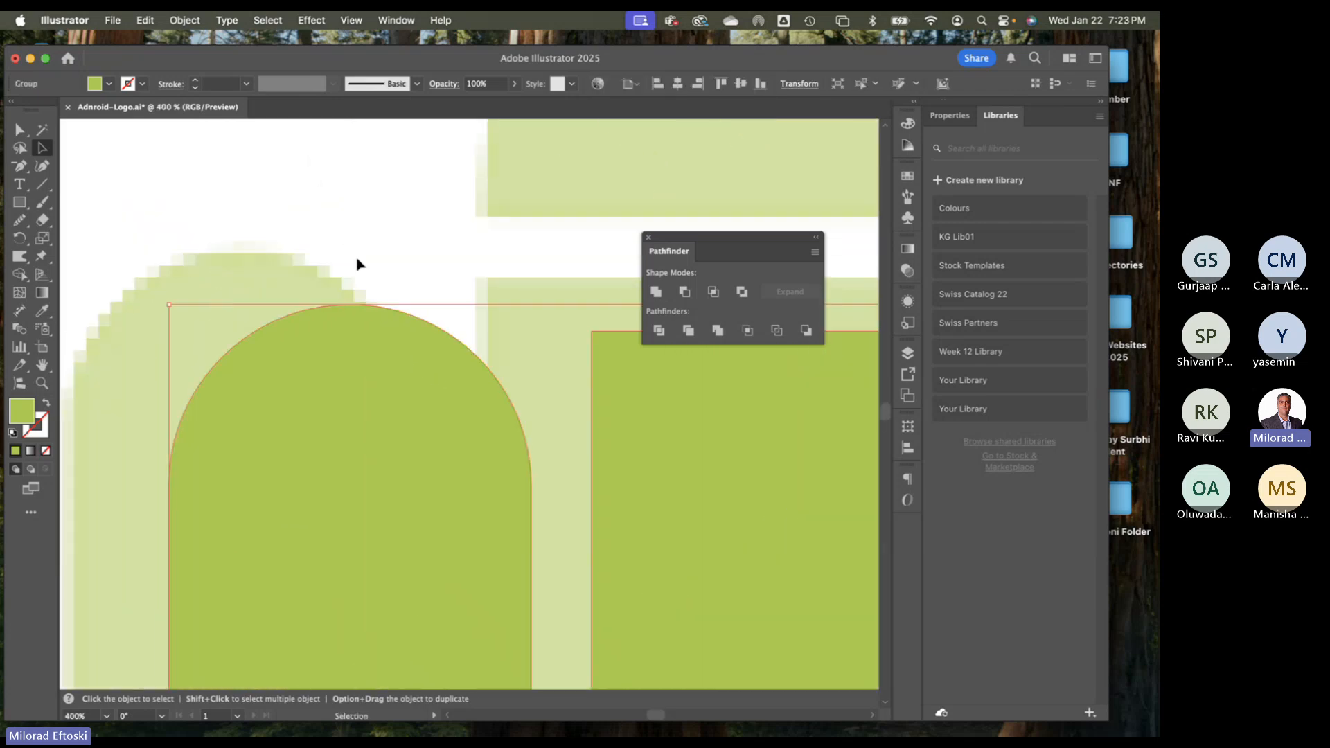
{"action": "key", "text": "super+z"}
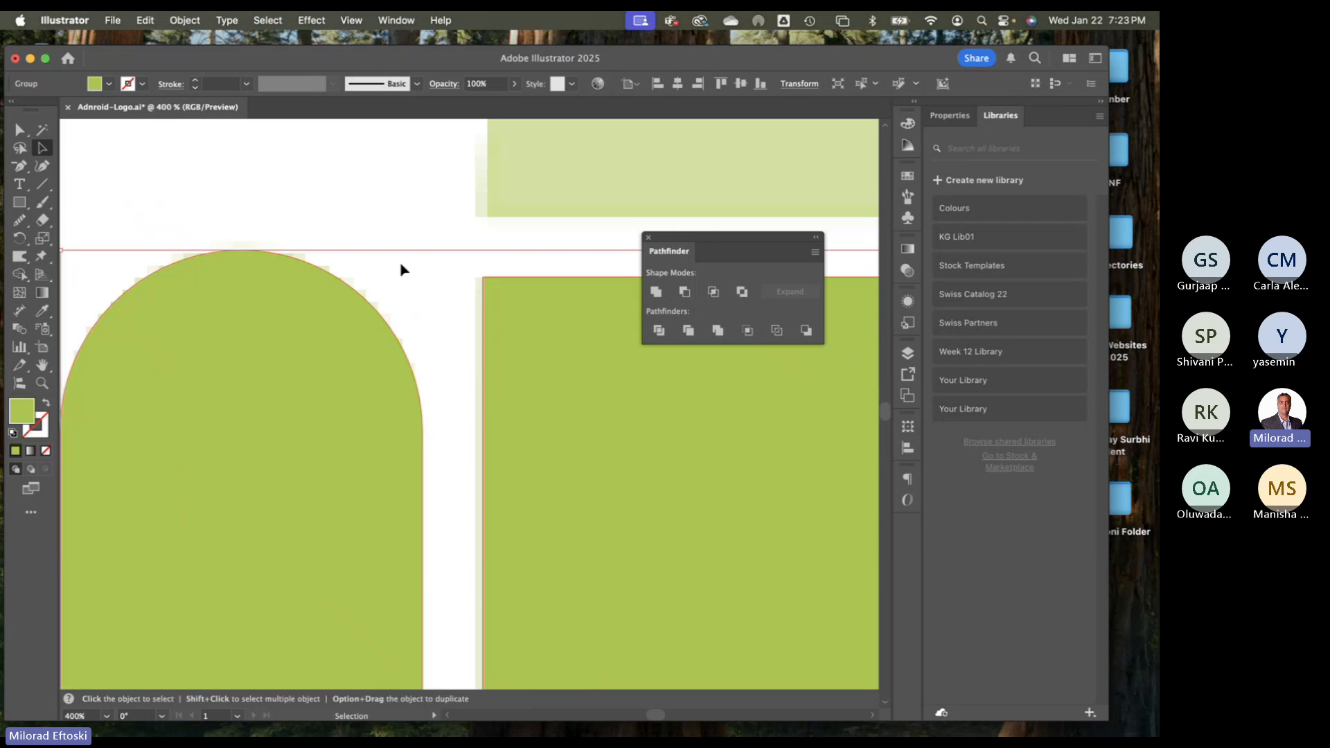
{"action": "left_click", "coordinate": [398, 222]}
Bring the whole Android into view at 50% zoom and move the Pathfinder panel clear of its head
{"action": "key", "text": "super+minus"}
{"action": "key", "text": "super+minus"}
{"action": "key", "text": "super+minus"}
{"action": "key", "text": "super+minus"}
{"action": "key", "text": "super+minus"}
{"action": "key", "text": "super+minus"}
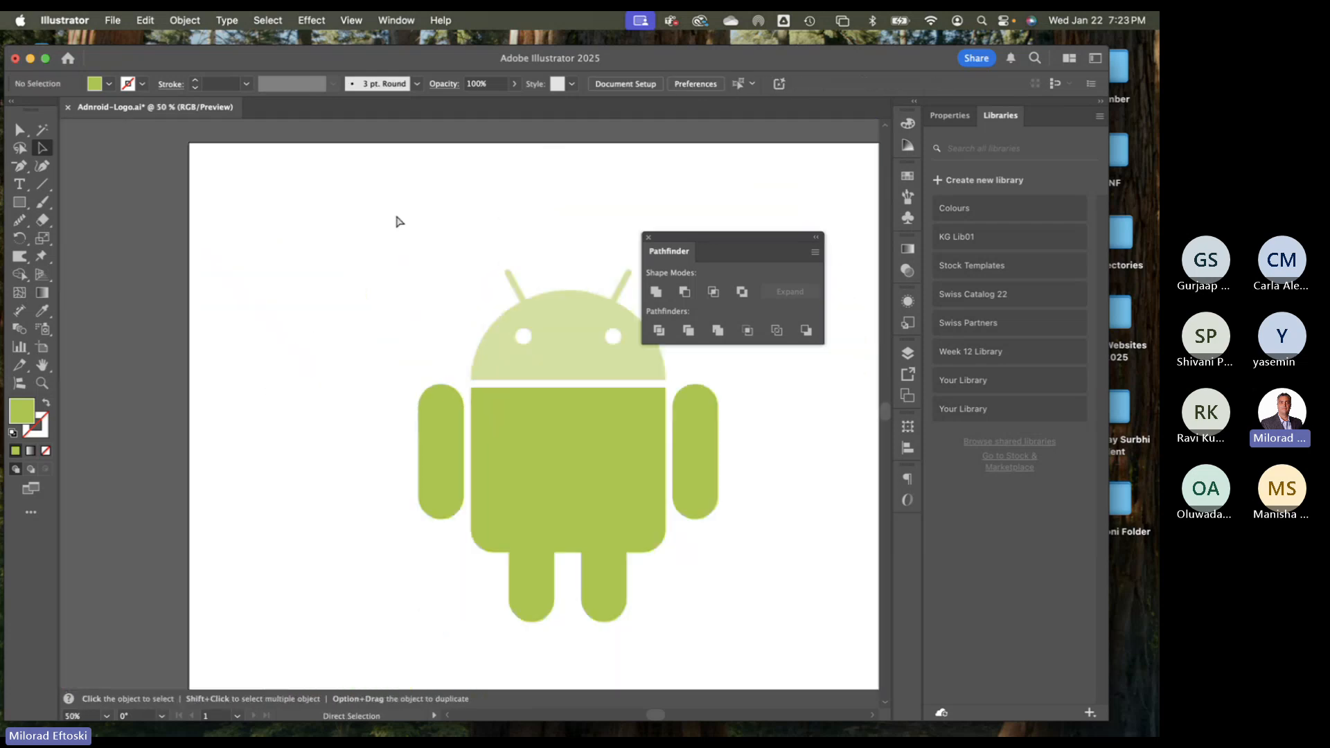
{"action": "key", "text": "space"}
{"action": "left_click_drag", "start_coordinate": [503, 334], "coordinate": [430, 319]}
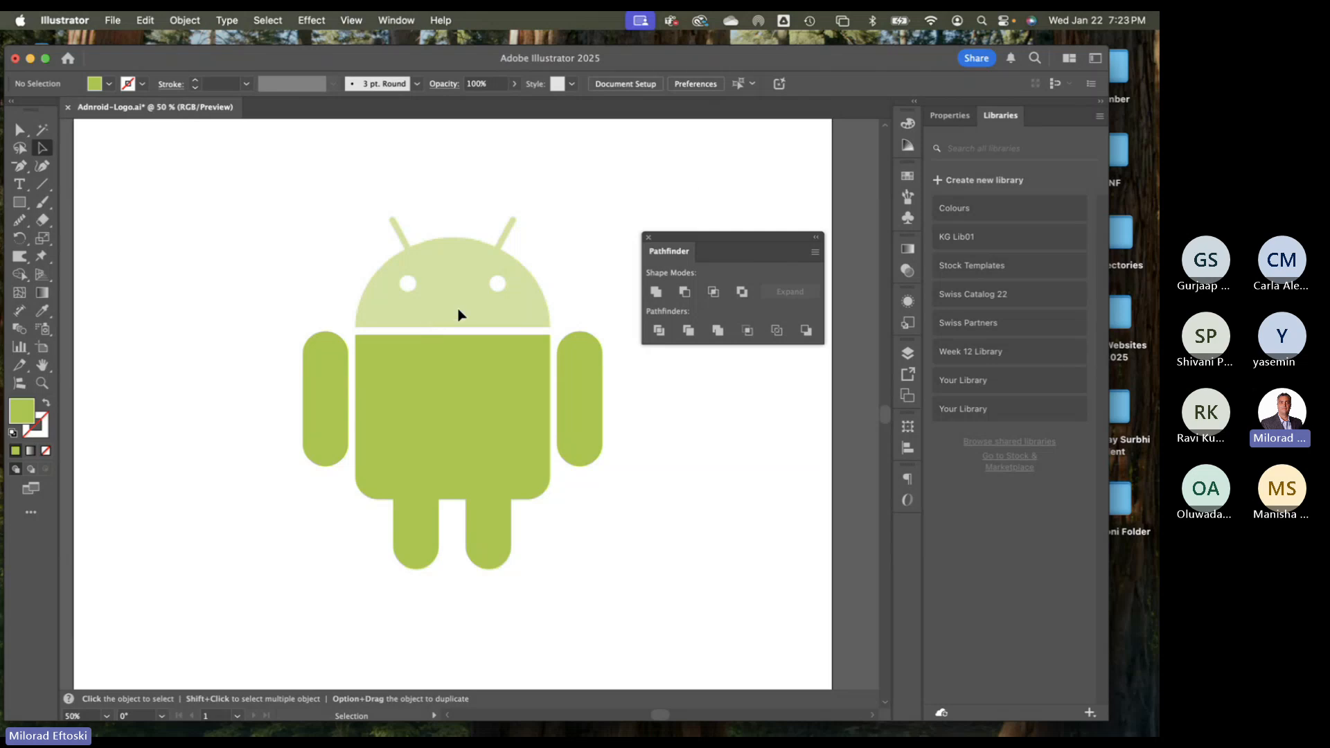
{"action": "left_click_drag", "start_coordinate": [685, 243], "coordinate": [724, 167]}
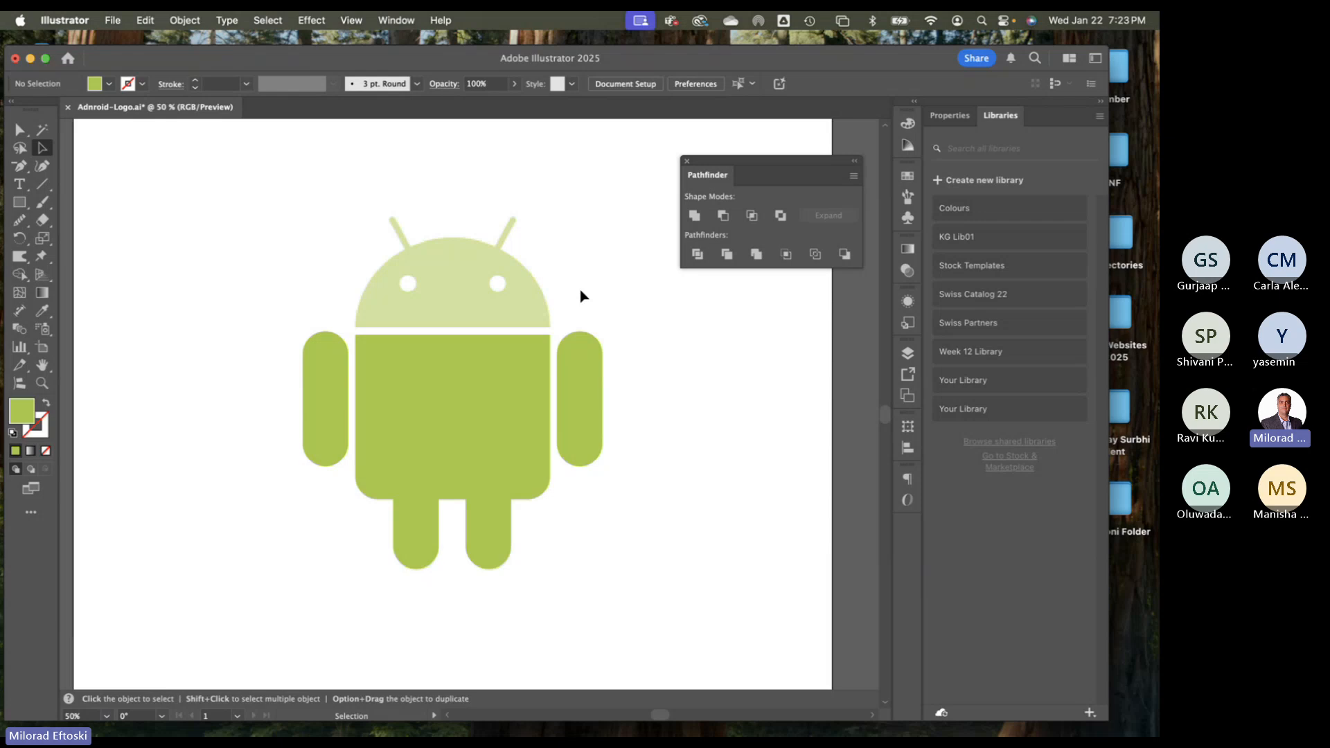
Bring the whole Android into view at 66.67% zoom, ready the Ellipse tool and show the rulers
{"action": "key", "text": "space"}
{"action": "left_click_drag", "start_coordinate": [618, 350], "coordinate": [540, 377]}
{"action": "key", "text": "super+plus"}
{"action": "key", "text": "space"}
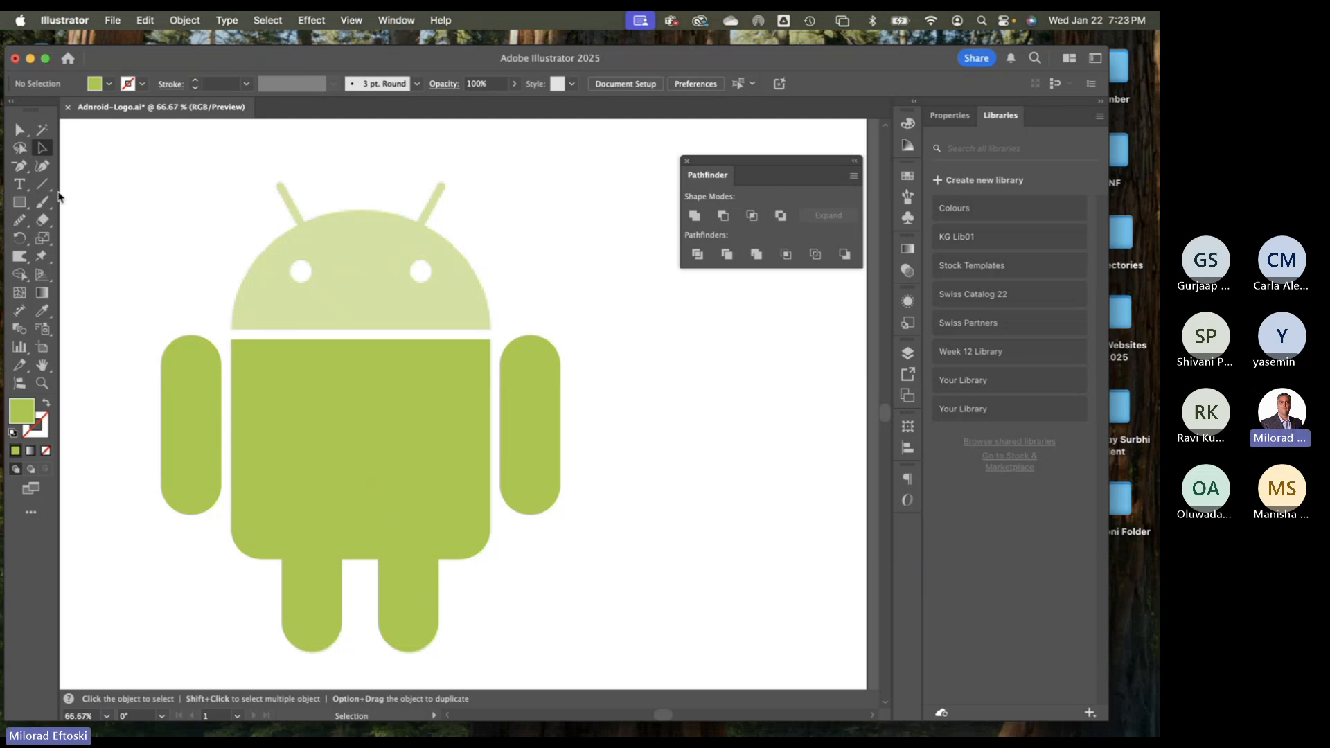
{"action": "left_click", "coordinate": [22, 203]}
{"action": "left_click_drag", "start_coordinate": [22, 204], "coordinate": [86, 241]}
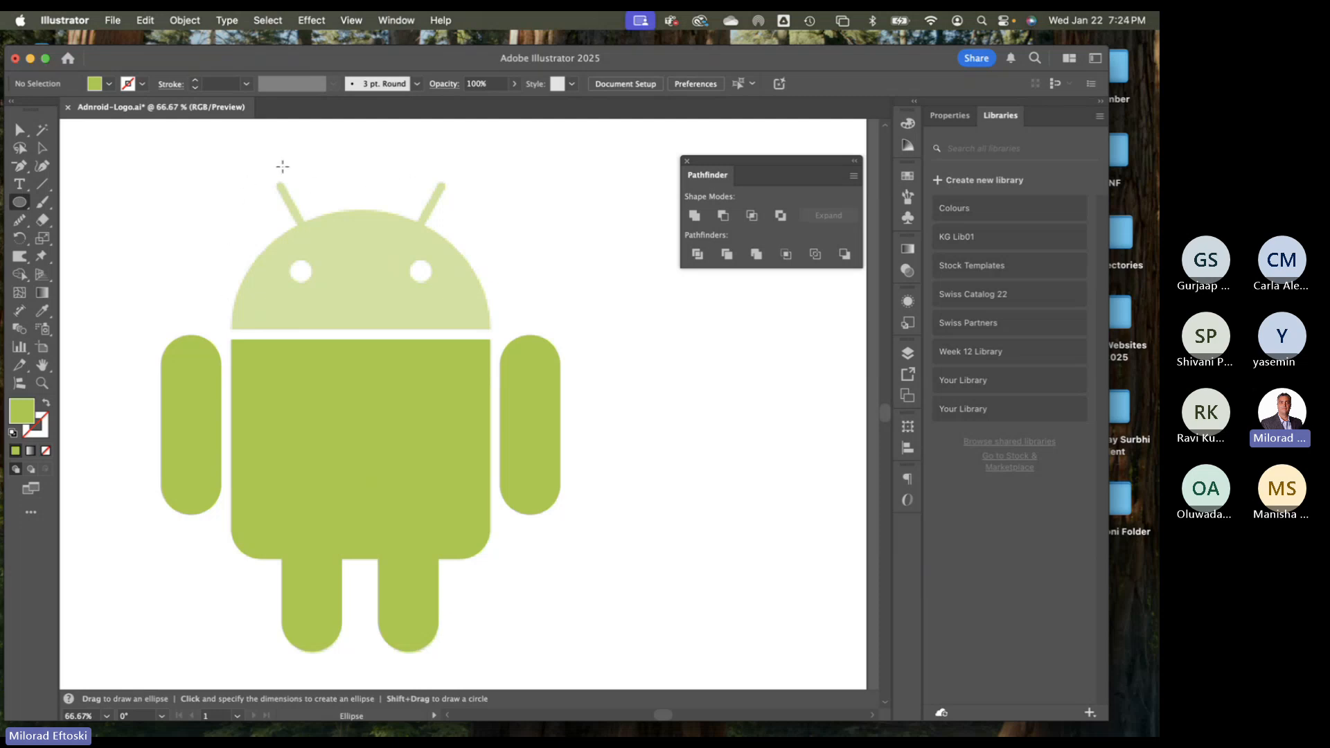
{"action": "key", "text": "super+r"}
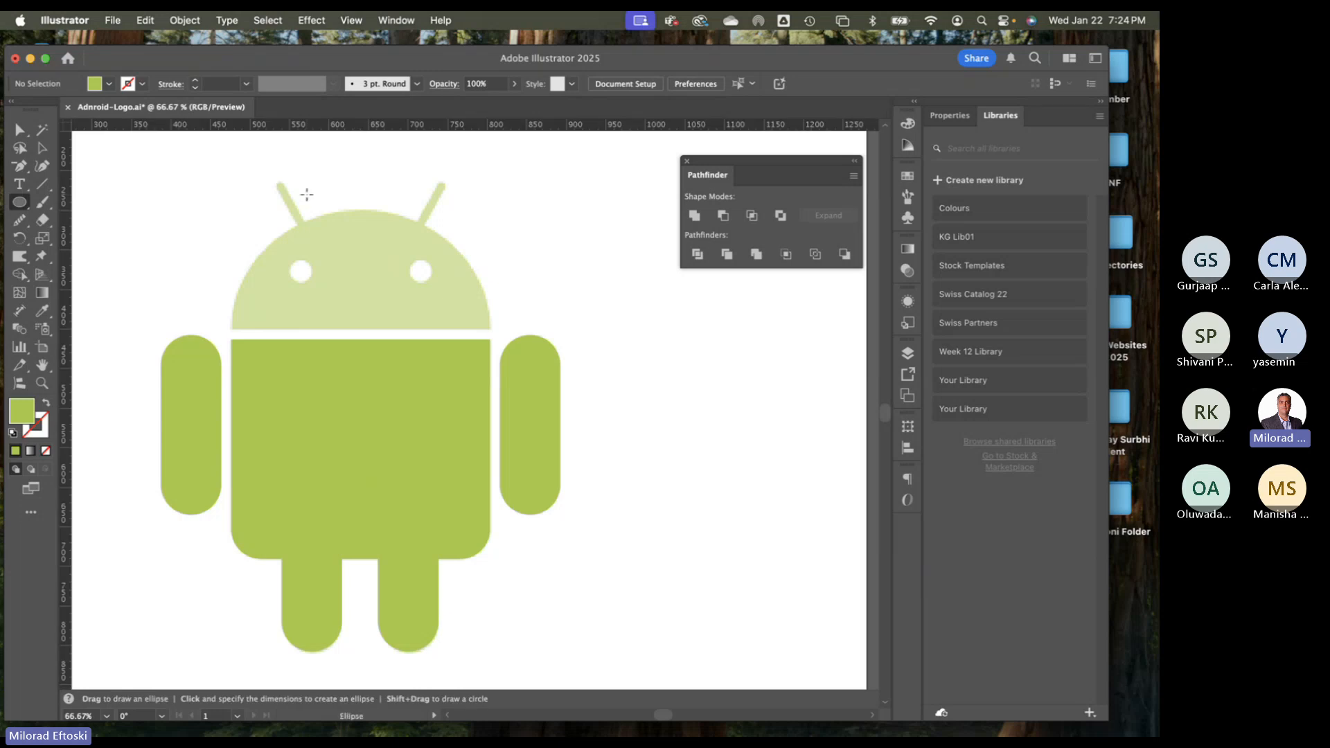
Hide the rulers and show them again
{"action": "left_click", "coordinate": [351, 20]}
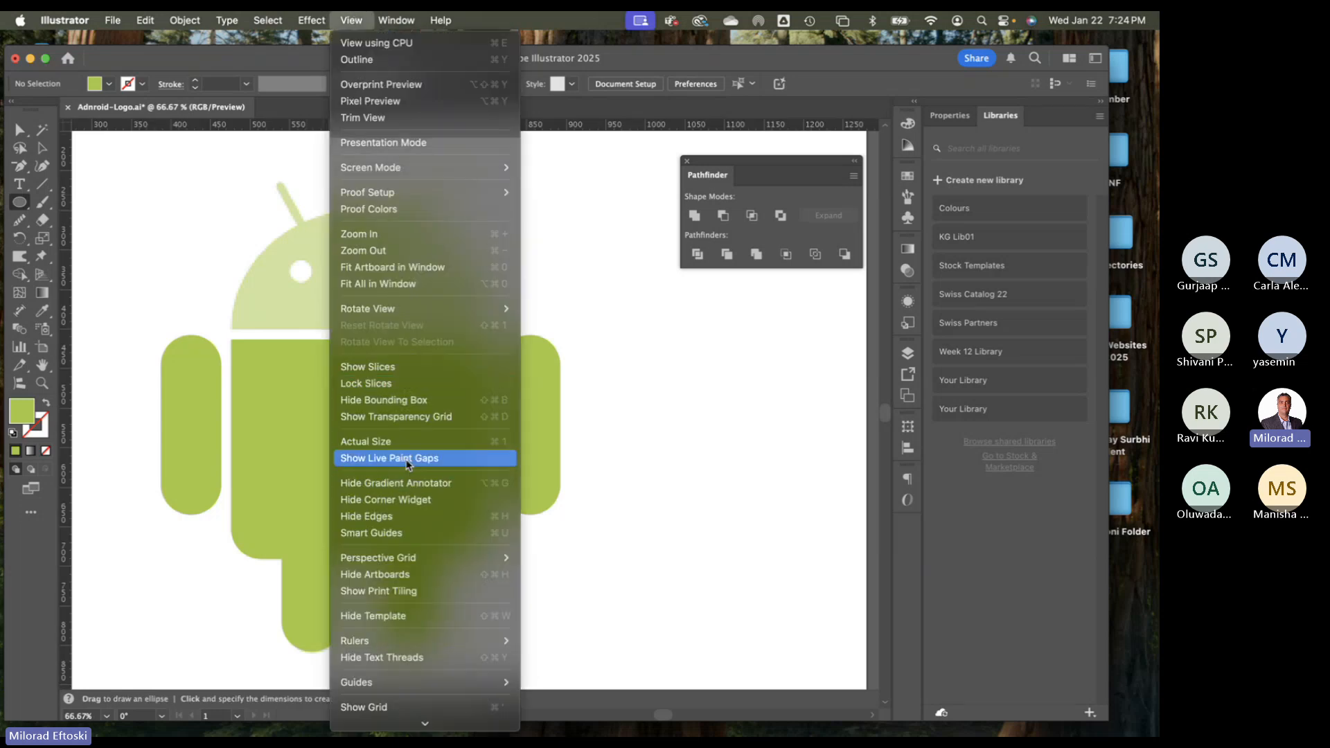
{"action": "mouse_move", "coordinate": [415, 641]}
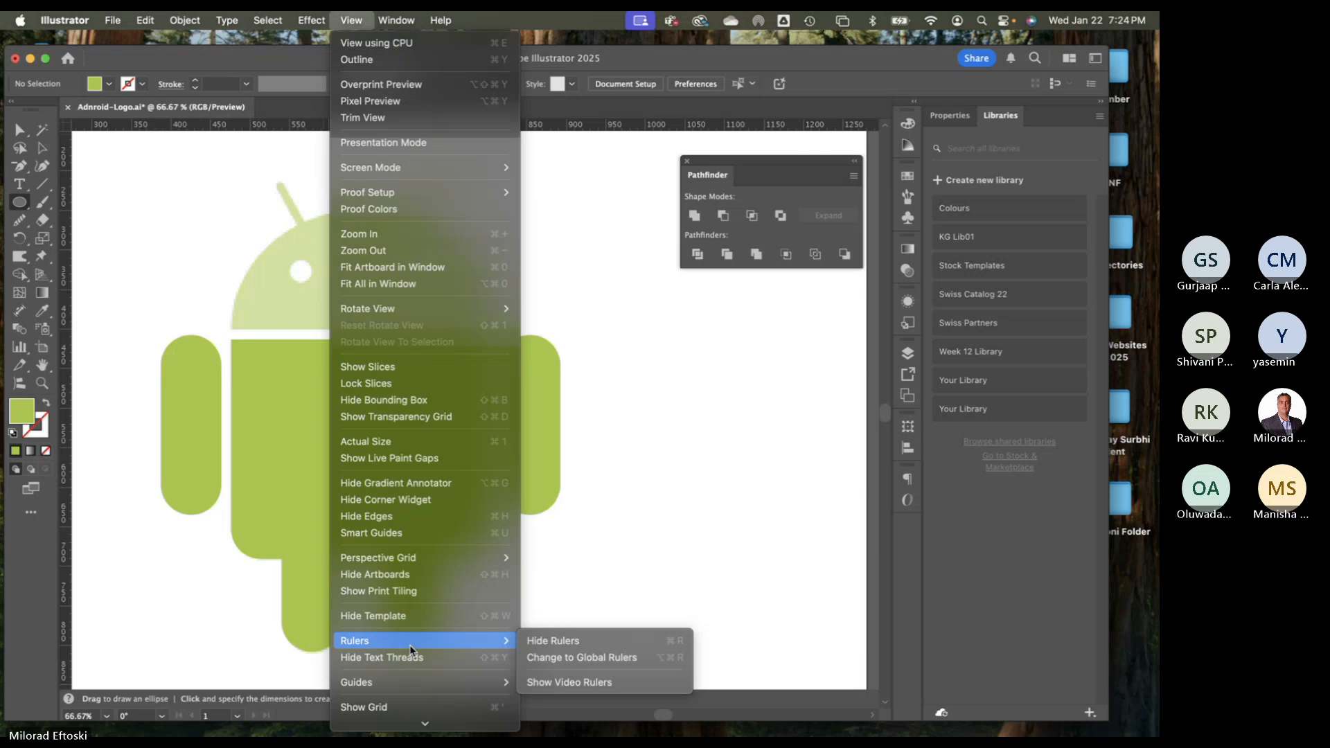
{"action": "left_click", "coordinate": [593, 638]}
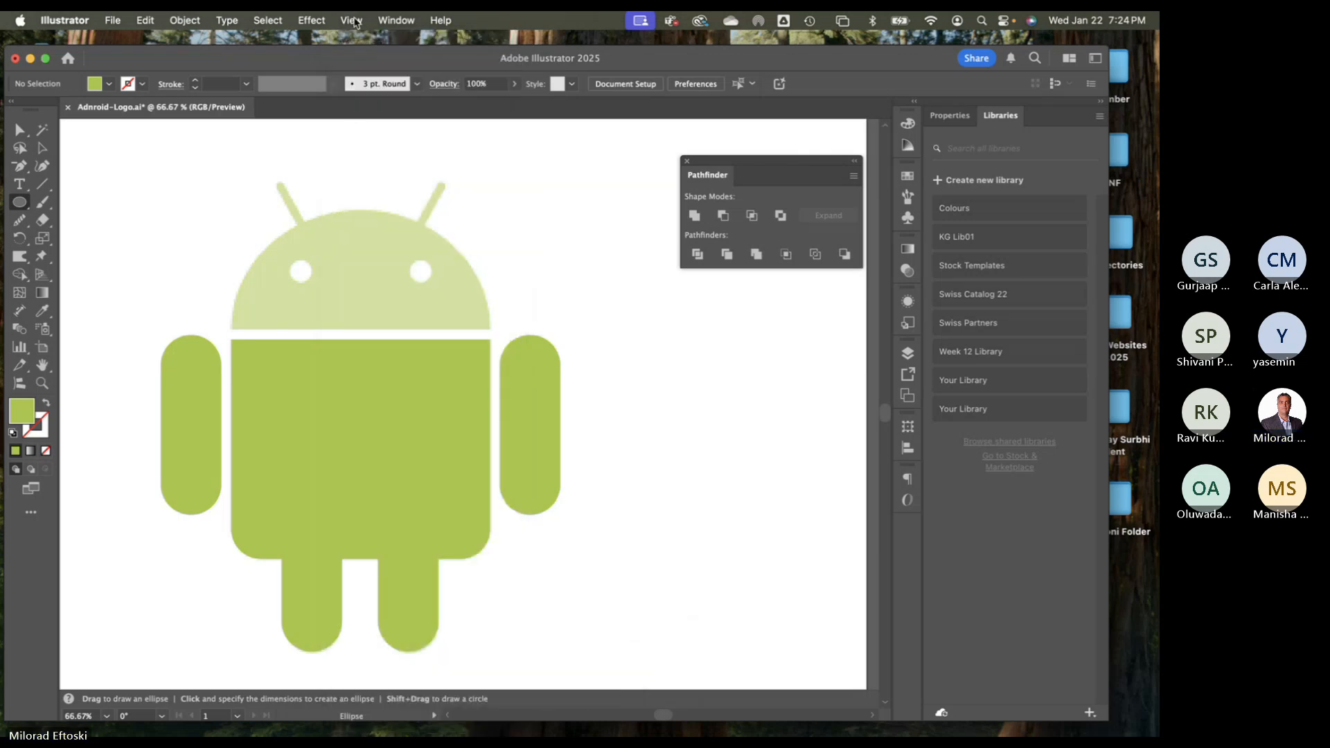
{"action": "left_click", "coordinate": [355, 21]}
{"action": "mouse_move", "coordinate": [416, 641]}
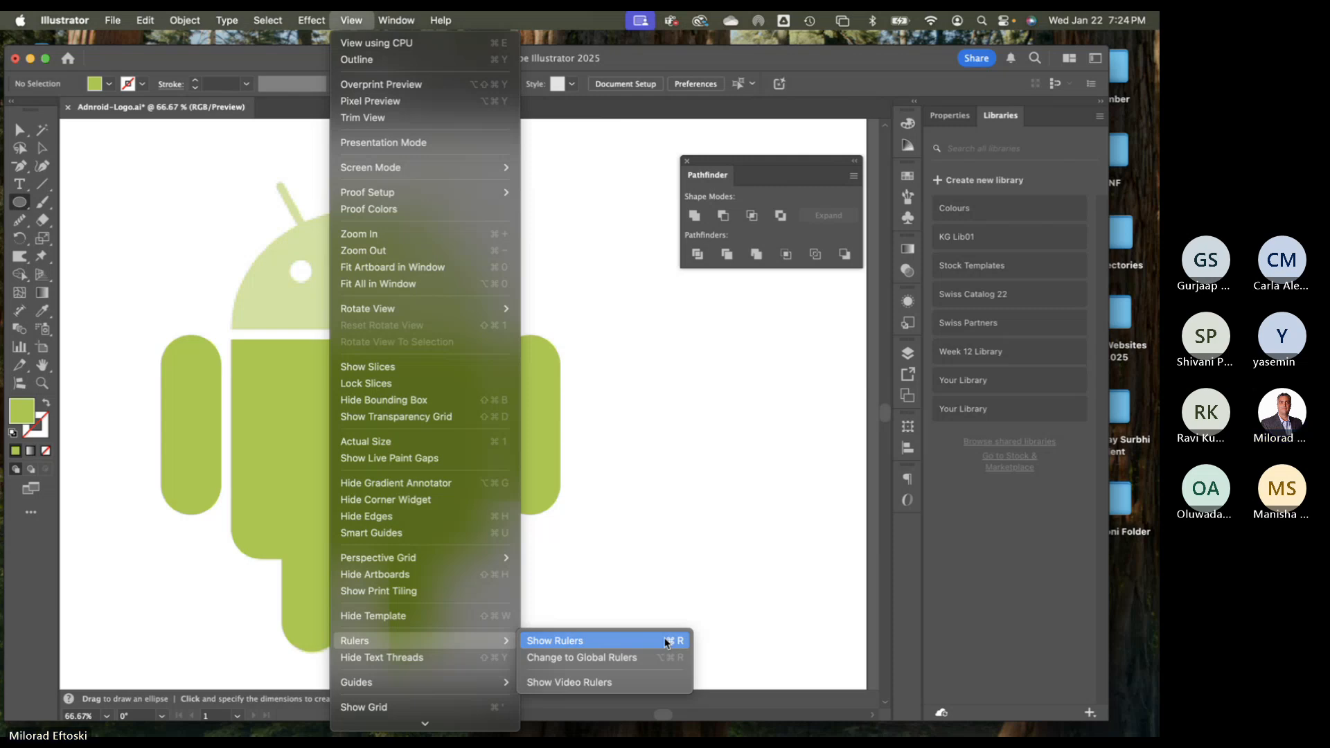
{"action": "left_click", "coordinate": [666, 643]}
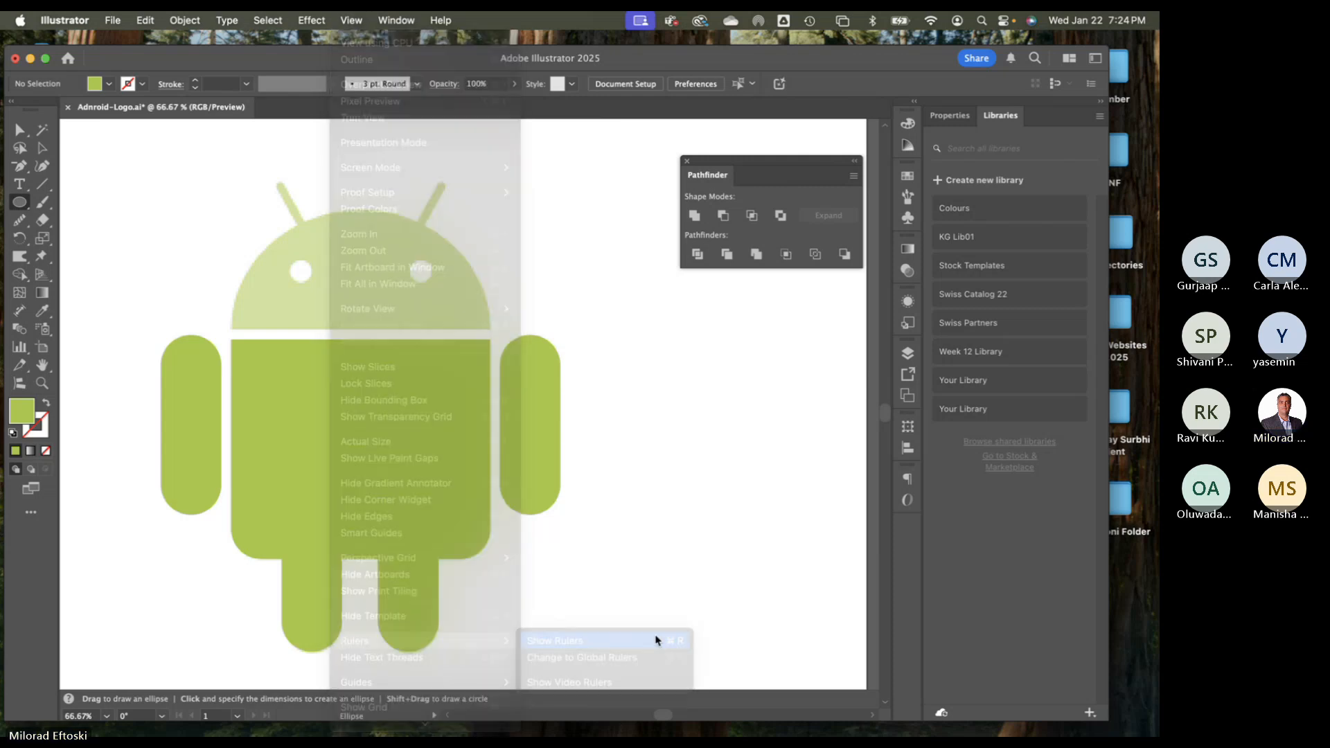
Place a horizontal guide at the top of the template's head and a vertical guide along the head's left edge
{"action": "left_click_drag", "start_coordinate": [319, 59], "coordinate": [328, 50]}
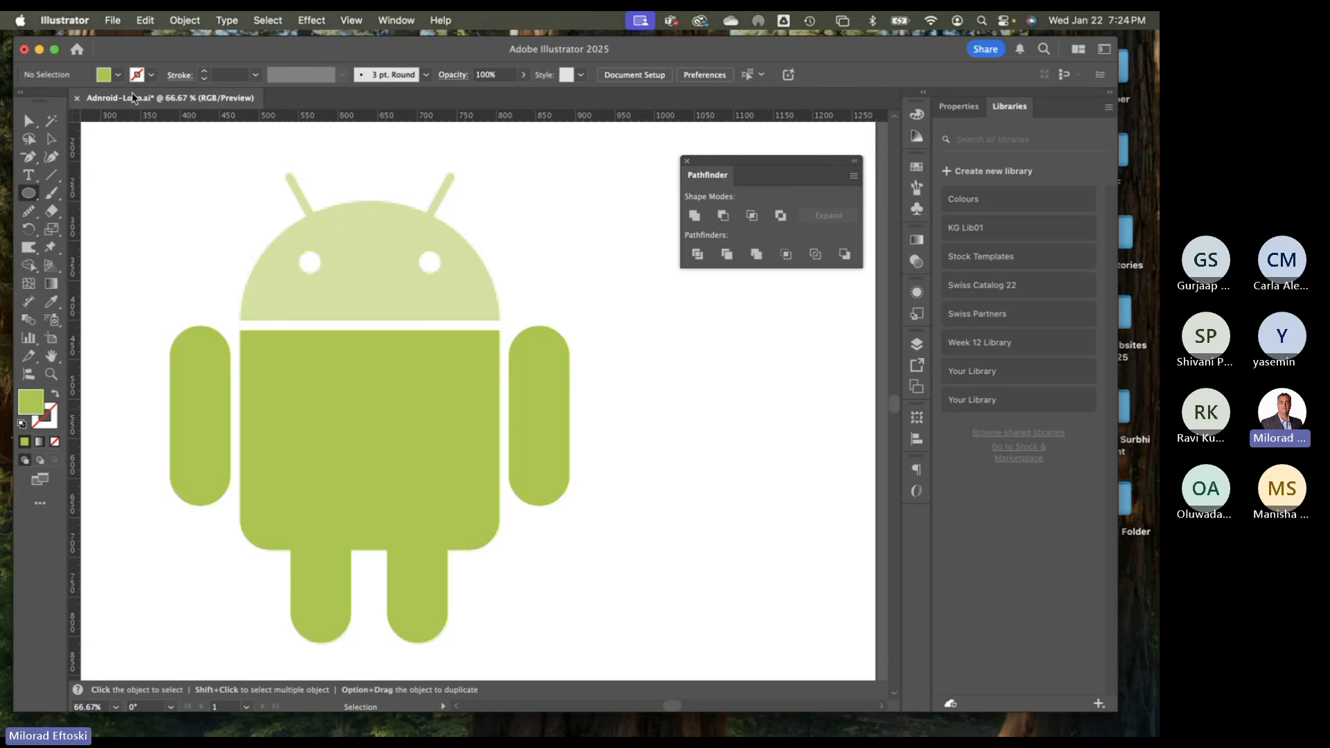
{"action": "left_click", "coordinate": [52, 139]}
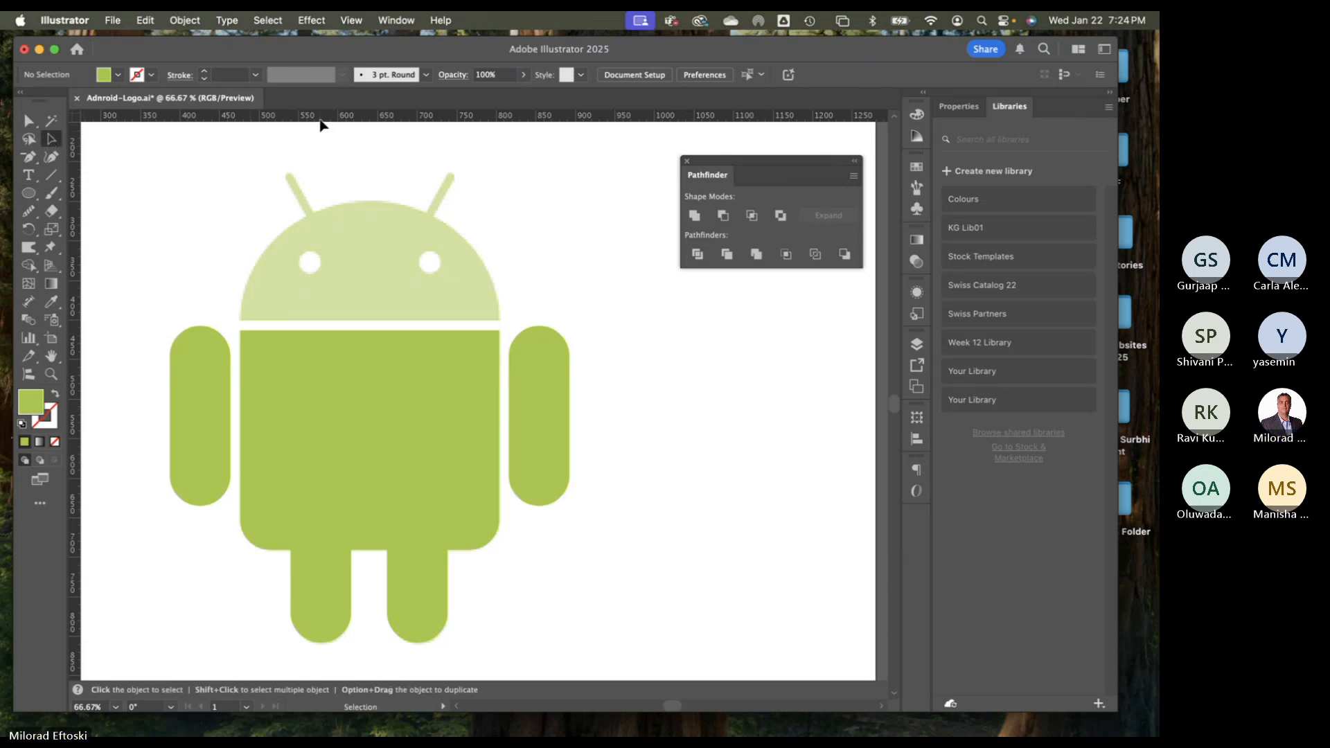
{"action": "key", "text": "super+r"}
{"action": "key", "text": "super+r"}
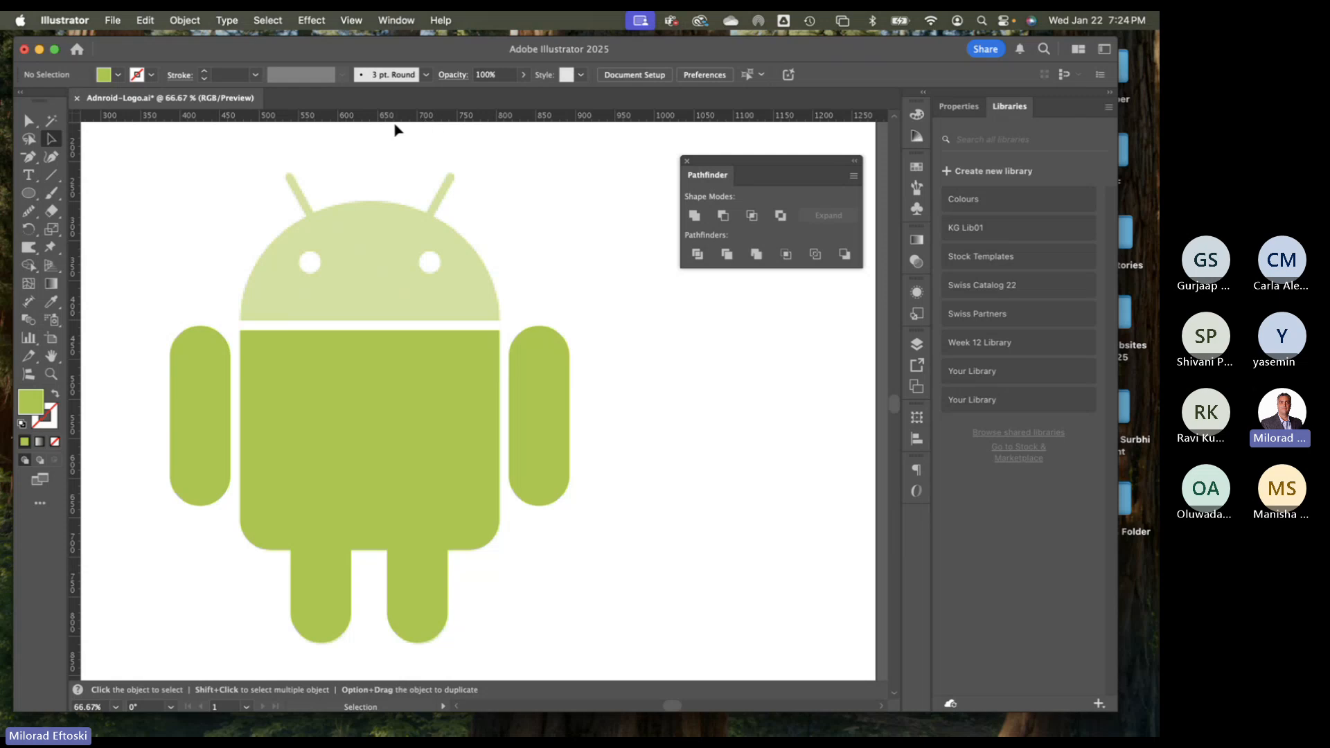
{"action": "left_click_drag", "start_coordinate": [393, 122], "coordinate": [400, 207]}
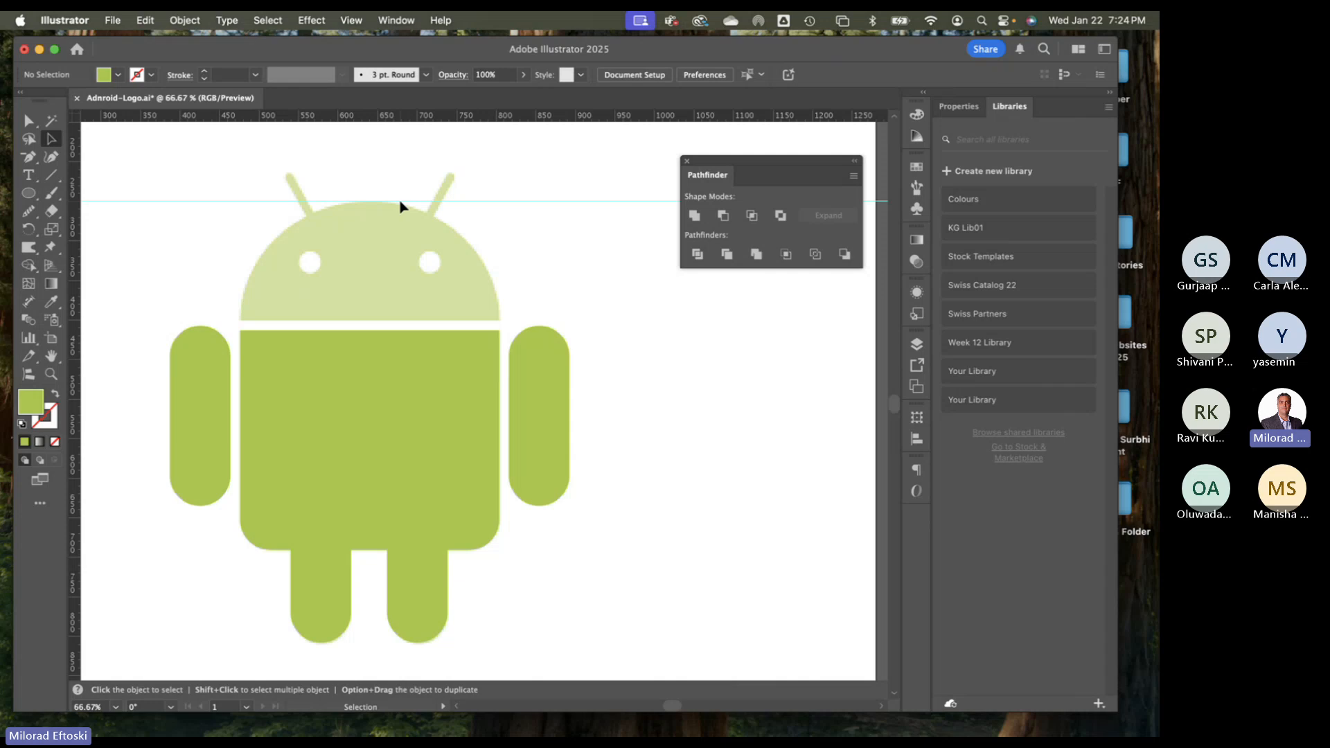
{"action": "left_click_drag", "start_coordinate": [76, 299], "coordinate": [241, 318]}
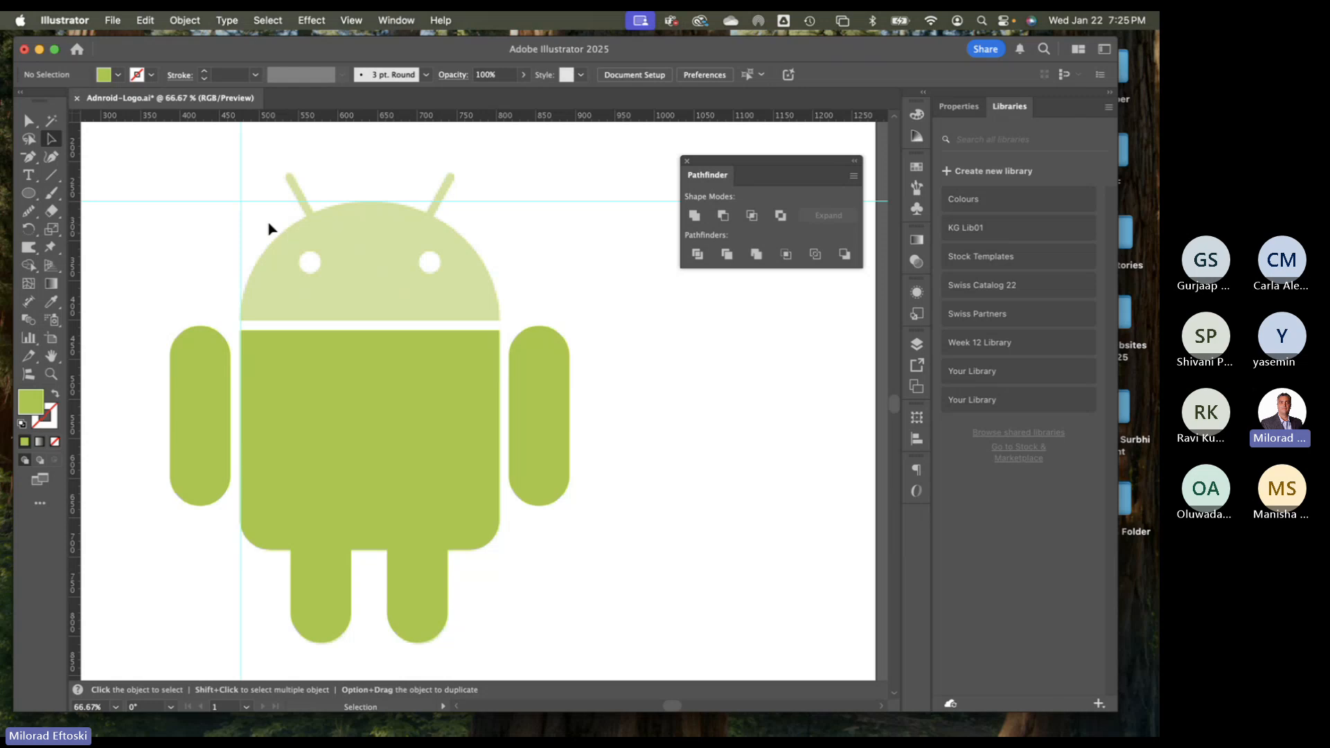
Draw a green ellipse over the head from the guides' intersection, spanning the head's full width and following its curve
{"action": "left_click", "coordinate": [31, 197]}
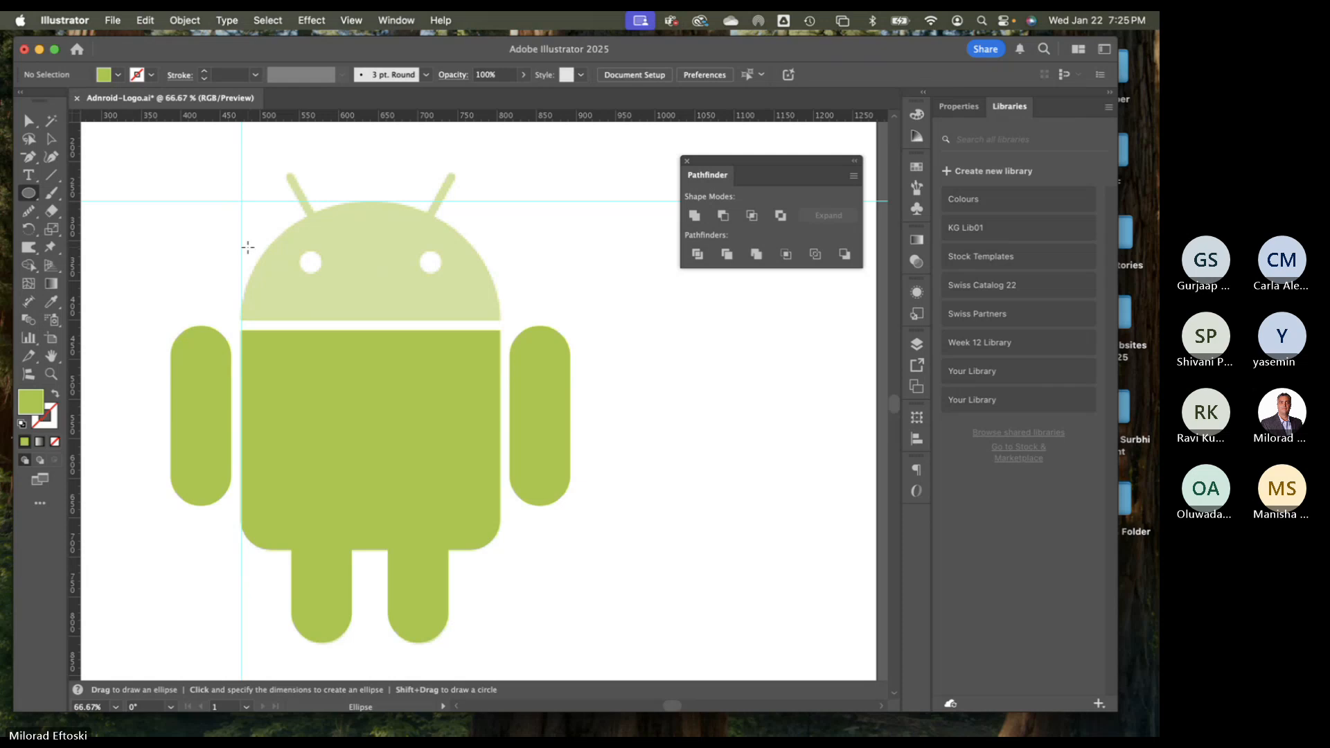
{"action": "key", "text": "space"}
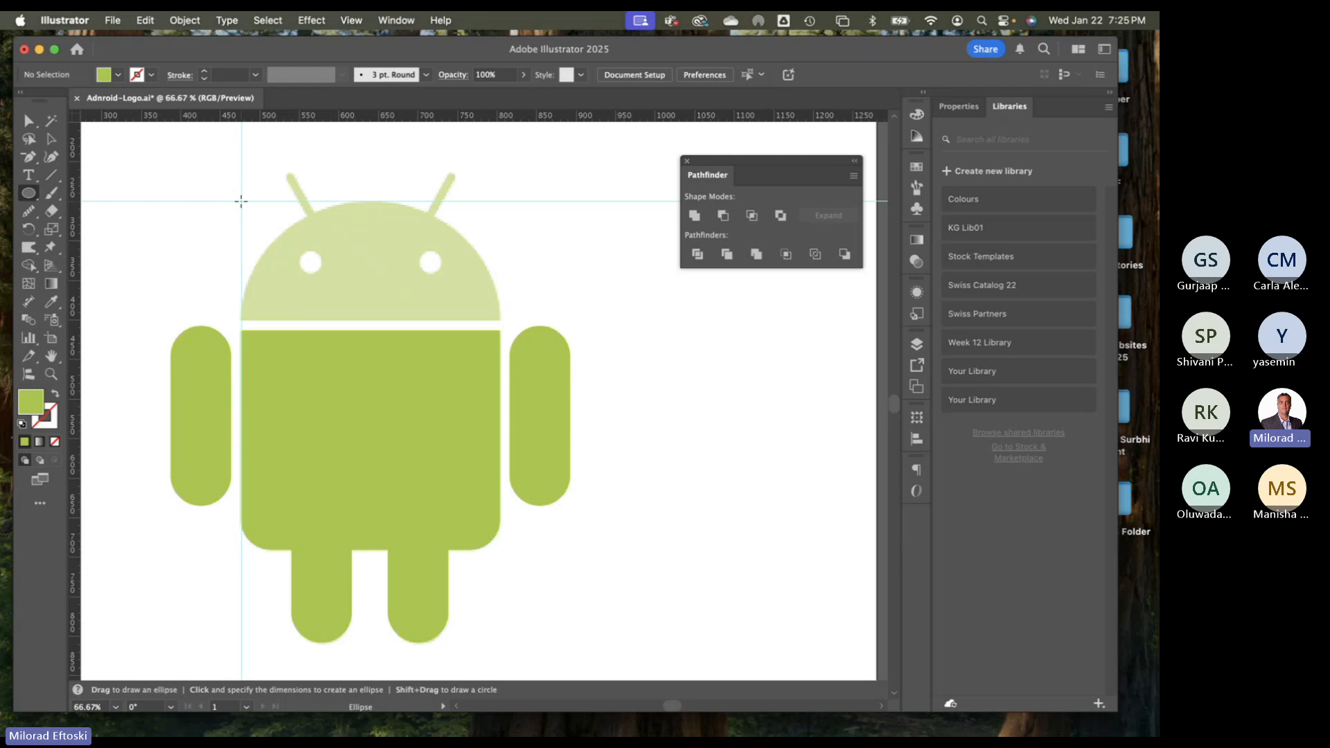
{"action": "left_click_drag", "start_coordinate": [242, 201], "coordinate": [501, 445]}
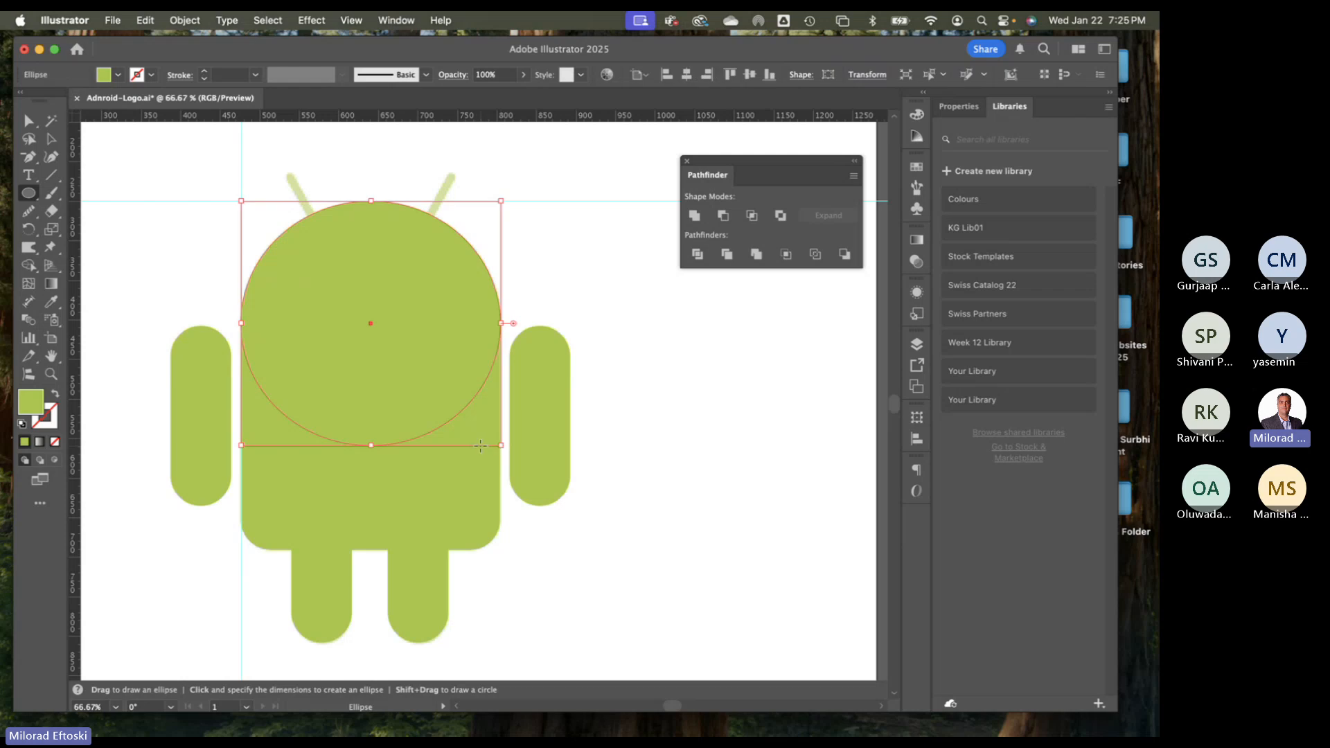
{"action": "left_click", "coordinate": [51, 139]}
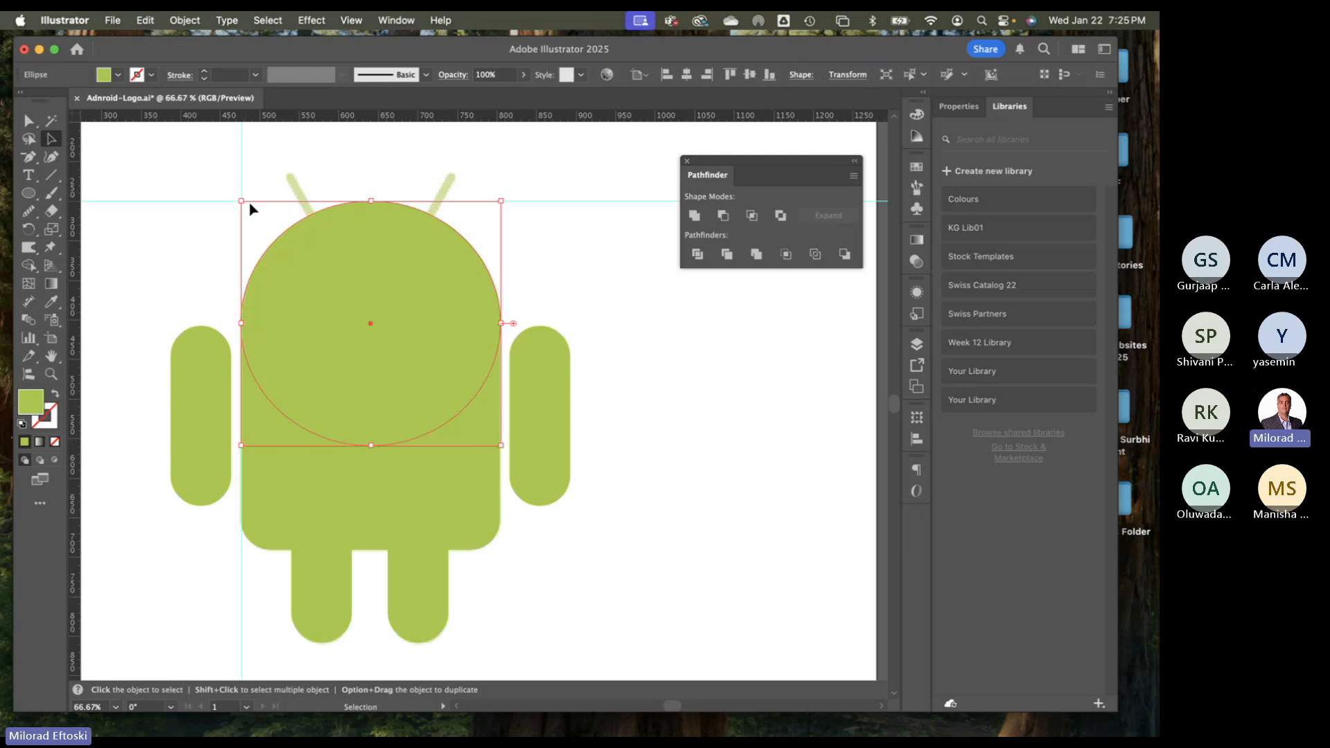
{"action": "left_click", "coordinate": [599, 389]}
Shift the new ellipse off the head and undo the move
{"action": "left_click", "coordinate": [466, 341]}
{"action": "left_click_drag", "start_coordinate": [464, 338], "coordinate": [570, 311]}
{"action": "key", "text": "super+z"}
Switch to Outline mode, deselect the ellipse and inspect its fit over the template's head at 100% zoom
{"action": "left_click", "coordinate": [358, 18]}
{"action": "left_click", "coordinate": [362, 63]}
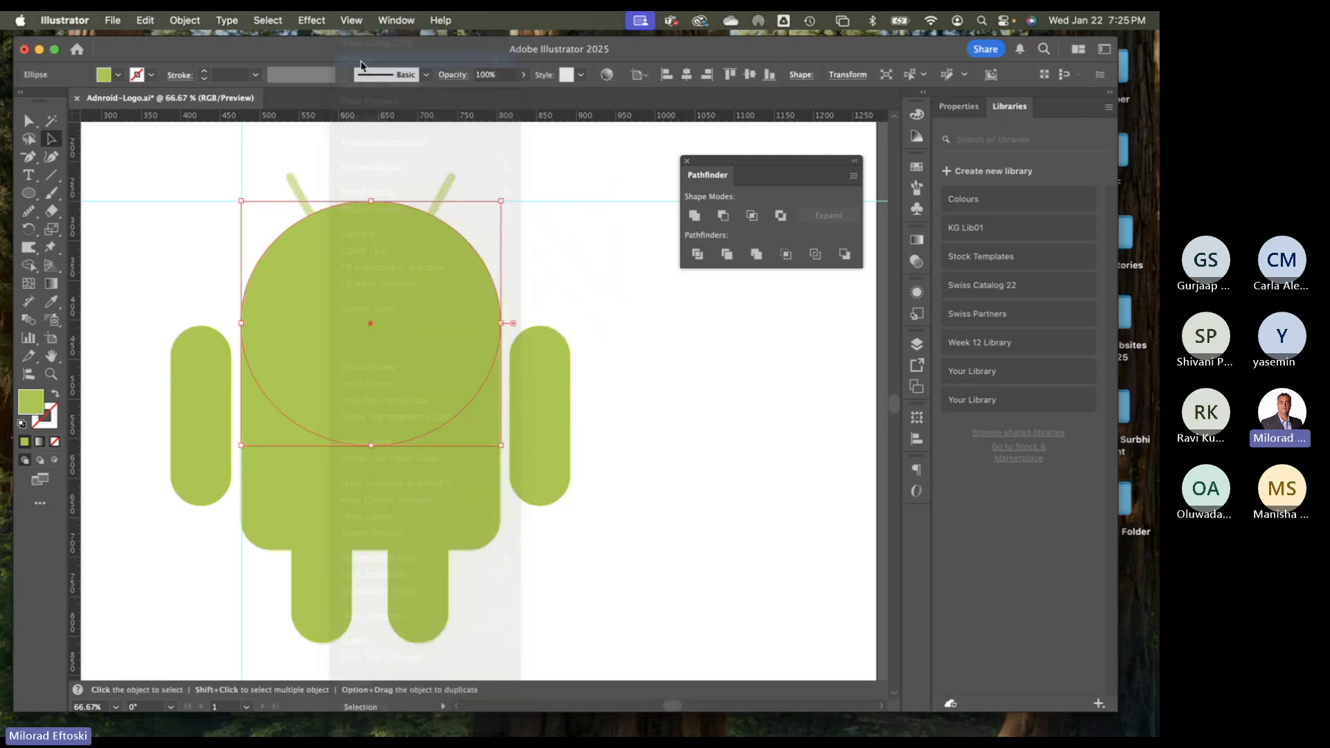
{"action": "left_click", "coordinate": [596, 323]}
{"action": "key", "text": "super+equal"}
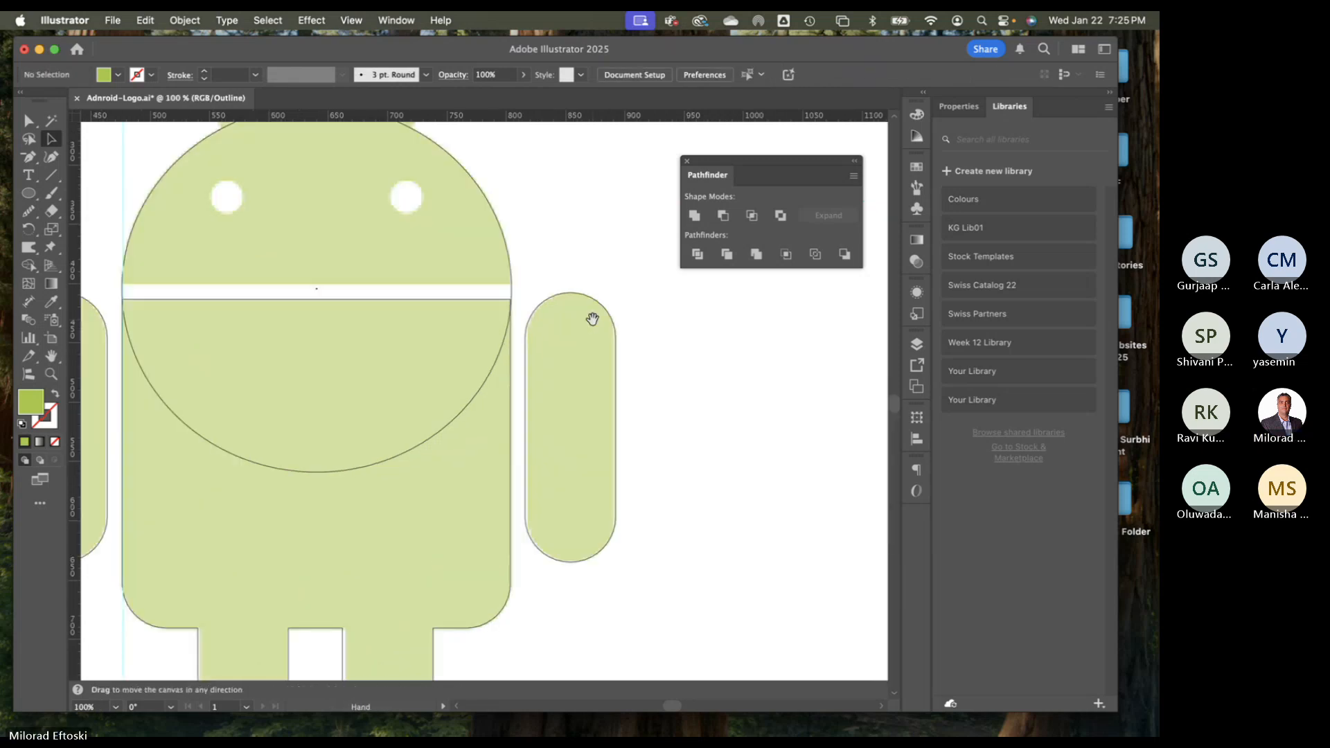
{"action": "left_click_drag", "start_coordinate": [376, 334], "coordinate": [451, 413]}
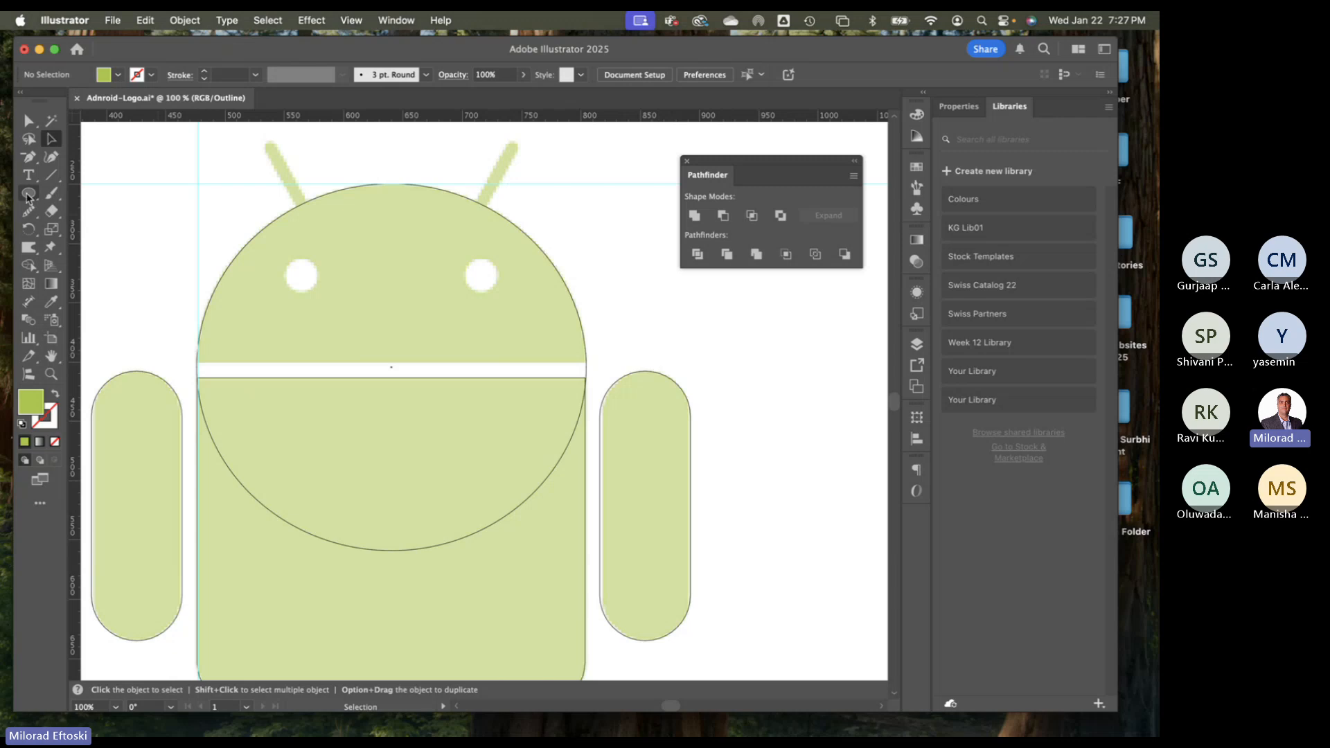
Draw a rectangle from the head's flat lower edge over the ellipse's lower half, wider than the ellipse, and return to Preview mode
{"action": "left_click_drag", "start_coordinate": [29, 194], "coordinate": [86, 197]}
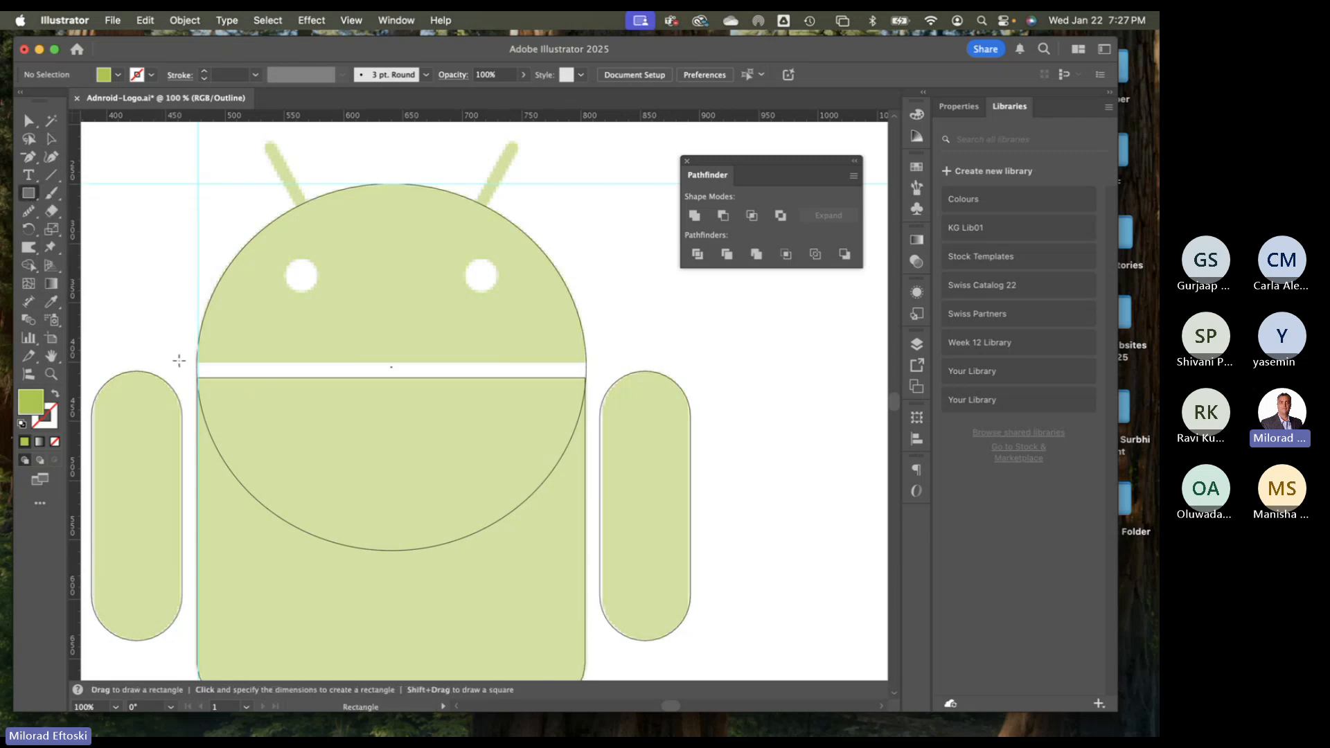
{"action": "left_click_drag", "start_coordinate": [179, 360], "coordinate": [625, 563]}
{"action": "key", "text": "v"}
{"action": "left_click", "coordinate": [54, 140]}
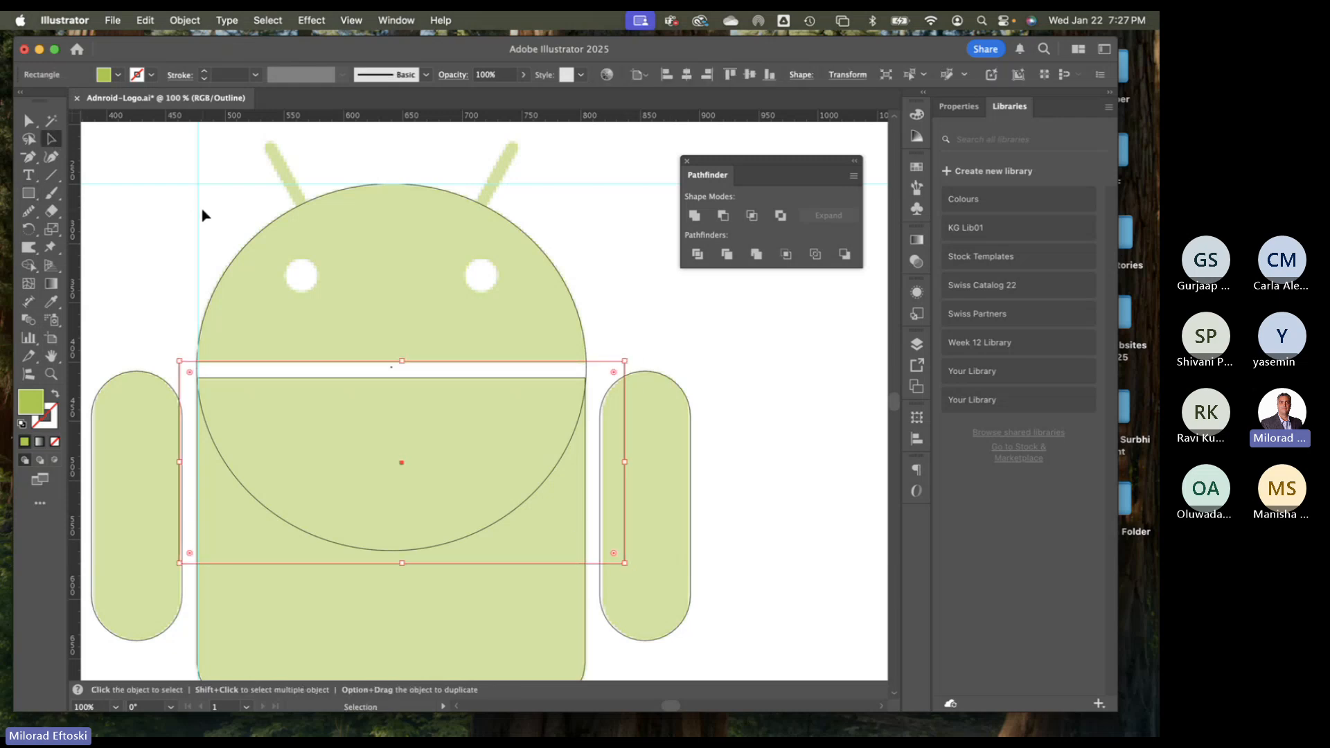
{"action": "key", "text": "super+y"}
{"action": "key", "text": "super+y"}
{"action": "key", "text": "super+y"}
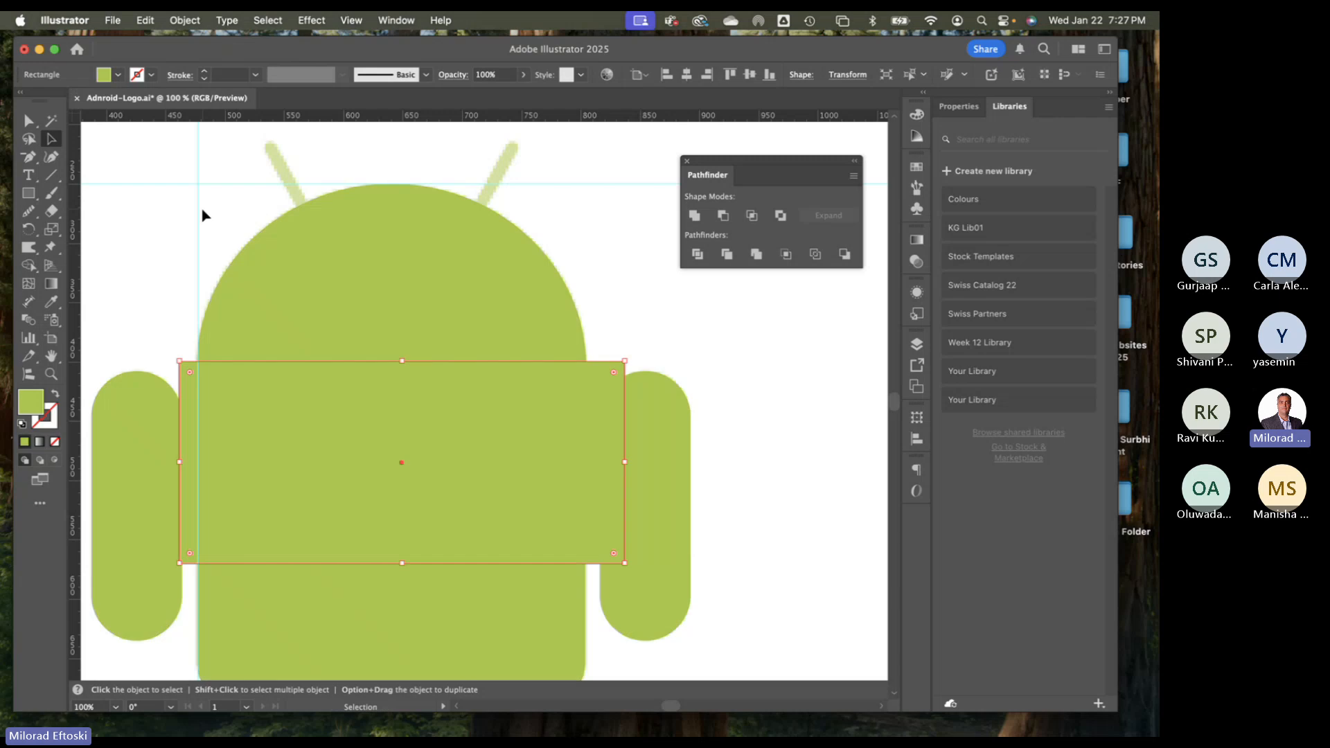
Fill the rectangle with magenta and subtract it from the head ellipse using the Pathfinder's Minus Front mode
{"action": "left_click", "coordinate": [118, 75]}
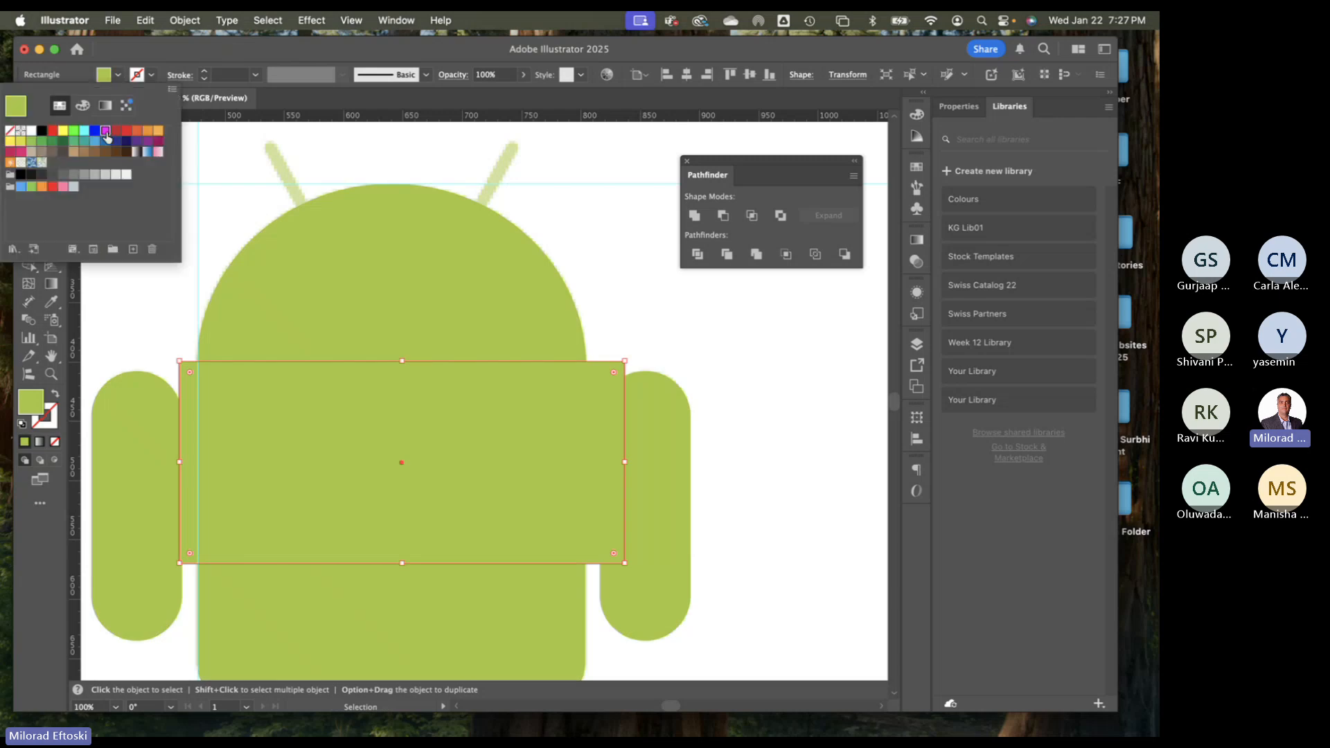
{"action": "left_click", "coordinate": [106, 137]}
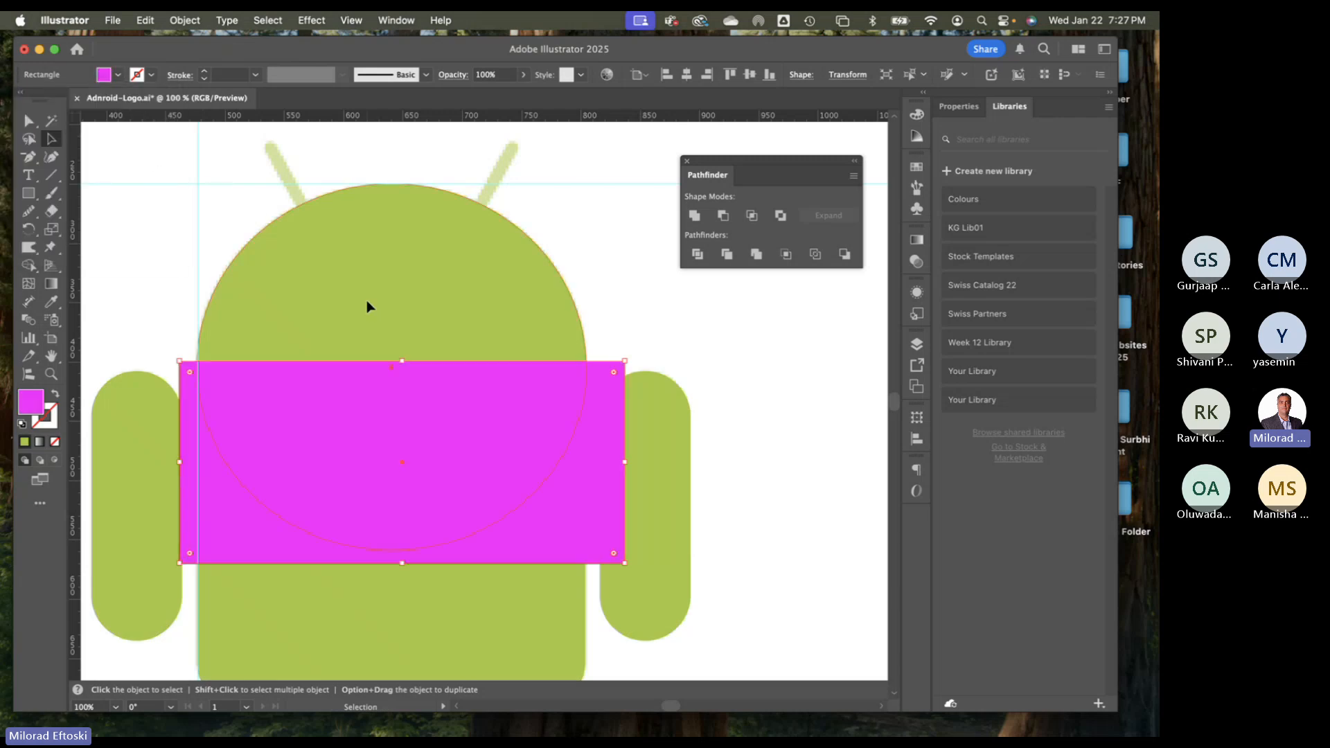
{"action": "left_click", "coordinate": [471, 322], "text": "shift"}
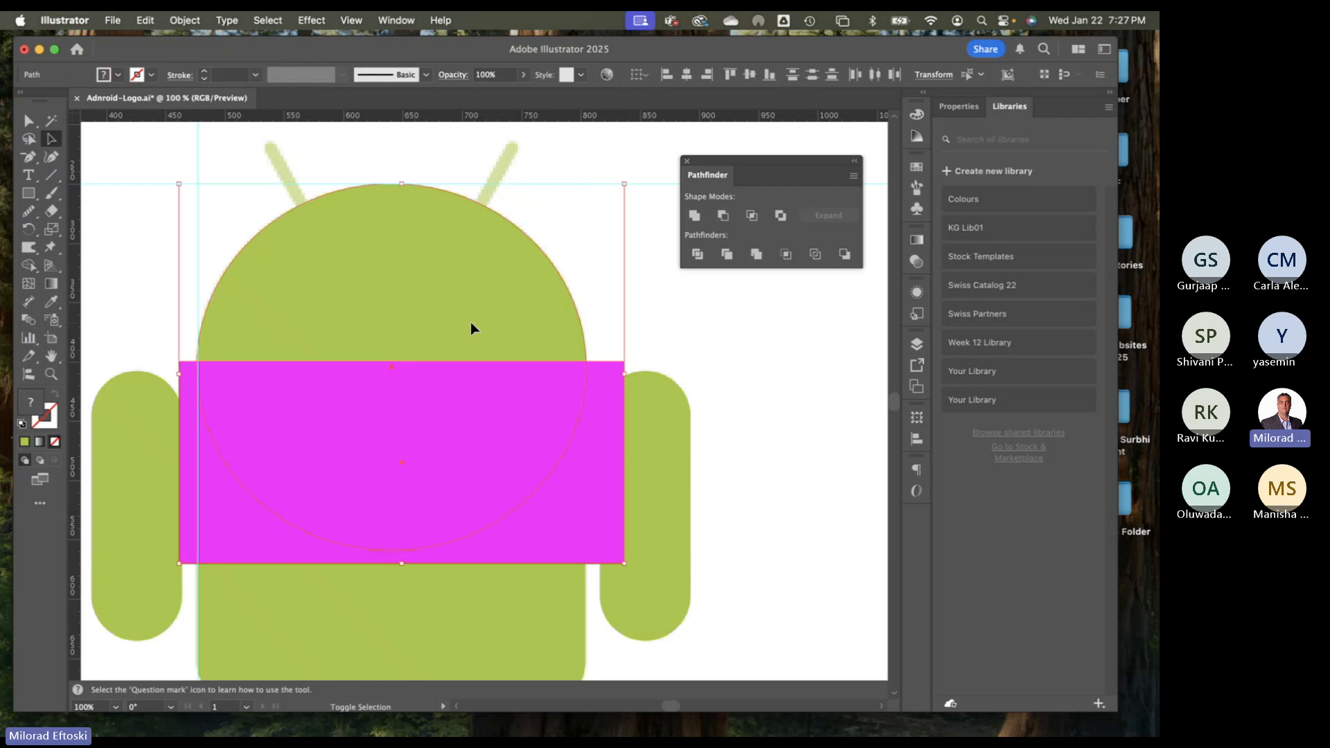
{"action": "left_click", "coordinate": [724, 217]}
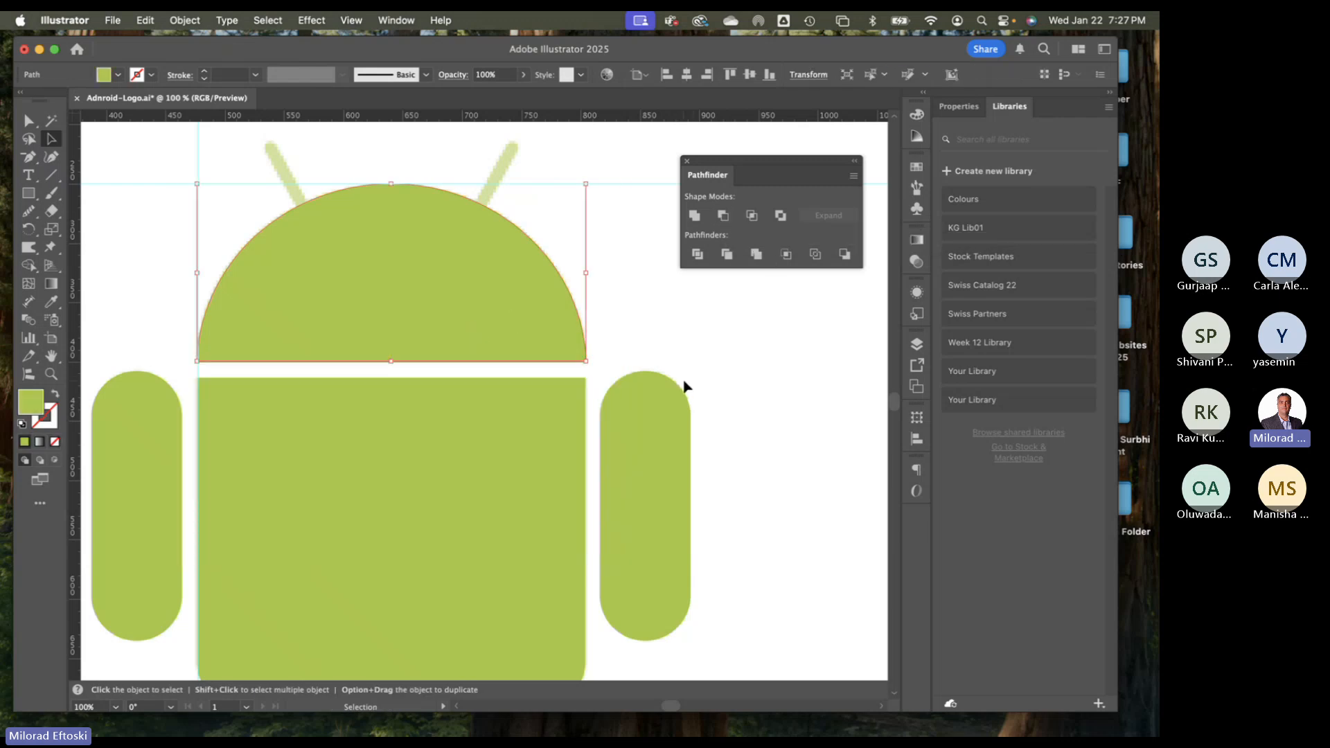
Shift the cut half-round head off the template, and undo everything back to the full ellipse without the rectangle
{"action": "left_click_drag", "start_coordinate": [520, 350], "coordinate": [604, 311]}
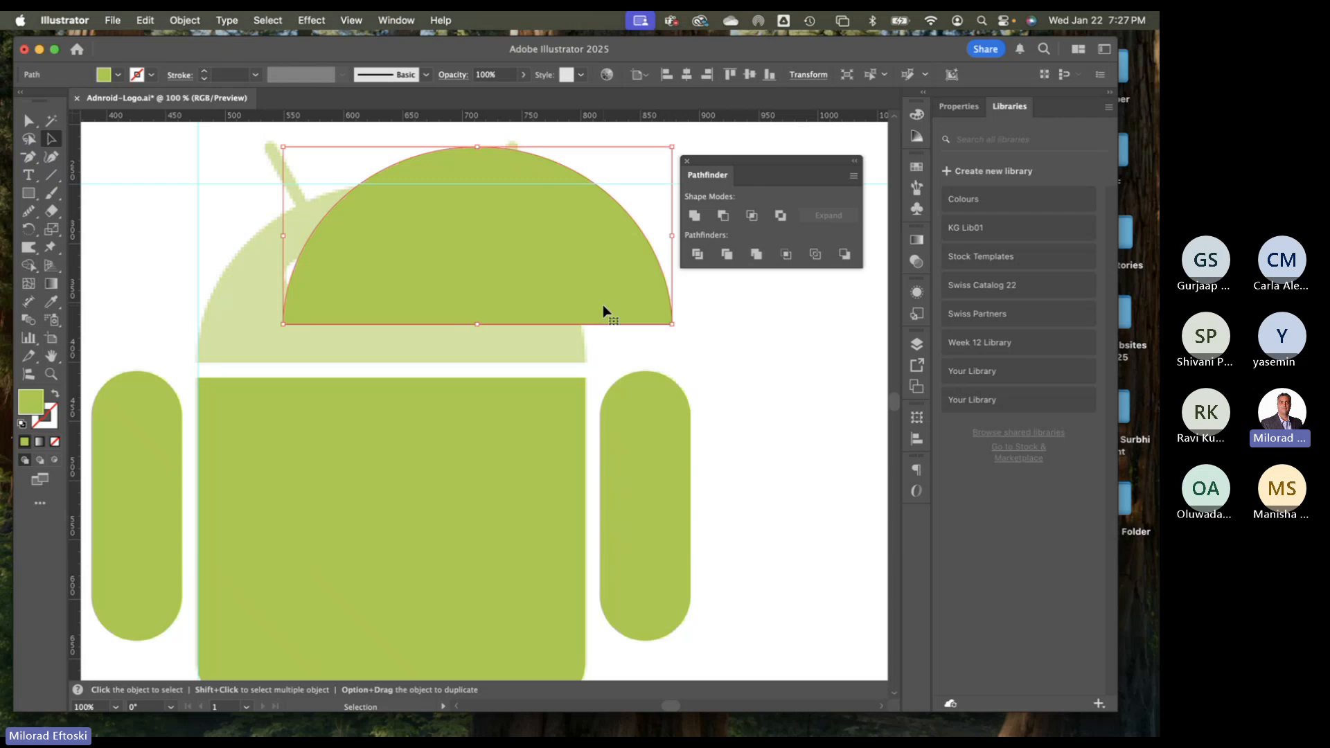
{"action": "key", "text": "super+z"}
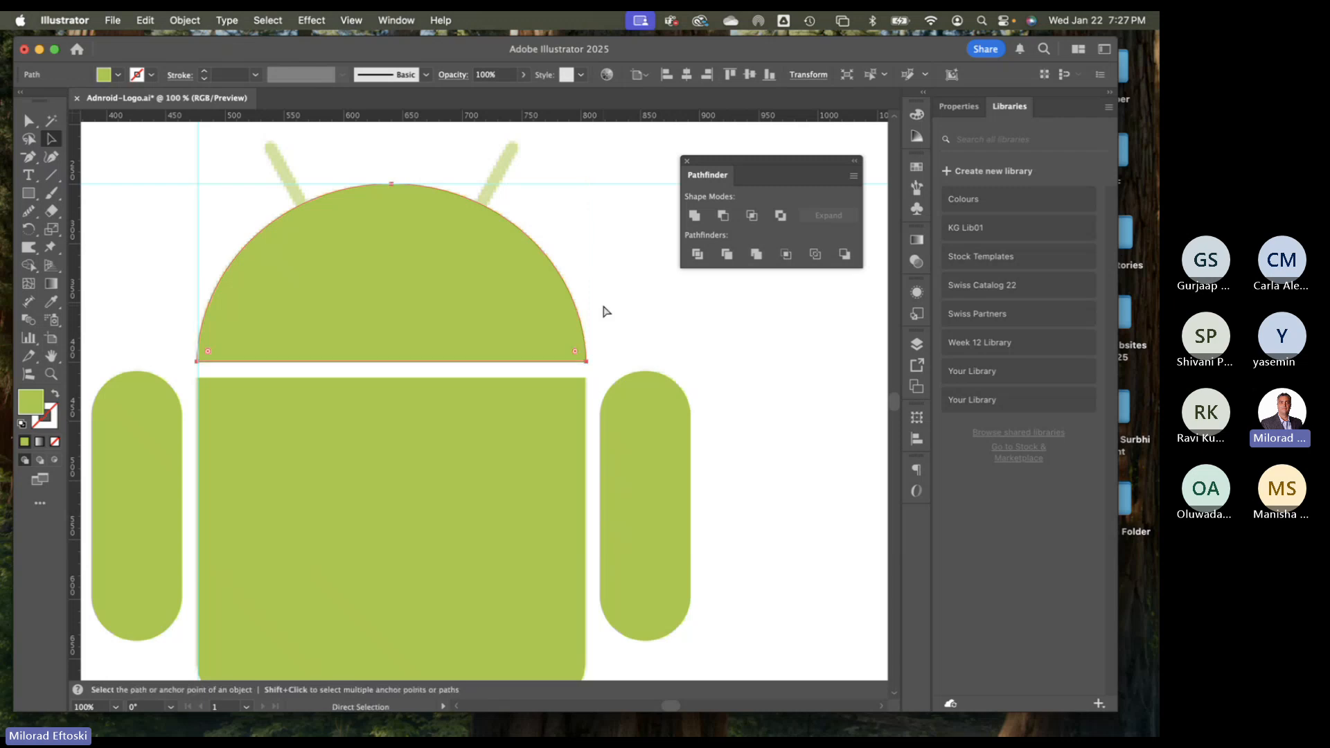
{"action": "key", "text": "super+z"}
{"action": "key", "text": "super+z"}
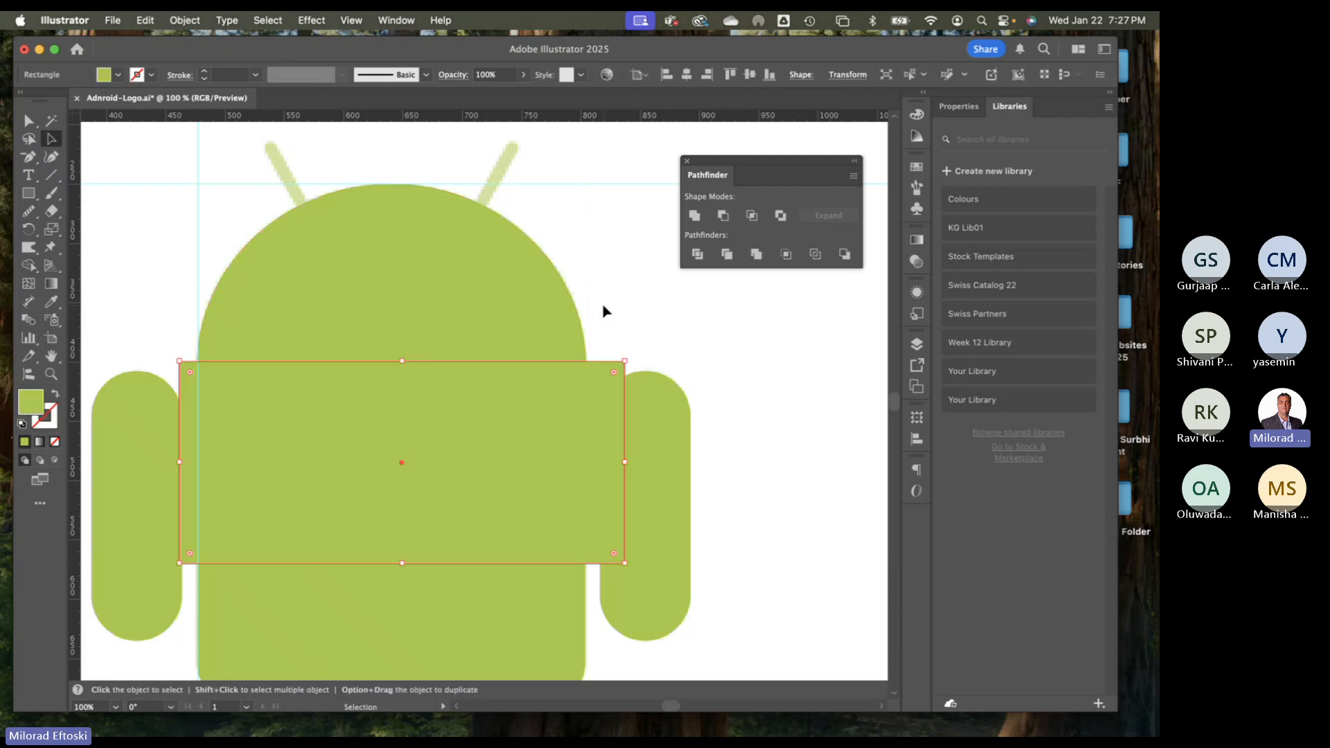
{"action": "left_click", "coordinate": [603, 312]}
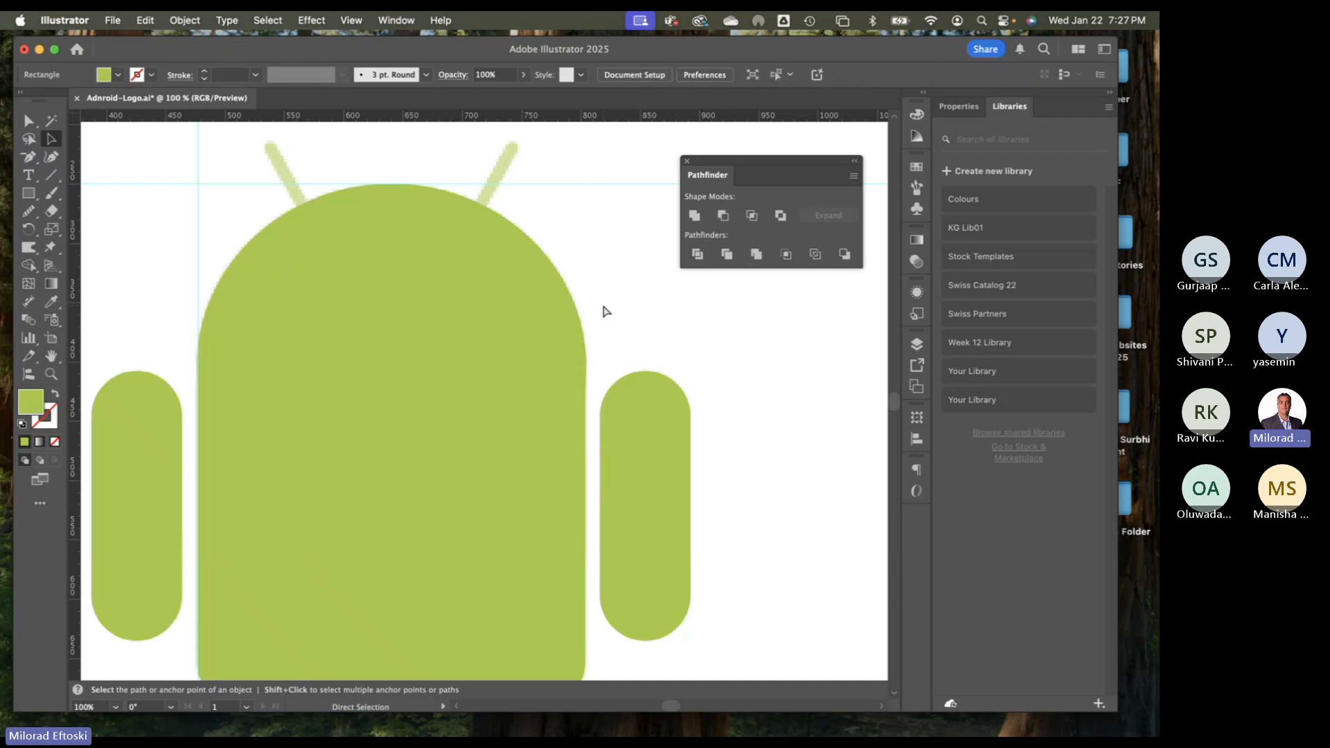
Select the head ellipse and switch to Outline mode
{"action": "left_click", "coordinate": [566, 309]}
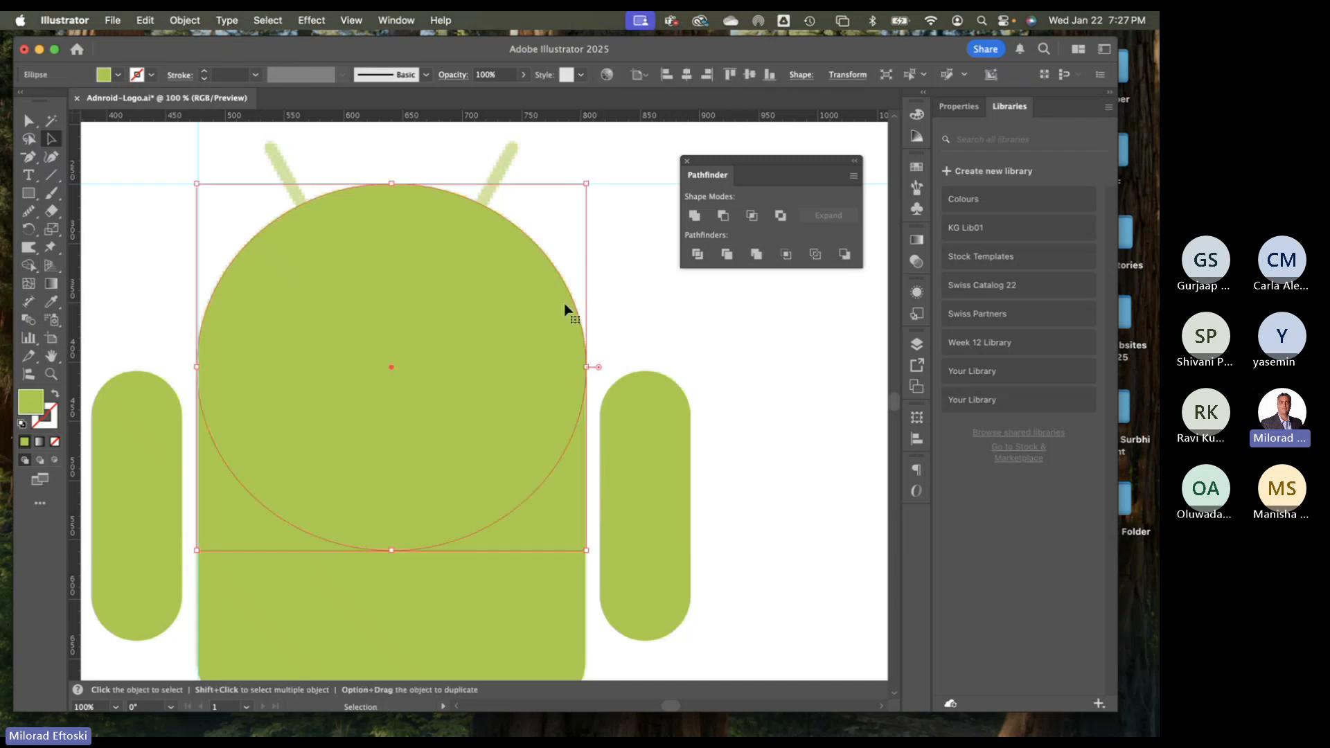
{"action": "key", "text": "super+y"}
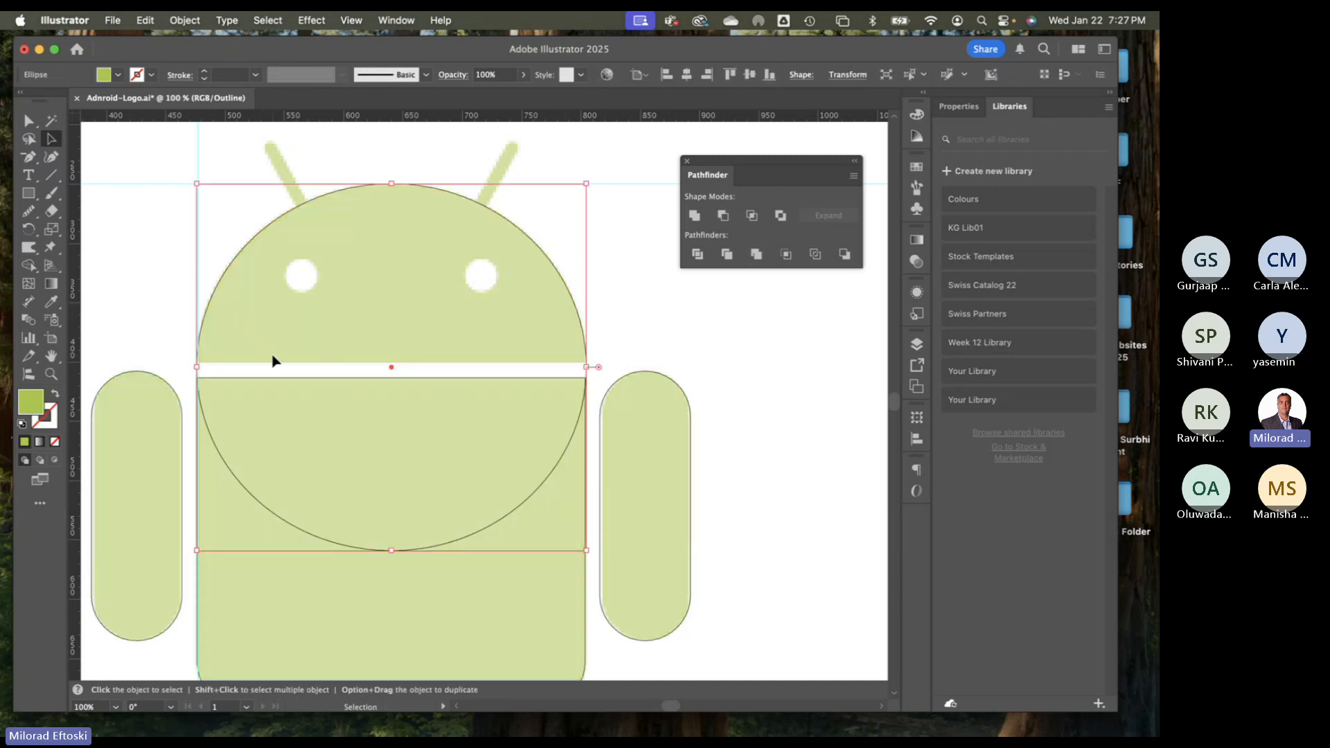
Split the head ellipse at its left and right anchor points with the Scissors tool
{"action": "scroll", "coordinate": [273, 360], "scroll_direction": "up", "scroll_amount": 1}
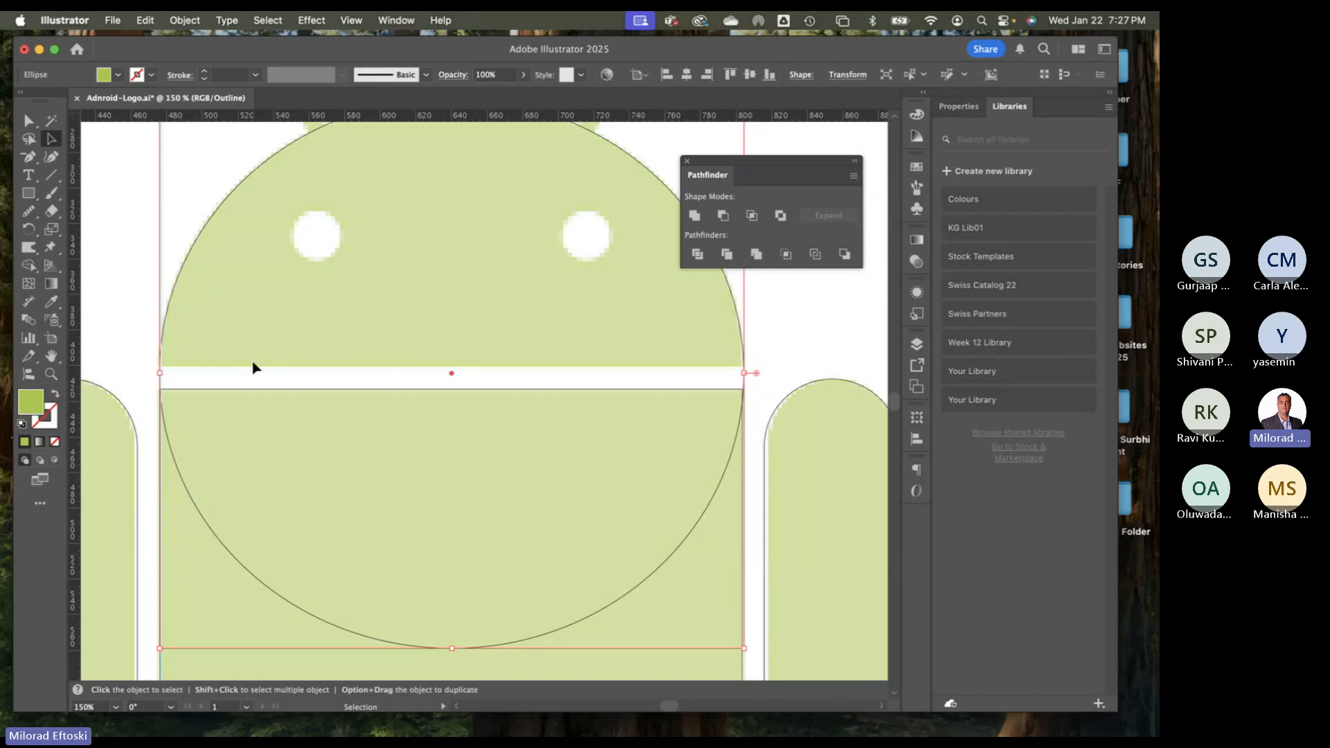
{"action": "left_click", "coordinate": [51, 211]}
{"action": "mouse_move", "coordinate": [51, 210]}
{"action": "left_mouse_down"}
{"action": "mouse_move", "coordinate": [130, 232]}
{"action": "mouse_move", "coordinate": [117, 231]}
{"action": "left_mouse_up"}
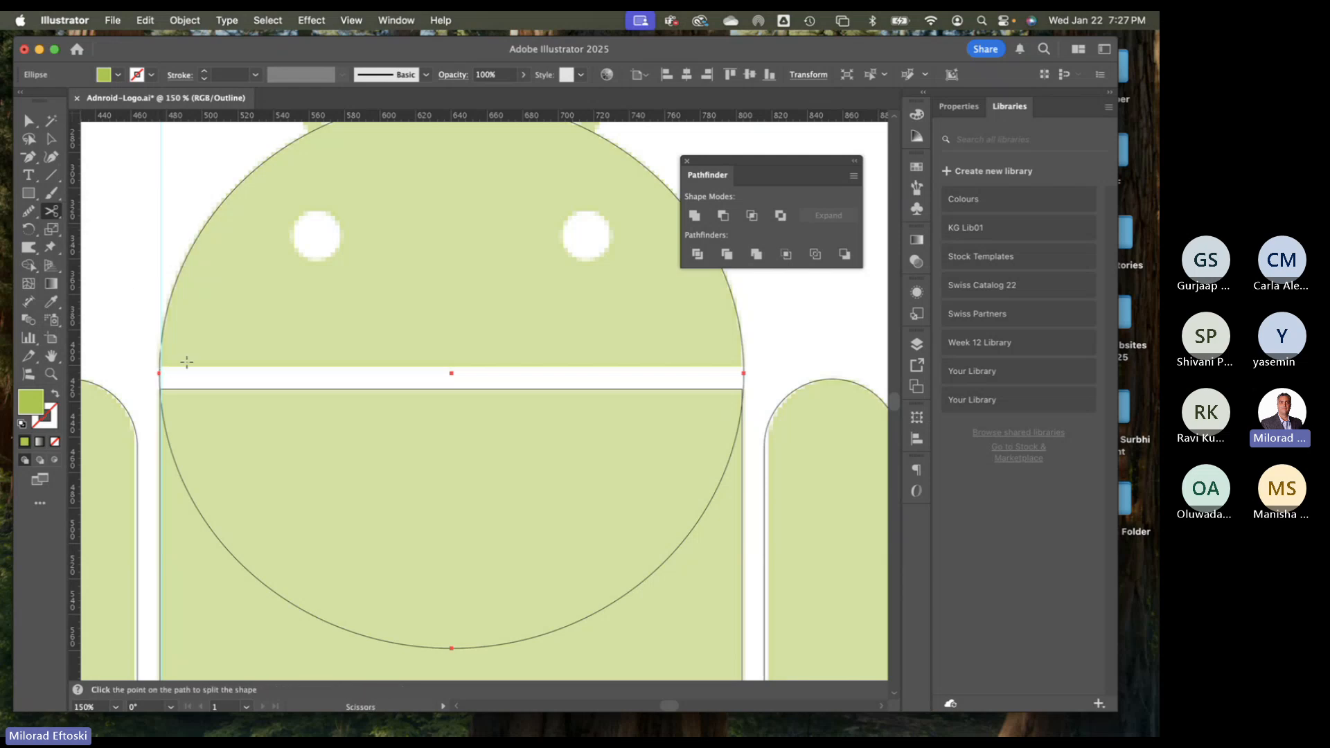
{"action": "left_click", "coordinate": [159, 373]}
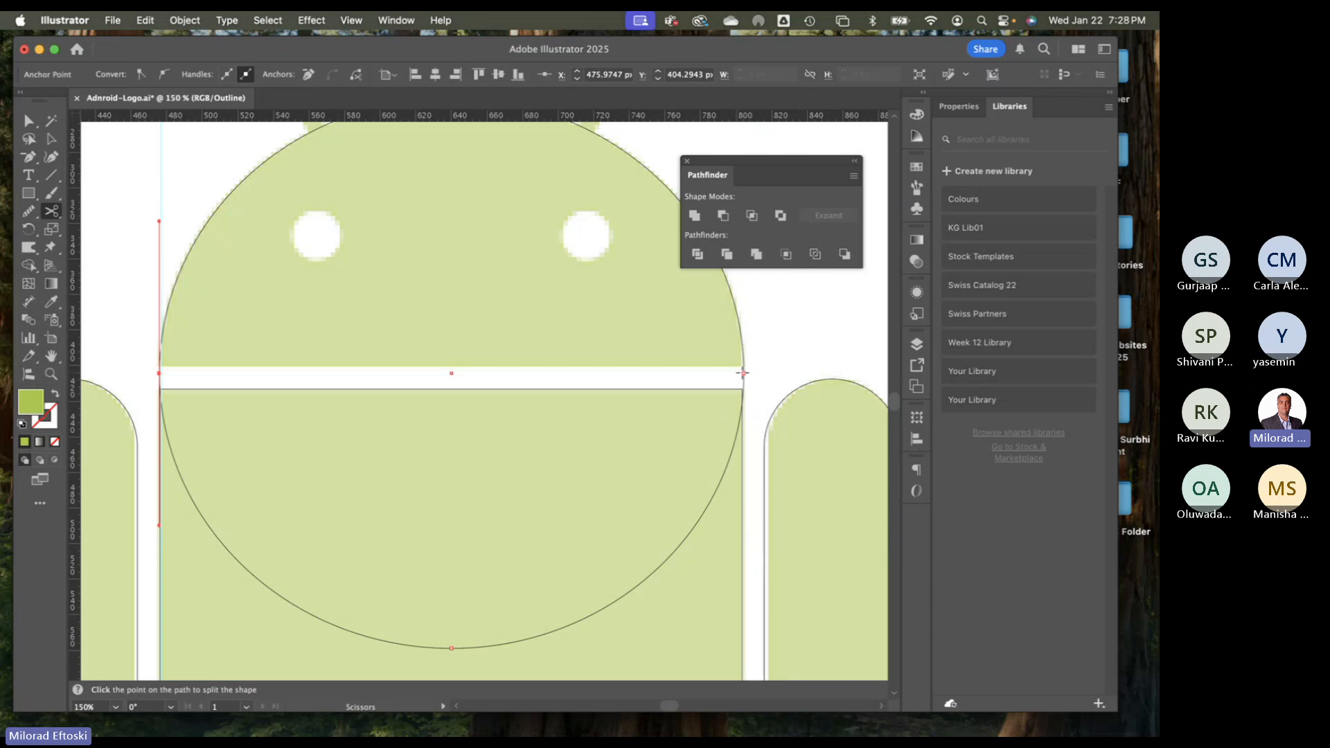
{"action": "left_click", "coordinate": [743, 373]}
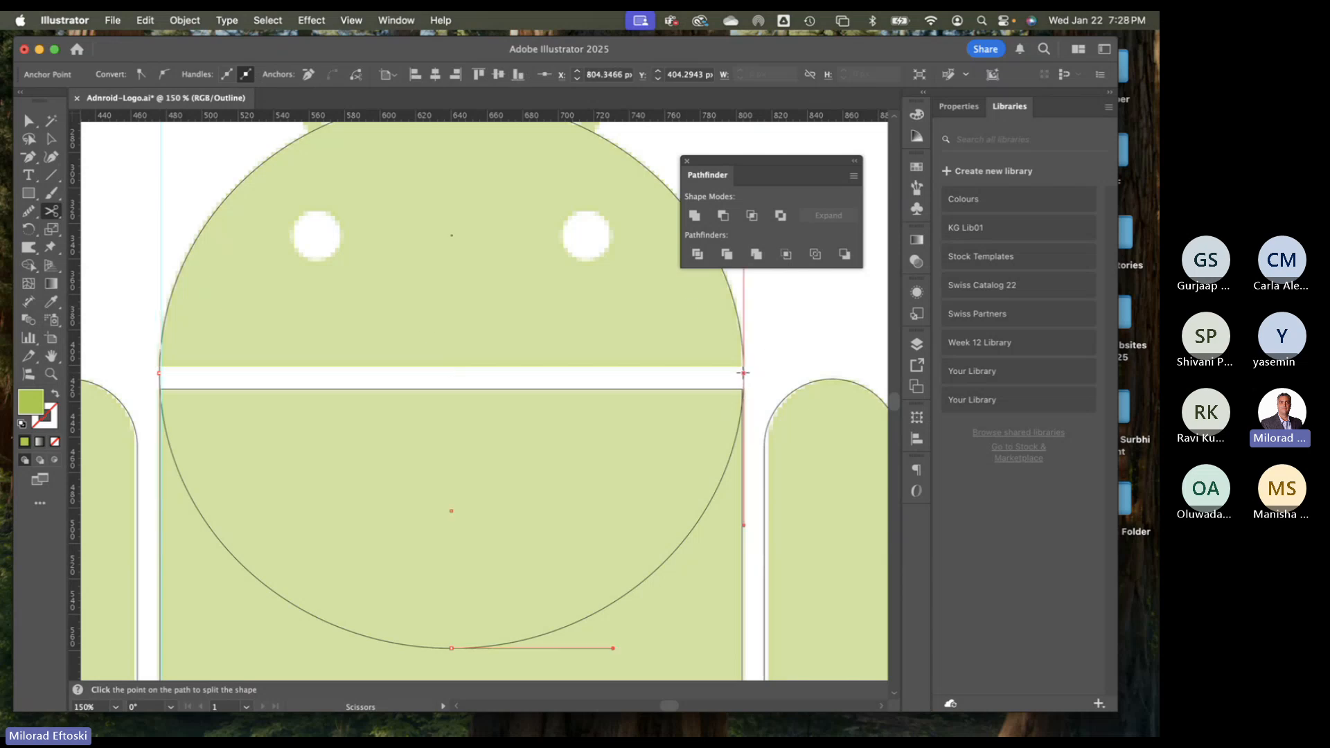
Delete the lower half of the split head ellipse, leaving the upper dome
{"action": "key", "text": "super+minus"}
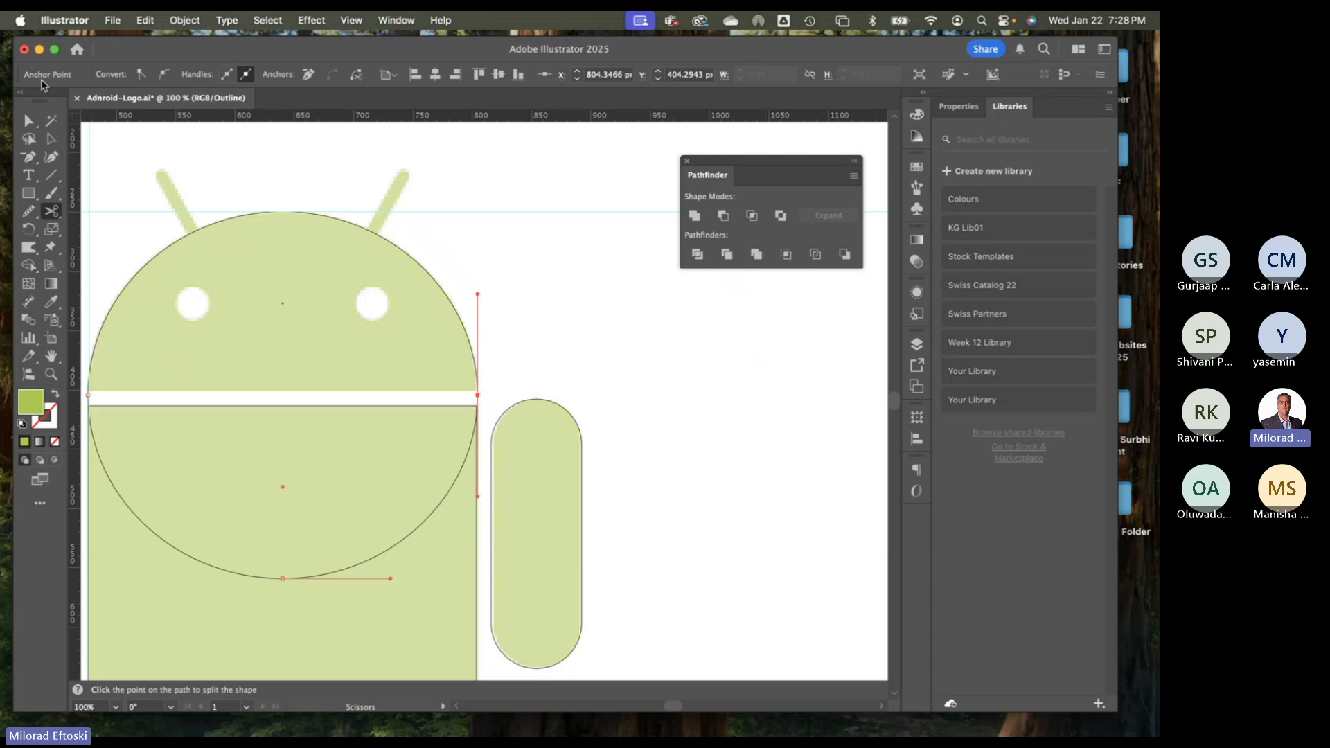
{"action": "left_click", "coordinate": [53, 139]}
{"action": "scroll", "coordinate": [93, 145], "scroll_direction": "left", "scroll_amount": 3}
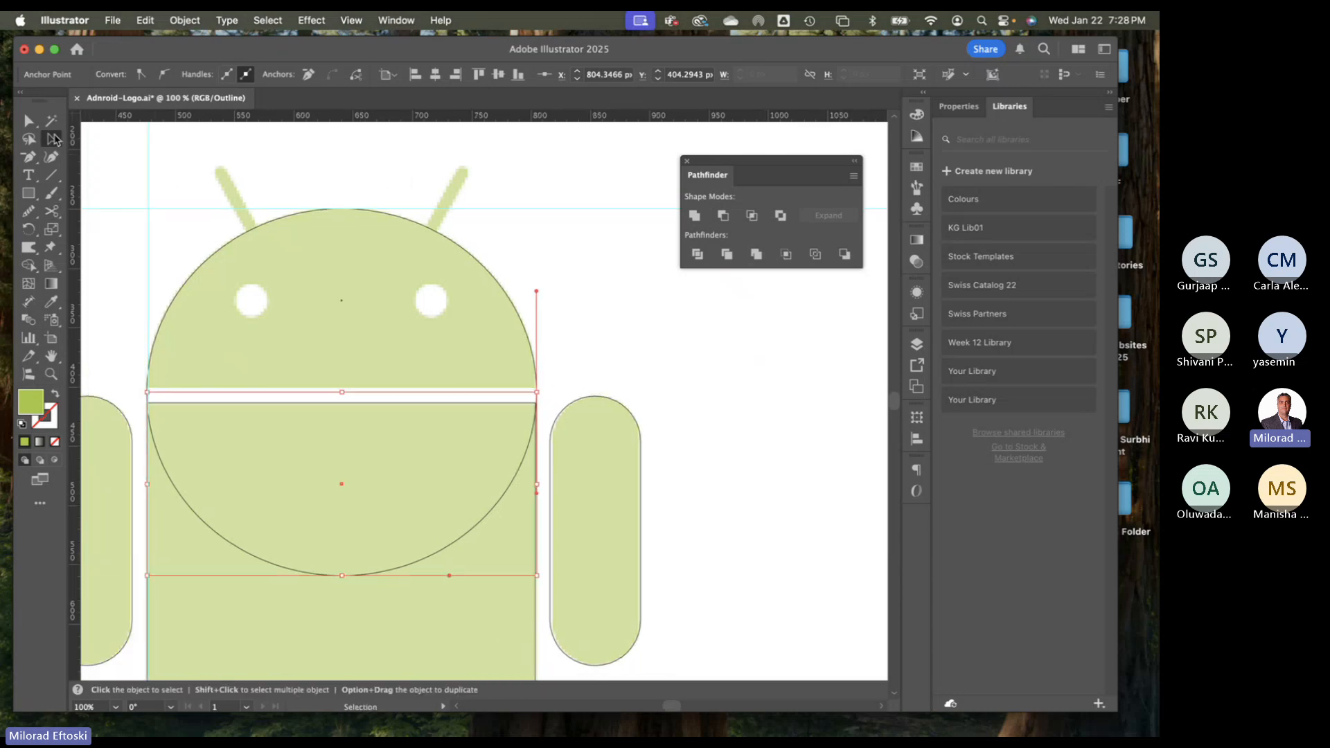
{"action": "left_click", "coordinate": [176, 145]}
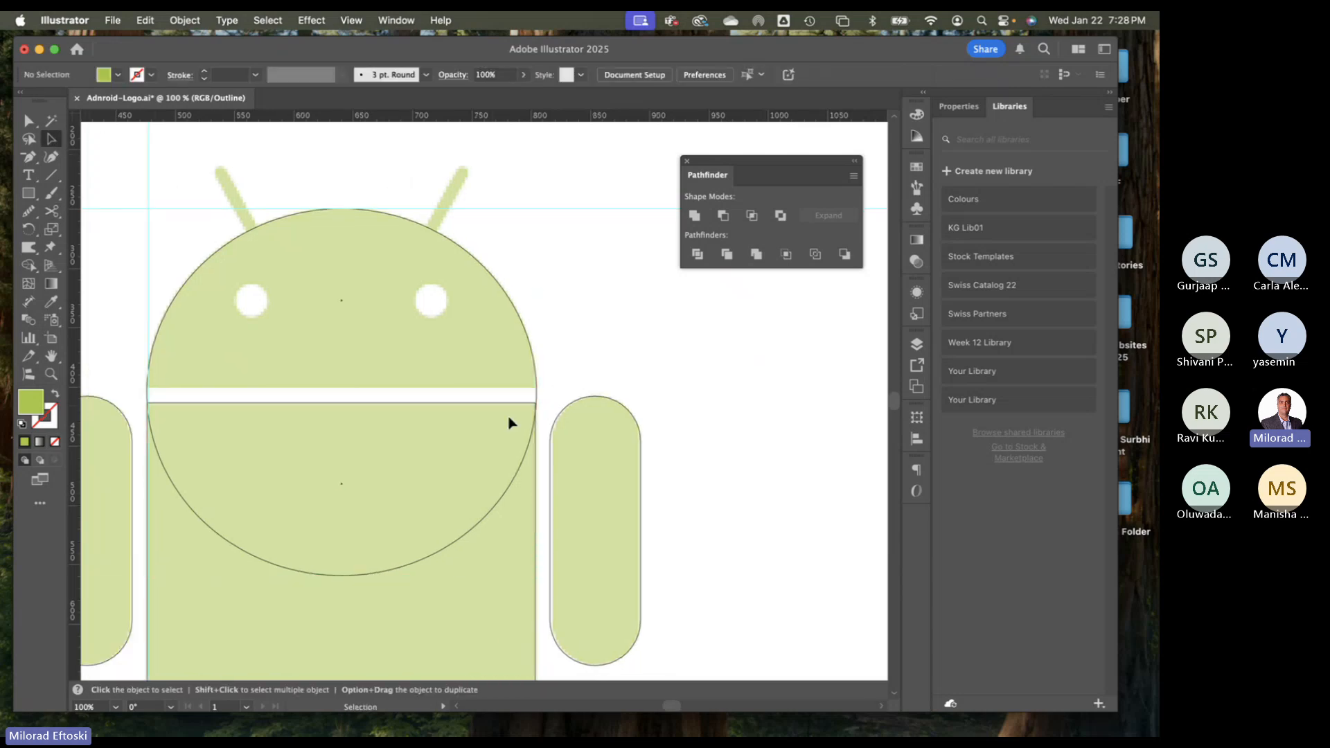
{"action": "left_click", "coordinate": [506, 497]}
{"action": "key", "text": "Delete"}
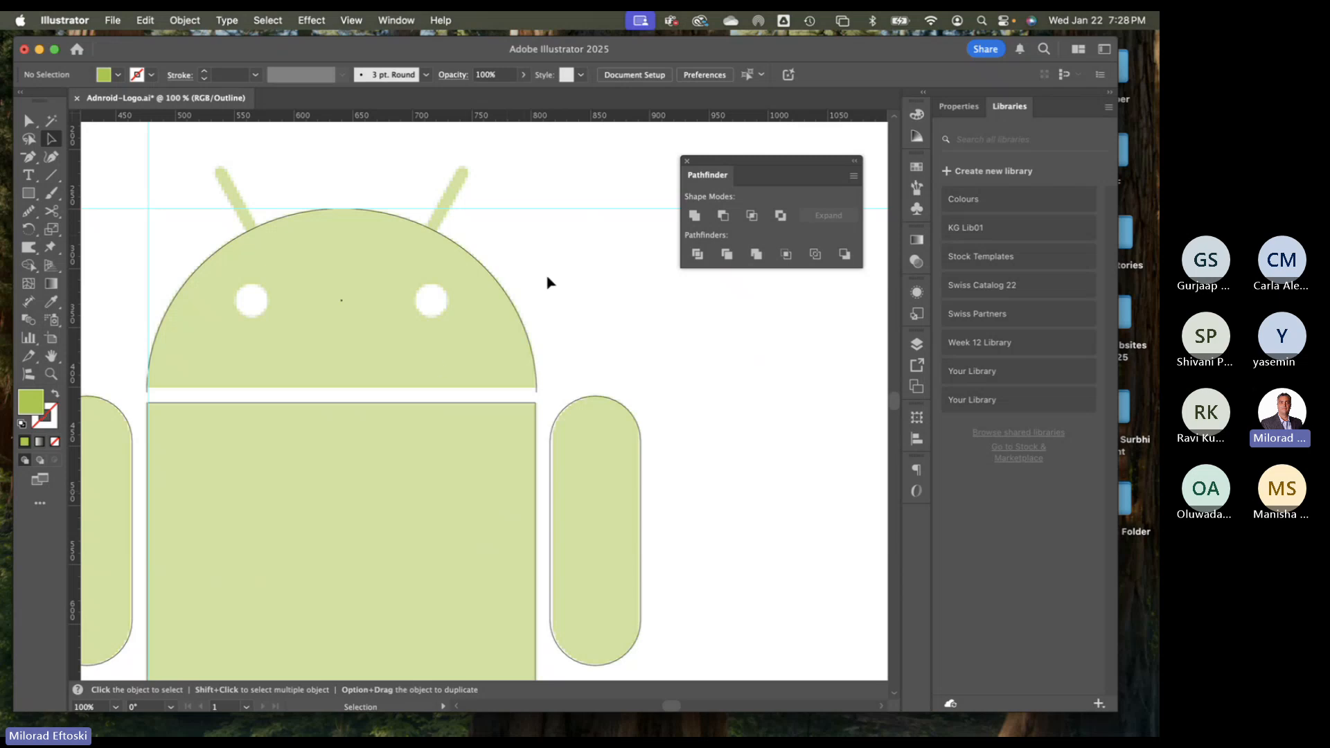
Try moving the head dome's left end anchor point upward, check the filled shape in preview, and undo the move
{"action": "left_click", "coordinate": [524, 332]}
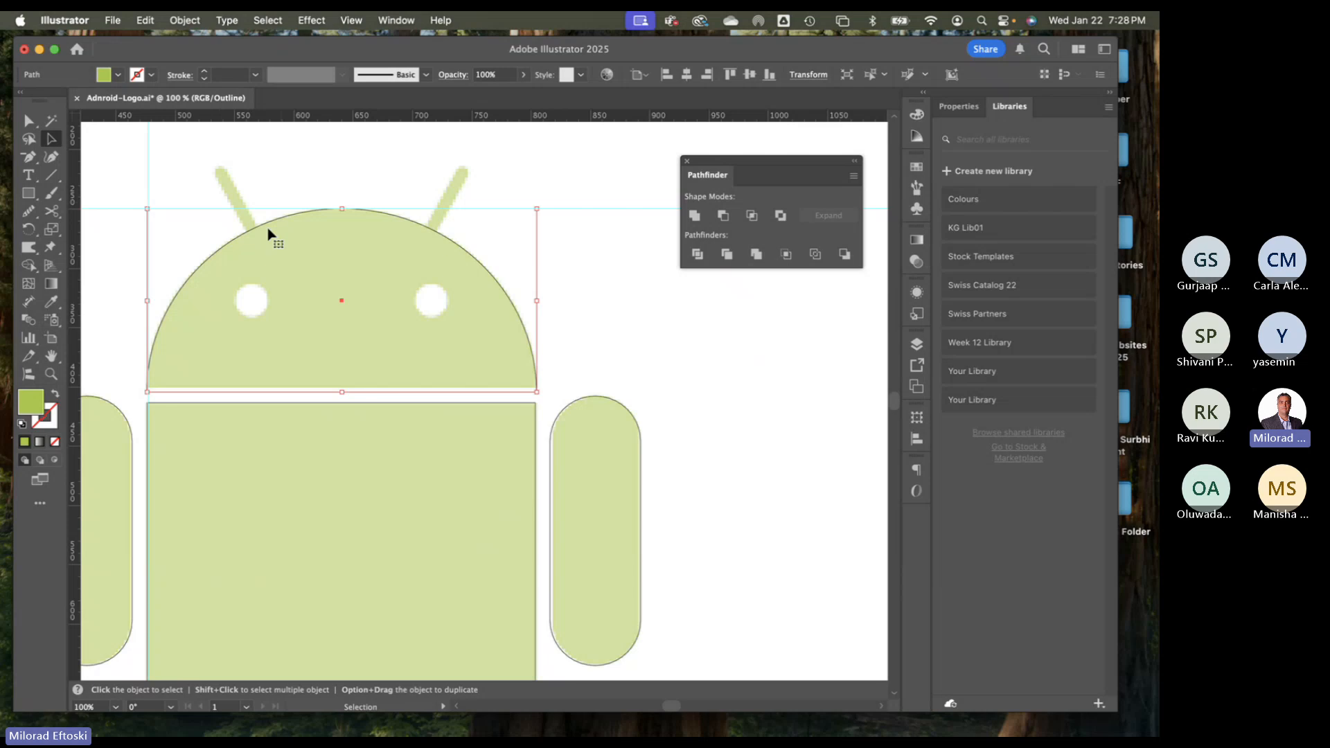
{"action": "key", "text": "super+equal"}
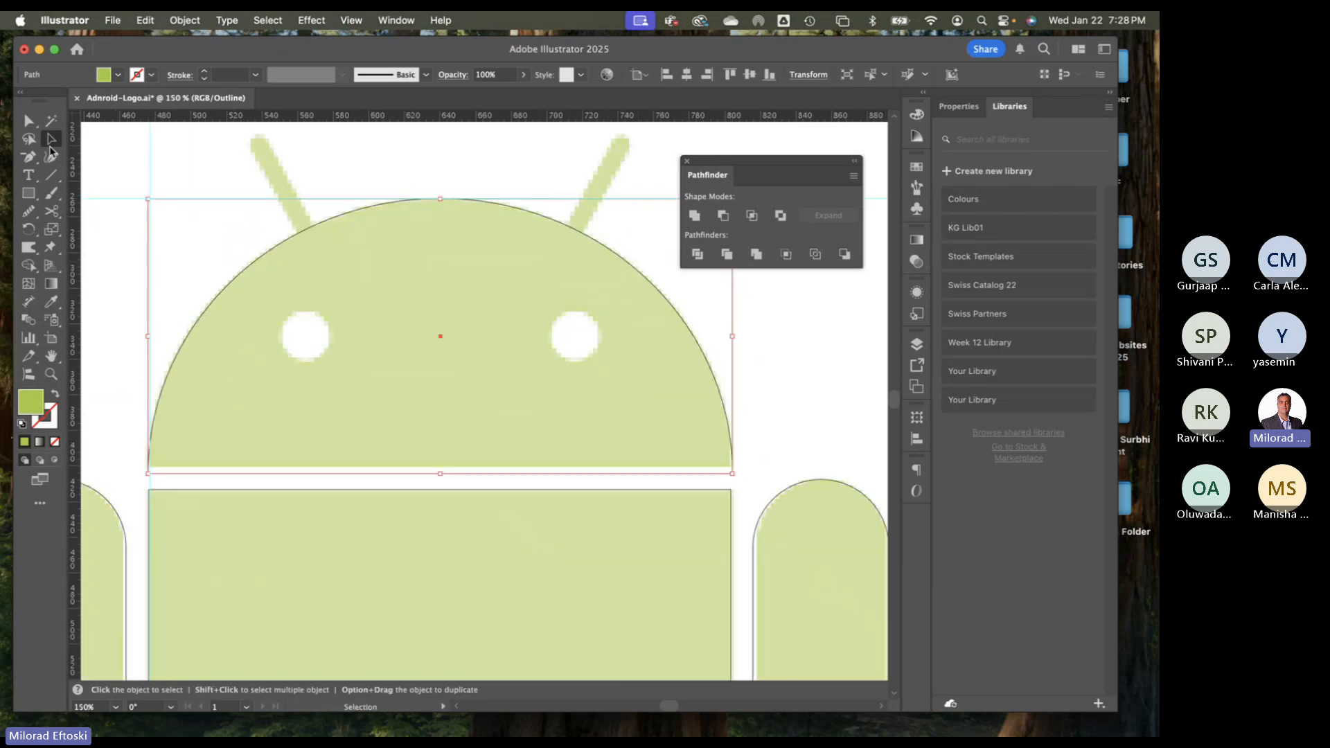
{"action": "left_click", "coordinate": [29, 124]}
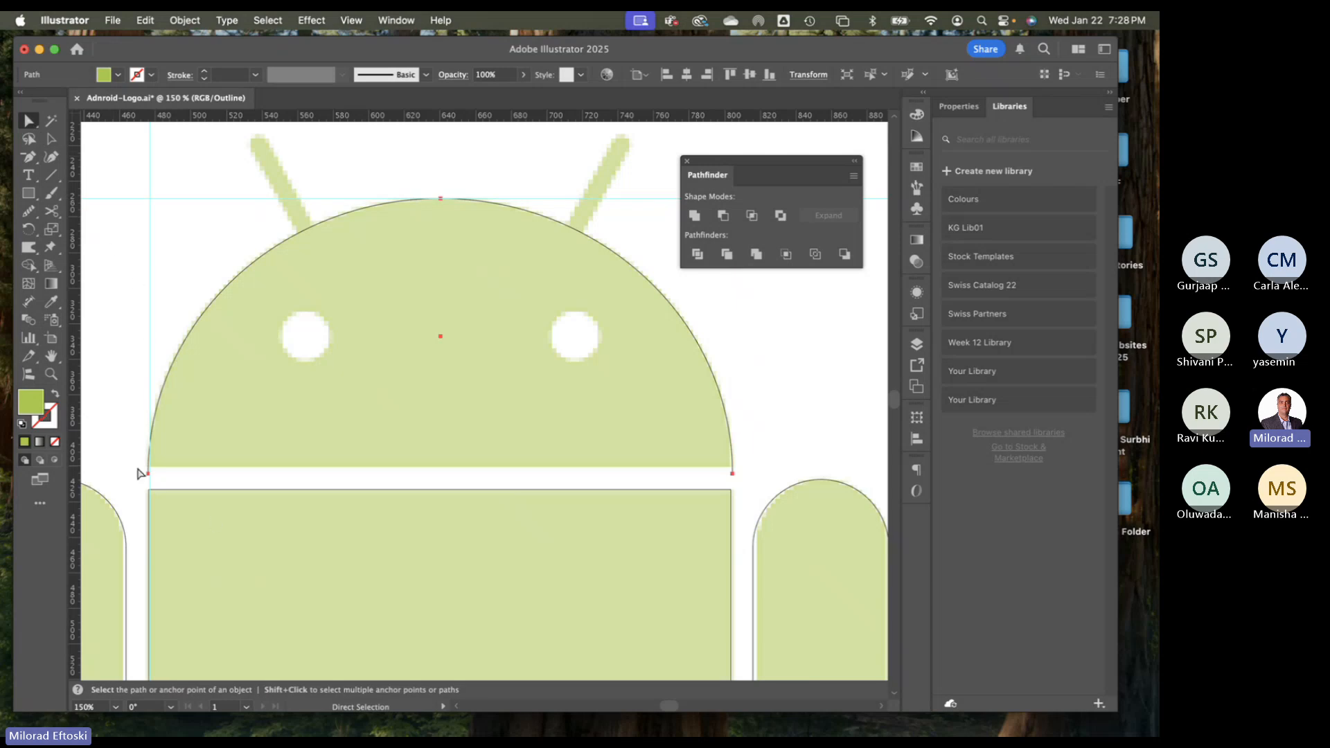
{"action": "left_click", "coordinate": [178, 481]}
{"action": "left_click_drag", "start_coordinate": [148, 475], "coordinate": [138, 400]}
{"action": "key", "text": "super+y"}
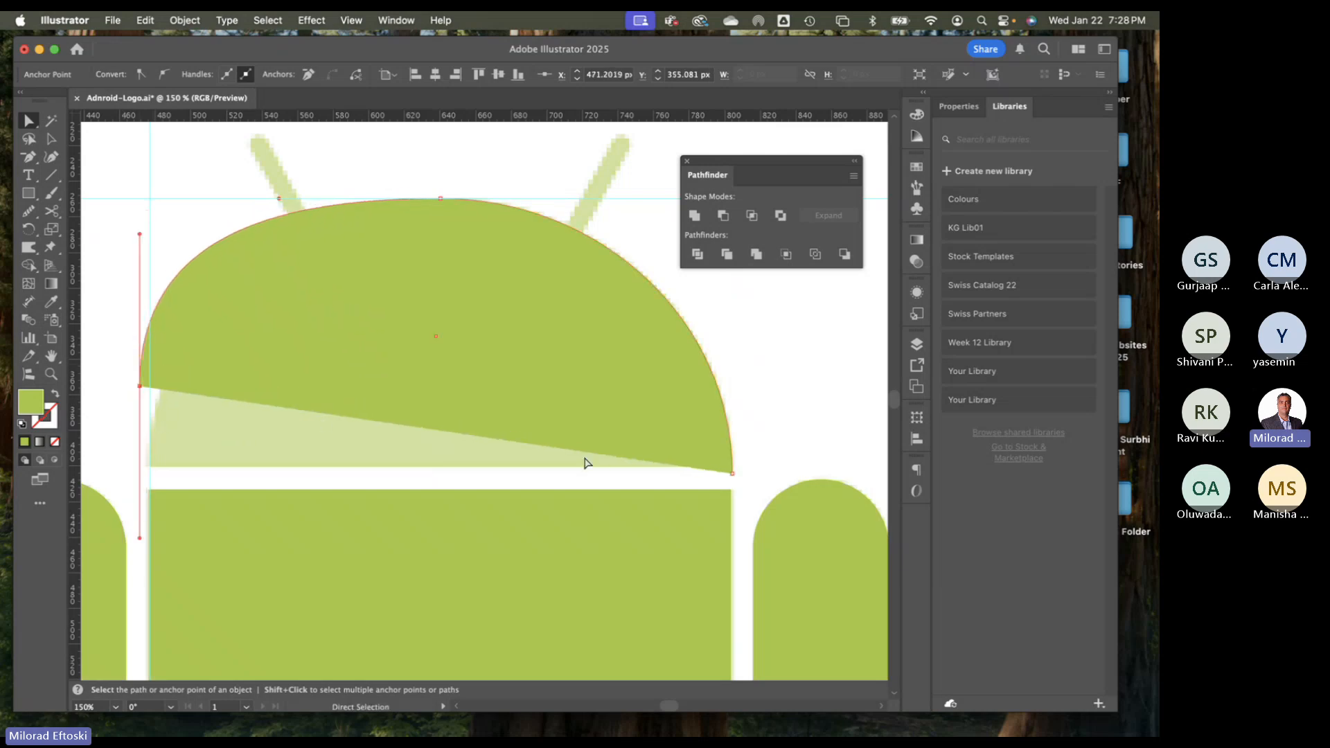
{"action": "key", "text": "super+z"}
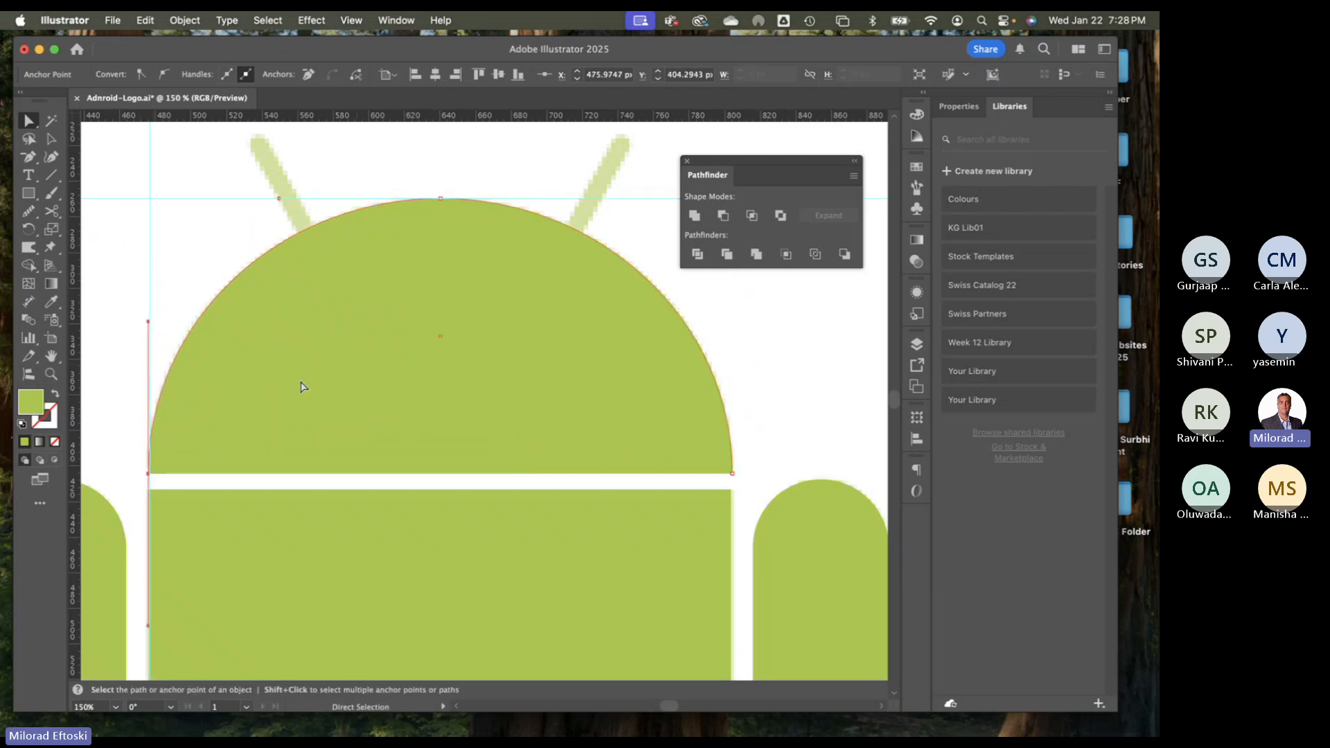
Select the two open end anchor points of the head dome and join them into a closed path
{"action": "left_click", "coordinate": [111, 351]}
{"action": "left_click", "coordinate": [149, 474]}
{"action": "left_click", "coordinate": [732, 474], "text": "shift"}
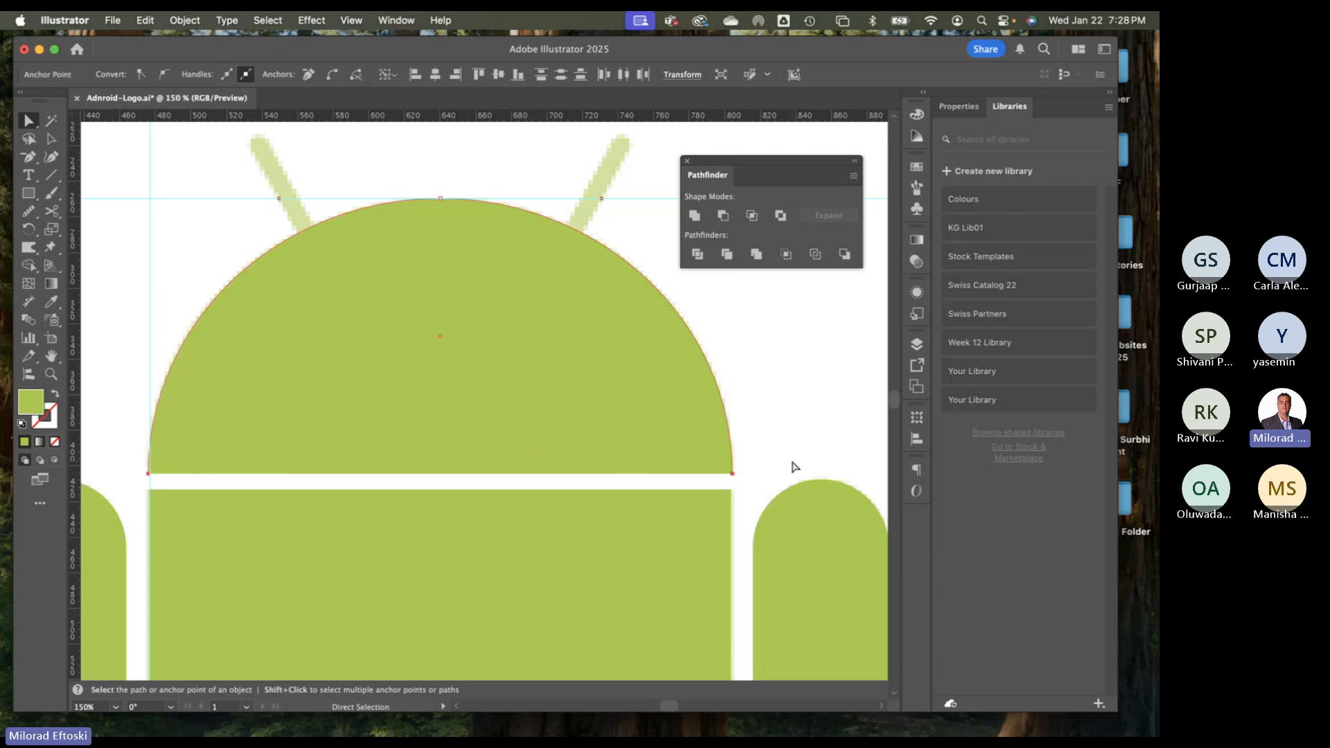
{"action": "left_click", "coordinate": [194, 20]}
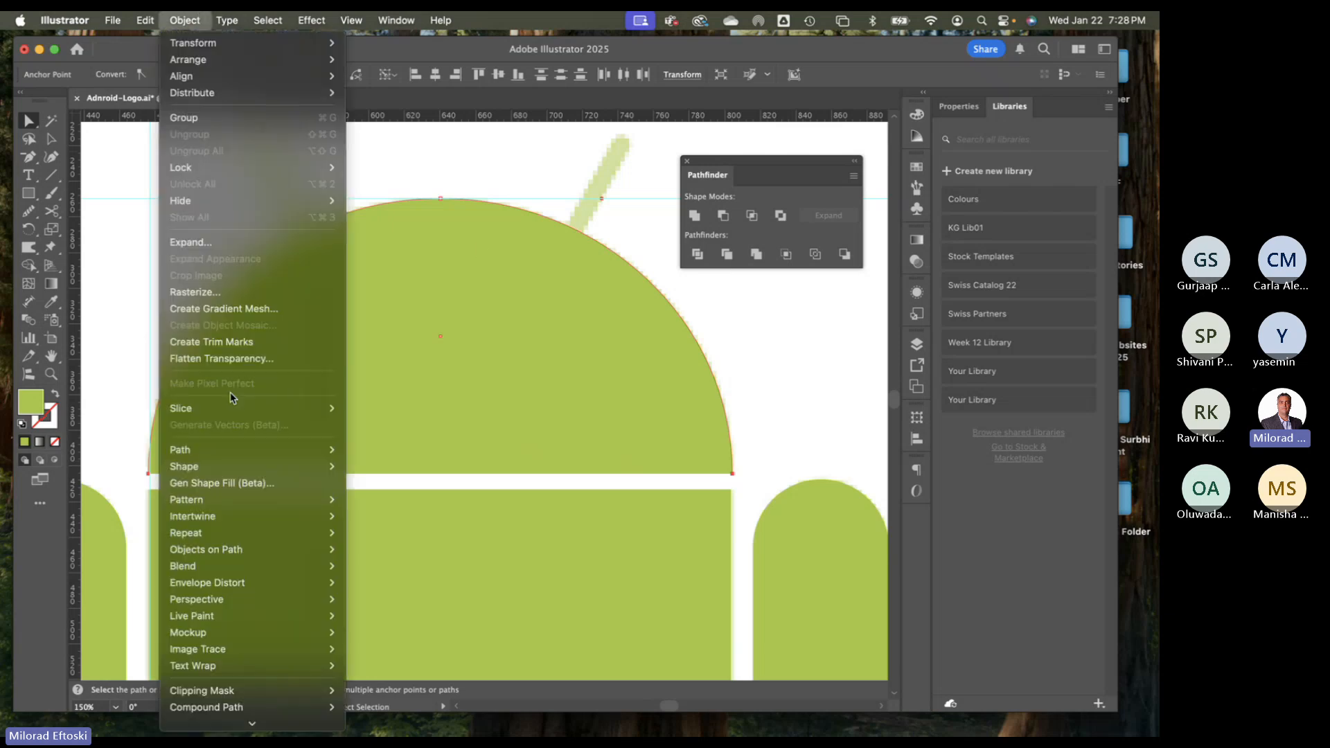
{"action": "mouse_move", "coordinate": [230, 451]}
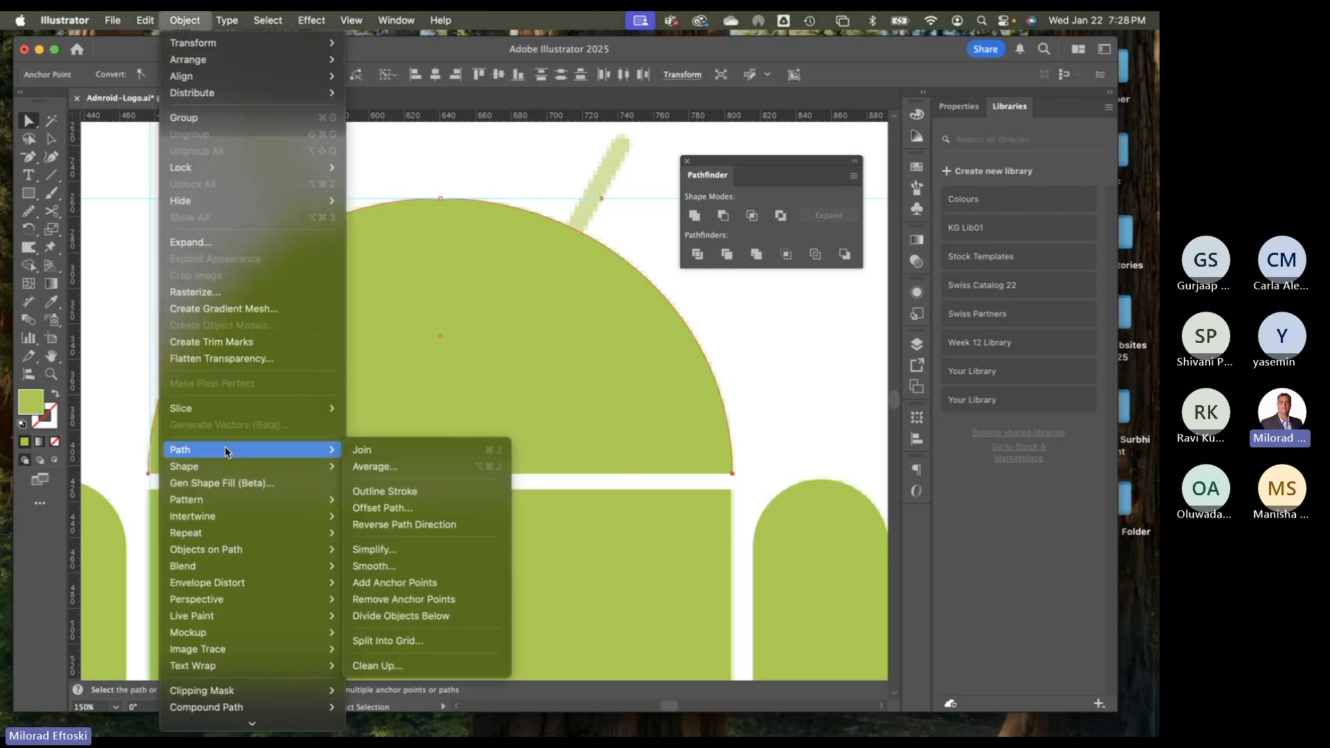
{"action": "left_click", "coordinate": [368, 458]}
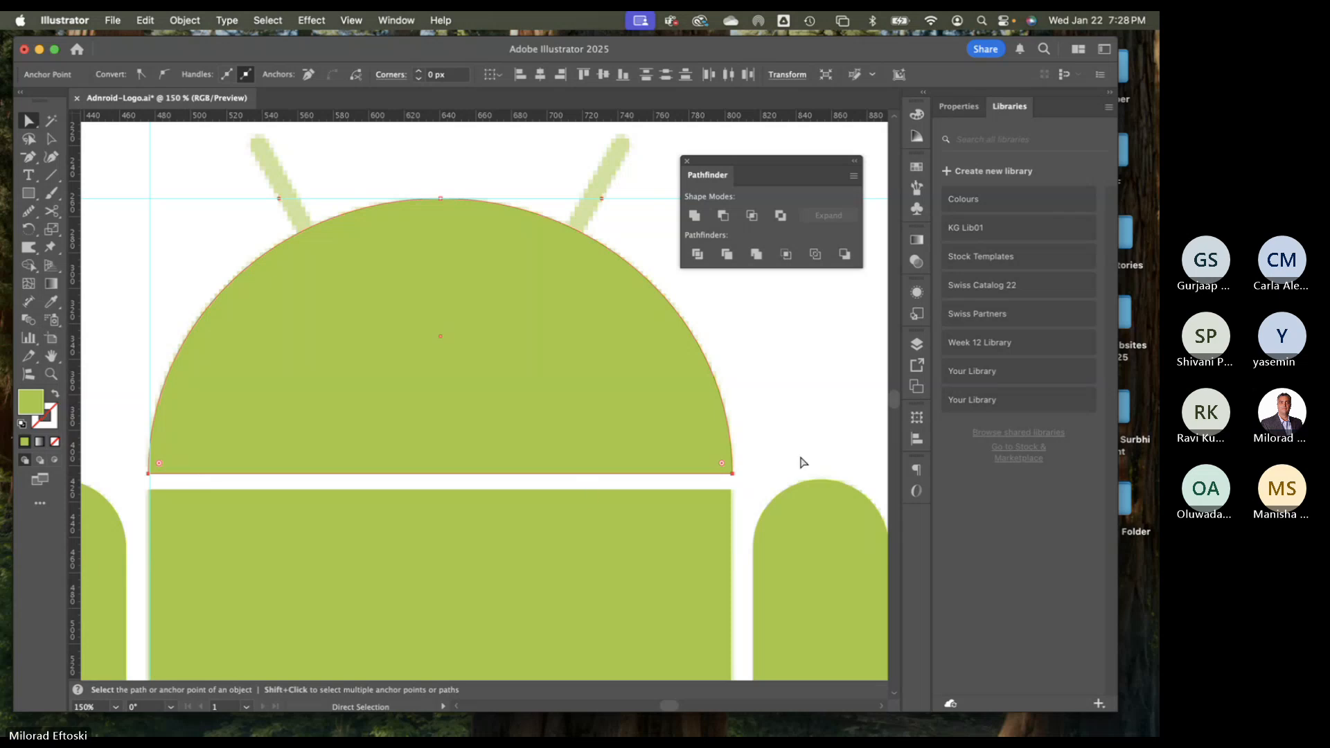
In outline view, raise the head's straight bottom edge to match the template image, and return to the filled preview
{"action": "key", "text": "super+y"}
{"action": "key", "text": "super+y"}
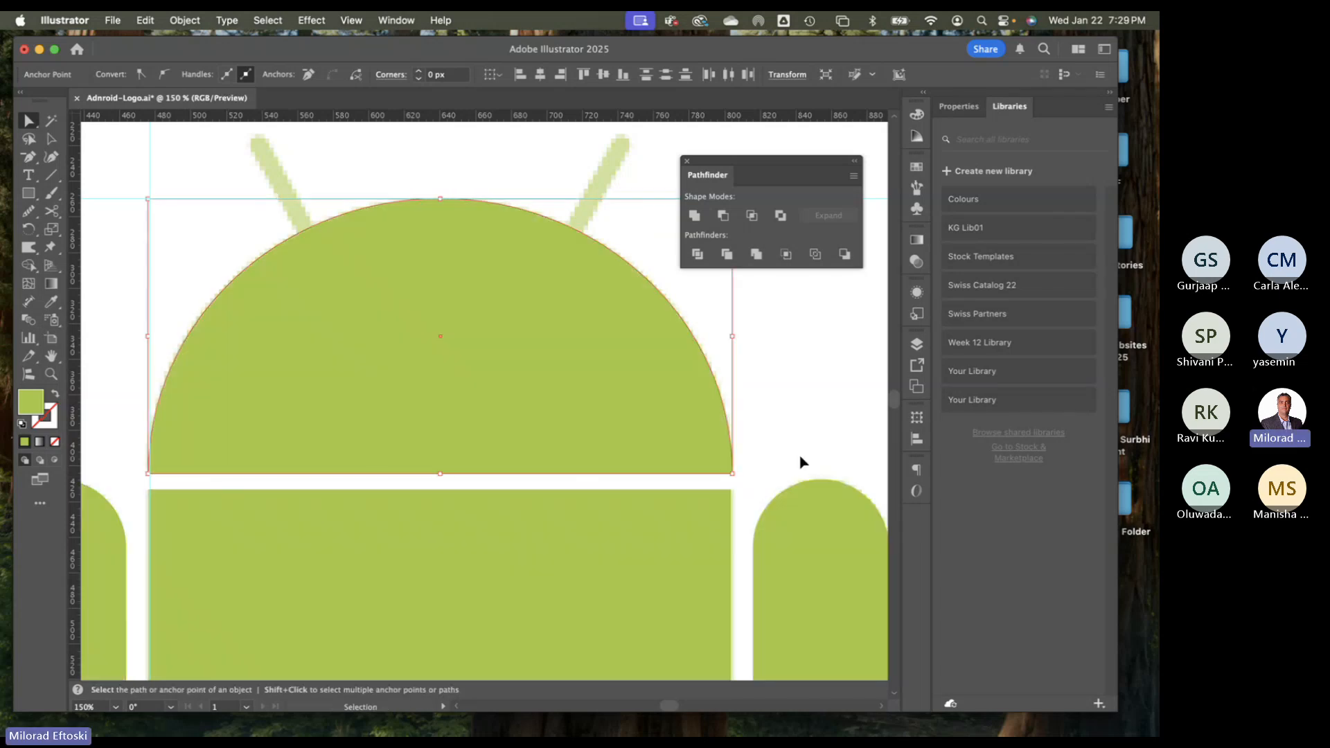
{"action": "key", "text": "super+y"}
{"action": "left_click", "coordinate": [764, 466]}
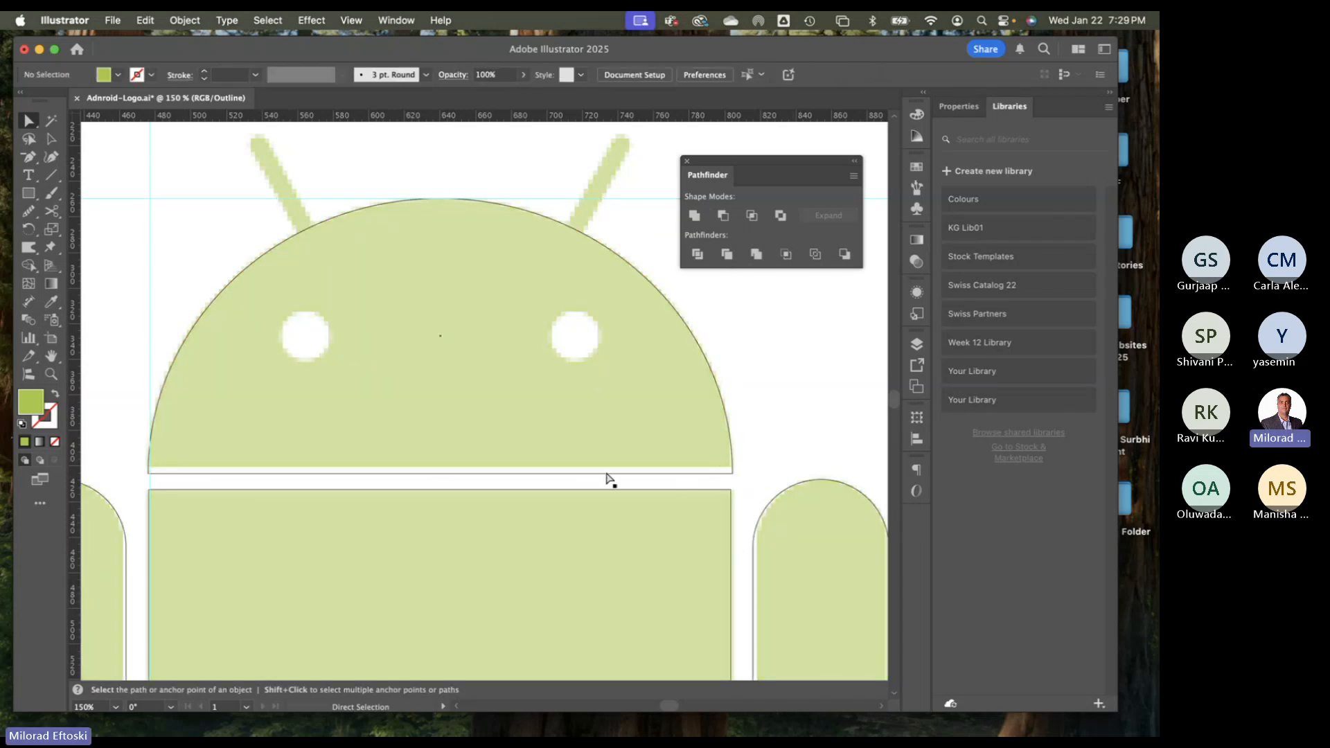
{"action": "left_click_drag", "start_coordinate": [559, 476], "coordinate": [561, 474]}
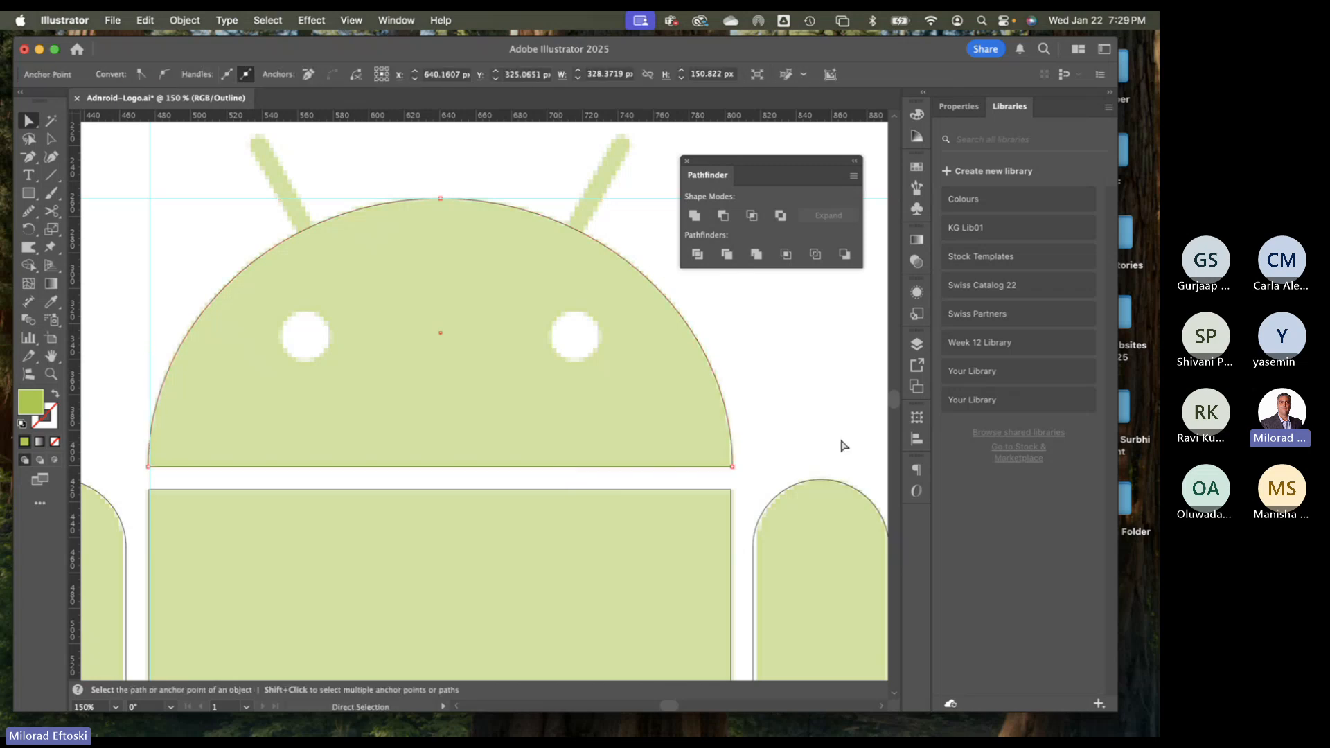
{"action": "left_click", "coordinate": [843, 444]}
{"action": "key", "text": "super+0"}
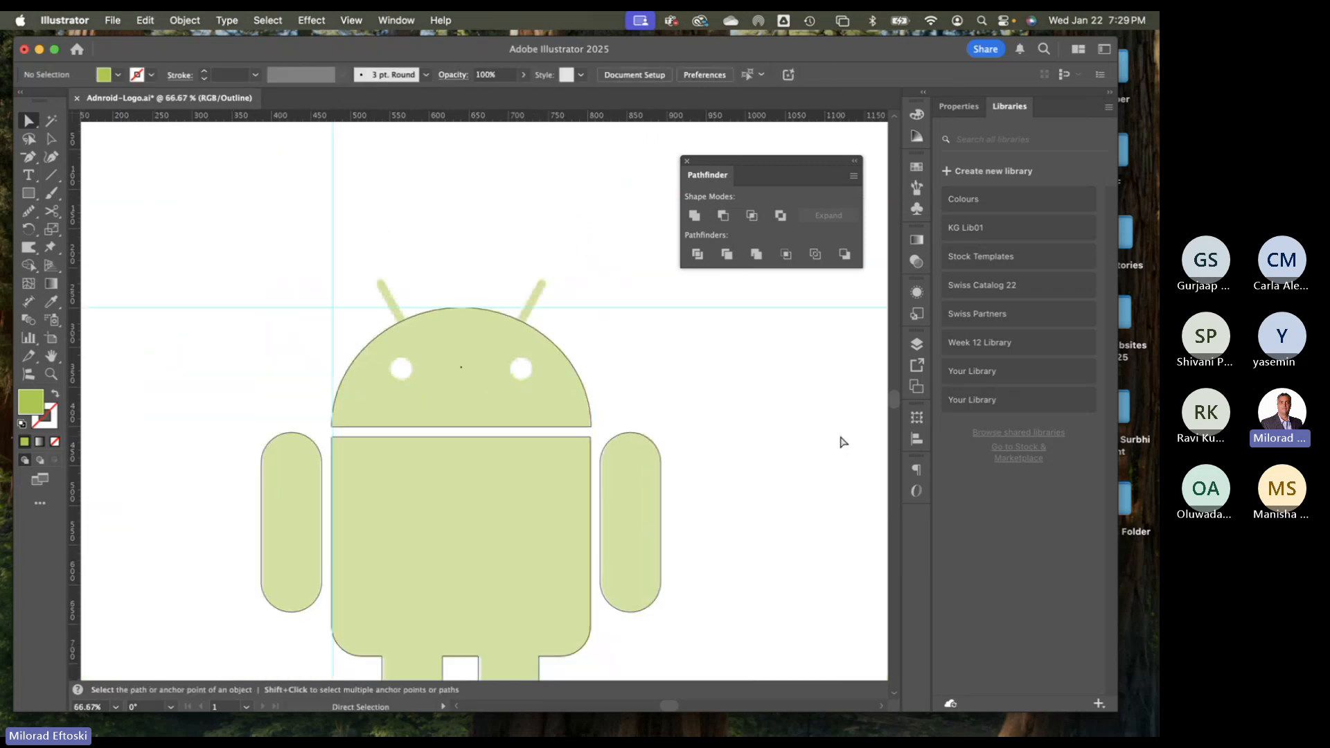
{"action": "key", "text": "super+y"}
{"action": "key", "text": "a"}
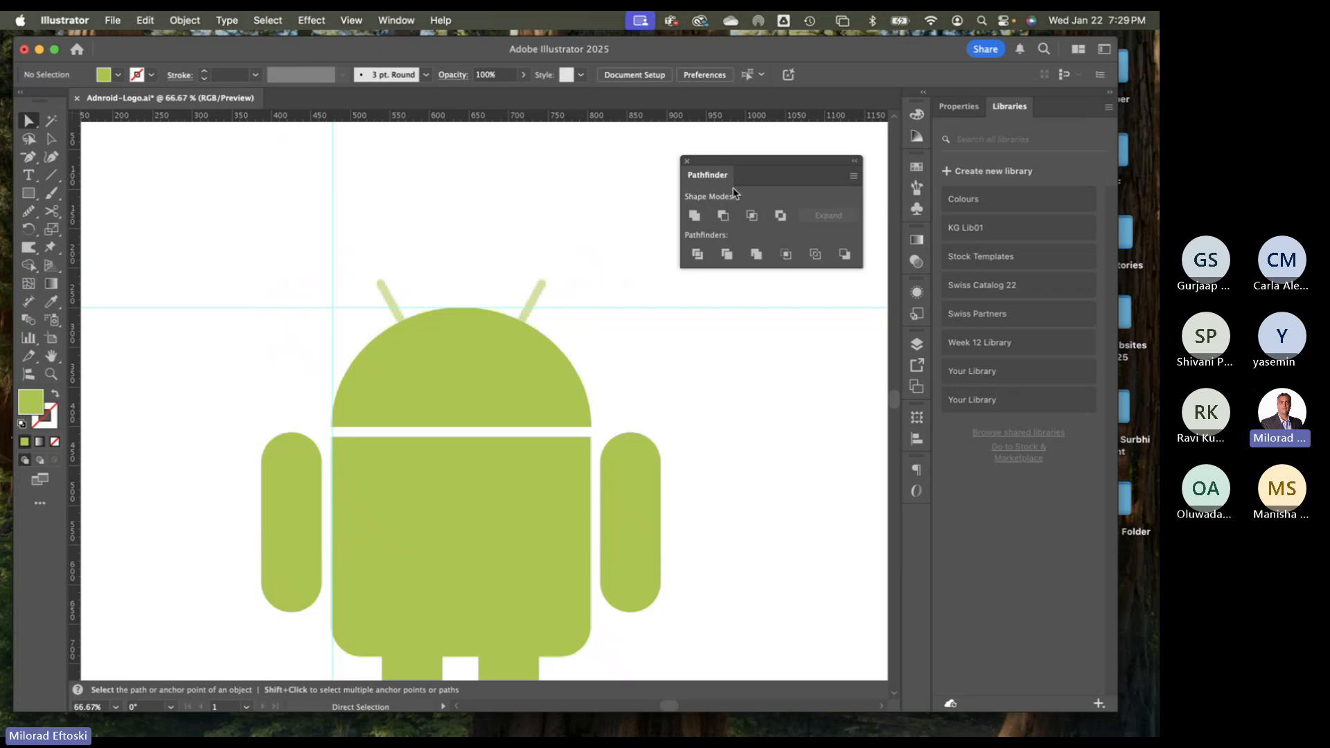
Draw a green practice rectangle of about 216 by 182 px in the empty area beside the robot's head
{"action": "left_click_drag", "start_coordinate": [736, 163], "coordinate": [721, 167]}
{"action": "left_click_drag", "start_coordinate": [52, 211], "coordinate": [90, 229]}
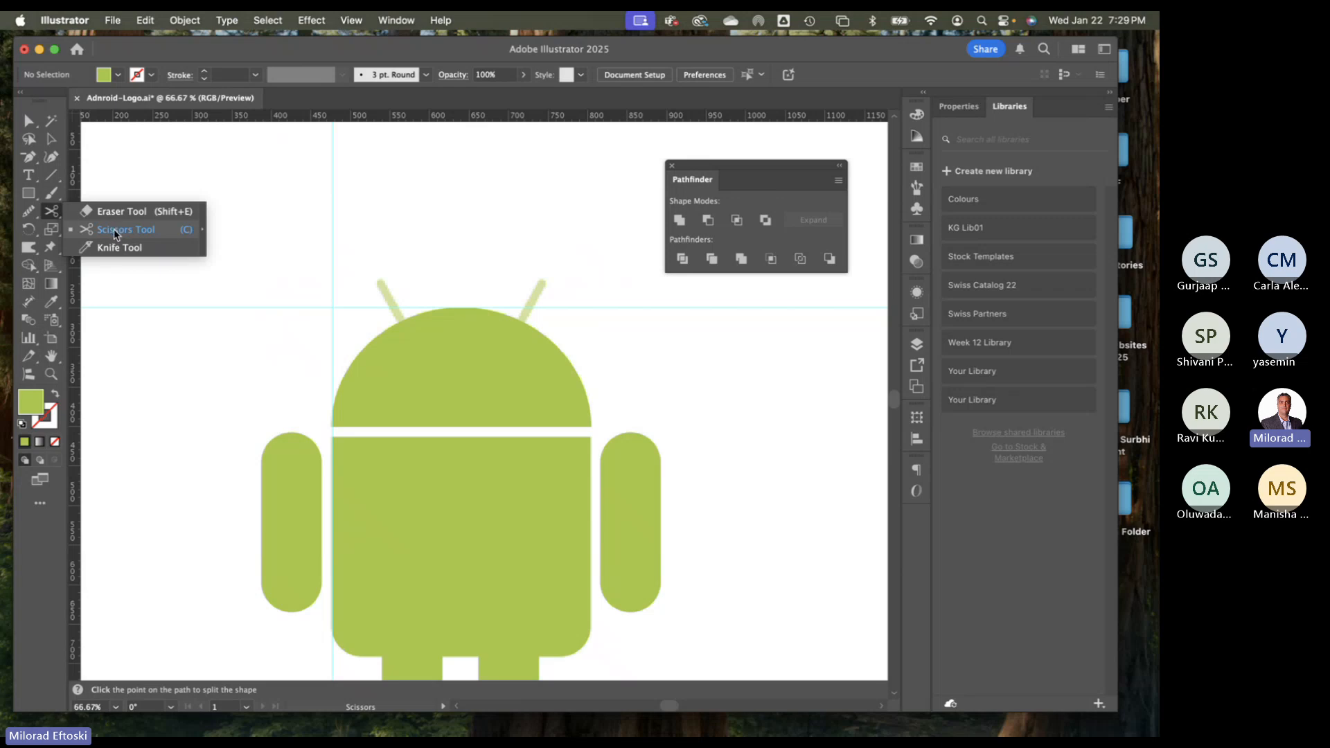
{"action": "left_click", "coordinate": [114, 233]}
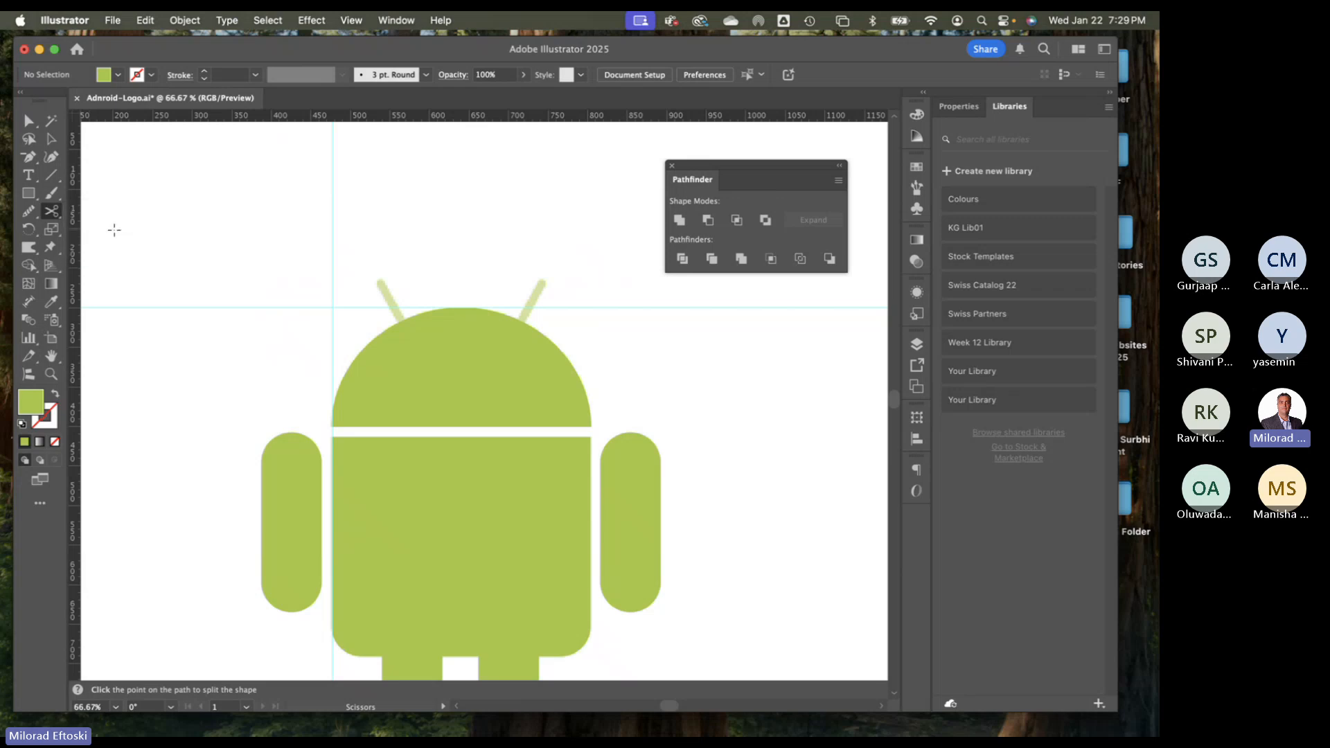
{"action": "key", "text": "m"}
{"action": "left_click_drag", "start_coordinate": [118, 215], "coordinate": [289, 359]}
Try splitting the rectangle at its upper-left and lower-right corners with the Scissors tool, pull the upper piece away, and undo it
{"action": "left_click", "coordinate": [50, 212]}
{"action": "left_click_drag", "start_coordinate": [50, 212], "coordinate": [98, 228]}
{"action": "left_click", "coordinate": [118, 216]}
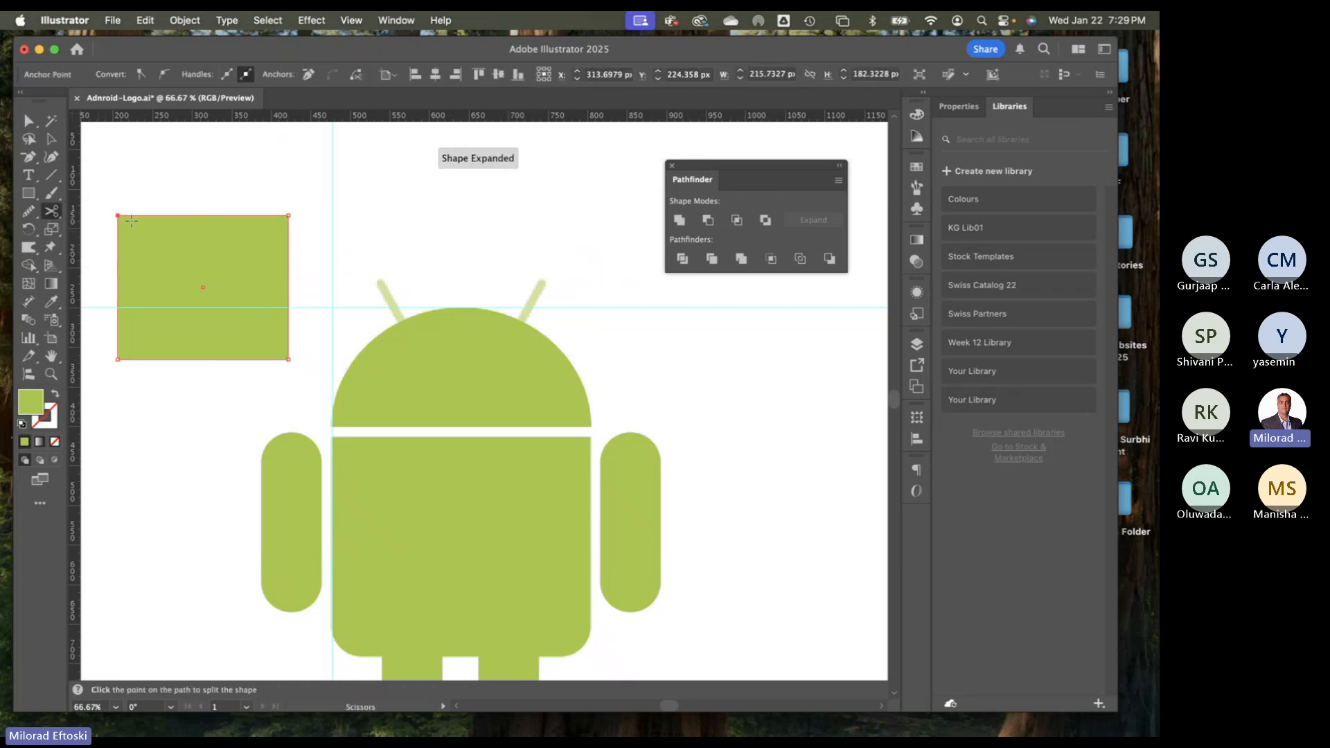
{"action": "left_click", "coordinate": [288, 359]}
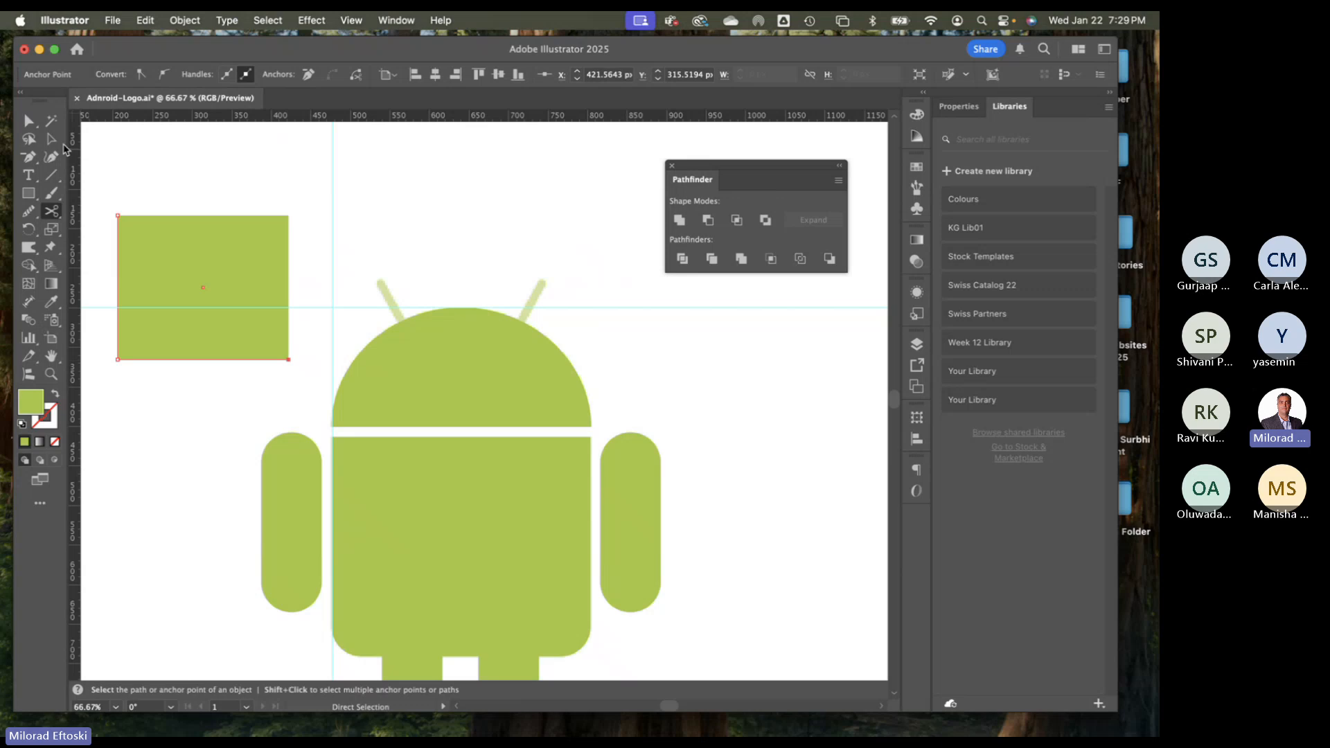
{"action": "key", "text": "a"}
{"action": "left_click_drag", "start_coordinate": [200, 253], "coordinate": [223, 223]}
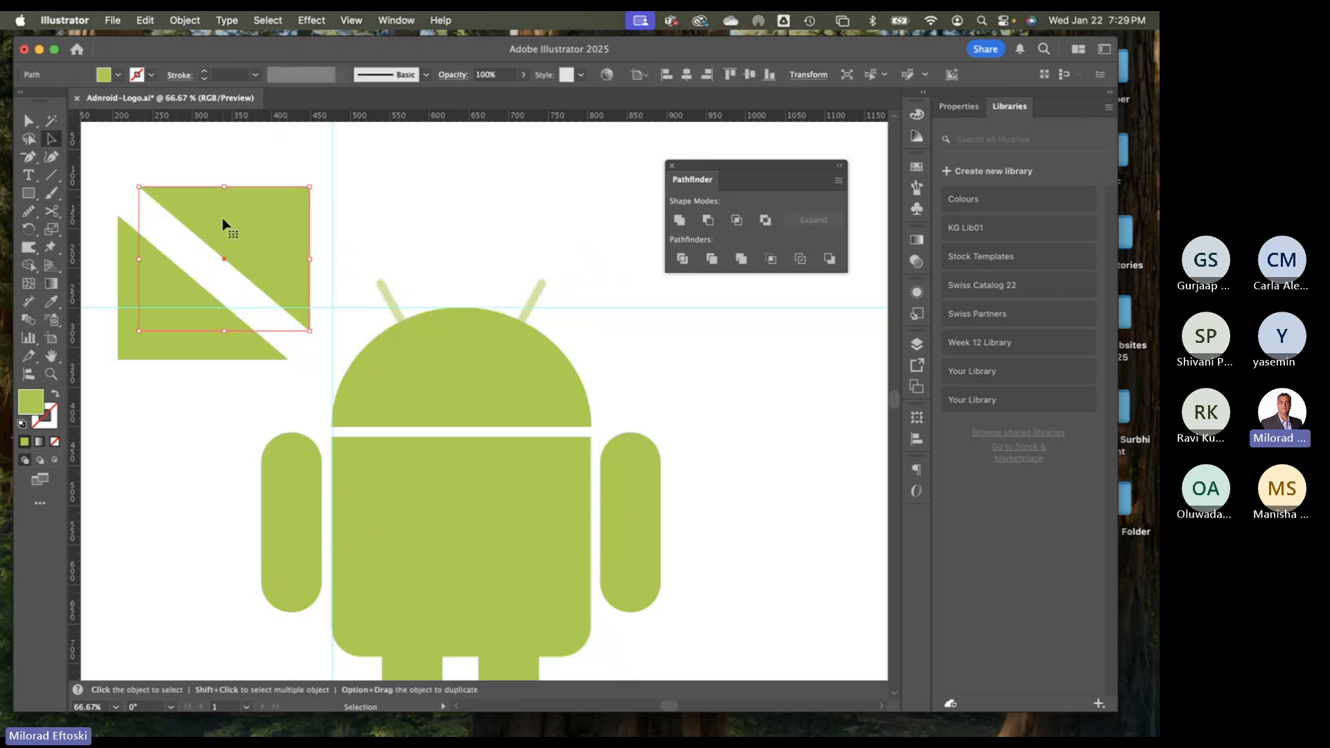
{"action": "key", "text": "super+z"}
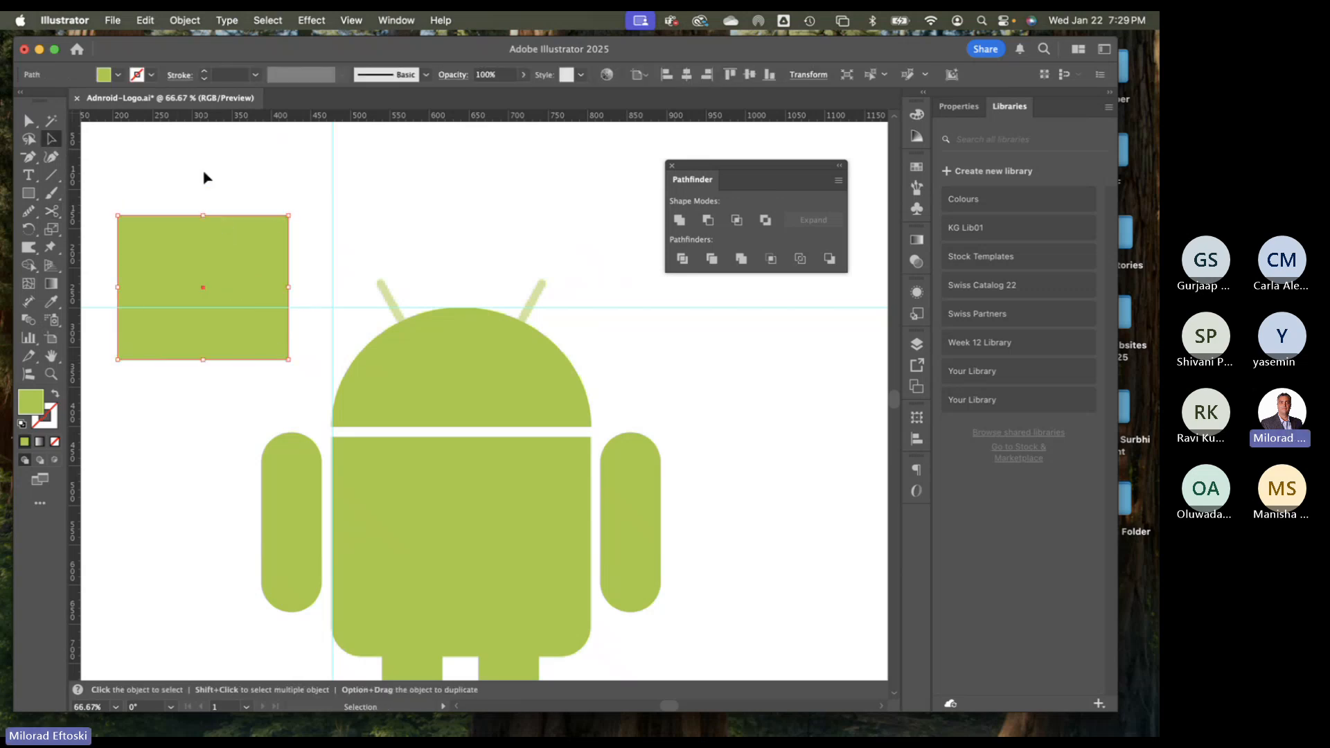
Erase a diagonal strip across the rectangle from its upper-left to its lower-right corner with the Eraser tool, and deselect everything
{"action": "left_click", "coordinate": [52, 211]}
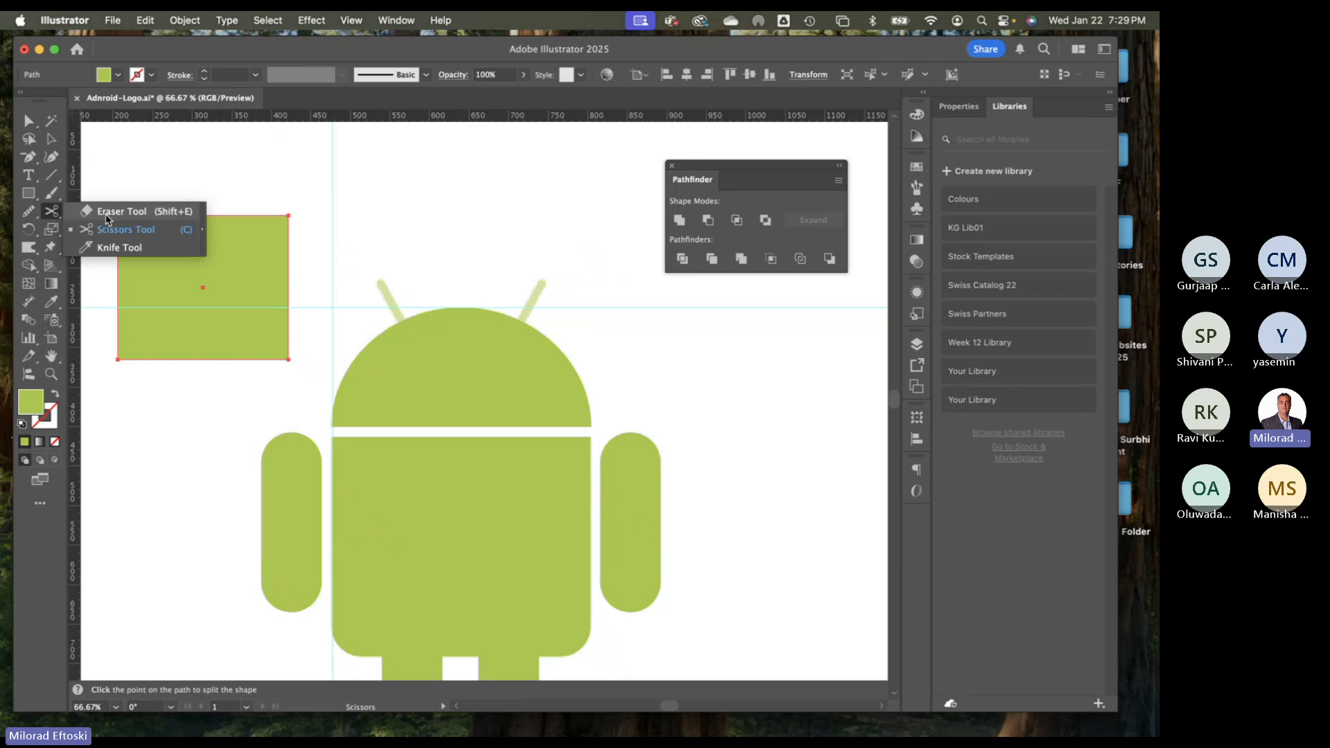
{"action": "left_click", "coordinate": [110, 208]}
{"action": "left_click_drag", "start_coordinate": [116, 215], "coordinate": [306, 357]}
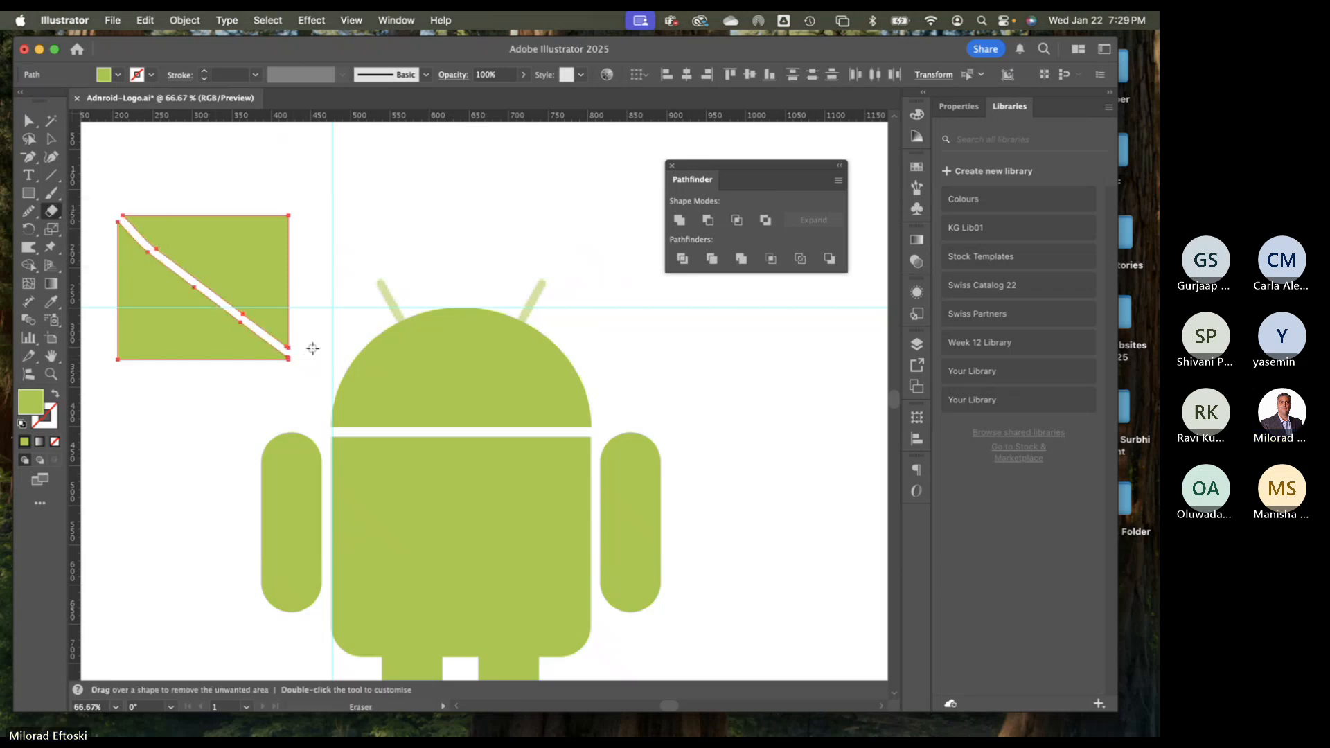
{"action": "key", "text": "v"}
{"action": "key", "text": "super+shift+a"}
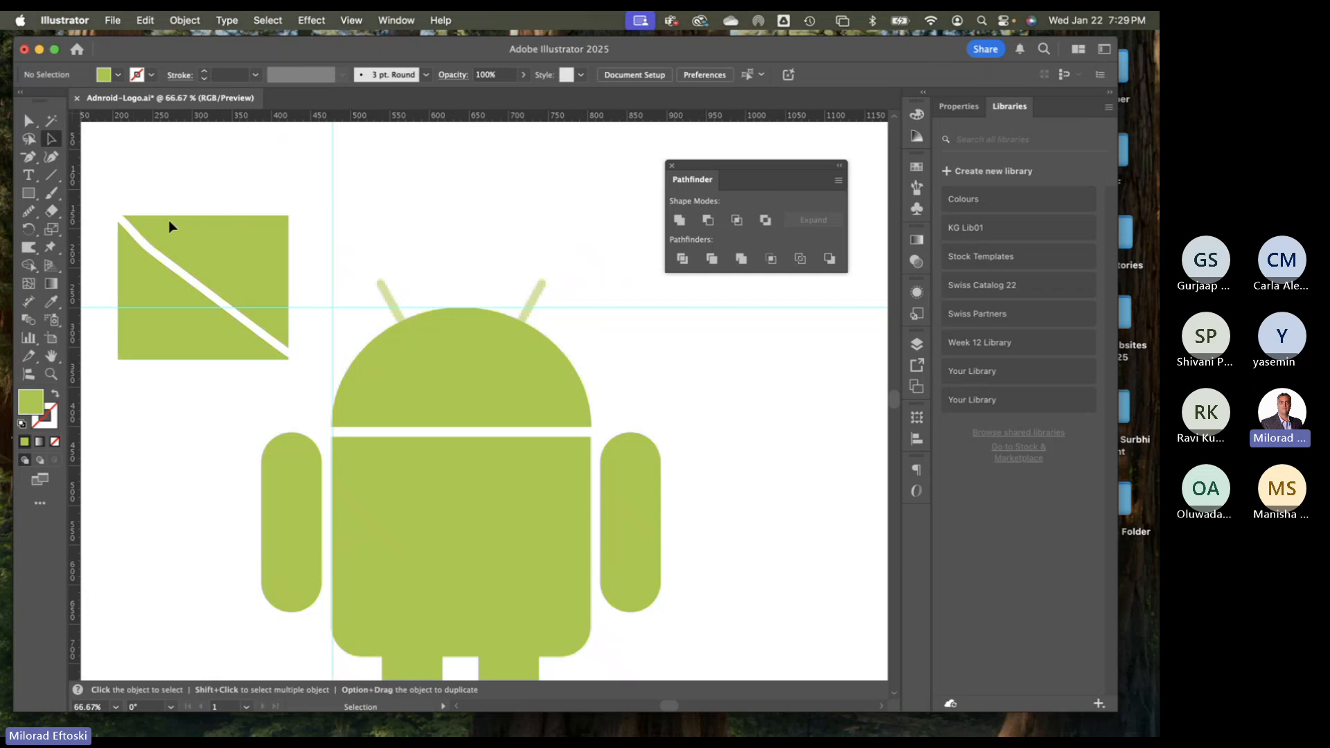
Move the rectangle's upper piece away and delete it, and undo the deletion, the move and the erased strip
{"action": "left_click_drag", "start_coordinate": [192, 246], "coordinate": [217, 214]}
{"action": "key", "text": "Delete"}
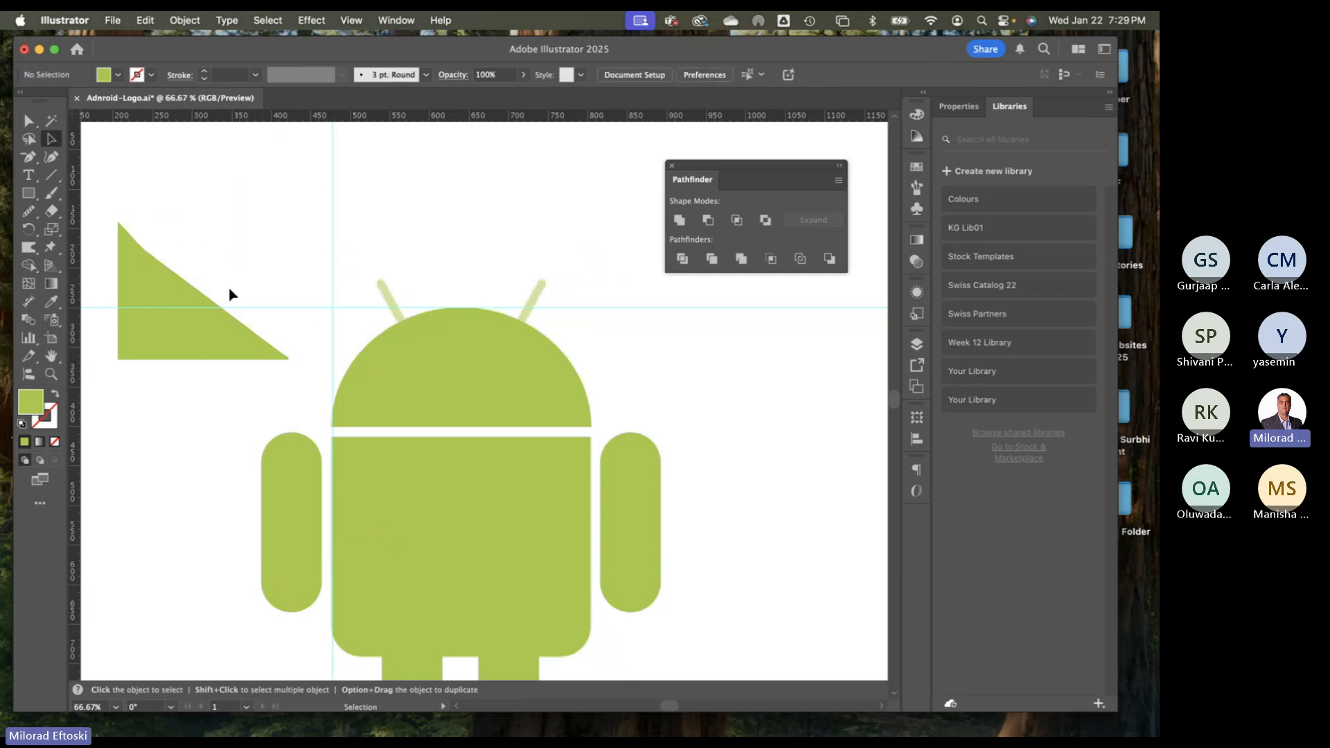
{"action": "key", "text": "super+z"}
{"action": "key", "text": "super+z"}
{"action": "key", "text": "super+z"}
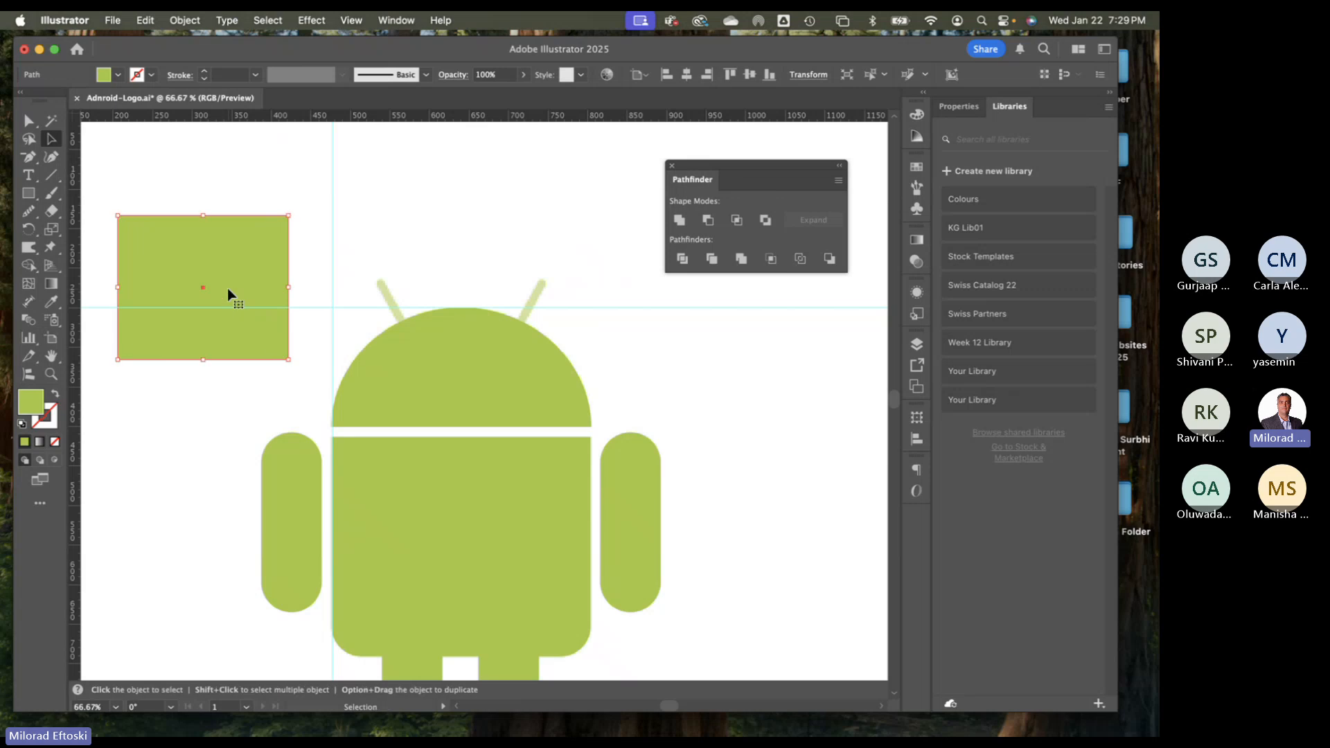
Cut the green rectangle along a freehand curve from its left edge to its bottom edge with the Knife tool, and pull the upper piece away
{"action": "left_click", "coordinate": [175, 180]}
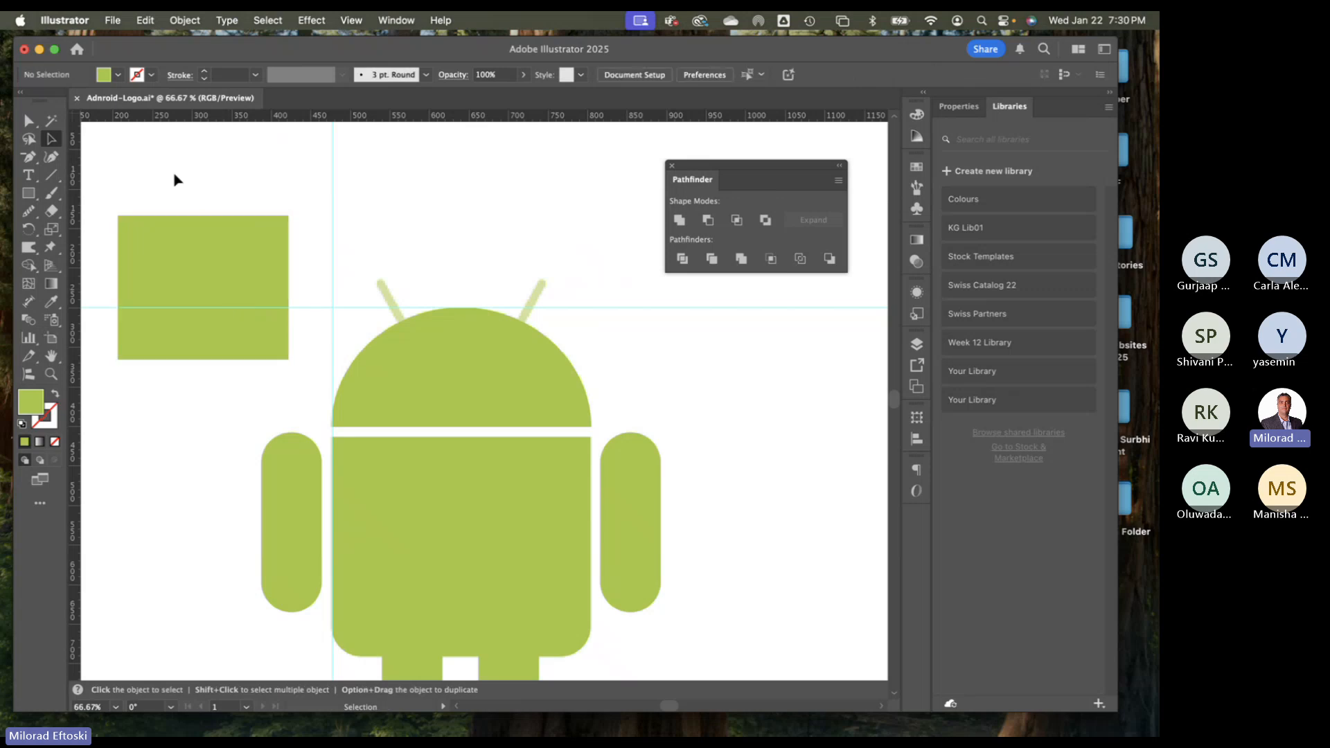
{"action": "left_click", "coordinate": [173, 235]}
{"action": "left_click", "coordinate": [51, 211]}
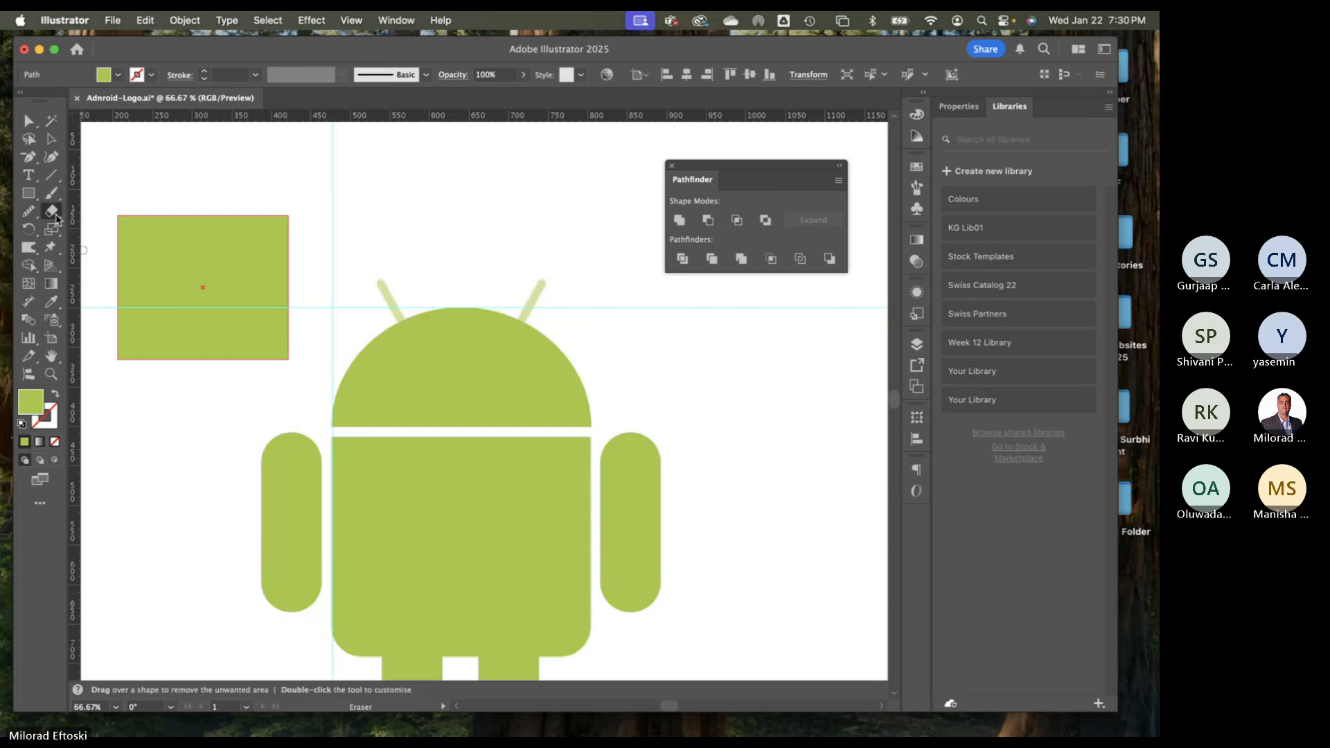
{"action": "mouse_move", "coordinate": [52, 211]}
{"action": "left_mouse_down"}
{"action": "mouse_move", "coordinate": [142, 259]}
{"action": "mouse_move", "coordinate": [216, 330]}
{"action": "mouse_move", "coordinate": [227, 381]}
{"action": "mouse_move", "coordinate": [190, 404]}
{"action": "mouse_move", "coordinate": [112, 399]}
{"action": "mouse_move", "coordinate": [95, 358]}
{"action": "mouse_move", "coordinate": [99, 261]}
{"action": "left_mouse_up"}
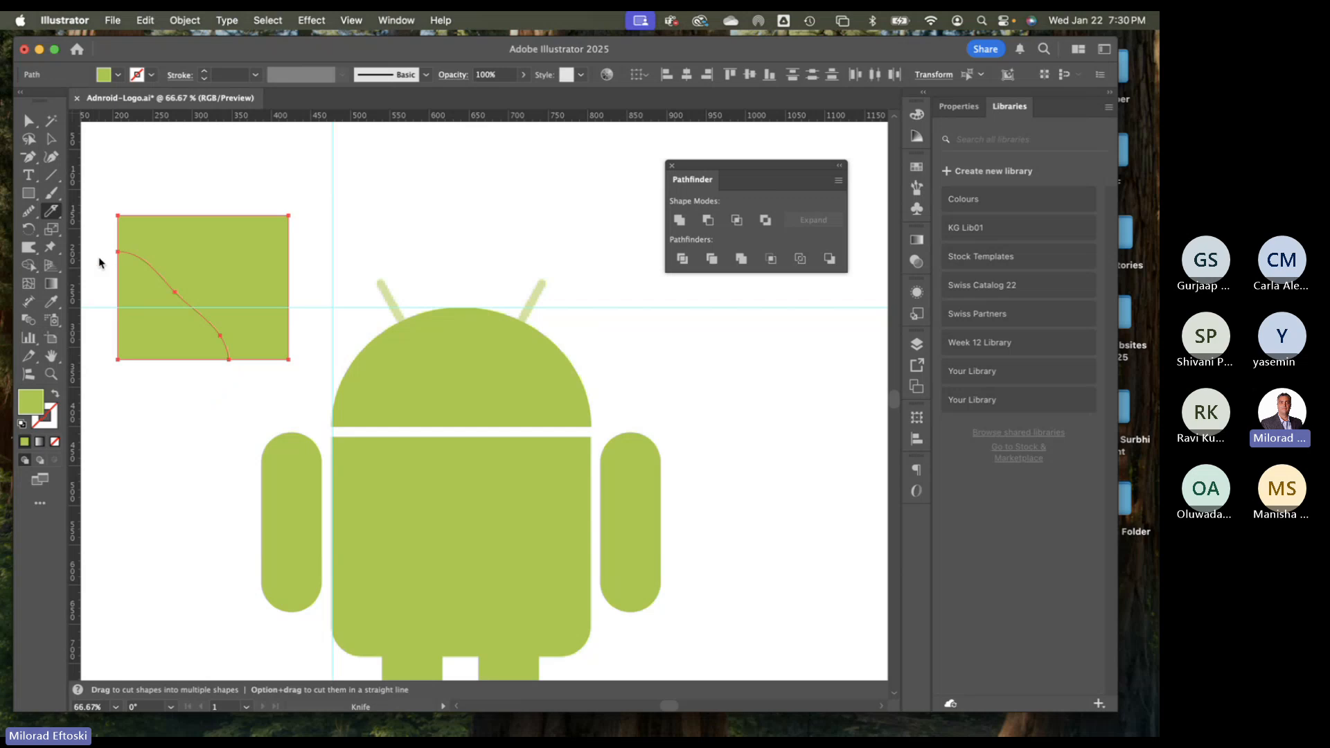
{"action": "left_click", "coordinate": [51, 138]}
{"action": "left_click", "coordinate": [201, 261]}
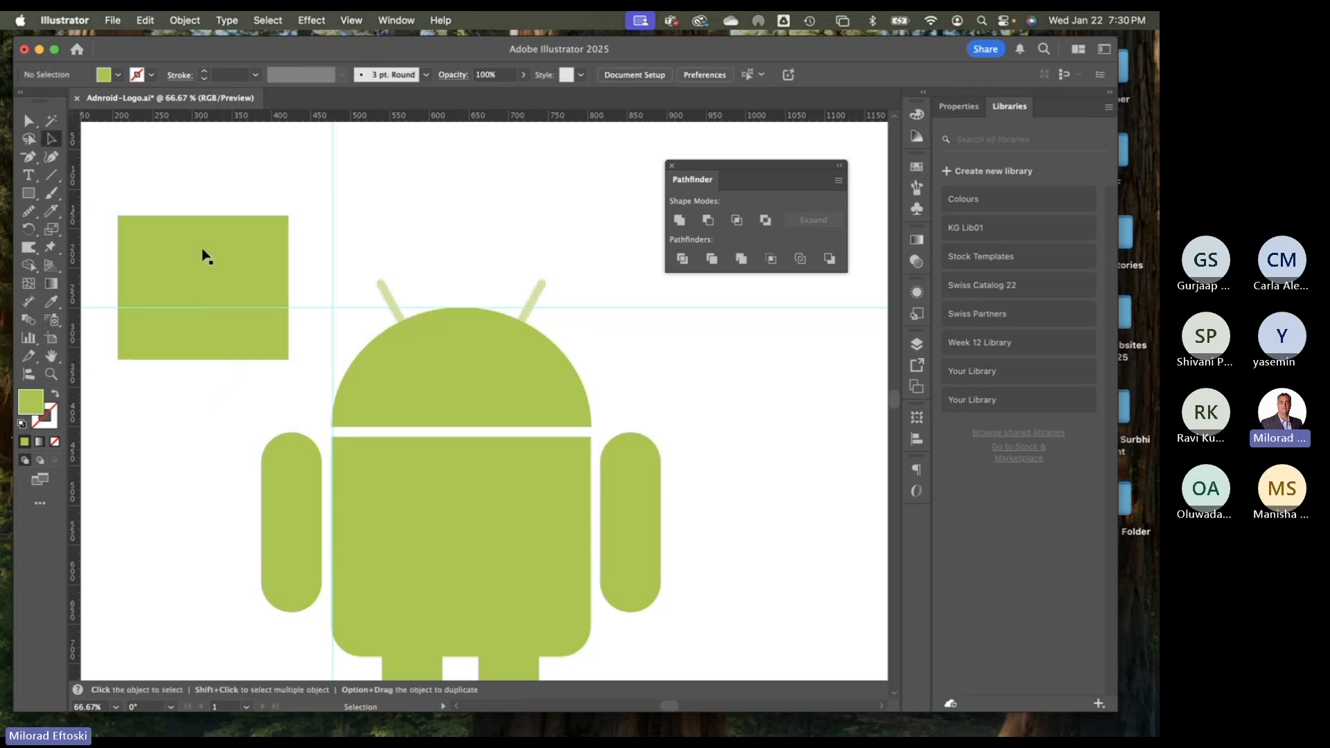
{"action": "left_click_drag", "start_coordinate": [201, 261], "coordinate": [243, 227]}
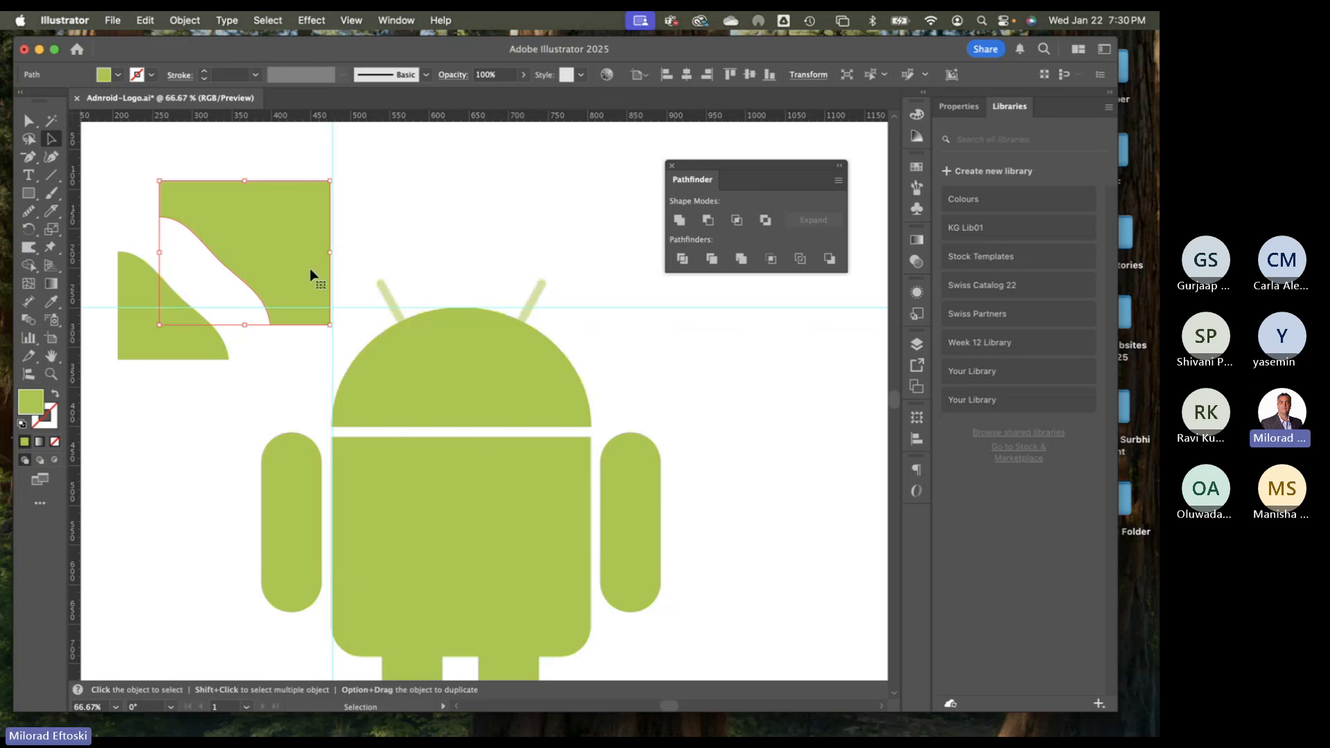
Delete both pieces of the cut practice rectangle
{"action": "key", "text": "Delete"}
{"action": "left_click", "coordinate": [189, 298]}
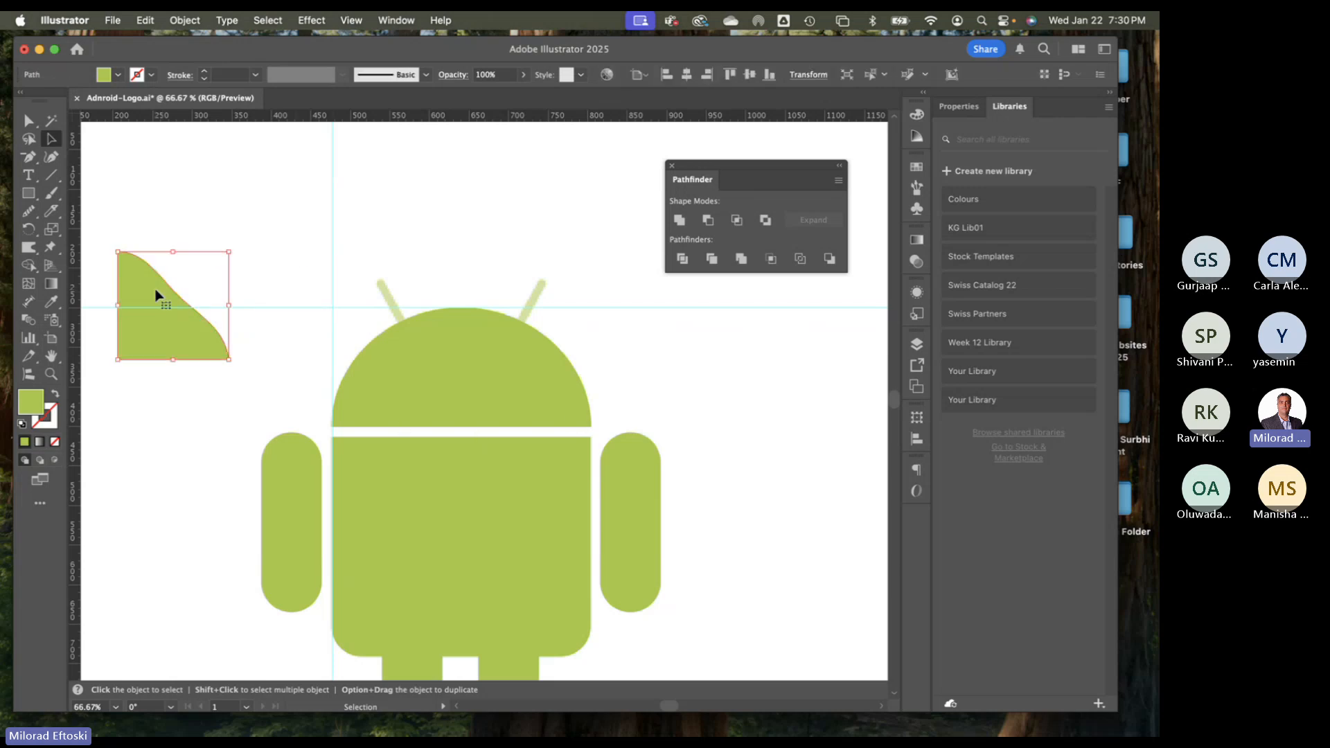
{"action": "key", "text": "Delete"}
{"action": "left_click", "coordinate": [50, 231]}
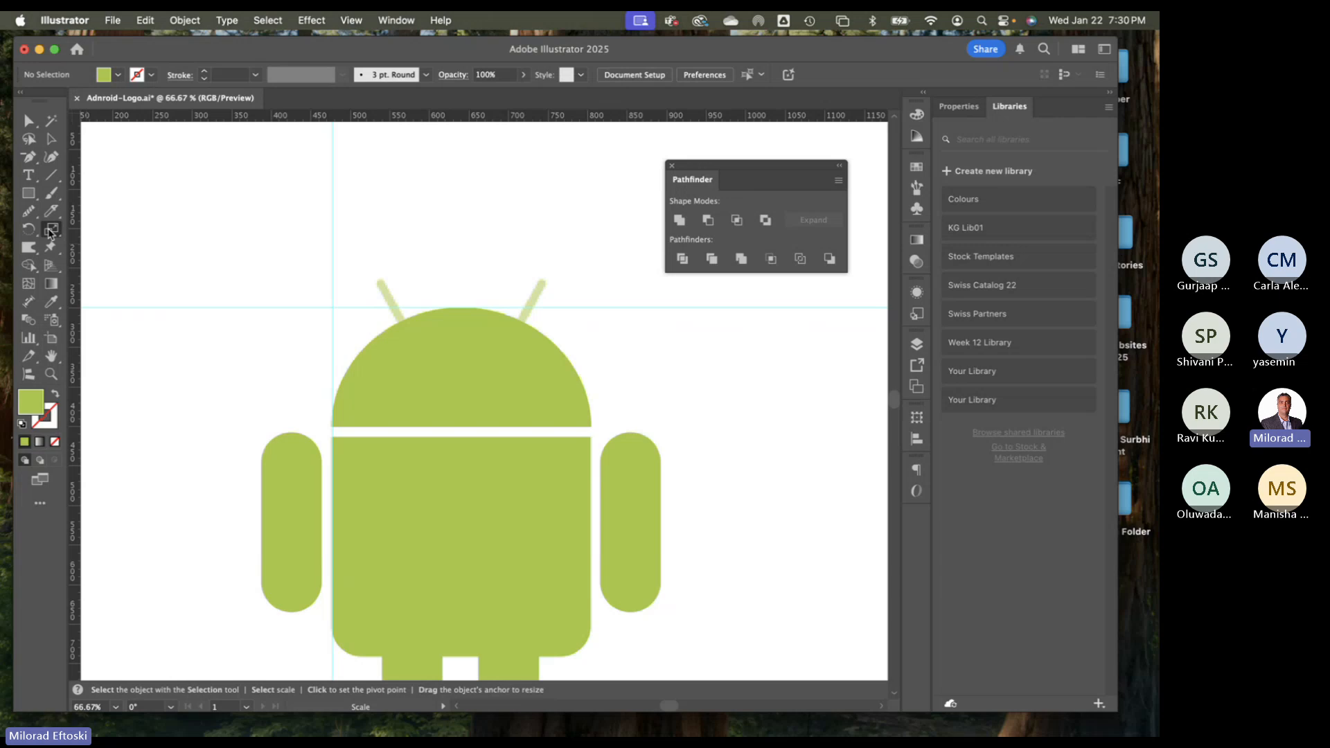
{"action": "double_click", "coordinate": [51, 231]}
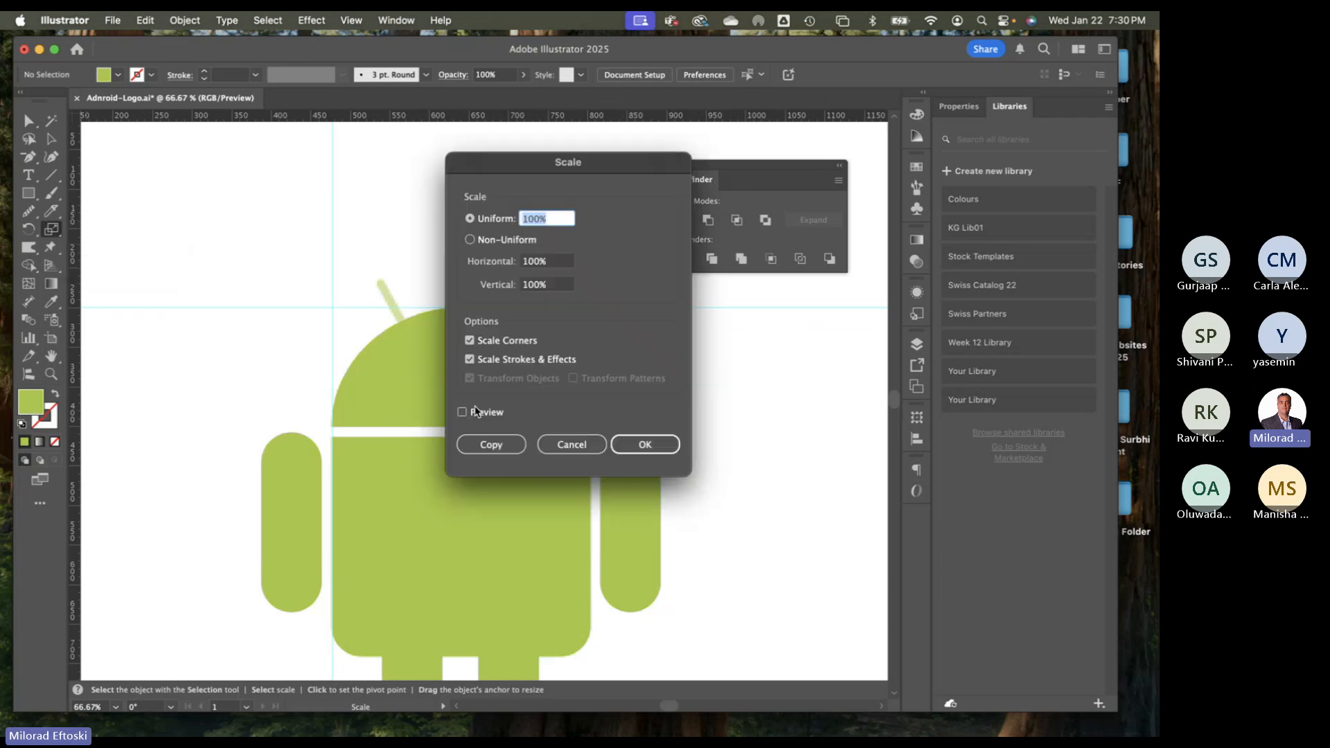
{"action": "left_click", "coordinate": [551, 443]}
{"action": "left_click", "coordinate": [53, 212]}
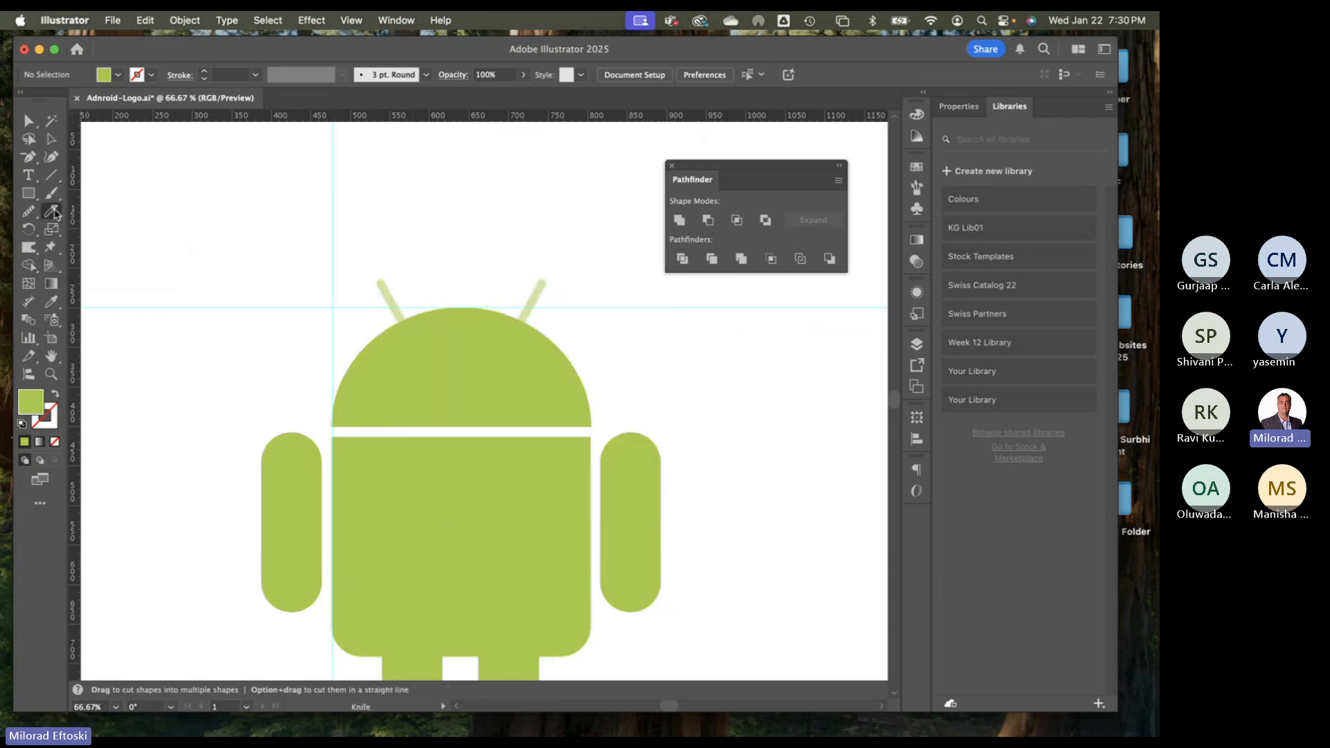
{"action": "left_click", "coordinate": [54, 213]}
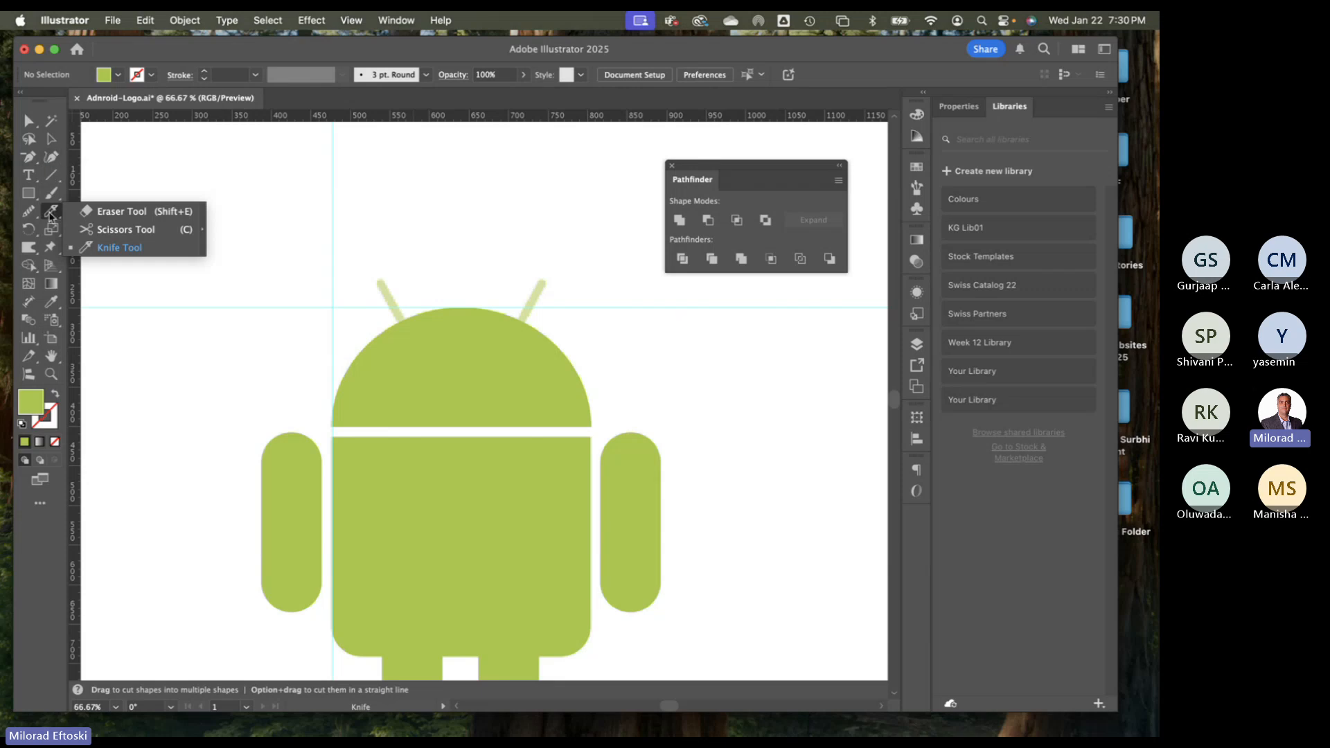
{"action": "left_click", "coordinate": [125, 230]}
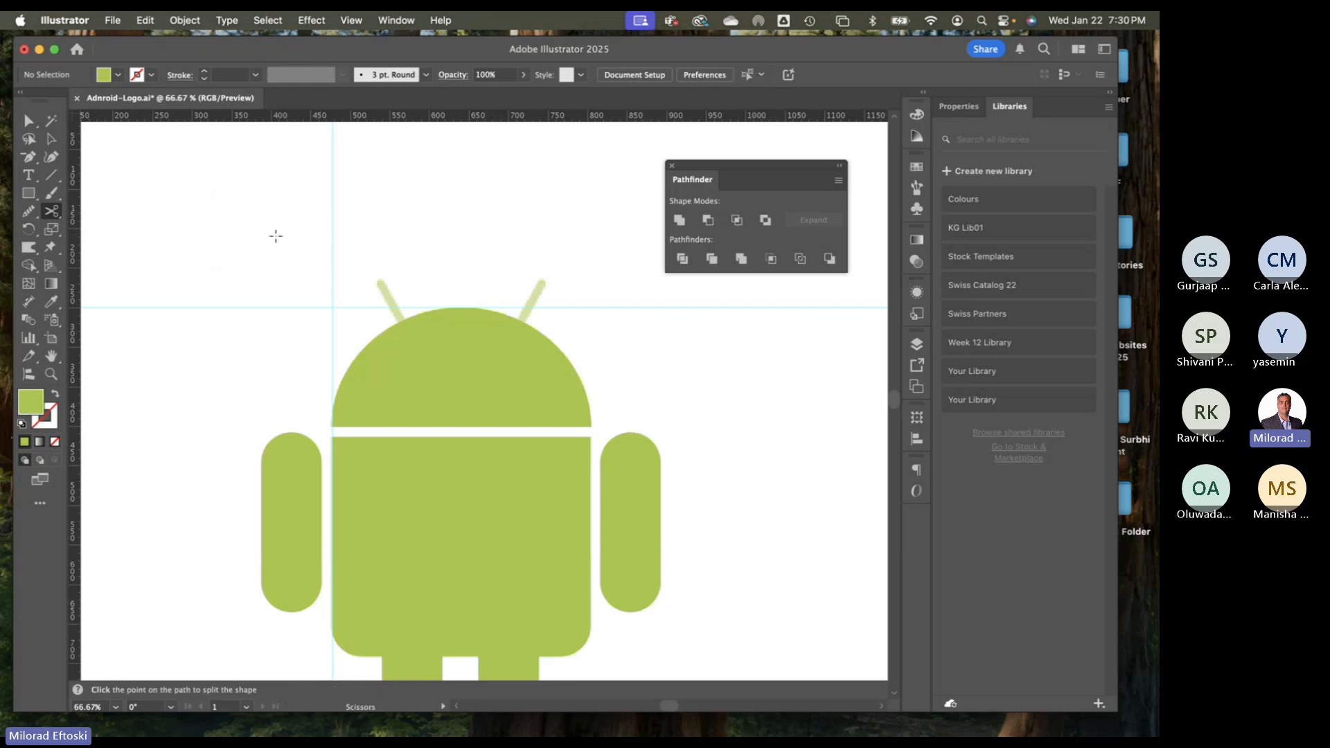
Draw a slightly sloping line above the robot's head with the Line Segment tool, and apply the default fill and stroke to it
{"action": "key", "text": "super+equal"}
{"action": "key", "text": "super+equal"}
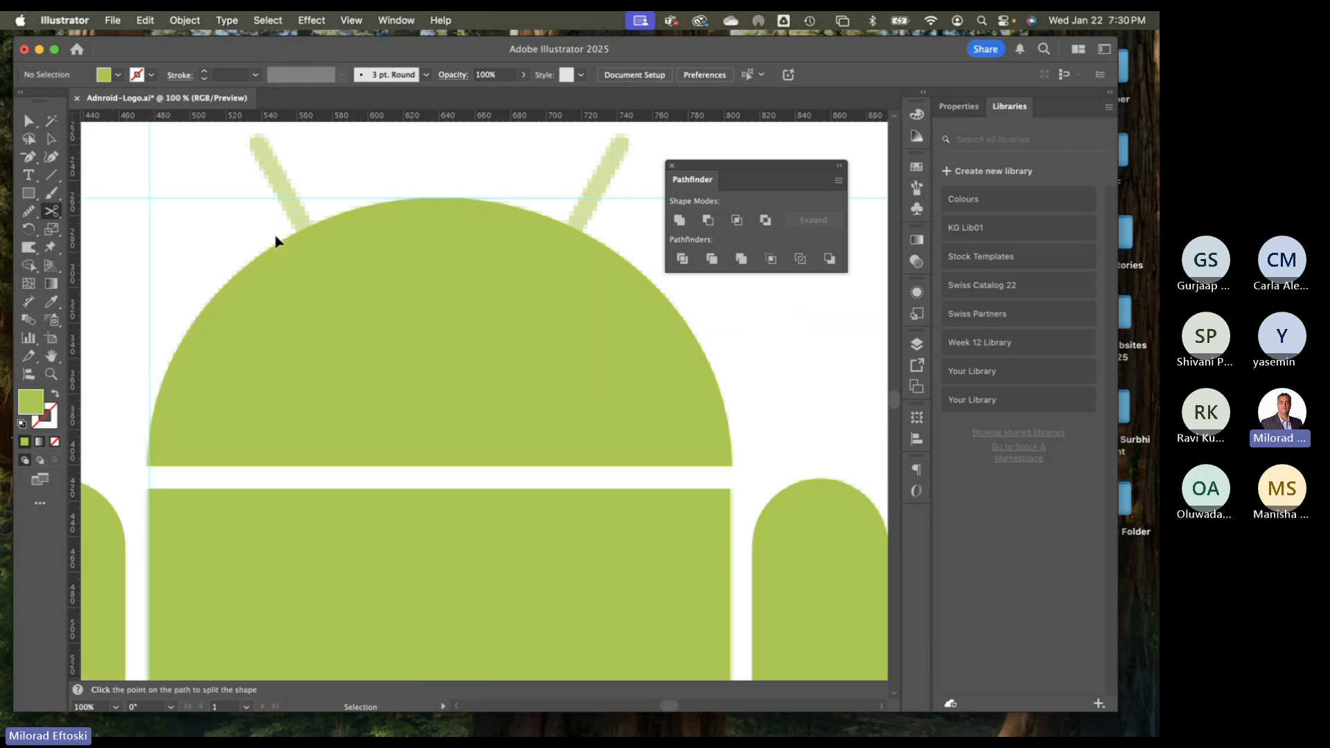
{"action": "left_click_drag", "start_coordinate": [276, 237], "coordinate": [354, 300]}
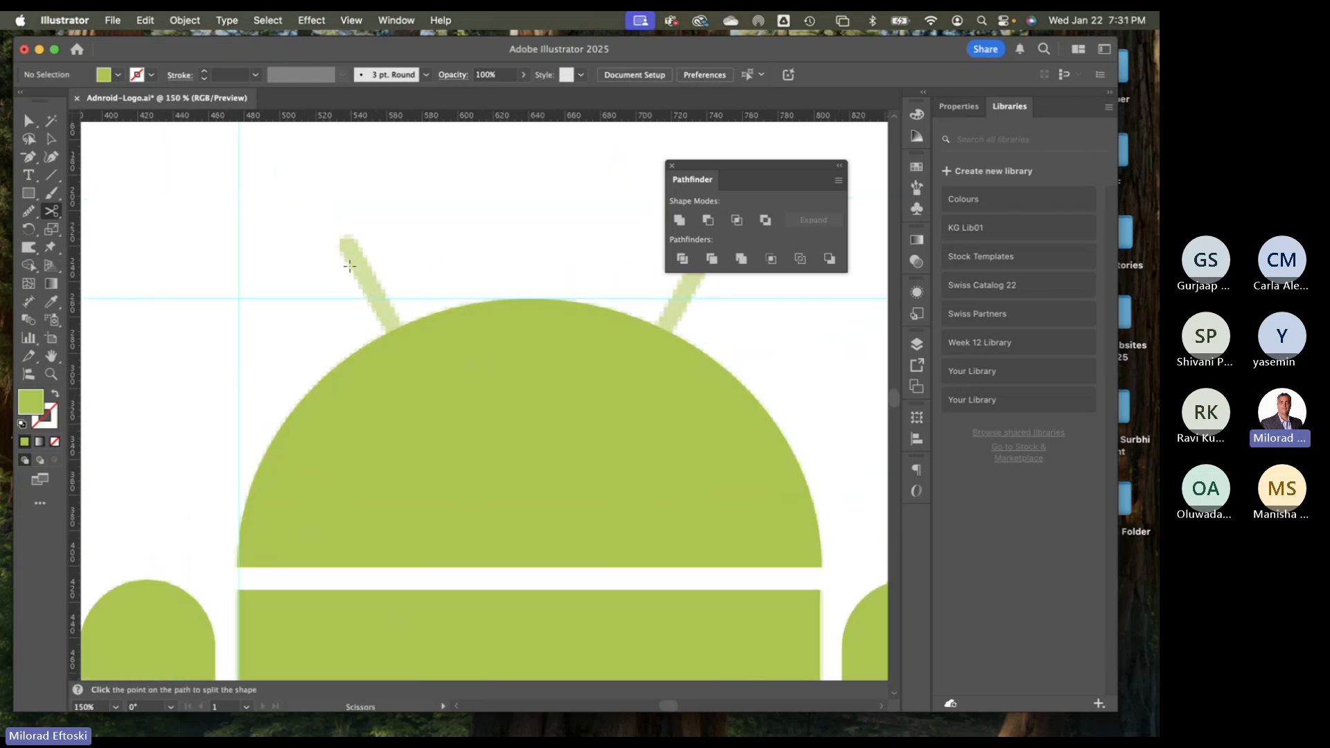
{"action": "left_click", "coordinate": [51, 177]}
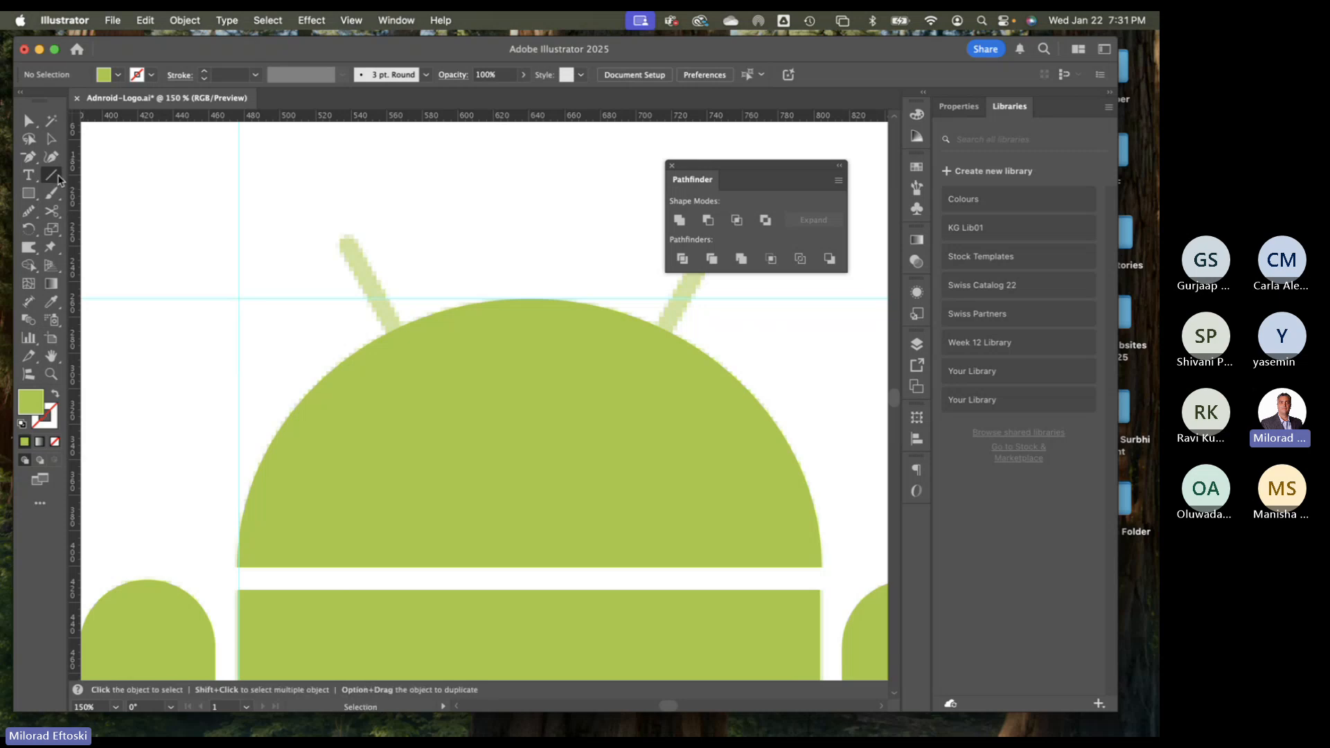
{"action": "left_click_drag", "start_coordinate": [157, 220], "coordinate": [442, 191]}
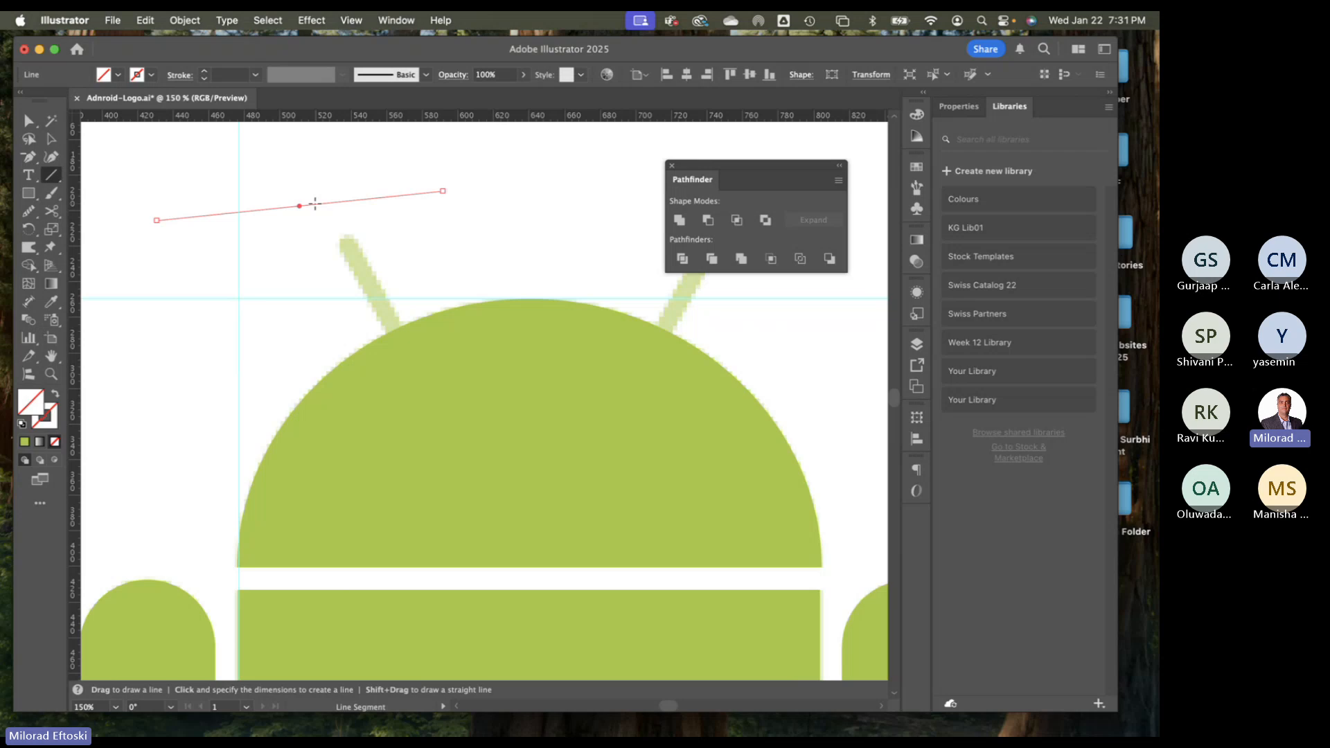
{"action": "key", "text": "d"}
Draw two steep diagonal practice lines in the empty area to the left of the robot's head
{"action": "scroll", "coordinate": [312, 201], "scroll_direction": "right", "scroll_amount": 10}
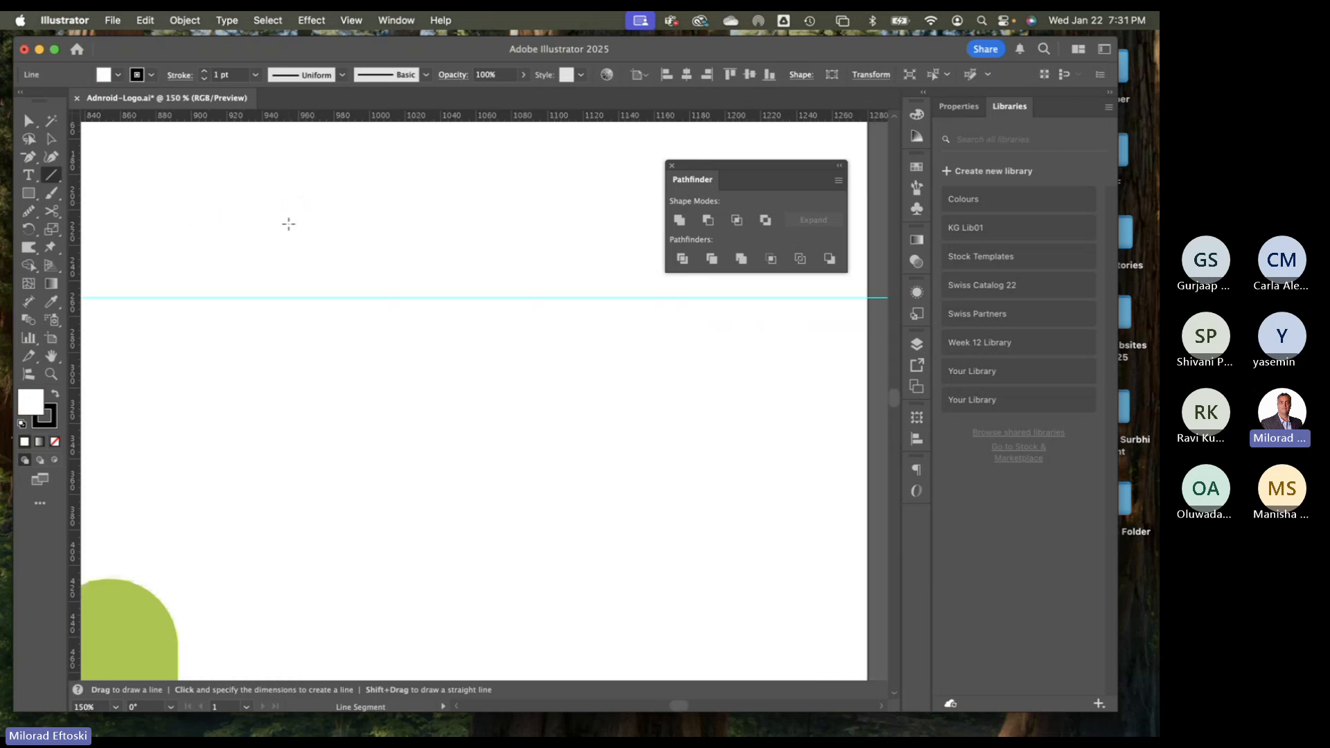
{"action": "key", "text": "super+0"}
{"action": "left_click_drag", "start_coordinate": [292, 184], "coordinate": [332, 278]}
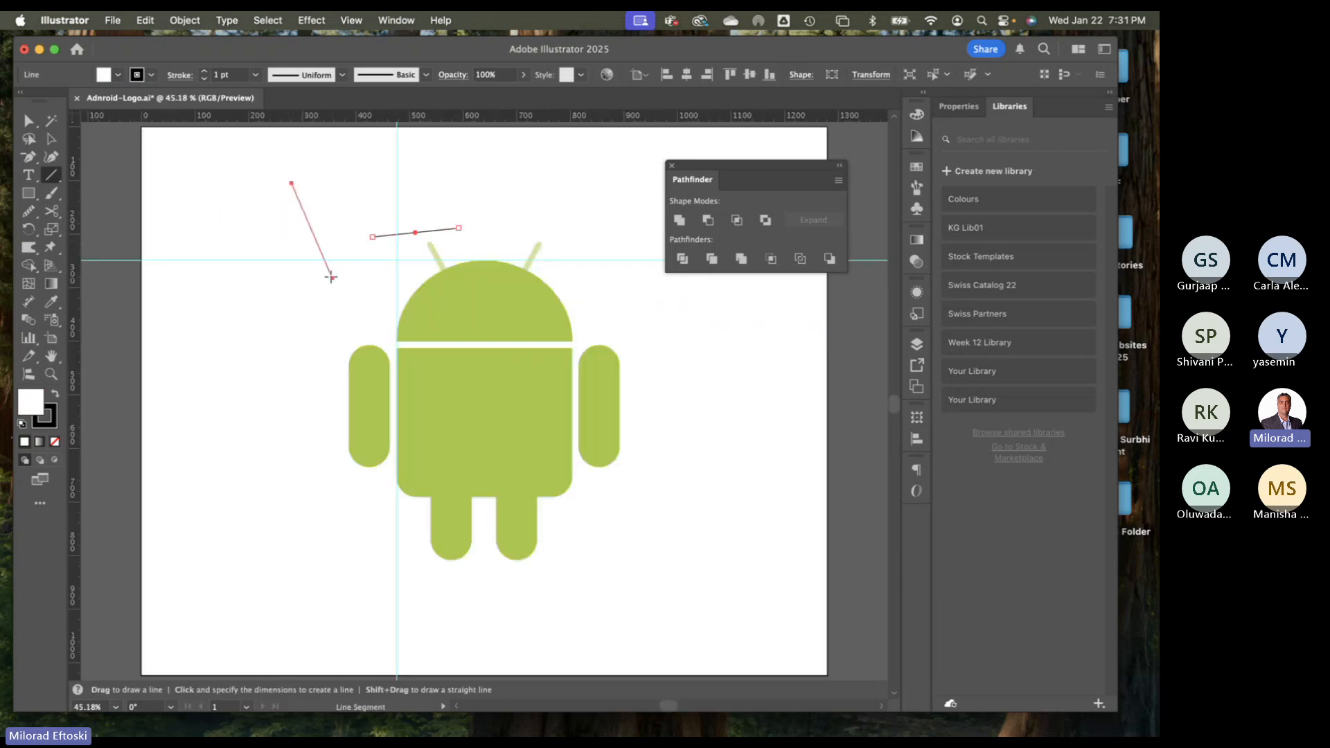
{"action": "left_click_drag", "start_coordinate": [231, 192], "coordinate": [291, 296]}
Delete the two diagonal practice lines and the line above the robot's head
{"action": "left_click", "coordinate": [50, 138]}
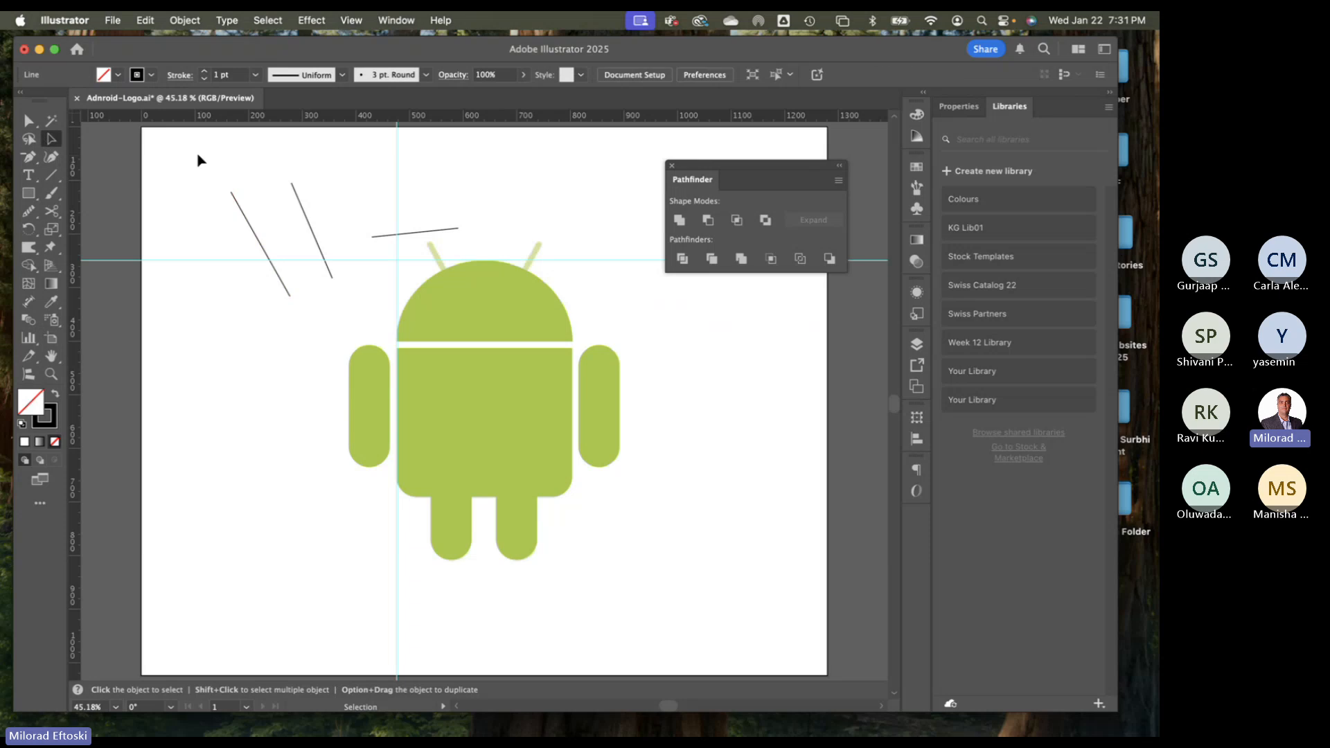
{"action": "left_click_drag", "start_coordinate": [198, 163], "coordinate": [303, 212]}
{"action": "key", "text": "Delete"}
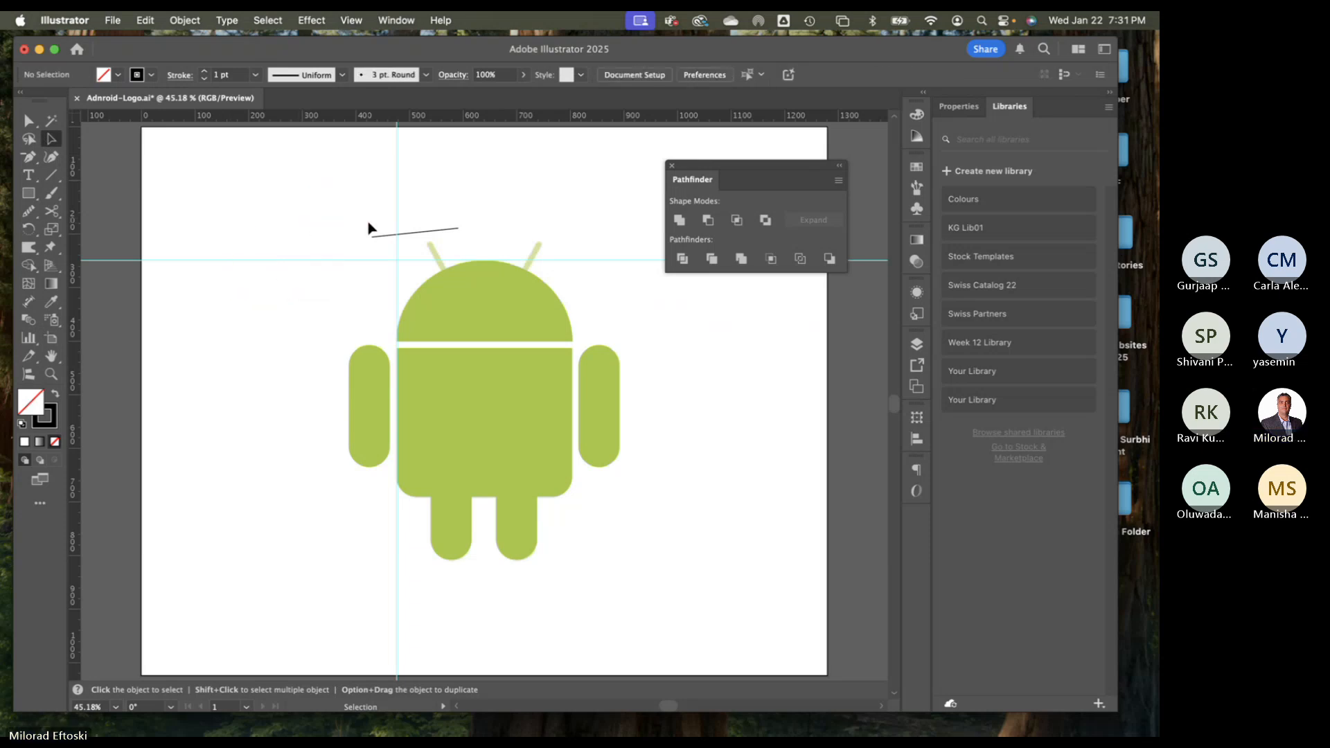
{"action": "left_click", "coordinate": [416, 233]}
{"action": "key", "text": "Delete"}
Clear all guides from the document
{"action": "scroll", "coordinate": [415, 222], "scroll_direction": "right", "scroll_amount": 3}
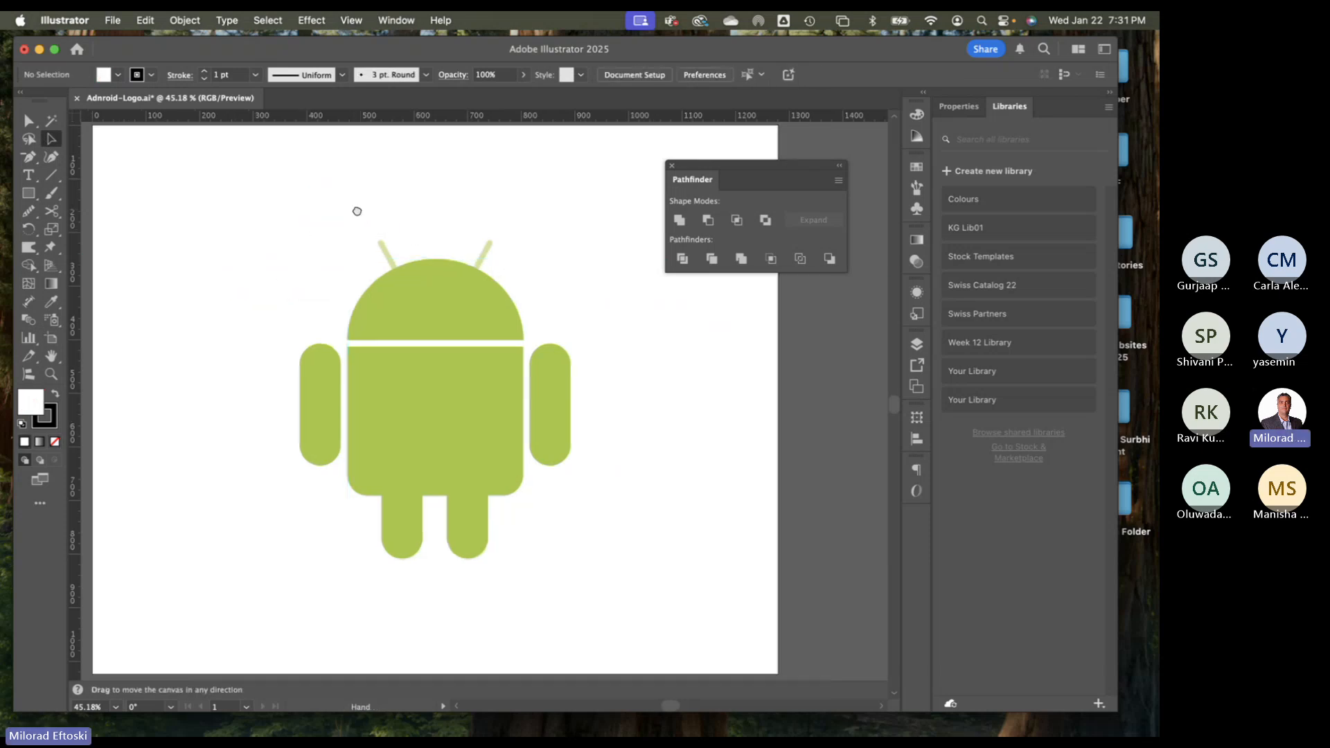
{"action": "left_click", "coordinate": [345, 19]}
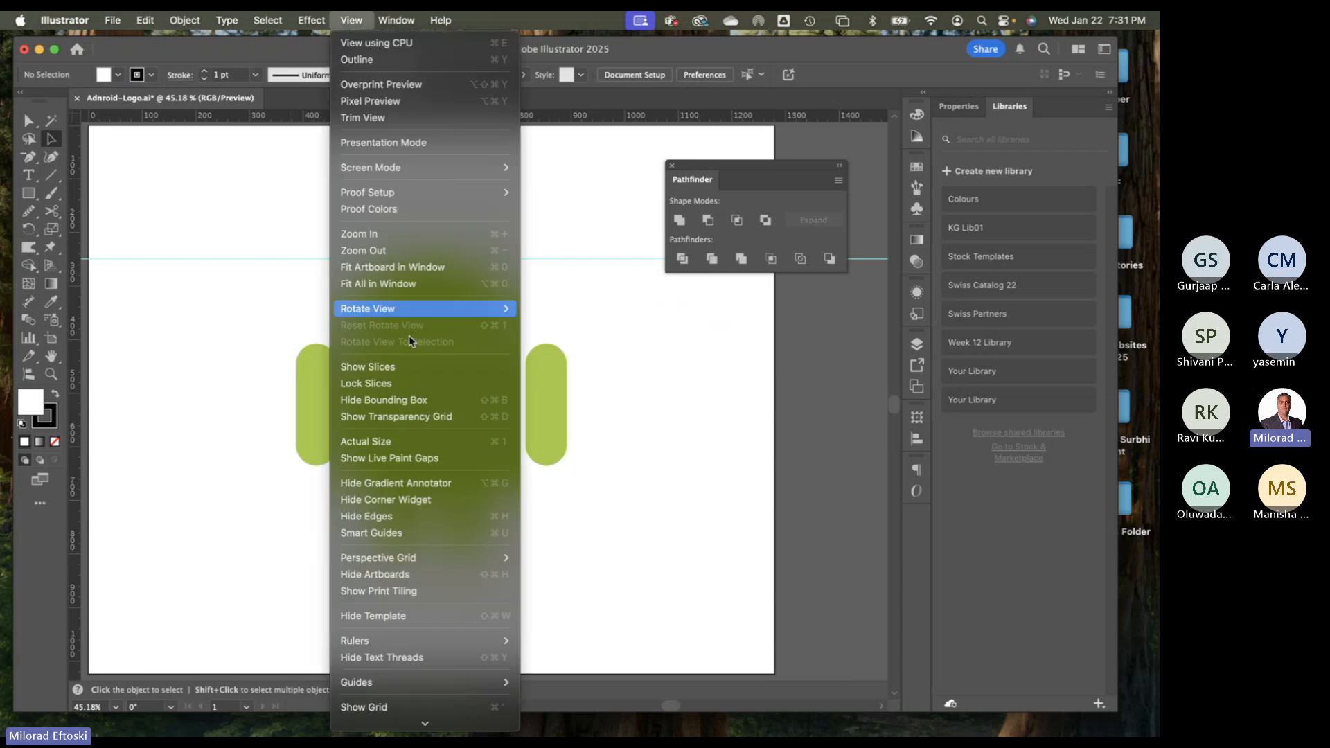
{"action": "mouse_move", "coordinate": [414, 686]}
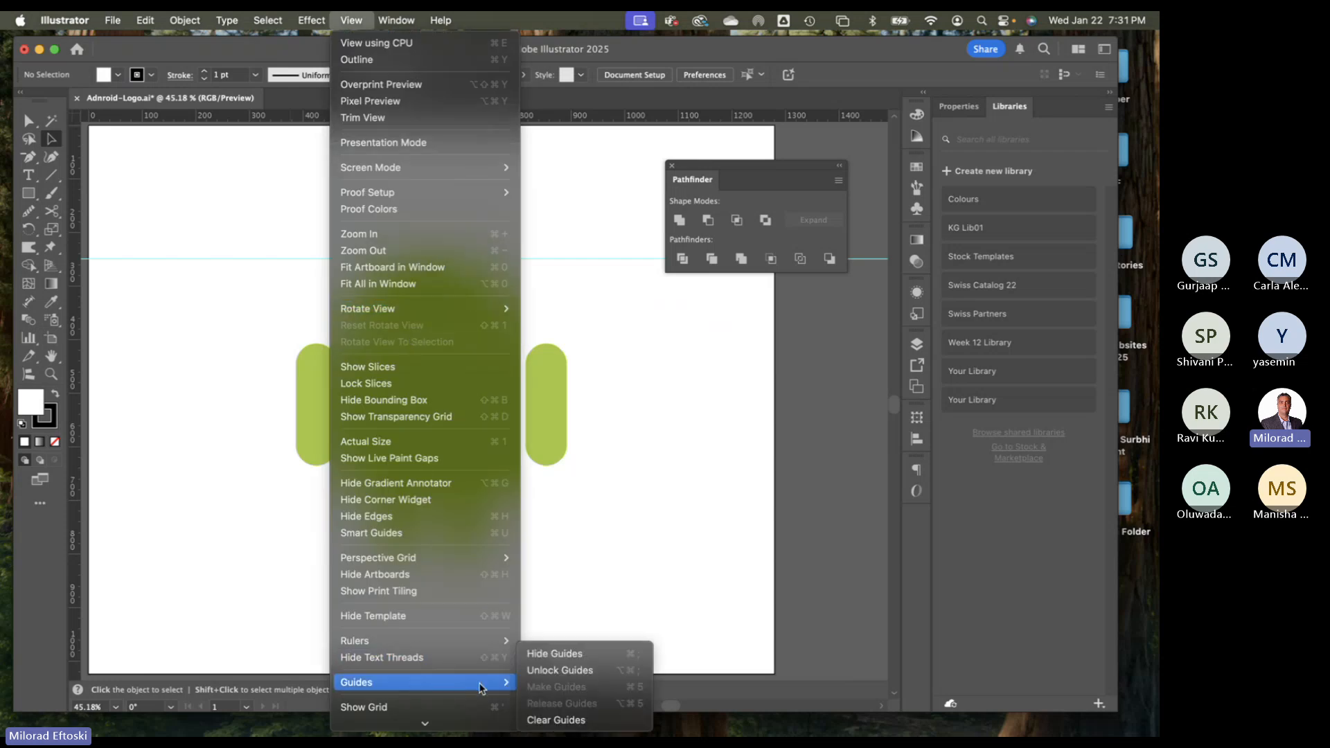
{"action": "left_click", "coordinate": [563, 720]}
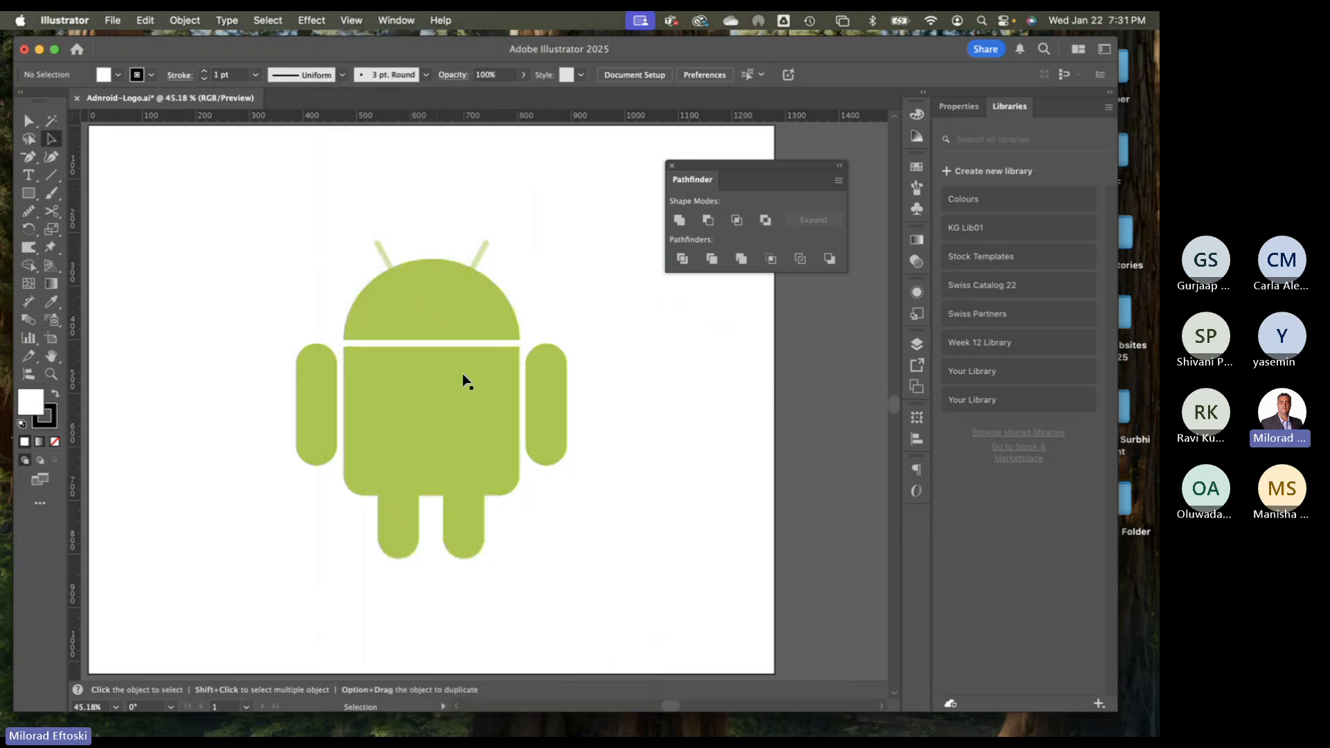
Draw a straight line over the robot's left antenna and set its stroke weight to 8 pt
{"action": "scroll", "coordinate": [463, 375], "scroll_direction": "up", "scroll_amount": 3}
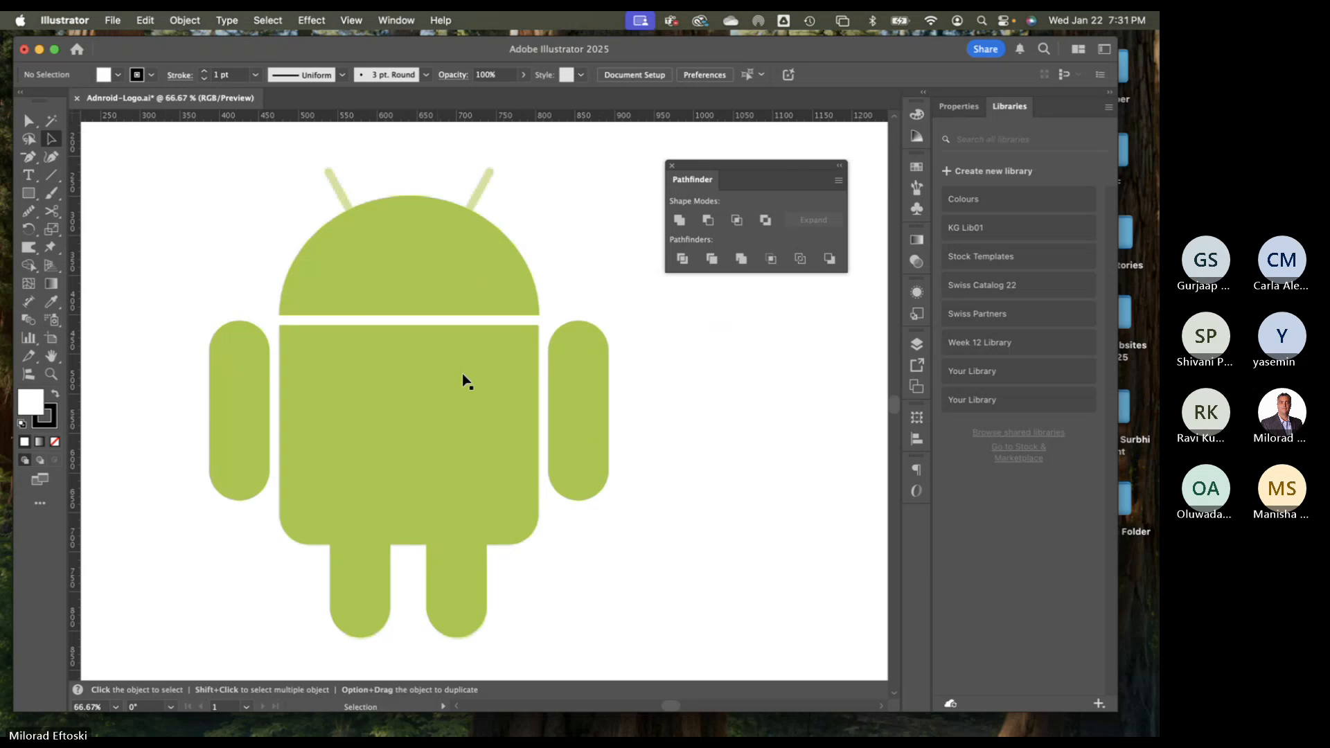
{"action": "scroll", "coordinate": [389, 312], "scroll_direction": "up", "scroll_amount": 2}
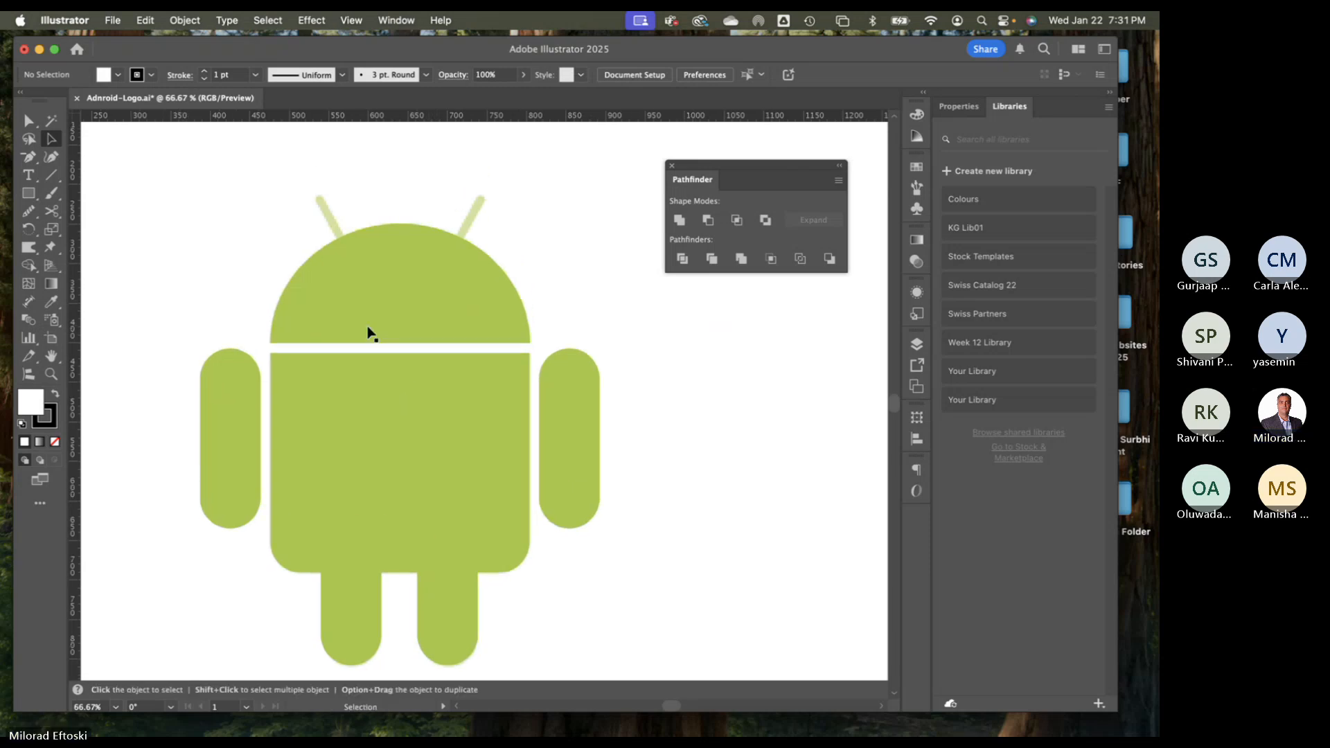
{"action": "left_click", "coordinate": [52, 176]}
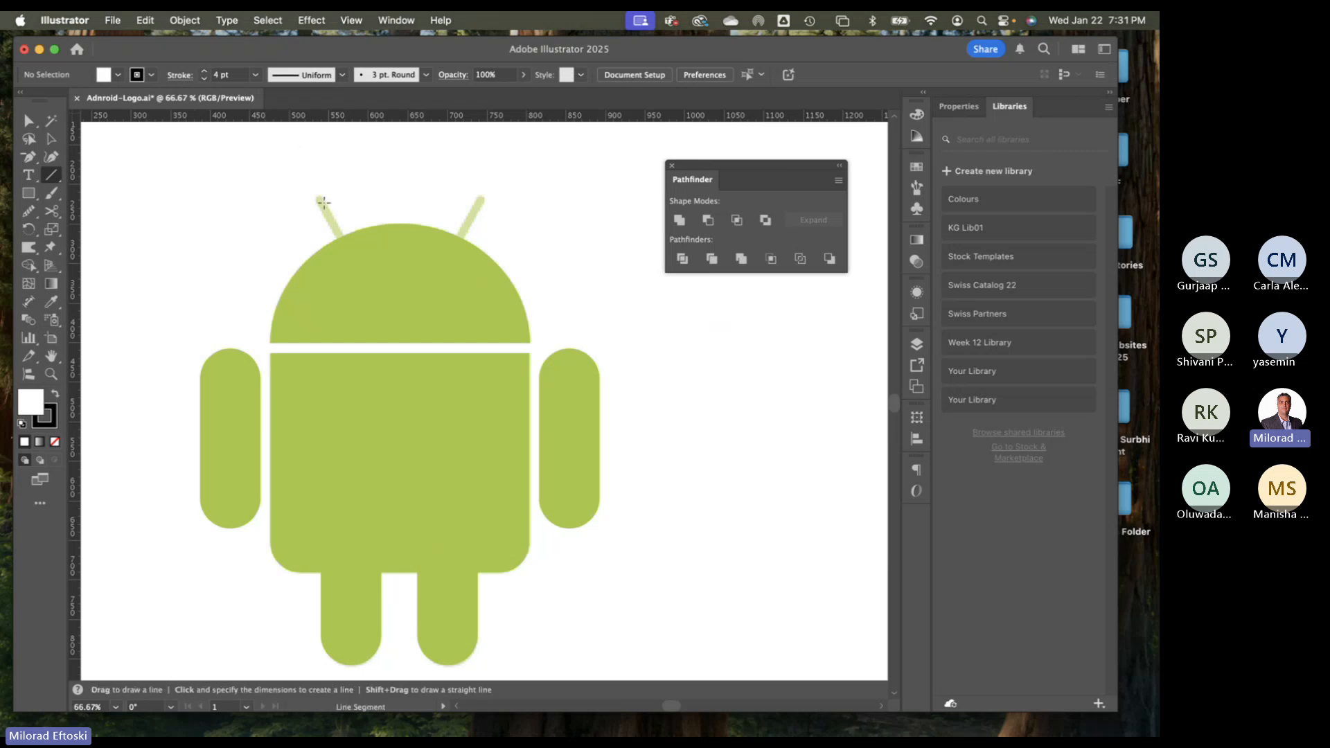
{"action": "left_click_drag", "start_coordinate": [319, 199], "coordinate": [344, 242]}
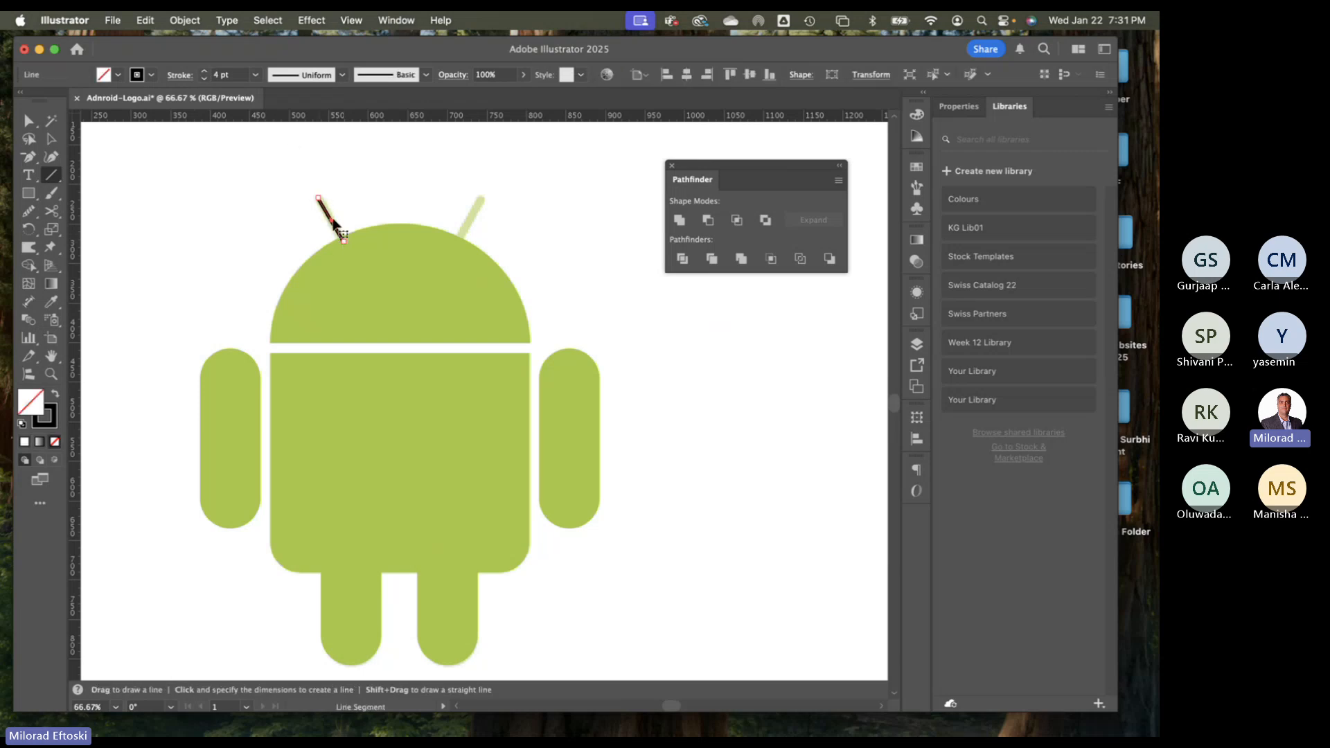
{"action": "left_click", "coordinate": [205, 72]}
{"action": "left_click", "coordinate": [205, 72]}
{"action": "left_click", "coordinate": [205, 72]}
{"action": "left_click", "coordinate": [205, 72]}
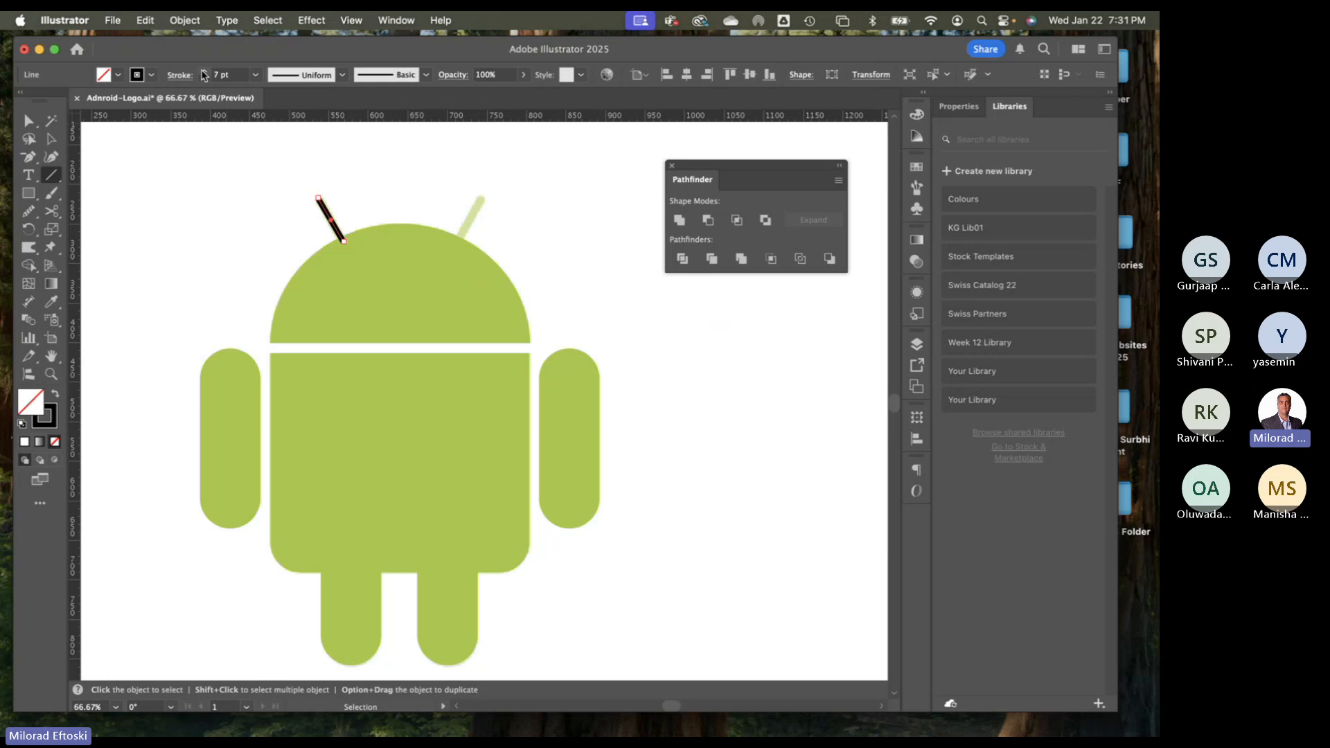
Move the black line off the left antenna and delete it
{"action": "key", "text": "a"}
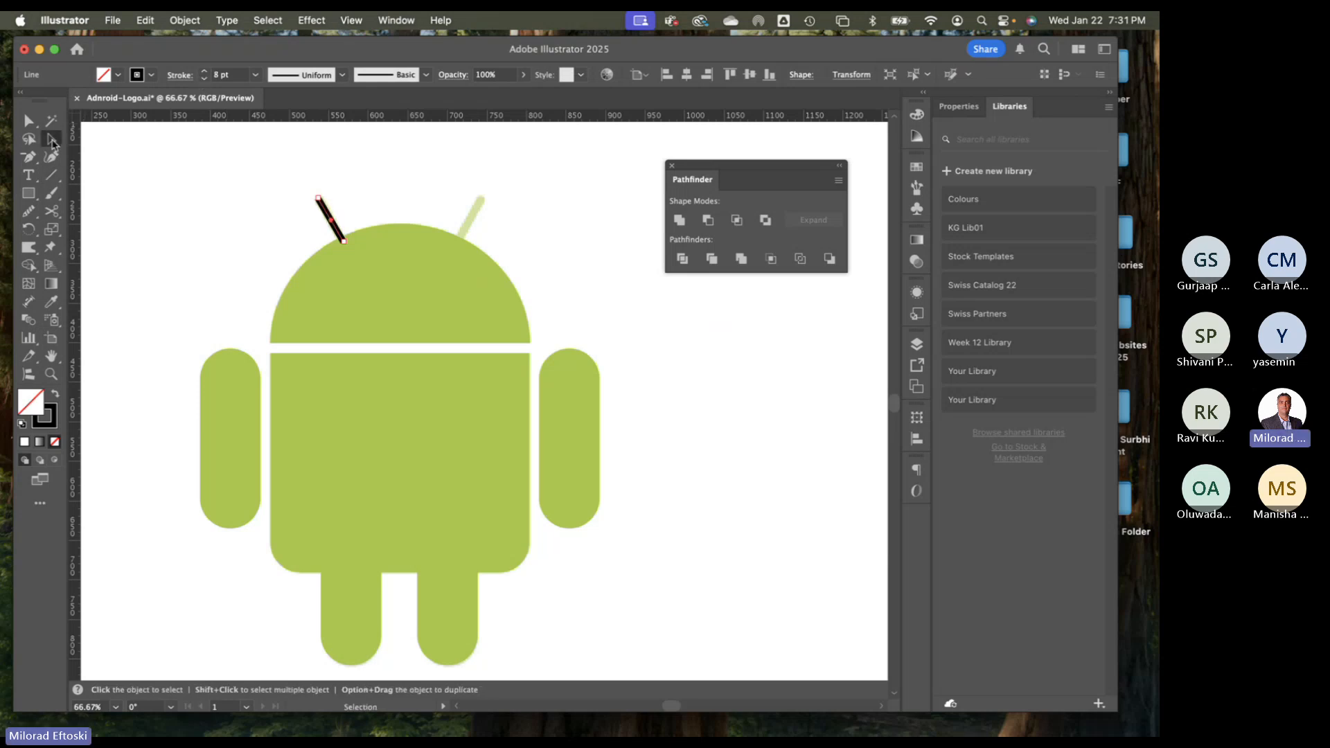
{"action": "left_click", "coordinate": [257, 210]}
{"action": "mouse_move", "coordinate": [326, 217]}
{"action": "left_mouse_down"}
{"action": "mouse_move", "coordinate": [302, 198]}
{"action": "mouse_move", "coordinate": [281, 216]}
{"action": "left_mouse_up"}
{"action": "key", "text": "Delete"}
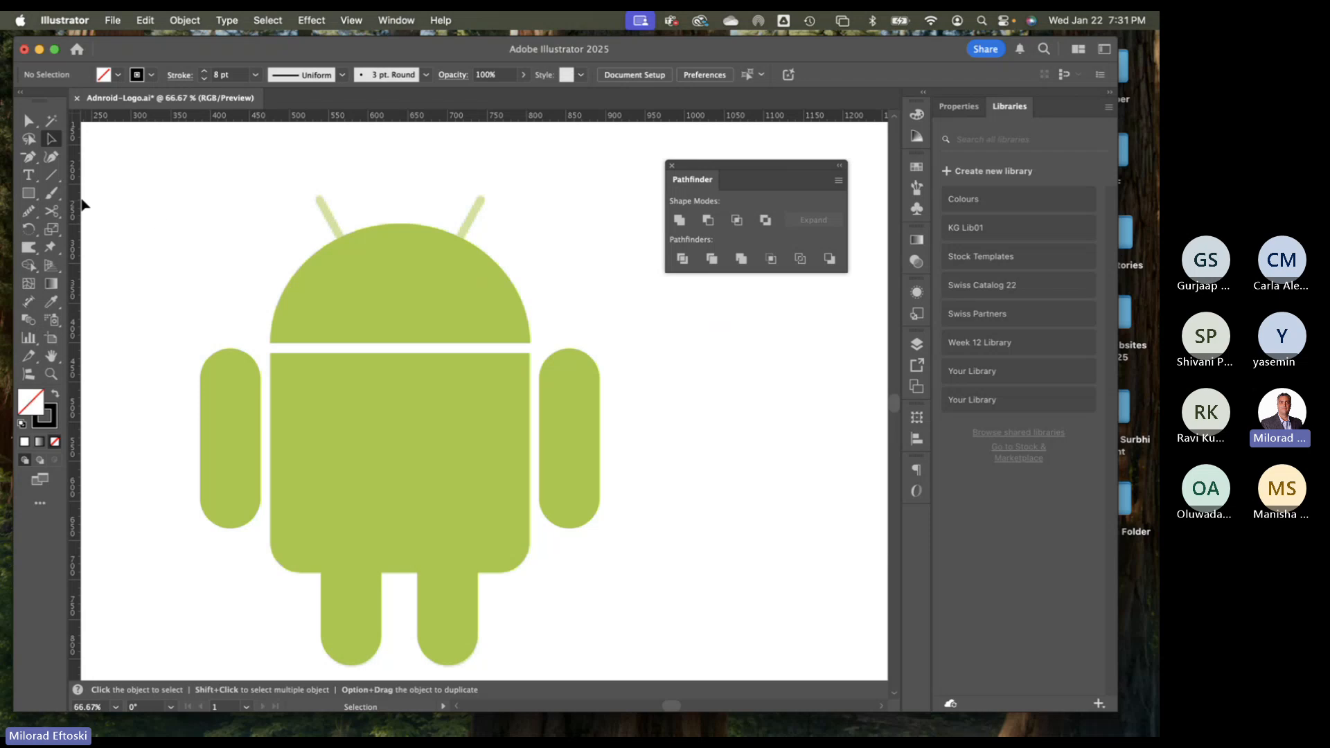
Draw an 8 pt black line along the left antenna from its tip to the head, select it, and shift the Pathfinder panel slightly
{"action": "left_click", "coordinate": [51, 174]}
{"action": "scroll", "coordinate": [307, 208], "scroll_direction": "up", "scroll_amount": 3}
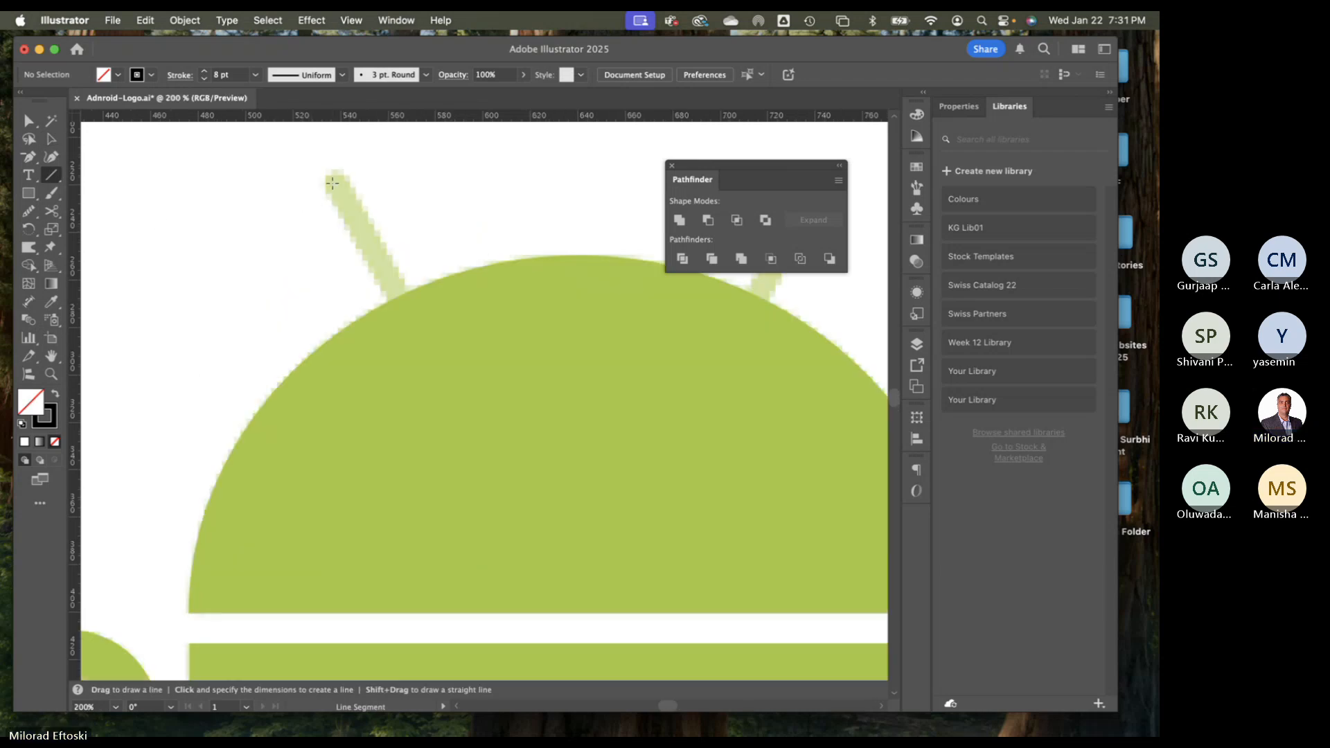
{"action": "left_click_drag", "start_coordinate": [332, 182], "coordinate": [405, 305]}
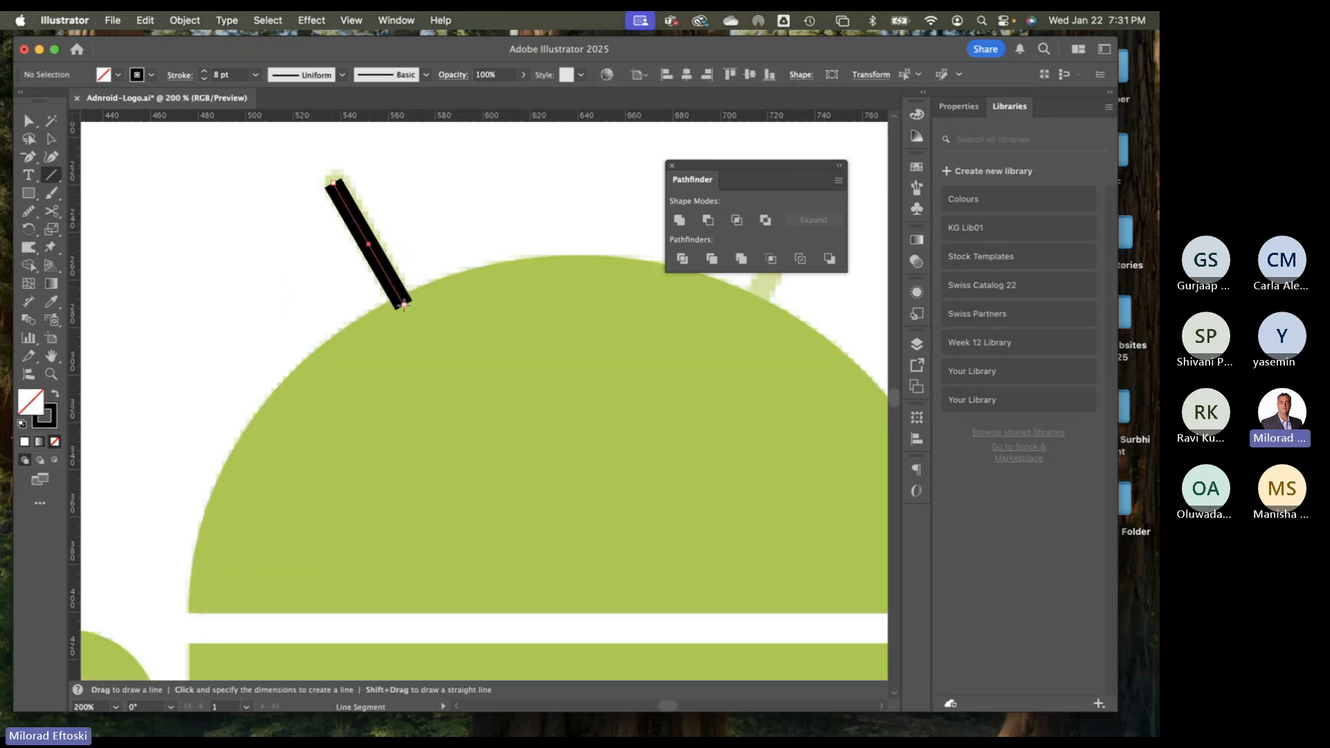
{"action": "key", "text": "v"}
{"action": "left_click", "coordinate": [52, 140]}
{"action": "left_click", "coordinate": [243, 169]}
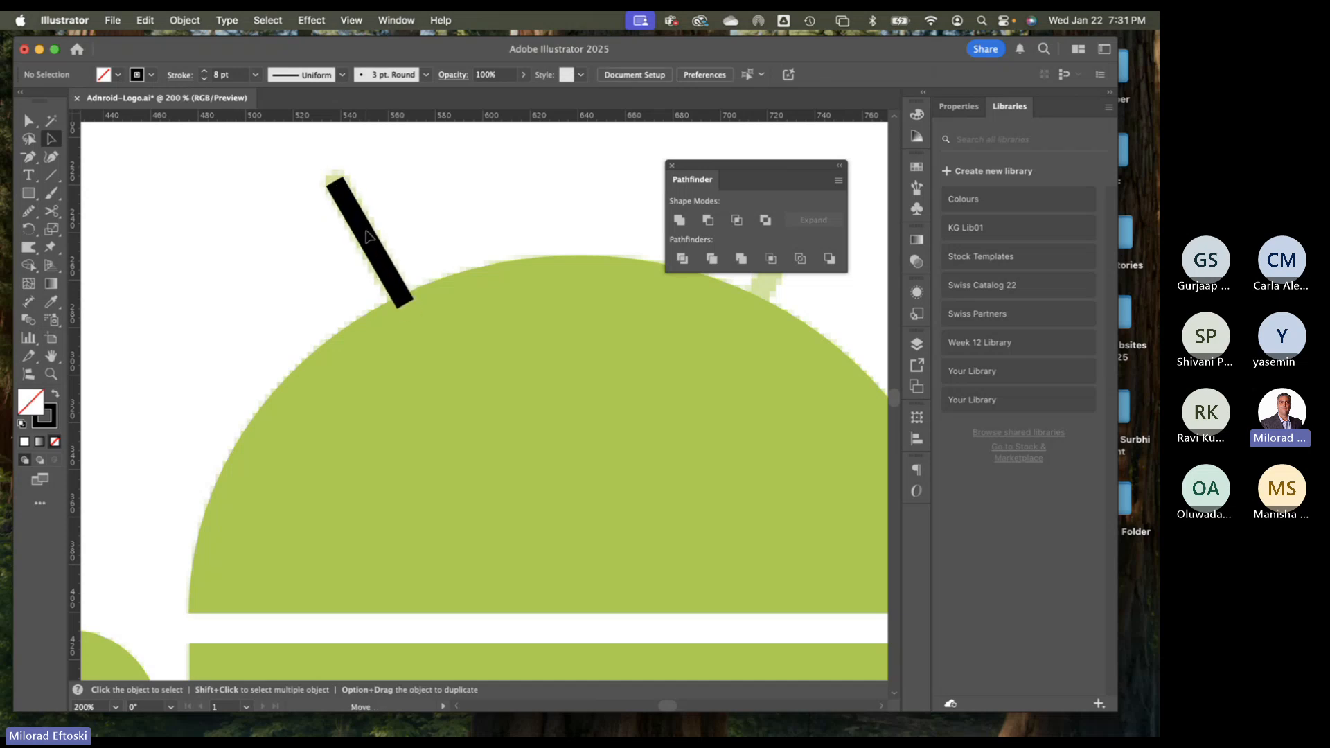
{"action": "left_click", "coordinate": [368, 234]}
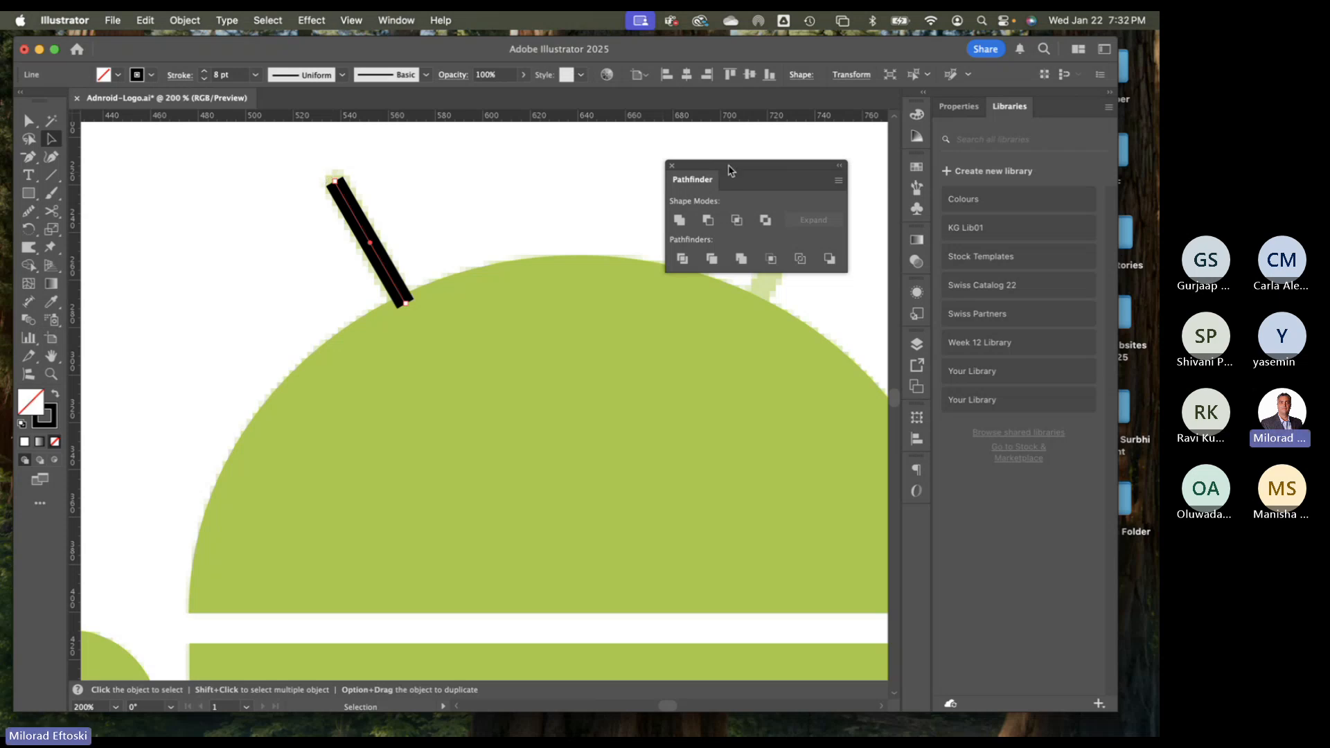
{"action": "left_click_drag", "start_coordinate": [732, 166], "coordinate": [702, 168]}
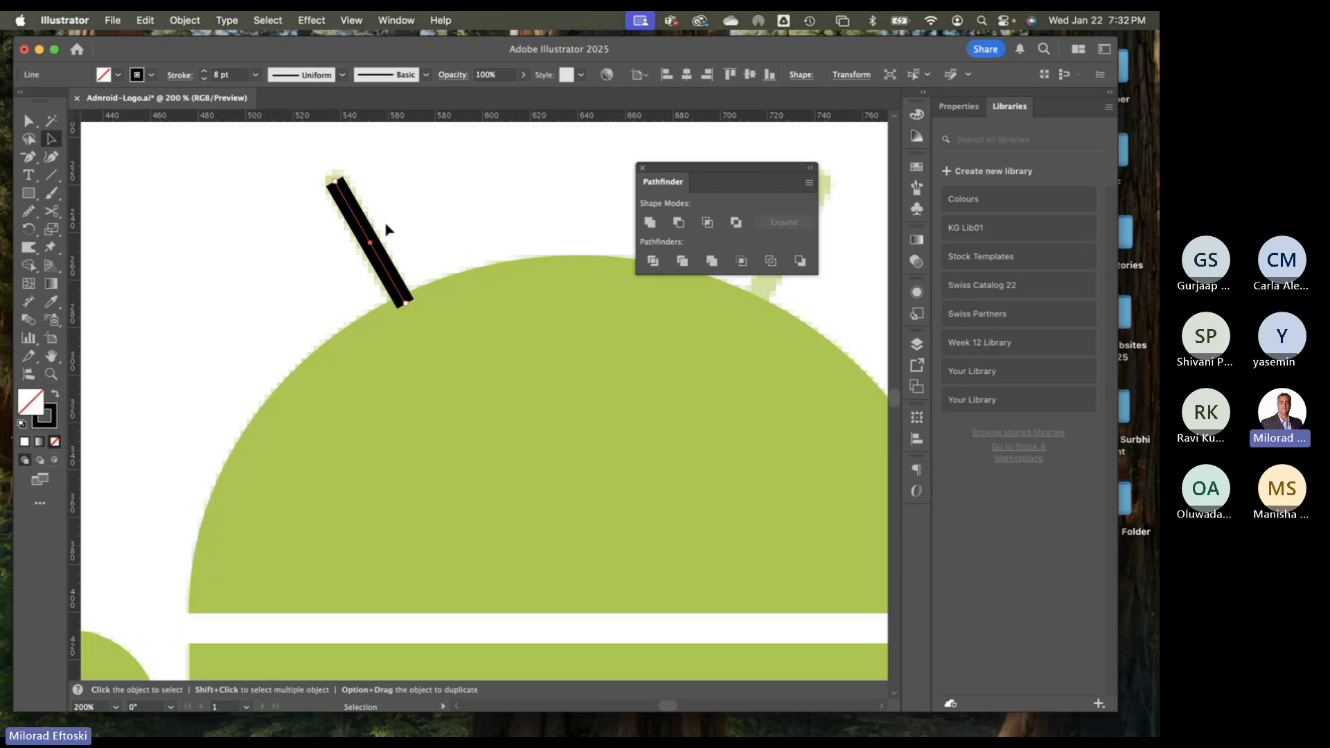
Dock the Pathfinder panel among the collapsed panels and open the Stroke panel with its full options beside the antenna line
{"action": "scroll", "coordinate": [335, 183], "scroll_direction": "up", "scroll_amount": 1}
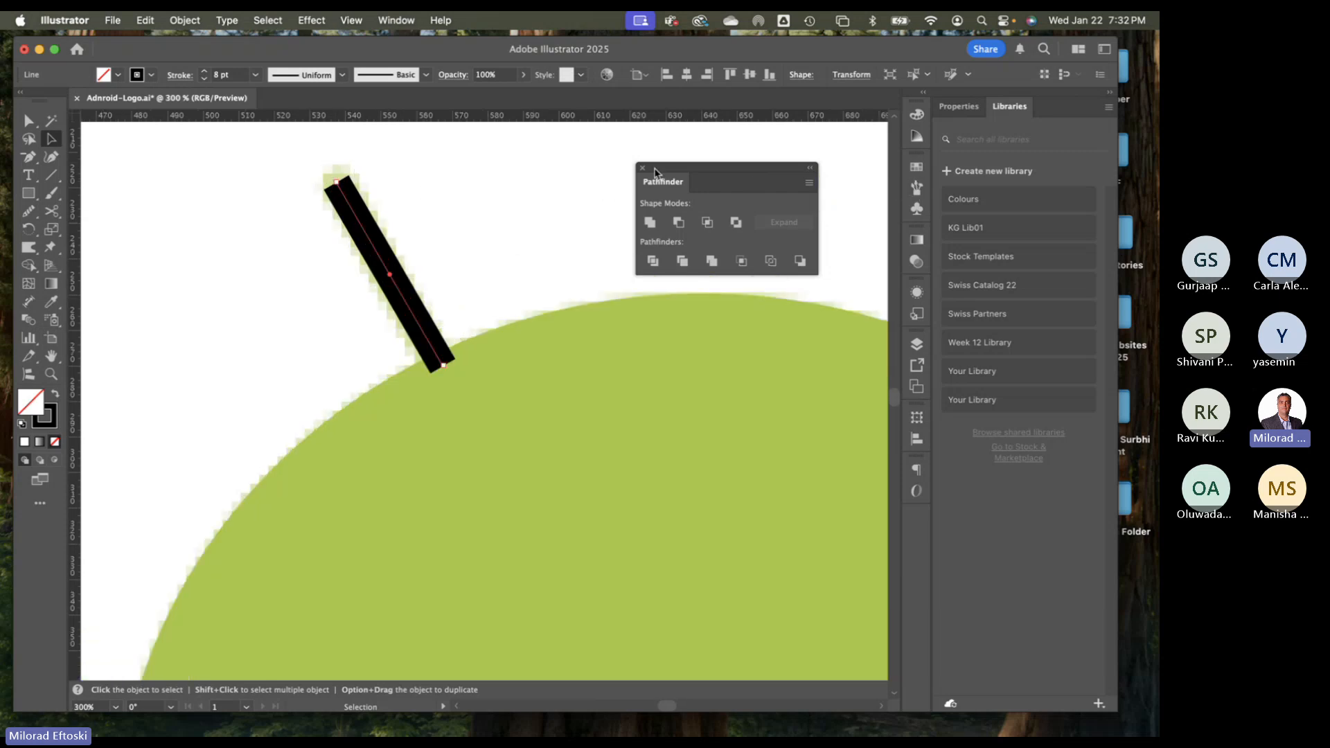
{"action": "left_click_drag", "start_coordinate": [655, 171], "coordinate": [907, 521]}
{"action": "left_click", "coordinate": [397, 19]}
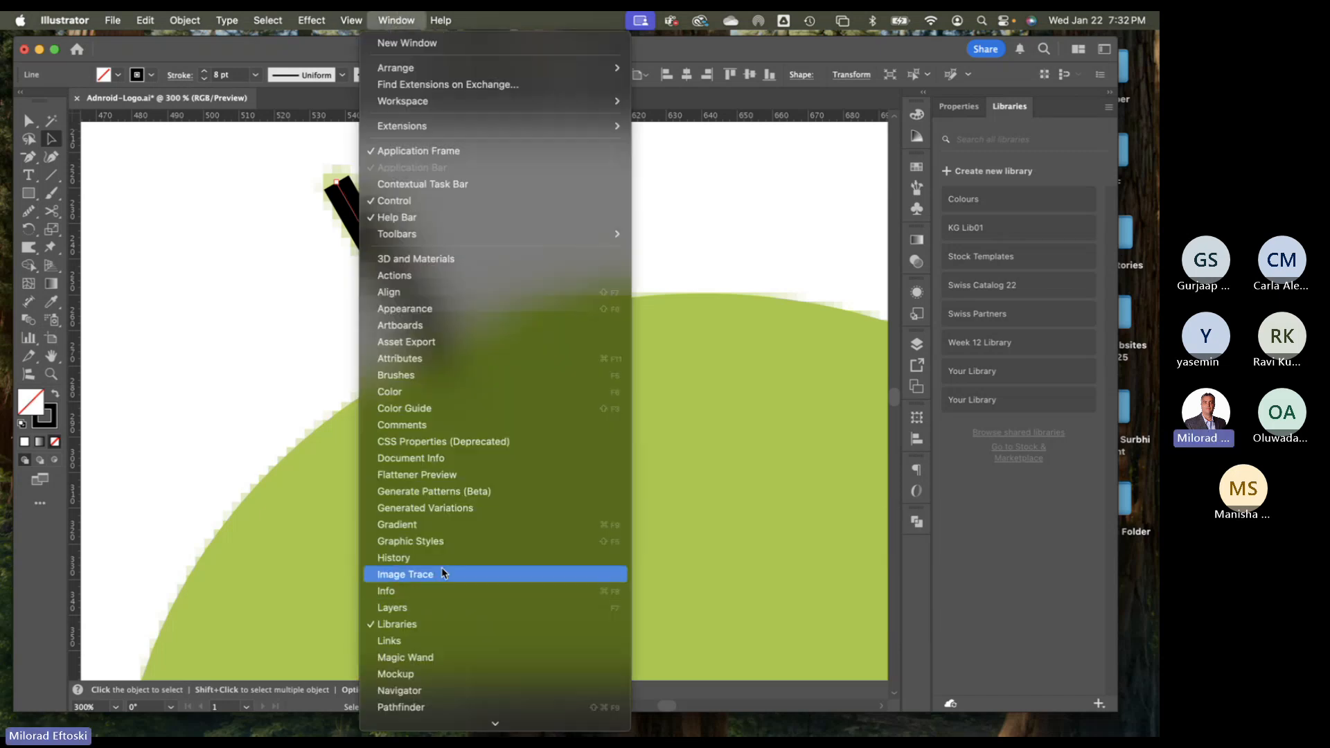
{"action": "scroll", "coordinate": [447, 658], "scroll_direction": "down", "scroll_amount": 5}
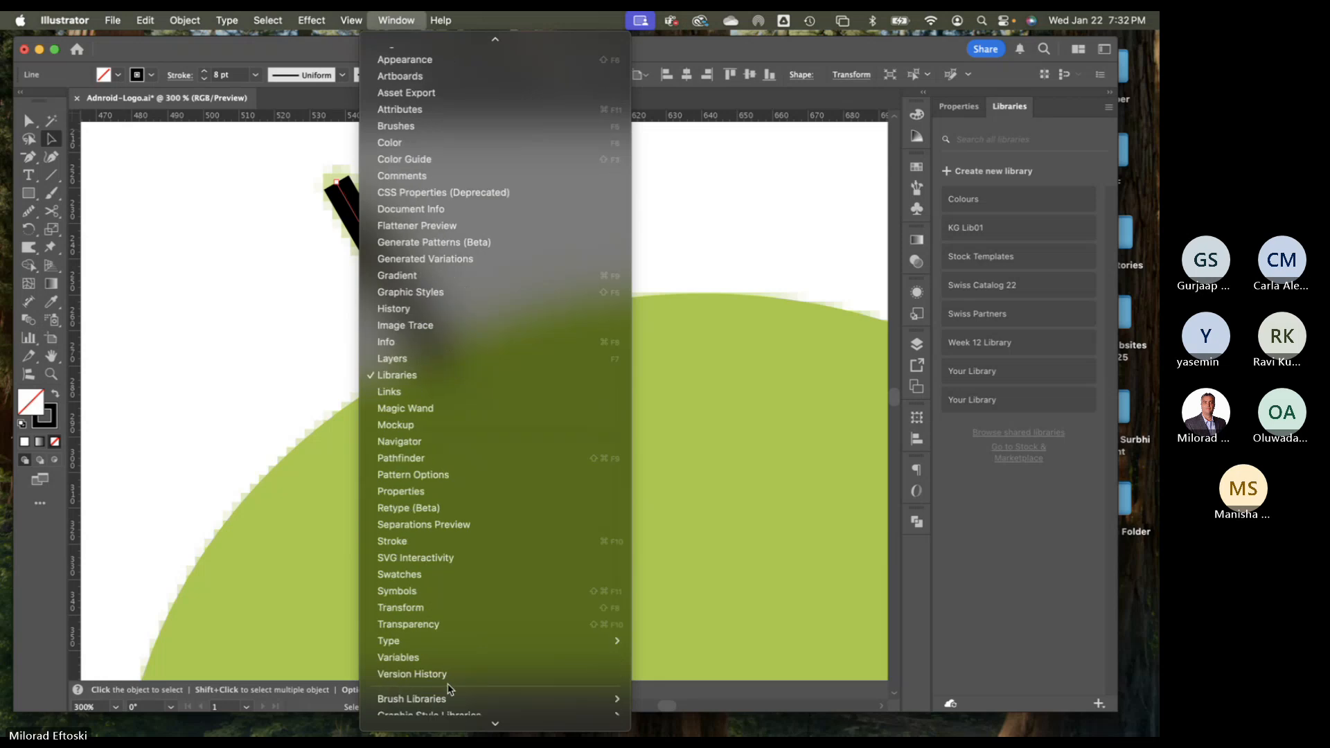
{"action": "left_click", "coordinate": [424, 544]}
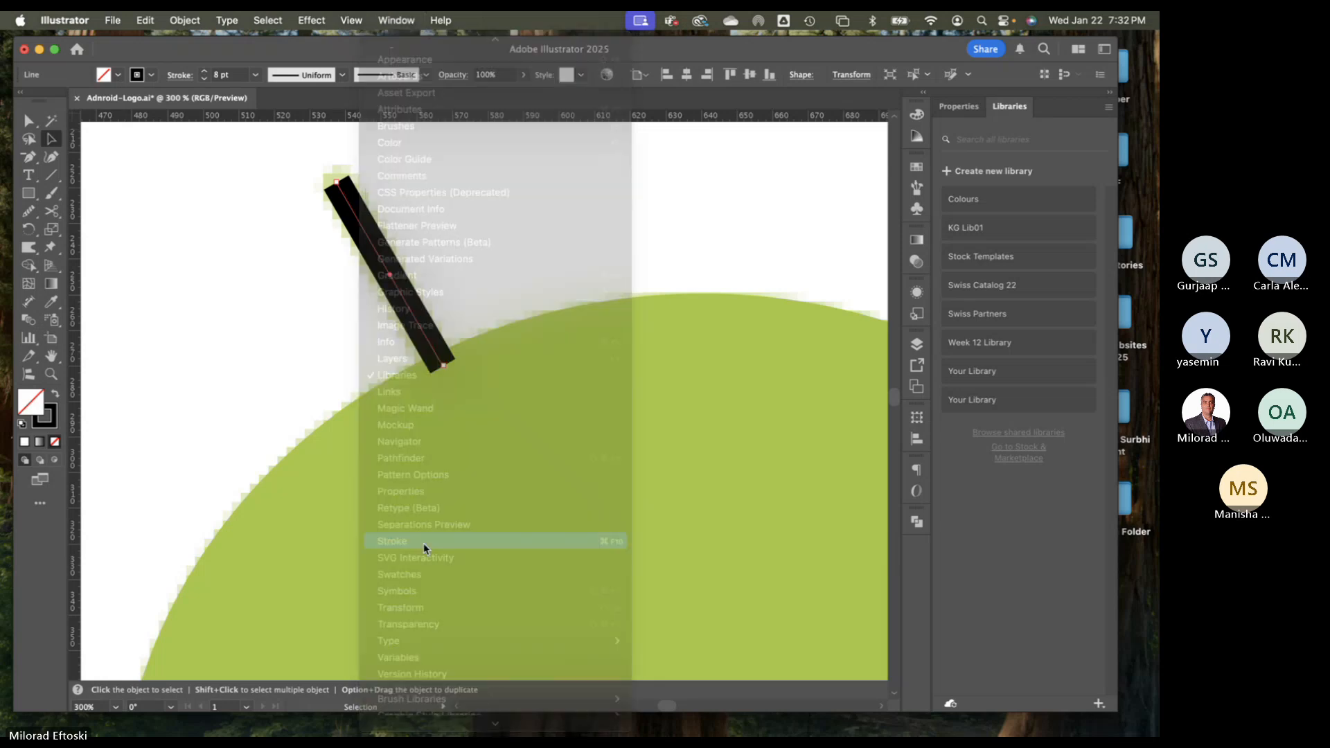
{"action": "left_click_drag", "start_coordinate": [567, 218], "coordinate": [573, 187]}
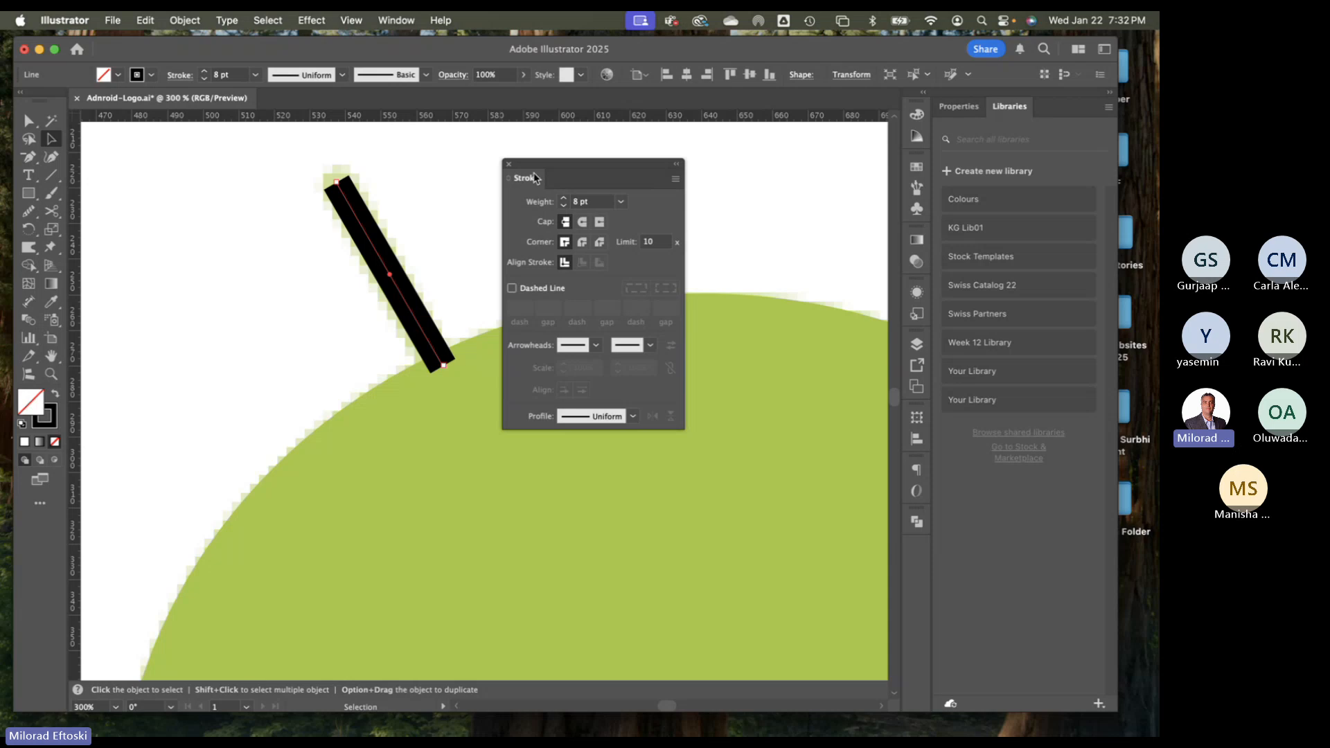
{"action": "left_click", "coordinate": [676, 179]}
{"action": "left_click", "coordinate": [707, 182]}
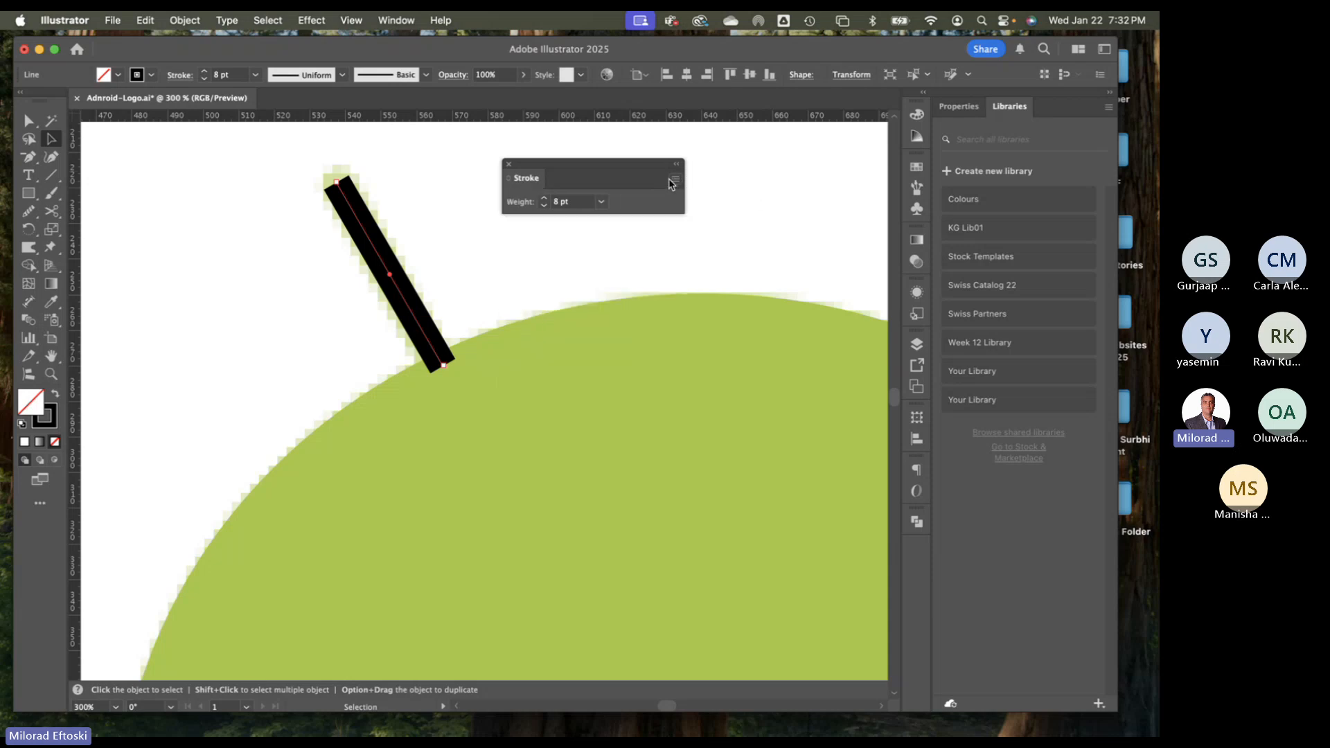
{"action": "left_click", "coordinate": [674, 179]}
{"action": "left_click", "coordinate": [714, 178]}
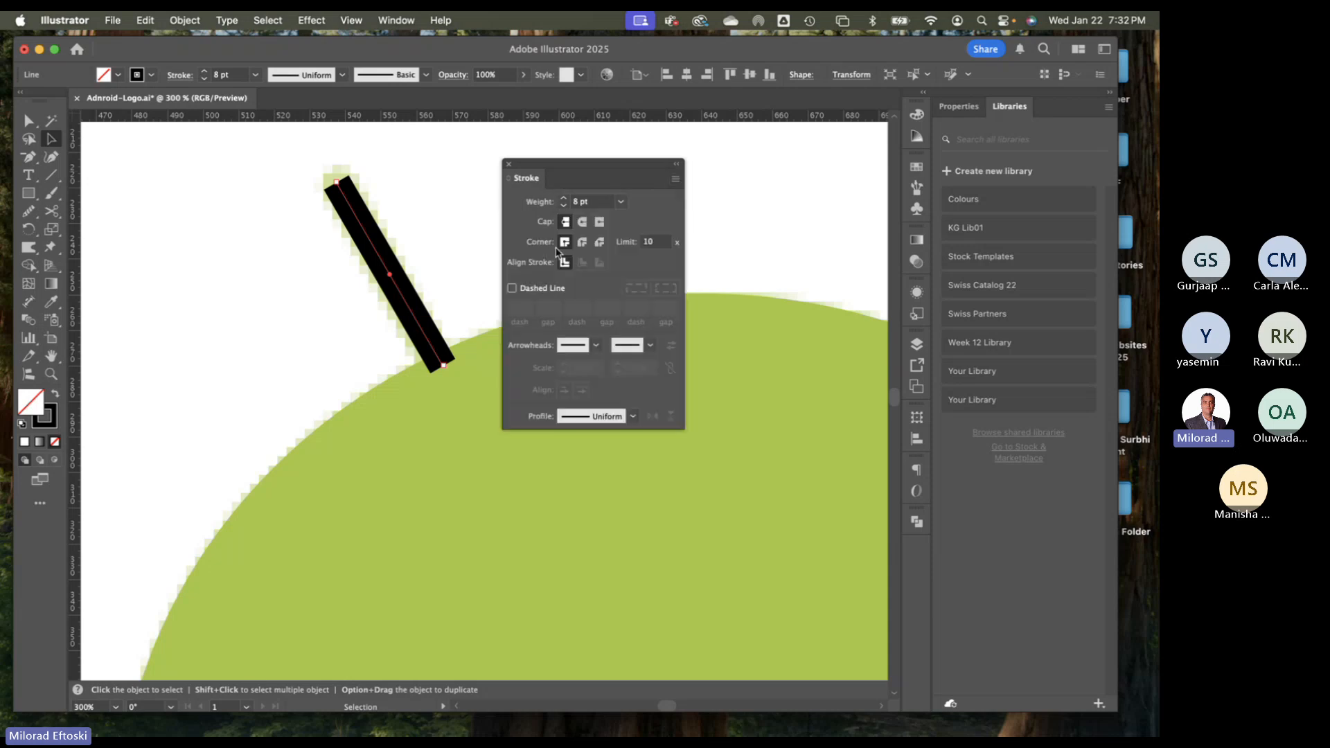
{"action": "left_click_drag", "start_coordinate": [594, 165], "coordinate": [637, 184]}
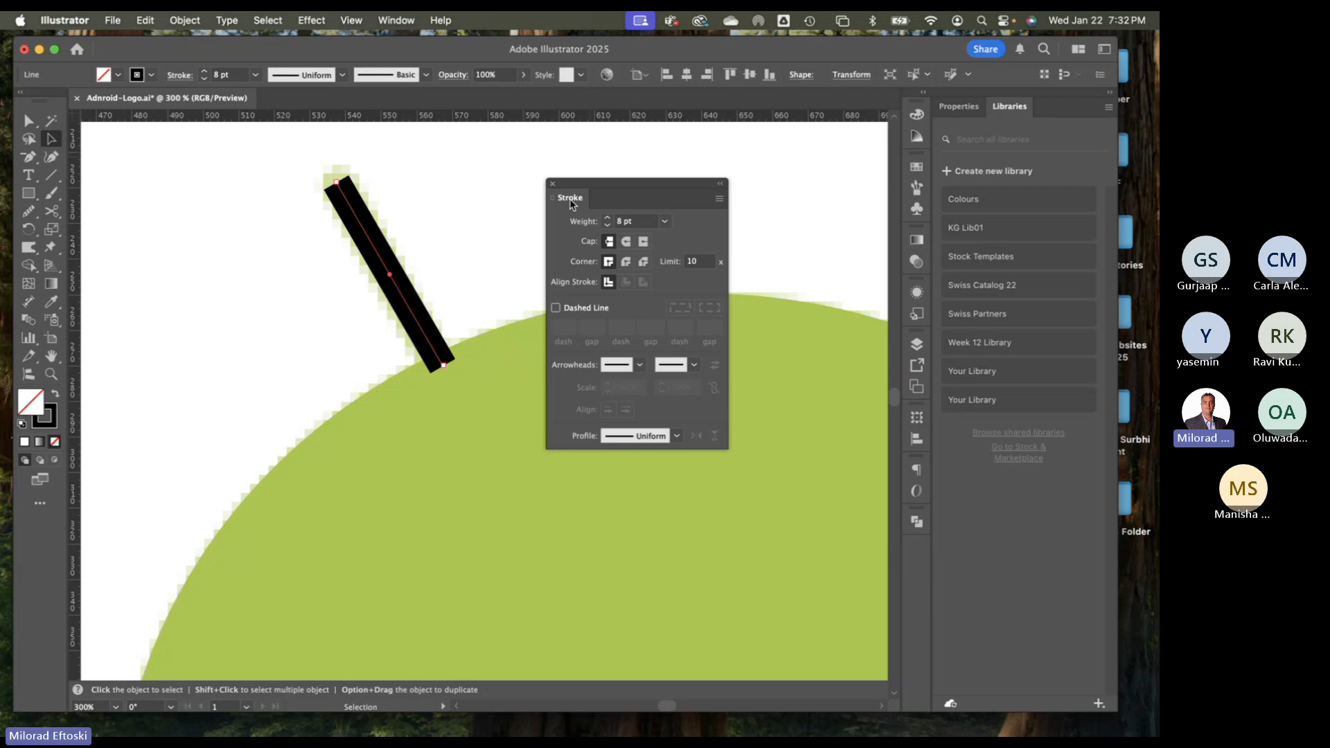
Compare the cap styles on the left antenna's black line and apply the round cap
{"action": "left_click", "coordinate": [626, 242]}
{"action": "left_click", "coordinate": [643, 242]}
{"action": "left_click", "coordinate": [609, 242]}
{"action": "left_click", "coordinate": [627, 243]}
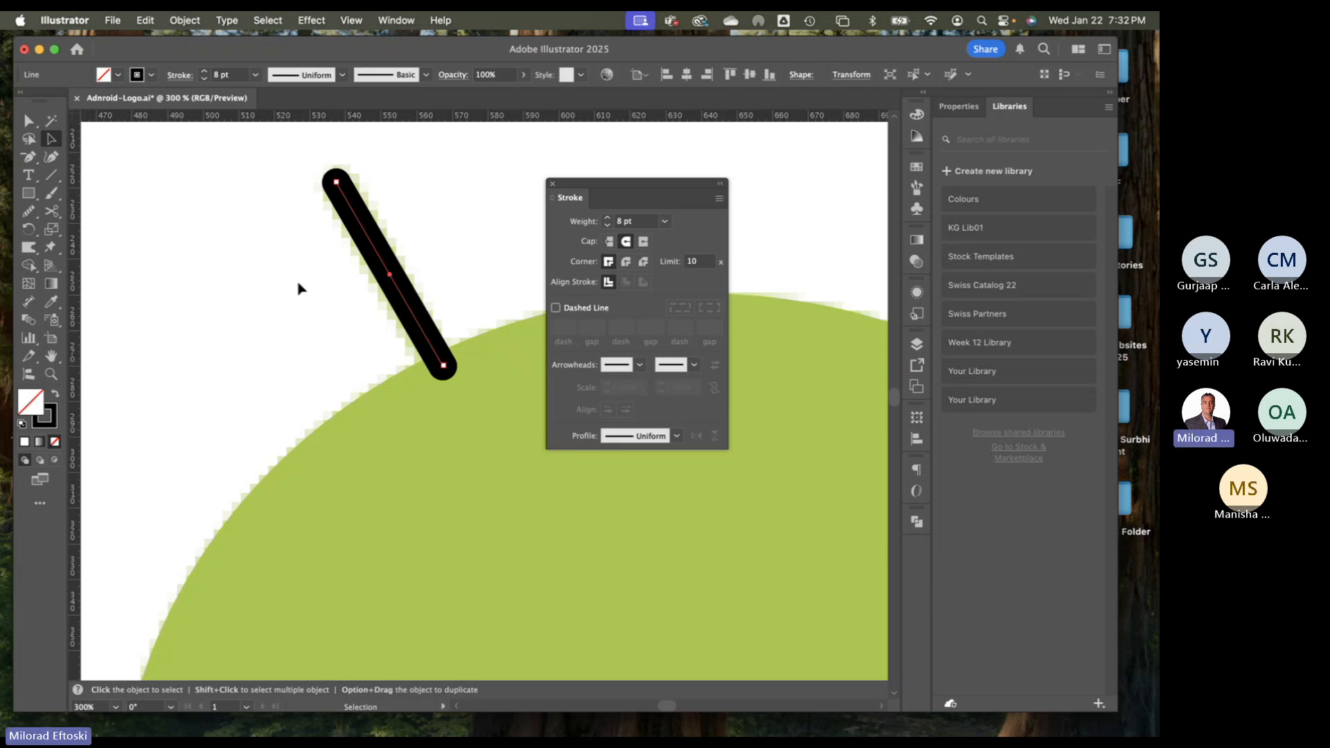
Convert the left antenna's line into a filled shape with Outline Stroke
{"action": "left_click", "coordinate": [185, 20]}
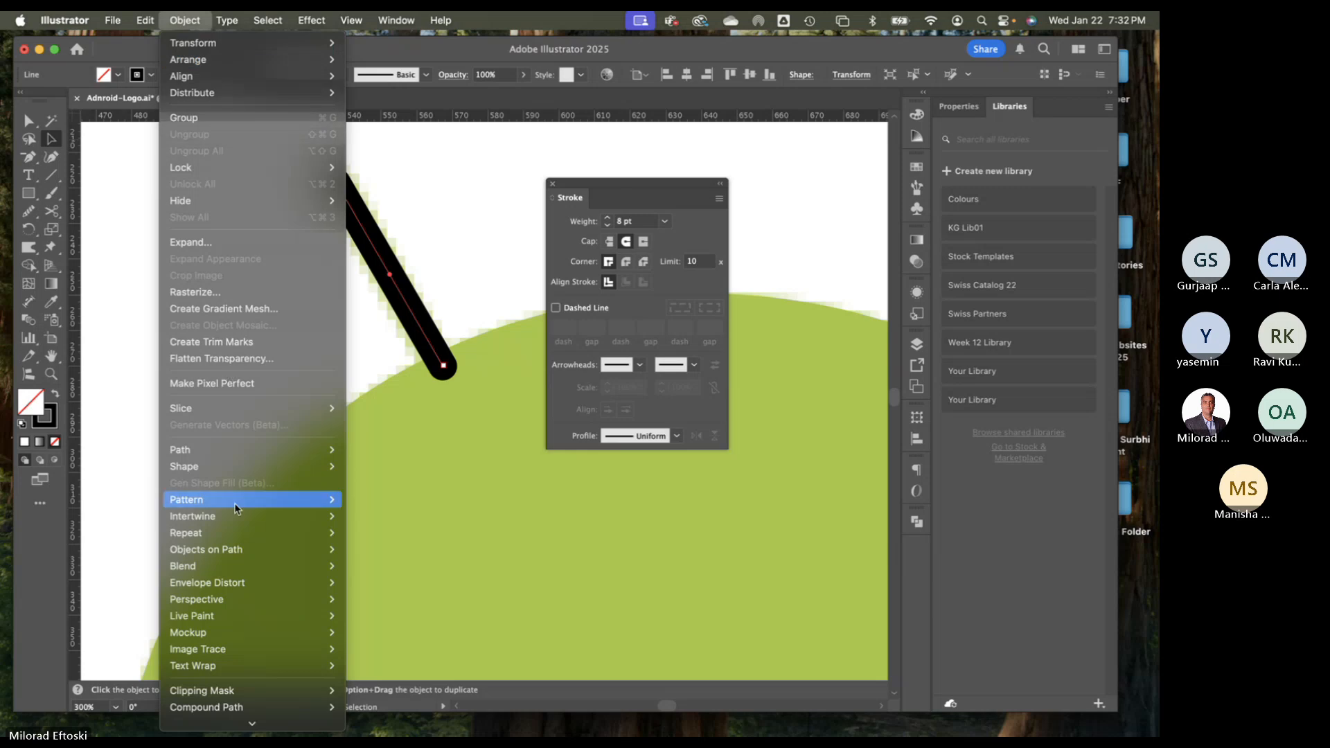
{"action": "mouse_move", "coordinate": [236, 508]}
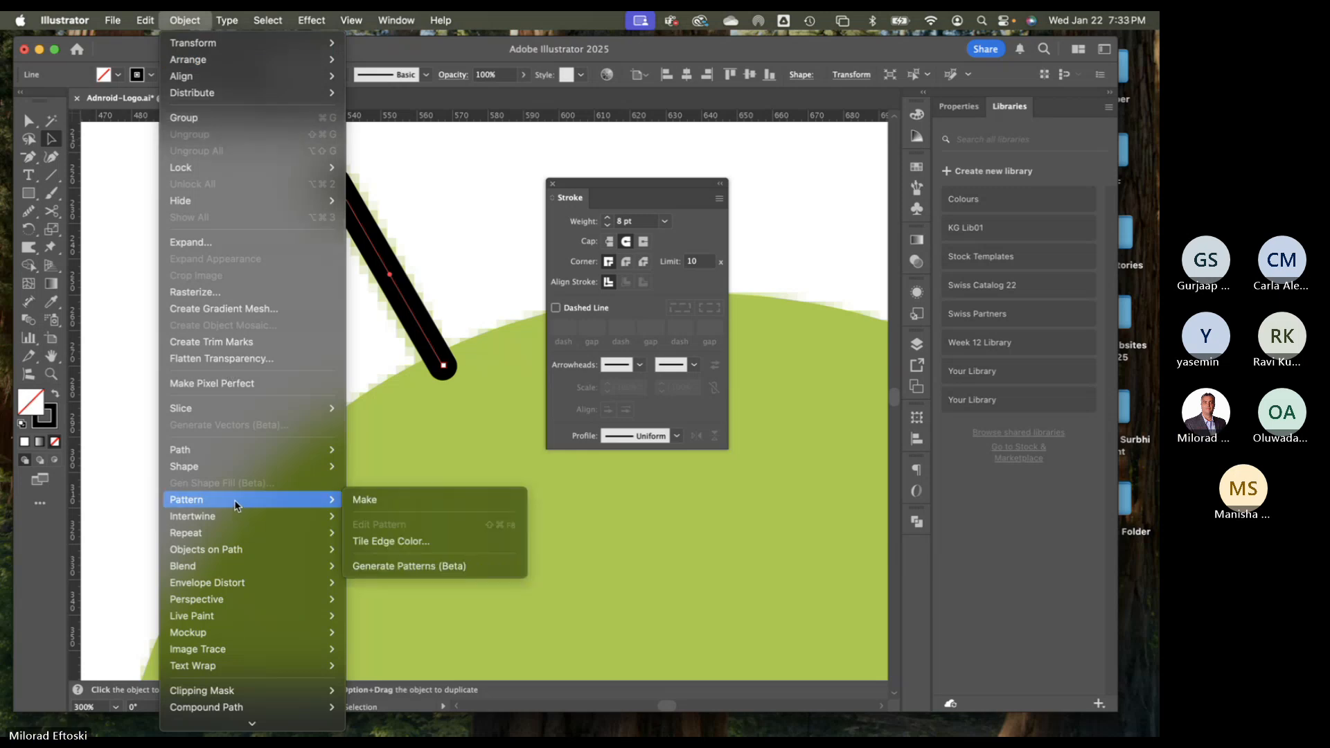
{"action": "mouse_move", "coordinate": [222, 452]}
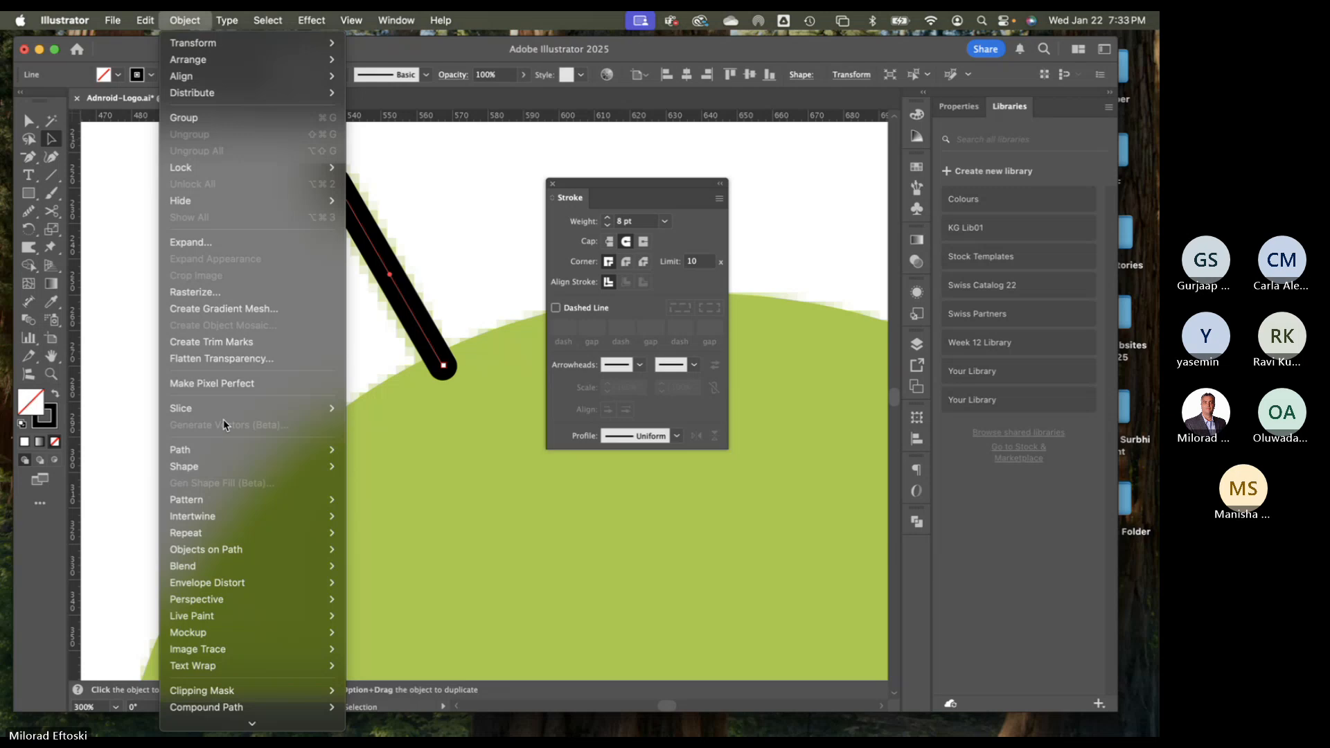
{"action": "mouse_move", "coordinate": [221, 584]}
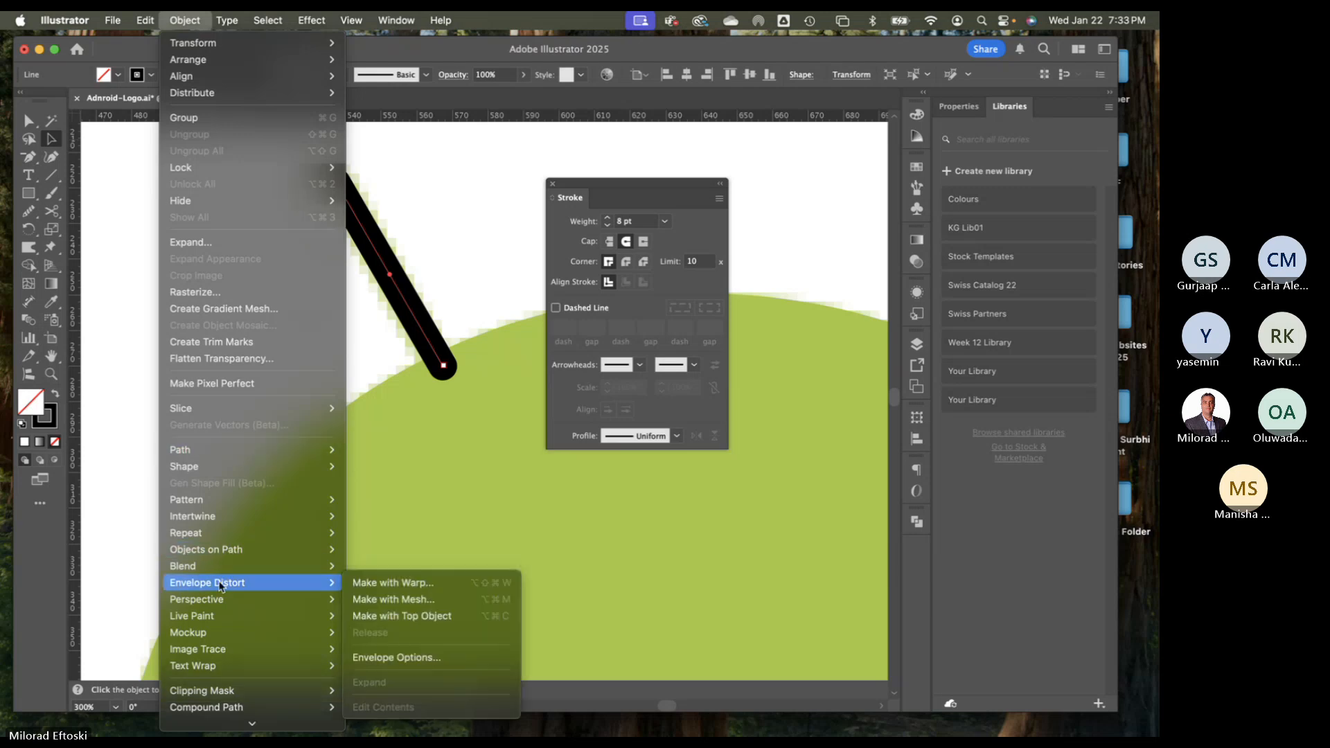
{"action": "mouse_move", "coordinate": [242, 727]}
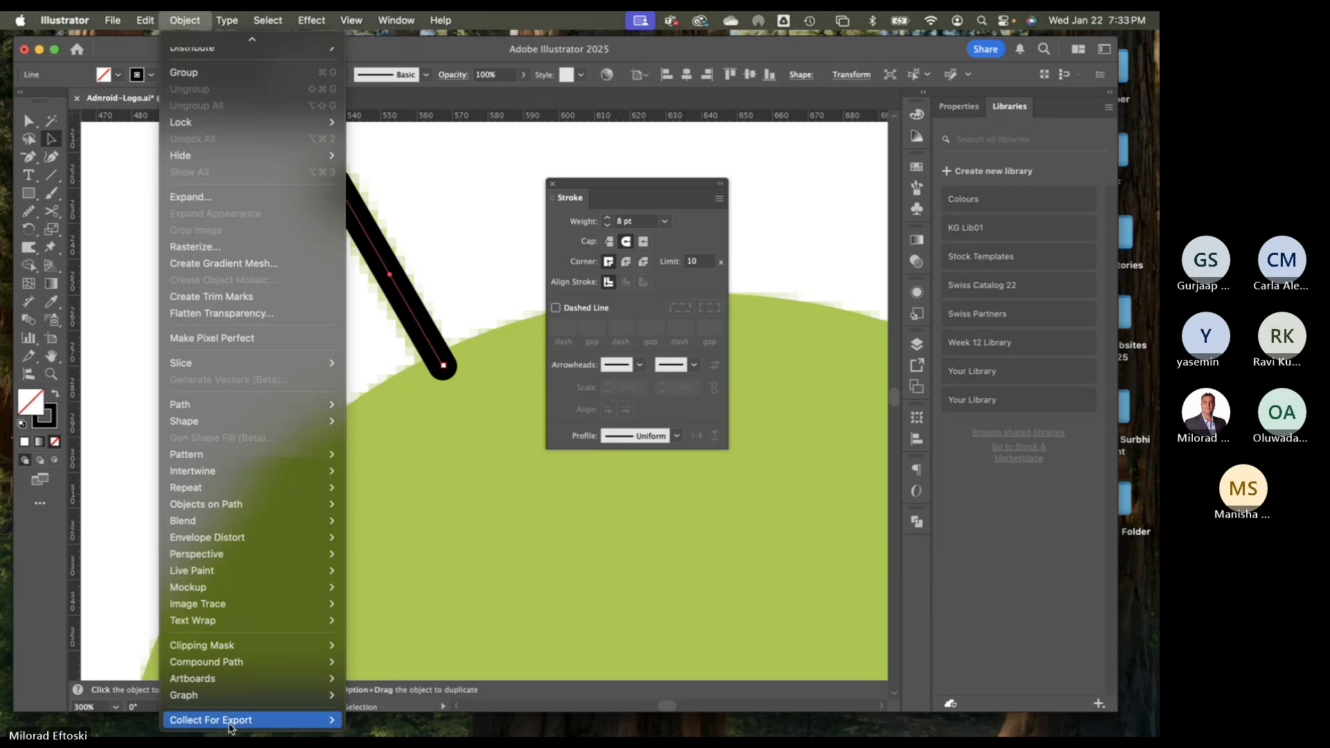
{"action": "mouse_move", "coordinate": [223, 672]}
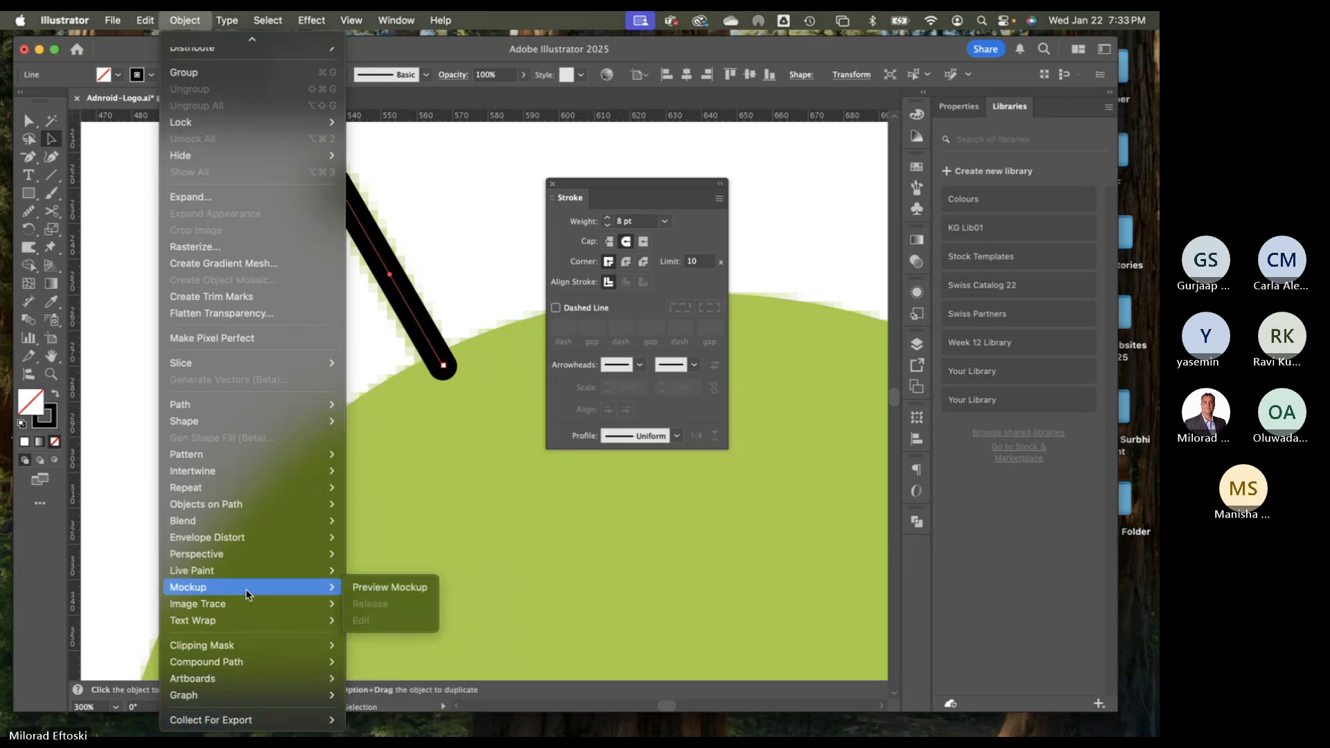
{"action": "mouse_move", "coordinate": [261, 417]}
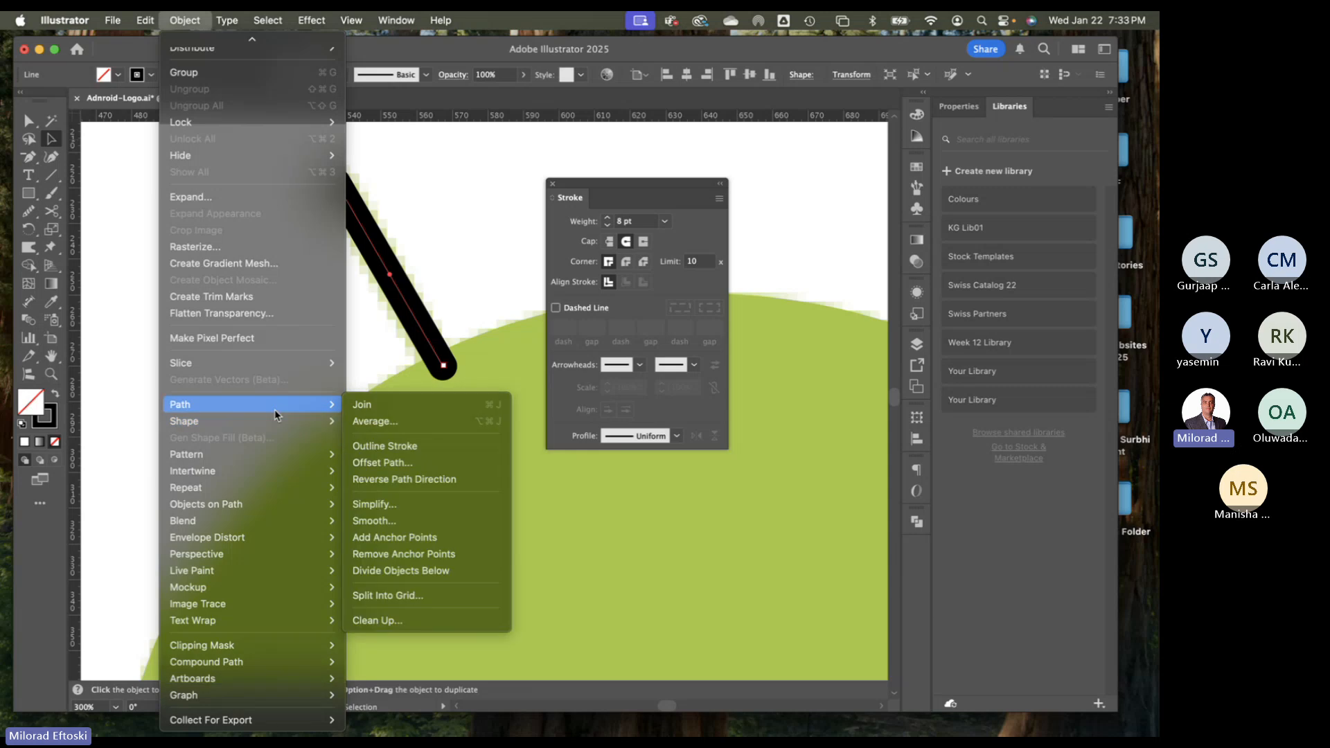
{"action": "left_click", "coordinate": [415, 447]}
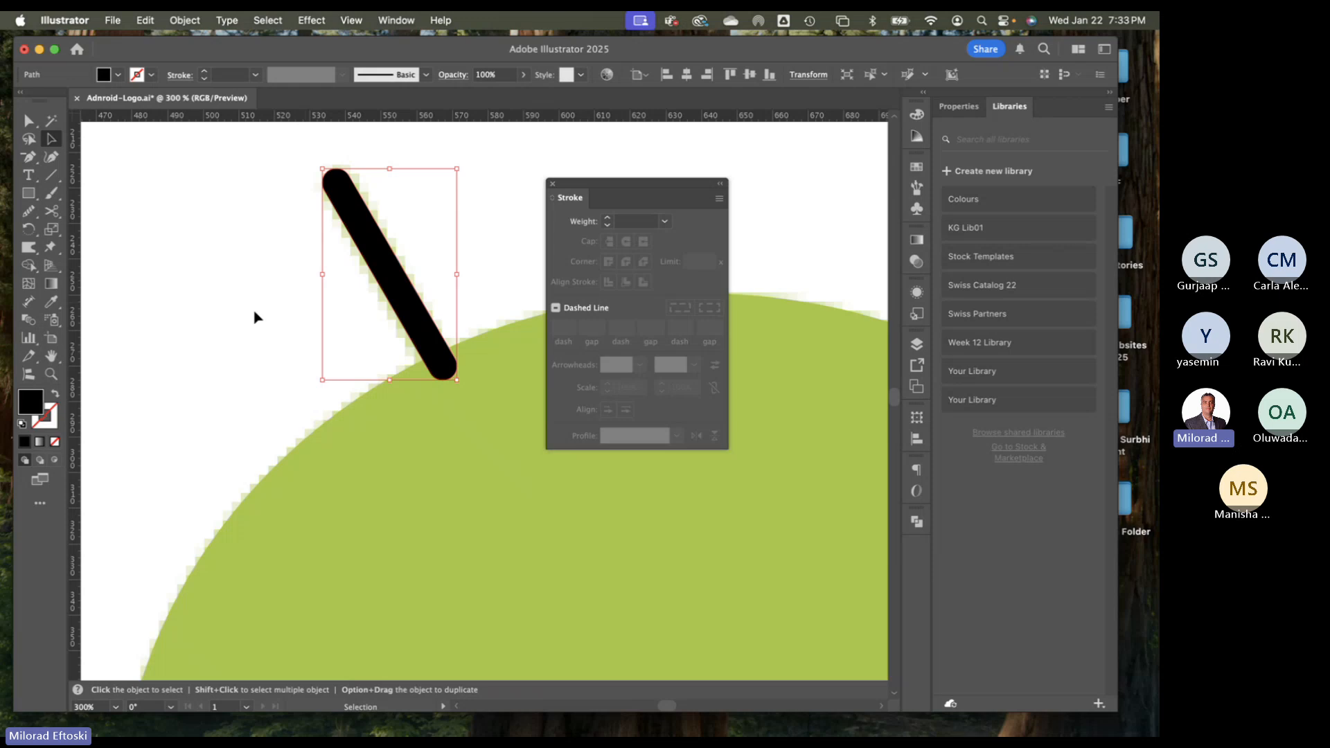
Recolor the outlined antenna with the head's green using the Eyedropper
{"action": "left_click", "coordinate": [51, 302]}
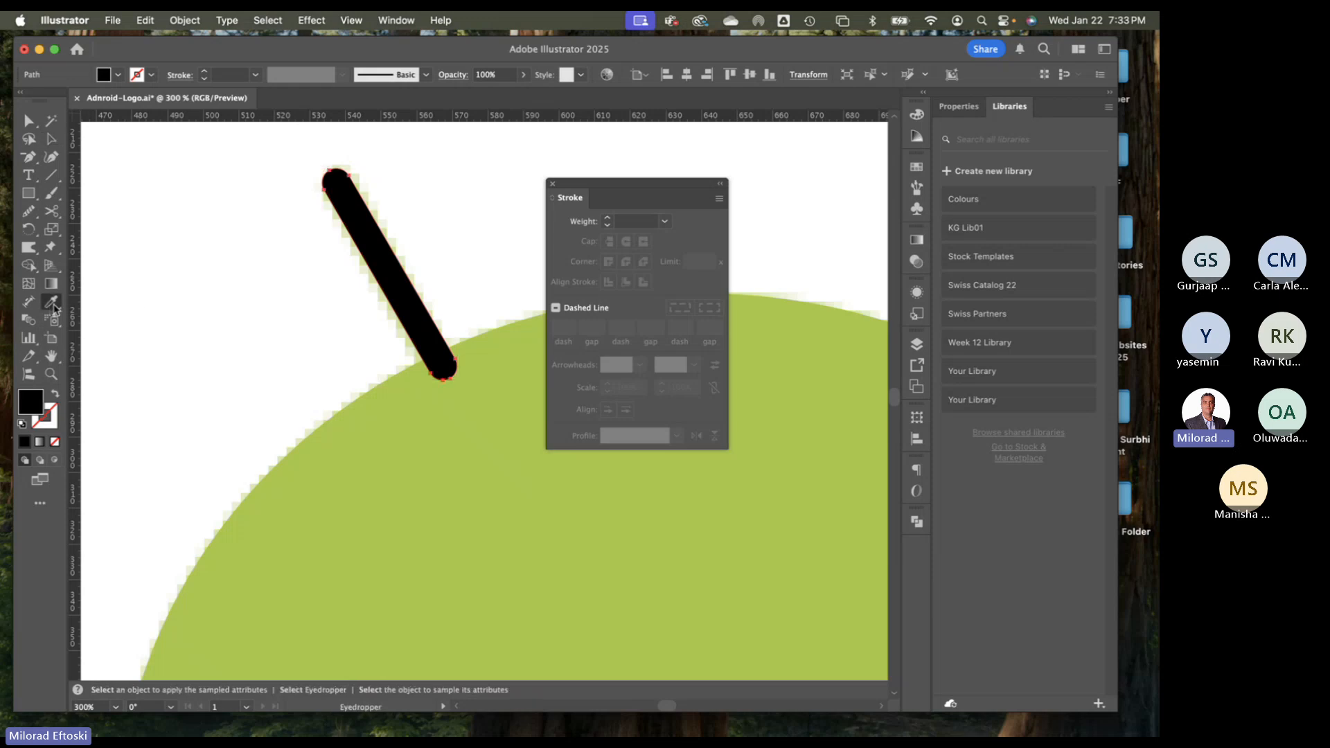
{"action": "left_click", "coordinate": [381, 433]}
{"action": "key", "text": "a"}
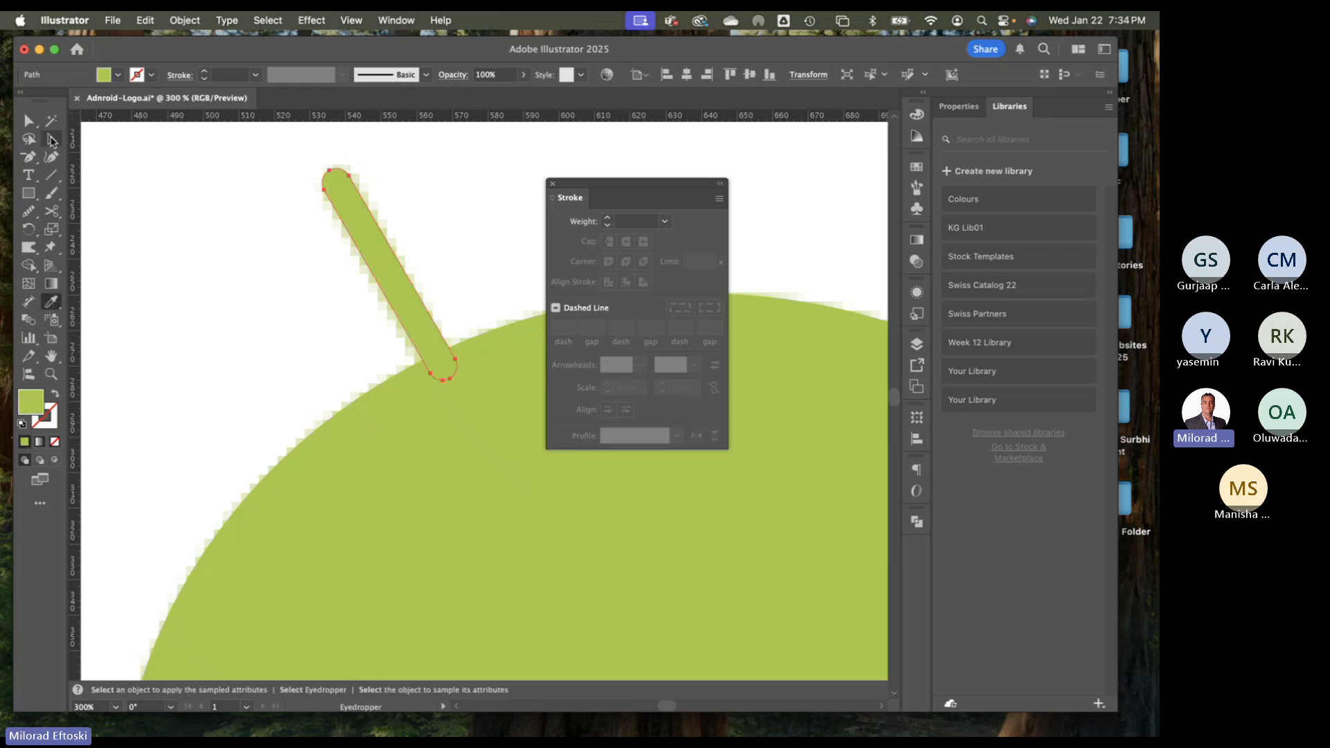
Try moving the green antenna down off the reference antenna, and undo the move
{"action": "left_click", "coordinate": [341, 268]}
{"action": "left_click_drag", "start_coordinate": [371, 273], "coordinate": [303, 318]}
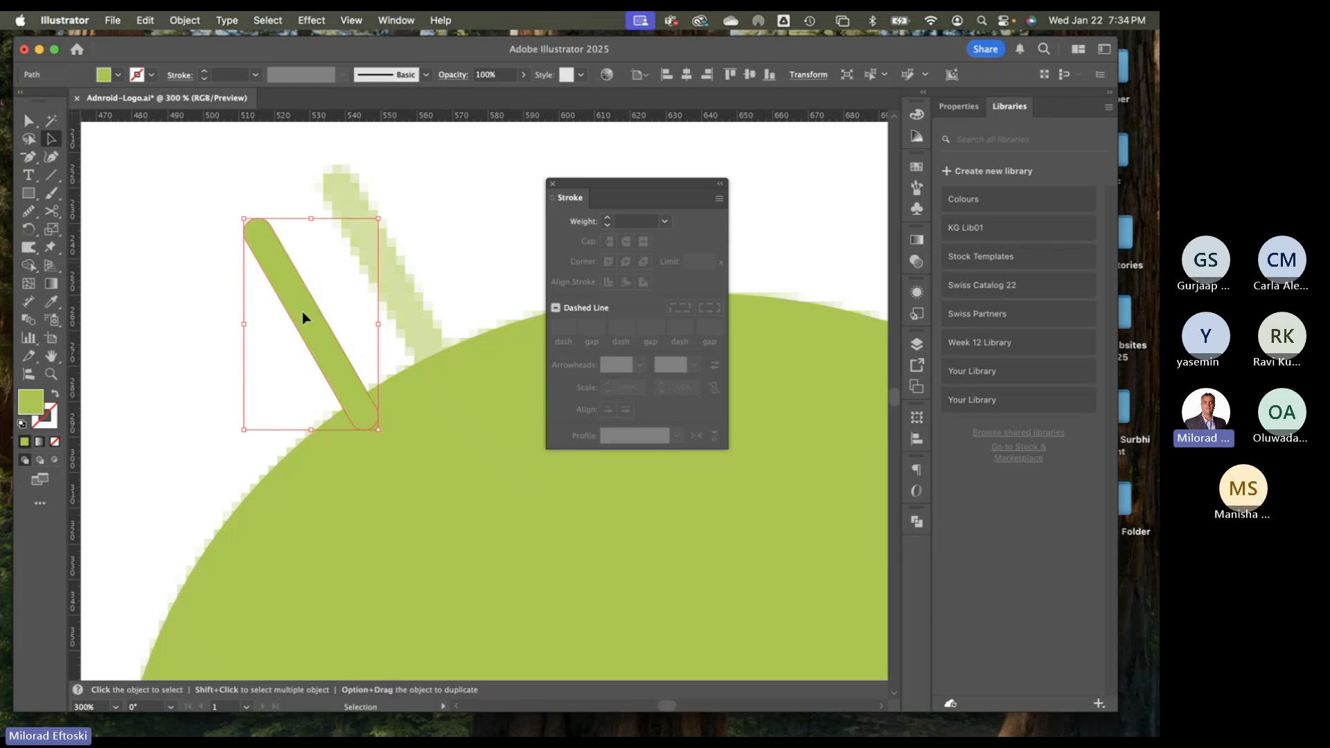
{"action": "key", "text": "super+z"}
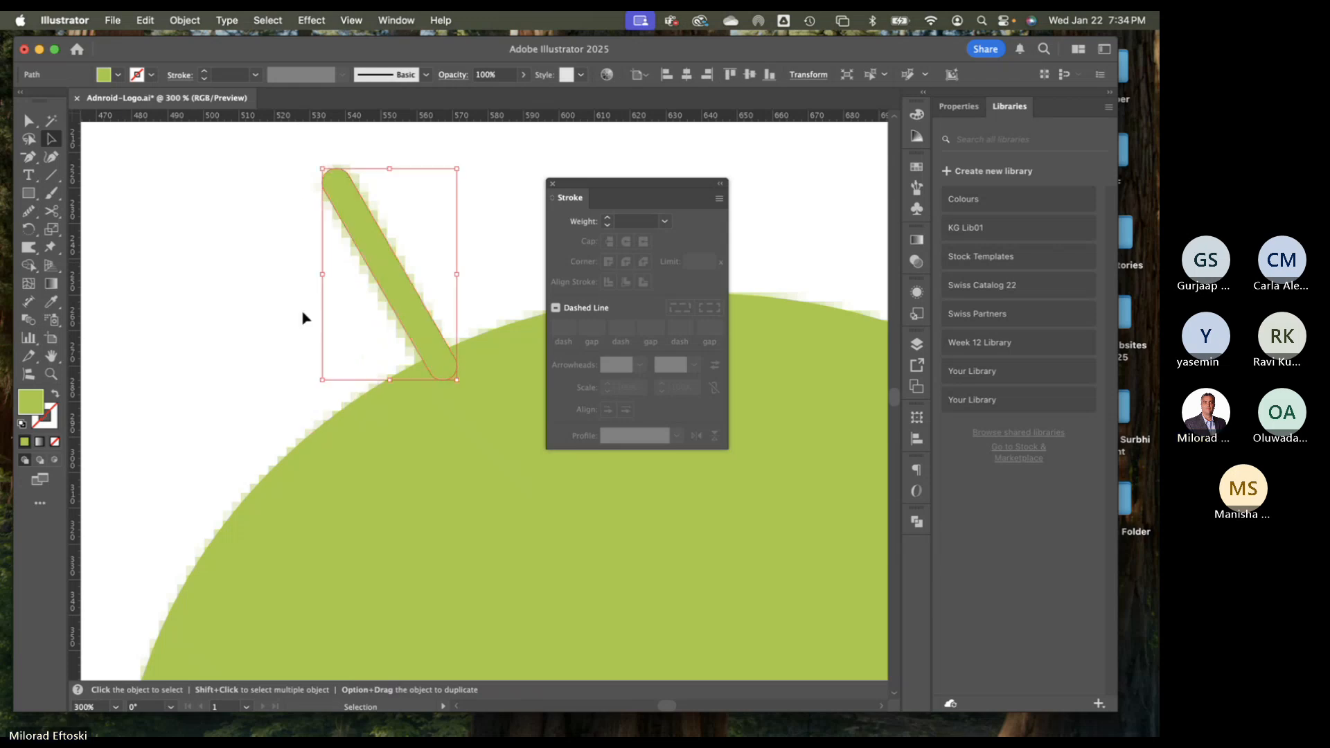
Apply Outline Stroke to the already outlined green antenna once more and deselect it
{"action": "left_click", "coordinate": [185, 20]}
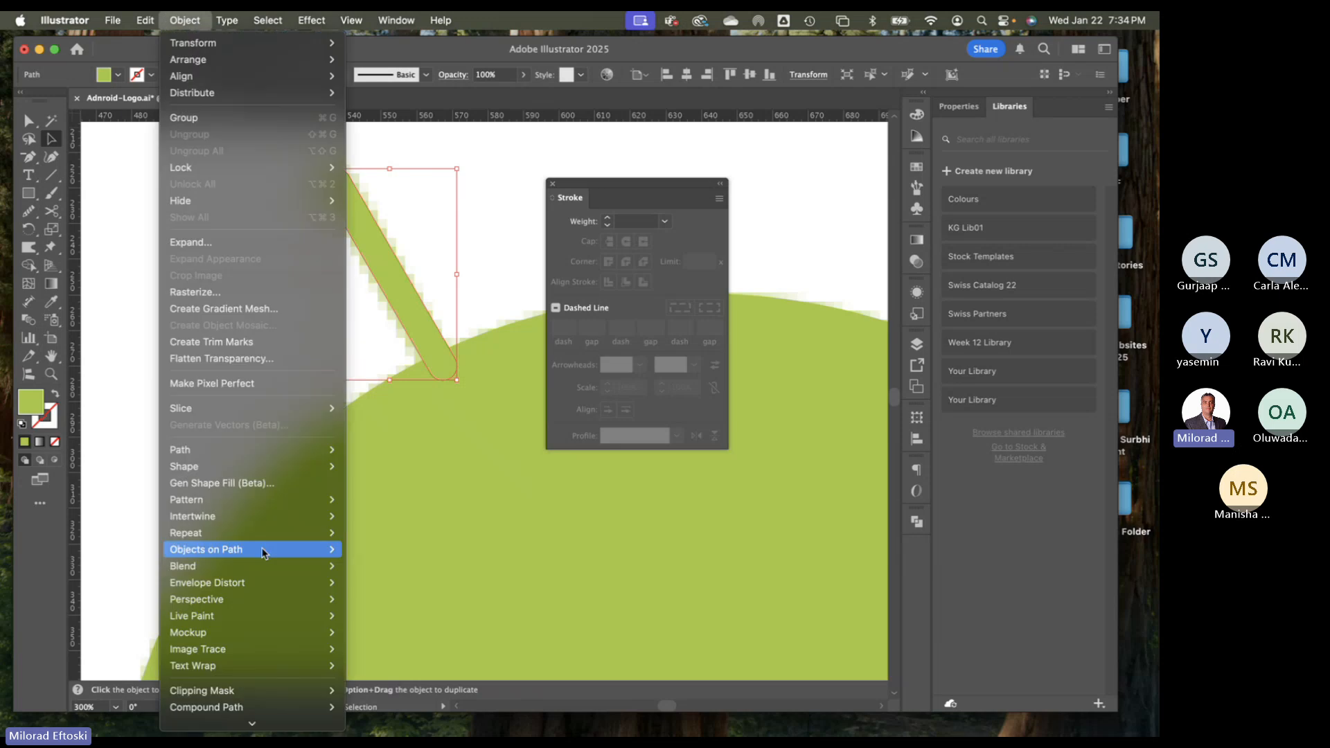
{"action": "mouse_move", "coordinate": [261, 456]}
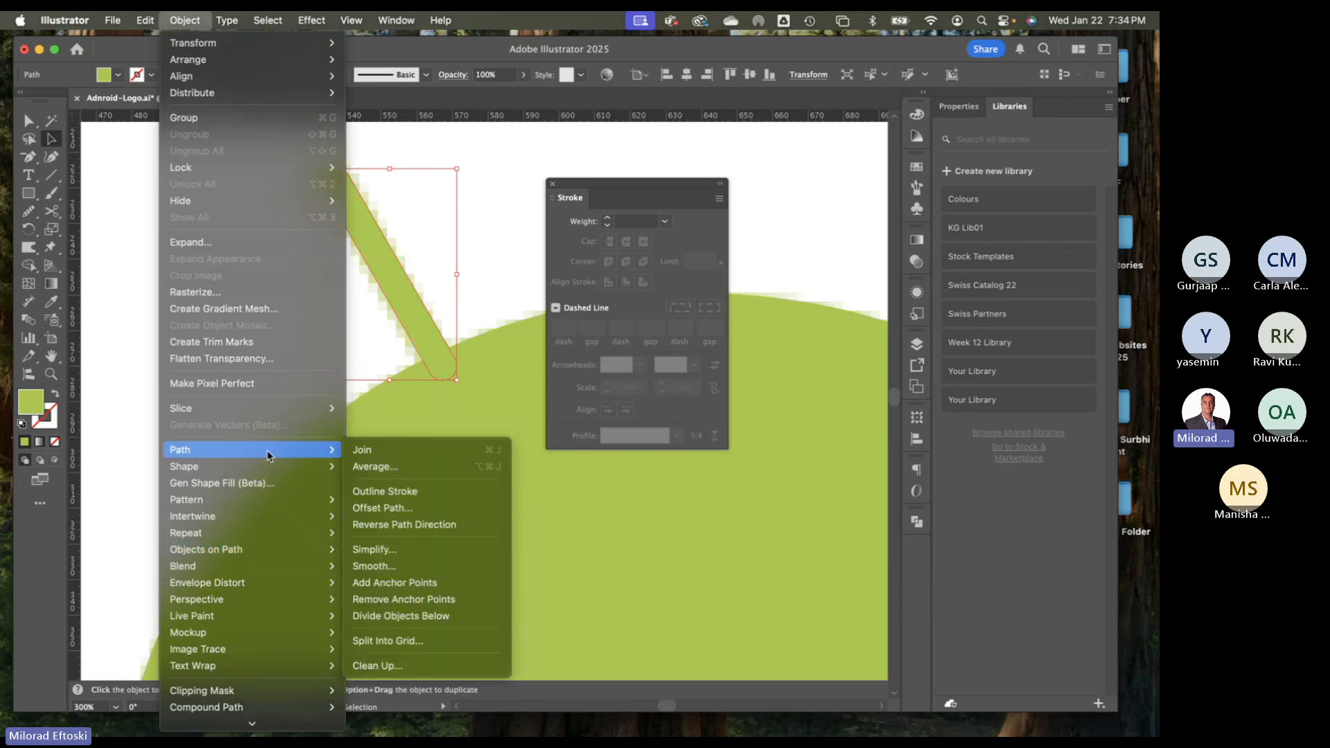
{"action": "left_click", "coordinate": [397, 492]}
{"action": "left_click", "coordinate": [452, 327]}
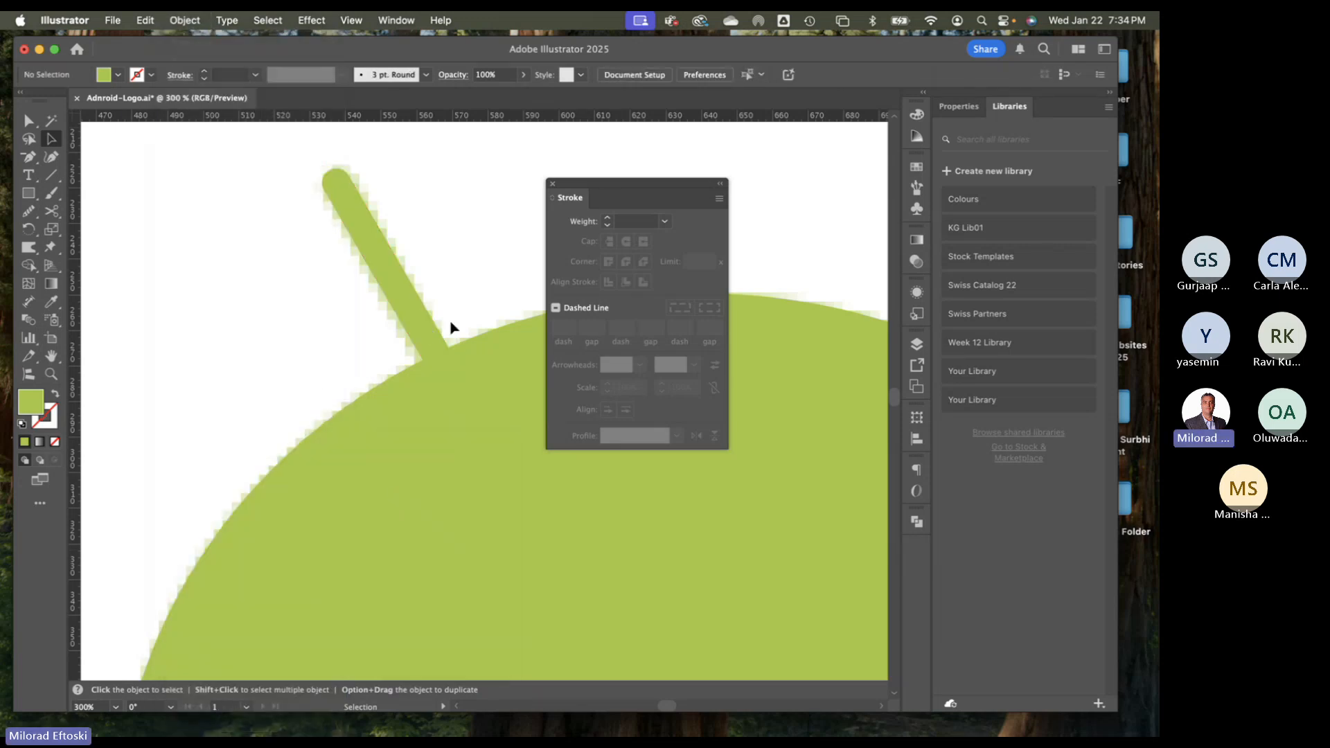
Select the green antenna and dock the Stroke panel among the collapsed panels
{"action": "left_click", "coordinate": [419, 333]}
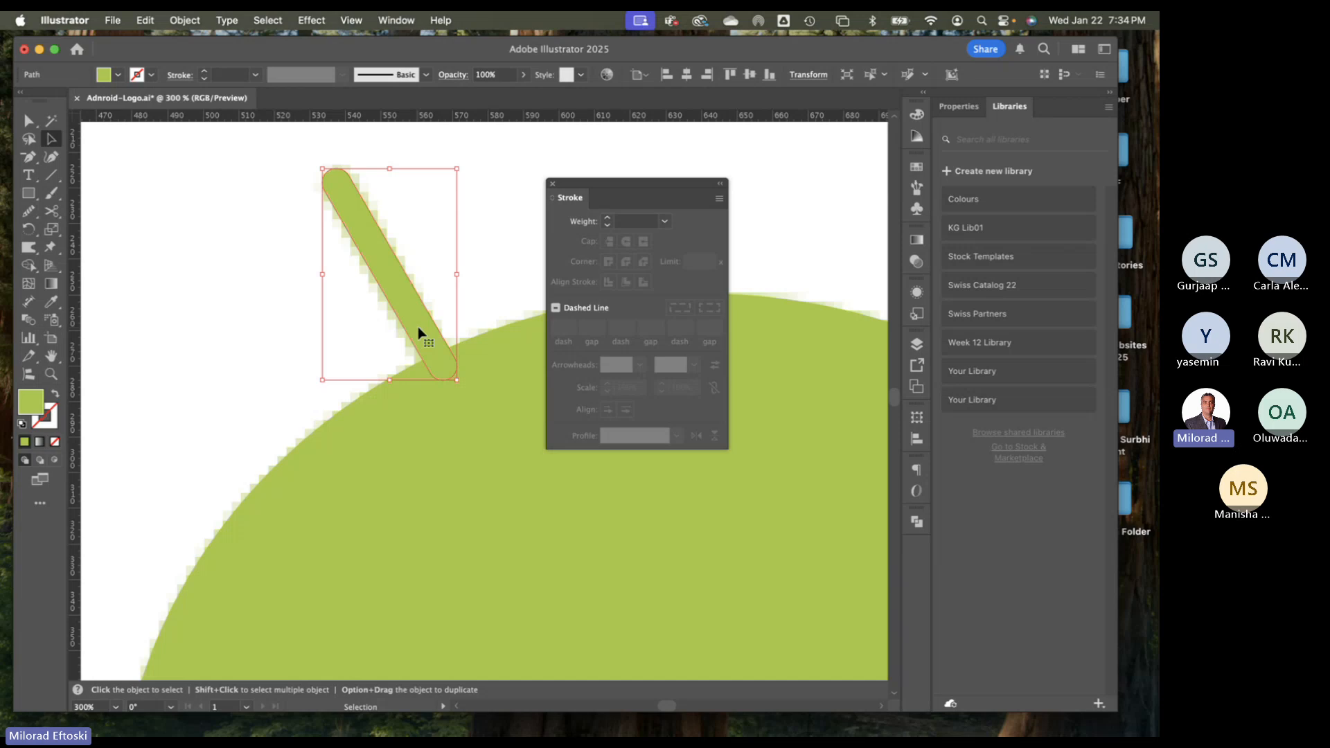
{"action": "key", "text": "super+minus"}
{"action": "key", "text": "super+minus"}
{"action": "left_click_drag", "start_coordinate": [409, 327], "coordinate": [244, 253]}
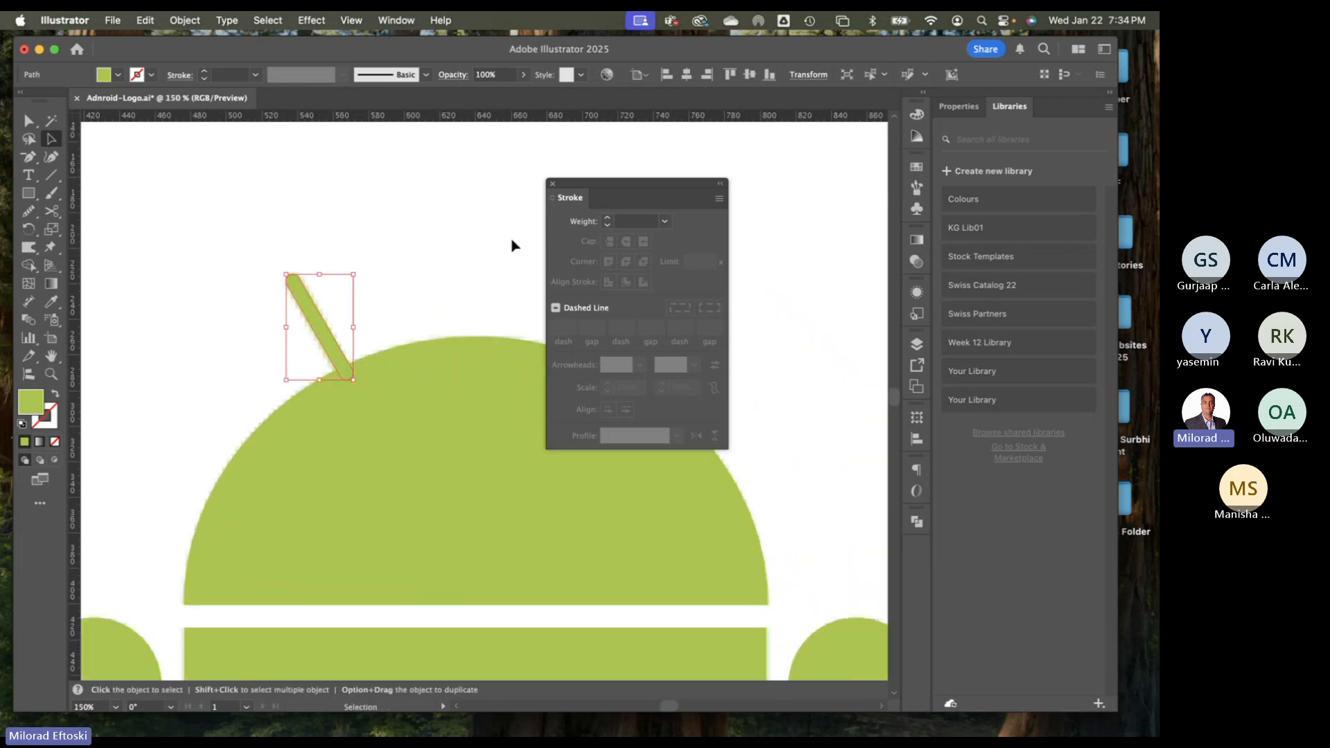
{"action": "mouse_move", "coordinate": [622, 196]}
{"action": "left_mouse_down"}
{"action": "mouse_move", "coordinate": [810, 524]}
{"action": "mouse_move", "coordinate": [931, 565]}
{"action": "mouse_move", "coordinate": [918, 555]}
{"action": "left_mouse_up"}
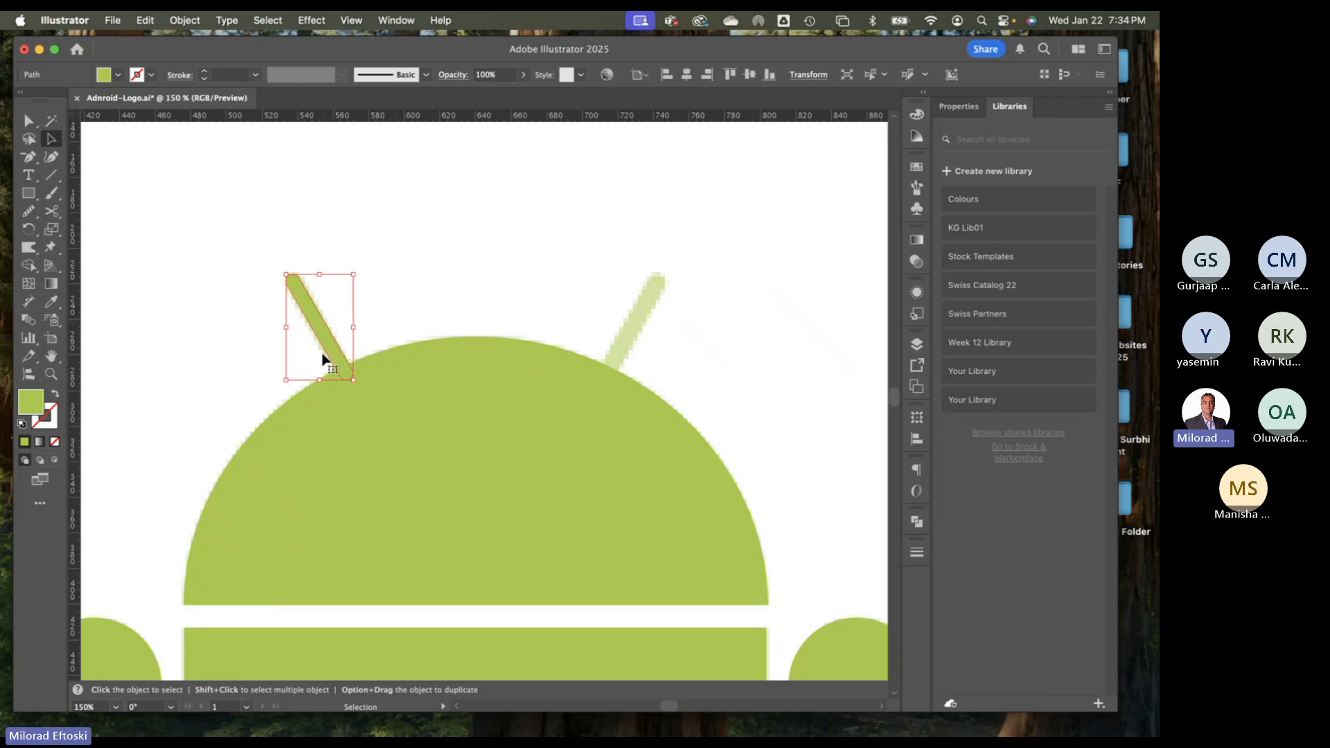
Duplicate the left antenna horizontally to the tip of the right reference antenna and rotate the copy about its tip to match it
{"action": "left_click_drag", "start_coordinate": [333, 351], "coordinate": [693, 359]}
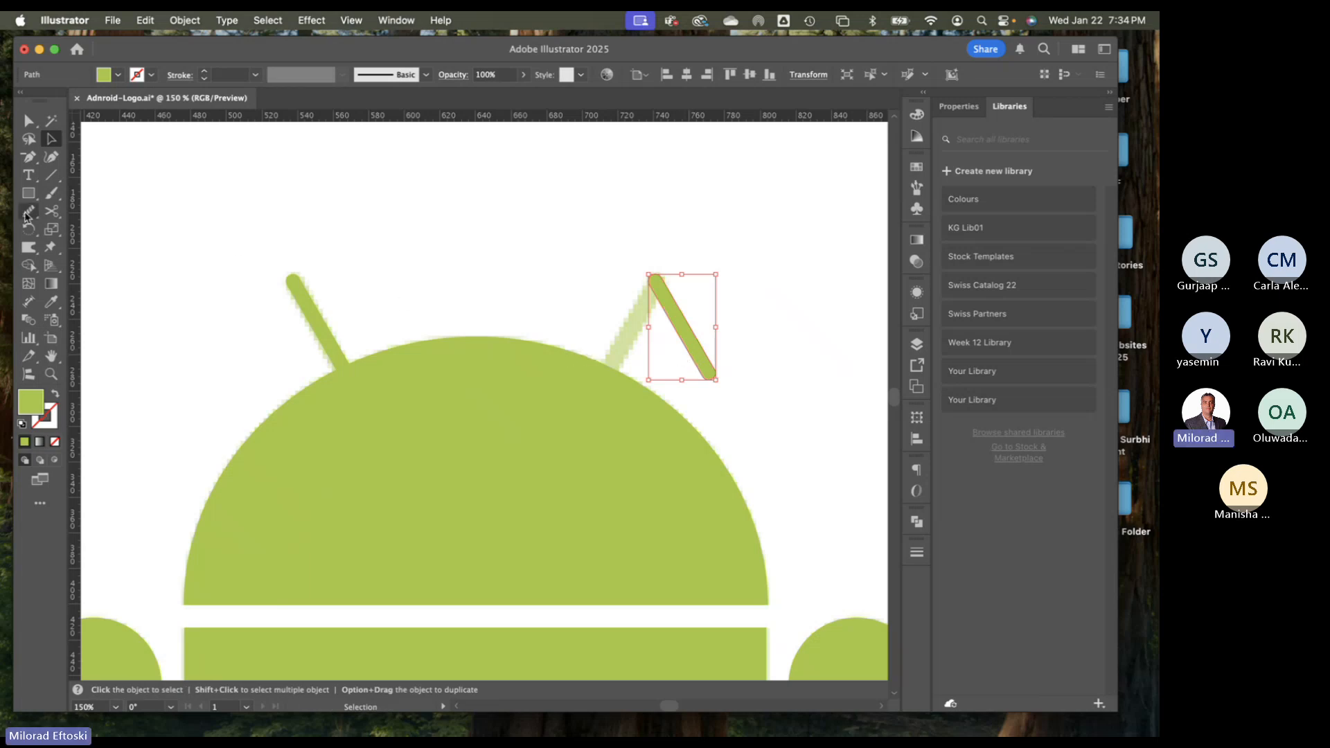
{"action": "left_click_drag", "start_coordinate": [28, 229], "coordinate": [99, 234]}
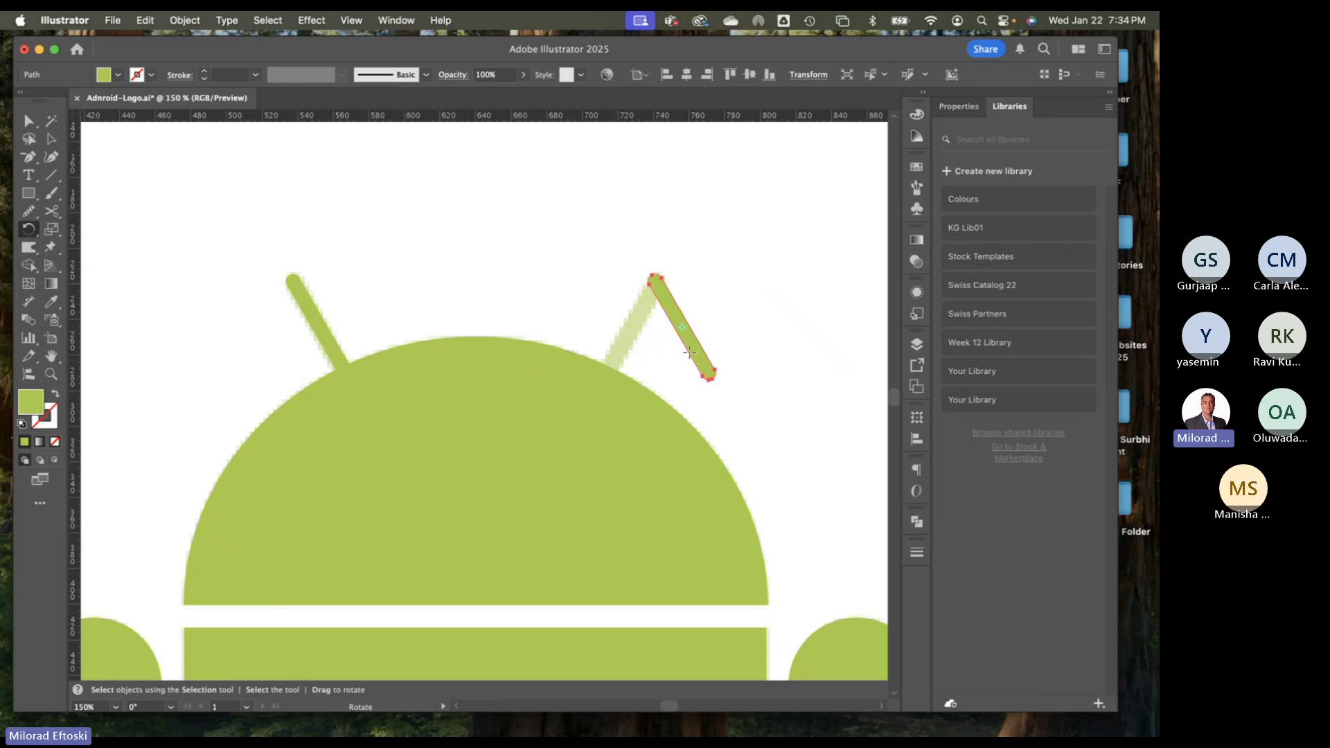
{"action": "left_click_drag", "start_coordinate": [690, 352], "coordinate": [676, 323]}
{"action": "key", "text": "super+equal"}
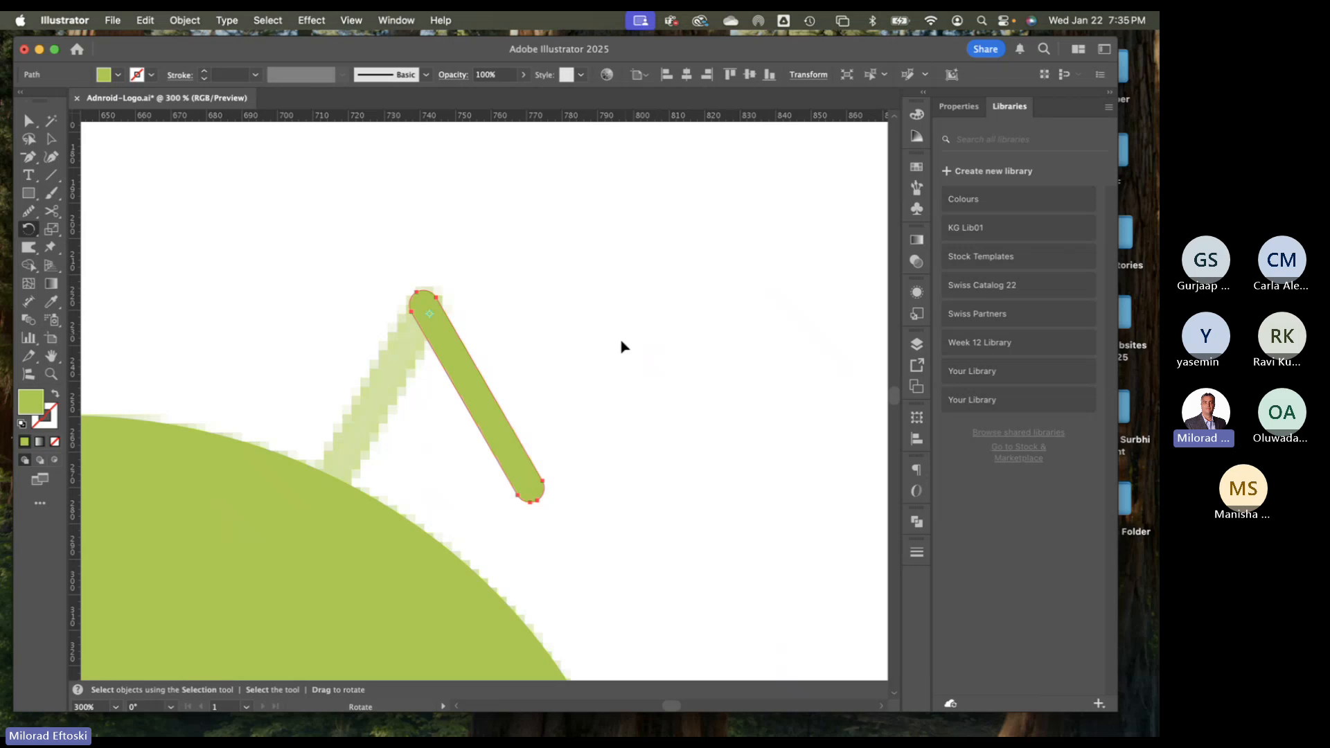
{"action": "scroll", "coordinate": [621, 347], "scroll_direction": "left", "scroll_amount": 5}
{"action": "scroll", "coordinate": [621, 348], "scroll_direction": "down", "scroll_amount": 1}
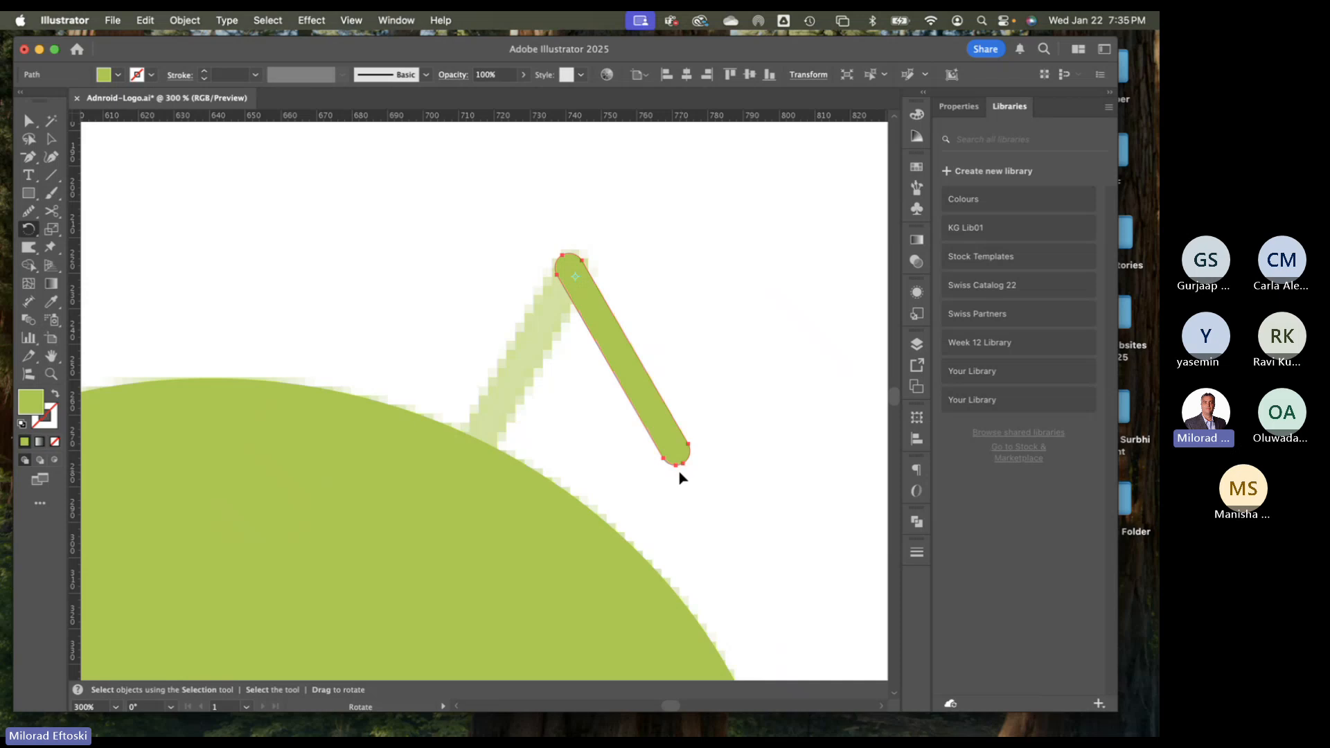
{"action": "left_click_drag", "start_coordinate": [680, 472], "coordinate": [443, 485]}
{"action": "key", "text": "v"}
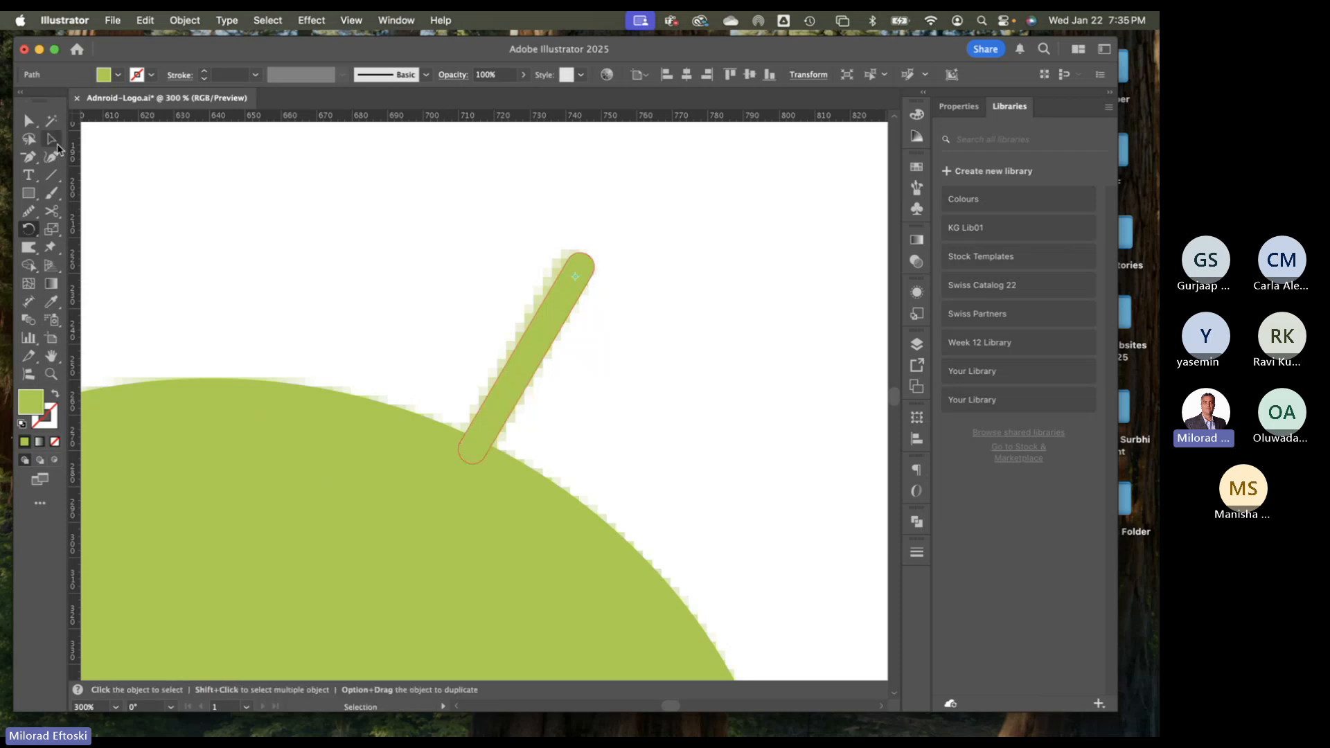
Check both antennas against the whole robot and delete the rotated copy on the right
{"action": "left_click", "coordinate": [247, 182]}
{"action": "key", "text": "super+minus"}
{"action": "key", "text": "super+minus"}
{"action": "key", "text": "super+minus"}
{"action": "key", "text": "super+minus"}
{"action": "key", "text": "super+minus"}
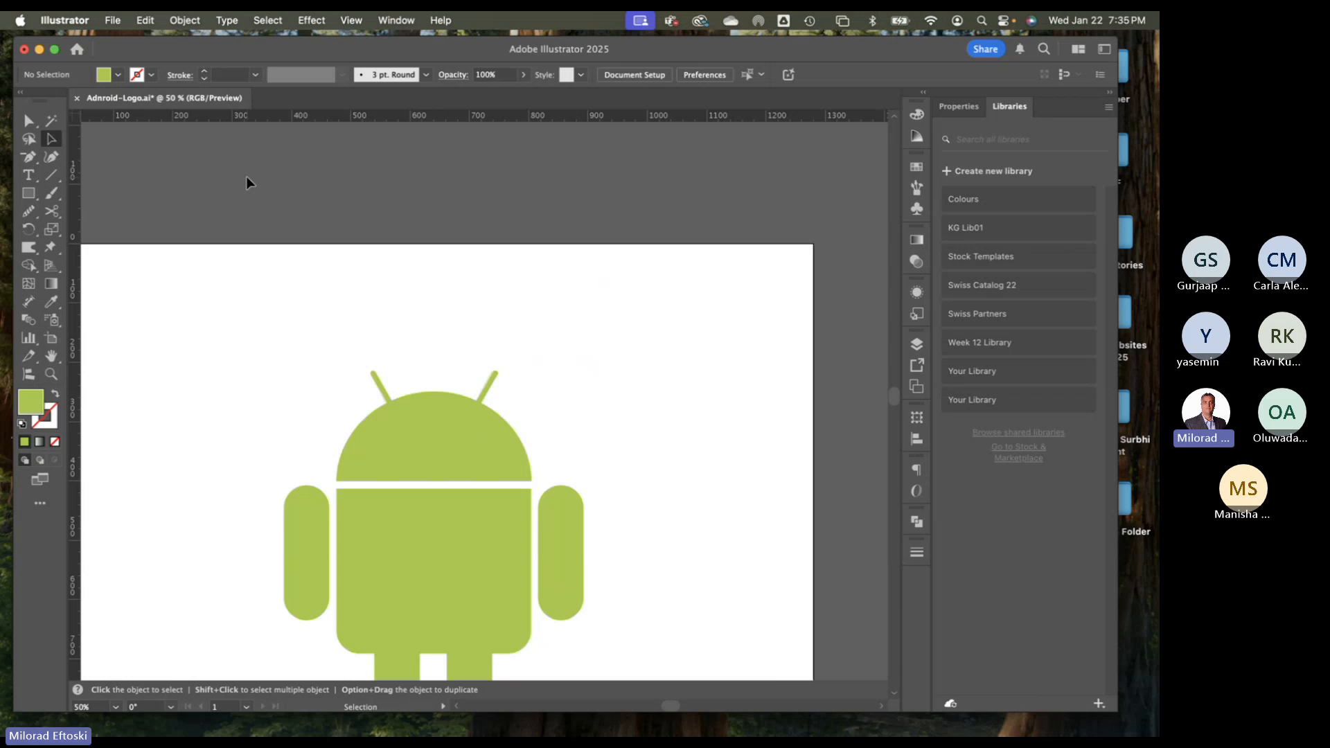
{"action": "key", "text": "super+equal"}
{"action": "key", "text": "super+equal"}
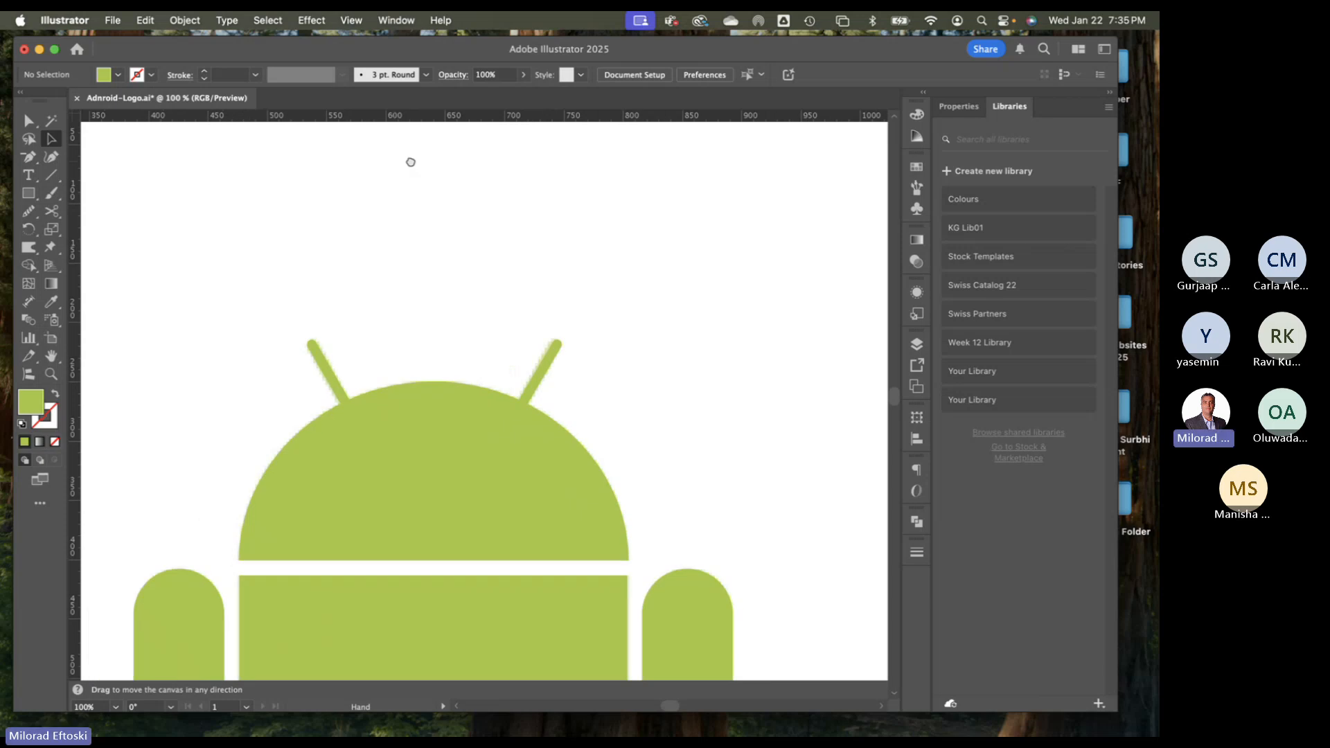
{"action": "left_click_drag", "start_coordinate": [411, 162], "coordinate": [425, 152]}
{"action": "left_click", "coordinate": [579, 361], "text": "super"}
{"action": "key", "text": "Delete"}
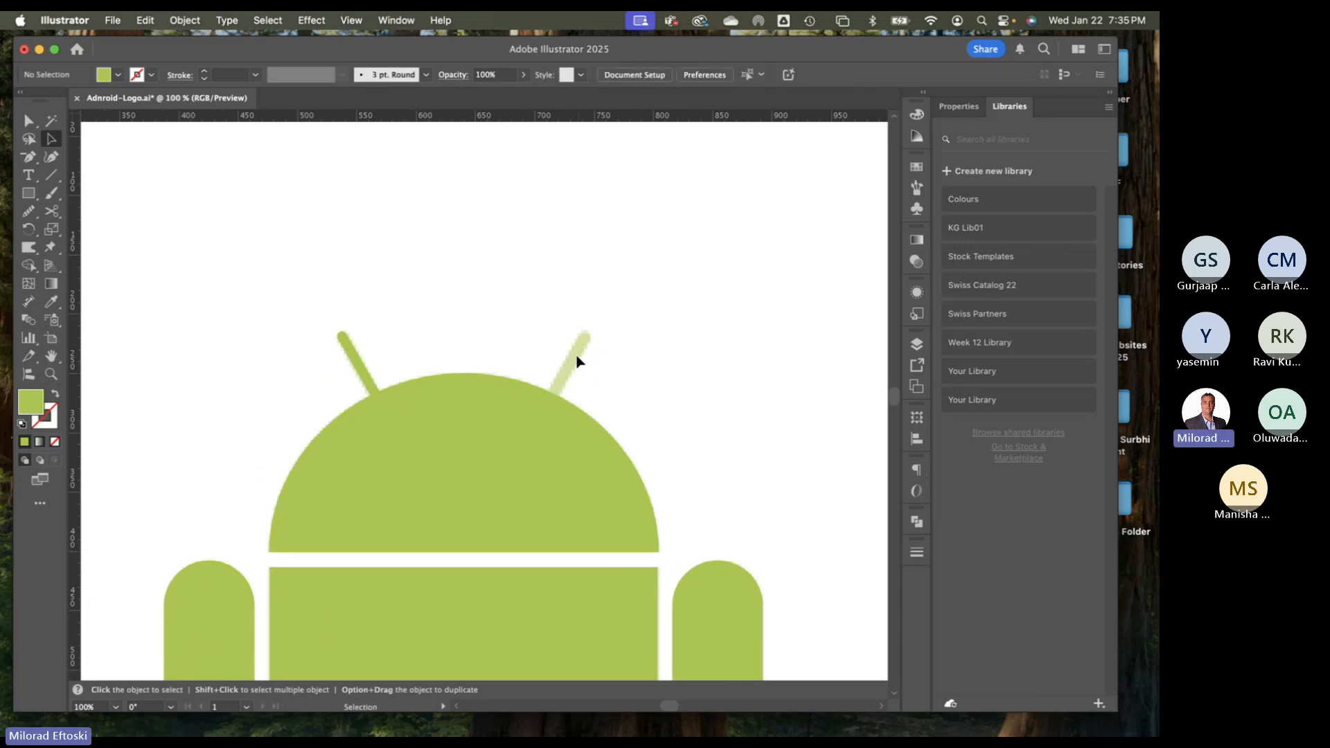
Reflect a copy of the left antenna across the head's vertical centre line to form the right antenna
{"action": "left_click", "coordinate": [359, 374], "text": "super"}
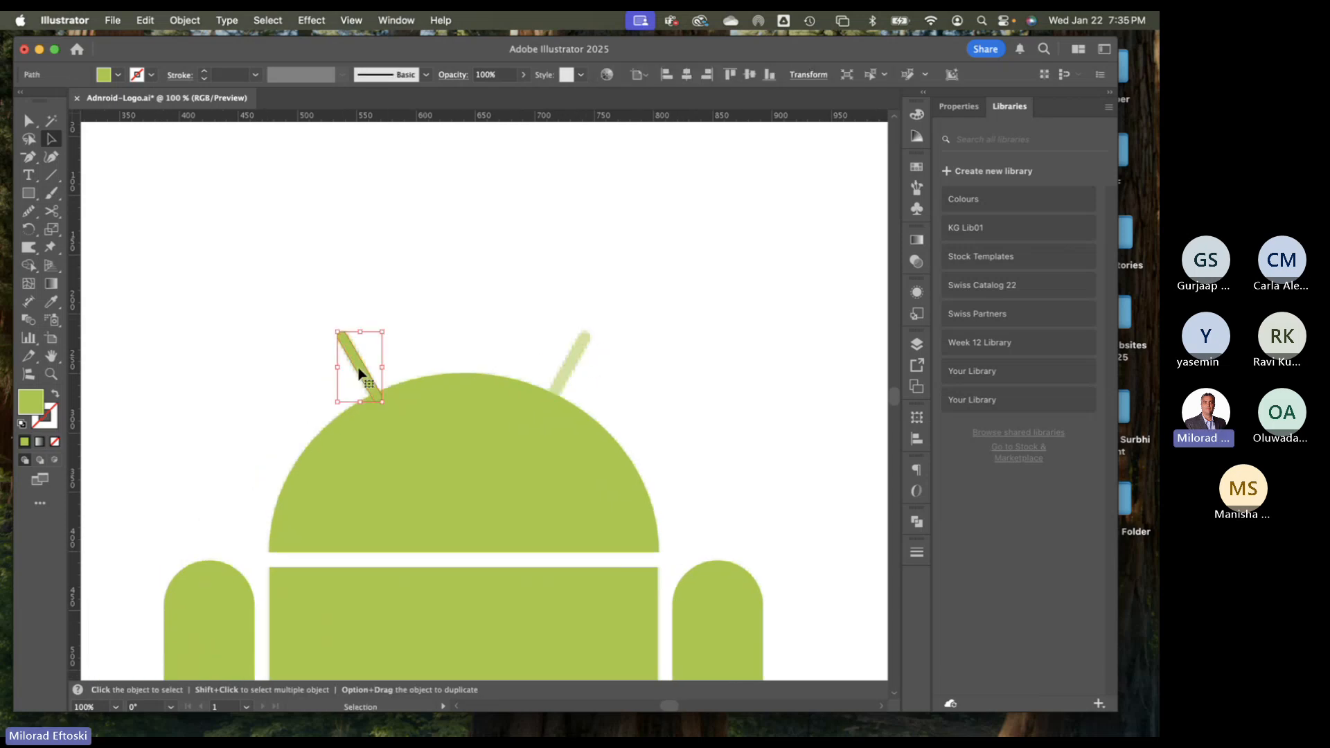
{"action": "left_click", "coordinate": [32, 231]}
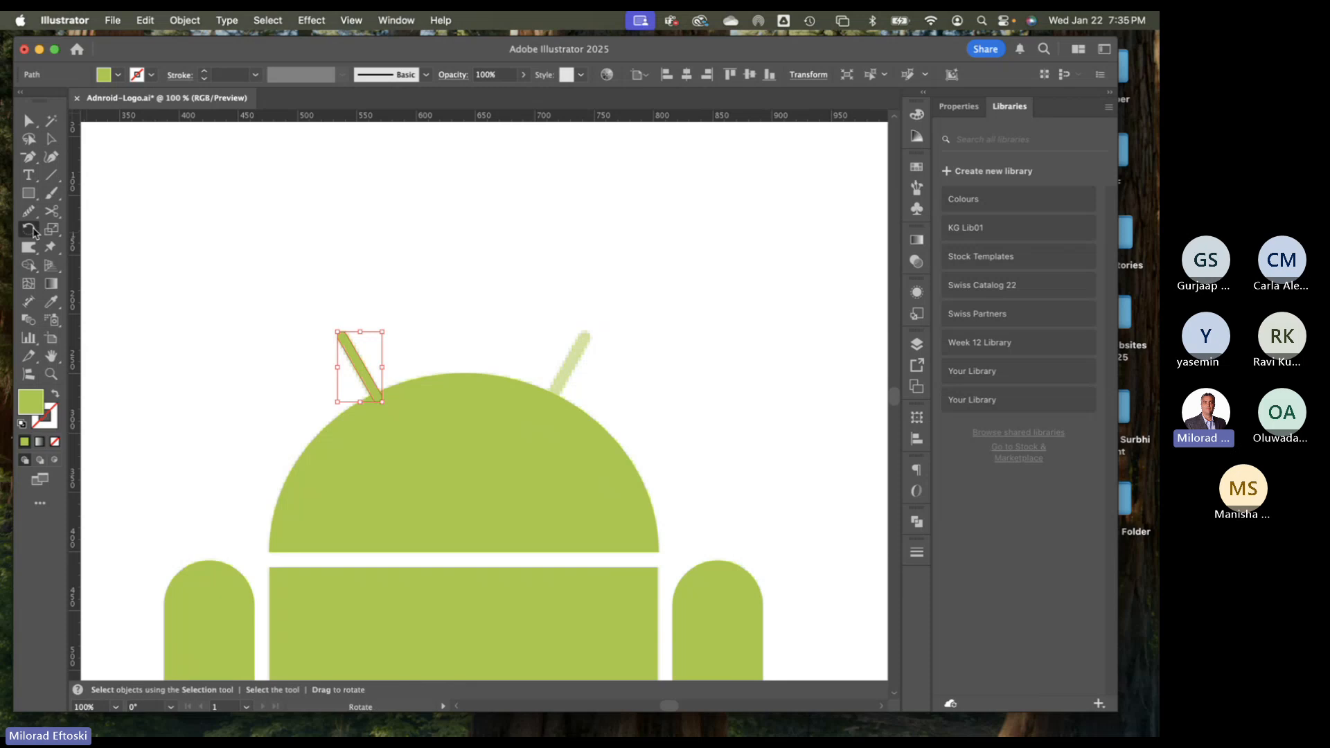
{"action": "left_click", "coordinate": [33, 231]}
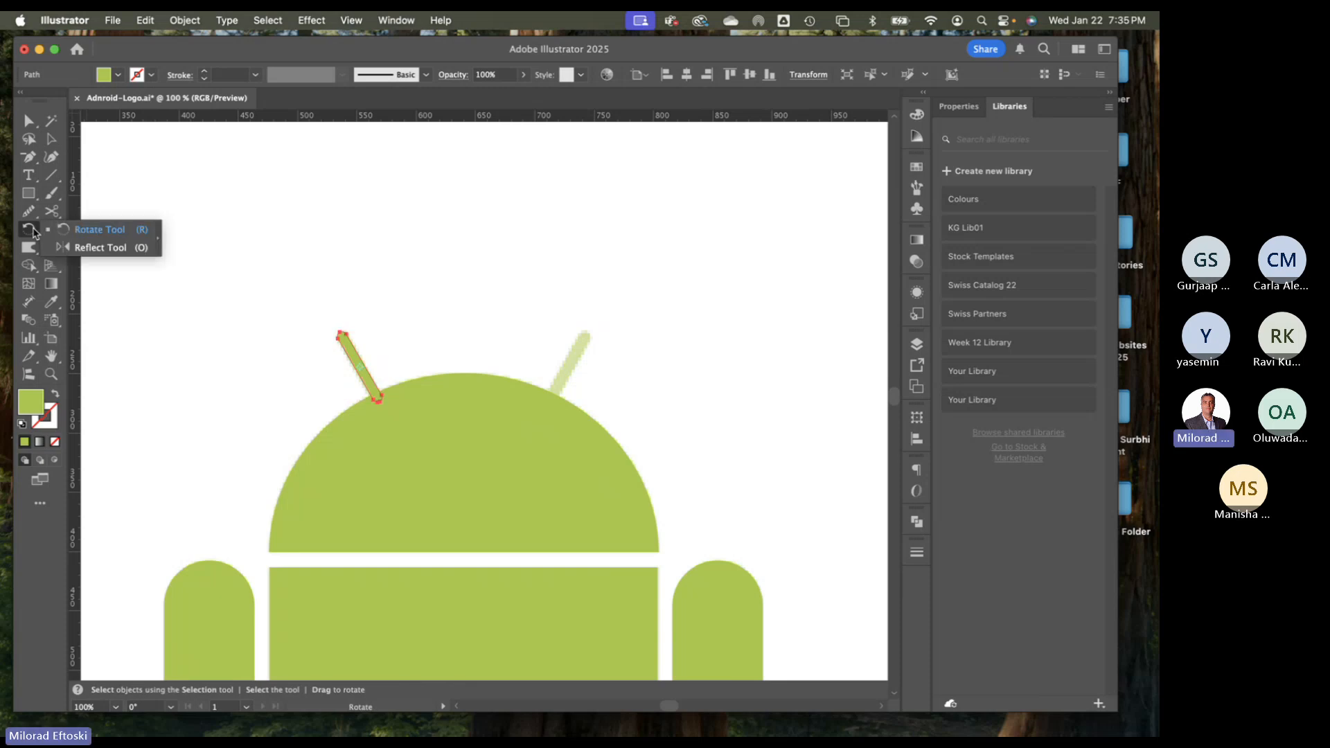
{"action": "left_click", "coordinate": [89, 251]}
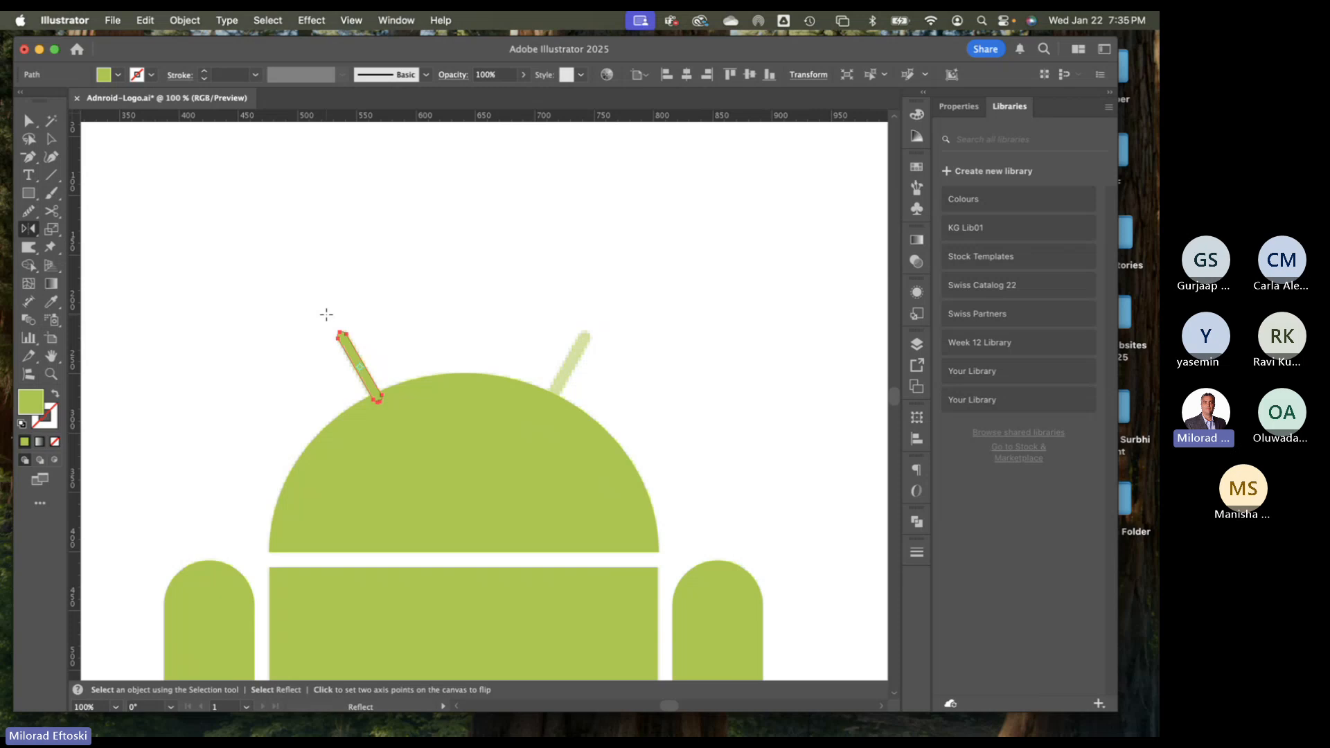
{"action": "left_click", "coordinate": [467, 353]}
{"action": "left_click_drag", "start_coordinate": [353, 356], "coordinate": [525, 363]}
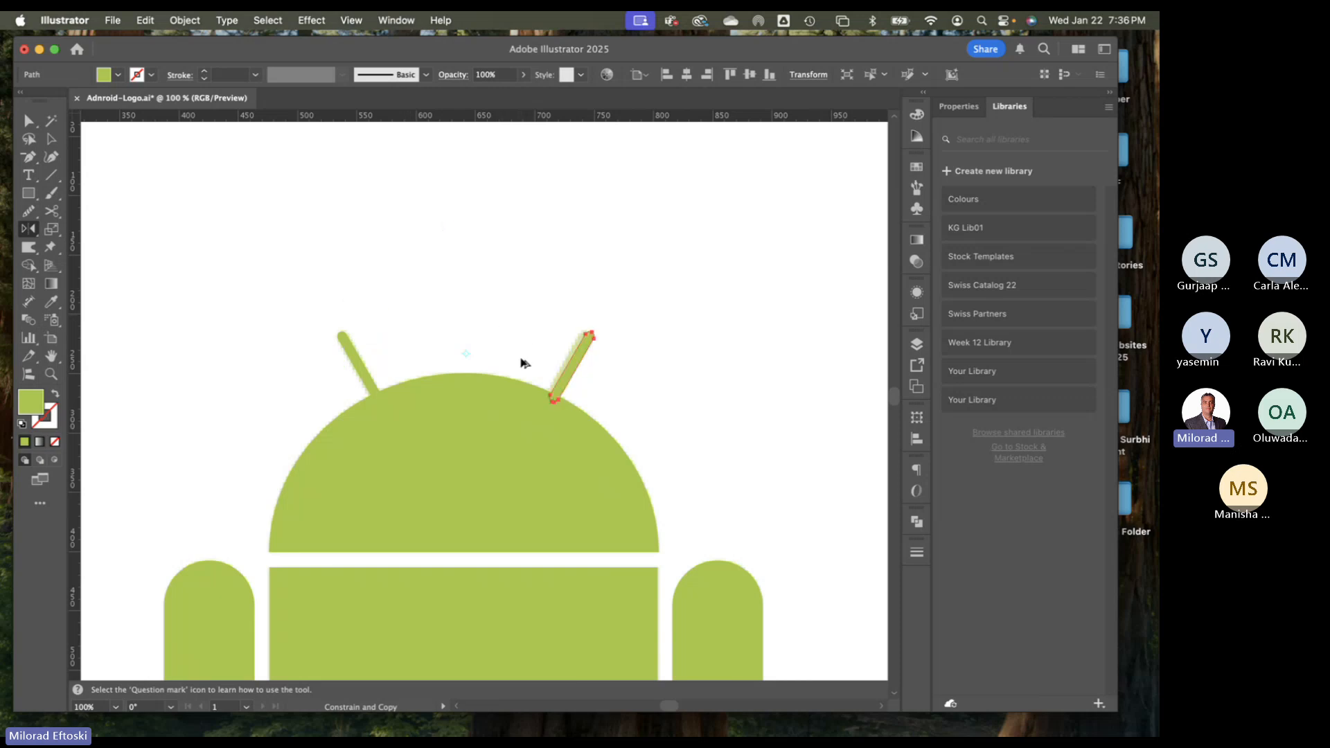
Nudge the reflected antenna three increments left onto the right reference antenna and deselect it
{"action": "key", "text": "v"}
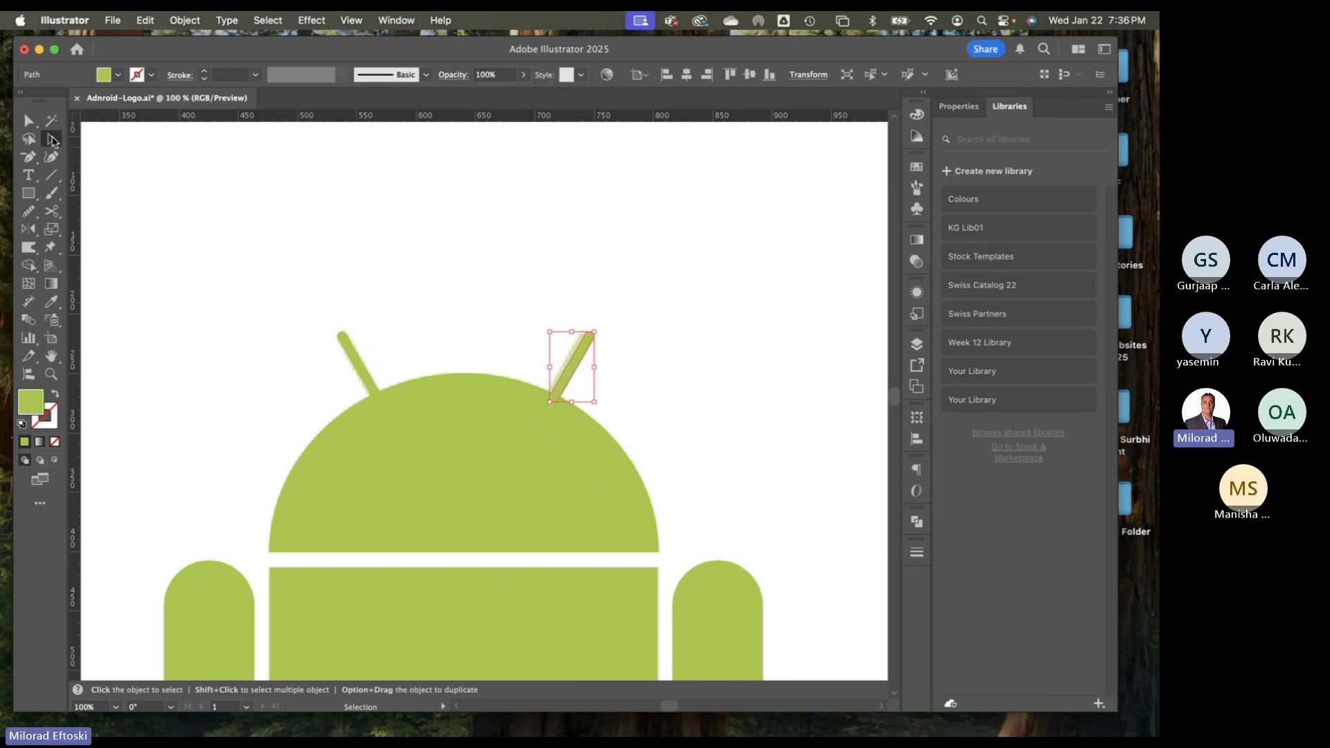
{"action": "key", "text": "Left"}
{"action": "key", "text": "Left"}
{"action": "key", "text": "Left"}
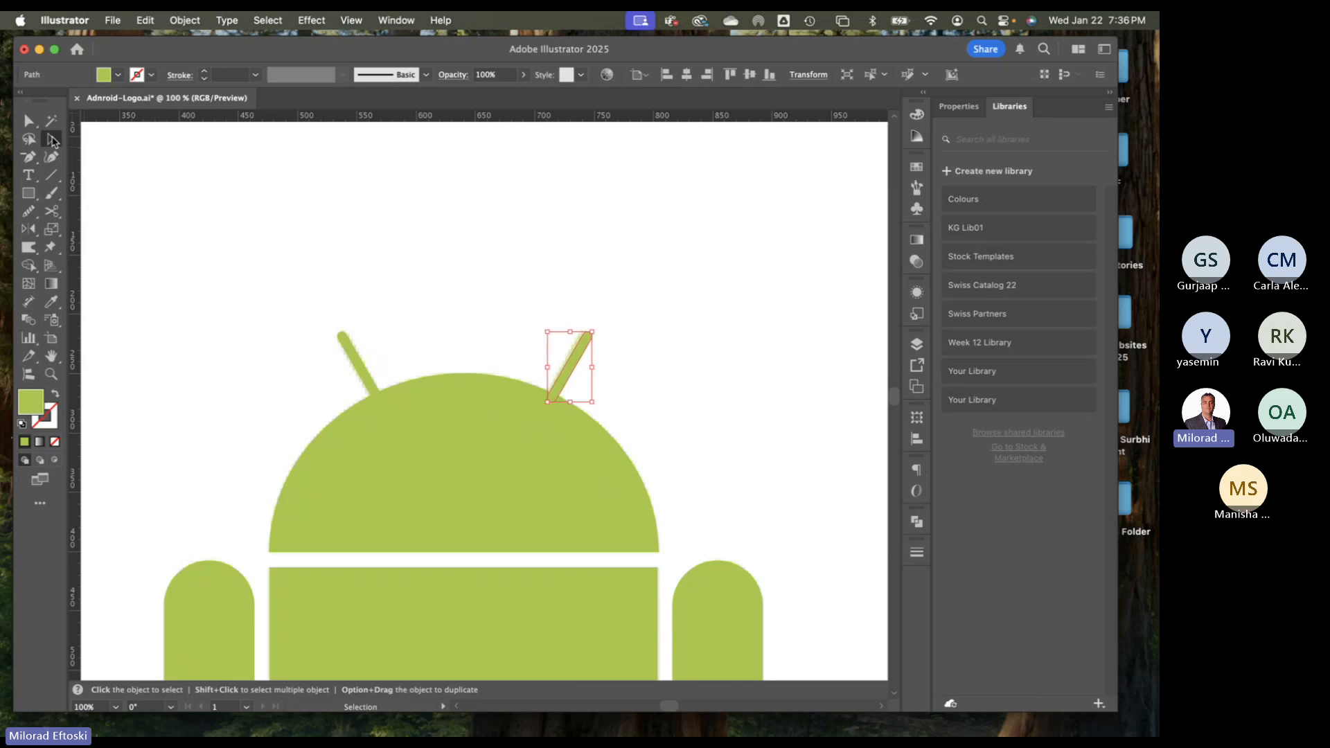
{"action": "left_click", "coordinate": [401, 239]}
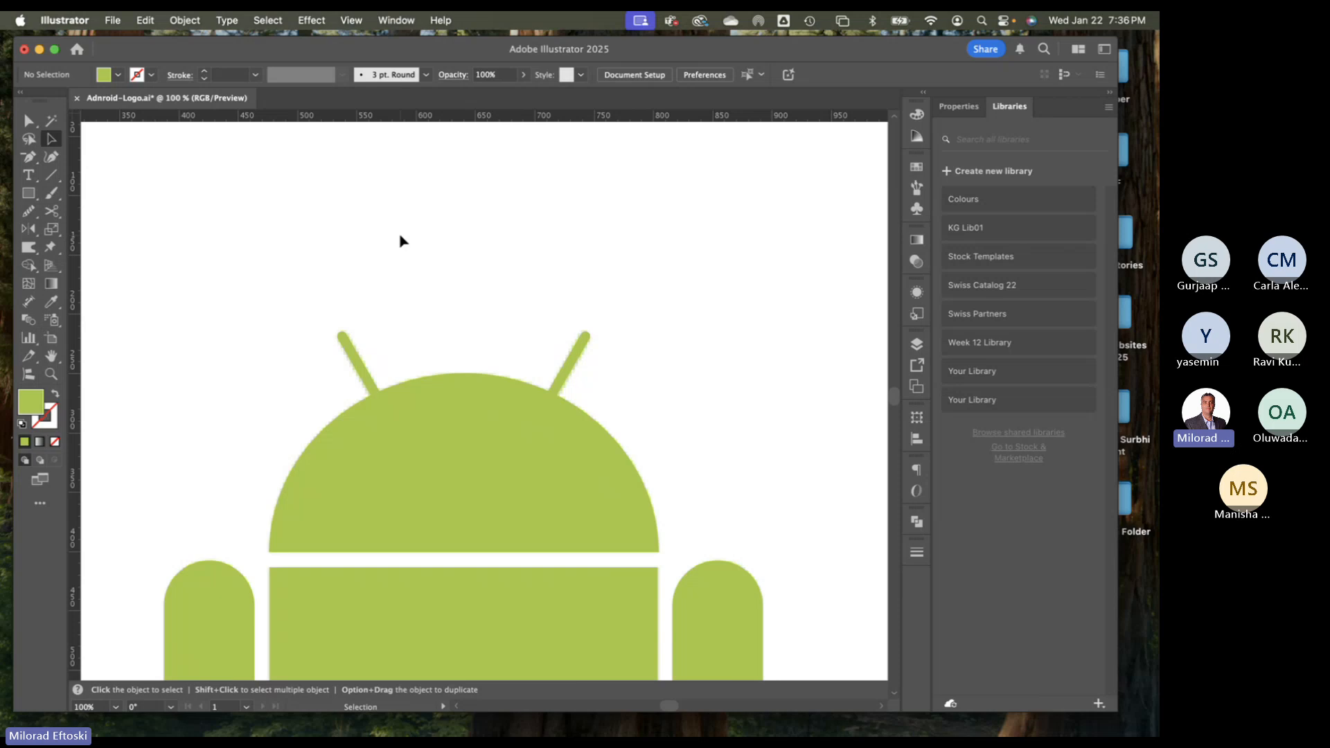
Examine the whole robot and both antennas against the reference in Preview and Outline views
{"action": "key", "text": "super+minus"}
{"action": "left_click_drag", "start_coordinate": [490, 401], "coordinate": [501, 284]}
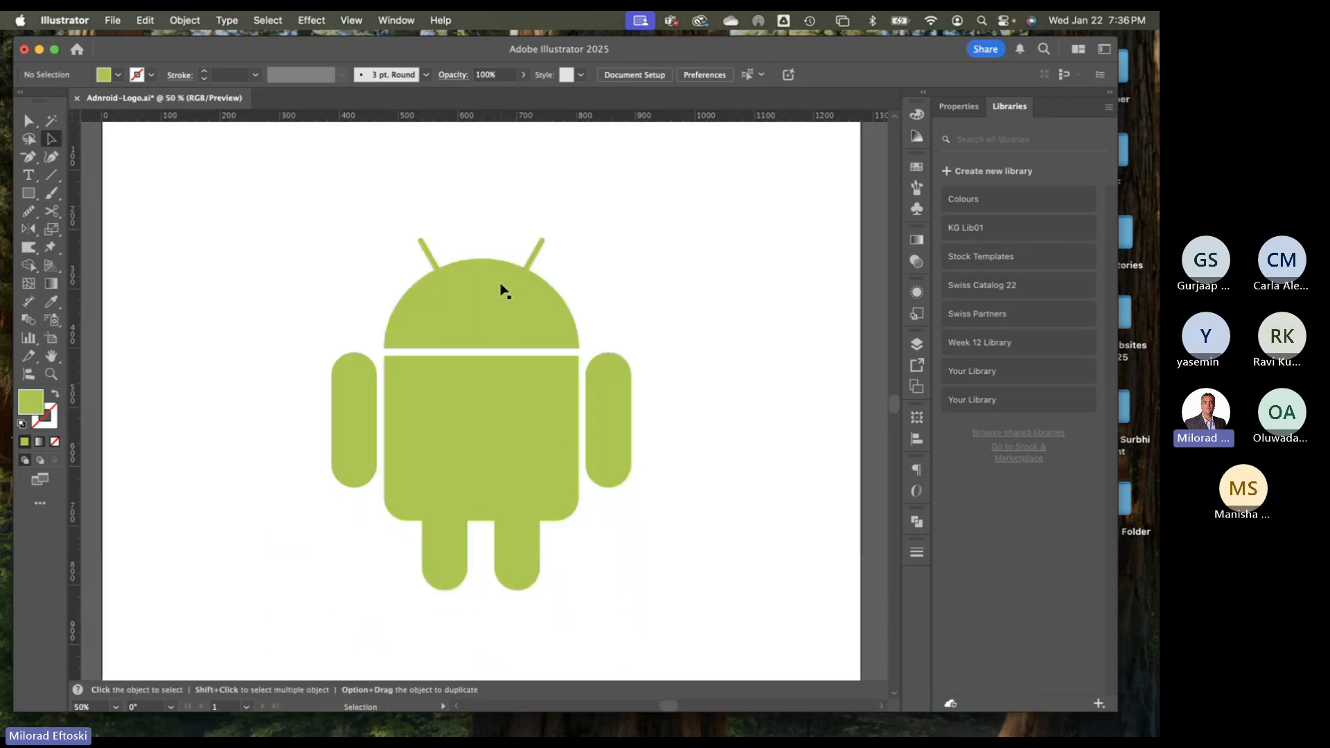
{"action": "key", "text": "super+y"}
{"action": "key", "text": "super+y"}
{"action": "key", "text": "super+y"}
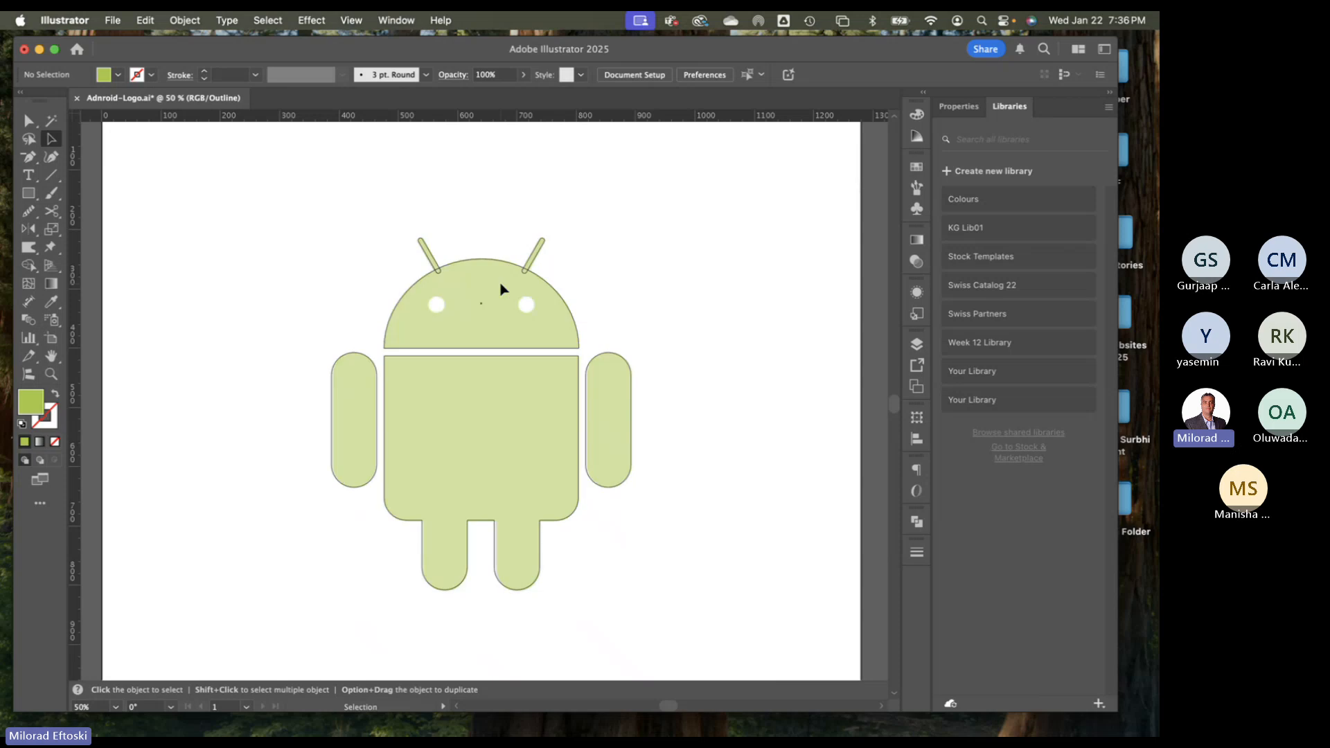
{"action": "scroll", "coordinate": [467, 270], "scroll_direction": "up", "scroll_amount": 1}
{"action": "scroll", "coordinate": [466, 271], "scroll_direction": "up", "scroll_amount": 1}
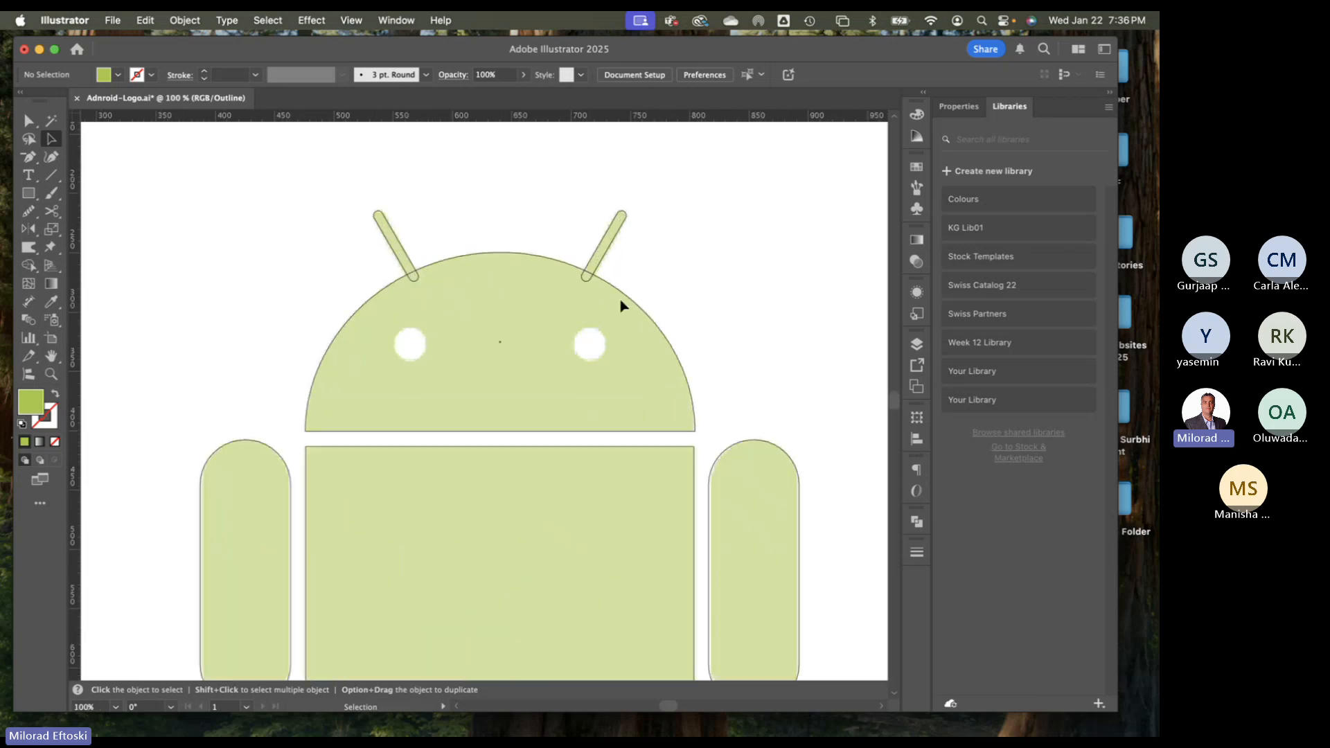
Try moving the left antenna off the head, undo the move, and check the antennas and head by selecting them
{"action": "left_click_drag", "start_coordinate": [405, 257], "coordinate": [408, 223]}
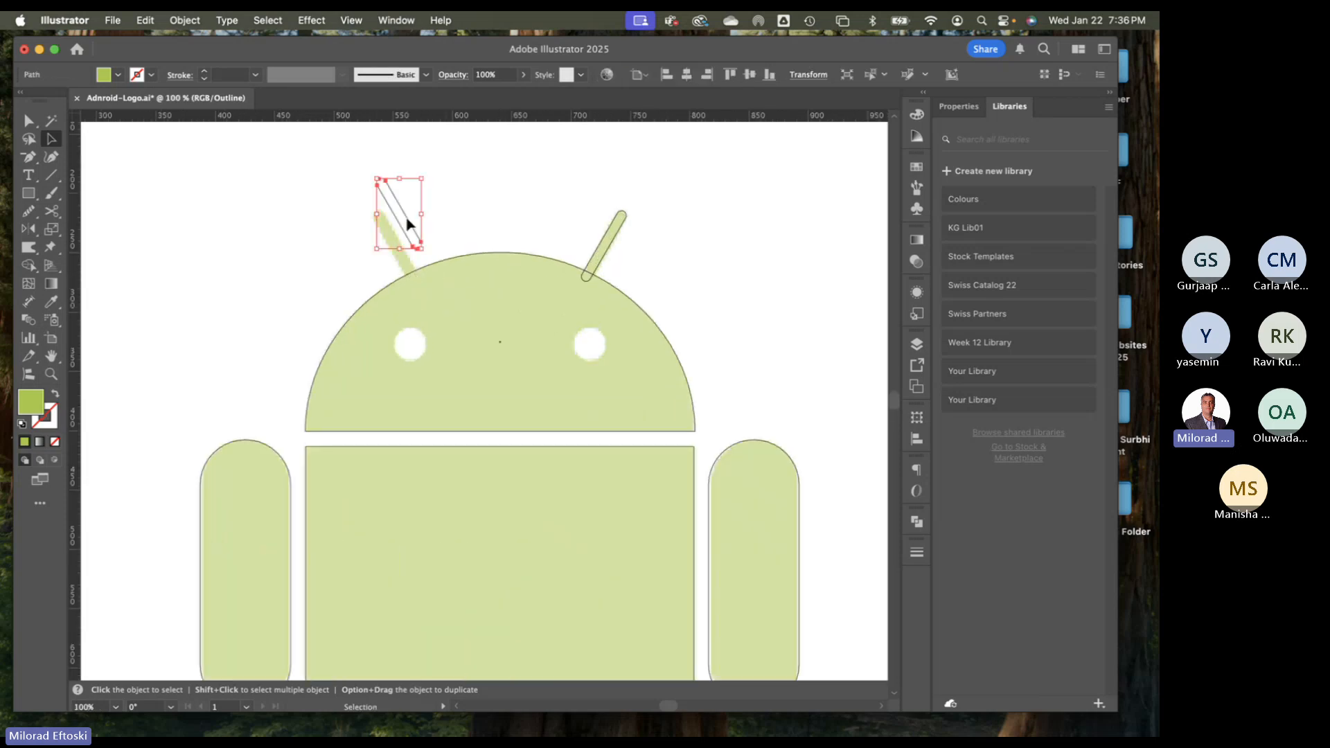
{"action": "key", "text": "super+z"}
{"action": "left_click_drag", "start_coordinate": [320, 181], "coordinate": [650, 297]}
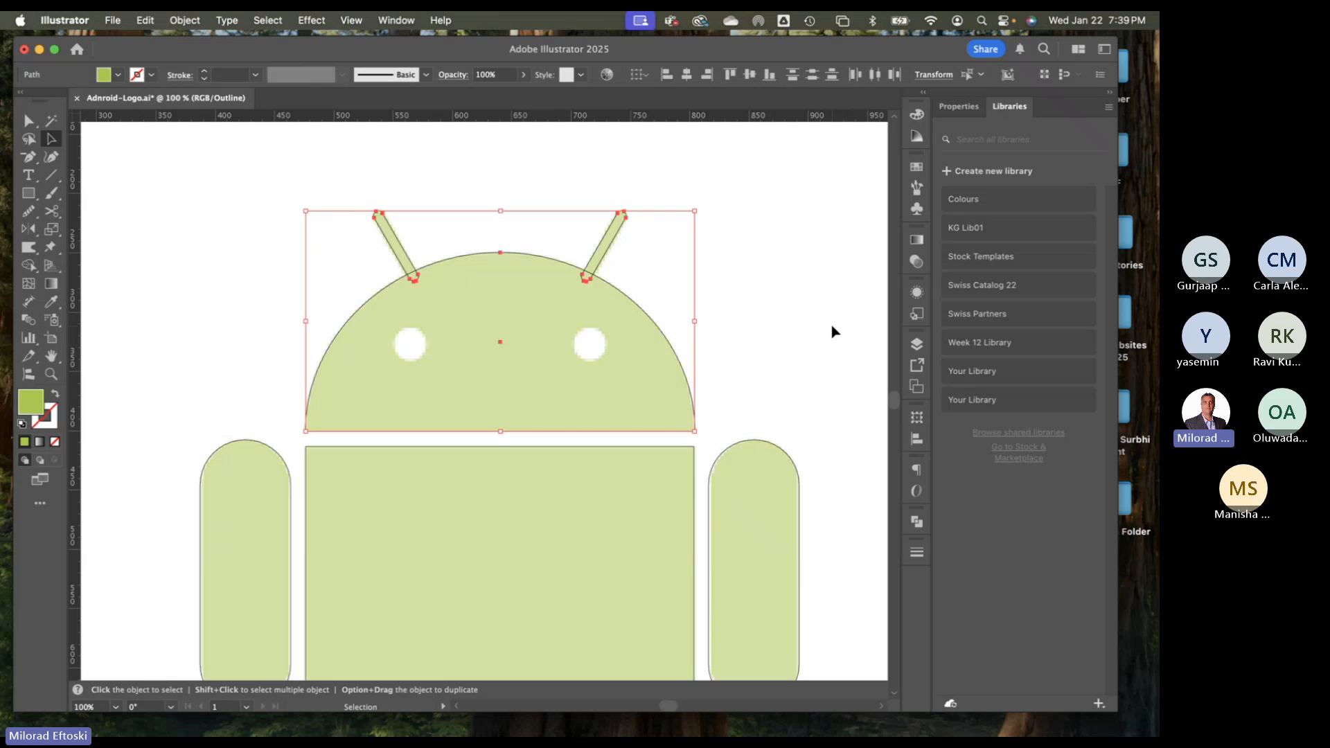
{"action": "left_click", "coordinate": [774, 283]}
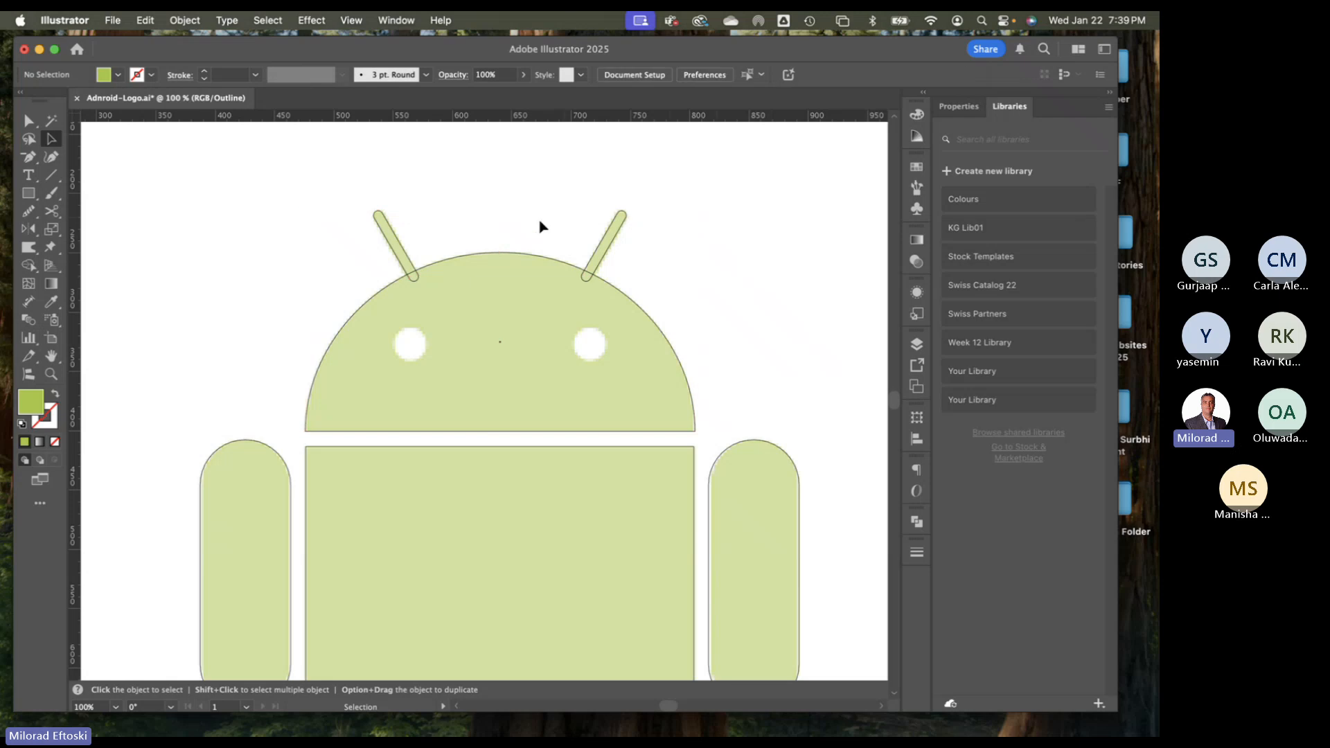
{"action": "left_click", "coordinate": [392, 230]}
{"action": "left_click", "coordinate": [624, 244]}
{"action": "left_click", "coordinate": [609, 252]}
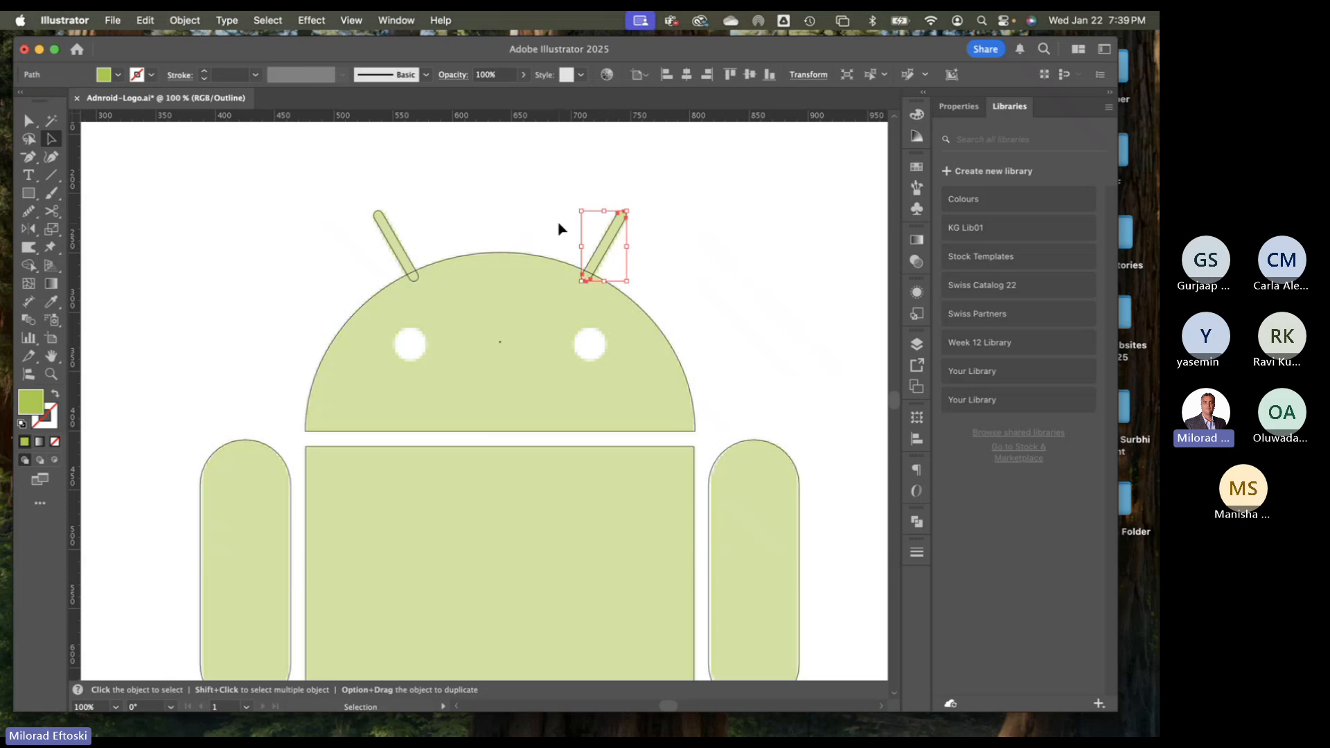
{"action": "left_click", "coordinate": [561, 229]}
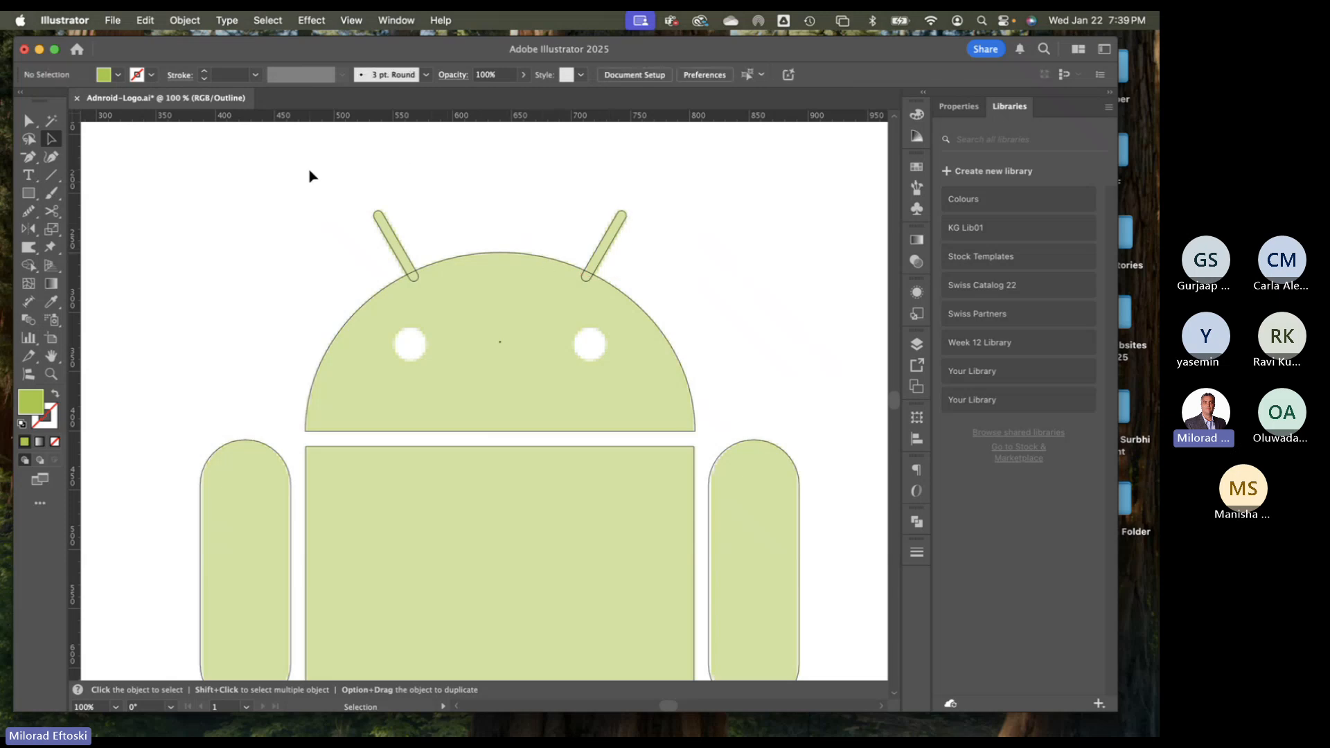
Merge the head and both antennas into one shape with Pathfinder Unite and deselect it
{"action": "left_click_drag", "start_coordinate": [310, 176], "coordinate": [648, 305]}
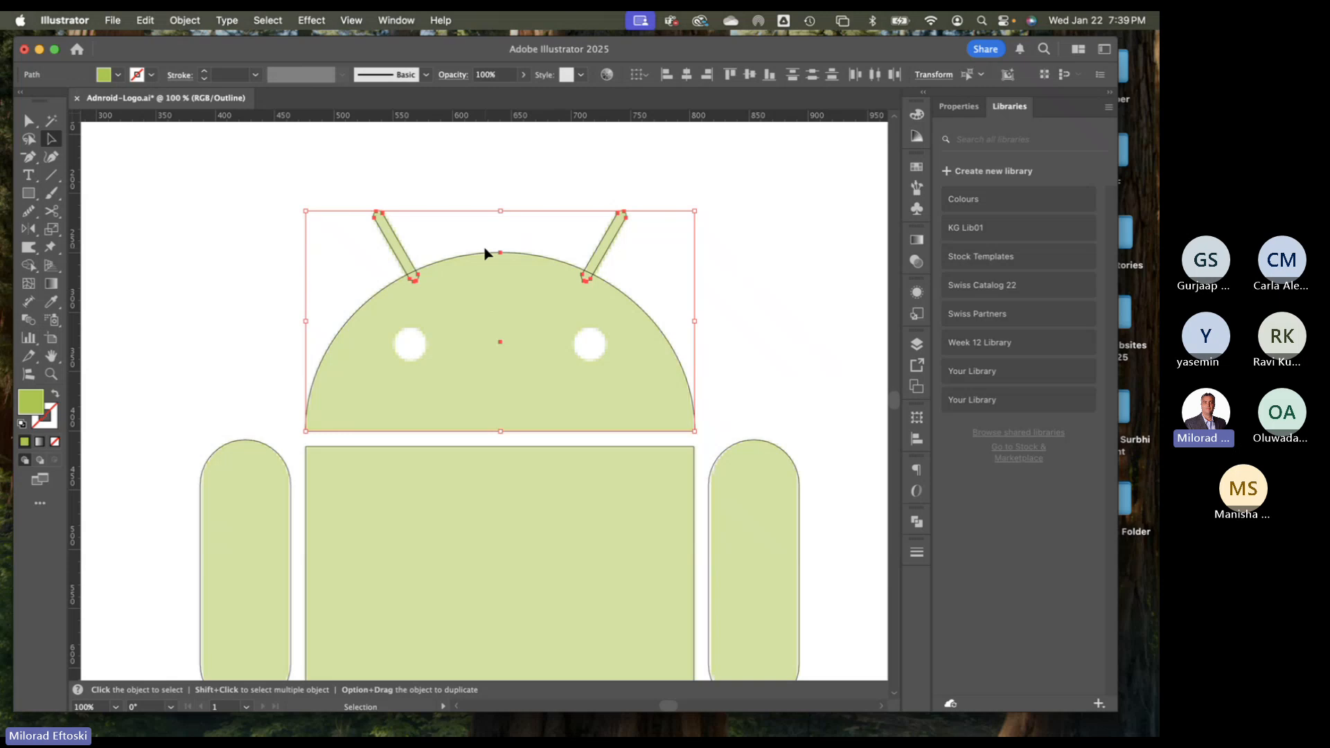
{"action": "left_click", "coordinate": [917, 347]}
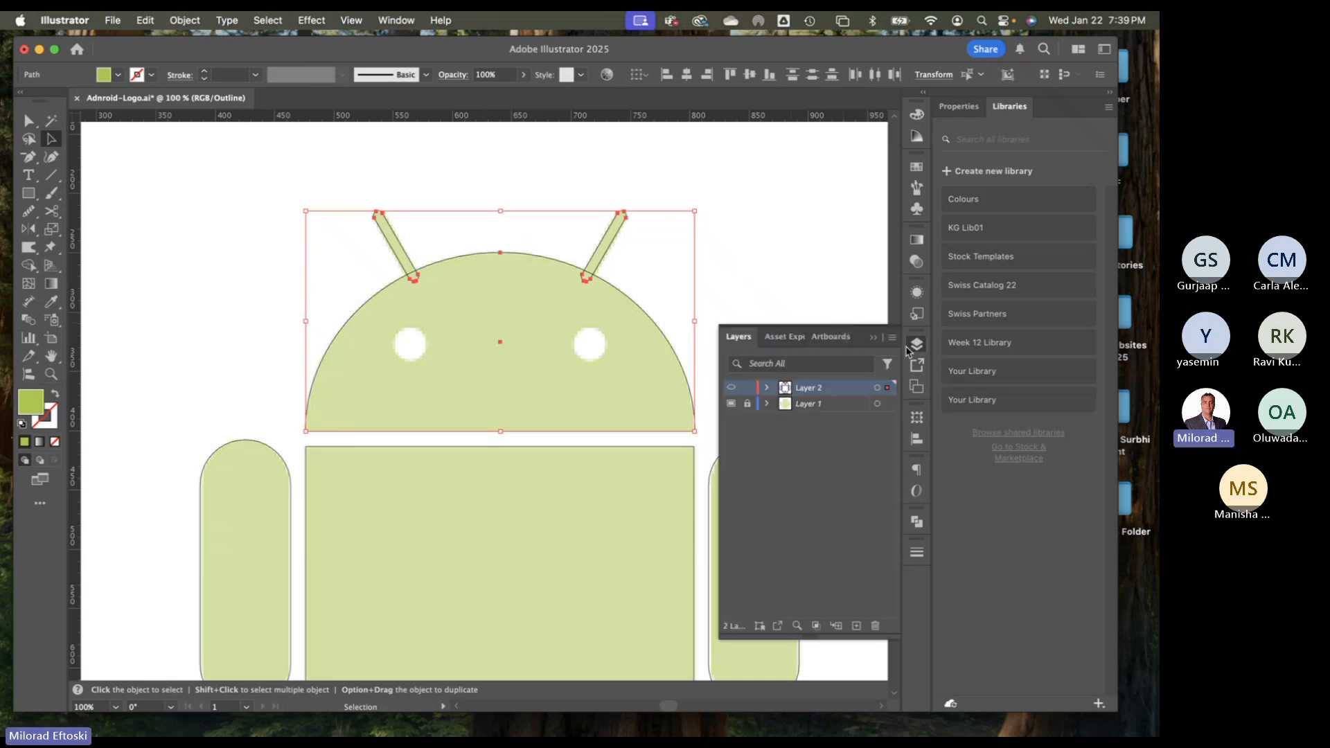
{"action": "left_click", "coordinate": [916, 348]}
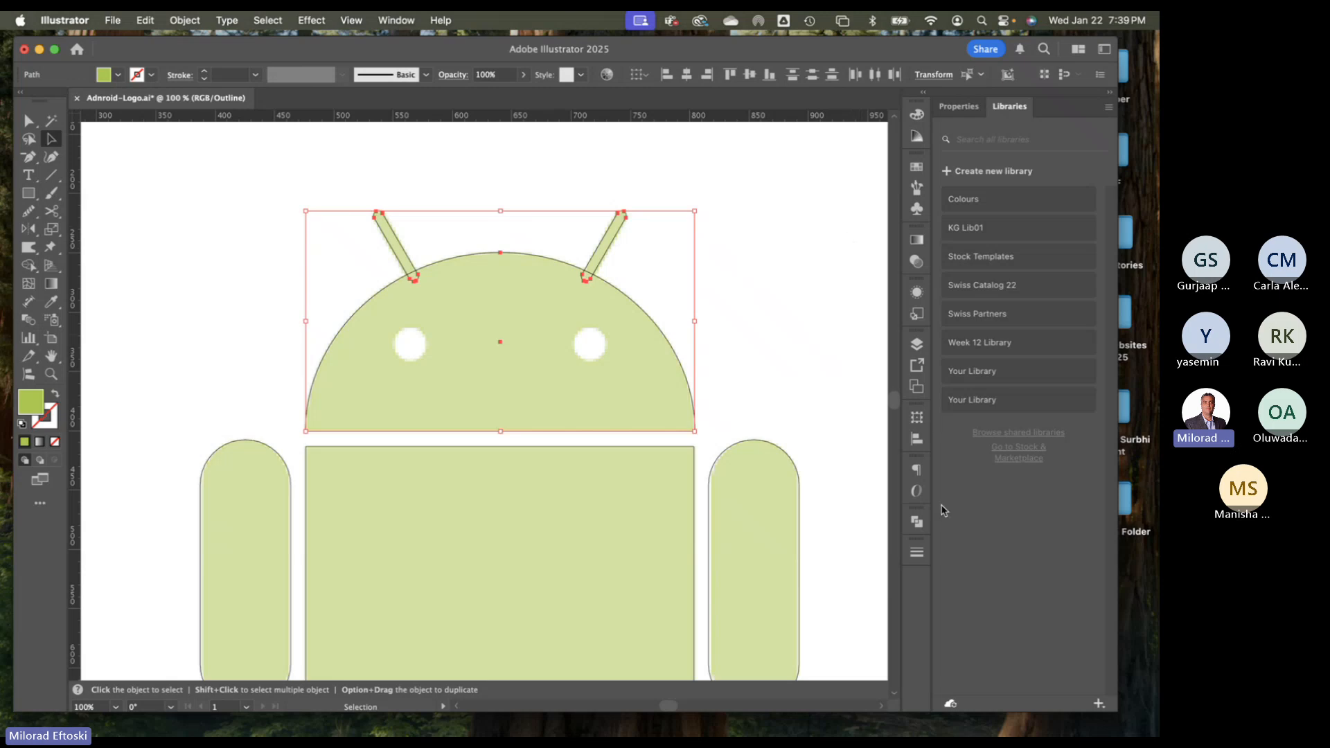
{"action": "left_click", "coordinate": [916, 522]}
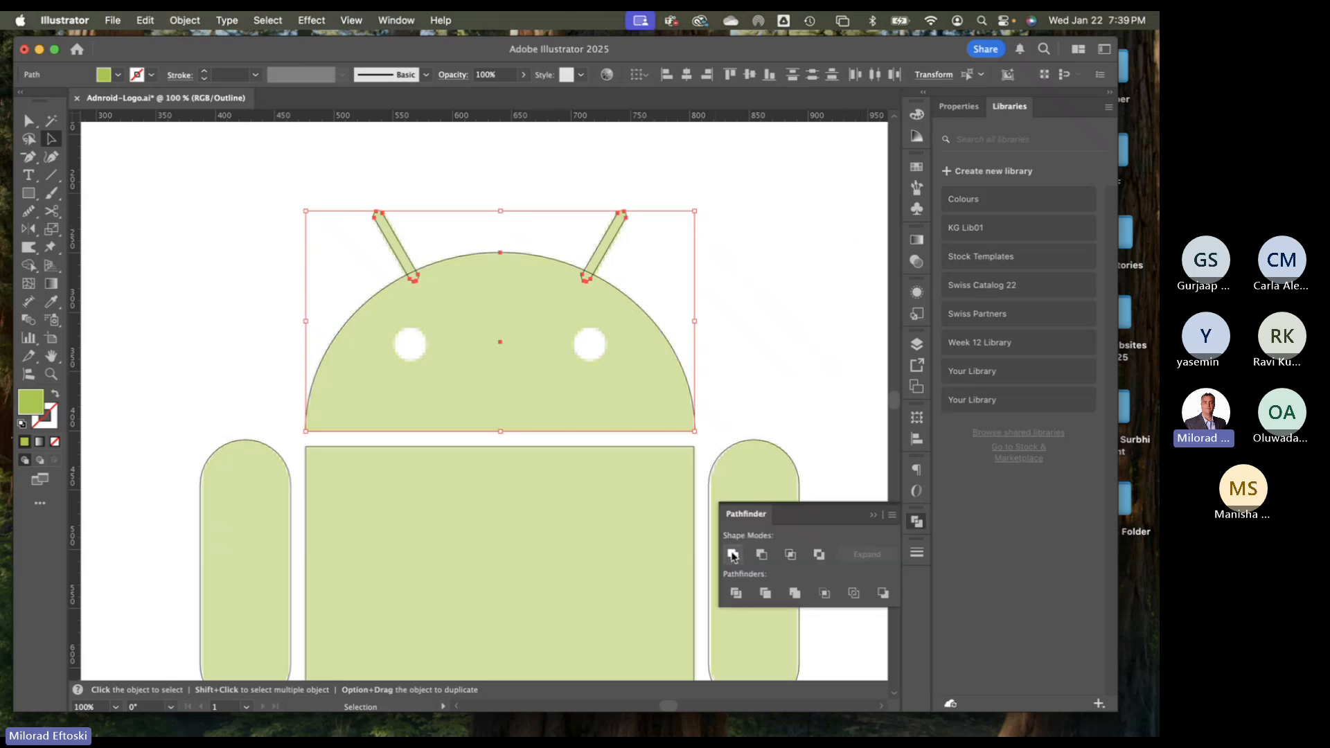
{"action": "left_click", "coordinate": [733, 554]}
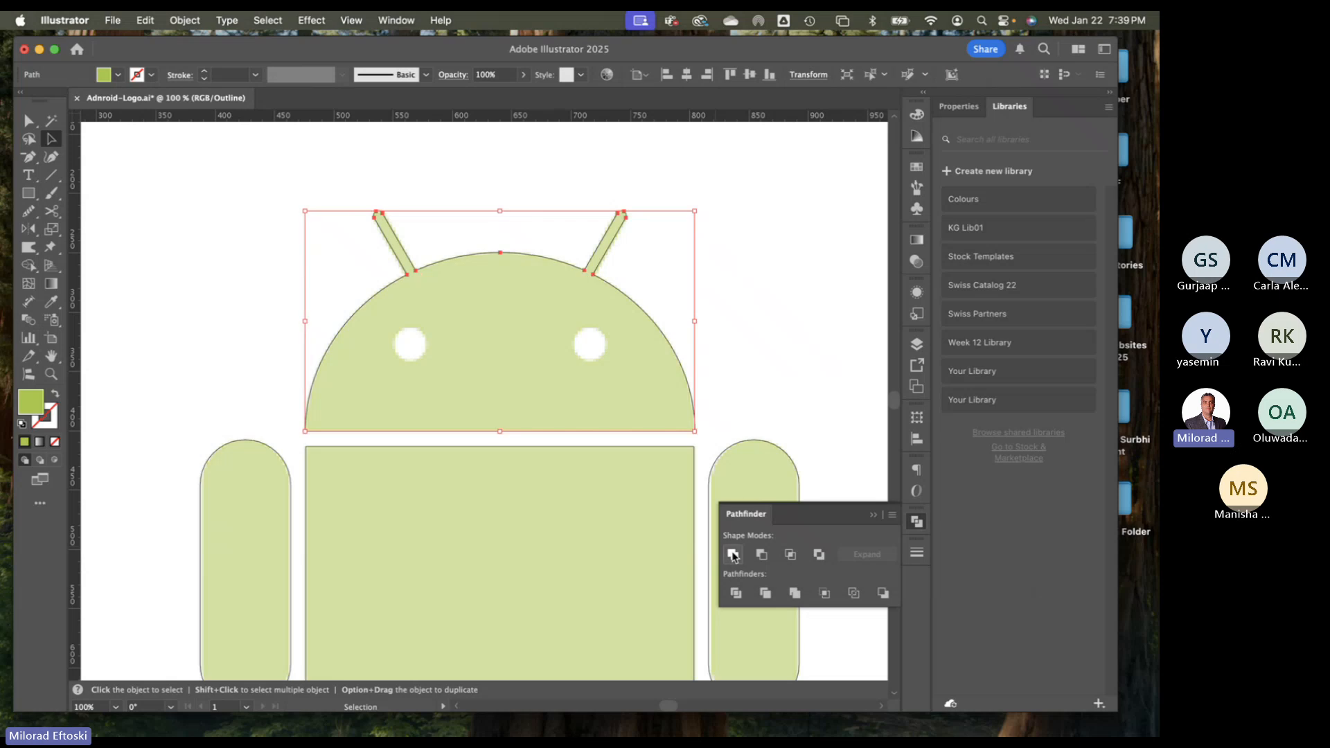
{"action": "left_click", "coordinate": [827, 215]}
Inspect the merged head and the rest of the robot by alternating between Outline and Preview views
{"action": "key", "text": "super+minus"}
{"action": "key", "text": "super+minus"}
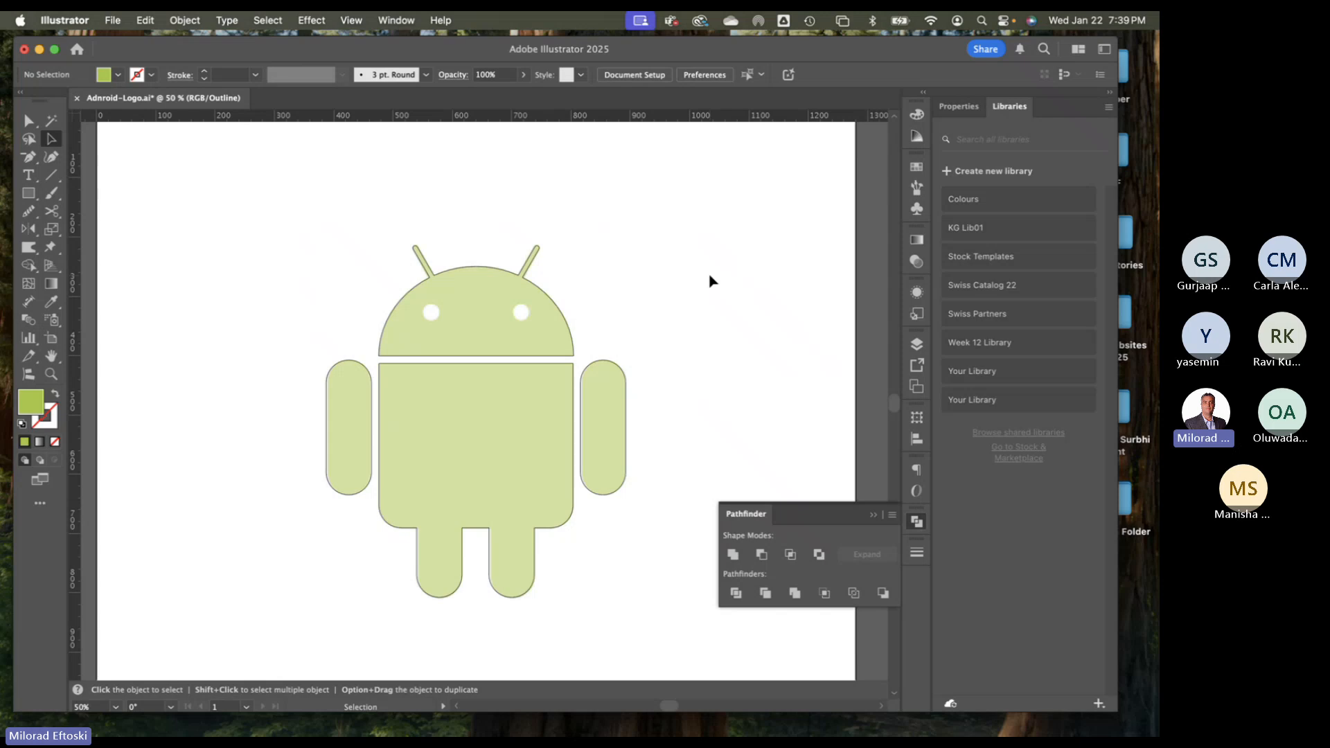
{"action": "key", "text": "super+y"}
{"action": "key", "text": "super+y"}
{"action": "key", "text": "super+y"}
{"action": "key", "text": "super+y"}
{"action": "key", "text": "super+y"}
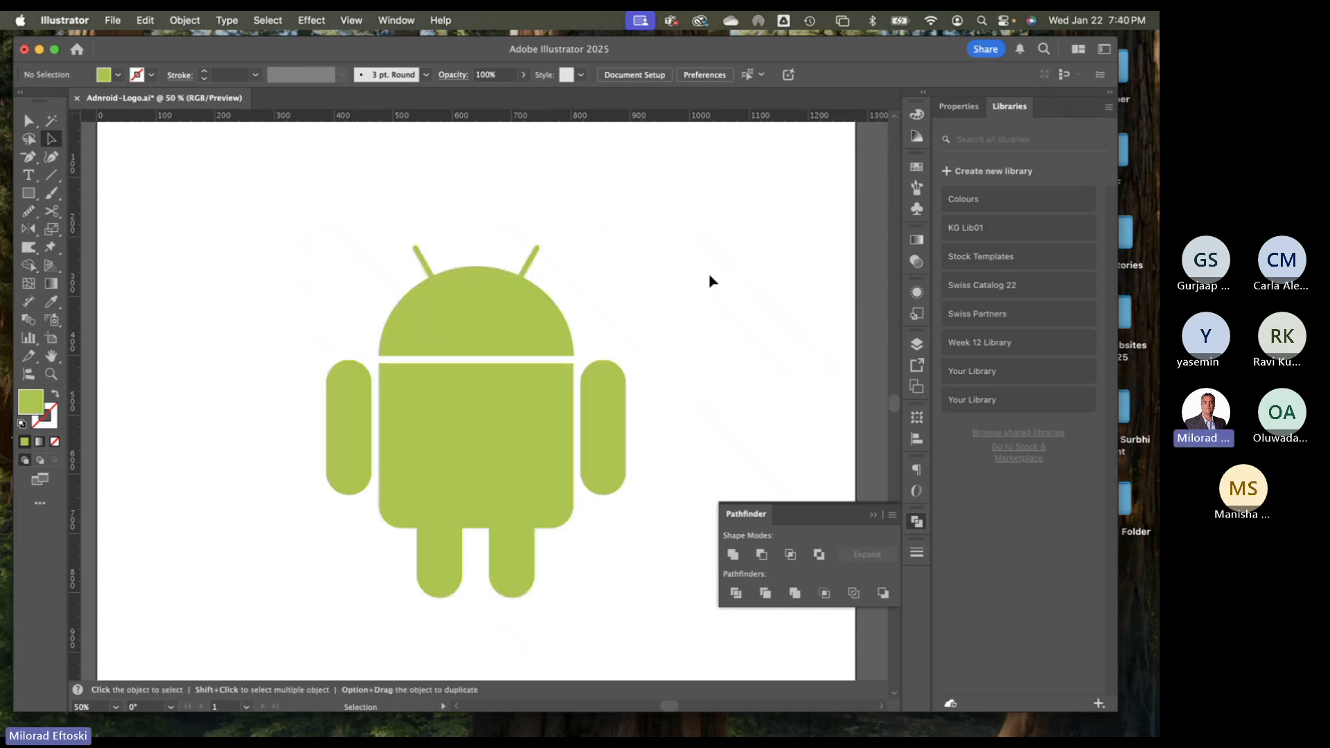
{"action": "key", "text": "super+equal"}
{"action": "key", "text": "super+equal"}
{"action": "key", "text": "super+minus"}
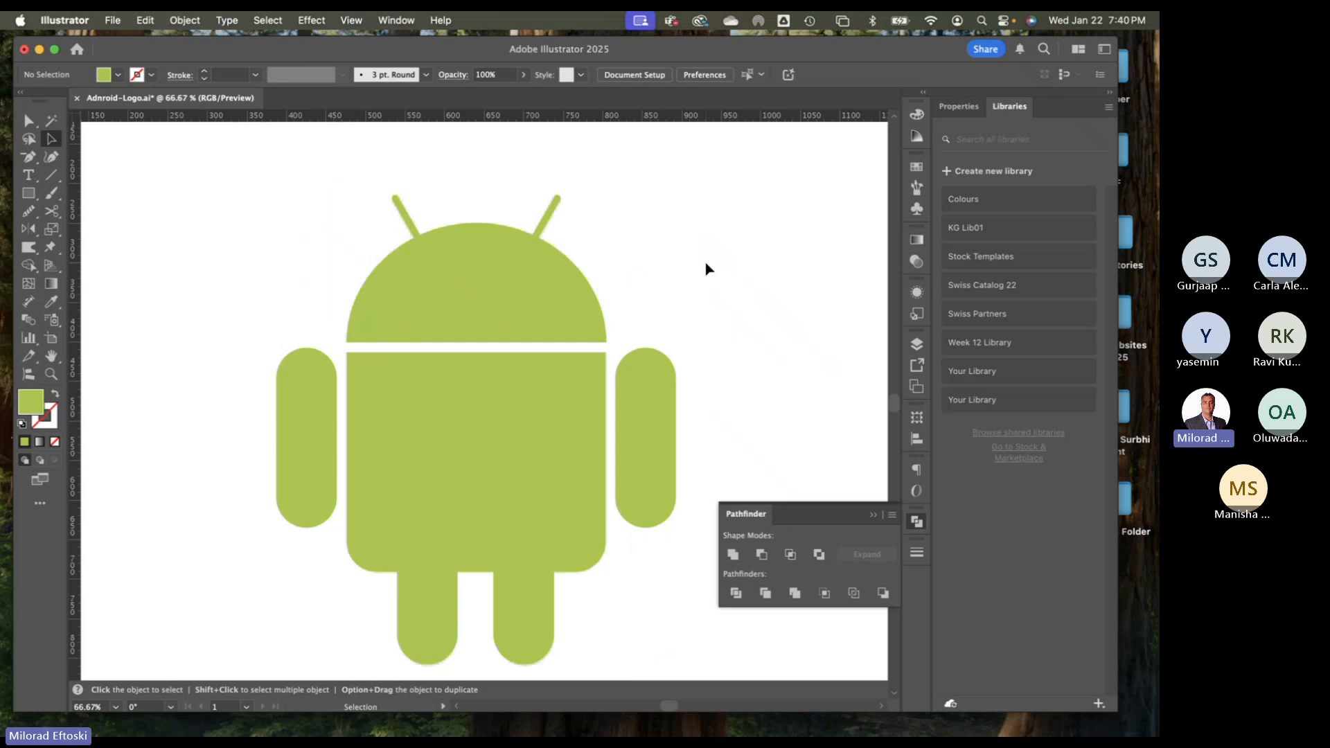
{"action": "key", "text": "super+y"}
{"action": "key", "text": "super+y"}
{"action": "key", "text": "super+y"}
{"action": "key", "text": "super+y"}
{"action": "key", "text": "super+y"}
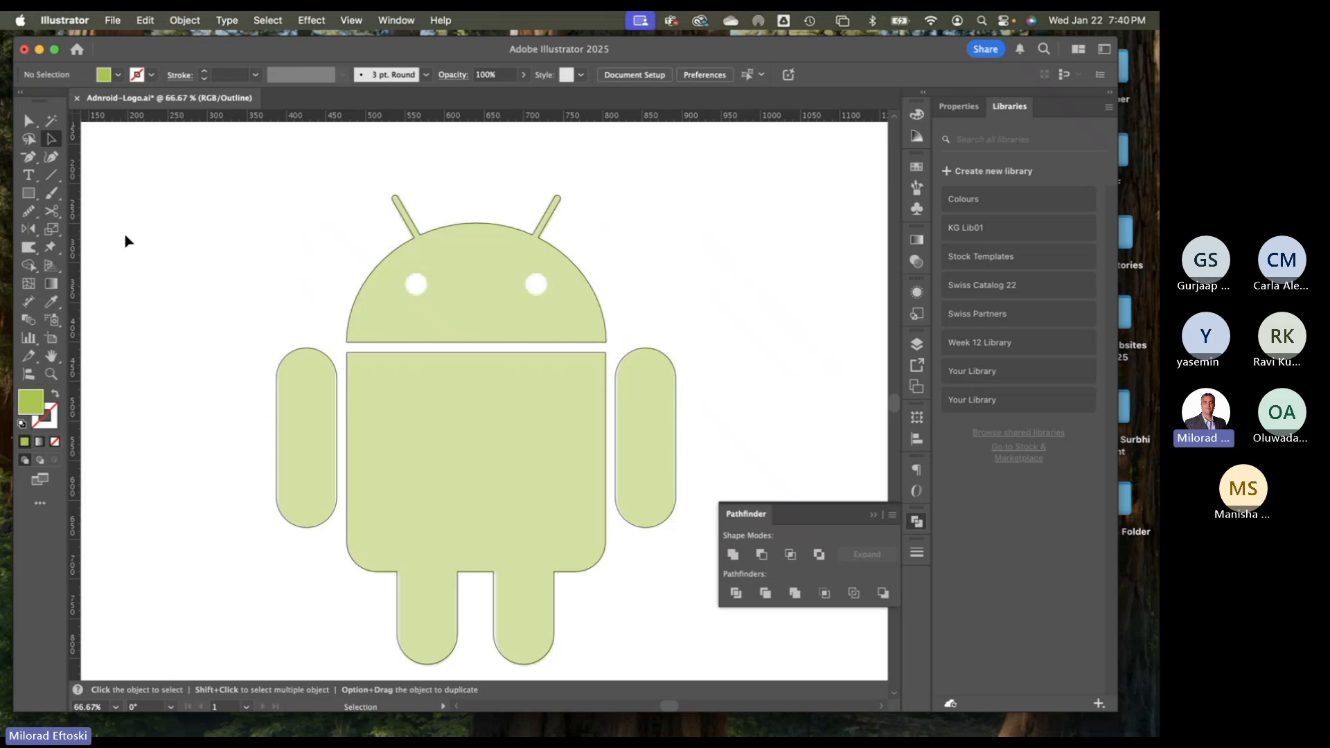
Draw a circle over the left reference eye with the Ellipse tool, matching the eye's size
{"action": "left_click", "coordinate": [28, 195]}
{"action": "left_click_drag", "start_coordinate": [28, 194], "coordinate": [80, 229]}
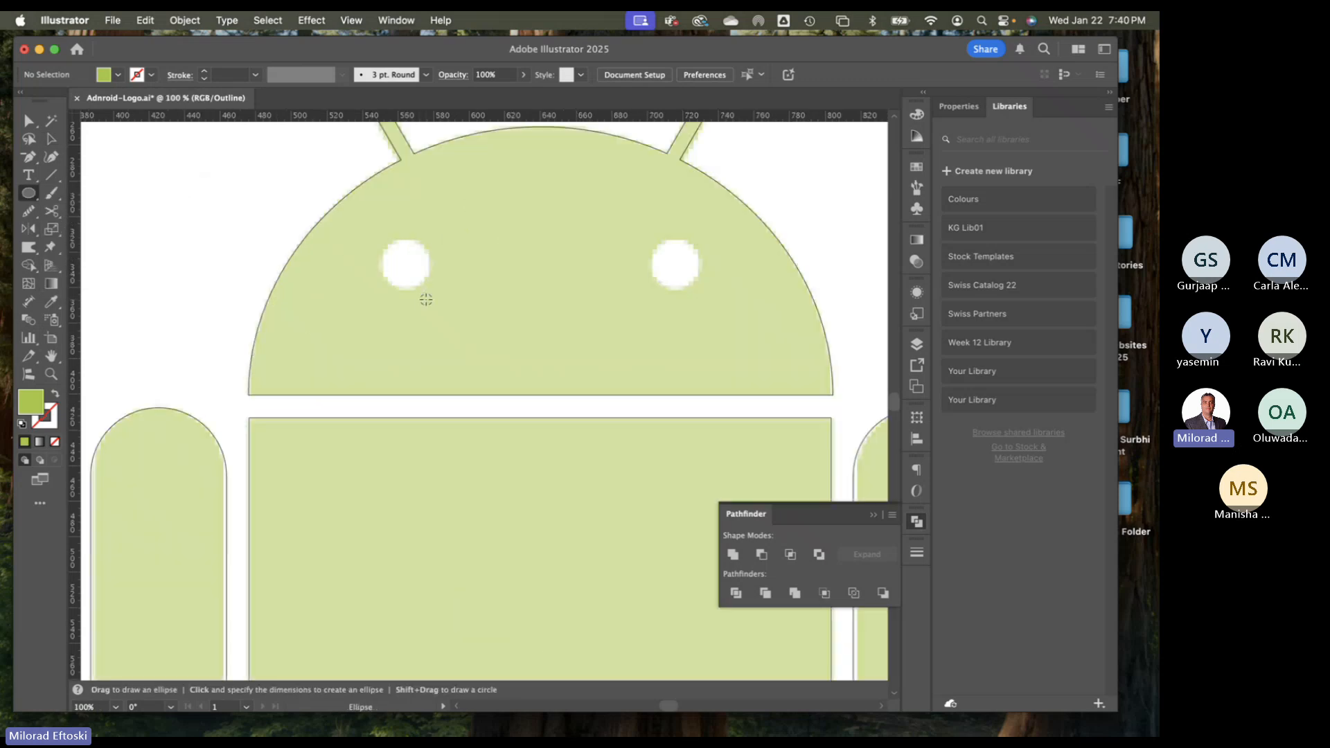
{"action": "scroll", "coordinate": [442, 311], "scroll_direction": "up", "scroll_amount": 3}
{"action": "key", "text": "space"}
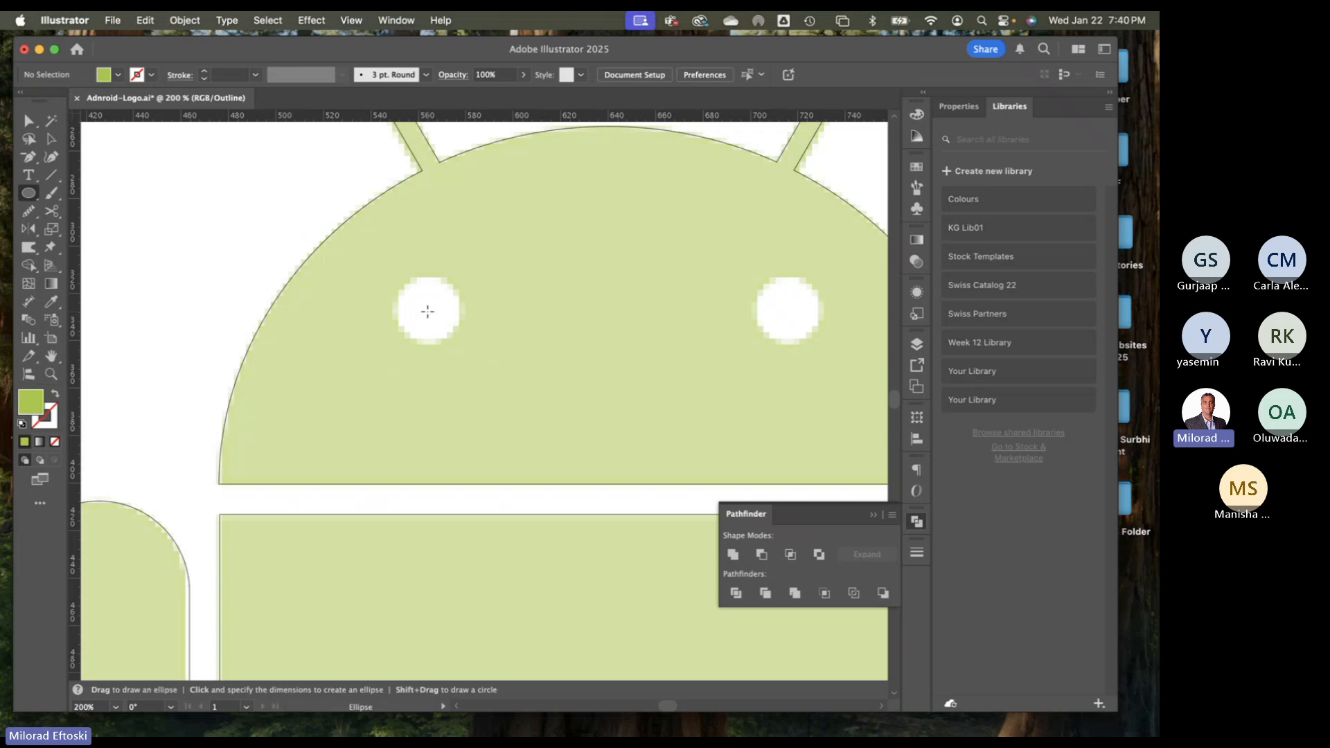
{"action": "left_click_drag", "start_coordinate": [400, 280], "coordinate": [460, 343]}
{"action": "key", "text": "super+shift+a"}
{"action": "left_click_drag", "start_coordinate": [428, 309], "coordinate": [461, 334]}
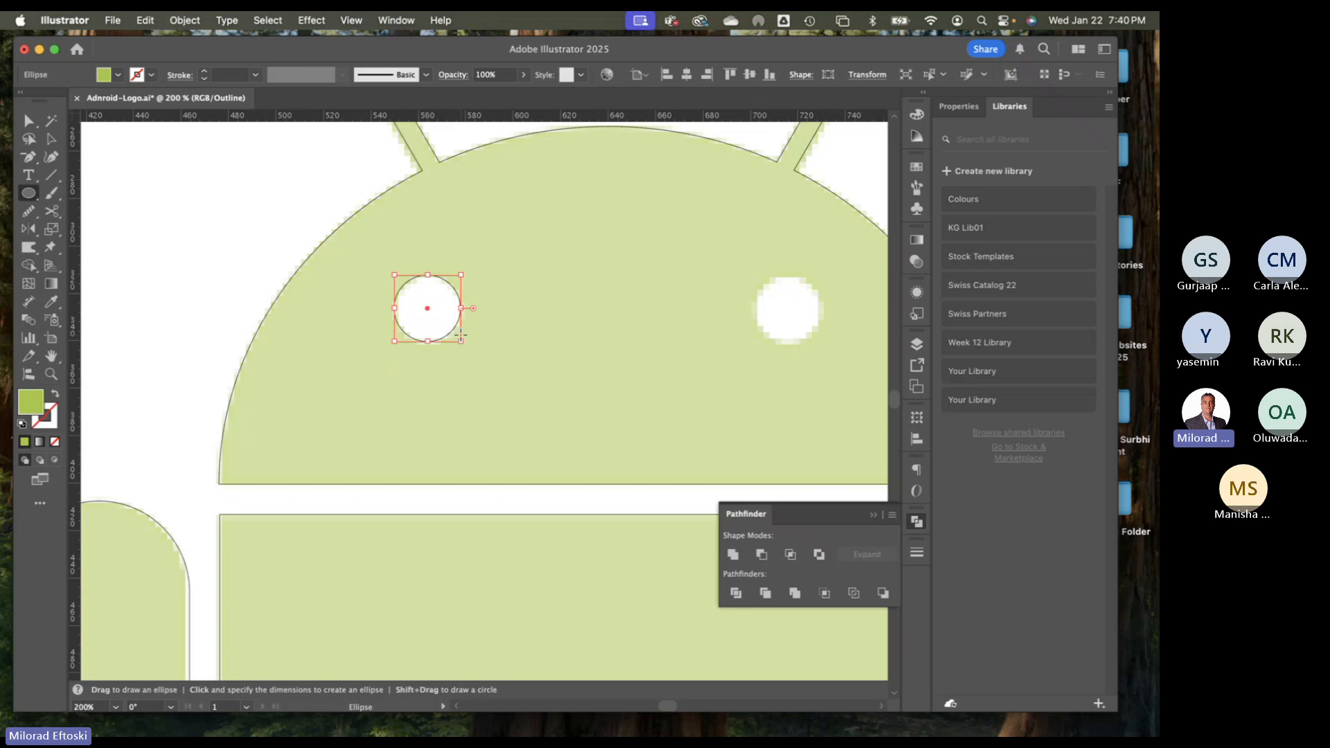
Select the left eye circle and change its fill to magenta
{"action": "left_click", "coordinate": [51, 140]}
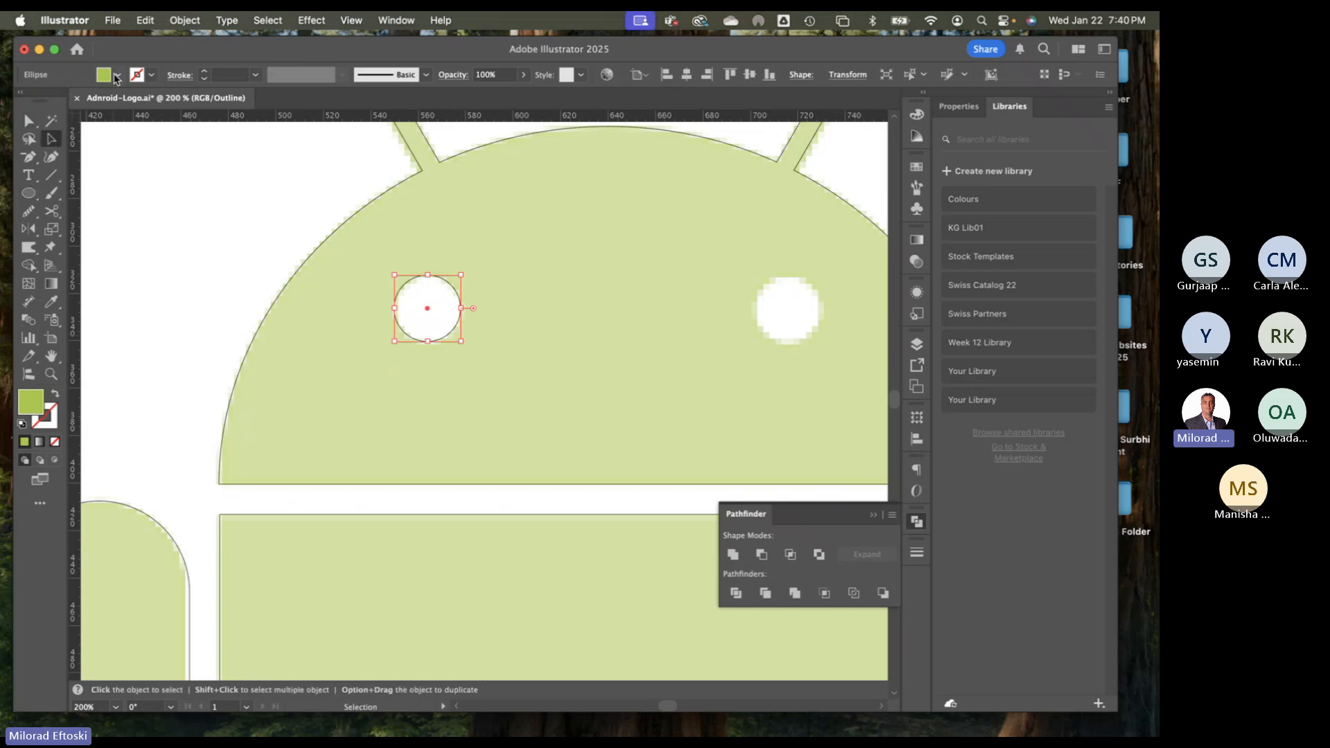
{"action": "left_click", "coordinate": [115, 79]}
{"action": "left_click", "coordinate": [106, 134]}
{"action": "left_click", "coordinate": [263, 186]}
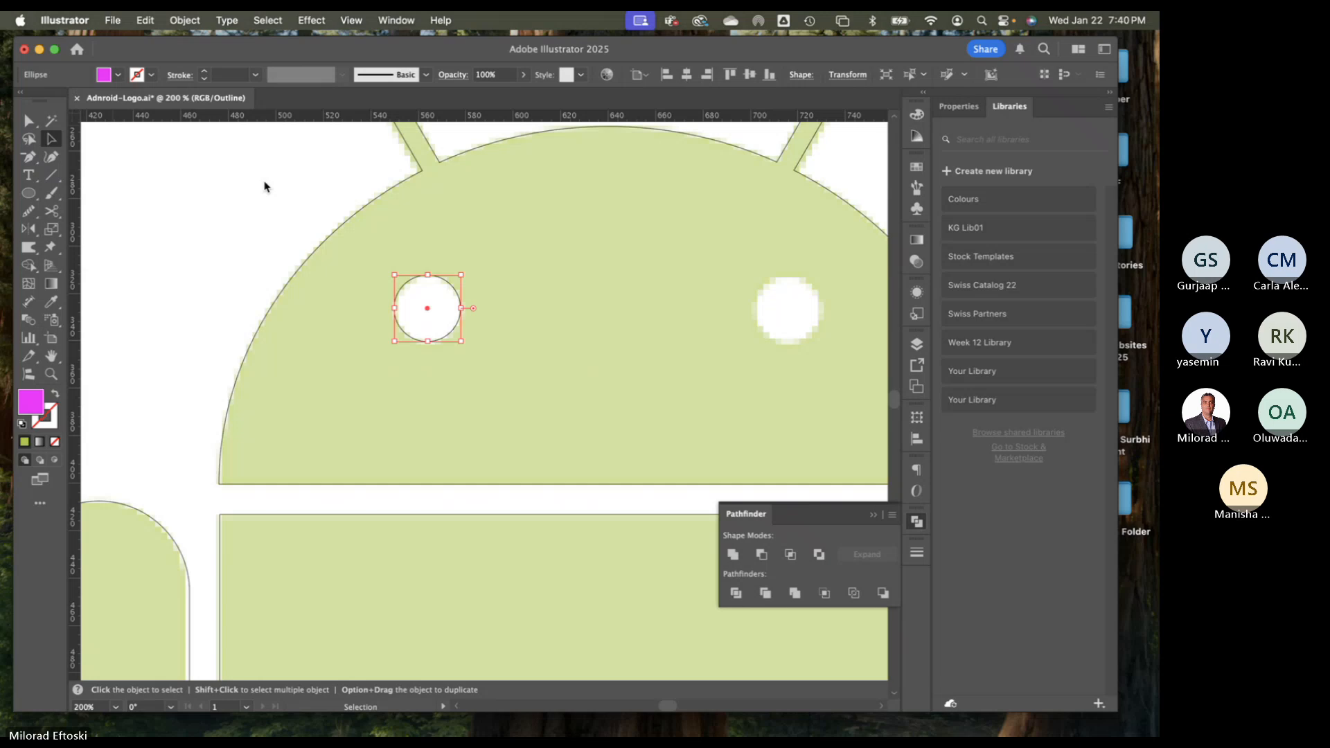
Compare the magenta eye circle with the reference by alternating between Preview and Outline views
{"action": "key", "text": "super+y"}
{"action": "key", "text": "super+y"}
{"action": "key", "text": "super+y"}
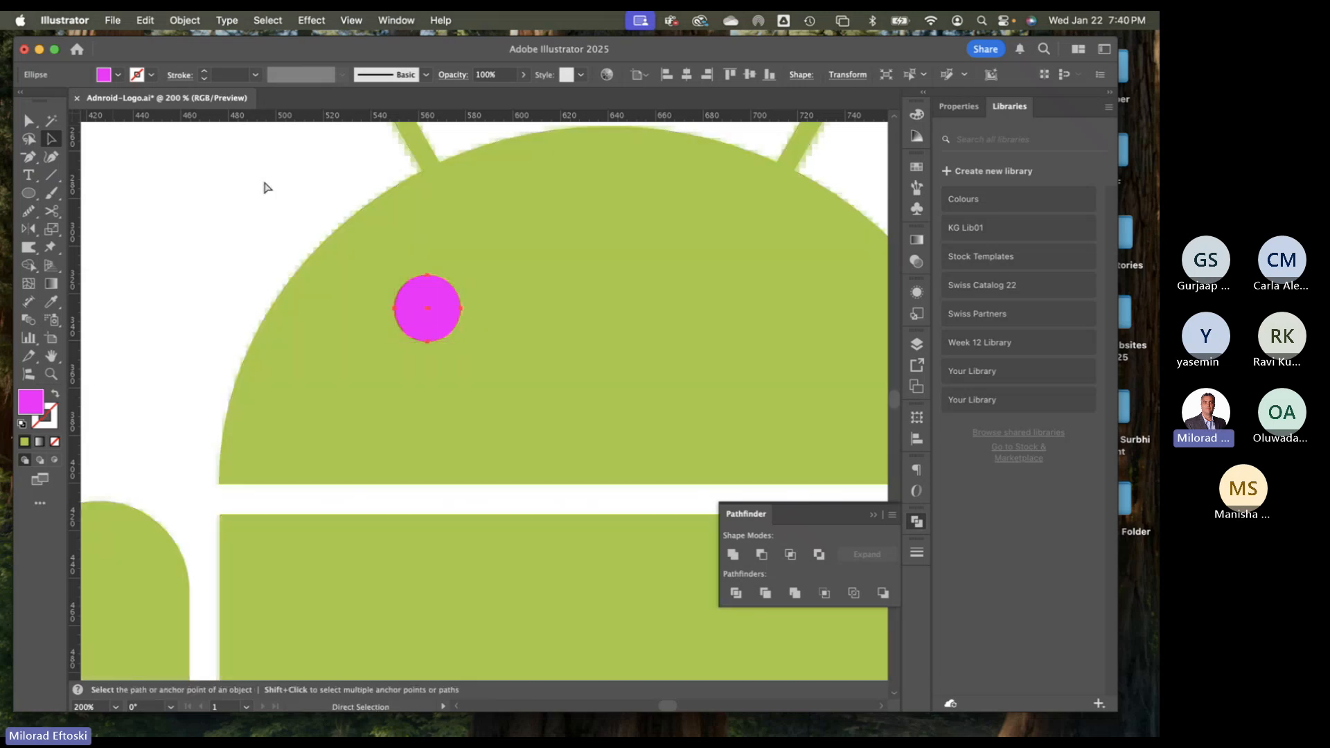
{"action": "key", "text": "super+y"}
{"action": "left_click", "coordinate": [351, 20]}
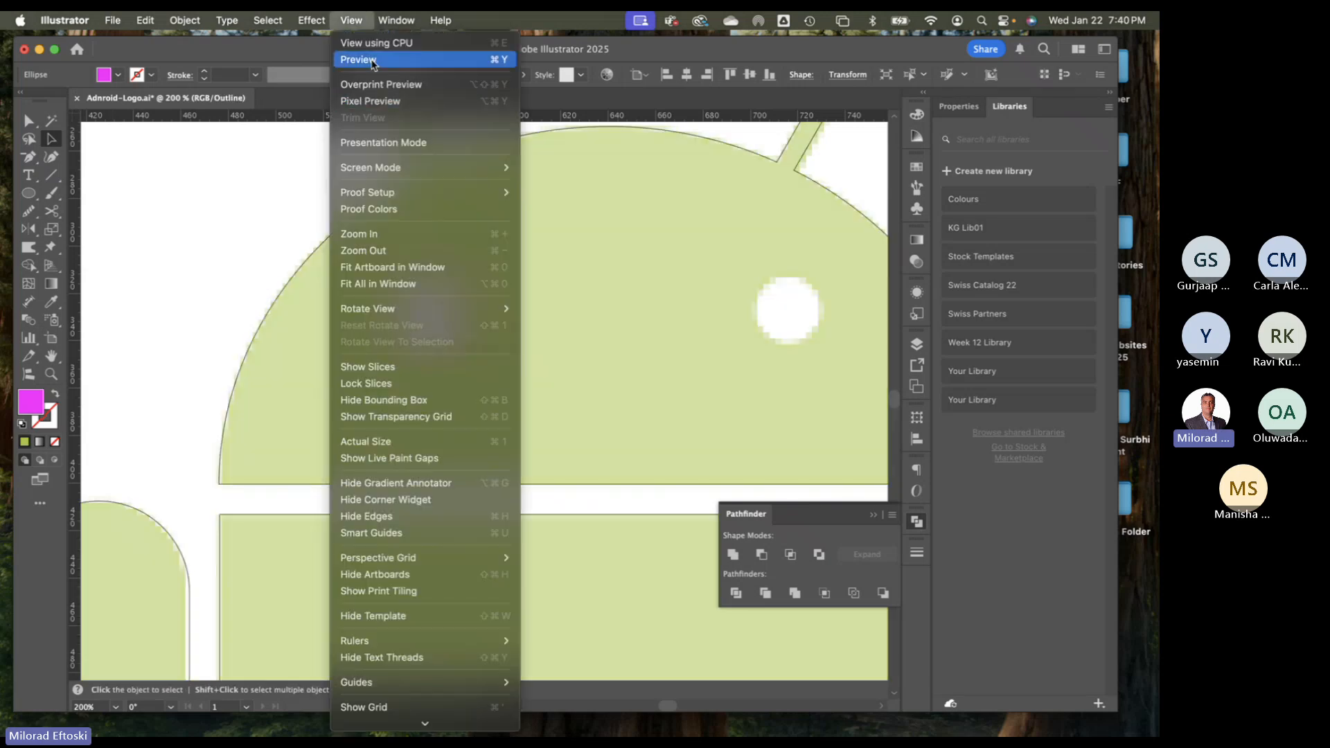
{"action": "left_click", "coordinate": [357, 57]}
{"action": "left_click", "coordinate": [351, 20]}
{"action": "left_click", "coordinate": [360, 60]}
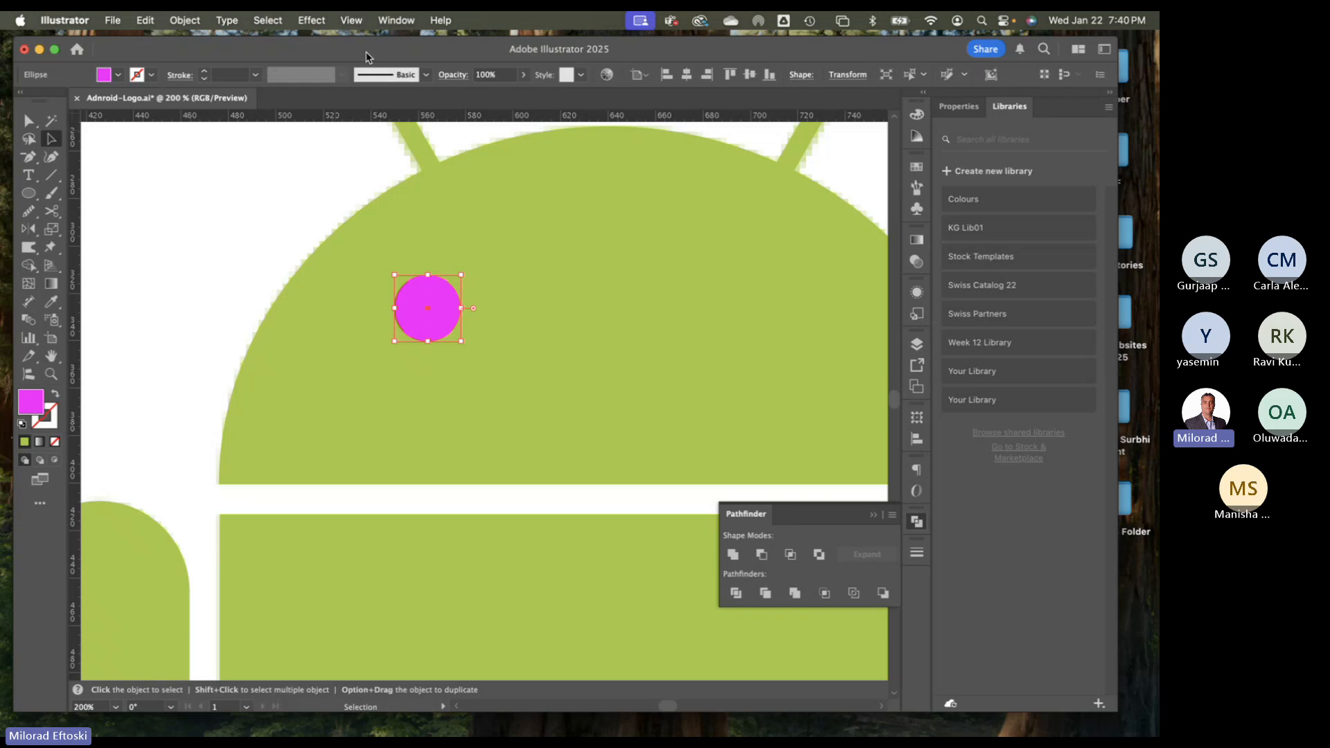
{"action": "left_click", "coordinate": [351, 20]}
{"action": "left_click", "coordinate": [361, 60]}
Duplicate the magenta eye circle and position the copy over the right reference eye
{"action": "key", "text": "super+1"}
{"action": "left_click_drag", "start_coordinate": [472, 277], "coordinate": [357, 211]}
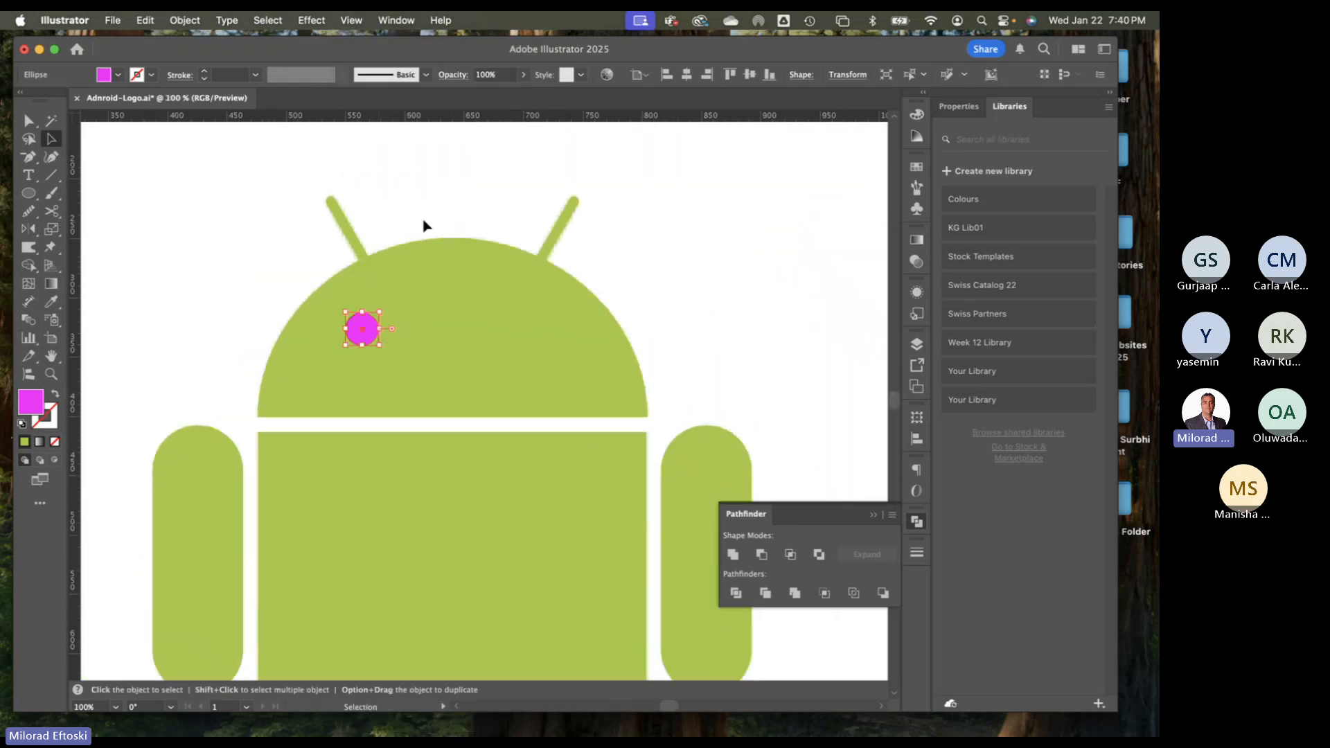
{"action": "left_click_drag", "start_coordinate": [360, 331], "coordinate": [524, 339]}
{"action": "key", "text": "super+y"}
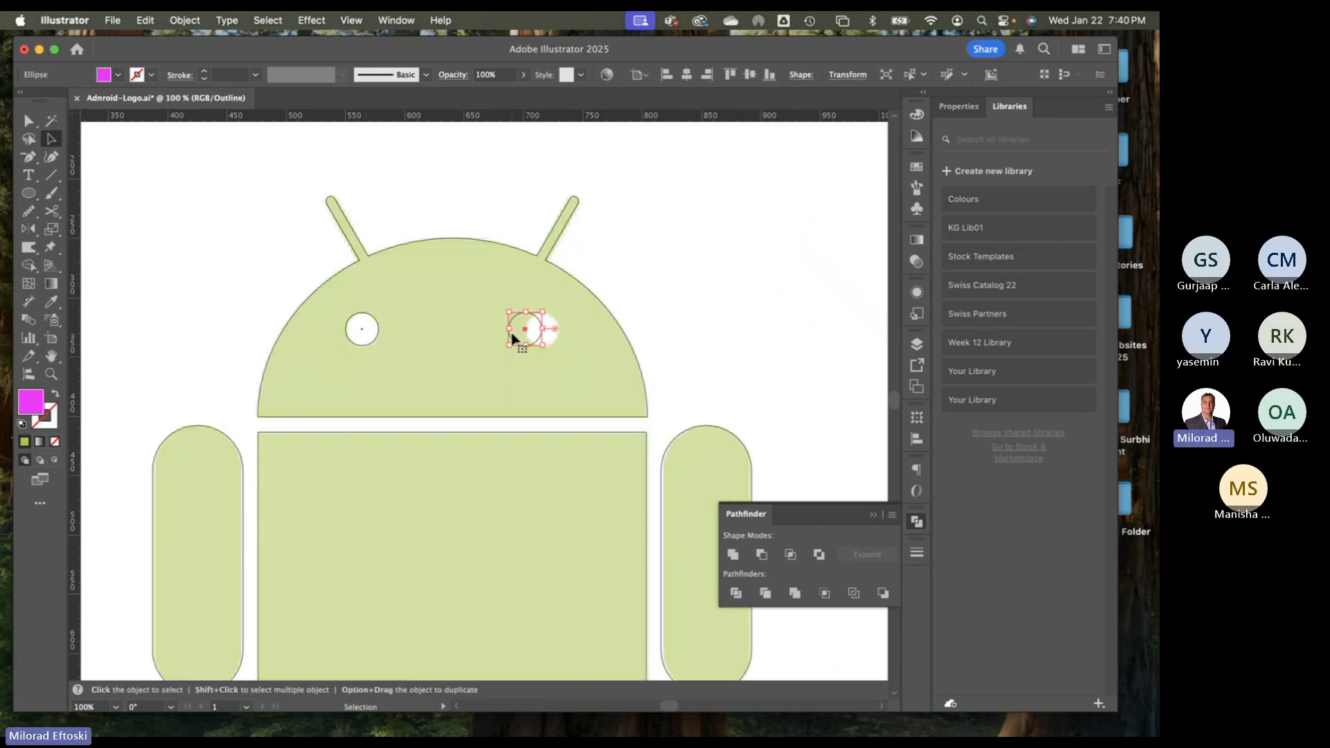
{"action": "scroll", "coordinate": [528, 332], "scroll_direction": "up", "scroll_amount": 3}
{"action": "left_click_drag", "start_coordinate": [515, 322], "coordinate": [626, 276]}
{"action": "key", "text": "super+minus"}
{"action": "key", "text": "super+minus"}
{"action": "key", "text": "super+minus"}
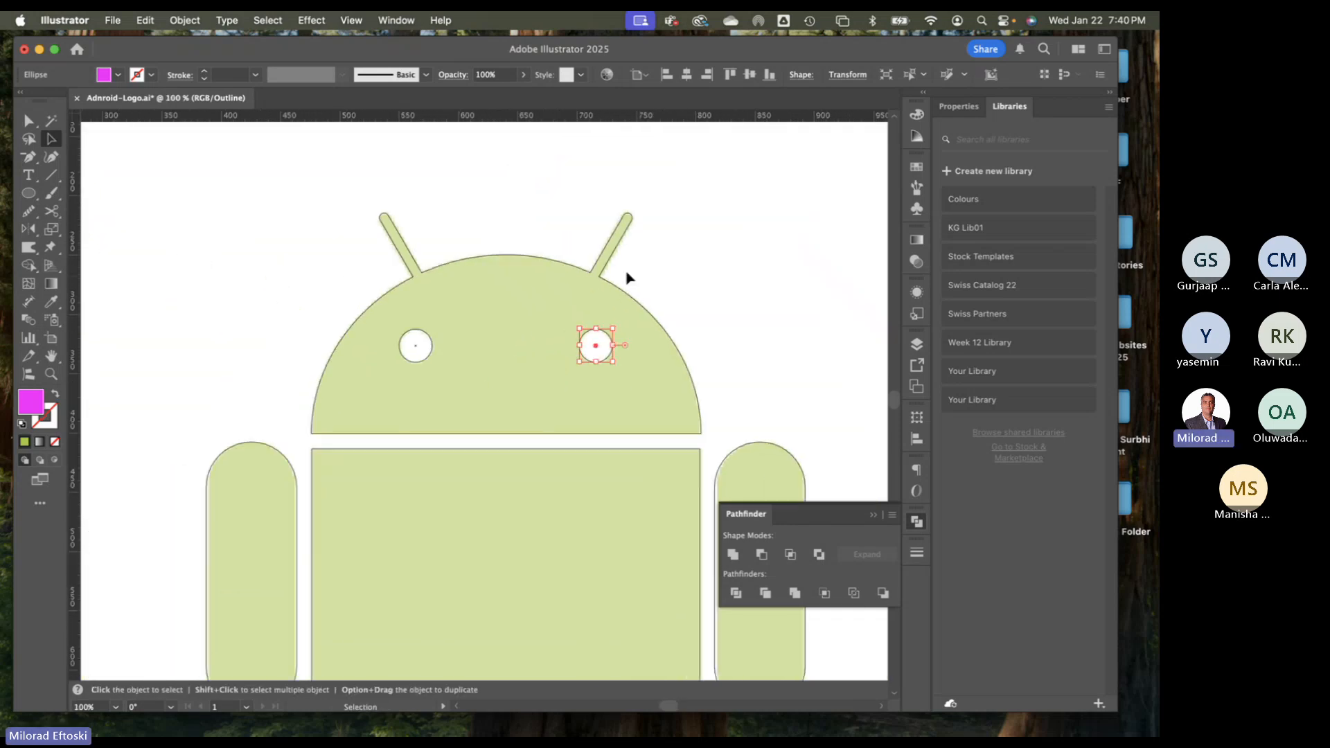
{"action": "left_click", "coordinate": [299, 312]}
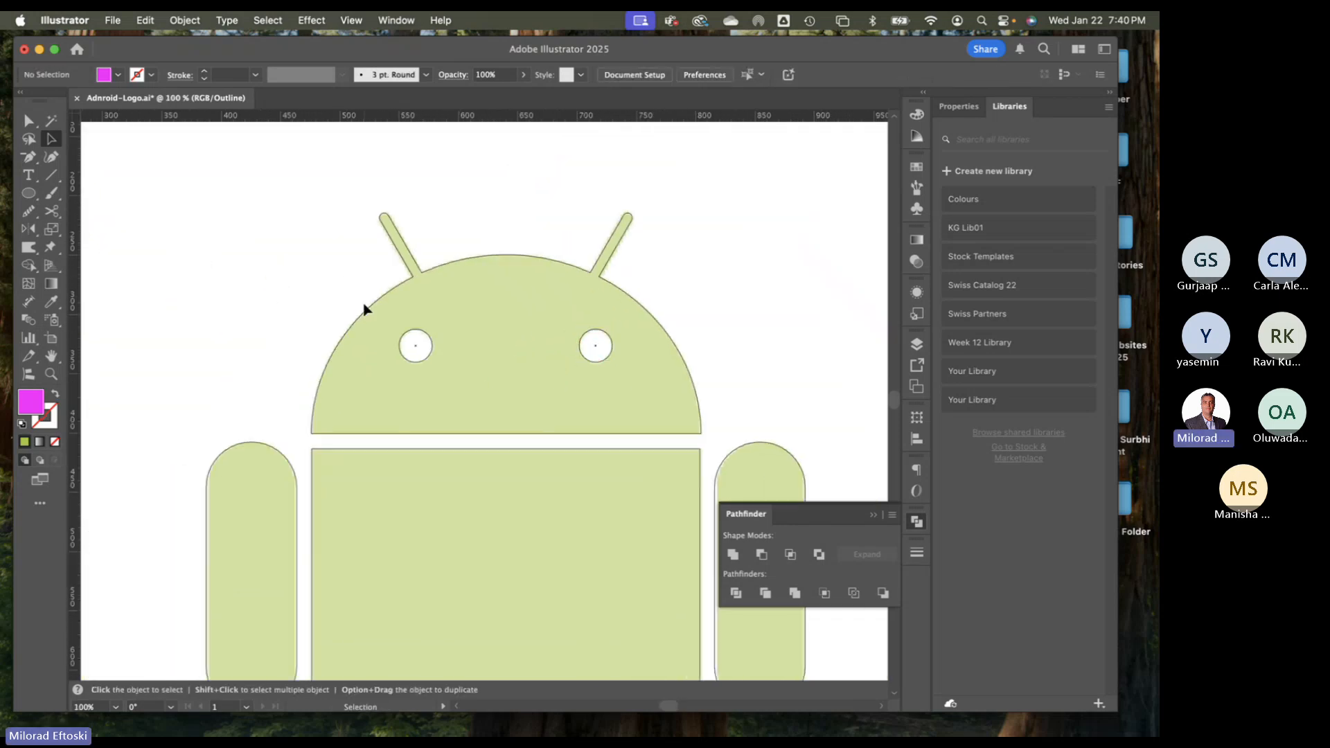
{"action": "key", "text": "super+y"}
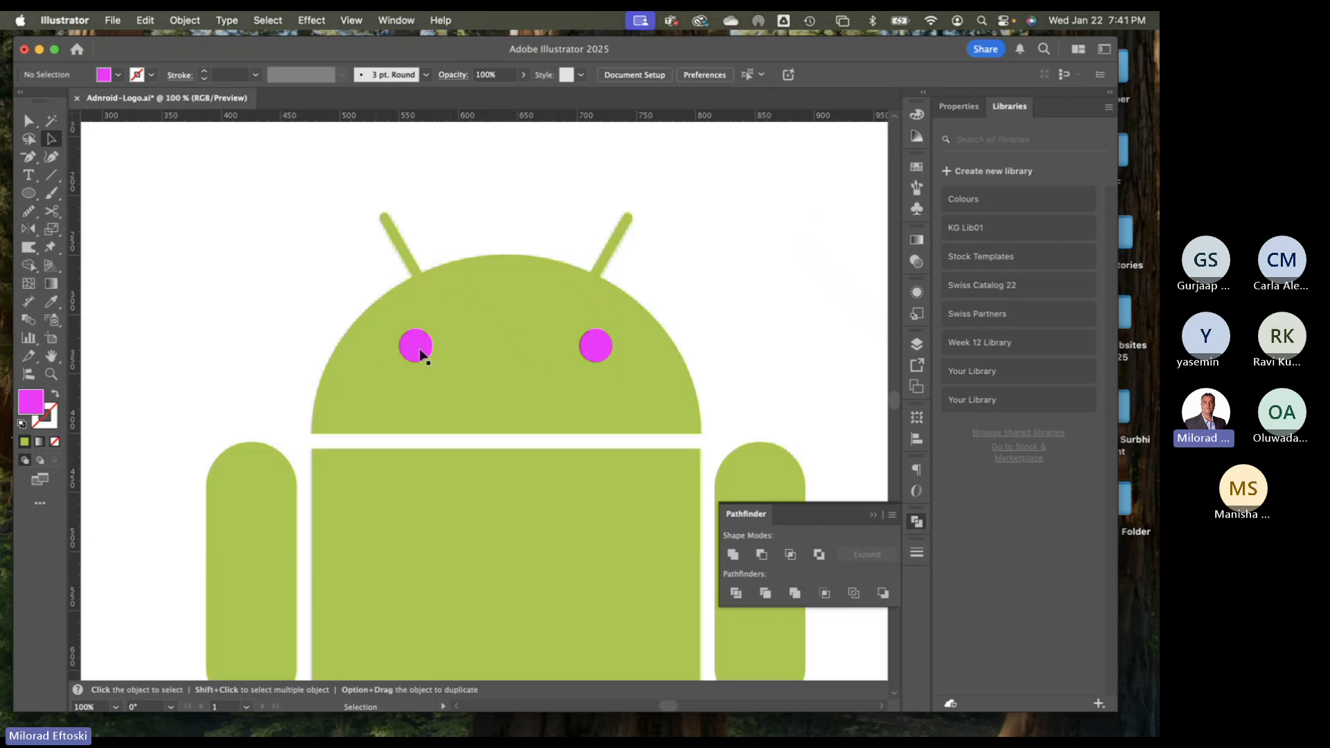
Move both eye circles and the head shape off the reference, and undo these moves
{"action": "left_click_drag", "start_coordinate": [311, 207], "coordinate": [666, 363]}
{"action": "left_click", "coordinate": [714, 353]}
{"action": "key", "text": "super+y"}
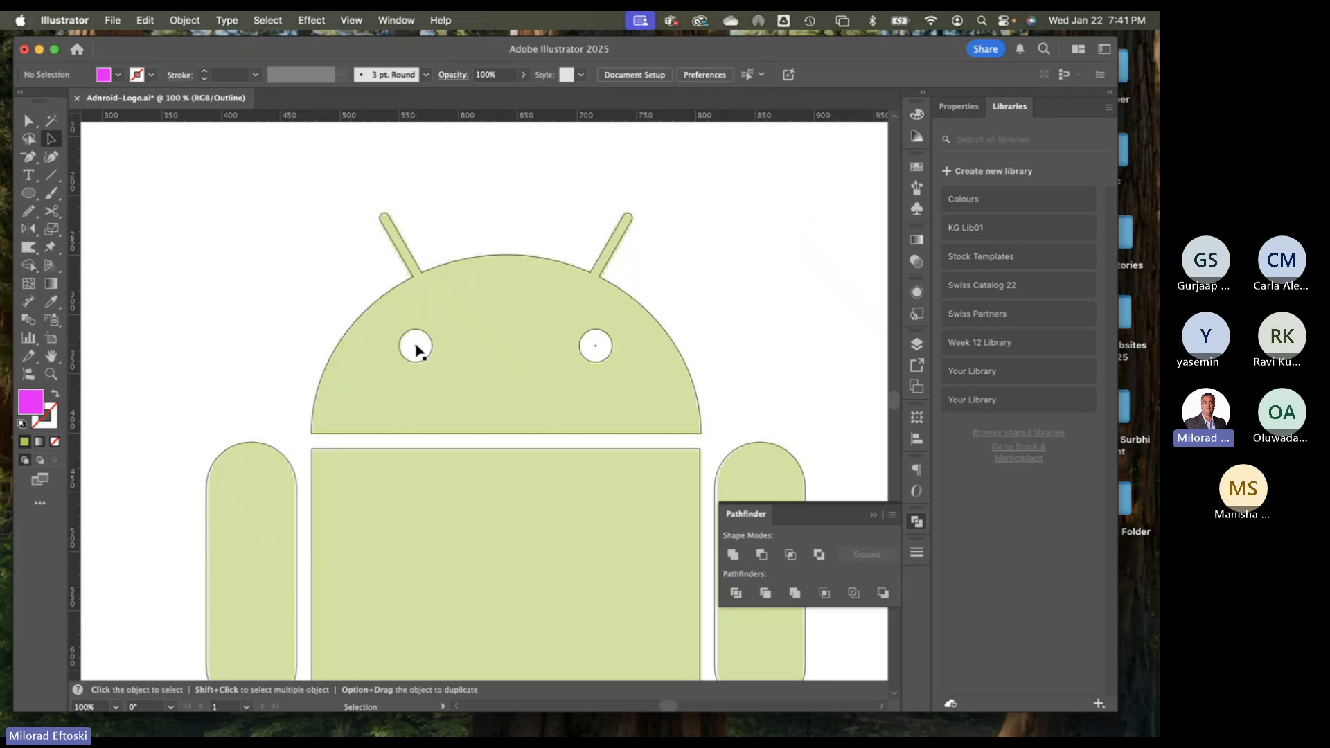
{"action": "left_click_drag", "start_coordinate": [418, 350], "coordinate": [440, 334]}
{"action": "left_click_drag", "start_coordinate": [595, 352], "coordinate": [576, 341]}
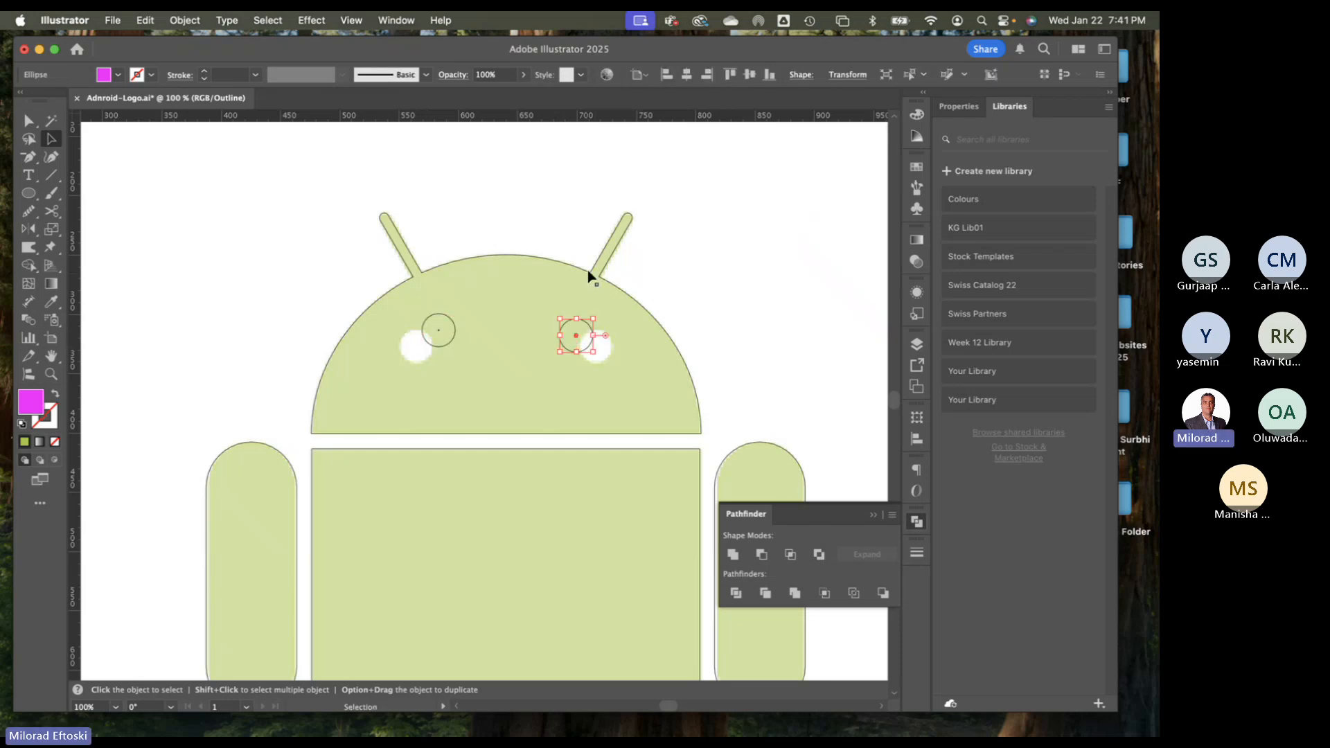
{"action": "left_click_drag", "start_coordinate": [588, 273], "coordinate": [603, 246]}
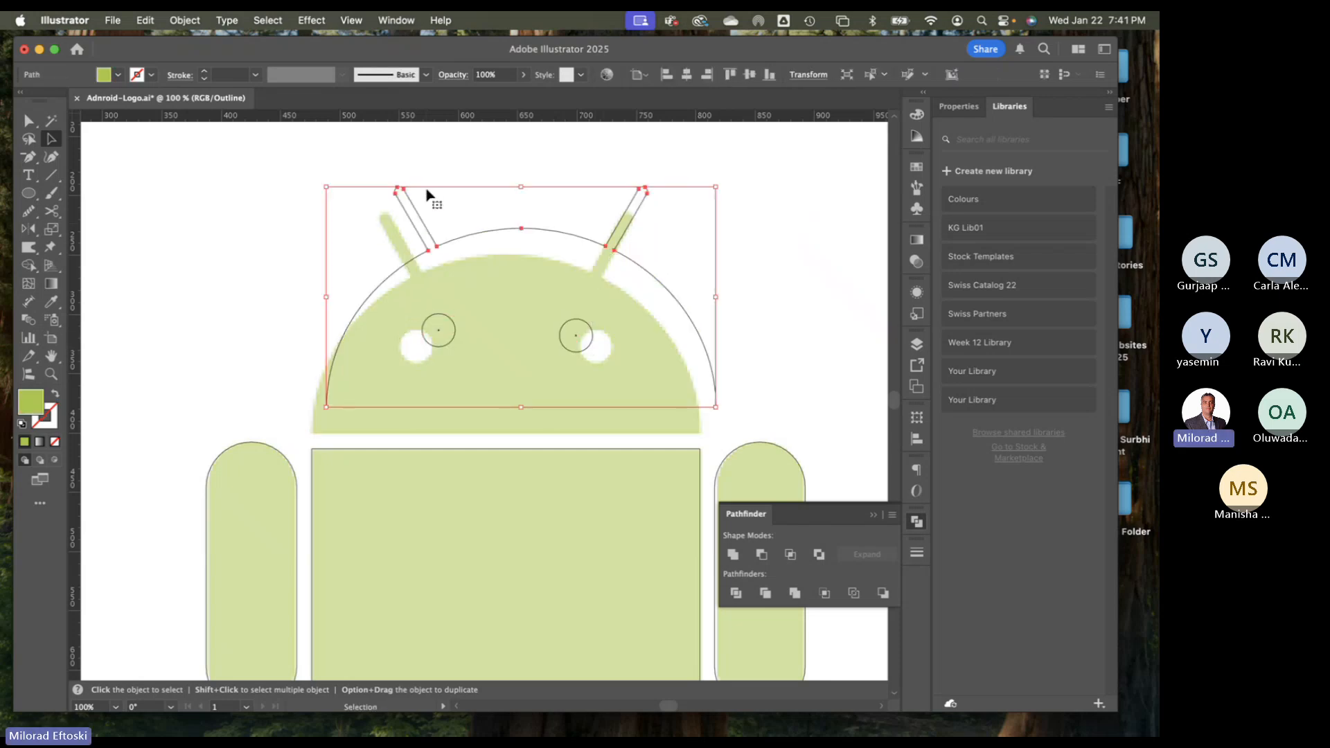
{"action": "key", "text": "super+z"}
{"action": "key", "text": "super+z"}
{"action": "key", "text": "super+z"}
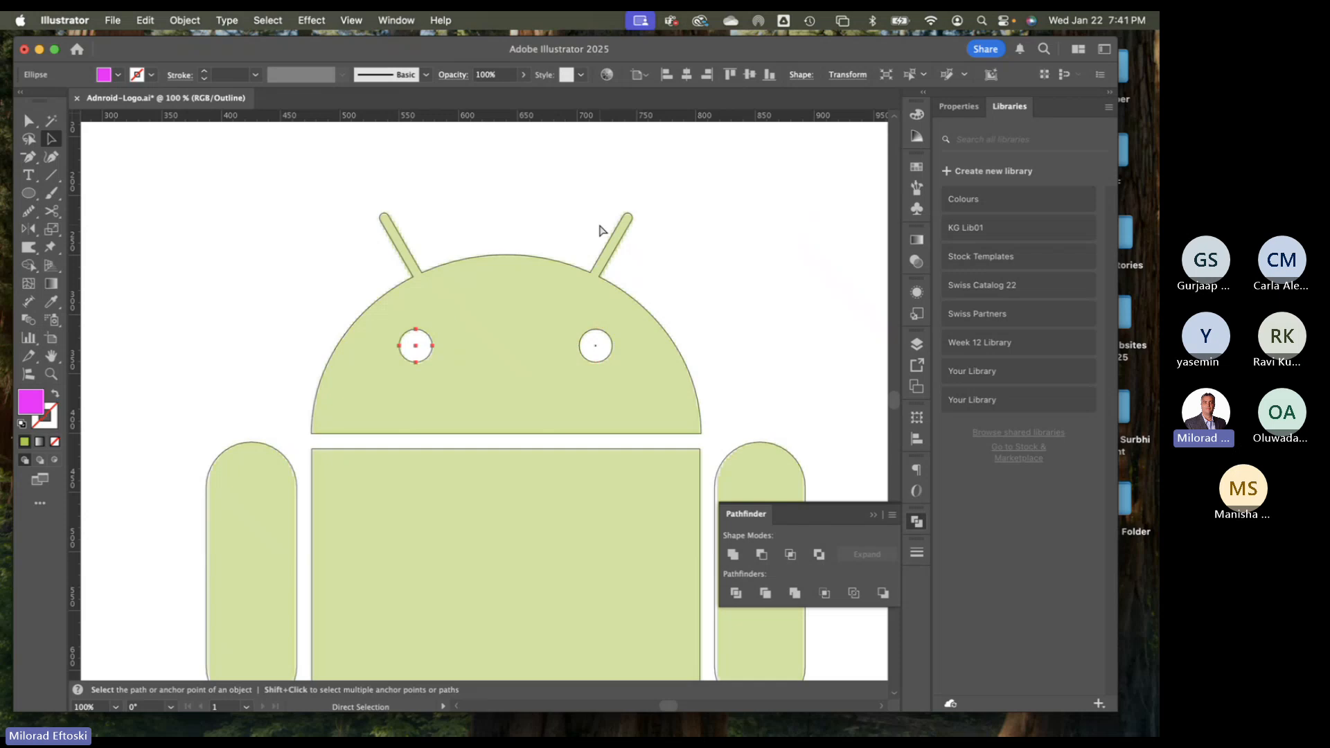
Select the head with both eye circles and subtract the circles from the head using Minus Front
{"action": "left_click", "coordinate": [615, 326]}
{"action": "left_click_drag", "start_coordinate": [336, 251], "coordinate": [665, 395]}
{"action": "key", "text": "super+y"}
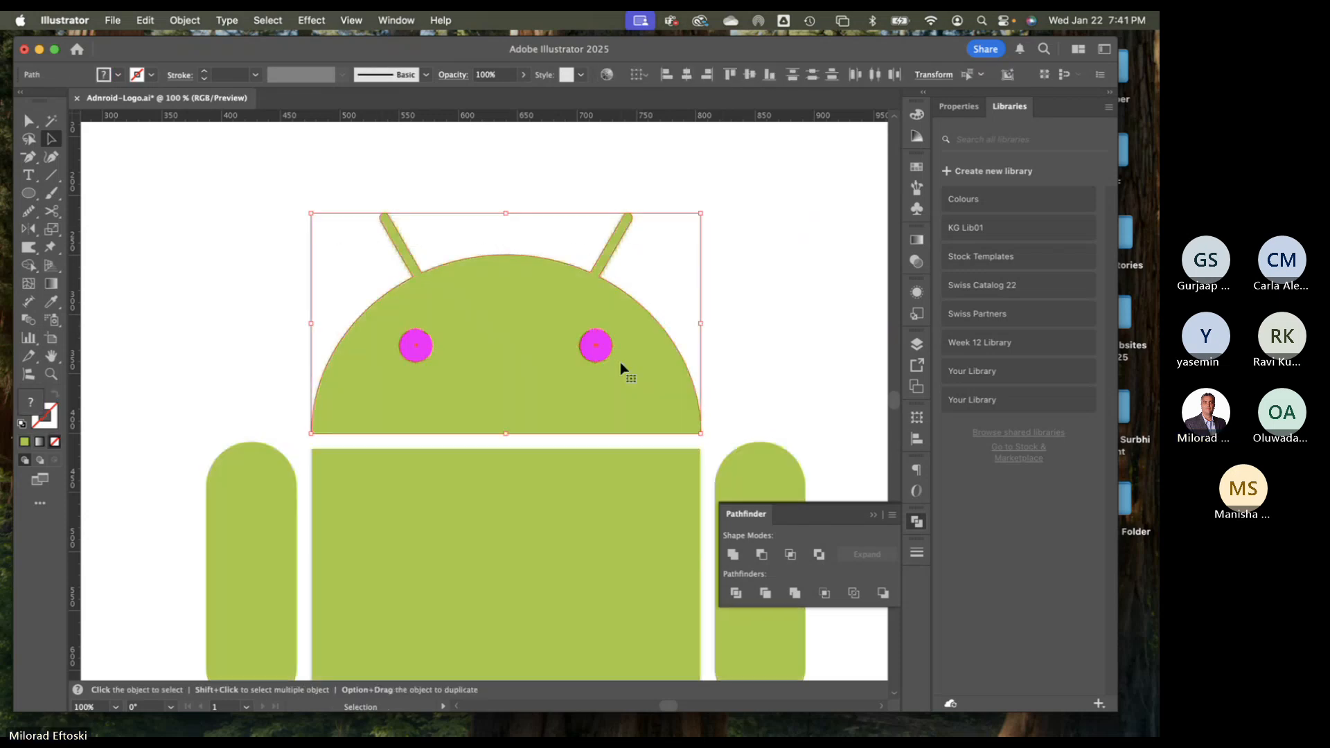
{"action": "left_click", "coordinate": [762, 557]}
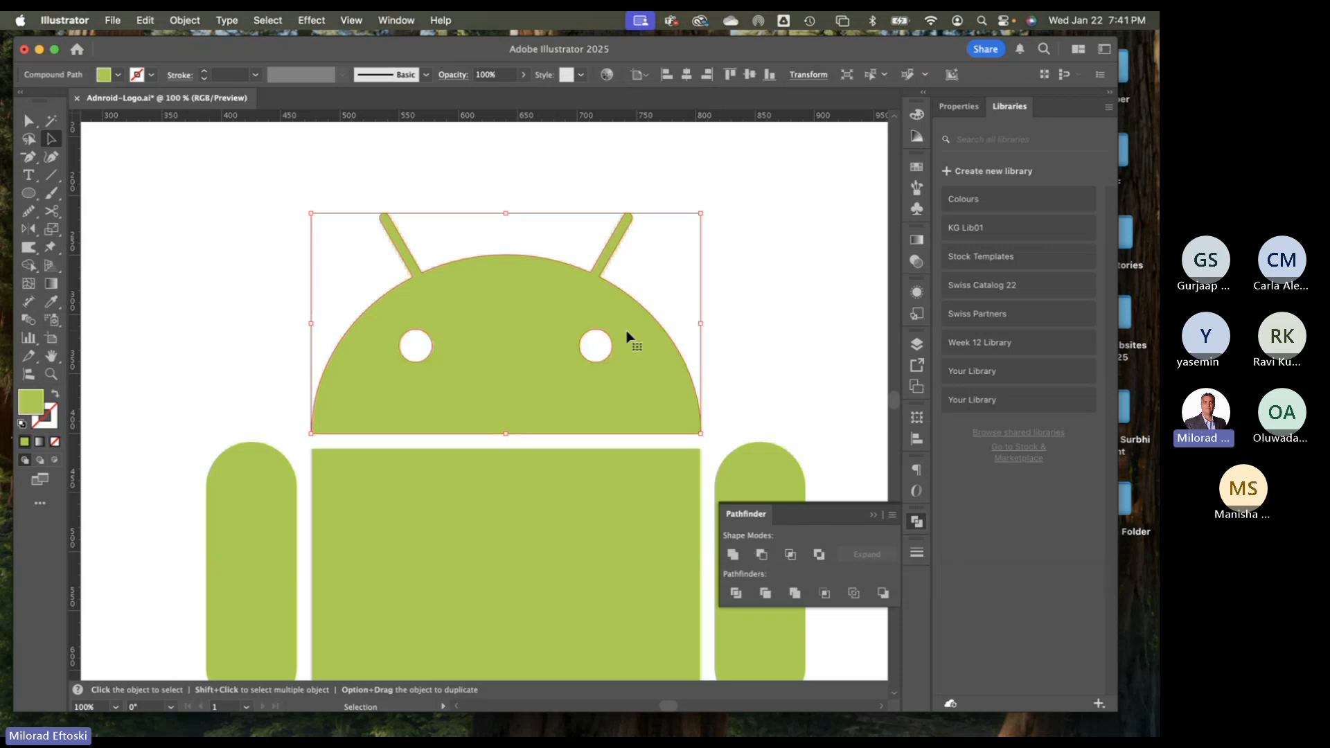
{"action": "key", "text": "super+minus"}
{"action": "key", "text": "super+minus"}
{"action": "left_click", "coordinate": [658, 335]}
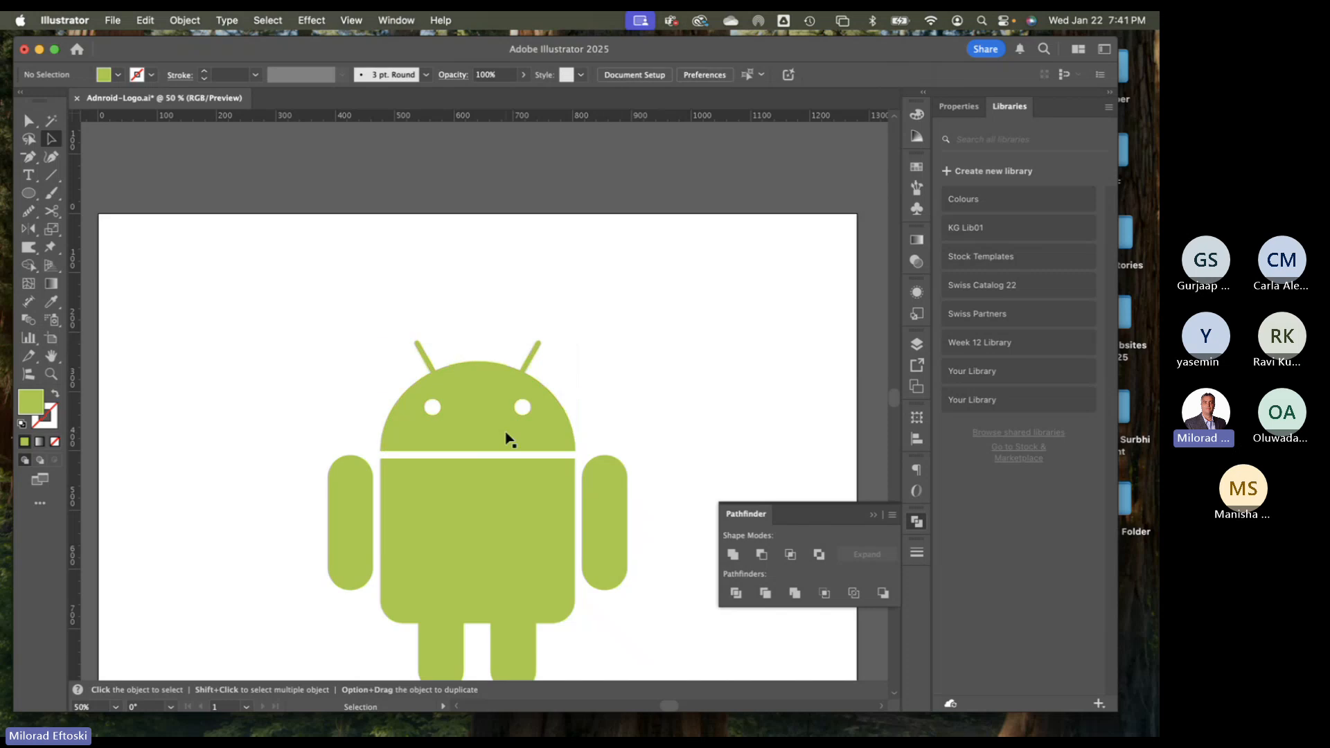
Move the head above the reference to check the cut-out eye holes, and undo the move
{"action": "left_click_drag", "start_coordinate": [505, 424], "coordinate": [519, 243]}
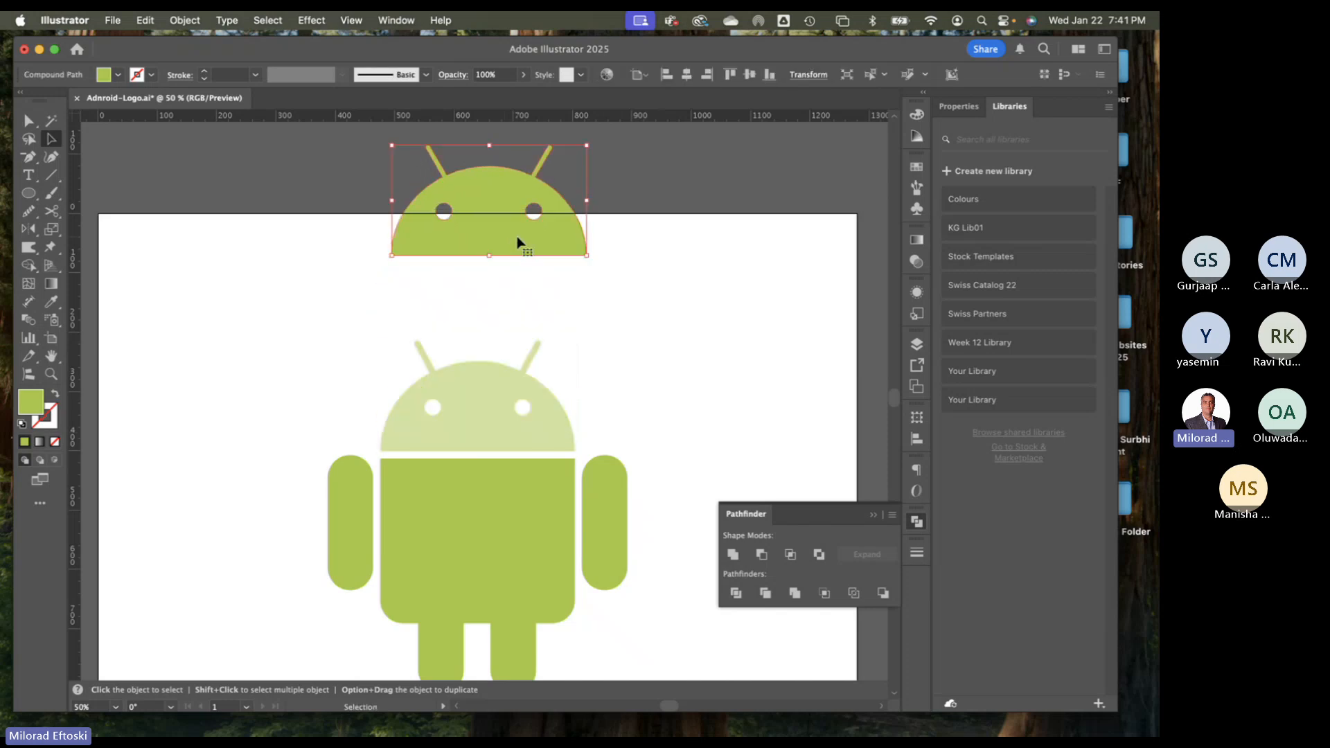
{"action": "left_click", "coordinate": [600, 309]}
{"action": "key", "text": "super+z"}
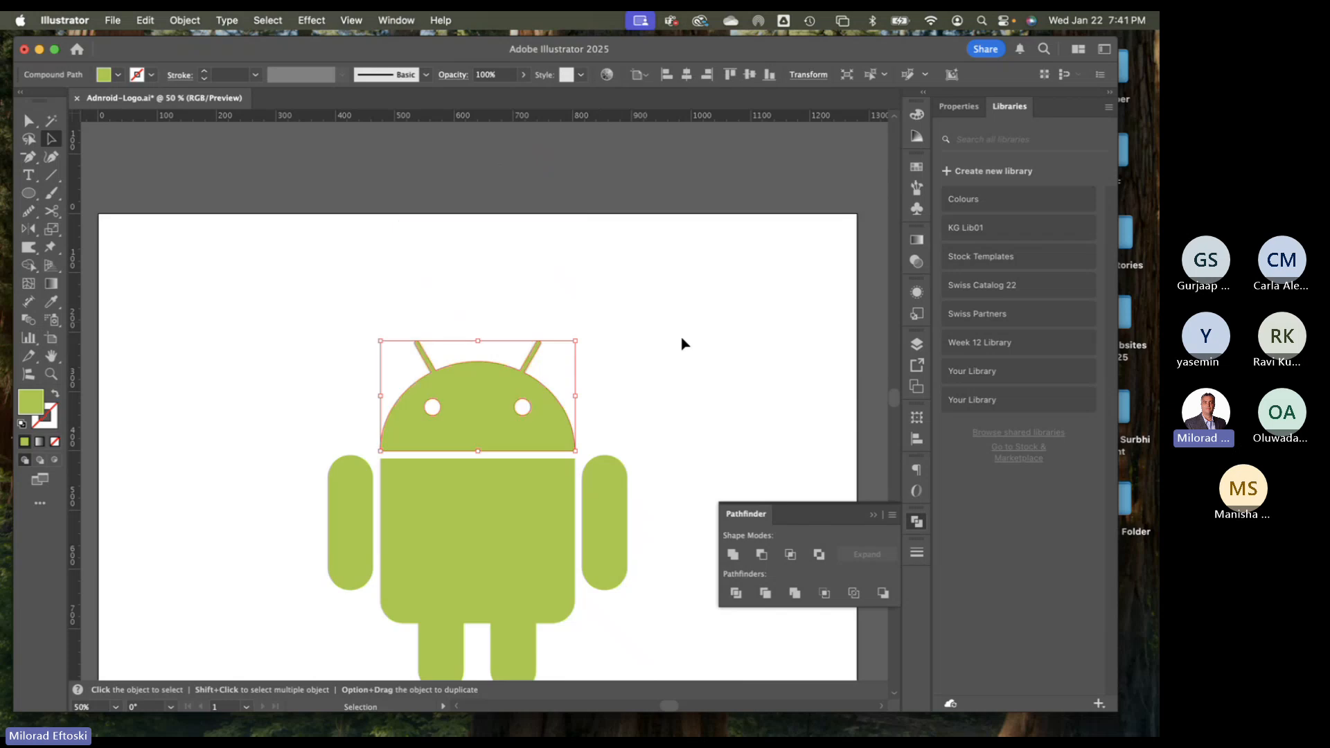
{"action": "left_click", "coordinate": [693, 349]}
Select all vector parts of the robot and group them
{"action": "key", "text": "super+minus"}
{"action": "scroll", "coordinate": [659, 291], "scroll_direction": "down", "scroll_amount": 3}
{"action": "scroll", "coordinate": [659, 291], "scroll_direction": "right", "scroll_amount": 2}
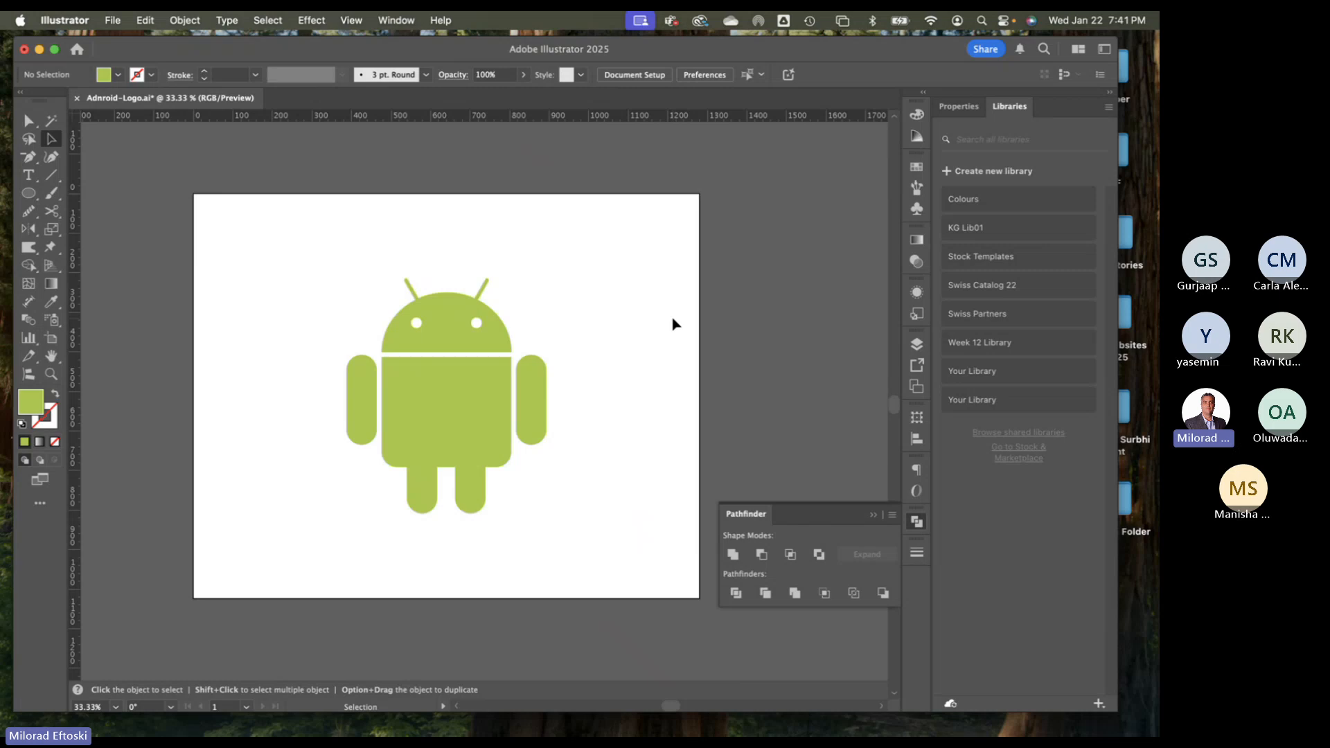
{"action": "left_click_drag", "start_coordinate": [331, 264], "coordinate": [631, 564]}
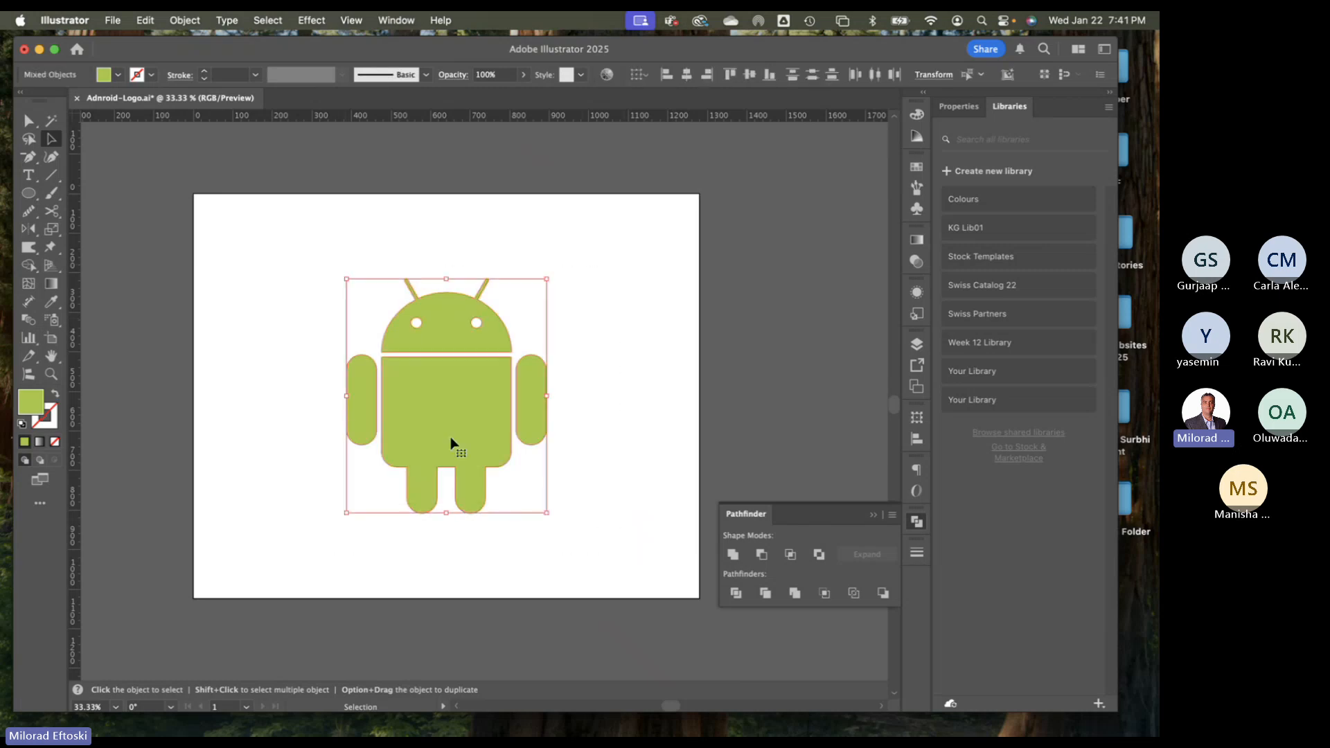
{"action": "right_click", "coordinate": [437, 415]}
{"action": "left_click", "coordinate": [520, 540]}
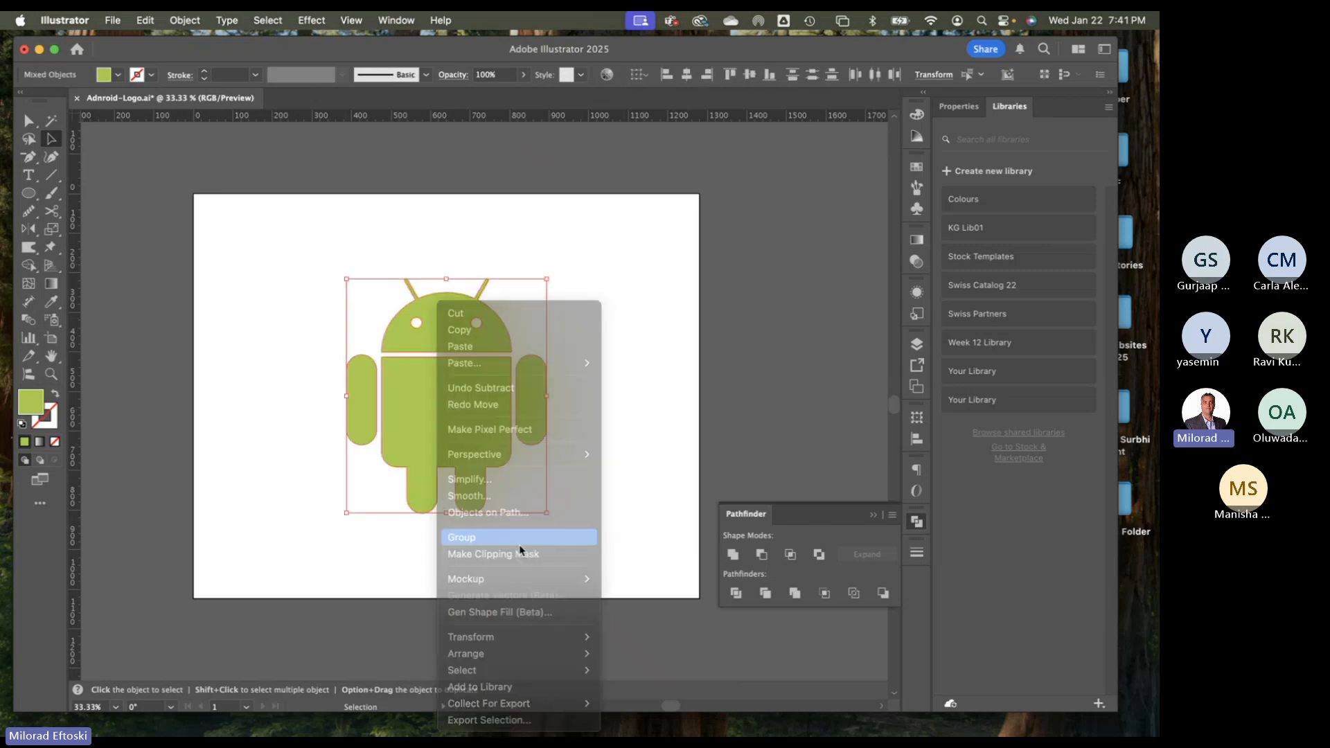
{"action": "left_click", "coordinate": [520, 502]}
Shift the grouped robot off the reference and compare its vector edges with the pixelated image
{"action": "mouse_move", "coordinate": [460, 446]}
{"action": "left_mouse_down"}
{"action": "mouse_move", "coordinate": [416, 419]}
{"action": "mouse_move", "coordinate": [386, 436]}
{"action": "mouse_move", "coordinate": [376, 424]}
{"action": "mouse_move", "coordinate": [430, 413]}
{"action": "mouse_move", "coordinate": [456, 441]}
{"action": "mouse_move", "coordinate": [409, 375]}
{"action": "mouse_move", "coordinate": [374, 409]}
{"action": "mouse_move", "coordinate": [592, 432]}
{"action": "mouse_move", "coordinate": [532, 430]}
{"action": "mouse_move", "coordinate": [532, 412]}
{"action": "mouse_move", "coordinate": [511, 437]}
{"action": "mouse_move", "coordinate": [477, 426]}
{"action": "left_mouse_up"}
{"action": "scroll", "coordinate": [374, 365], "scroll_direction": "up", "scroll_amount": 1}
{"action": "scroll", "coordinate": [362, 359], "scroll_direction": "up", "scroll_amount": 3}
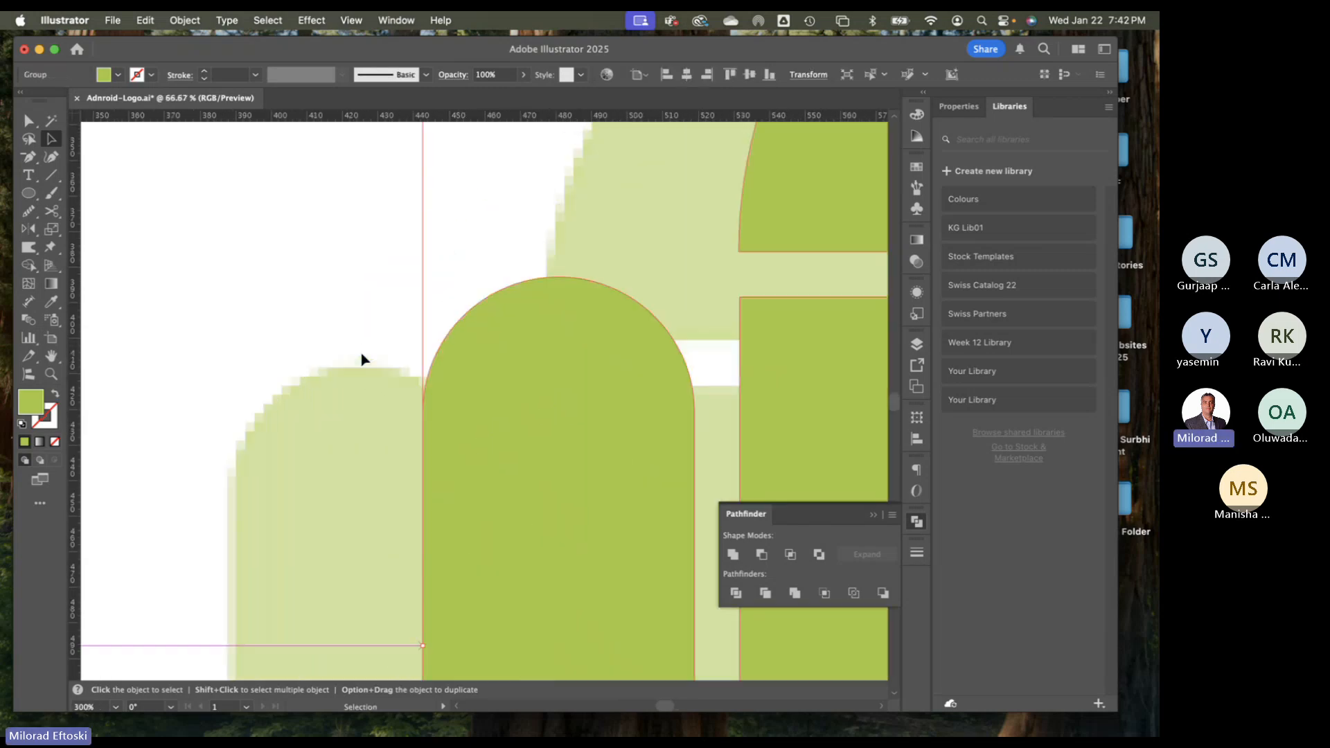
{"action": "scroll", "coordinate": [452, 373], "scroll_direction": "down", "scroll_amount": 6}
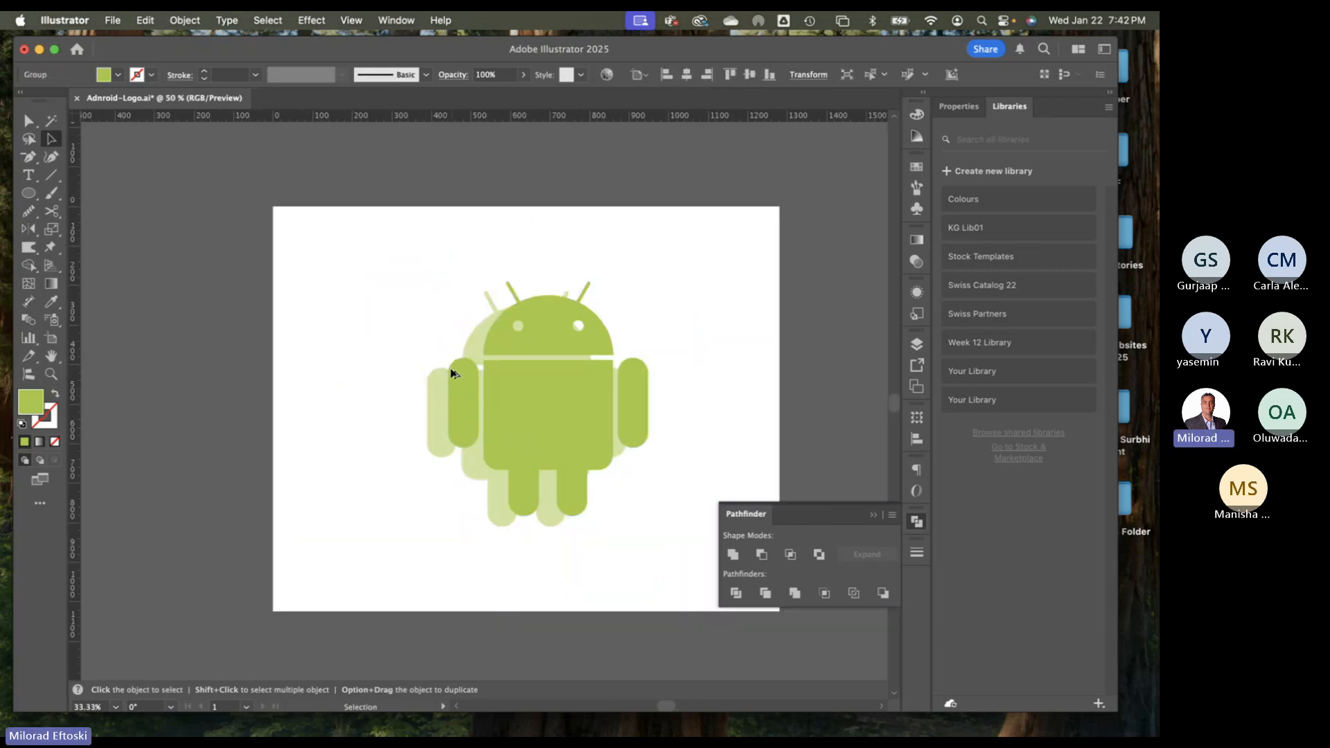
Enlarge the grouped robot proportionally, examine its edges around the head and eye hole, and undo the enlargement
{"action": "left_click_drag", "start_coordinate": [466, 313], "coordinate": [395, 178]}
{"action": "left_click", "coordinate": [395, 177]}
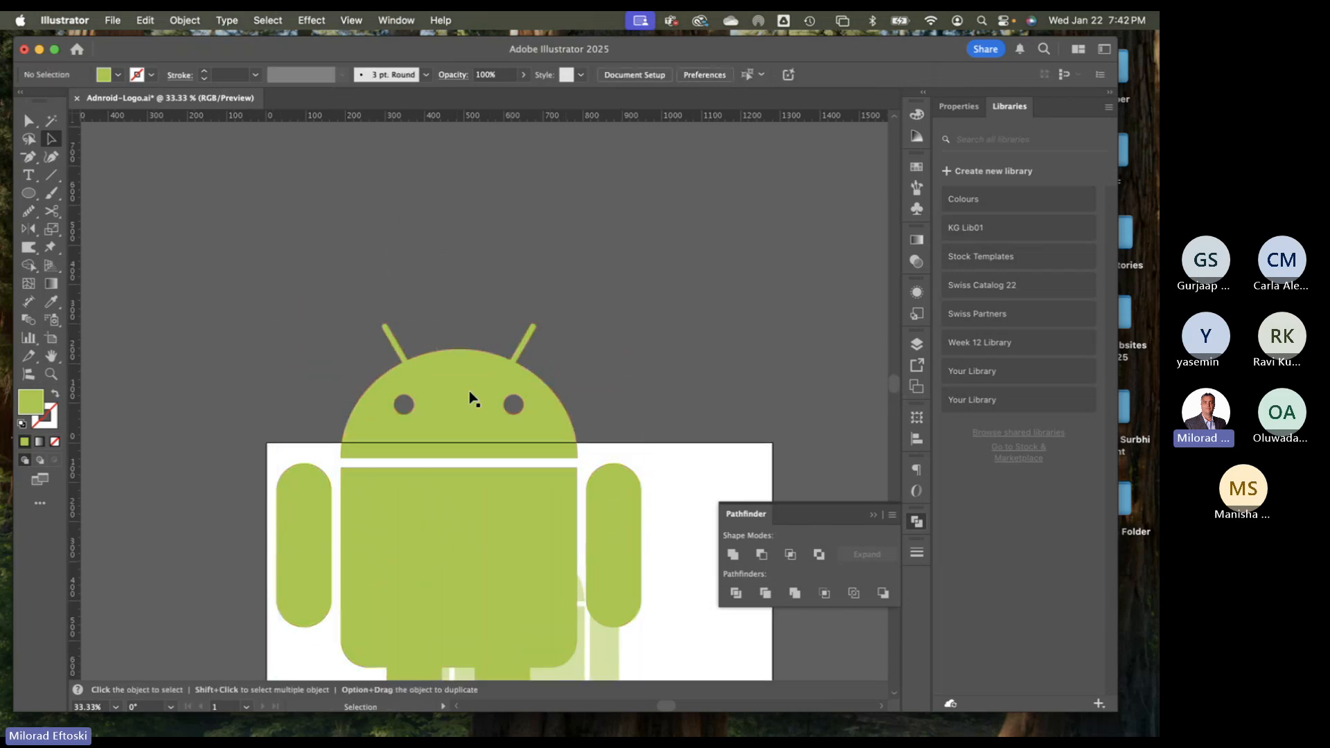
{"action": "scroll", "coordinate": [457, 367], "scroll_direction": "up", "scroll_amount": 5}
{"action": "key", "text": "space"}
{"action": "left_click_drag", "start_coordinate": [267, 376], "coordinate": [365, 333]}
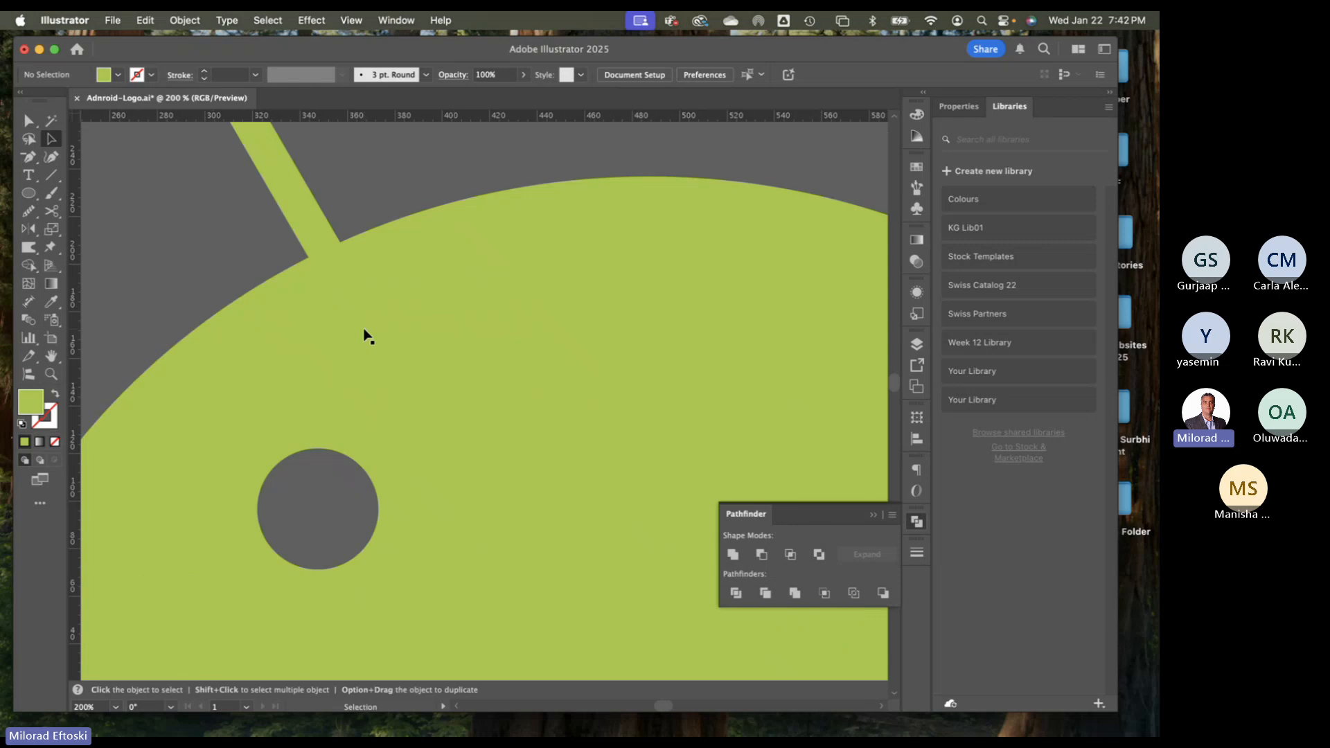
{"action": "scroll", "coordinate": [316, 451], "scroll_direction": "up", "scroll_amount": 1}
{"action": "scroll", "coordinate": [313, 450], "scroll_direction": "down", "scroll_amount": 7}
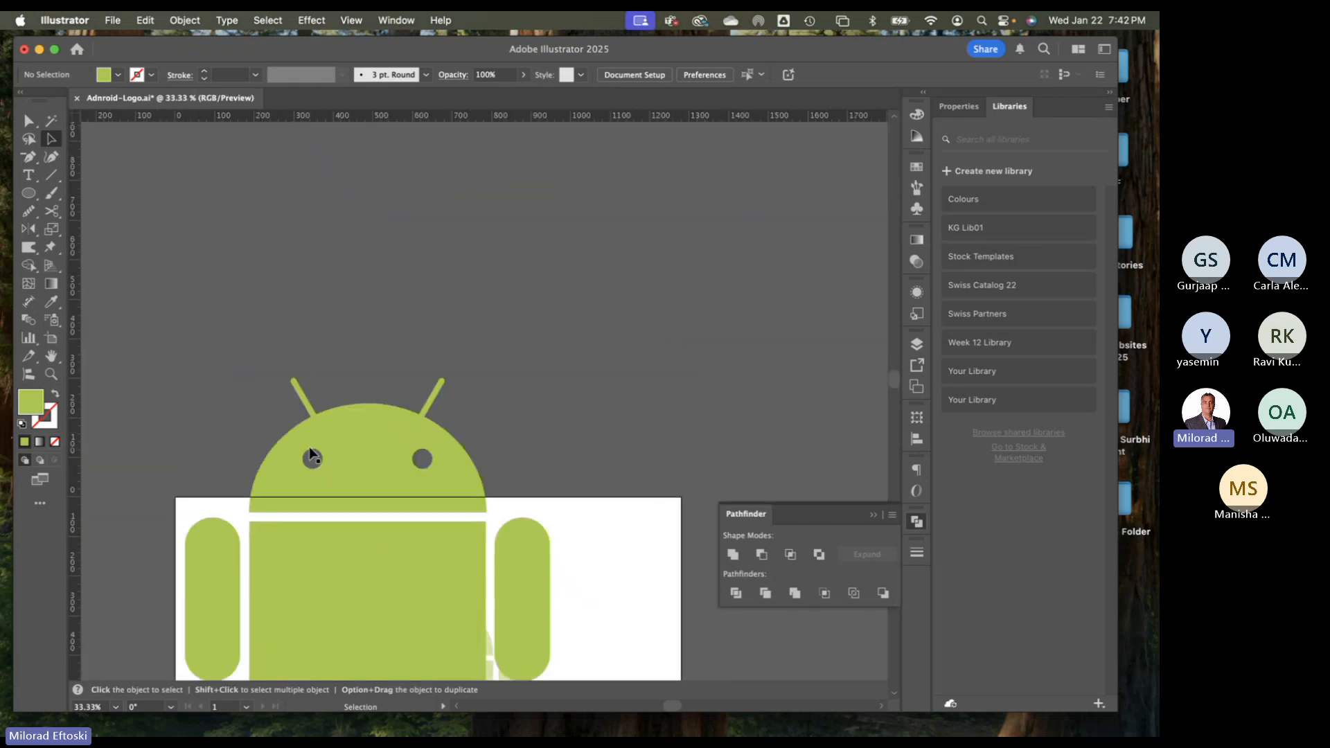
{"action": "key", "text": "space"}
{"action": "left_click_drag", "start_coordinate": [505, 530], "coordinate": [516, 328]}
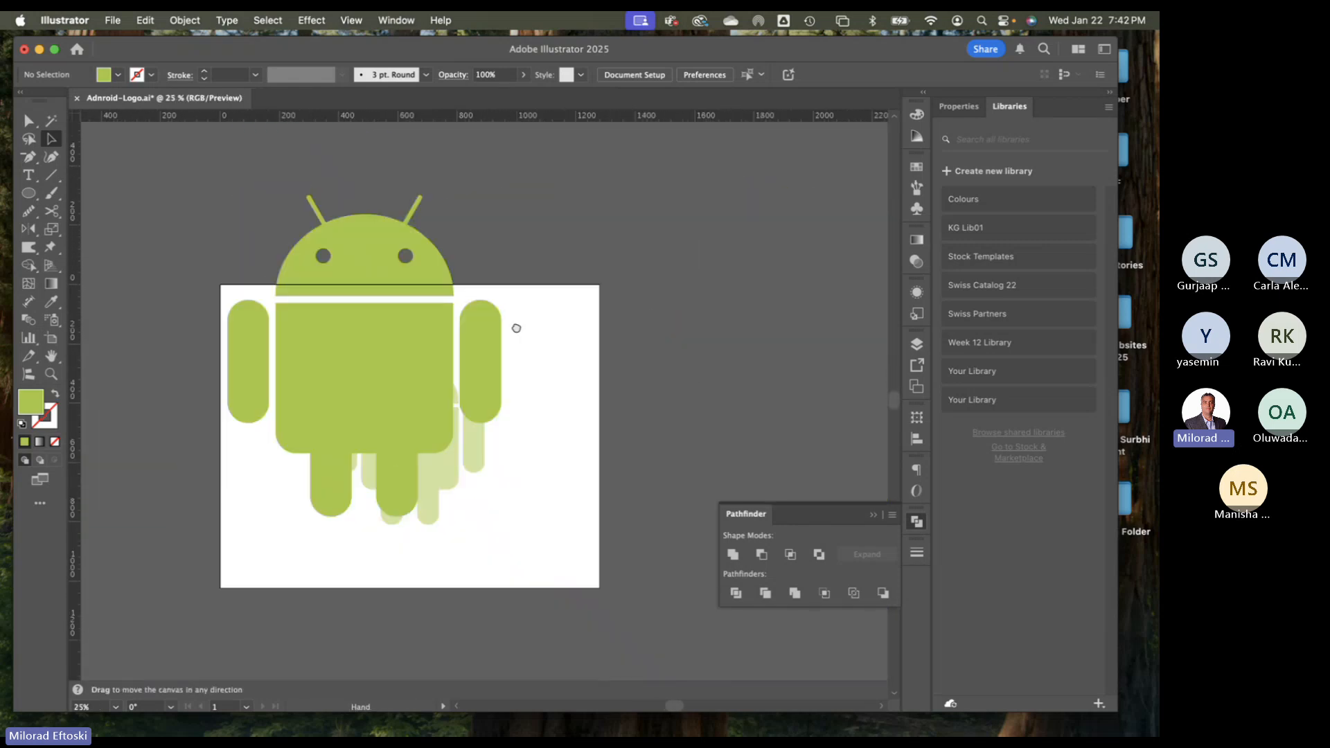
{"action": "key", "text": "super+z"}
{"action": "key", "text": "shift+super+z"}
{"action": "left_click", "coordinate": [591, 377]}
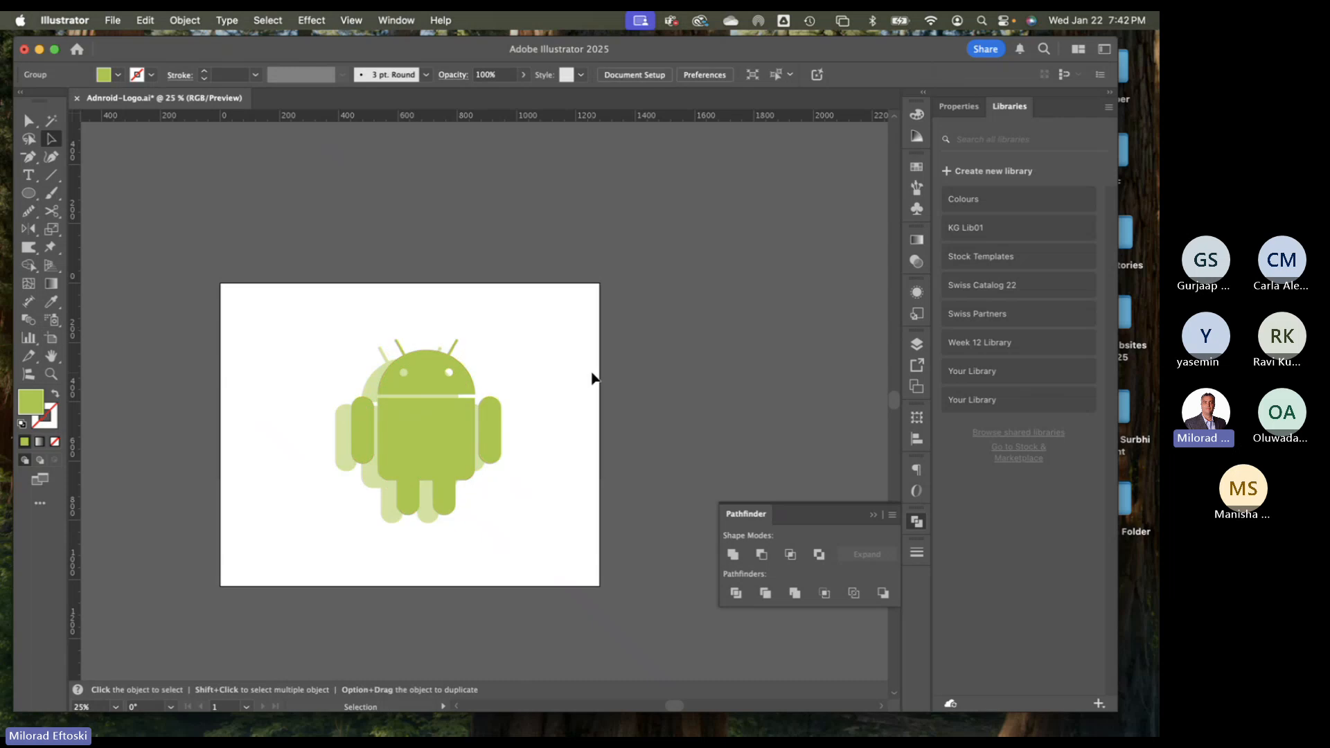
Move the grouped robot back over the reference image and fine-tune its alignment
{"action": "mouse_move", "coordinate": [420, 437]}
{"action": "left_mouse_down"}
{"action": "mouse_move", "coordinate": [404, 505]}
{"action": "mouse_move", "coordinate": [406, 444]}
{"action": "left_mouse_up"}
{"action": "scroll", "coordinate": [384, 439], "scroll_direction": "up", "scroll_amount": 2}
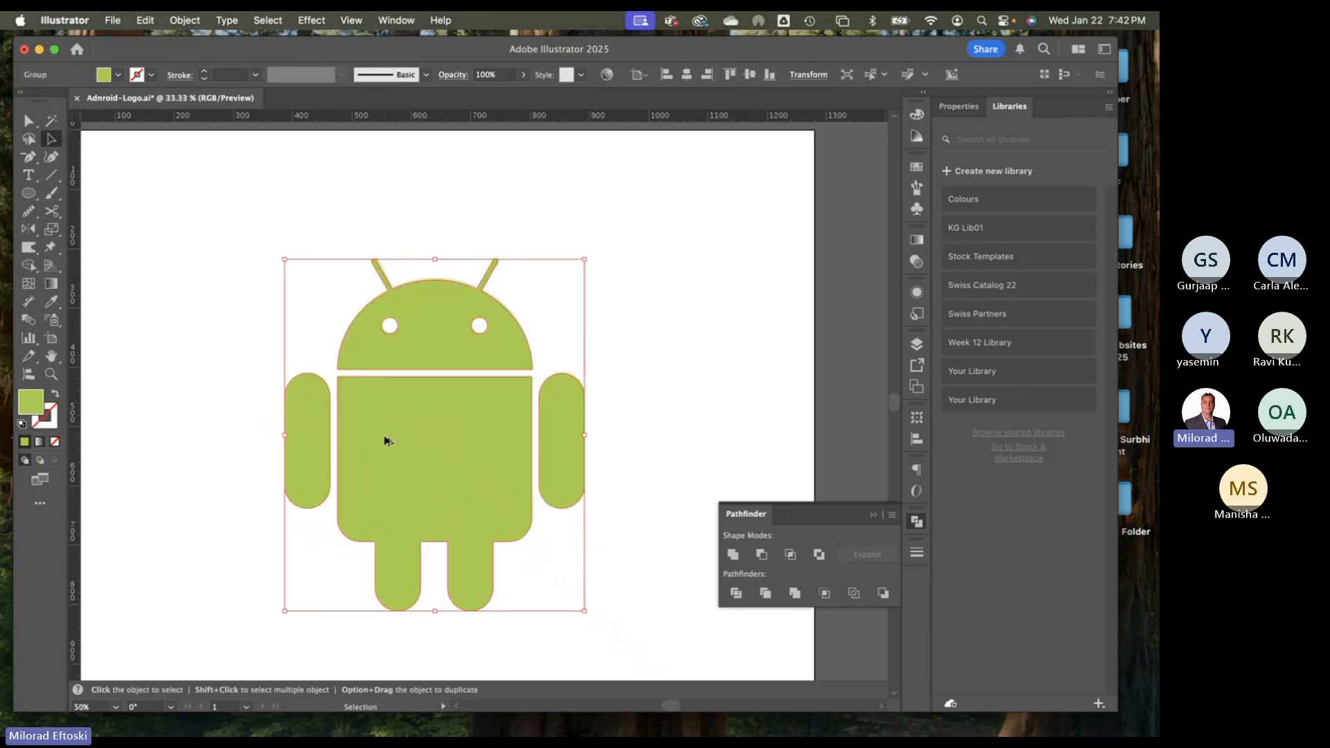
{"action": "left_click", "coordinate": [635, 438]}
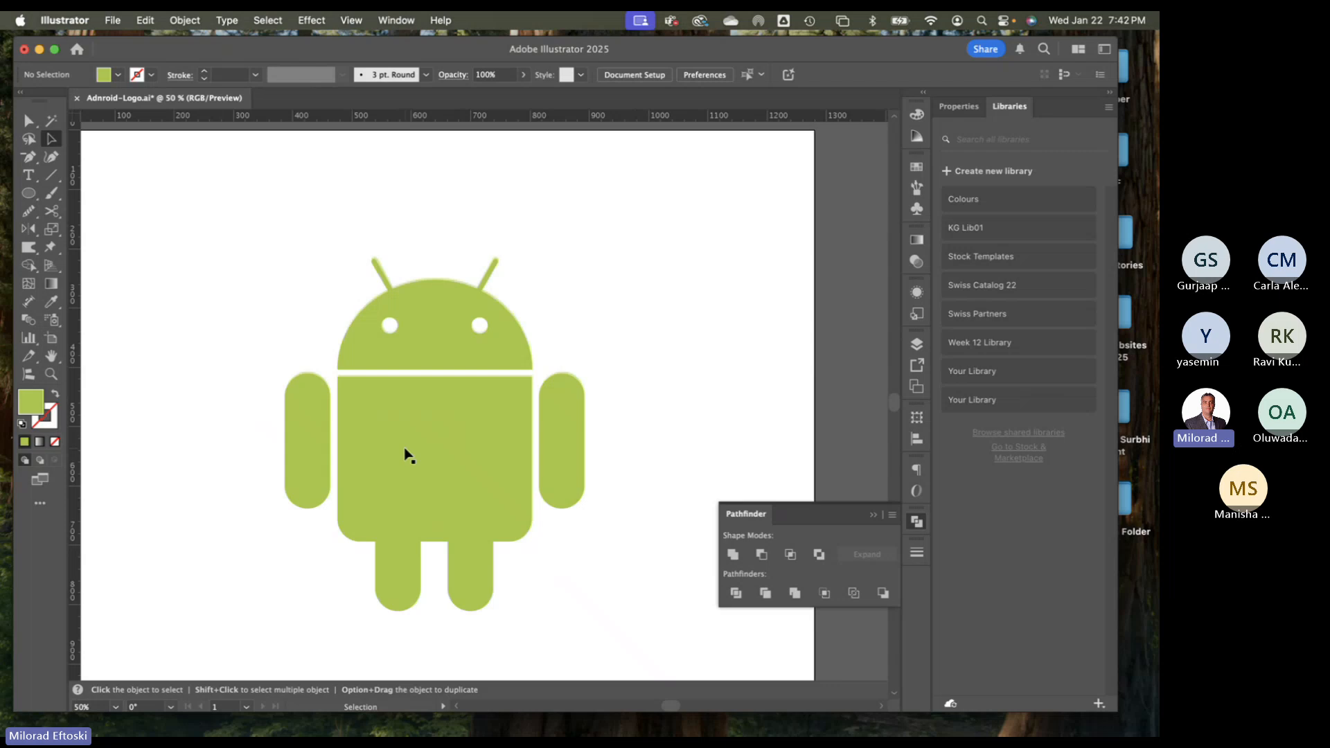
{"action": "left_click_drag", "start_coordinate": [409, 455], "coordinate": [408, 451]}
{"action": "left_click", "coordinate": [618, 438]}
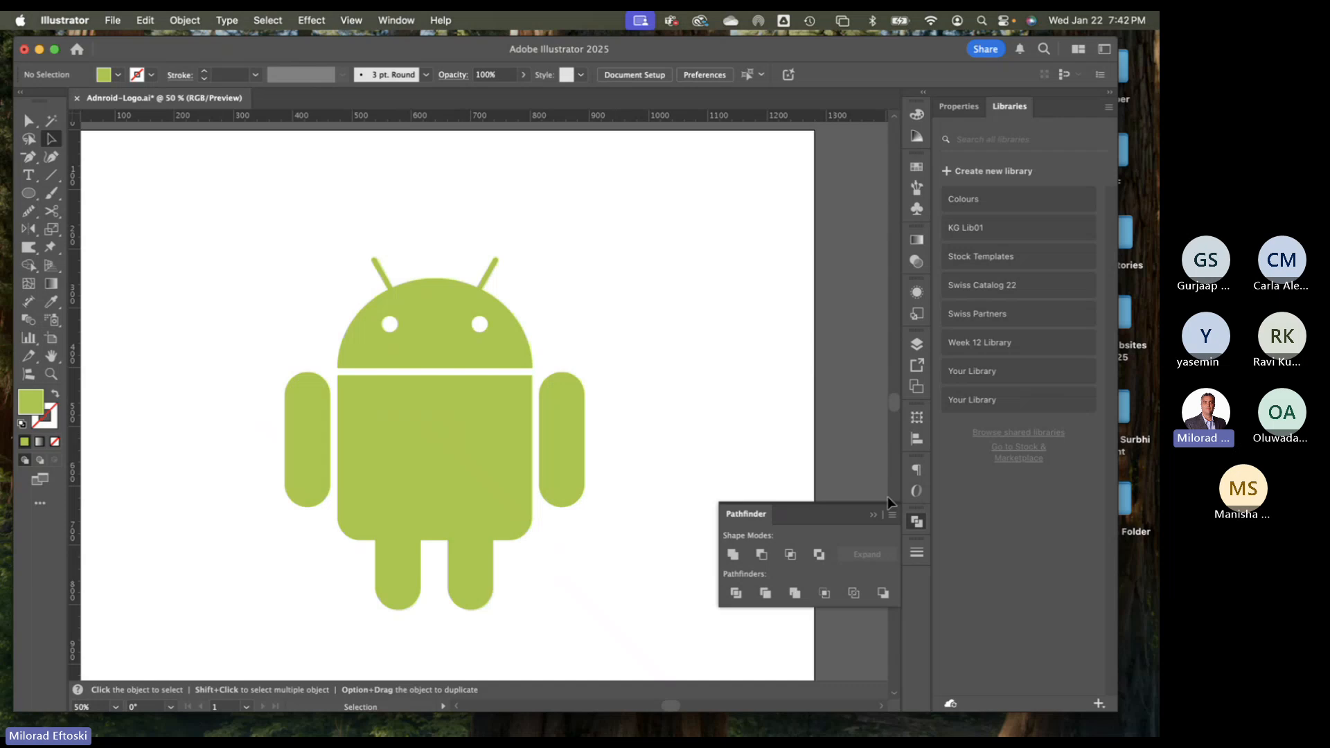
Close the Pathfinder options and save the Adnroid-Logo.ai document
{"action": "left_click", "coordinate": [915, 522]}
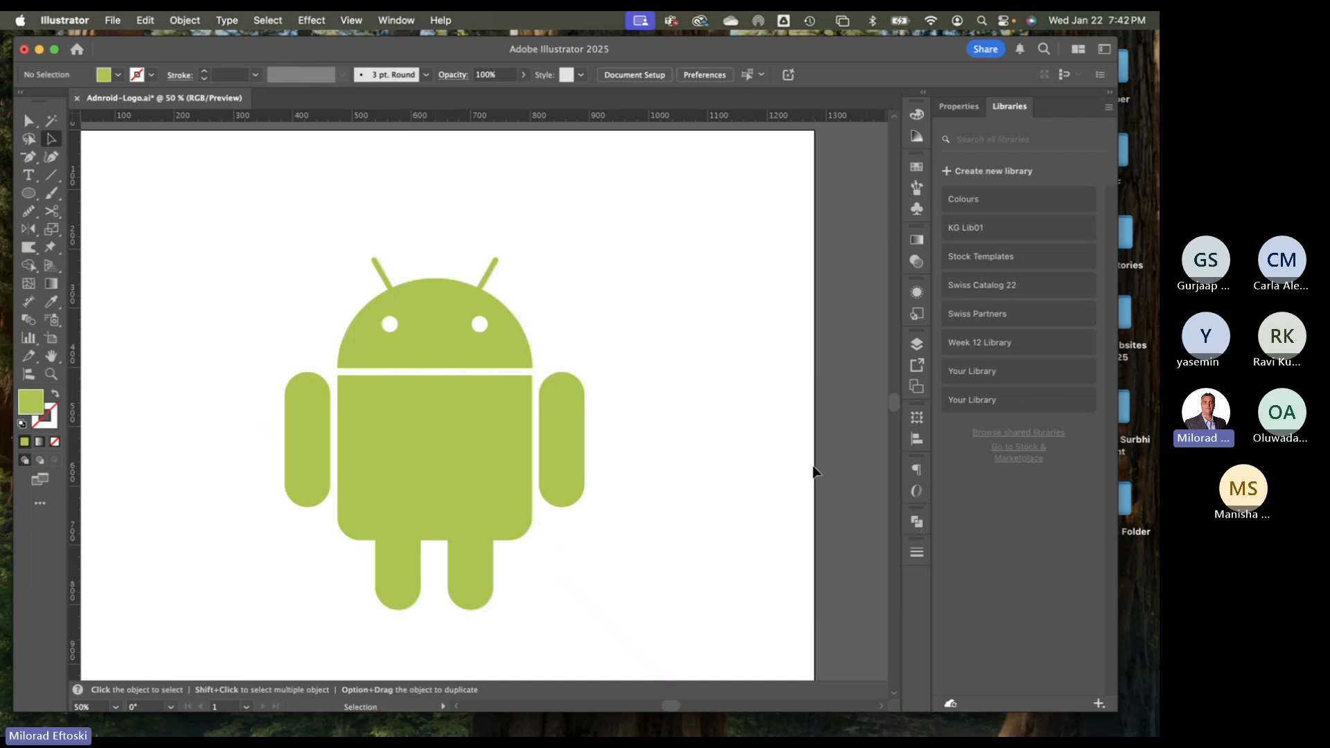
{"action": "key", "text": "super+minus"}
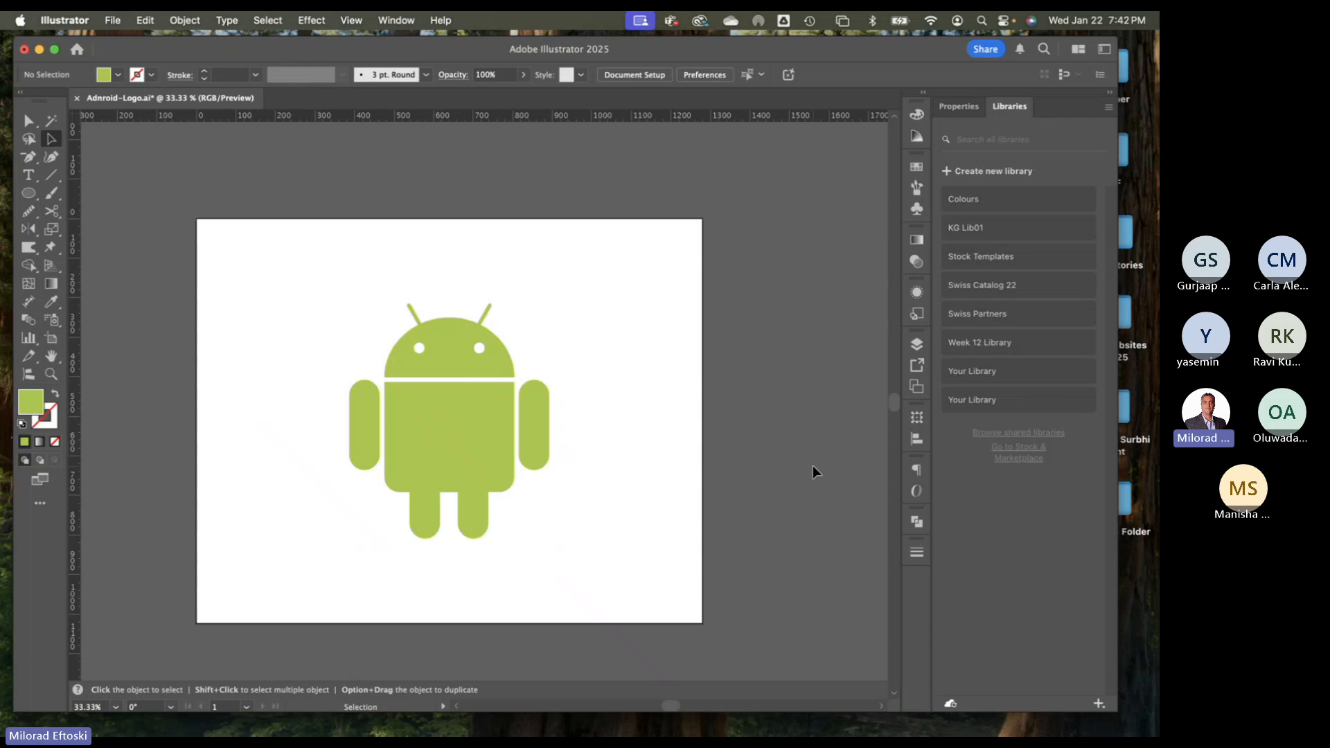
{"action": "left_click", "coordinate": [113, 20]}
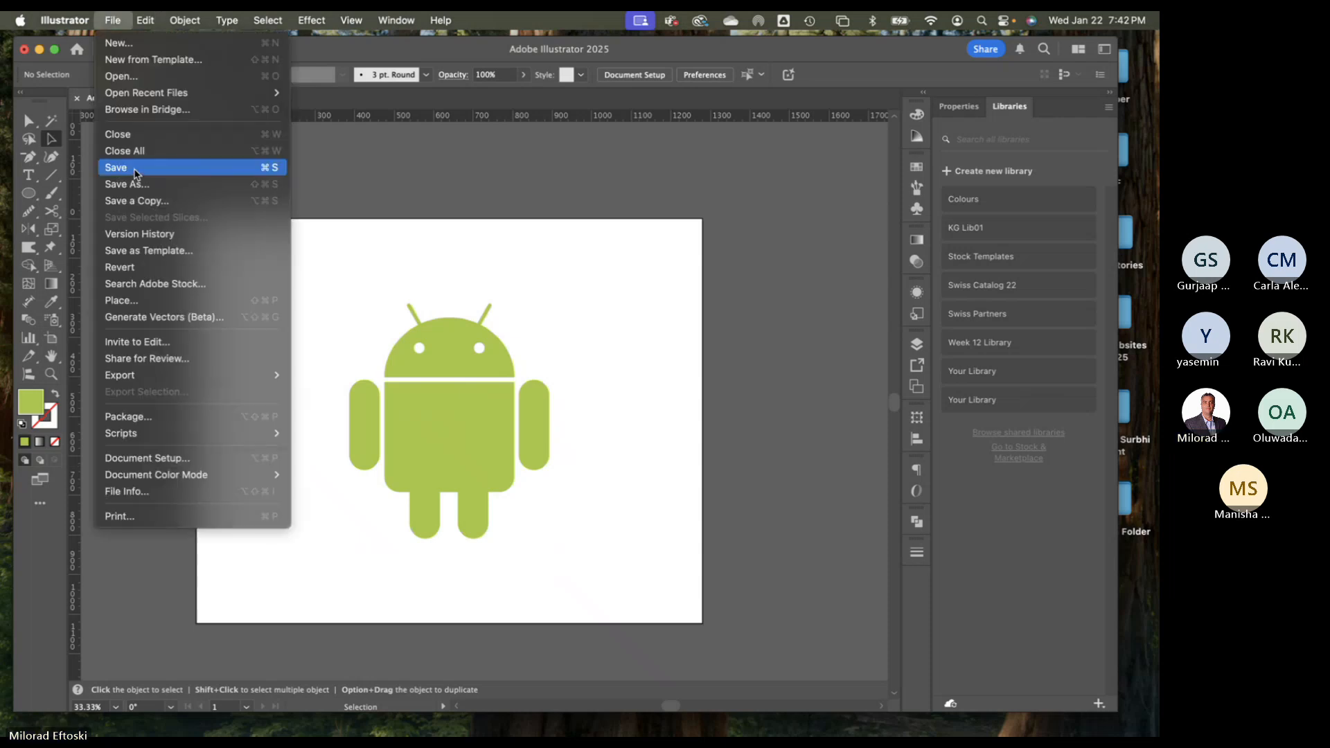
{"action": "left_click", "coordinate": [135, 170]}
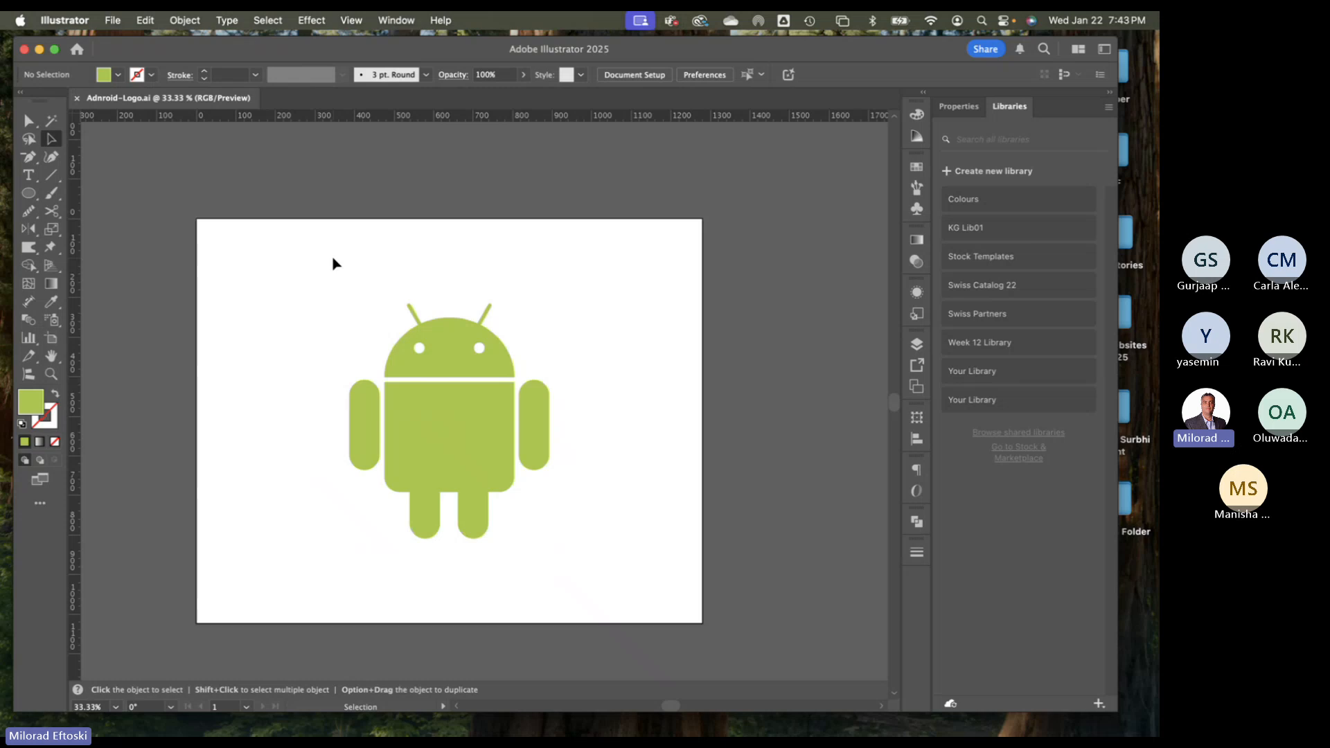
Select the grouped robot and move it to the right, off the faded reference image
{"action": "left_click_drag", "start_coordinate": [318, 278], "coordinate": [593, 588]}
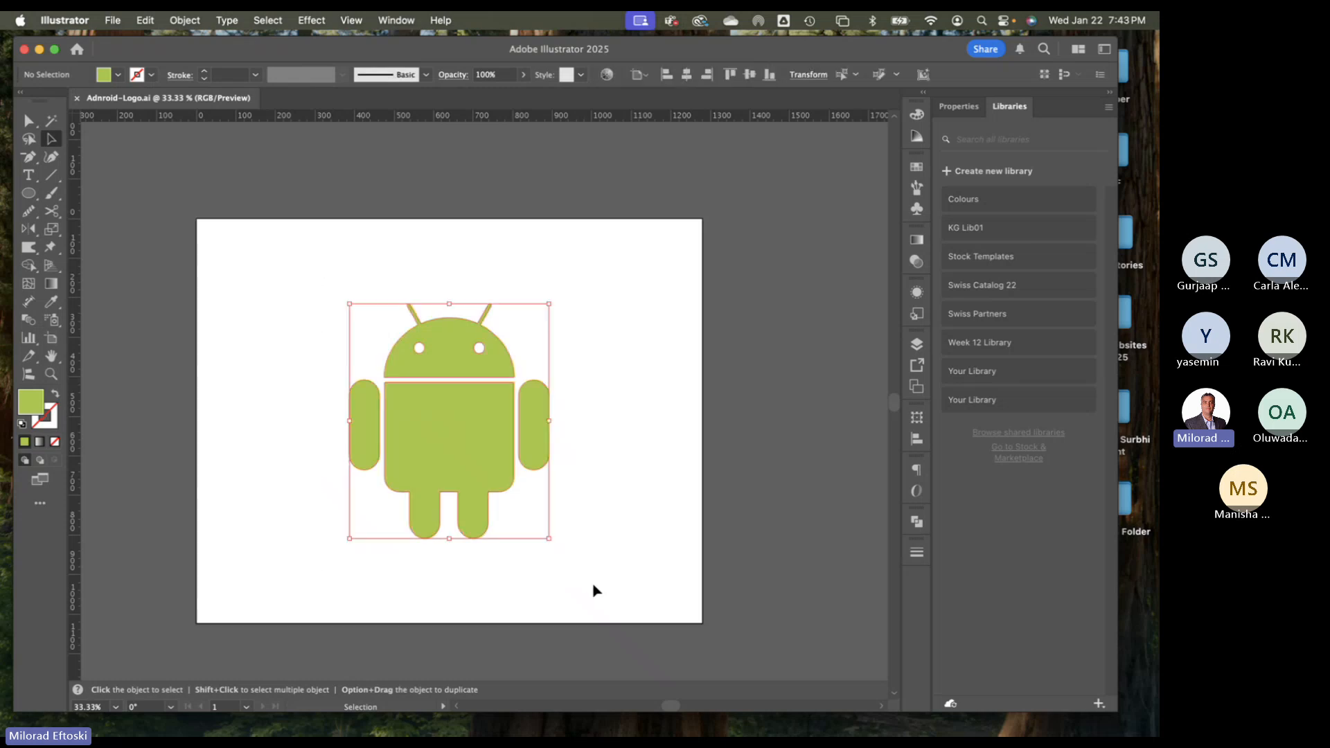
{"action": "left_click", "coordinate": [512, 361]}
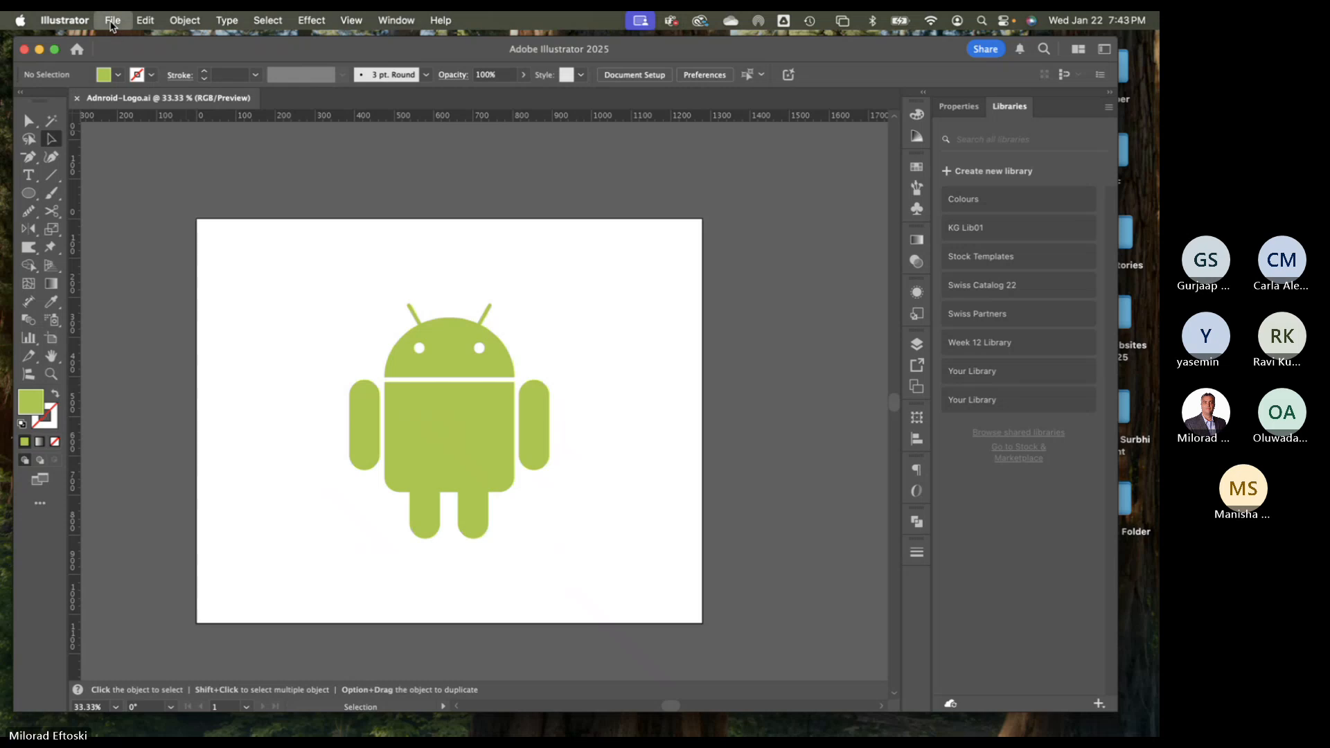
{"action": "left_click", "coordinate": [112, 26]}
{"action": "left_click", "coordinate": [317, 271]}
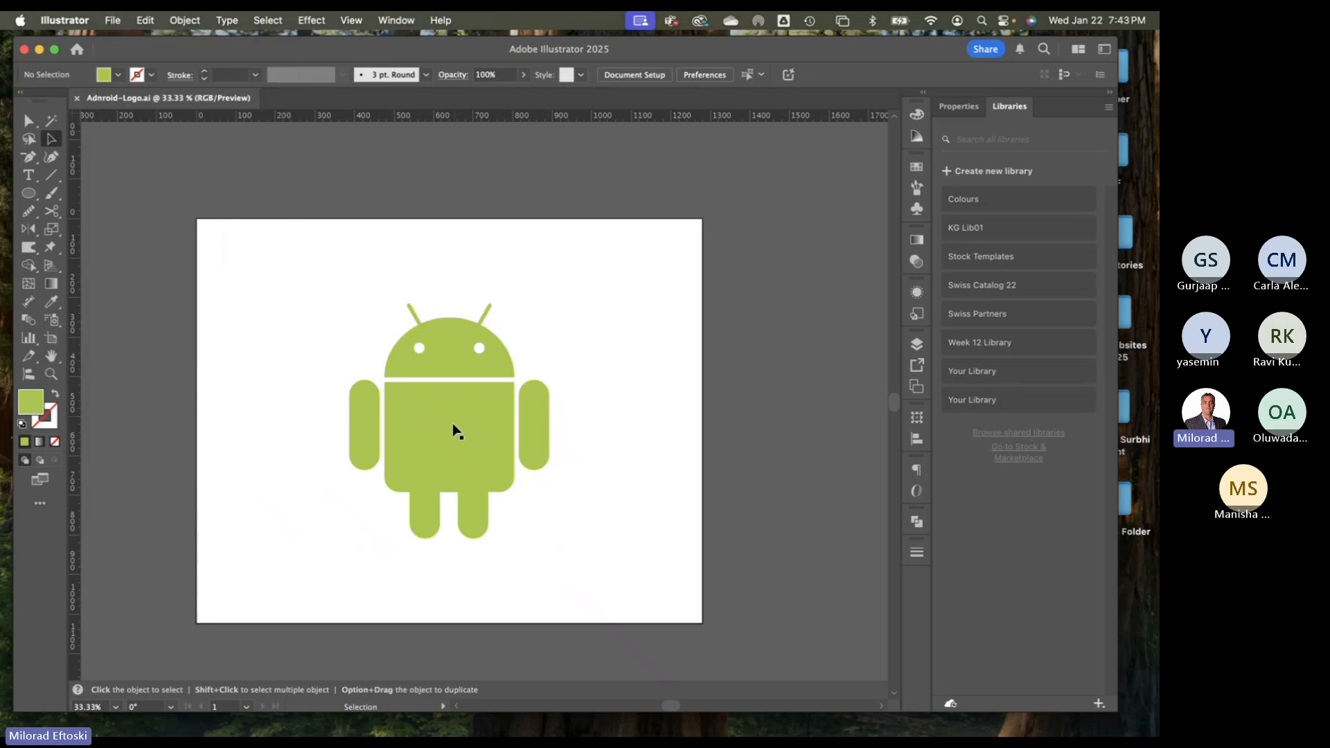
{"action": "left_click_drag", "start_coordinate": [445, 431], "coordinate": [606, 425]}
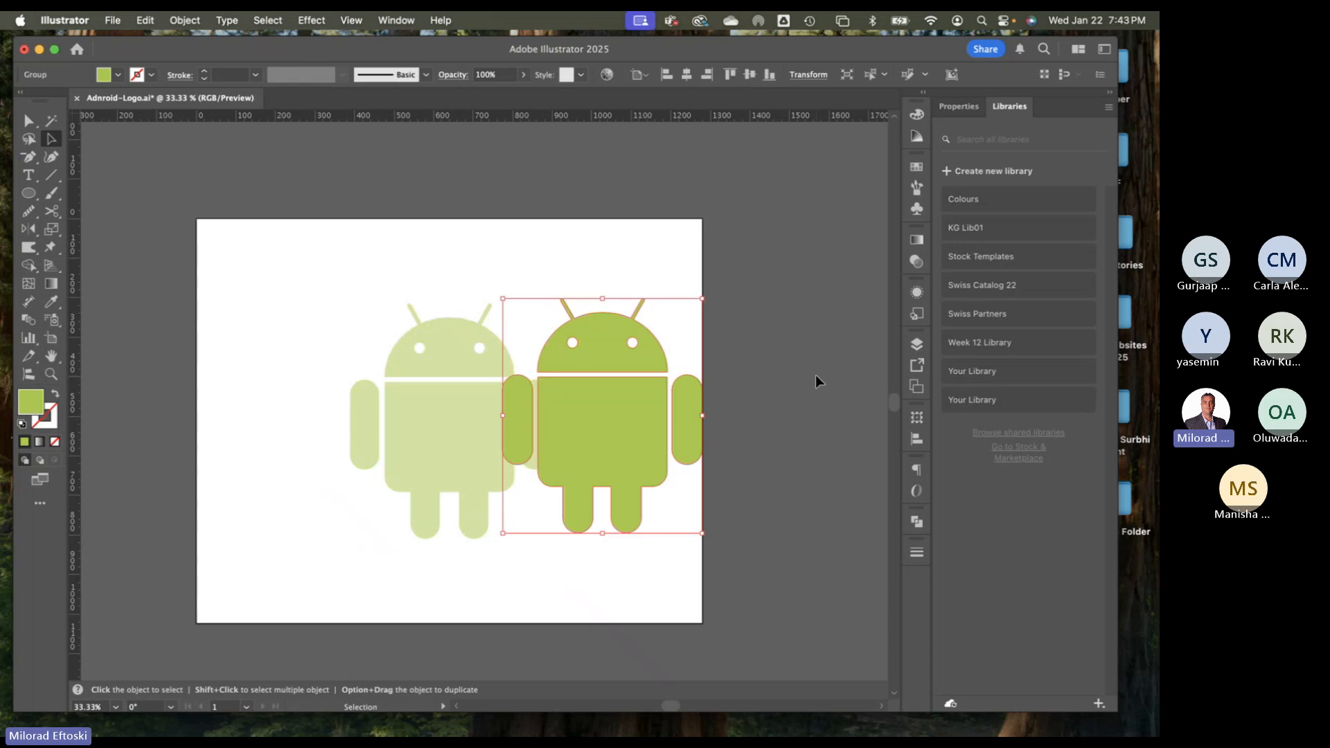
Unlock Layer 1 and place the faded reference robot on the artboard's left side, with the traced robot beside it
{"action": "left_click", "coordinate": [917, 345]}
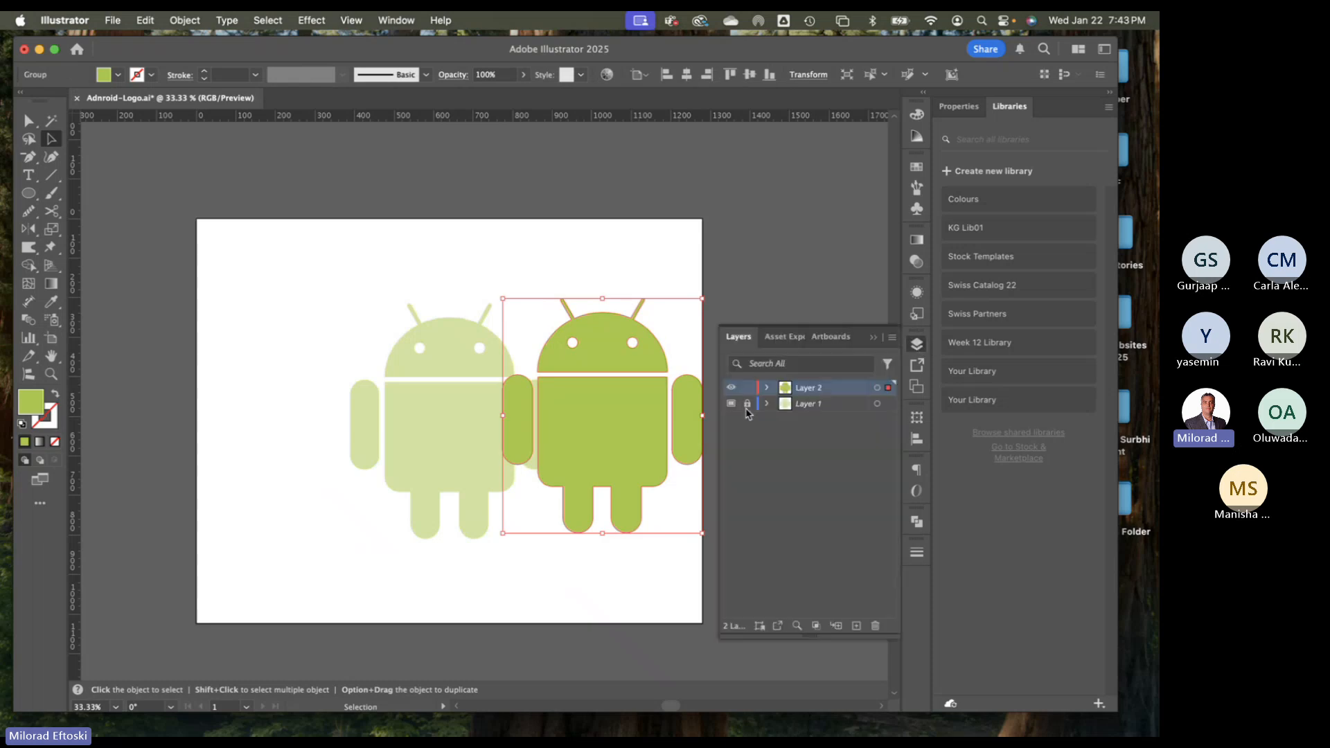
{"action": "left_click", "coordinate": [747, 405]}
{"action": "left_click_drag", "start_coordinate": [395, 445], "coordinate": [300, 444]}
{"action": "mouse_move", "coordinate": [585, 451]}
{"action": "left_mouse_down"}
{"action": "mouse_move", "coordinate": [597, 451]}
{"action": "mouse_move", "coordinate": [573, 451]}
{"action": "left_mouse_up"}
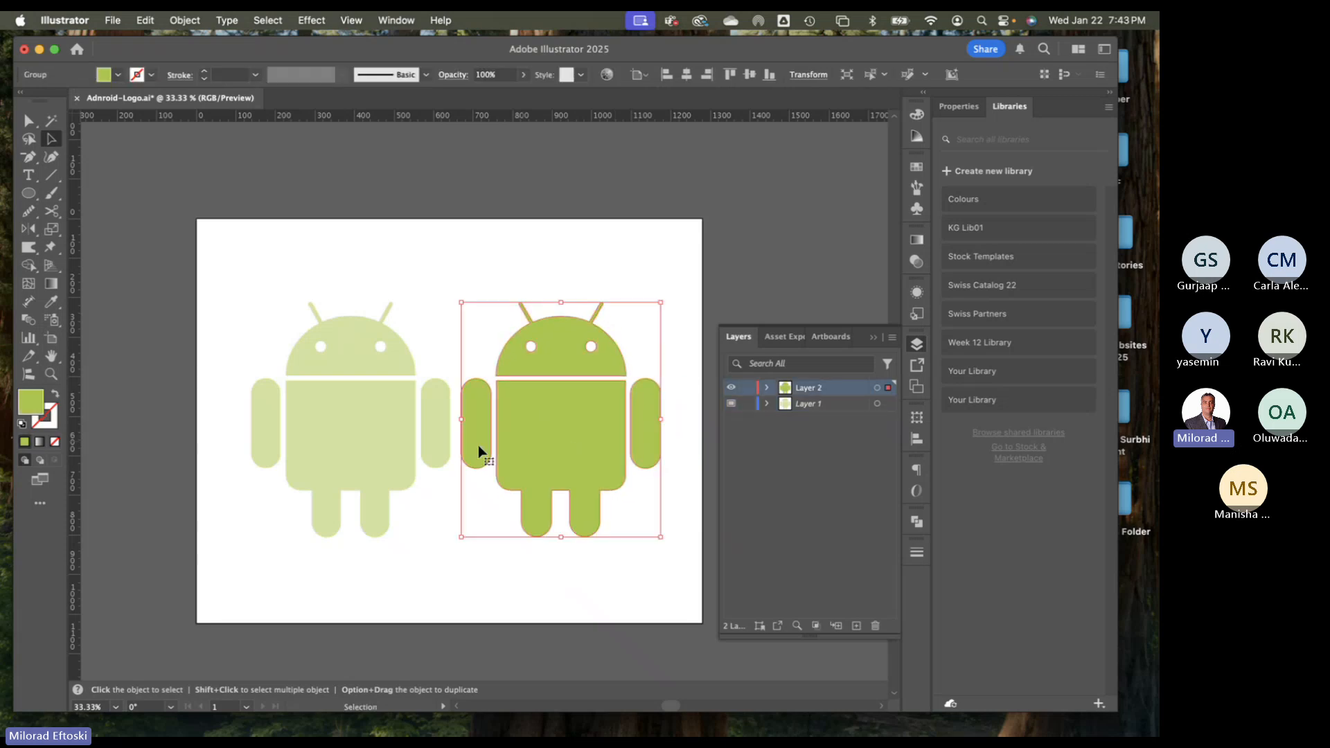
Select both robots, nudge them together slightly on the artboard, deselect them, and save the document
{"action": "left_click", "coordinate": [381, 451], "text": "shift"}
{"action": "left_click_drag", "start_coordinate": [380, 451], "coordinate": [377, 454]}
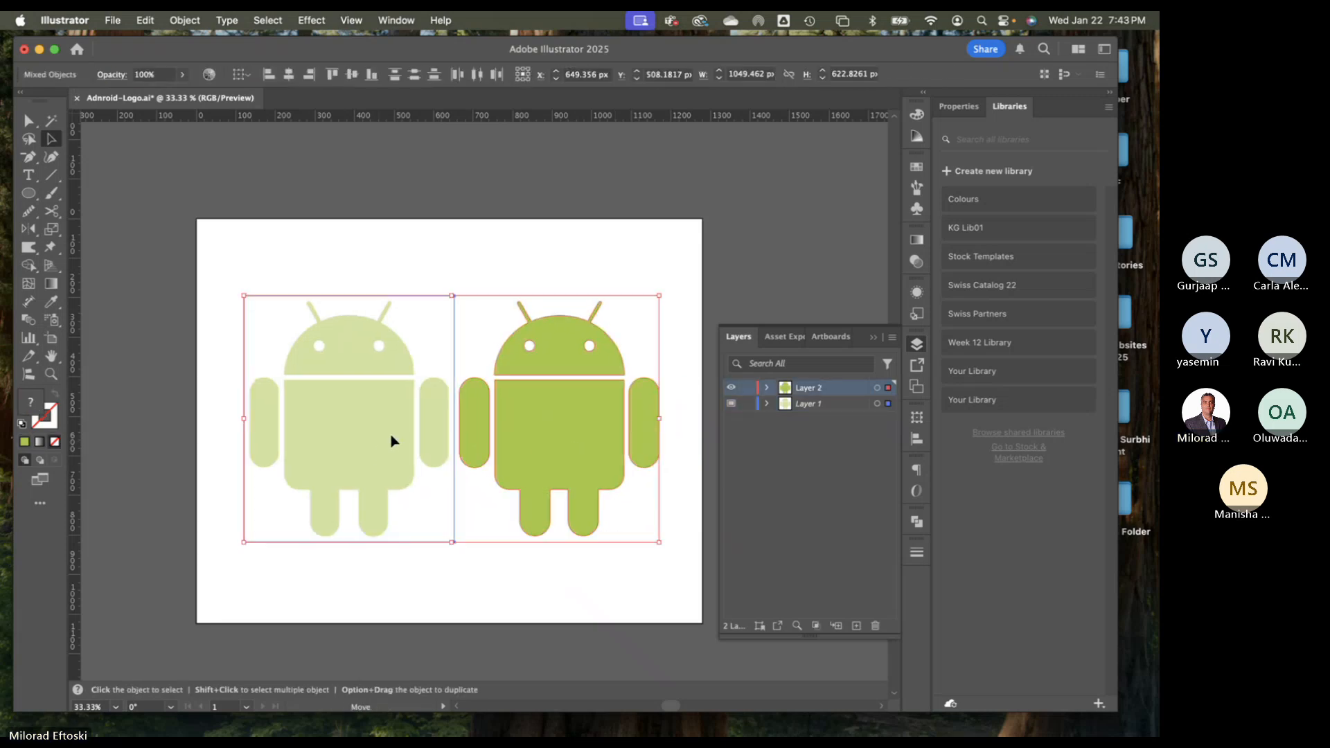
{"action": "left_click", "coordinate": [474, 253]}
{"action": "scroll", "coordinate": [471, 250], "scroll_direction": "right", "scroll_amount": 2}
{"action": "scroll", "coordinate": [471, 251], "scroll_direction": "down", "scroll_amount": 1}
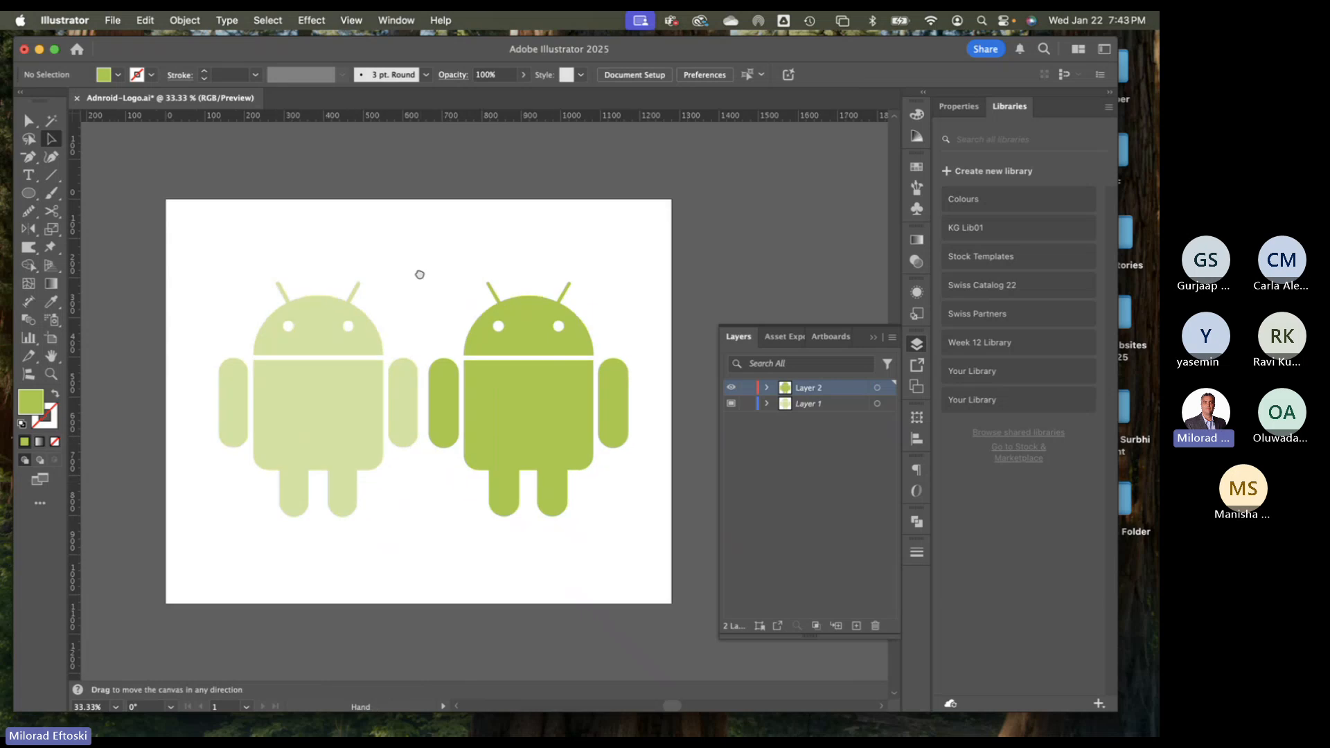
{"action": "left_click", "coordinate": [122, 19]}
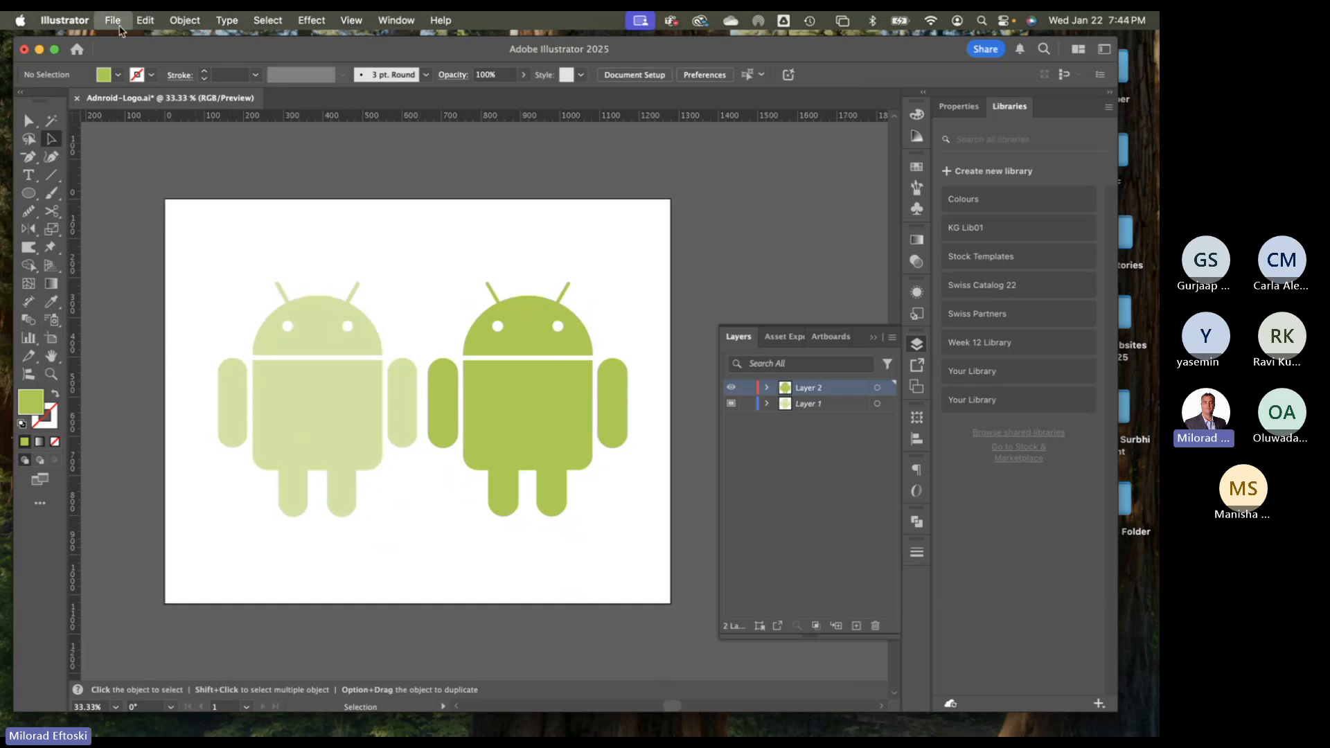
{"action": "left_click", "coordinate": [140, 168]}
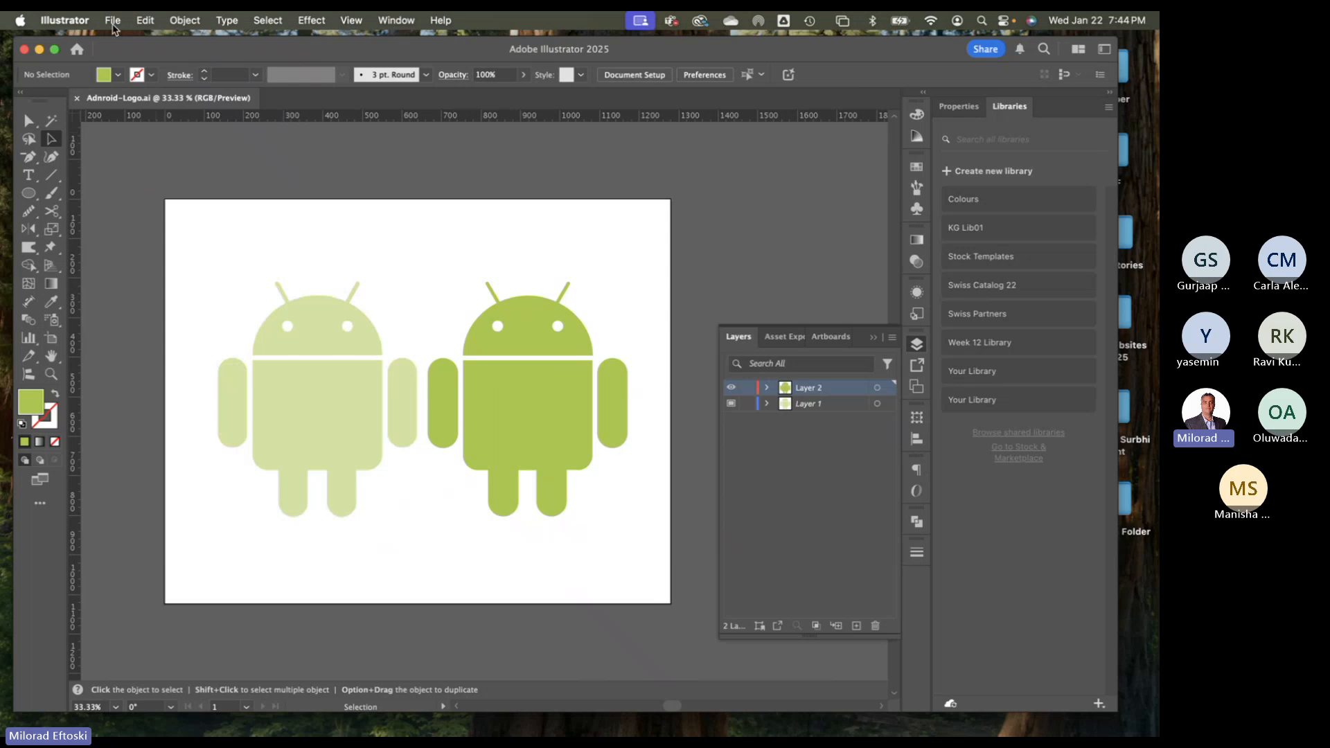
Export the artwork to the Desktop as Adnroid-Logo.png in PNG format, using all artboards
{"action": "left_click", "coordinate": [108, 17]}
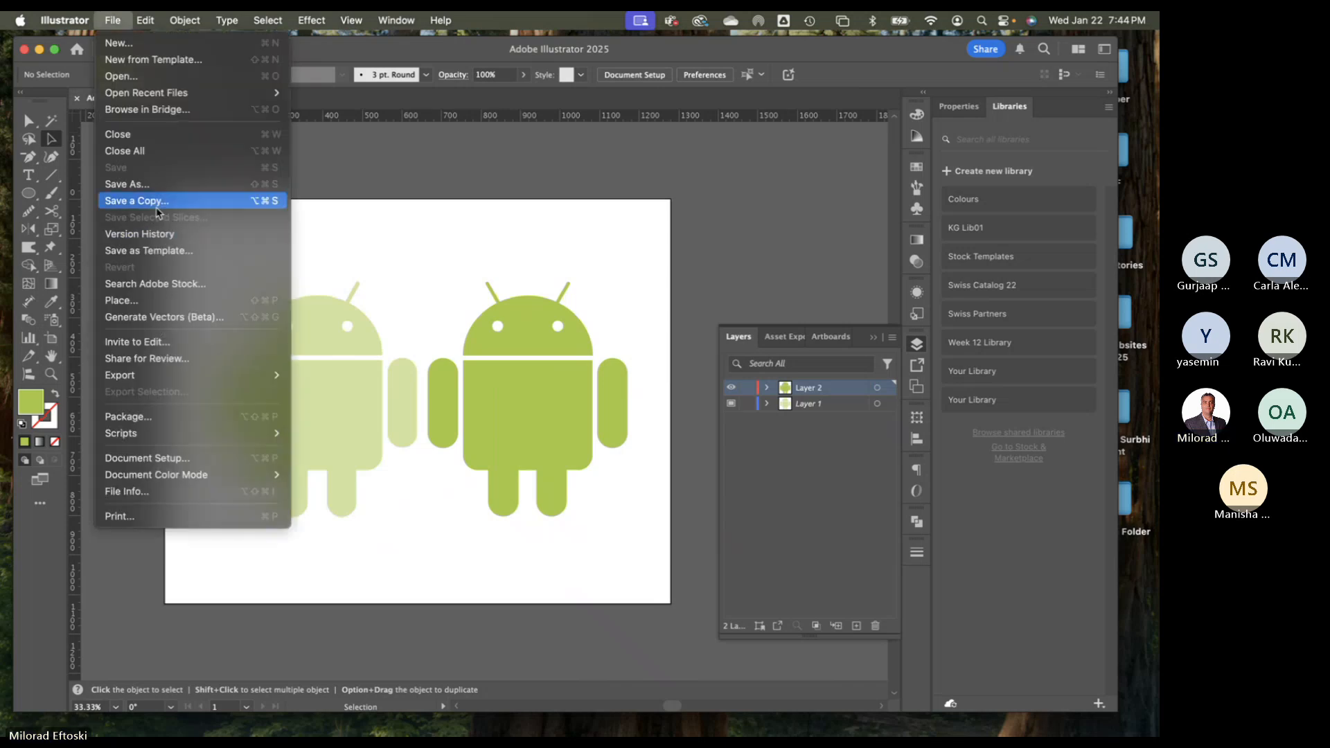
{"action": "mouse_move", "coordinate": [150, 383]}
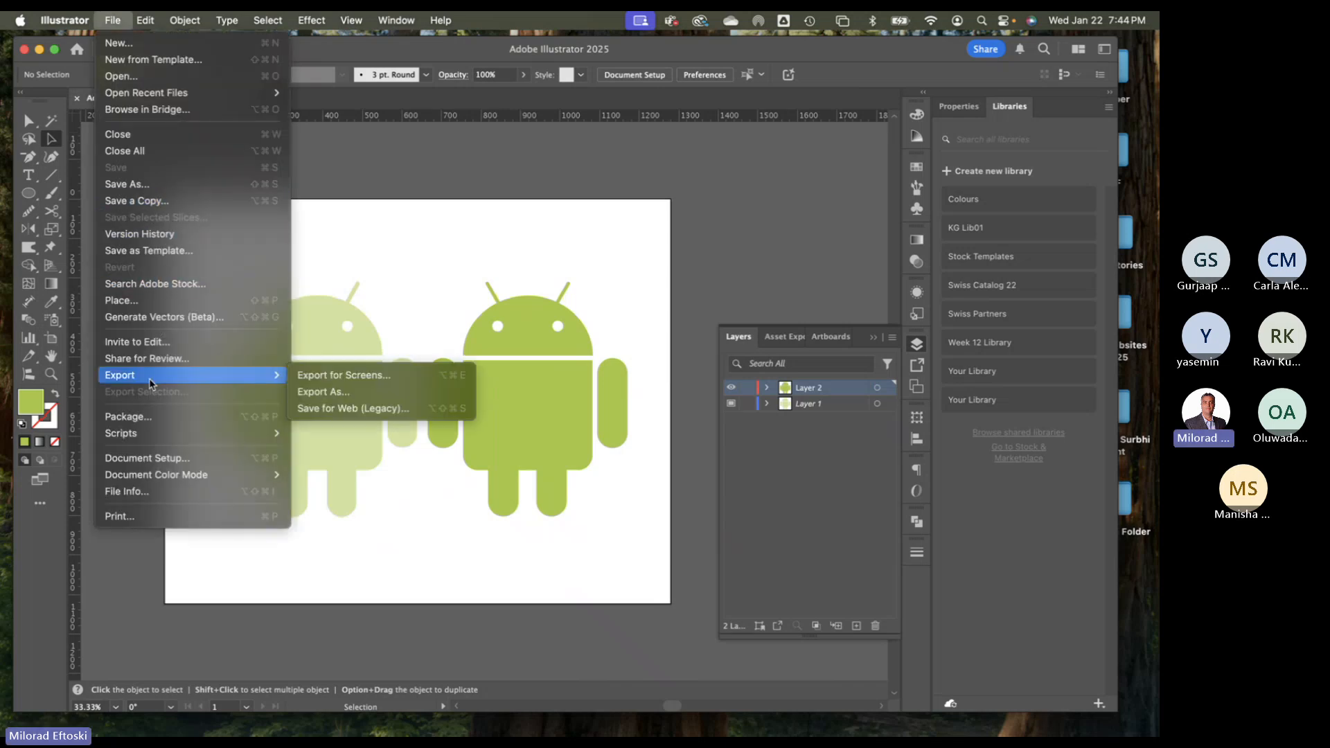
{"action": "left_click", "coordinate": [339, 393]}
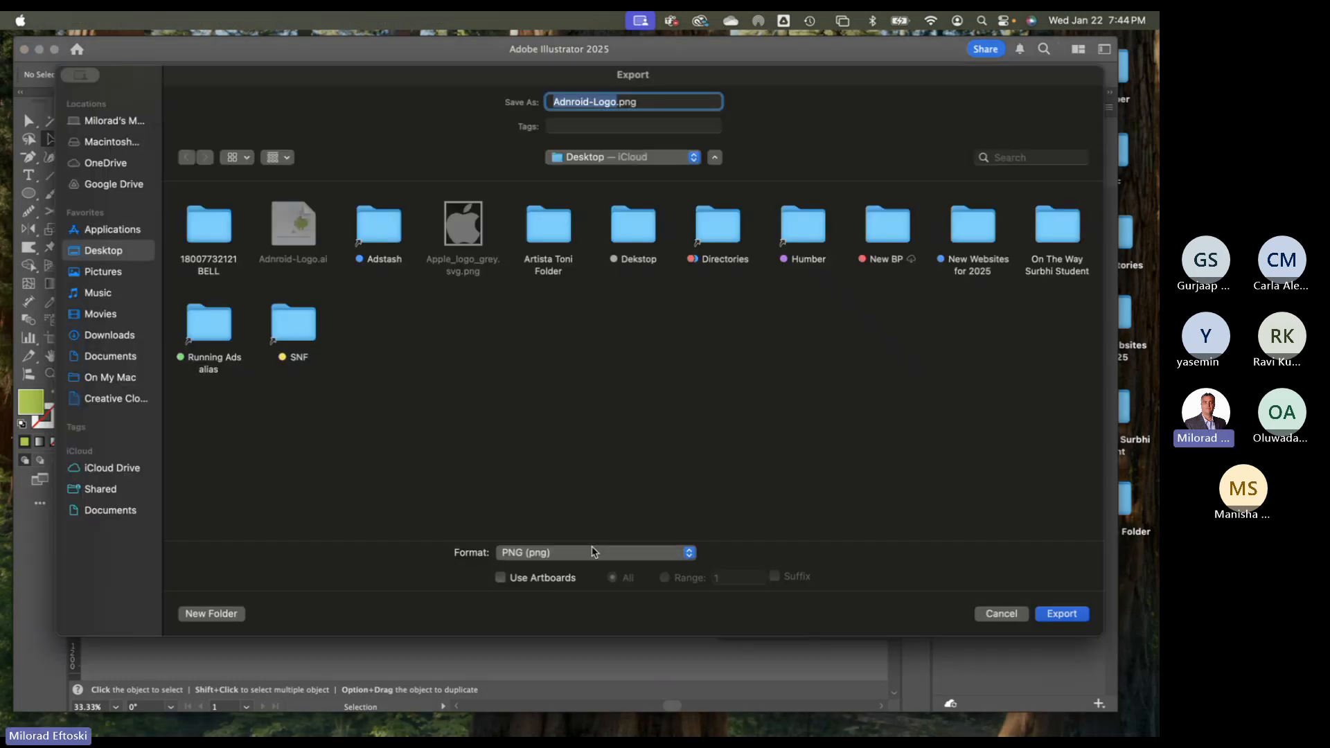
{"action": "left_click", "coordinate": [572, 555]}
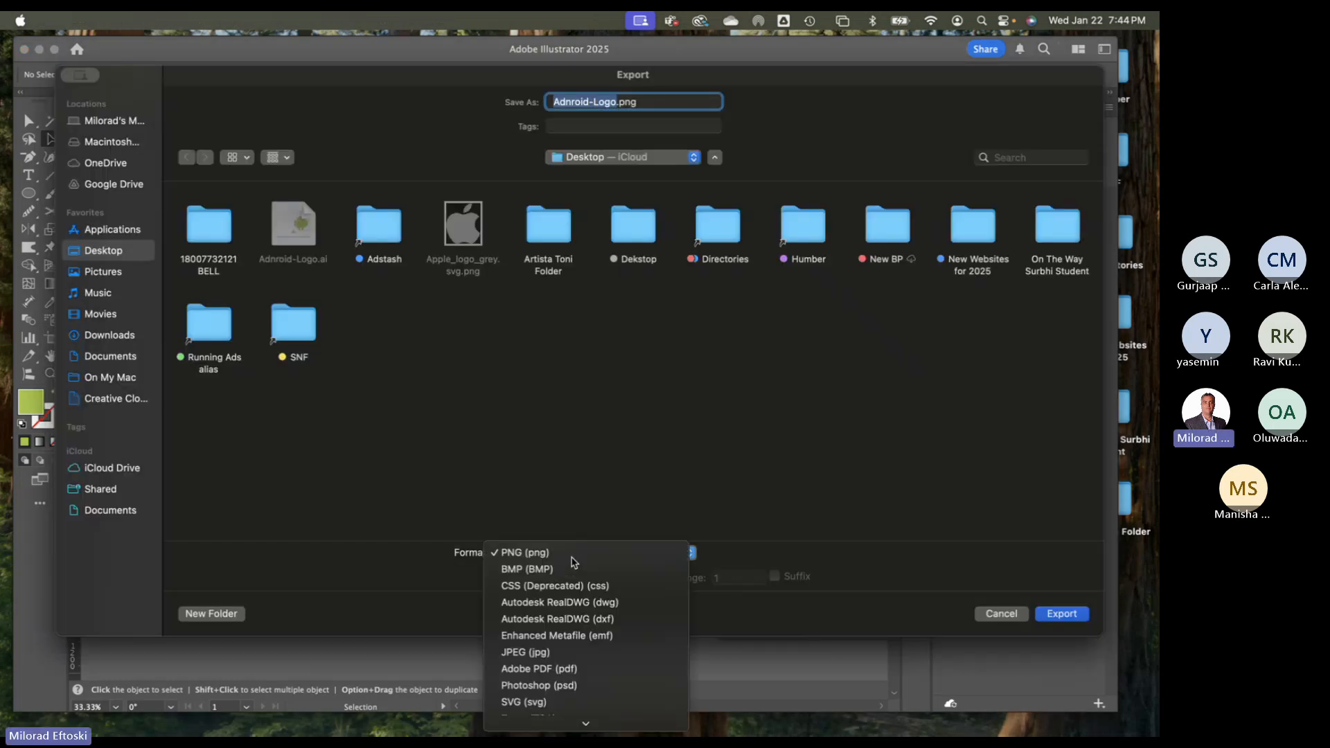
{"action": "left_click", "coordinate": [575, 555]}
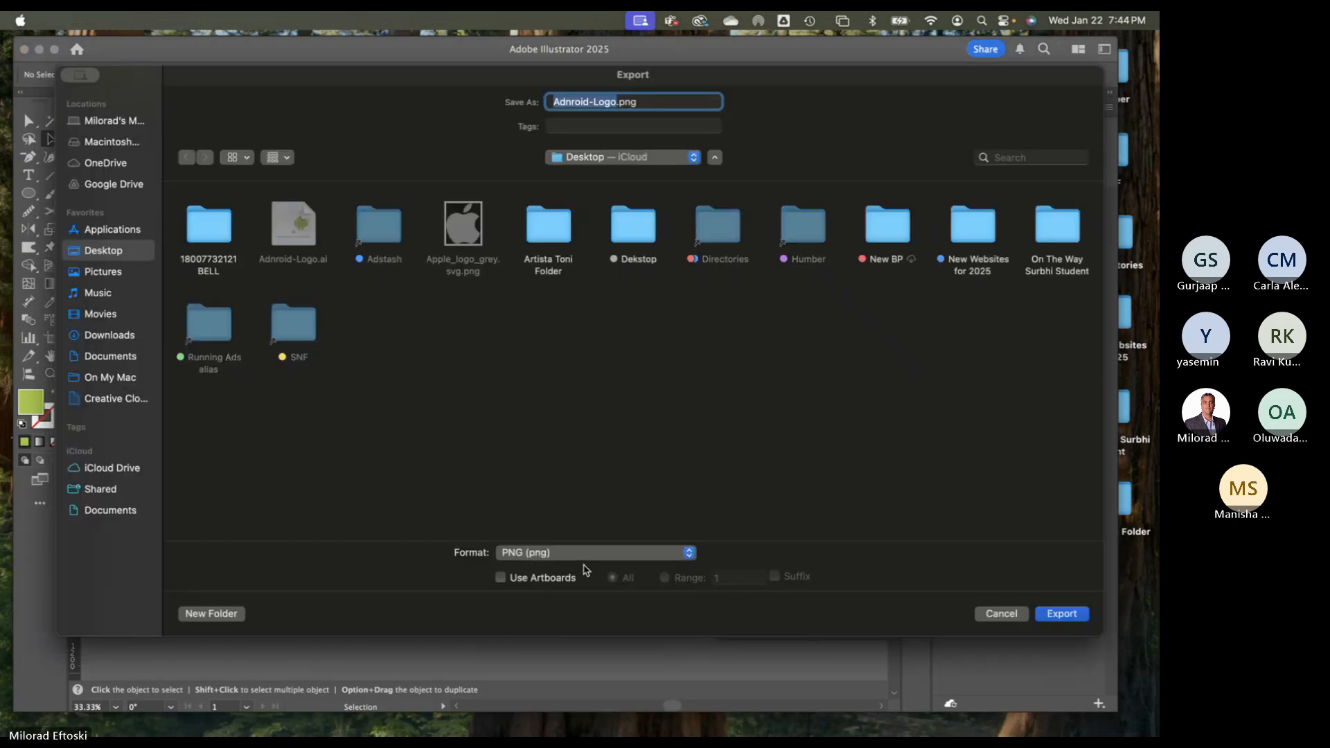
{"action": "left_click", "coordinate": [500, 580]}
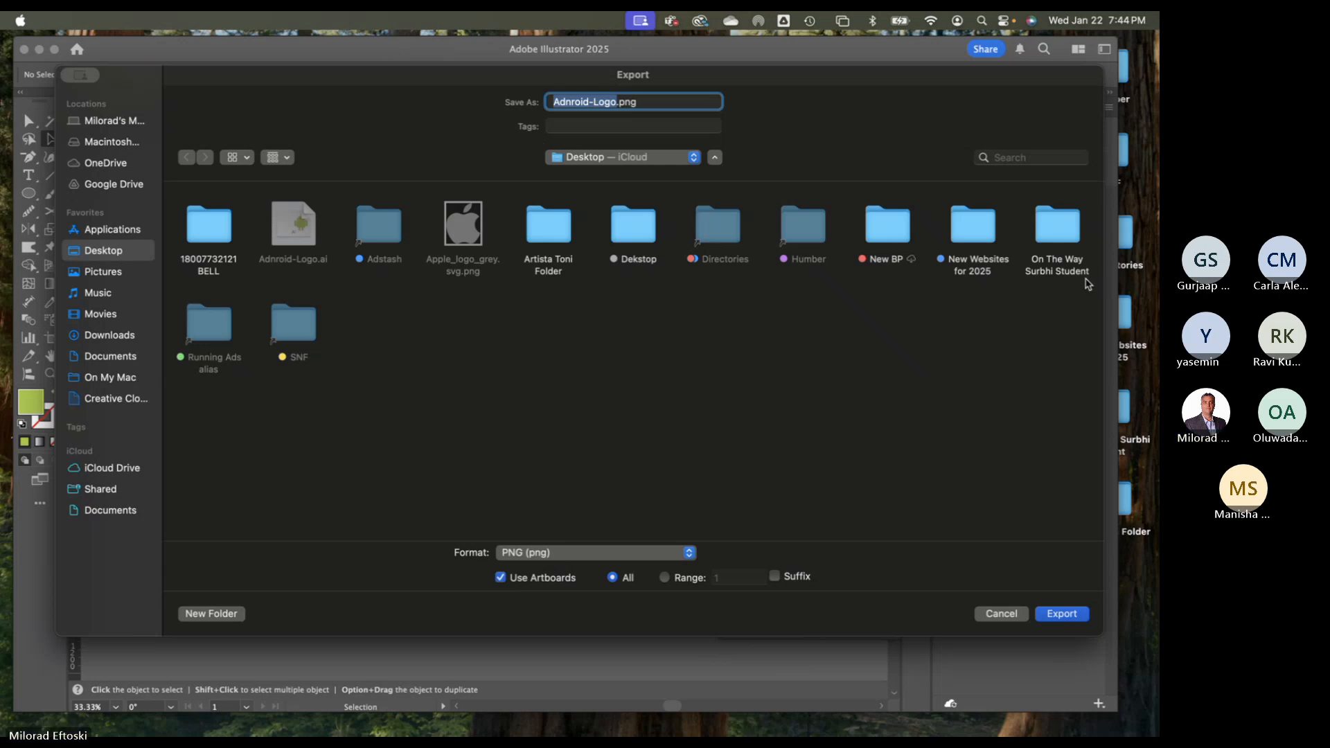
{"action": "left_click", "coordinate": [1068, 616]}
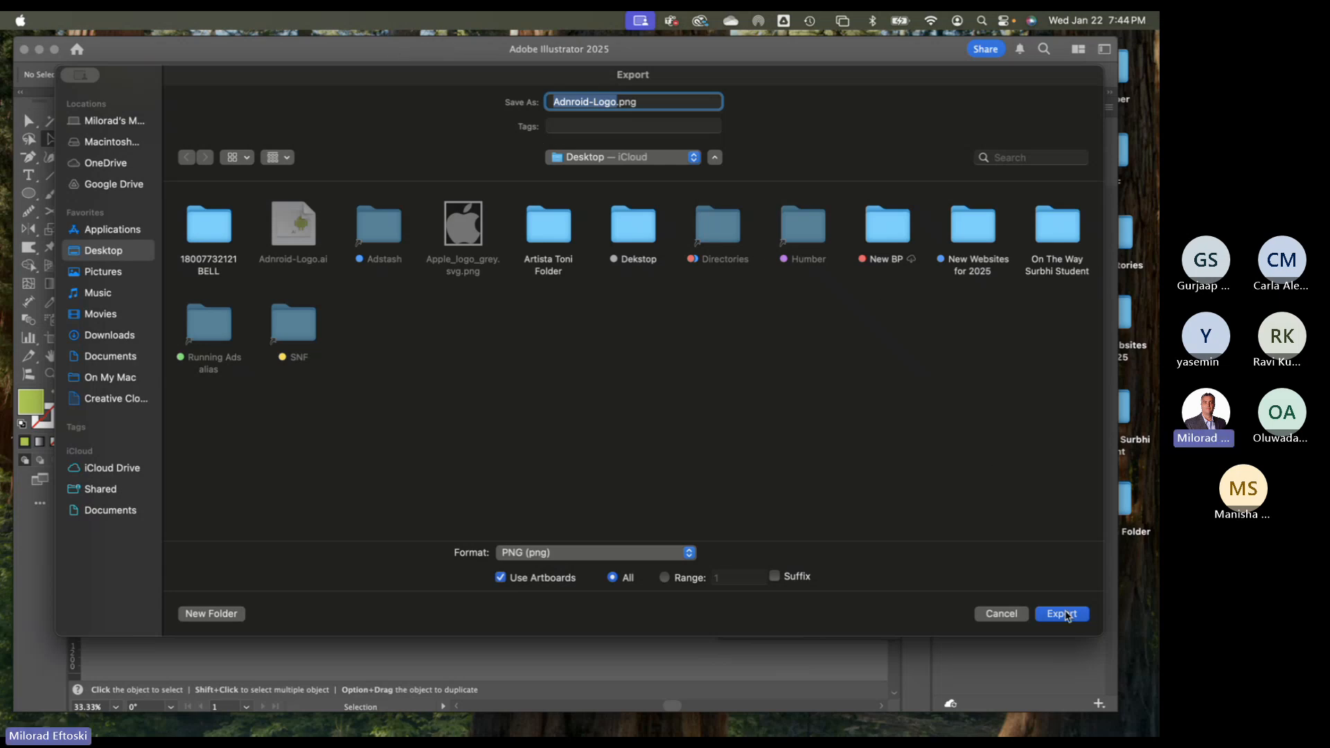
Keep the PNG resolution at High (300 ppi) with a Transparent background and finish the export
{"action": "left_click", "coordinate": [698, 215]}
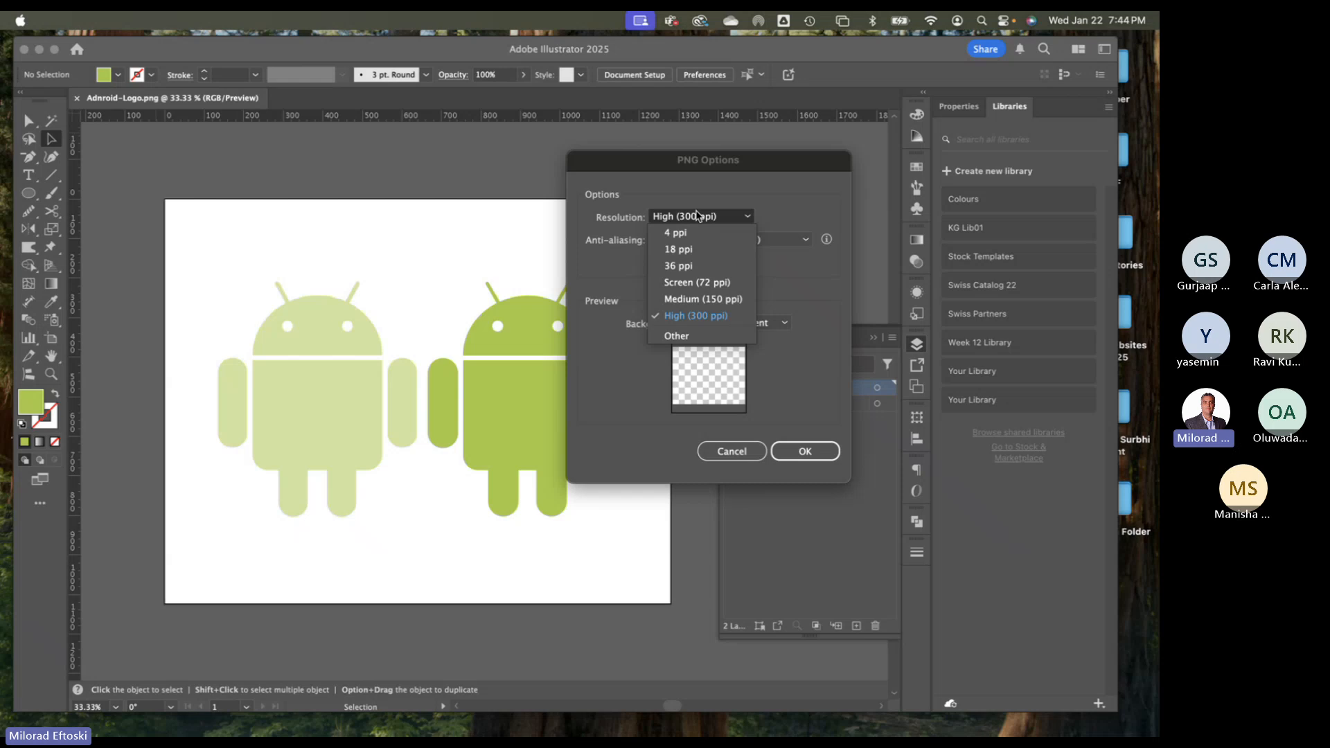
{"action": "left_click", "coordinate": [697, 215]}
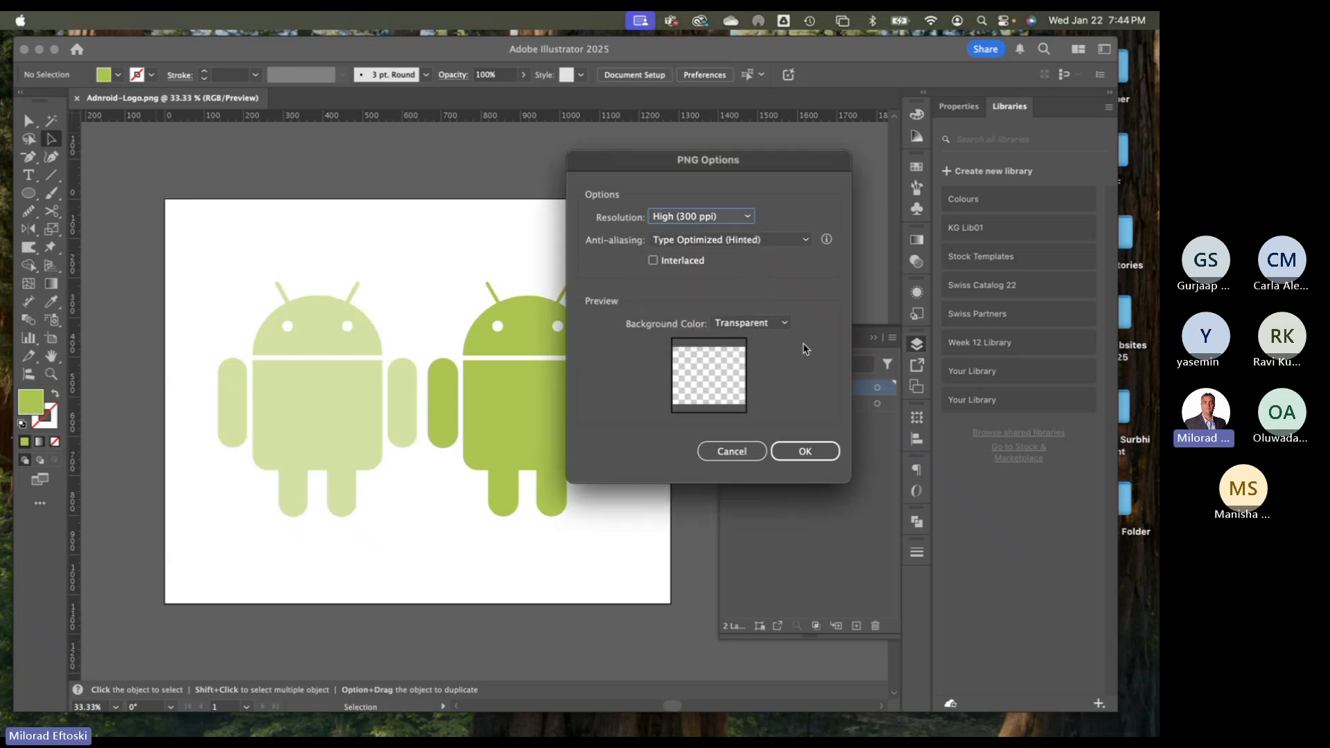
{"action": "left_click", "coordinate": [750, 323]}
{"action": "left_click", "coordinate": [750, 326]}
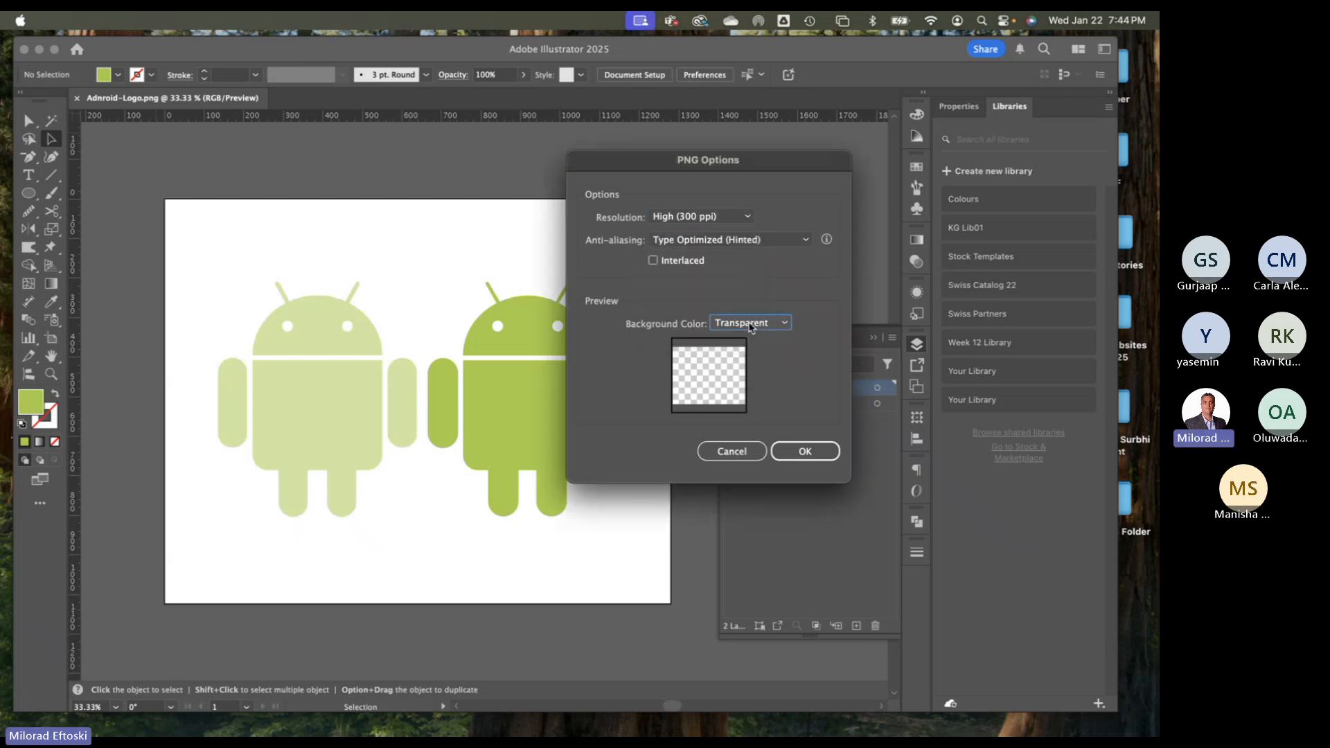
{"action": "left_click", "coordinate": [808, 455]}
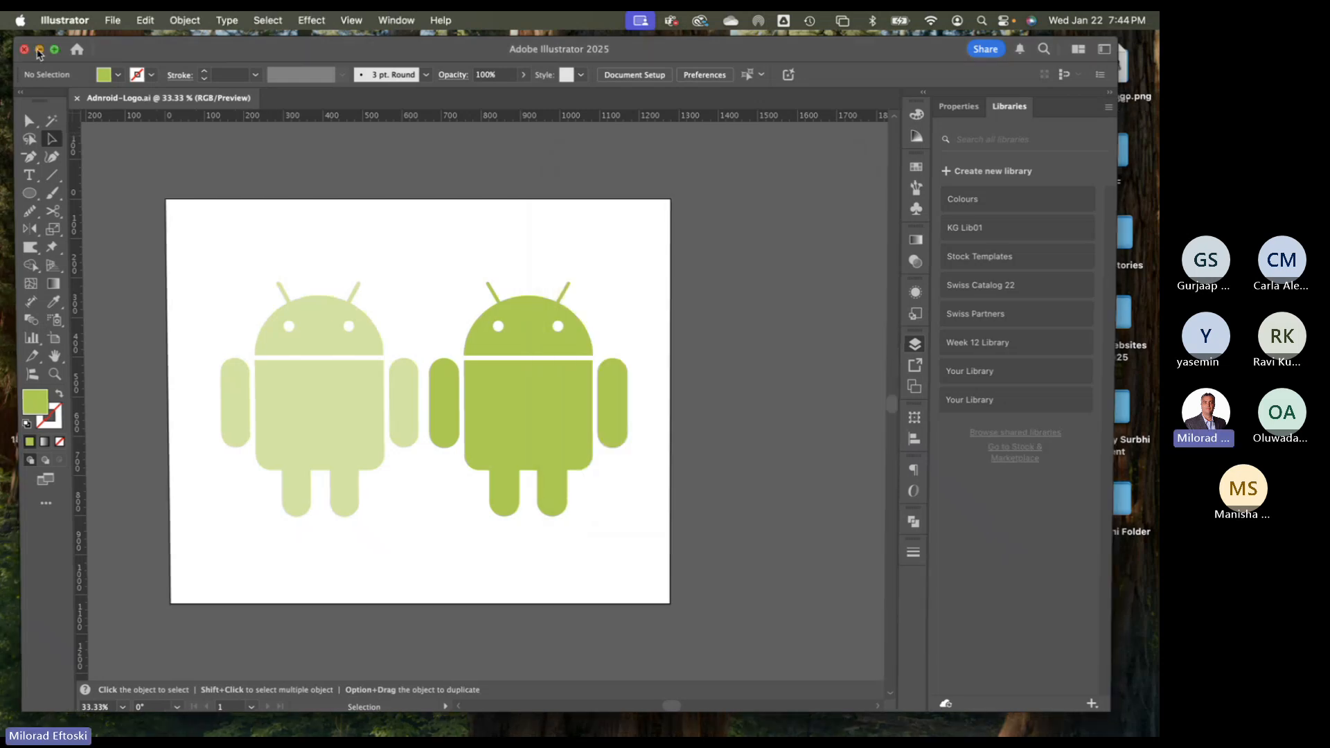
Minimize Illustrator, place the exported Adnroid-Logo.png beneath the Apple logo file on the desktop, and preview its transparency
{"action": "left_click", "coordinate": [39, 49]}
{"action": "left_click_drag", "start_coordinate": [1107, 81], "coordinate": [1014, 308]}
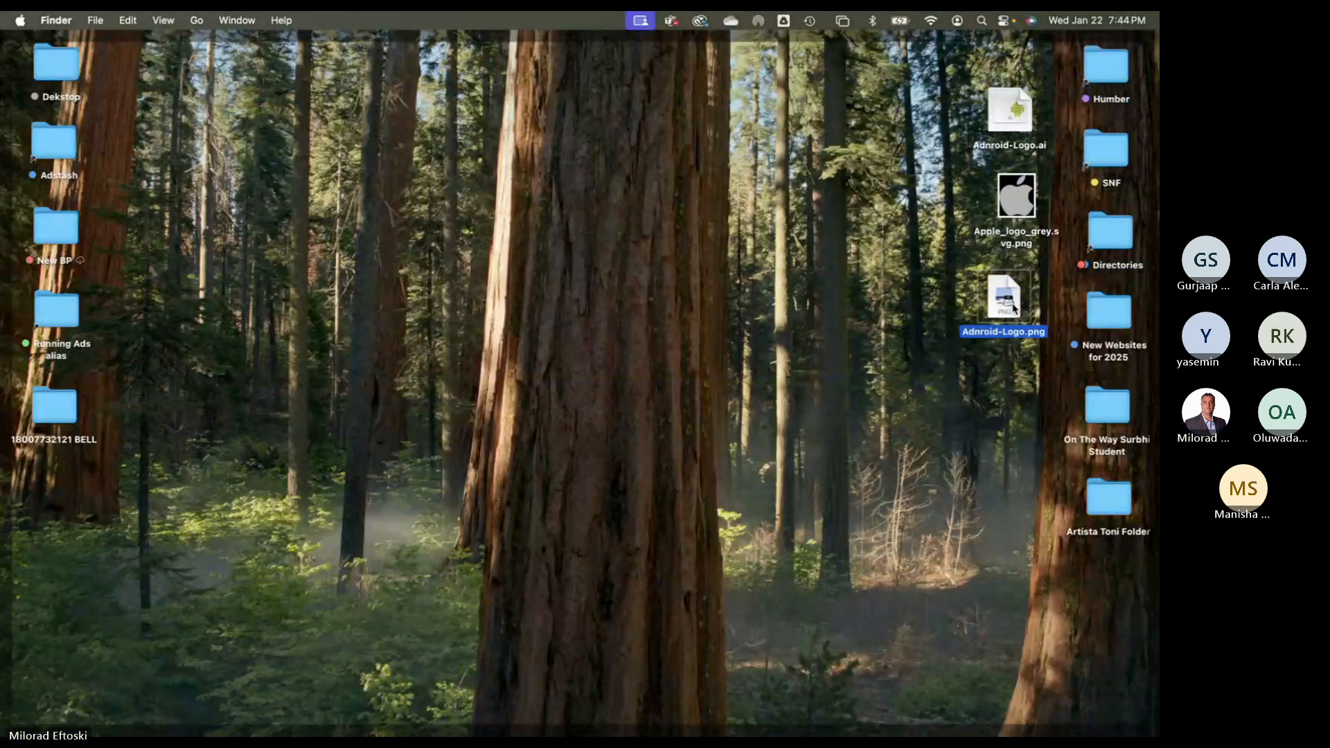
{"action": "key", "text": "space"}
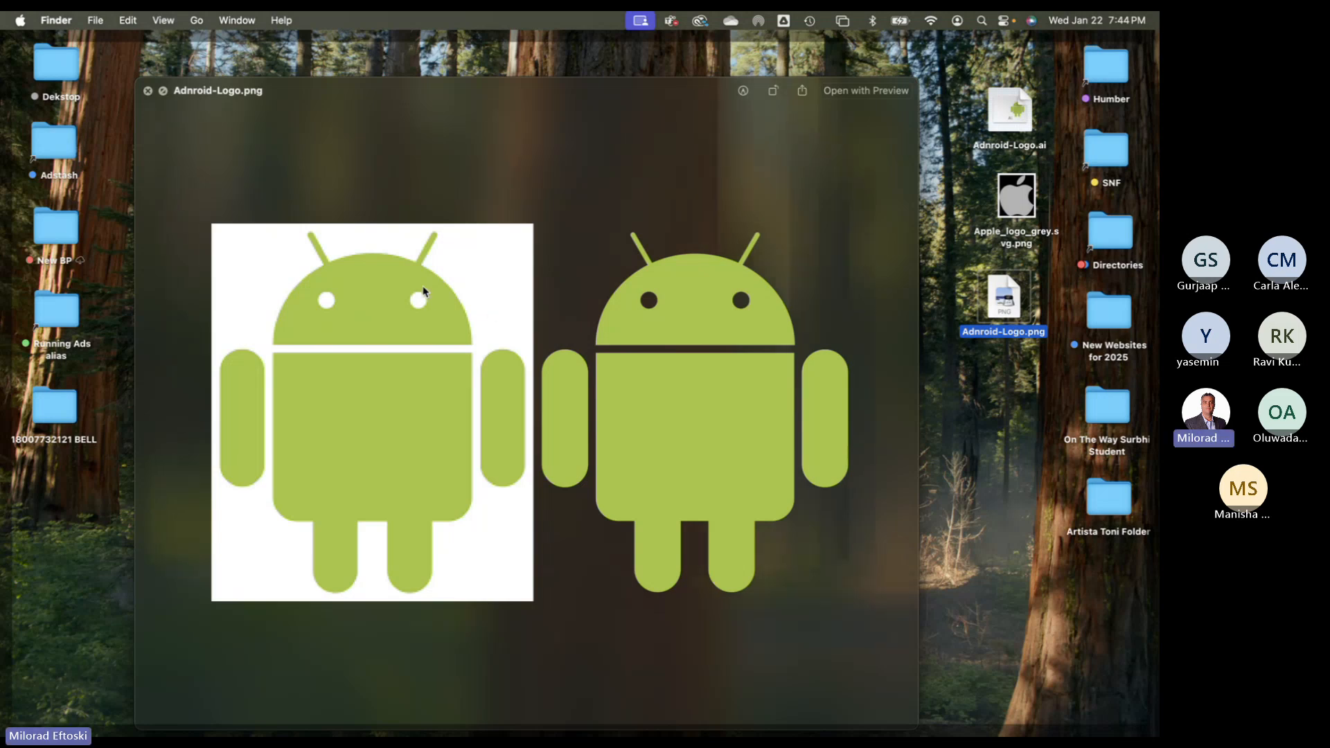
{"action": "mouse_move", "coordinate": [472, 93]}
{"action": "left_mouse_down"}
{"action": "mouse_move", "coordinate": [486, 75]}
{"action": "mouse_move", "coordinate": [463, 74]}
{"action": "left_mouse_up"}
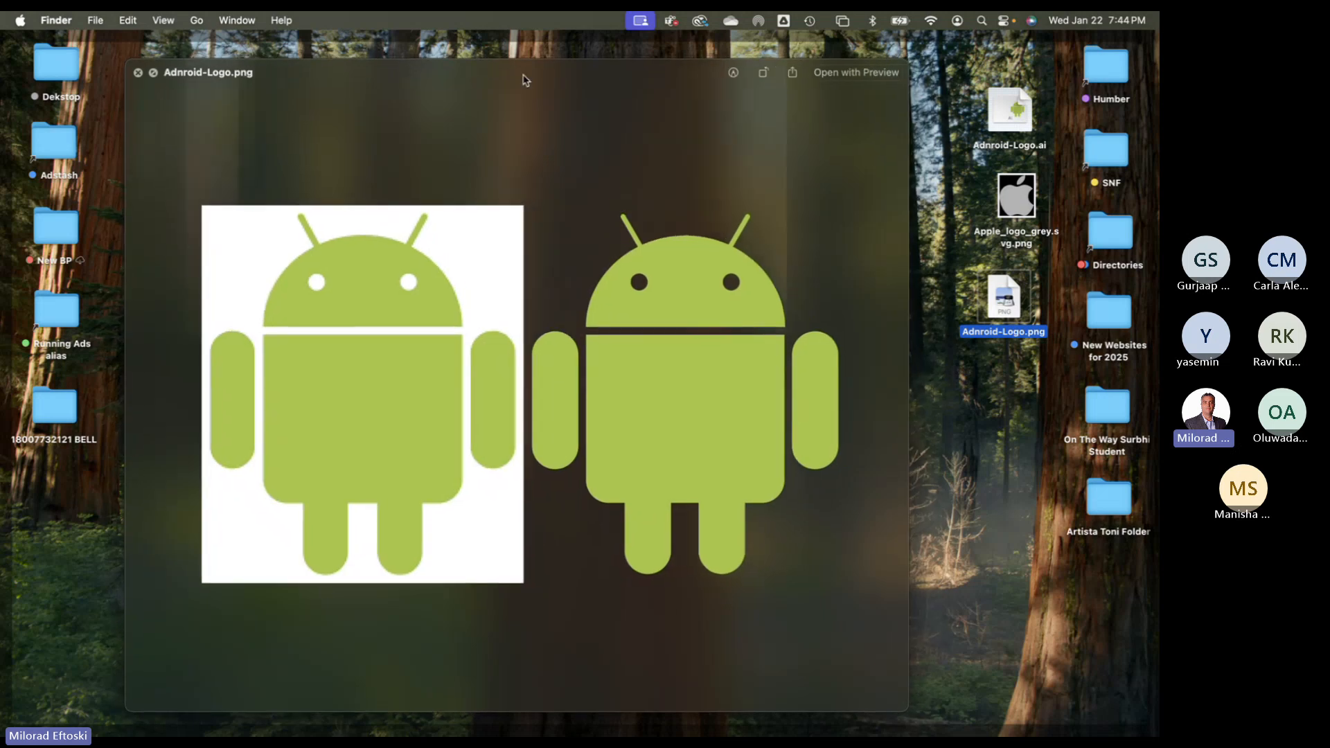
{"action": "left_click", "coordinate": [138, 72]}
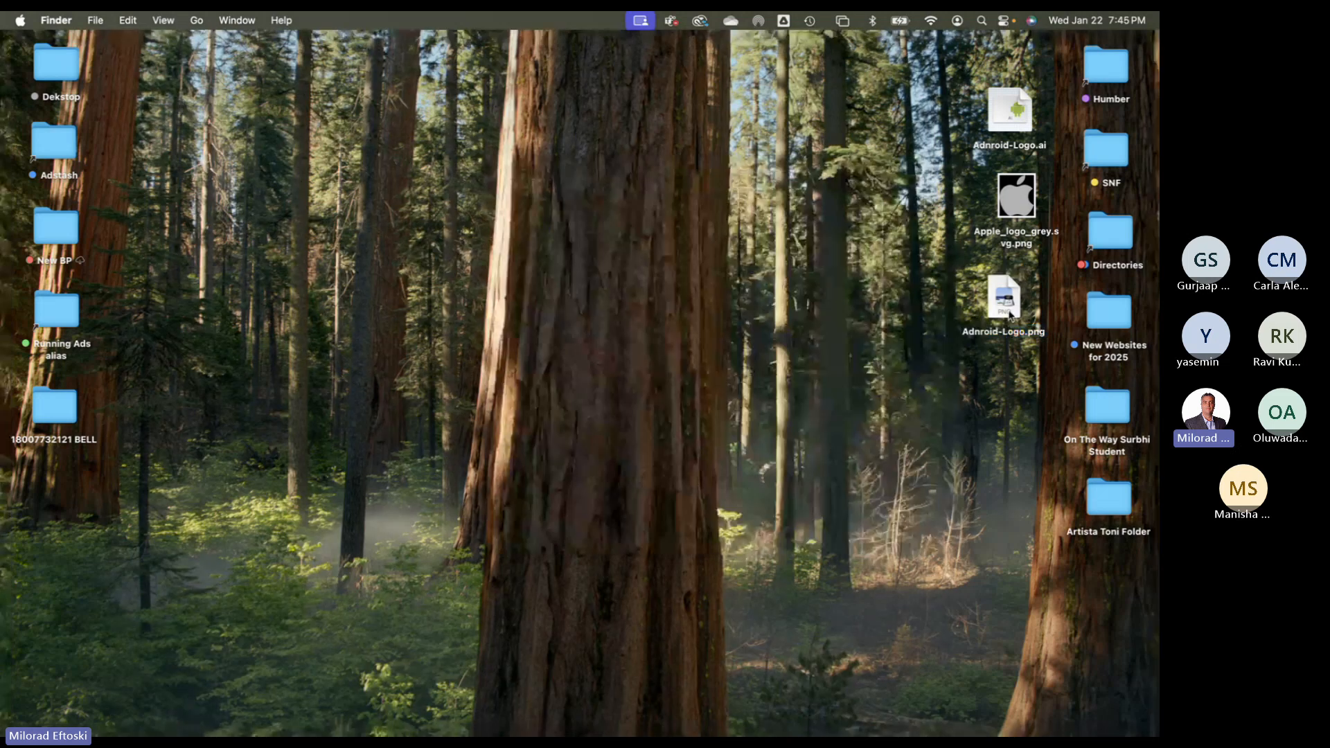
{"action": "left_click_drag", "start_coordinate": [1010, 312], "coordinate": [1015, 303]}
{"action": "left_click", "coordinate": [801, 293]}
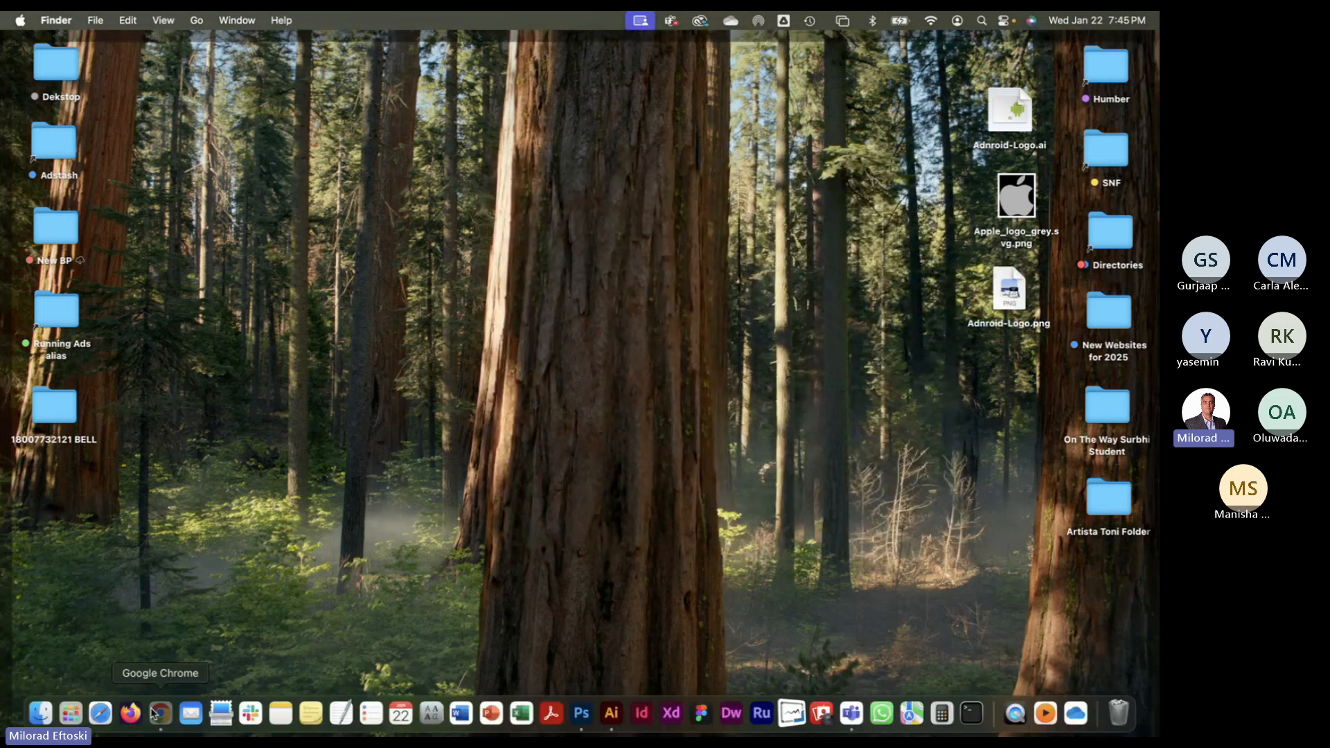
Switch to the course content page in Chrome and look inside the Class One Introduction and Class Two Digital Drawing folders
{"action": "left_click", "coordinate": [156, 712]}
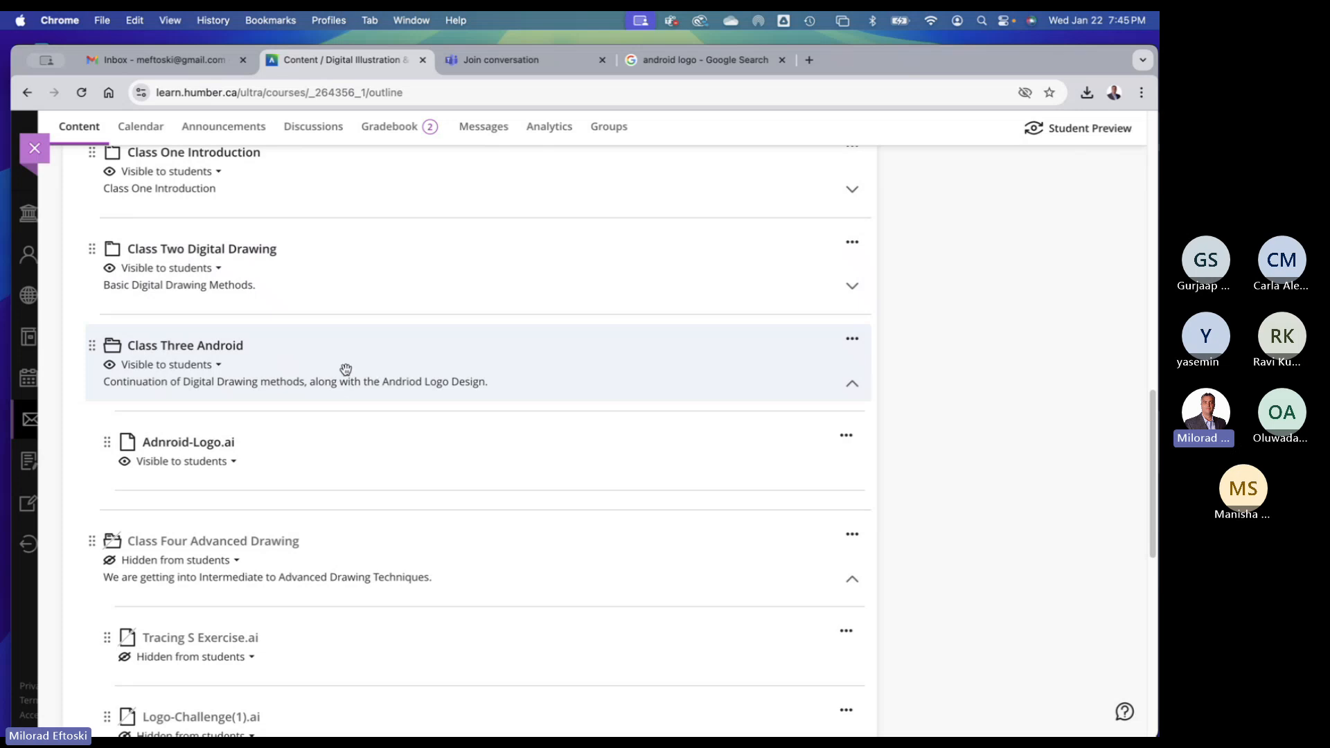
{"action": "scroll", "coordinate": [347, 375], "scroll_direction": "up", "scroll_amount": 3}
{"action": "left_click", "coordinate": [356, 315]}
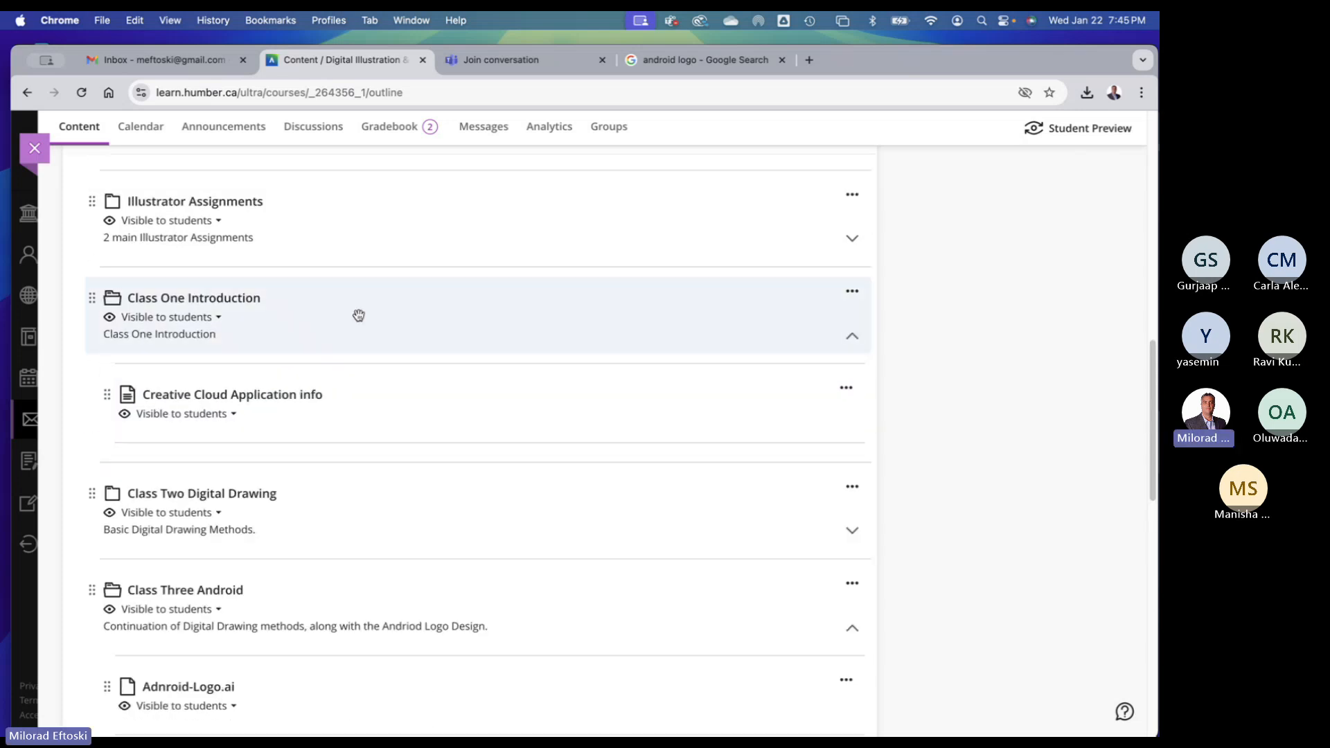
{"action": "left_click", "coordinate": [468, 503]}
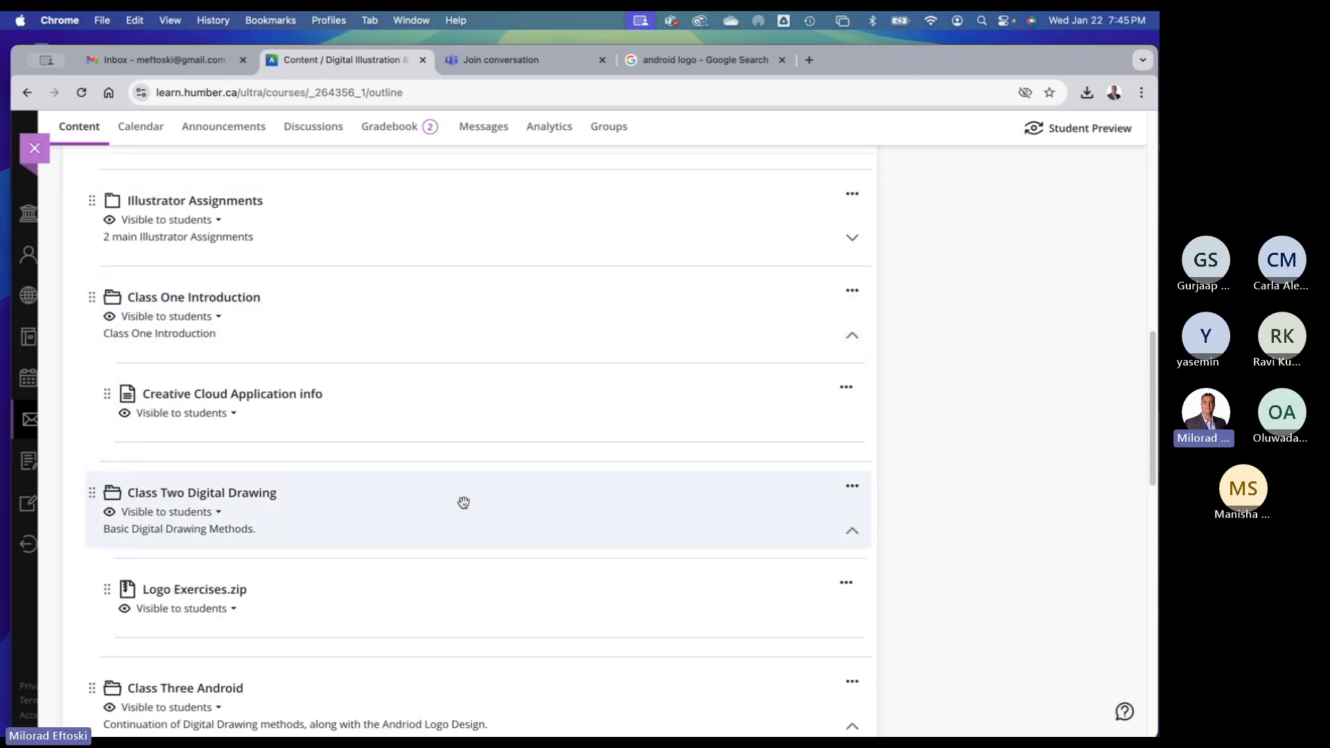
{"action": "scroll", "coordinate": [460, 502], "scroll_direction": "down", "scroll_amount": 2}
{"action": "left_click", "coordinate": [455, 422]}
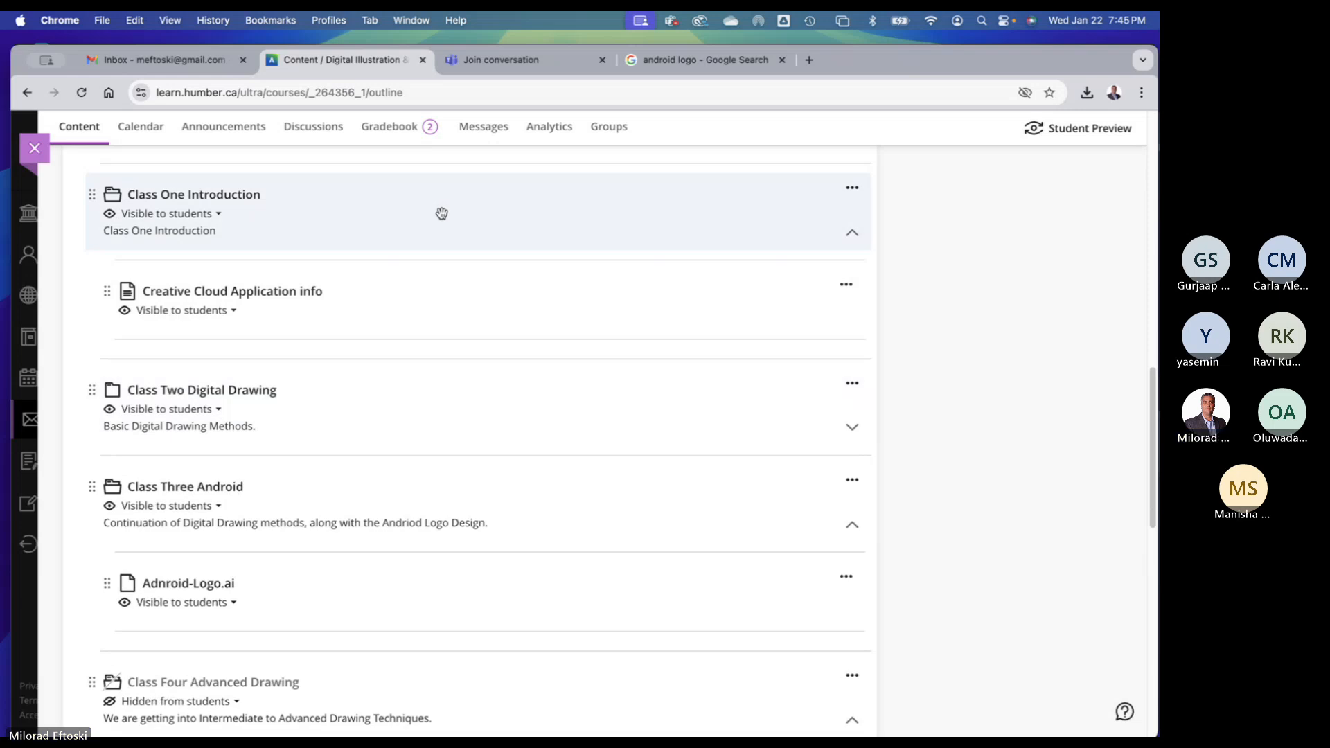
{"action": "left_click", "coordinate": [439, 214]}
Create a new Discussion item beneath Adnroid-Logo.ai in the Class Three Android folder
{"action": "scroll", "coordinate": [582, 327], "scroll_direction": "down", "scroll_amount": 1}
{"action": "scroll", "coordinate": [581, 327], "scroll_direction": "down", "scroll_amount": 1}
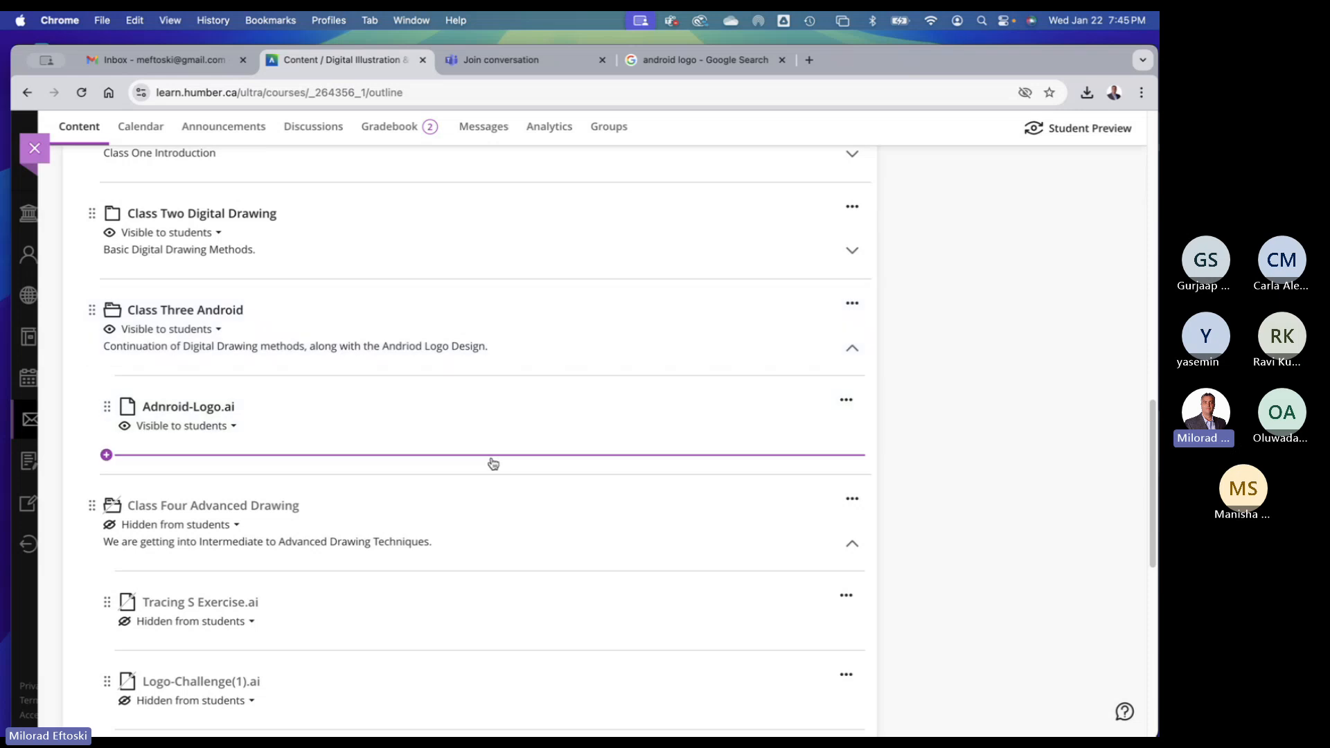
{"action": "left_click", "coordinate": [493, 460]}
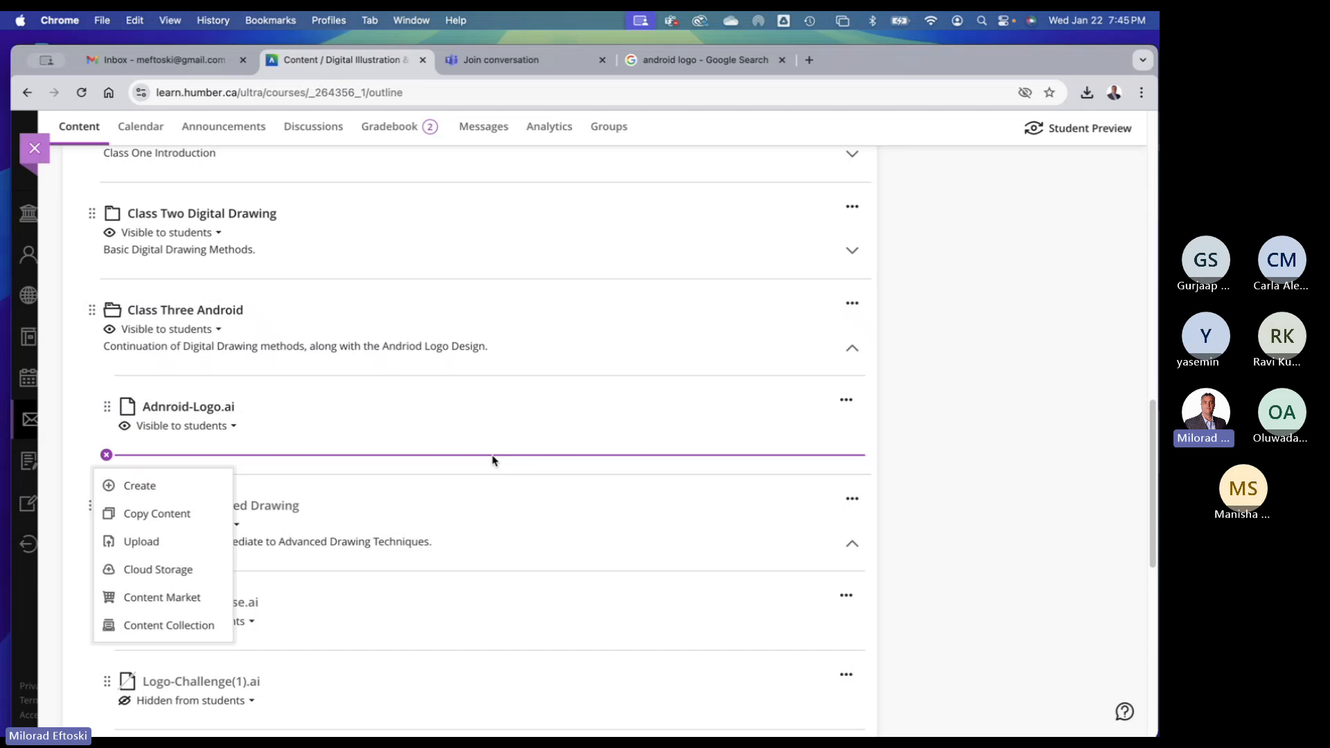
{"action": "left_click", "coordinate": [145, 487]}
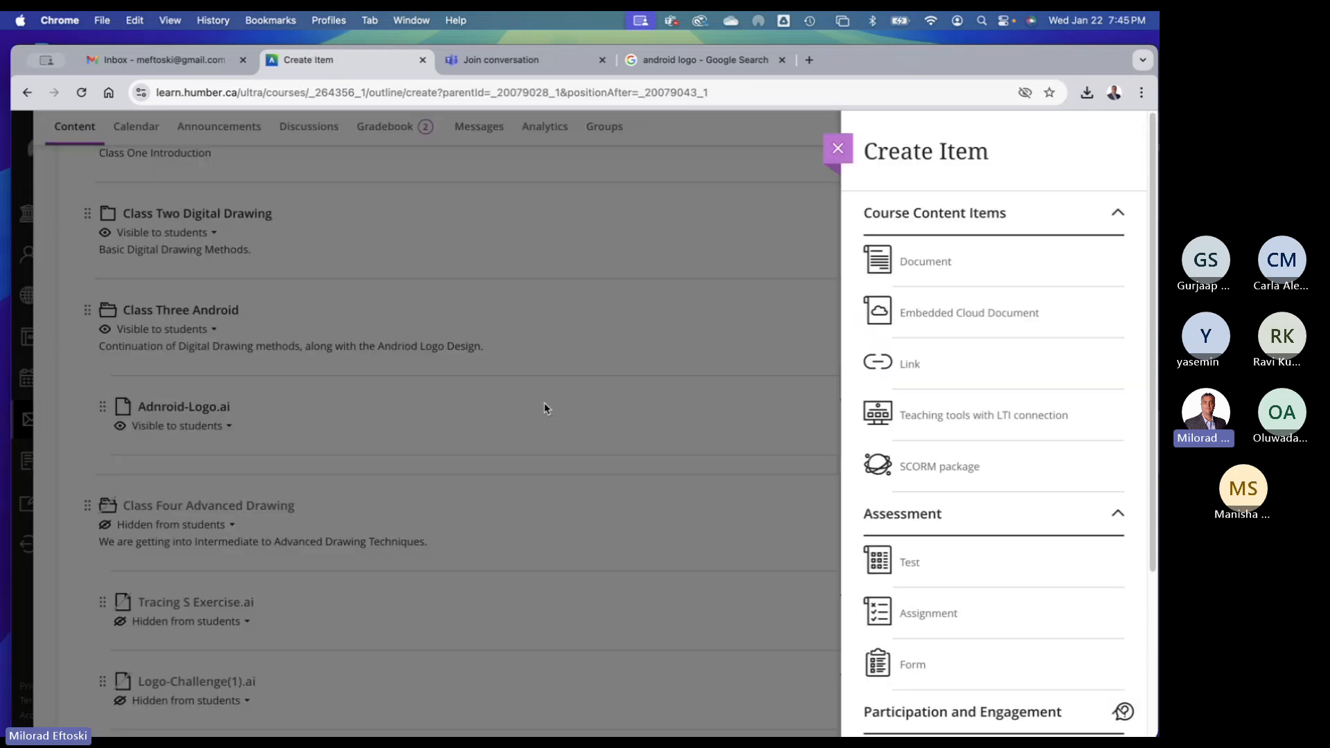
{"action": "scroll", "coordinate": [963, 357], "scroll_direction": "down", "scroll_amount": 2}
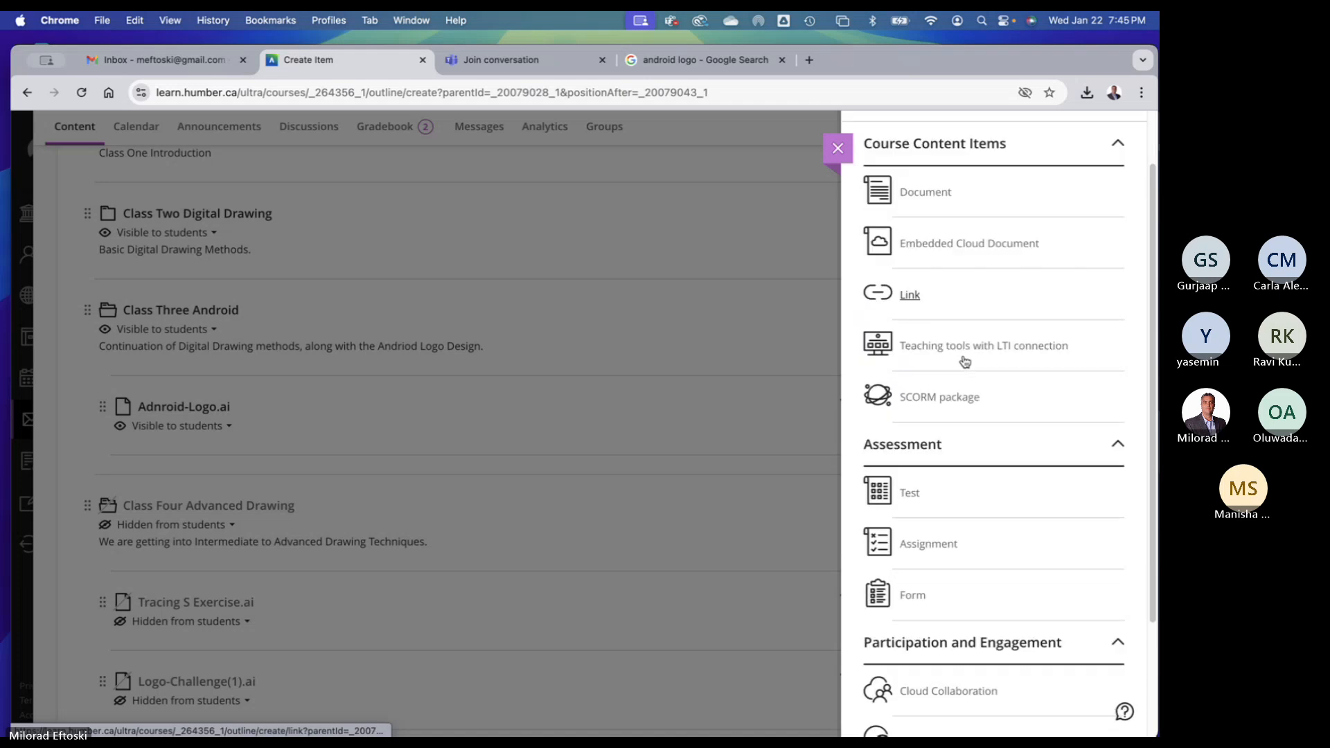
{"action": "scroll", "coordinate": [964, 361], "scroll_direction": "down", "scroll_amount": 3}
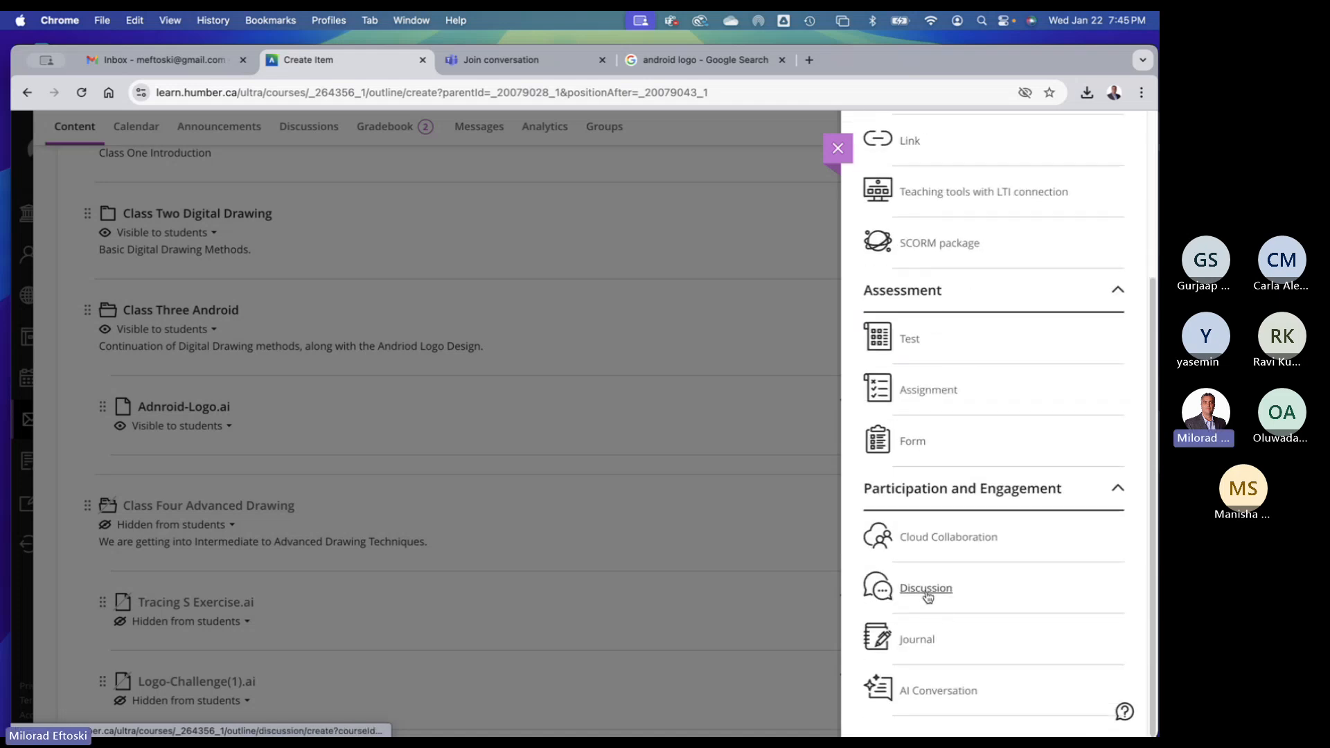
{"action": "left_click", "coordinate": [926, 589]}
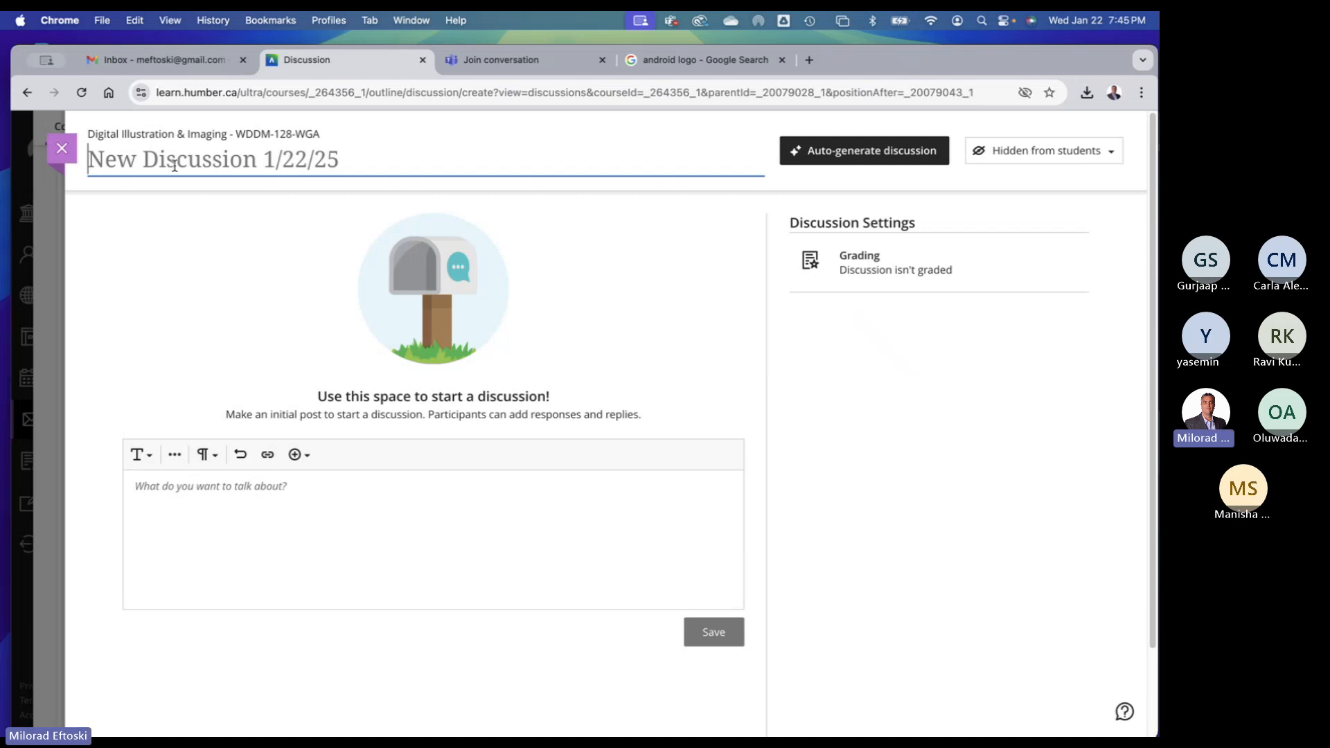
Title the new discussion "Andriod Logo Exercise" and place the cursor in its message body
{"action": "type", "text": "Andriod Logo"}
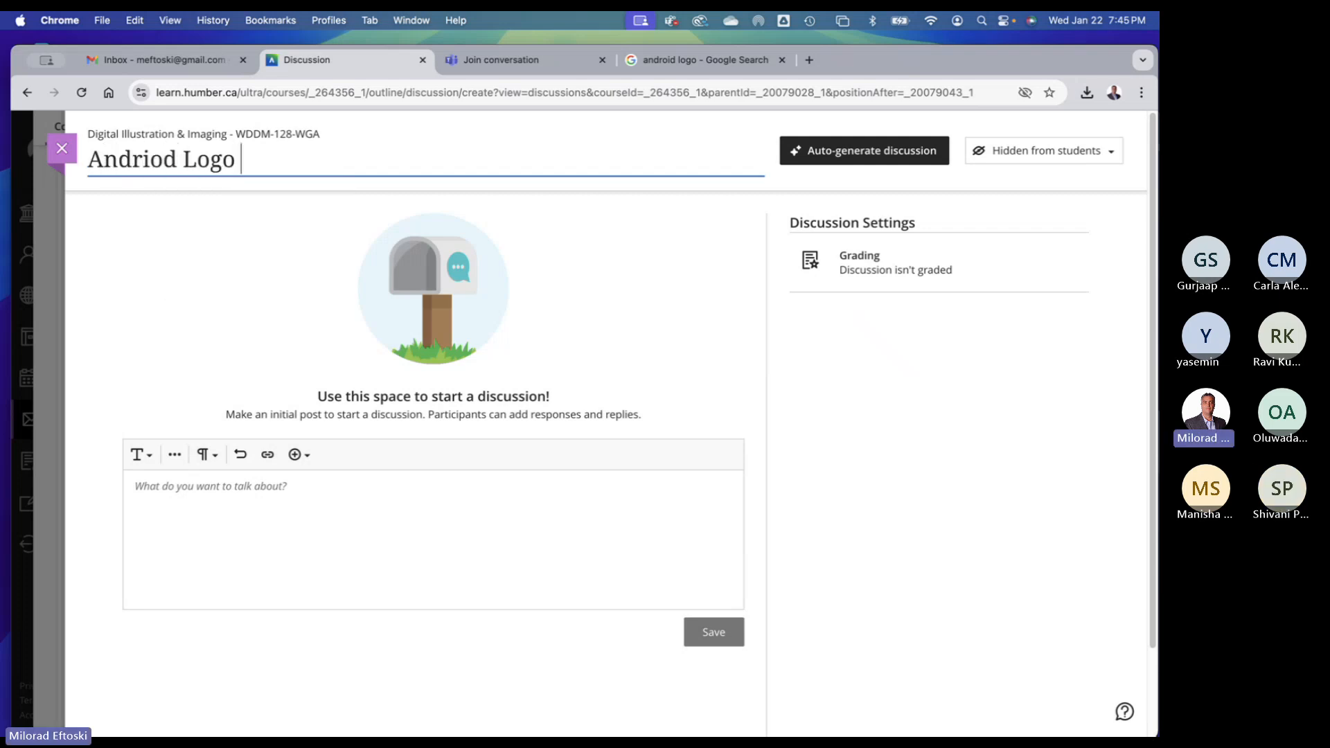
{"action": "type", "text": " Exerci"}
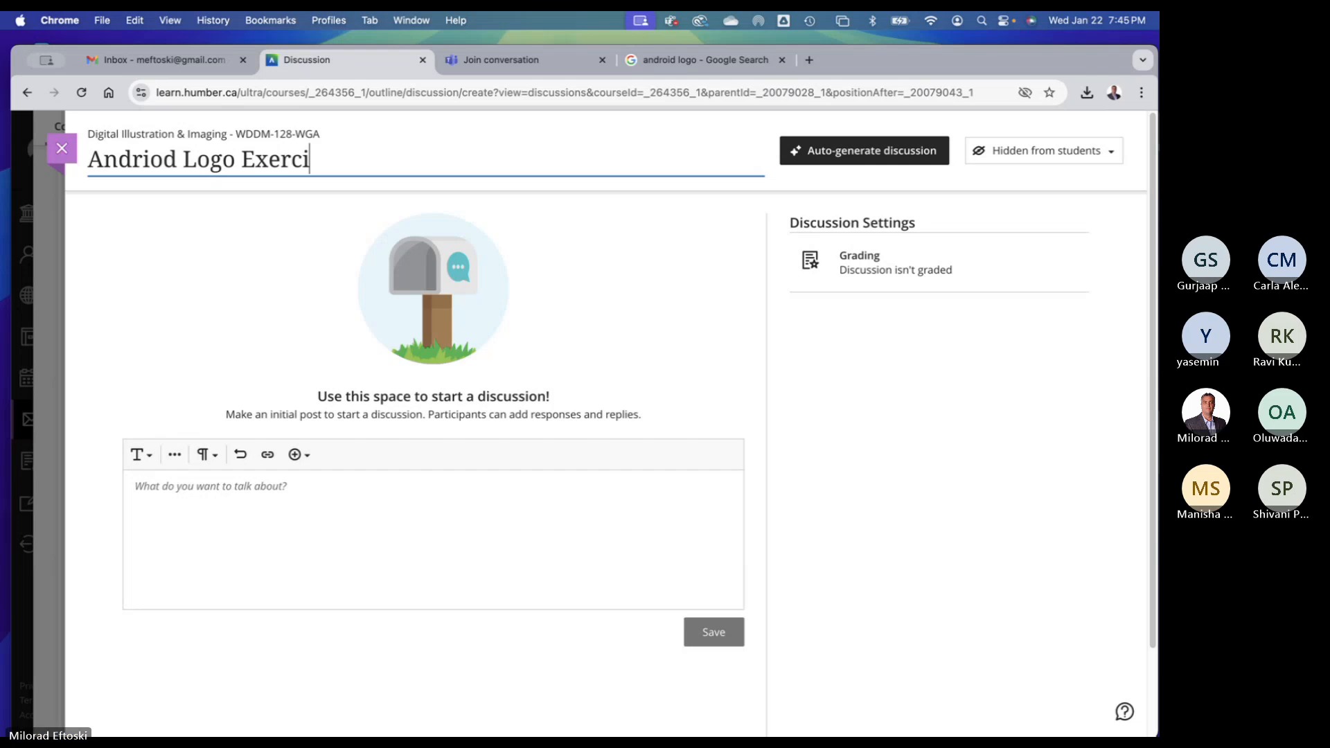
{"action": "type", "text": "se"}
{"action": "left_click", "coordinate": [397, 490]}
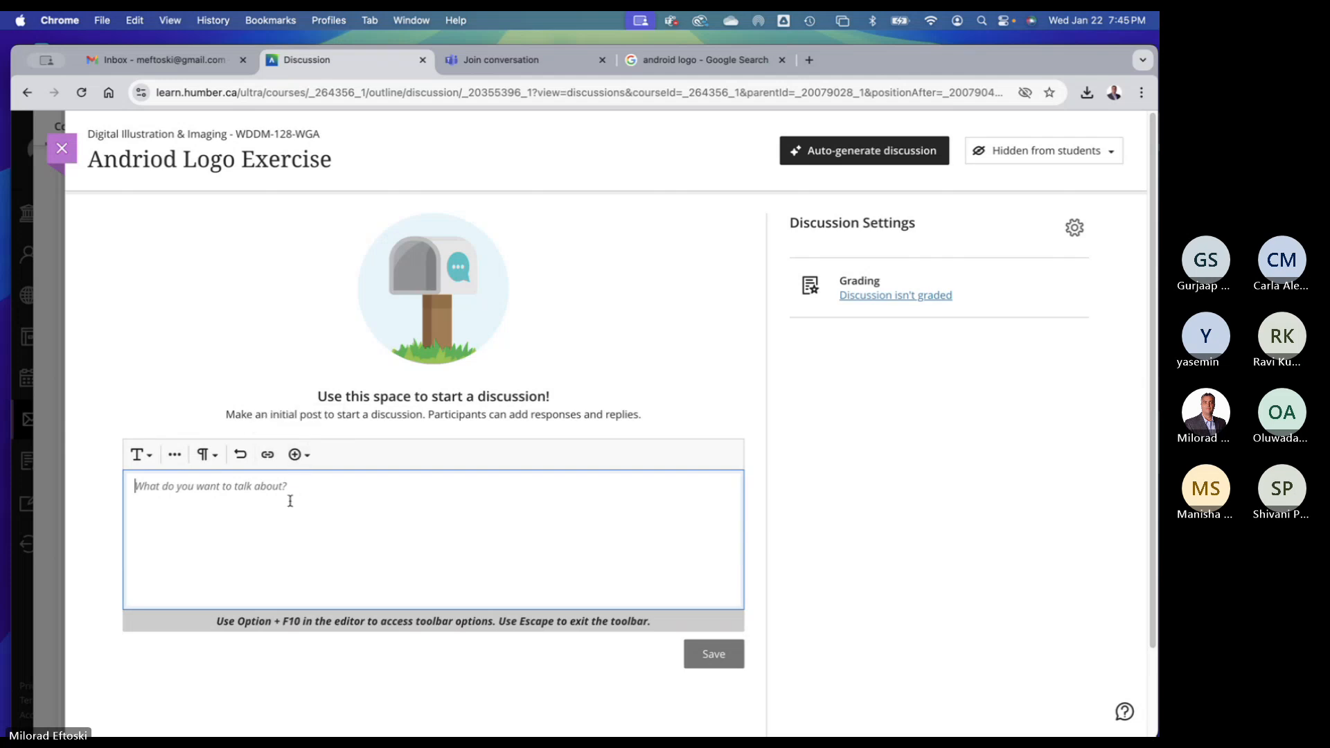
Make the discussion visible to students and save its topic message as "This is the Android logo exercise. Please upload your version."
{"action": "left_click", "coordinate": [1043, 158]}
{"action": "left_click", "coordinate": [1029, 175]}
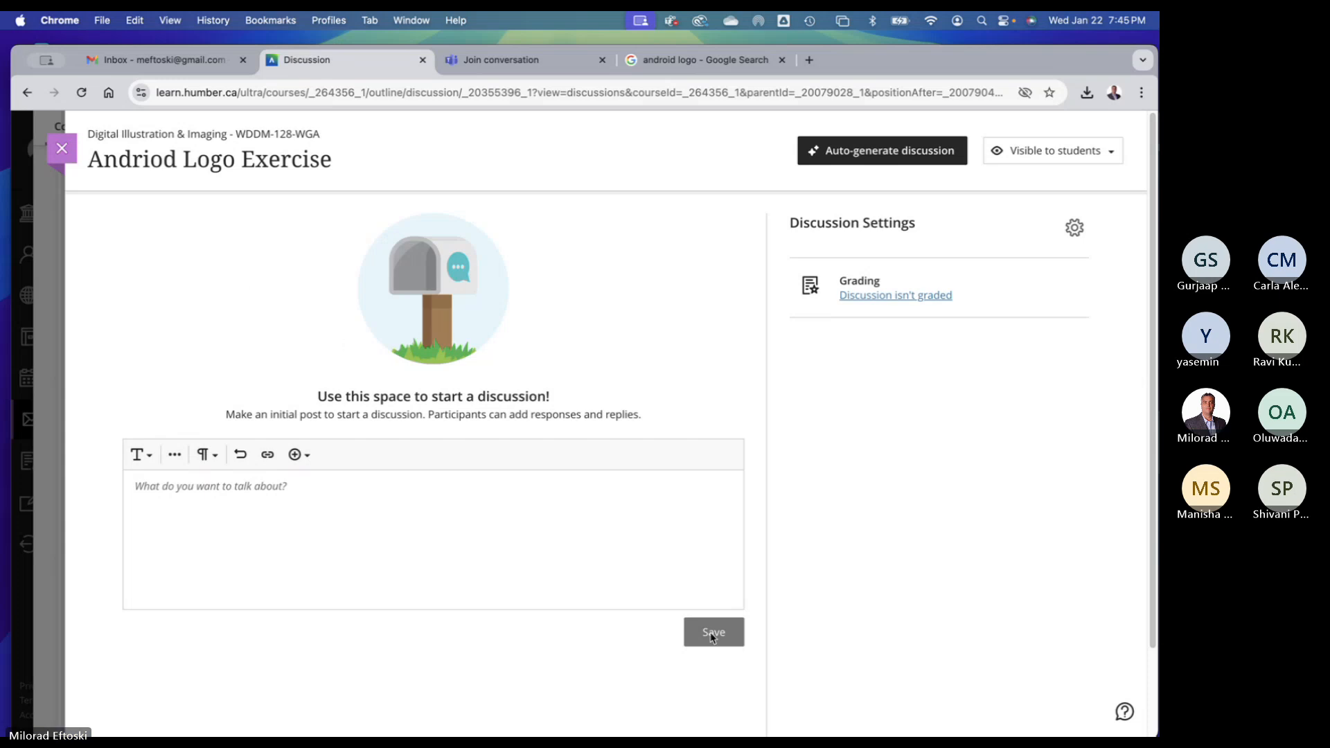
{"action": "left_click", "coordinate": [411, 521]}
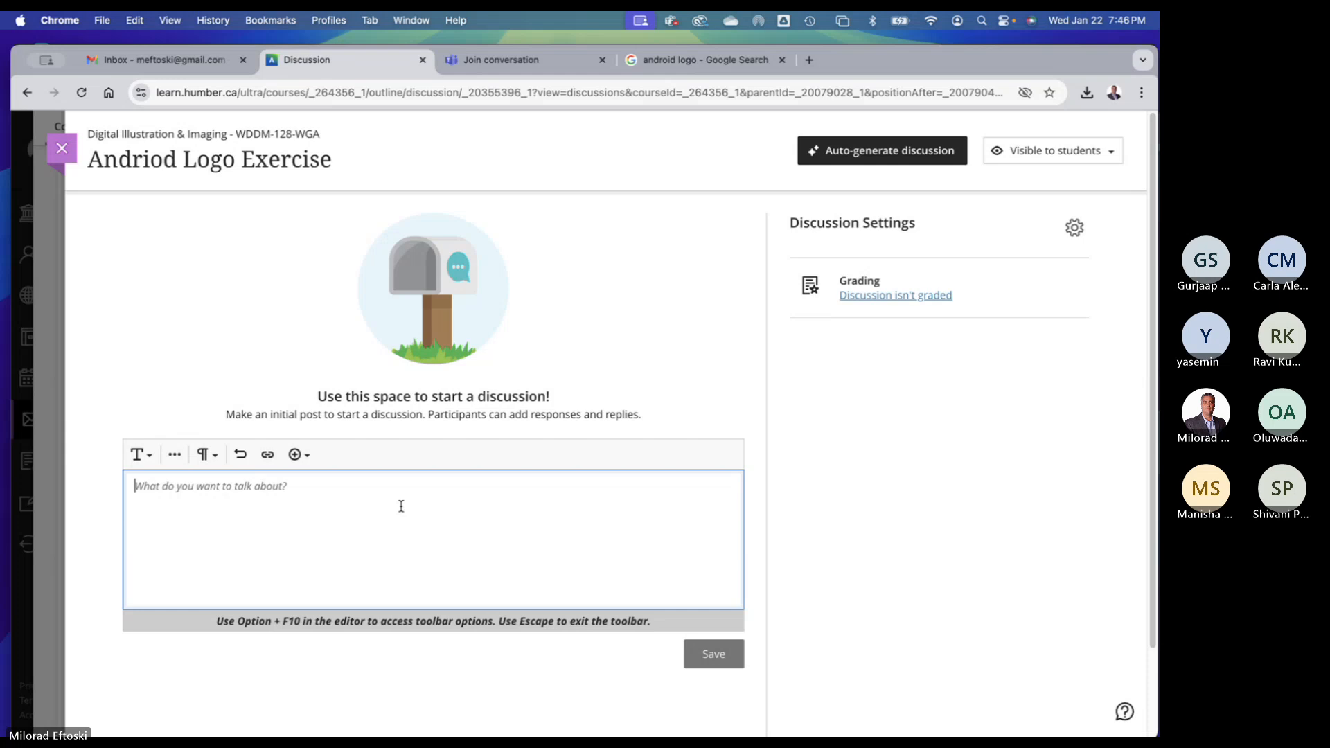
{"action": "type", "text": "This is the "}
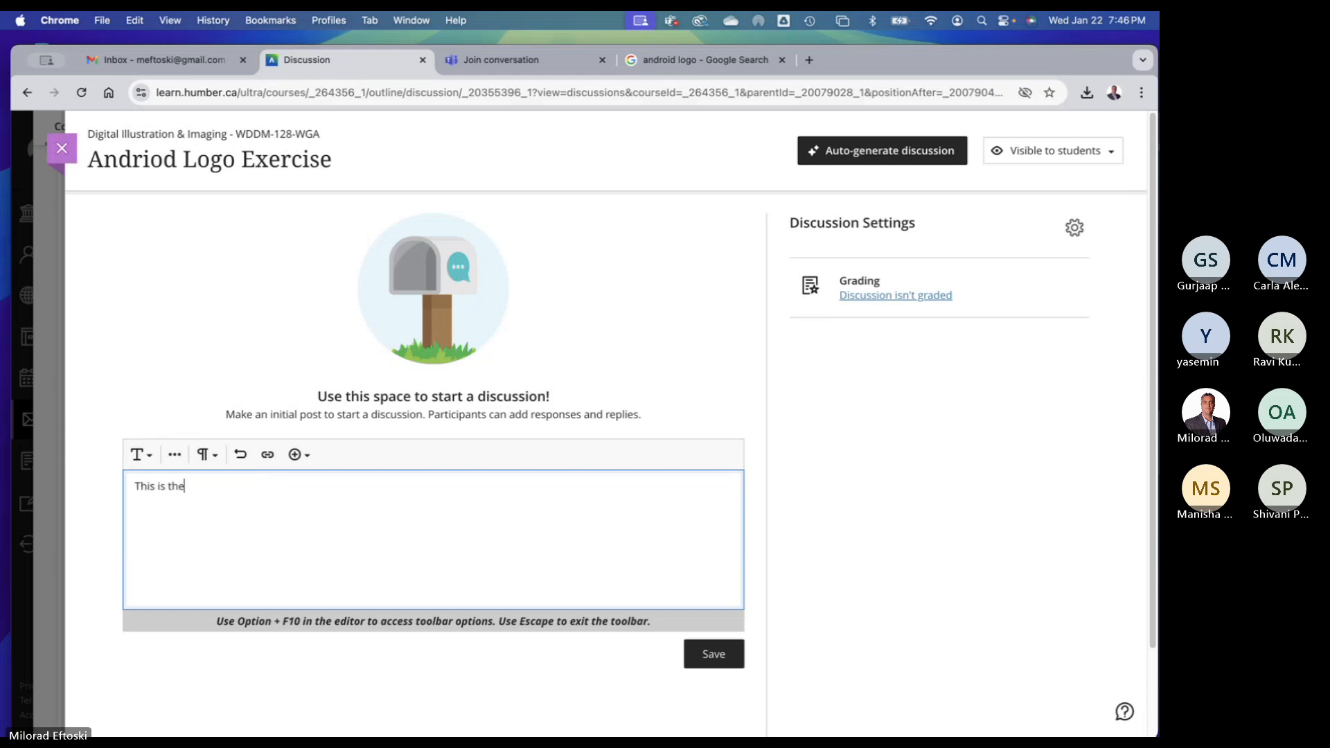
{"action": "type", "text": "Ad"}
{"action": "type", "text": "roid logo exercise. P"}
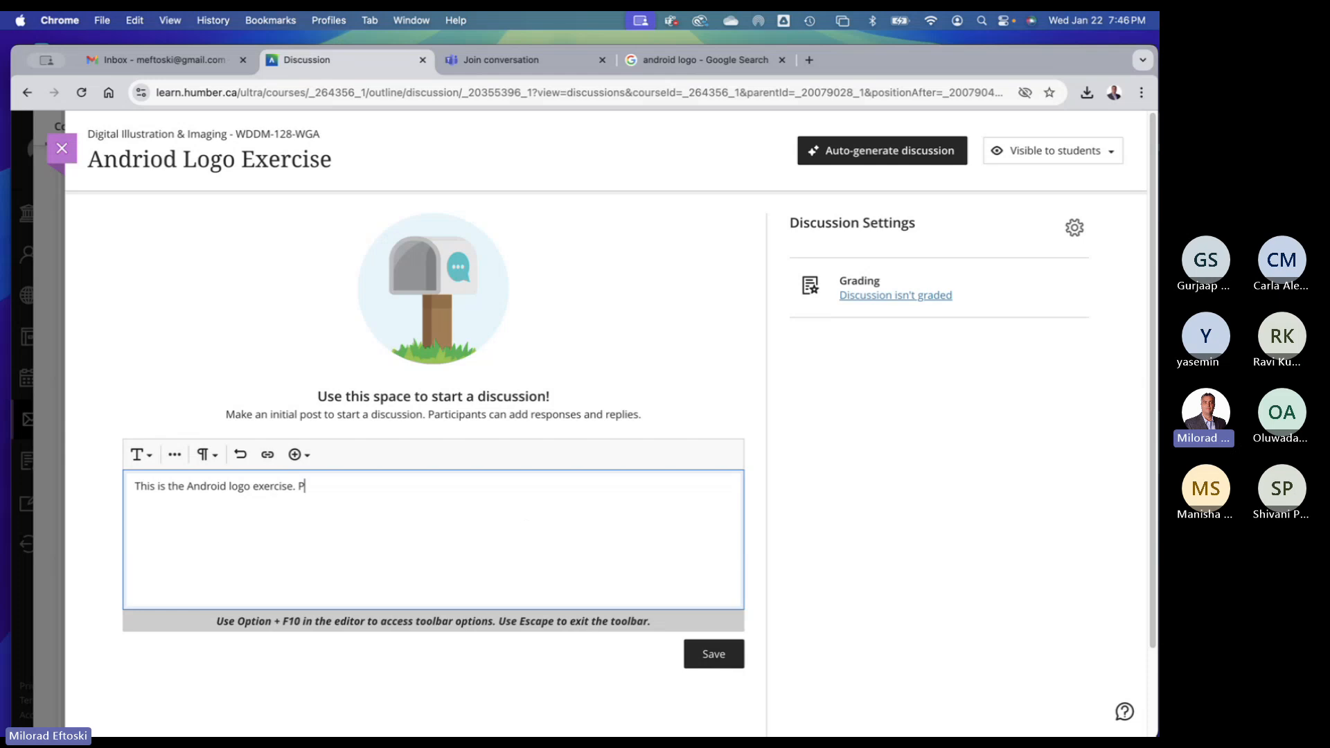
{"action": "type", "text": "lea"}
{"action": "key", "text": "BackSpace"}
{"action": "key", "text": "BackSpace"}
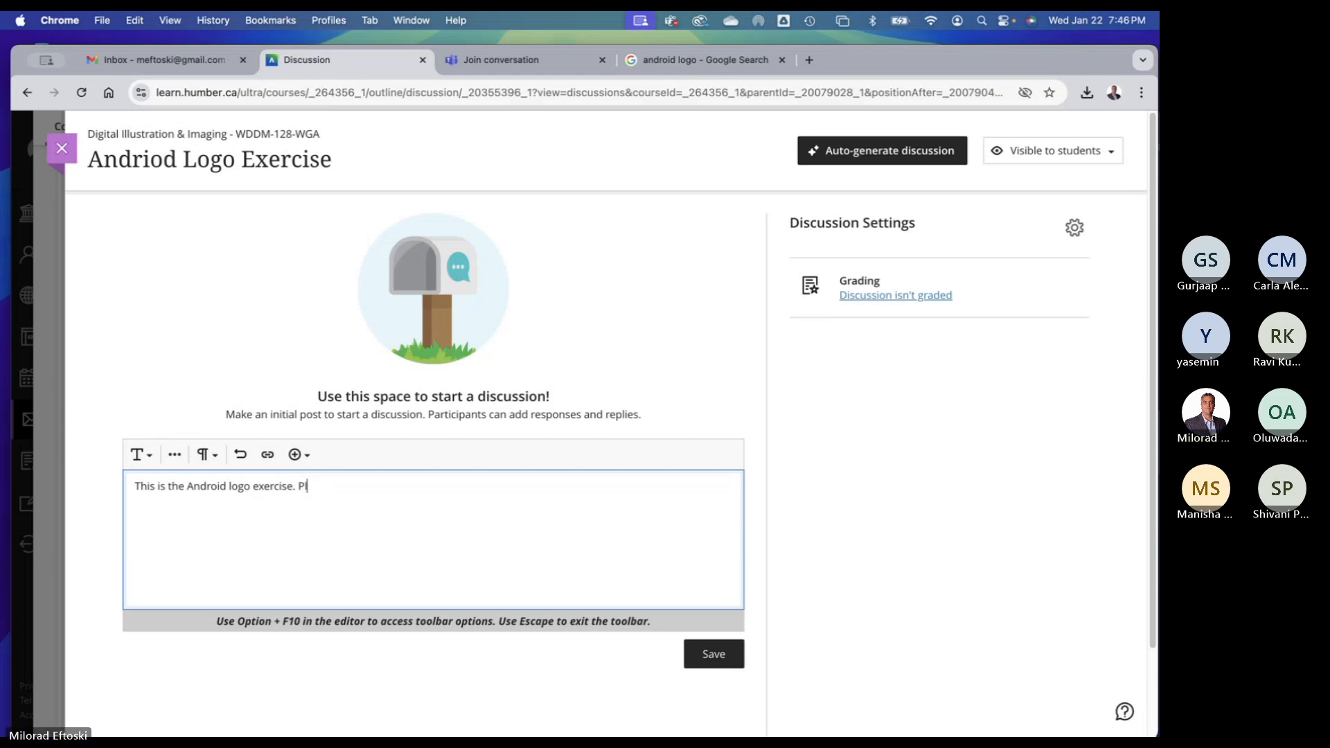
{"action": "type", "text": "ease upload "}
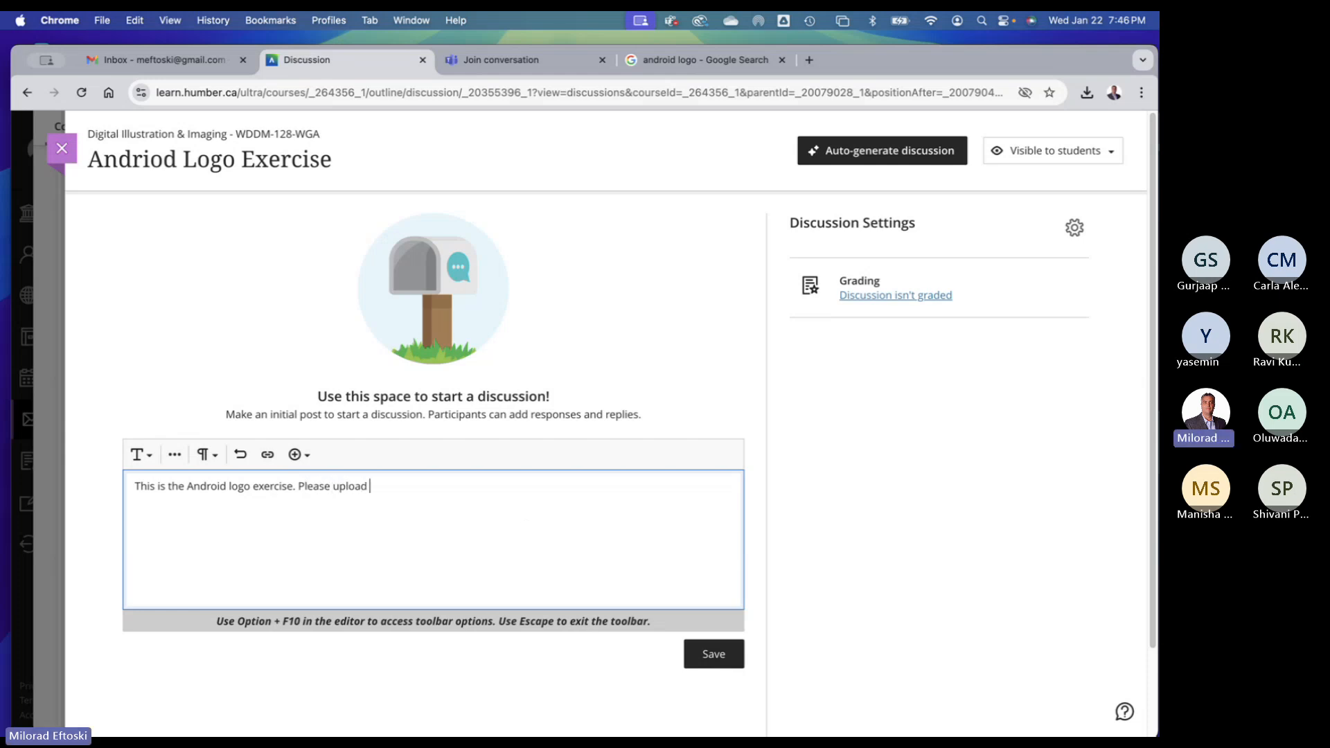
{"action": "type", "text": "your version."}
{"action": "left_click", "coordinate": [708, 658]}
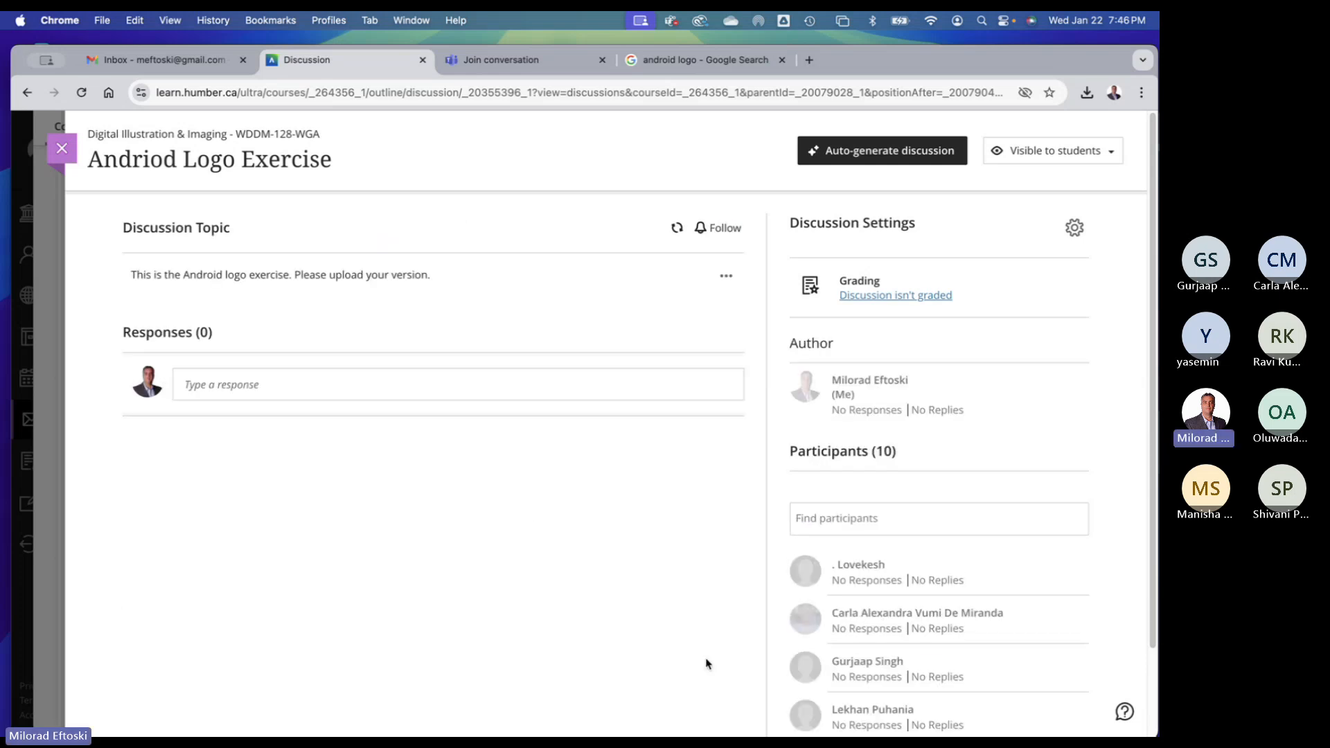
Post a response to the discussion containing Adnroid-Logo.png from the desktop, with its file options kept at View and download
{"action": "left_click", "coordinate": [311, 381]}
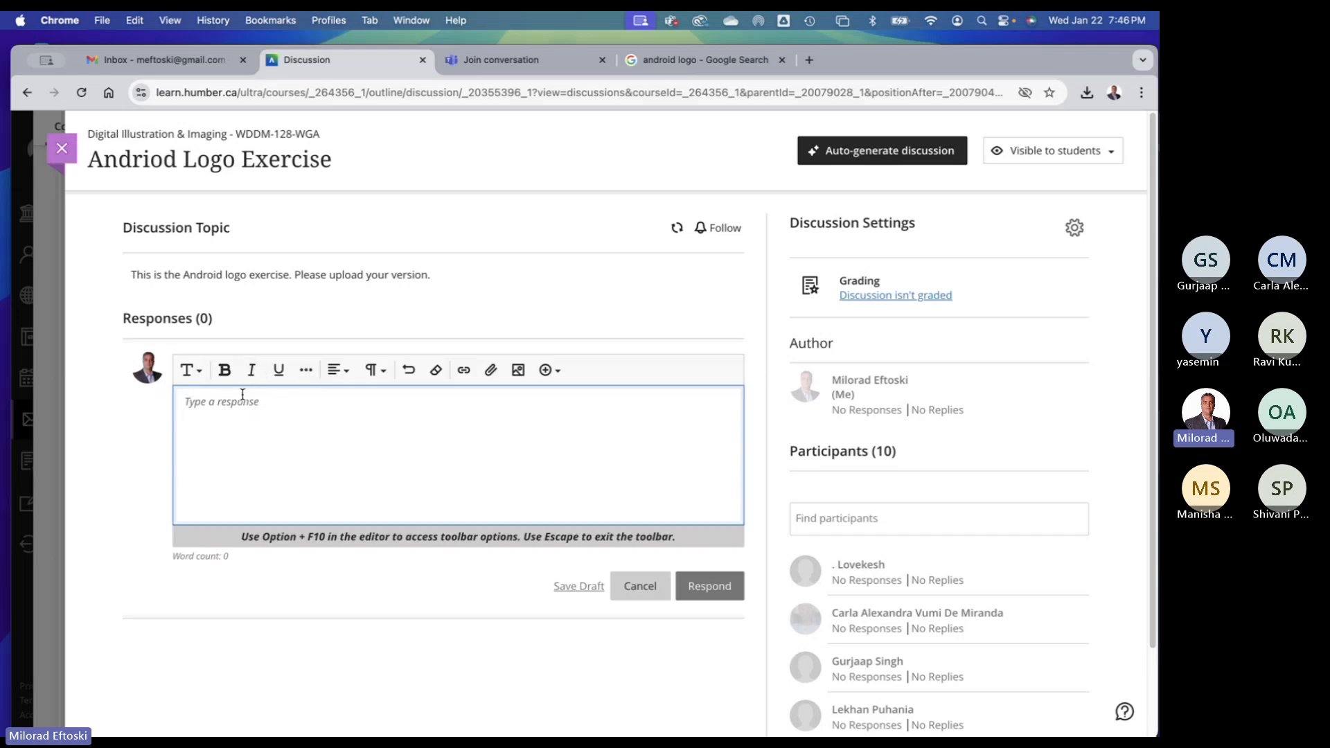
{"action": "left_click", "coordinate": [492, 370]}
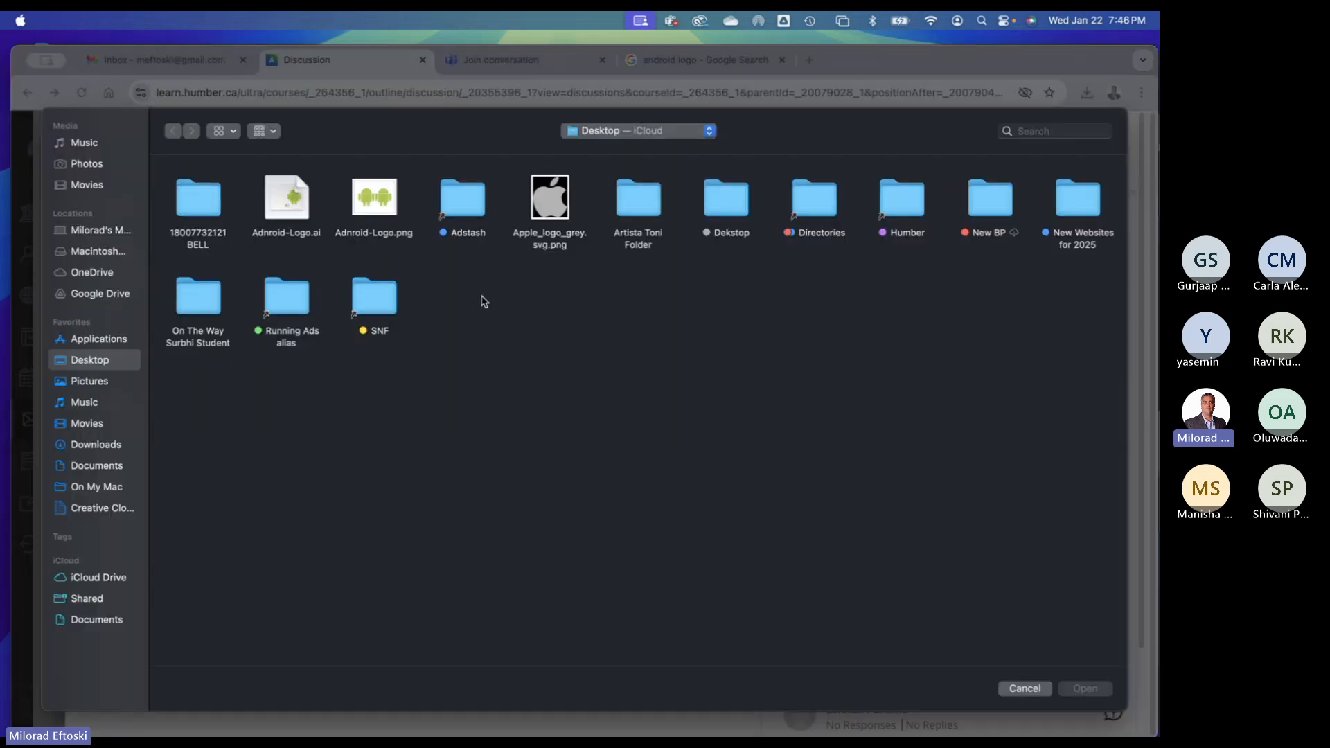
{"action": "left_click", "coordinate": [374, 203]}
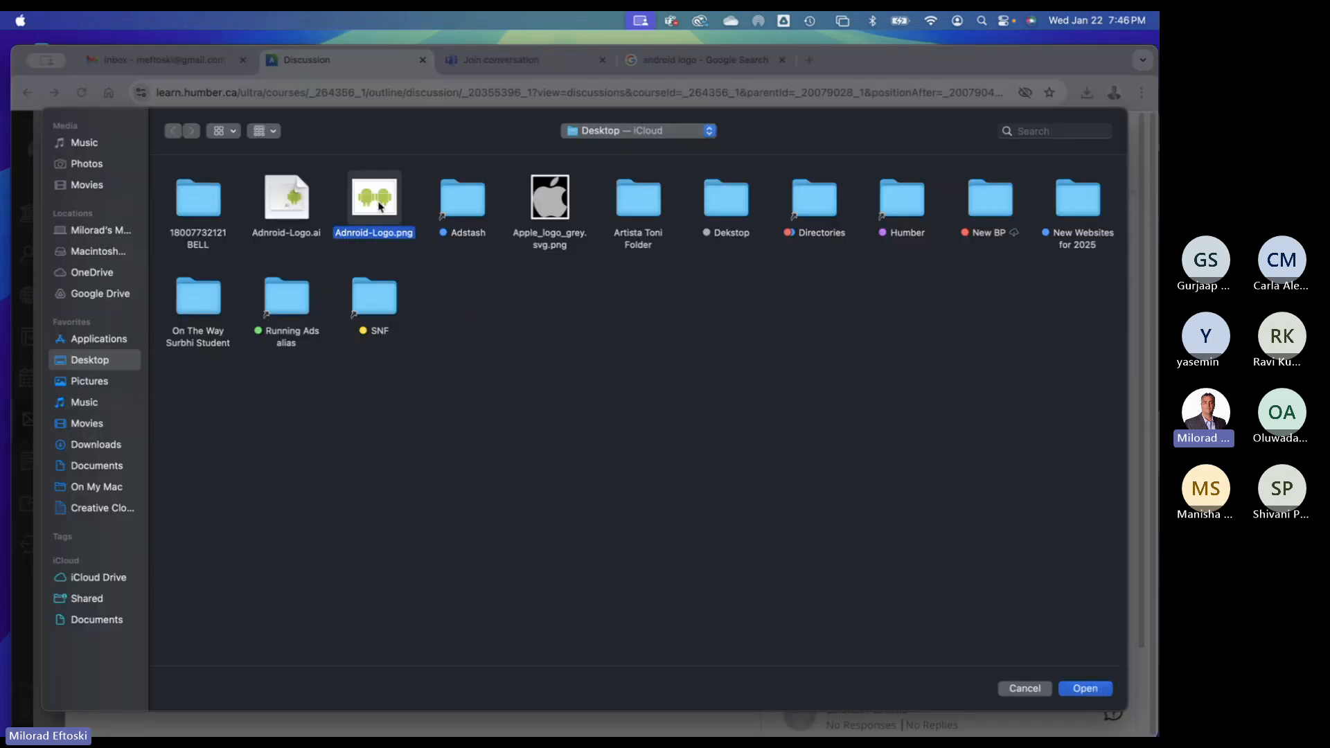
{"action": "left_click", "coordinate": [1086, 688]}
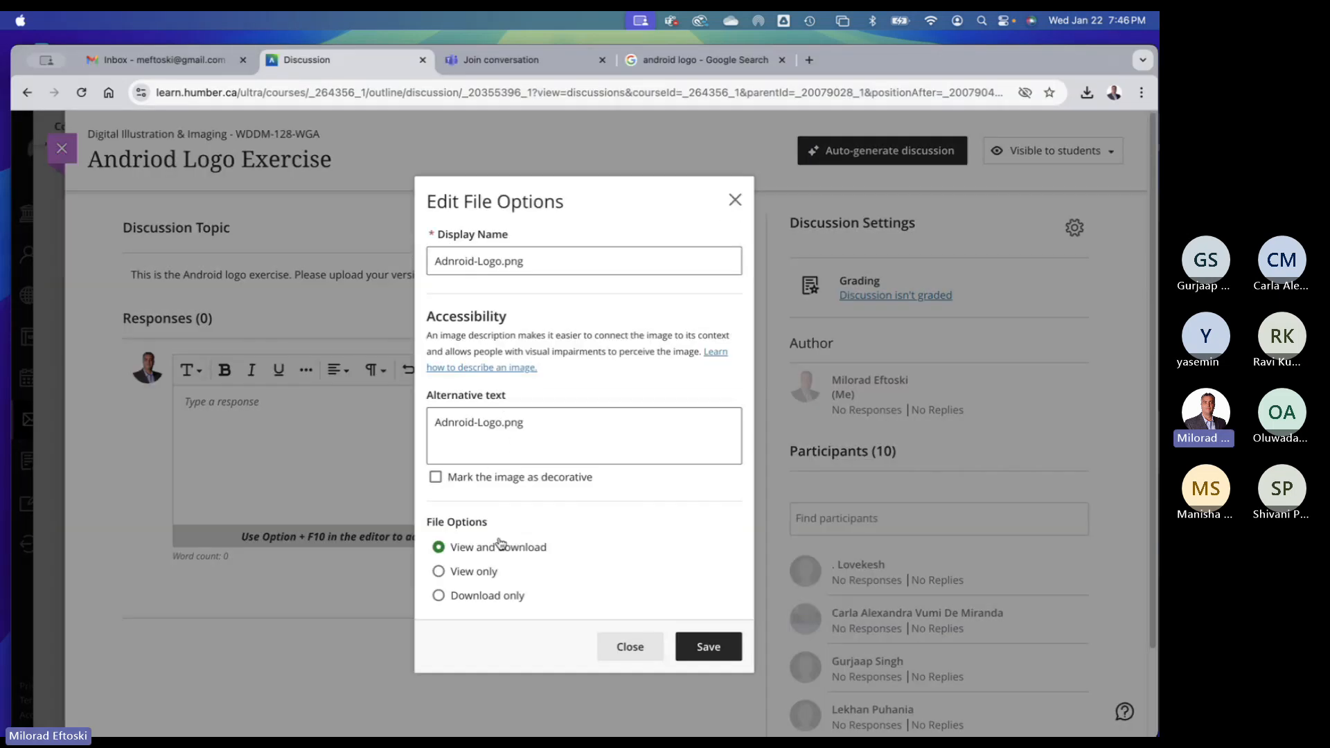
{"action": "left_click", "coordinate": [709, 648]}
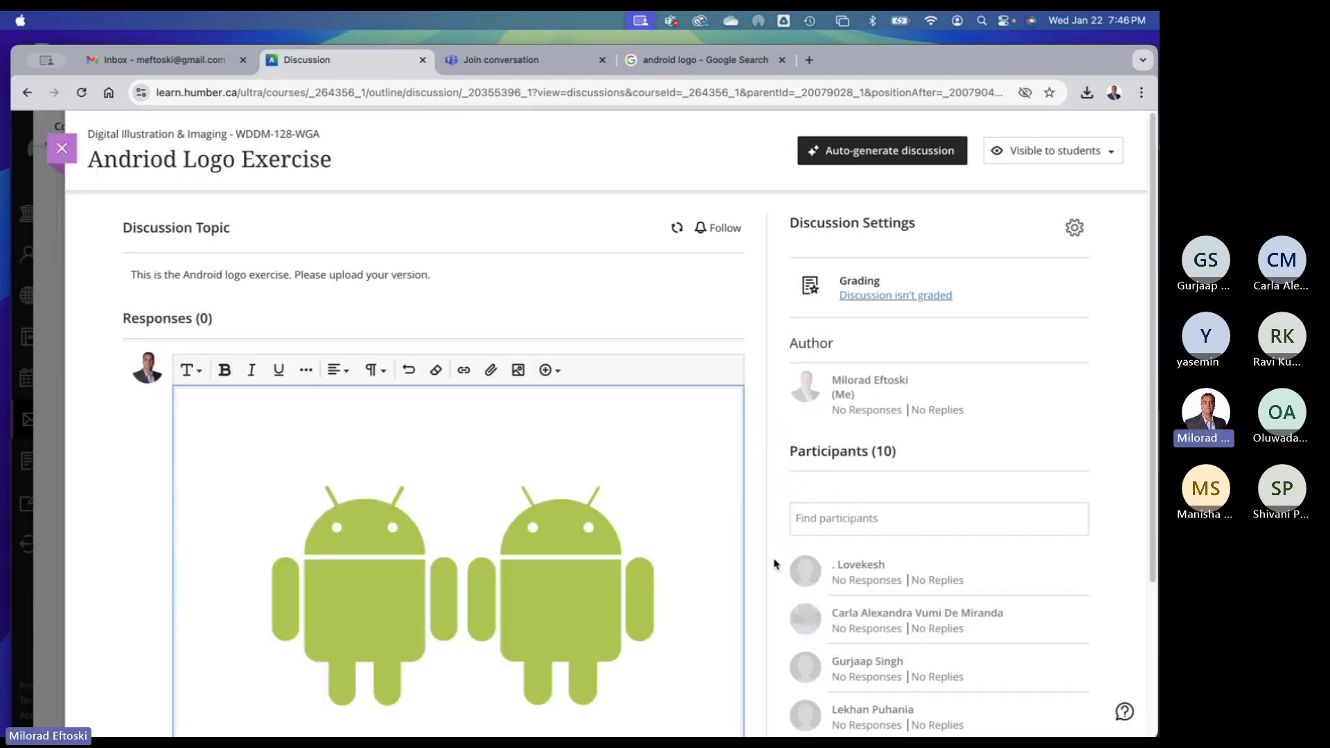
{"action": "scroll", "coordinate": [749, 554], "scroll_direction": "down", "scroll_amount": 3}
{"action": "left_click", "coordinate": [710, 684]}
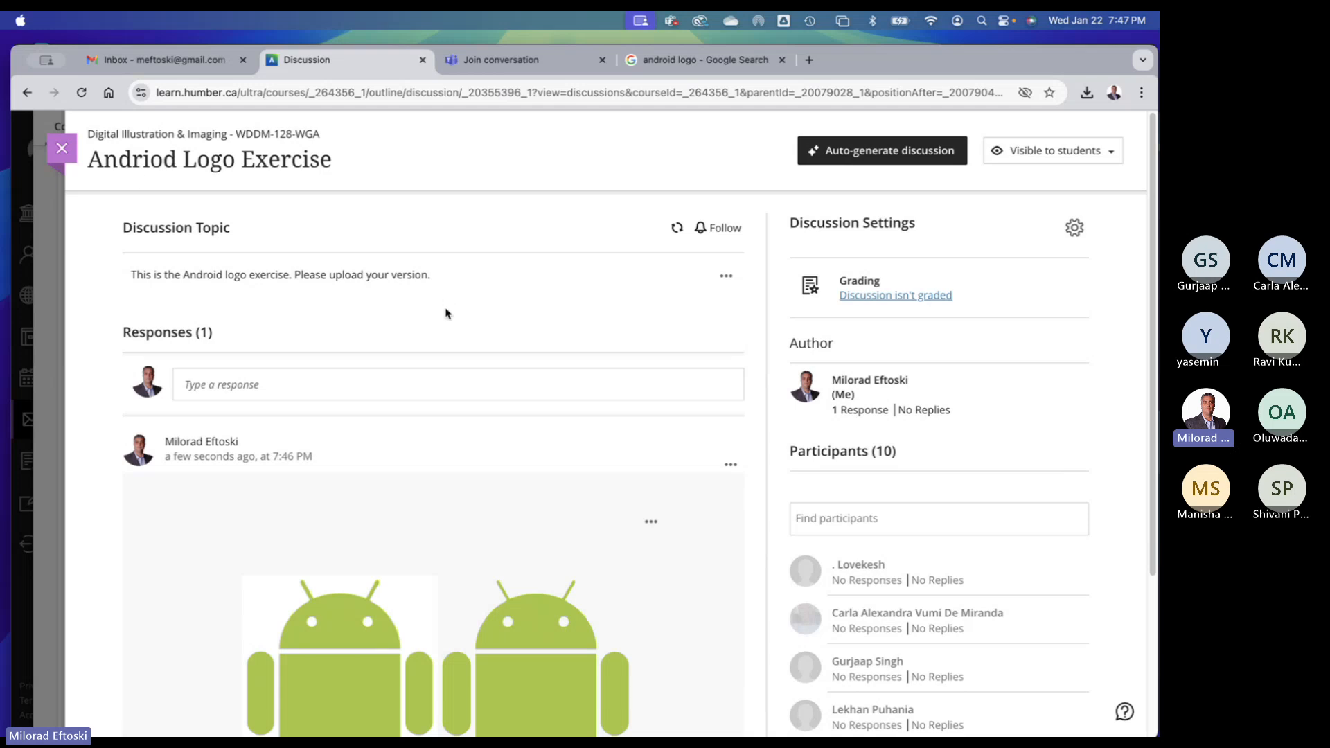
Return to the course content, reopen the Andriod Logo Exercise discussion to review the posted response, and close it again
{"action": "left_click", "coordinate": [72, 155]}
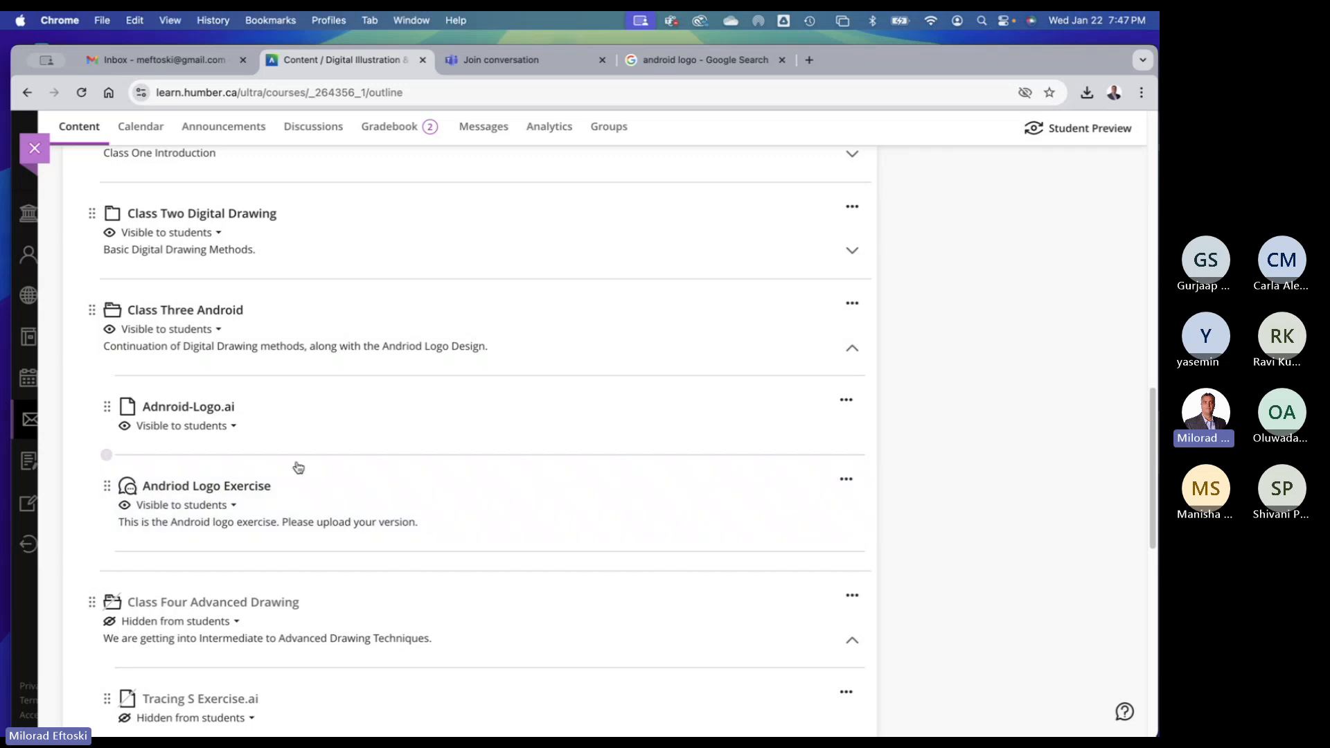
{"action": "left_click", "coordinate": [244, 489]}
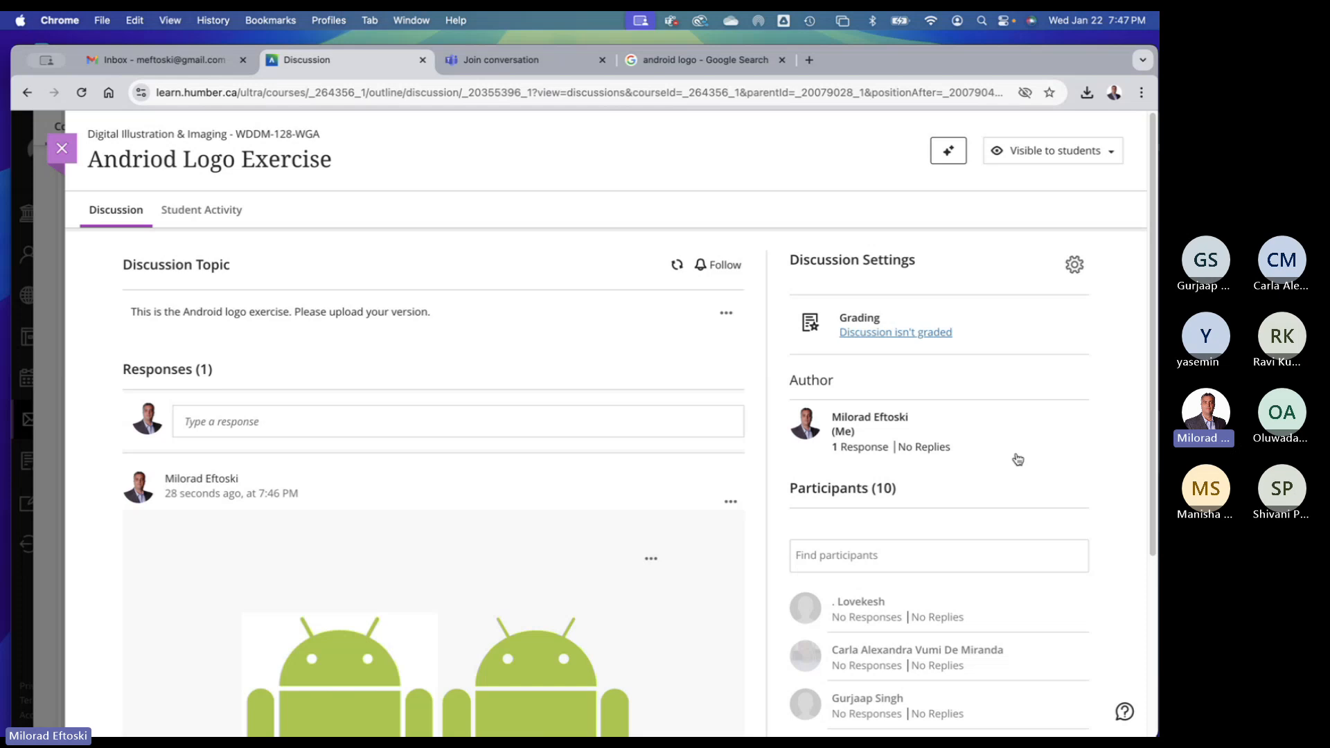
{"action": "left_click_drag", "start_coordinate": [1153, 397], "coordinate": [1147, 571]}
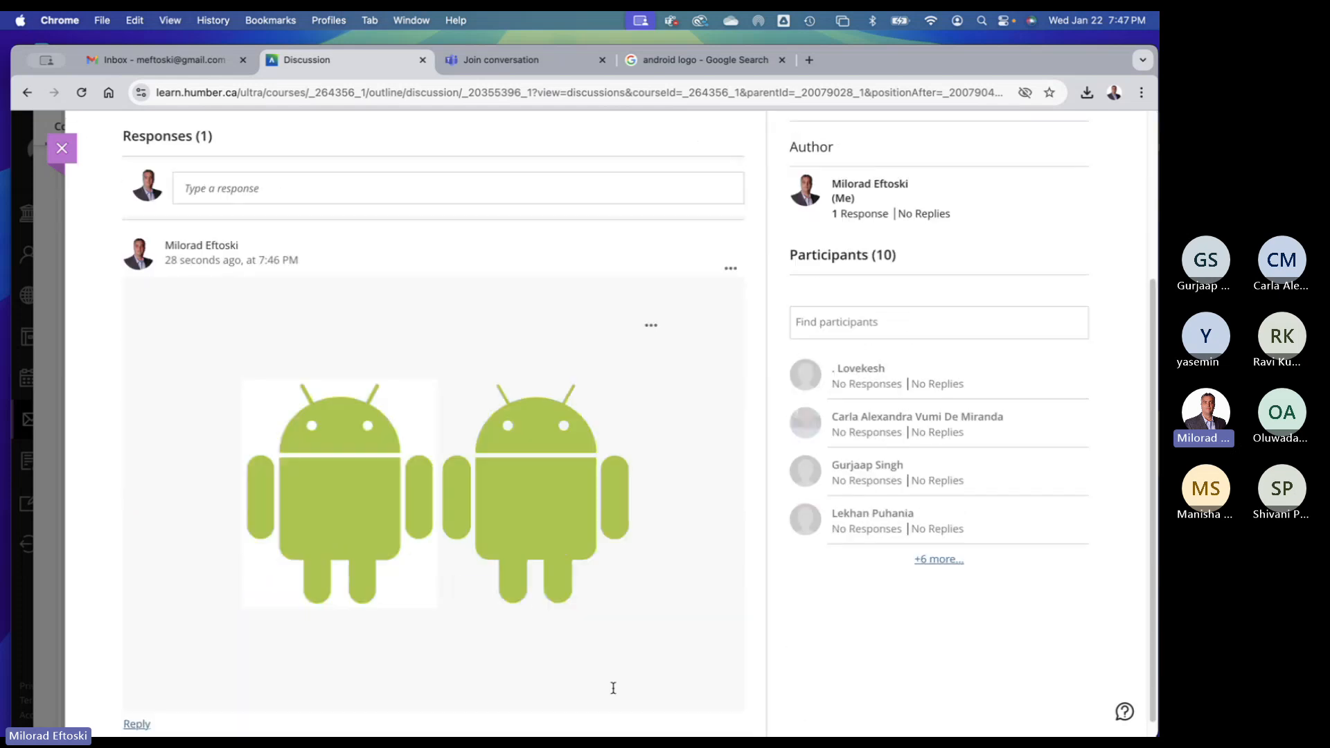
{"action": "scroll", "coordinate": [733, 578], "scroll_direction": "up", "scroll_amount": 5}
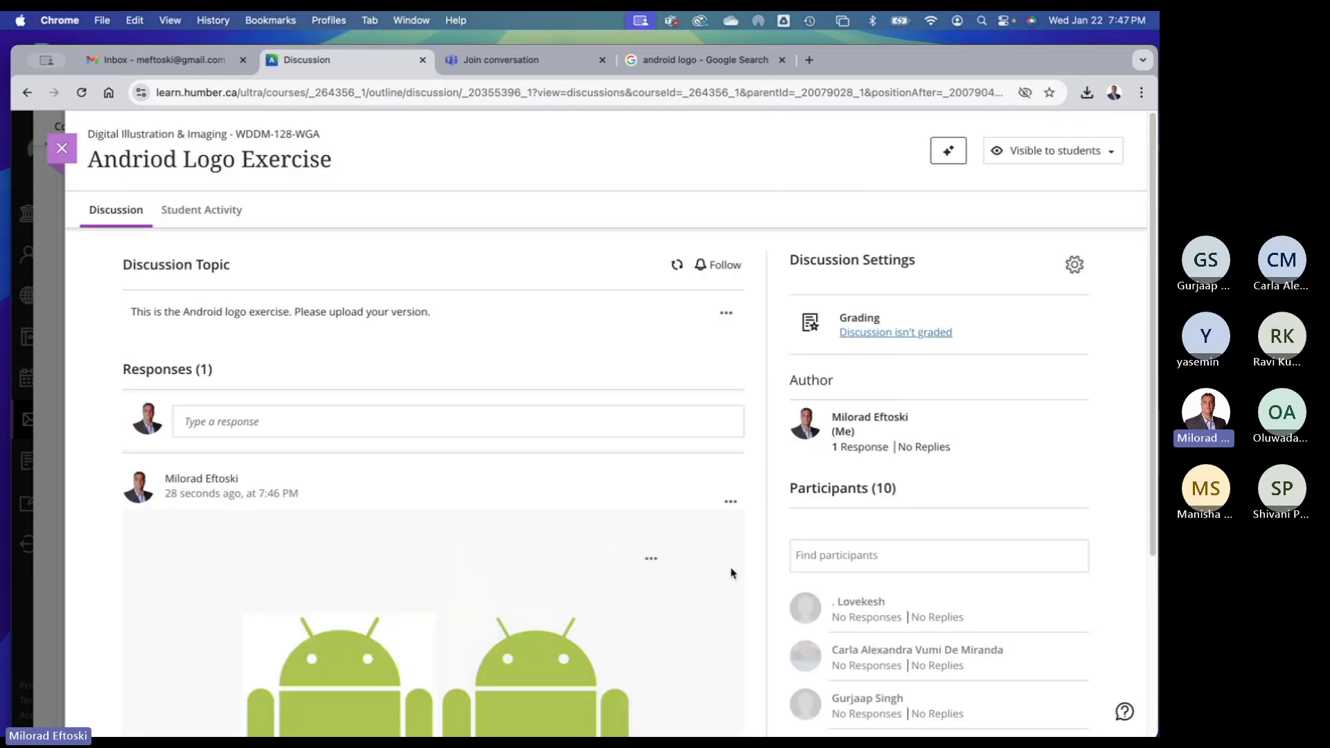
{"action": "left_click", "coordinate": [63, 149]}
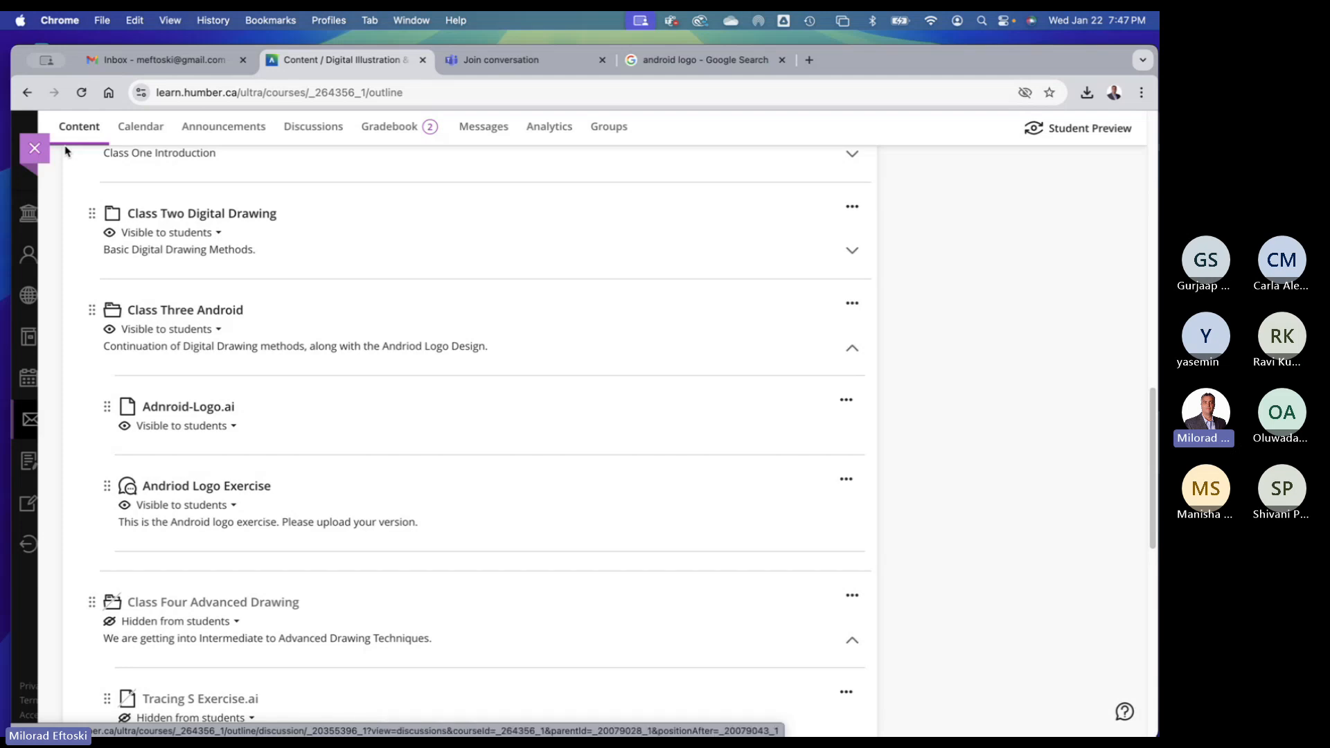
Leave the course content, reopen the Digital Illustration & Imaging WDDM-128-WGA course, and open the Wordmark Logo Assignment from the gradebook's gradable items
{"action": "left_click", "coordinate": [34, 149]}
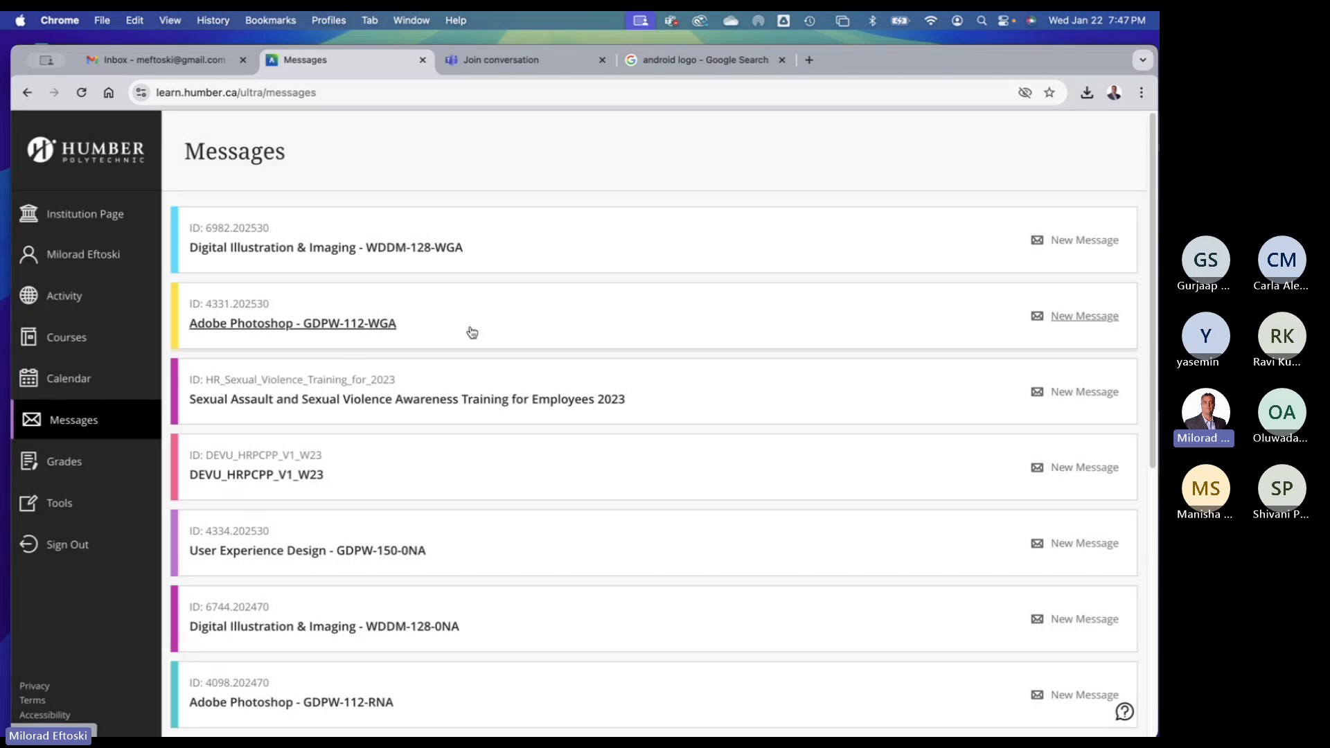
{"action": "left_click", "coordinate": [505, 244]}
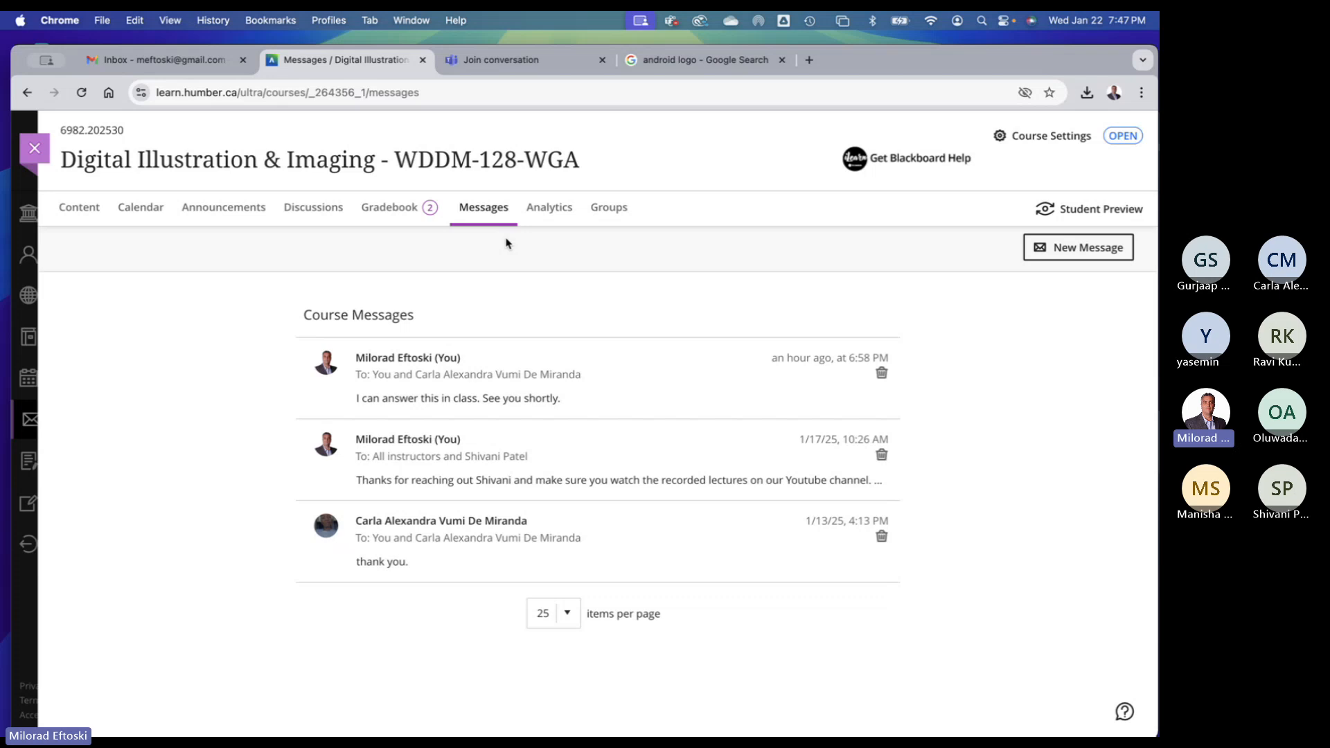
{"action": "left_click", "coordinate": [389, 220]}
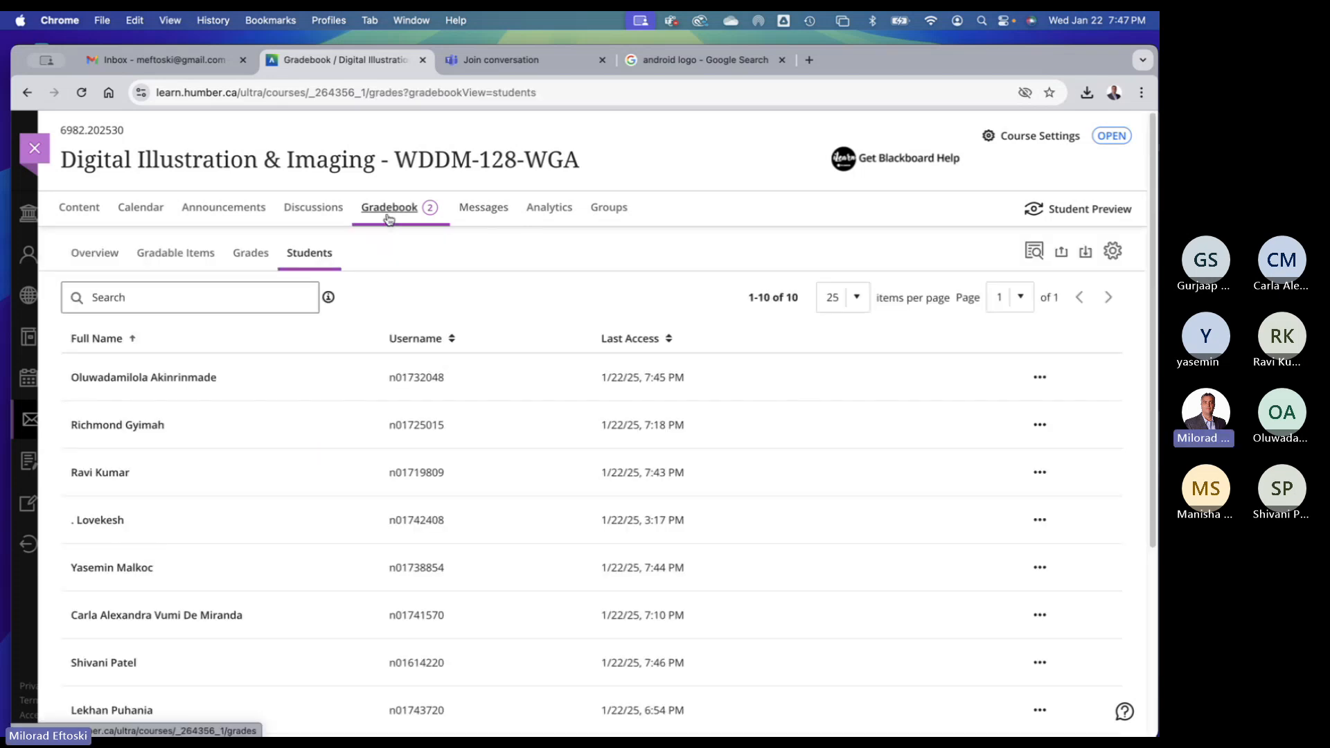
{"action": "left_click", "coordinate": [176, 265]}
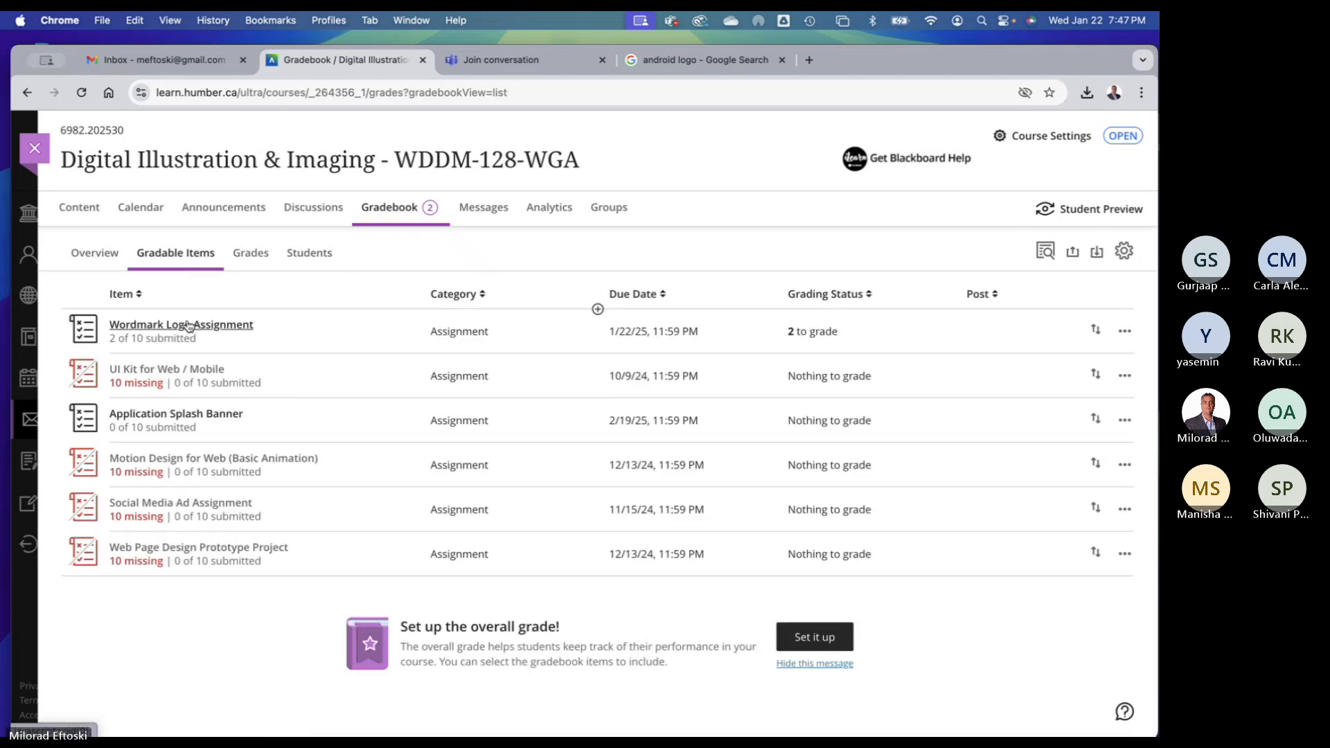
{"action": "left_click", "coordinate": [188, 326]}
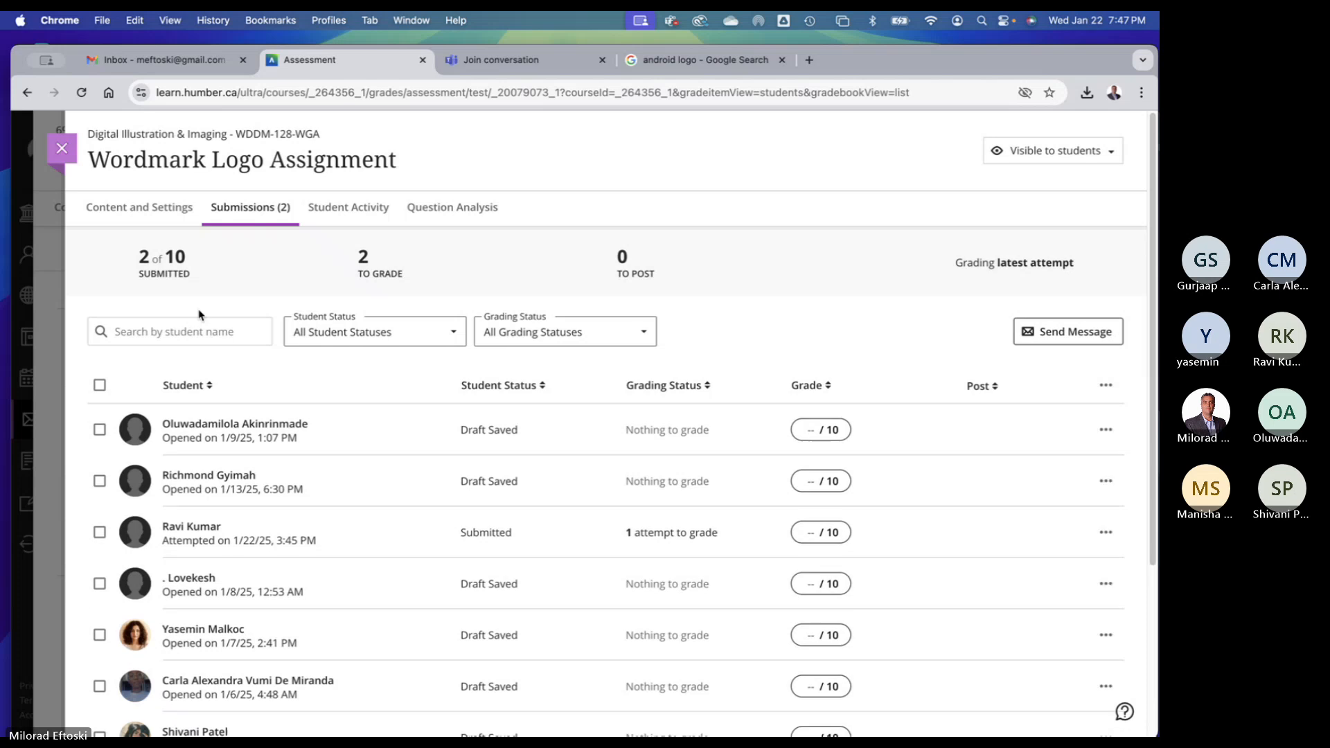
Set the Wordmark Logo Assignment's due date to 1/24/25, save the assessment settings, and return to the gradable items
{"action": "left_click", "coordinate": [154, 211]}
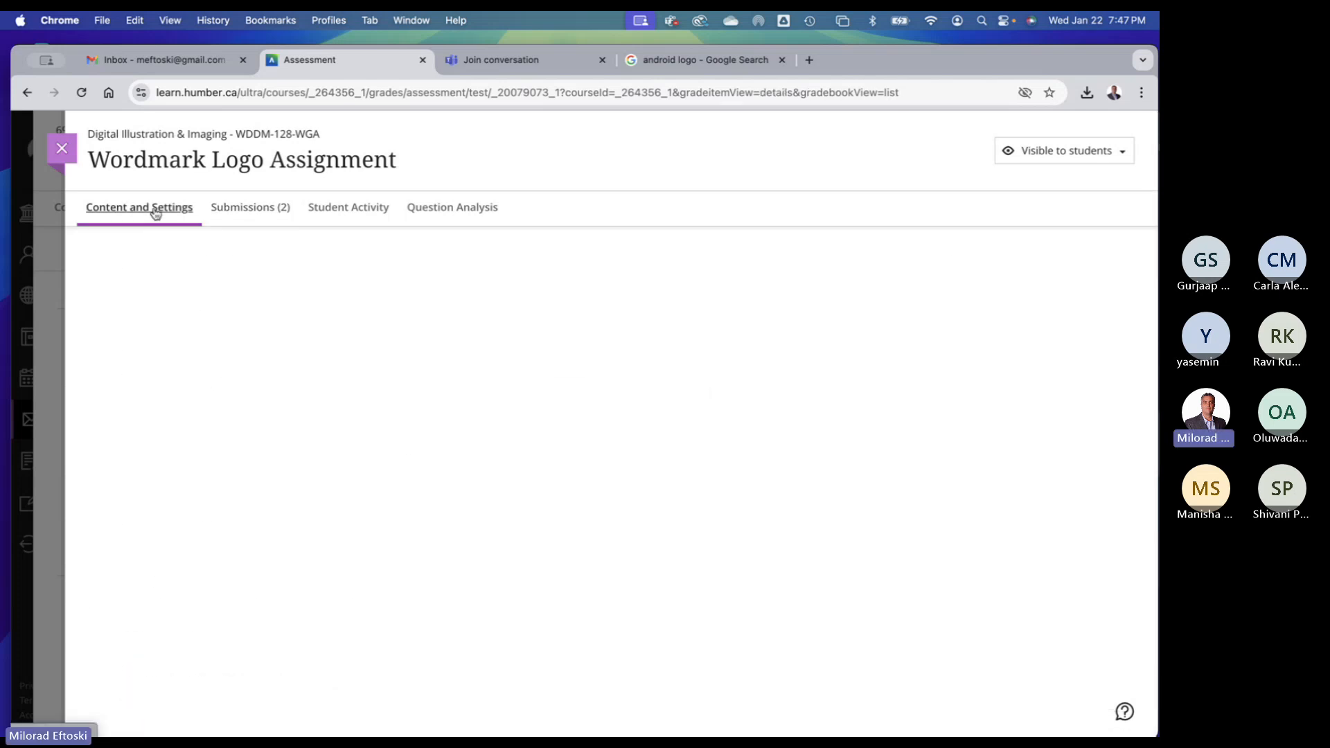
{"action": "left_click", "coordinate": [894, 336]}
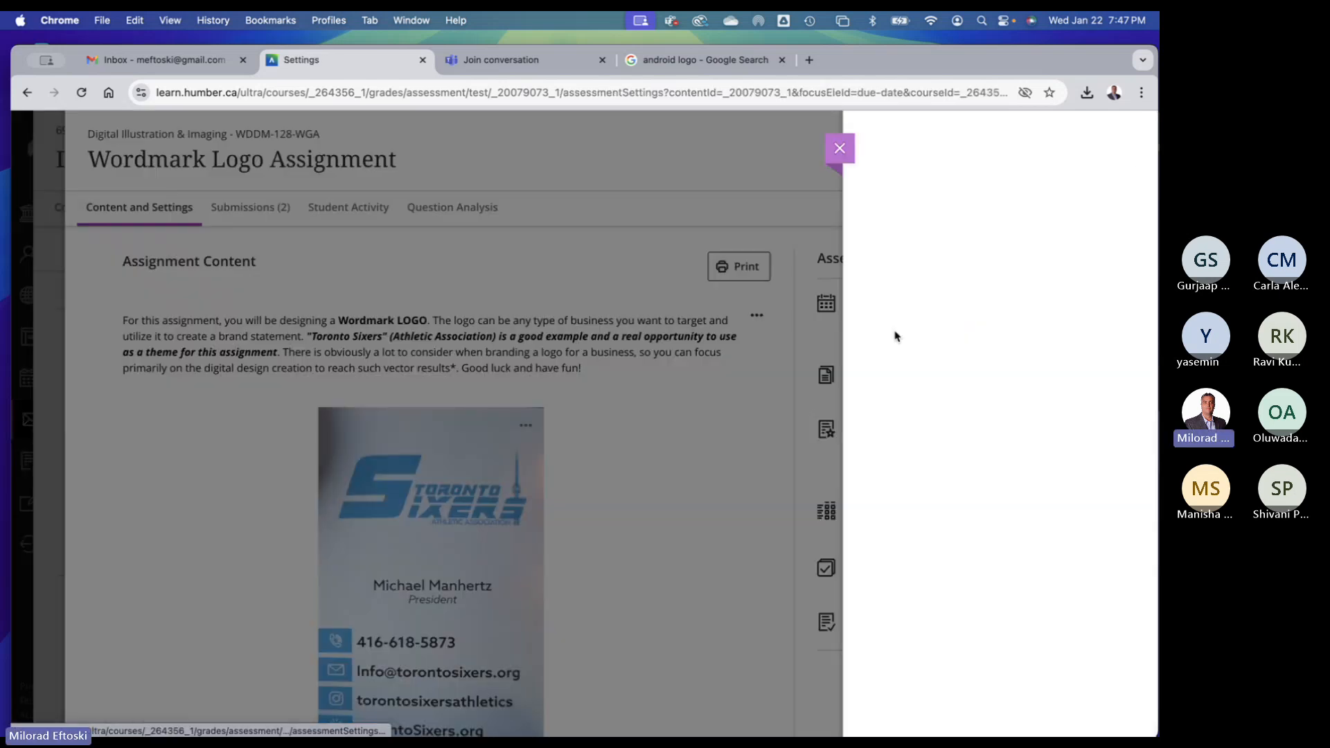
{"action": "left_click", "coordinate": [975, 284]}
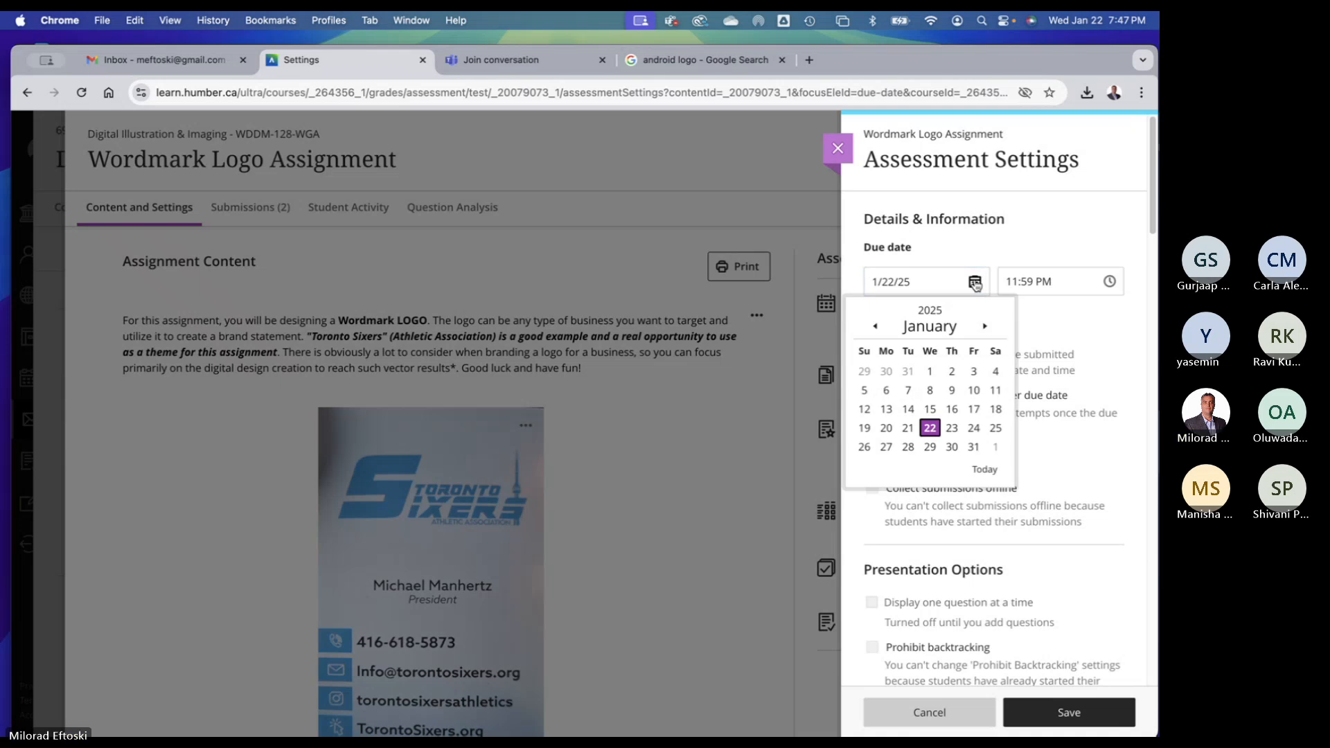
{"action": "left_click", "coordinate": [974, 426]}
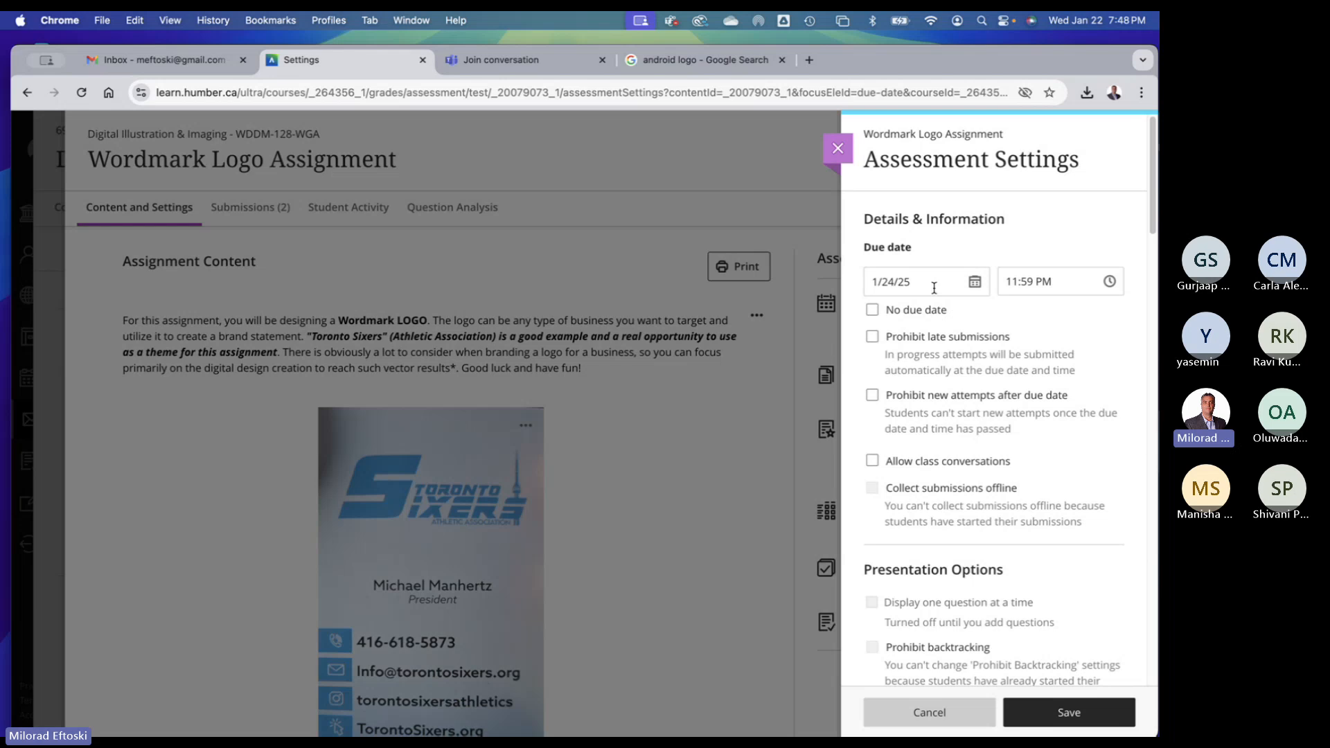
{"action": "scroll", "coordinate": [1070, 386], "scroll_direction": "down", "scroll_amount": 10}
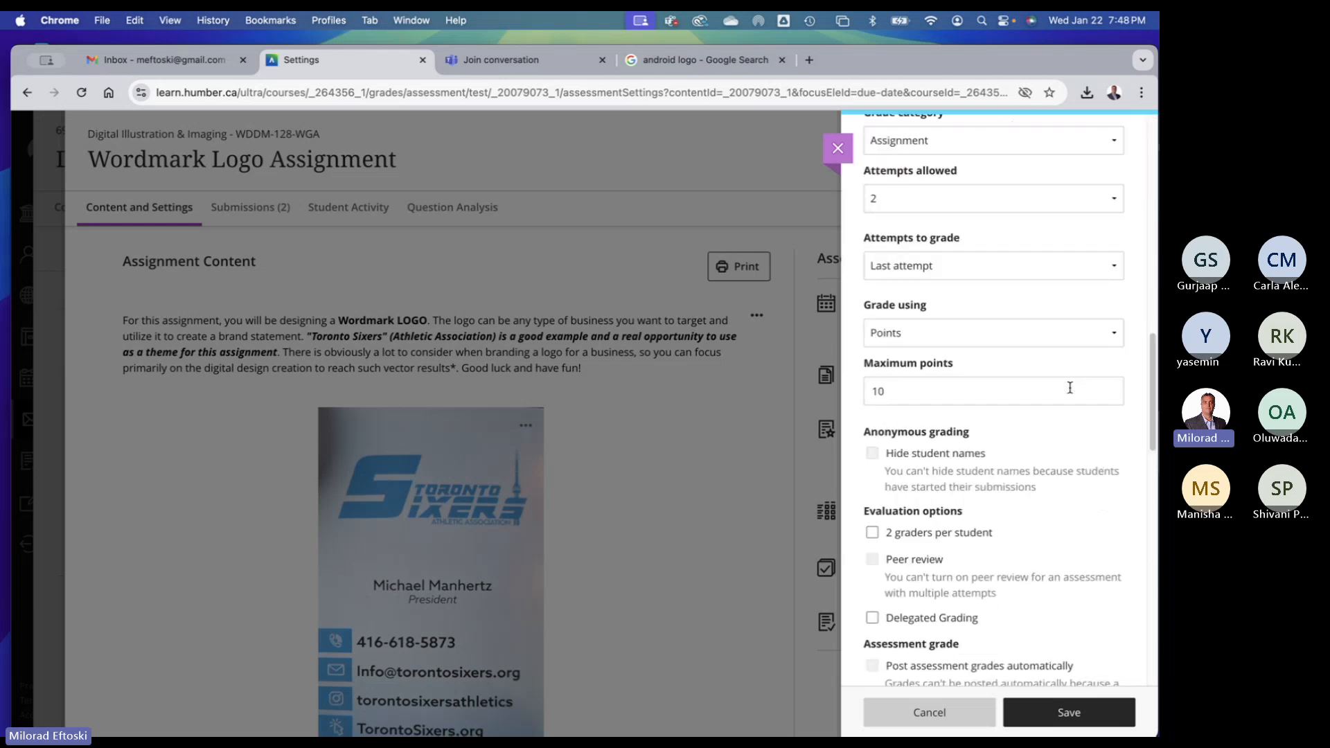
{"action": "scroll", "coordinate": [1071, 390], "scroll_direction": "up", "scroll_amount": 6}
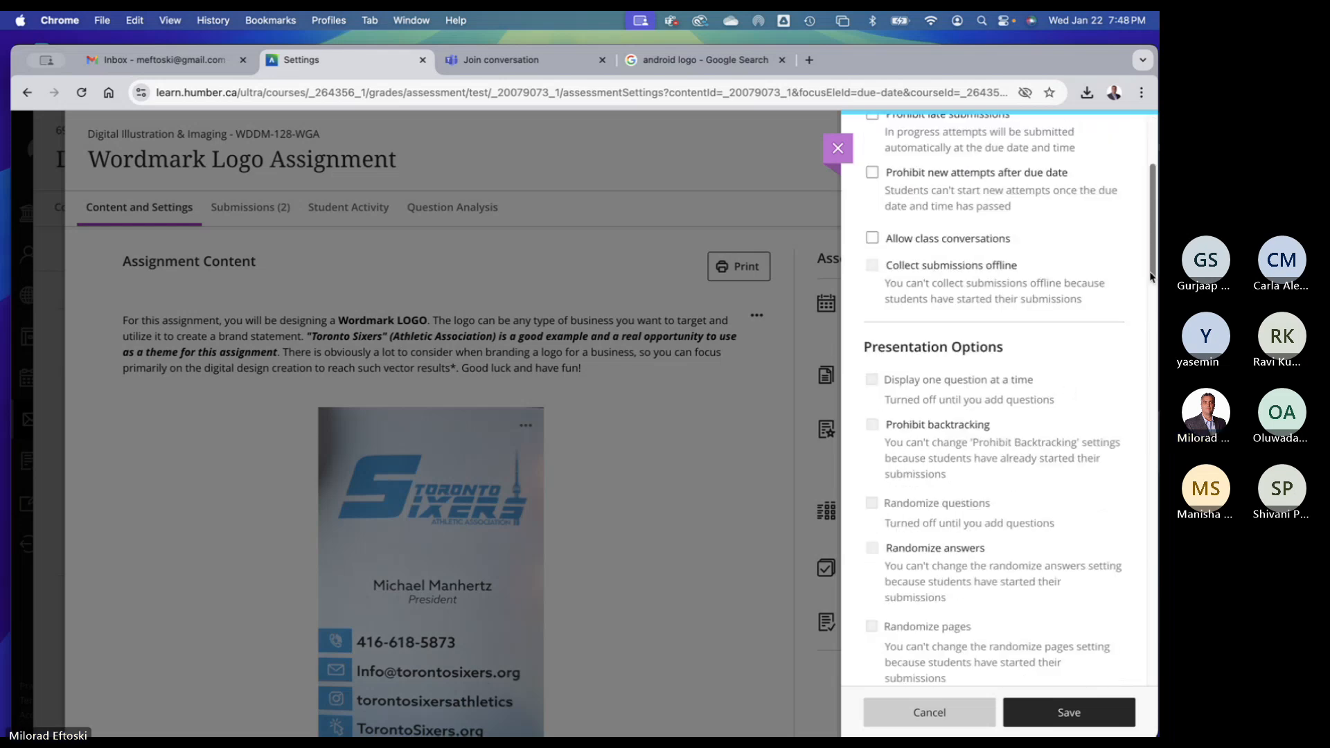
{"action": "left_click_drag", "start_coordinate": [1154, 277], "coordinate": [1142, 586]}
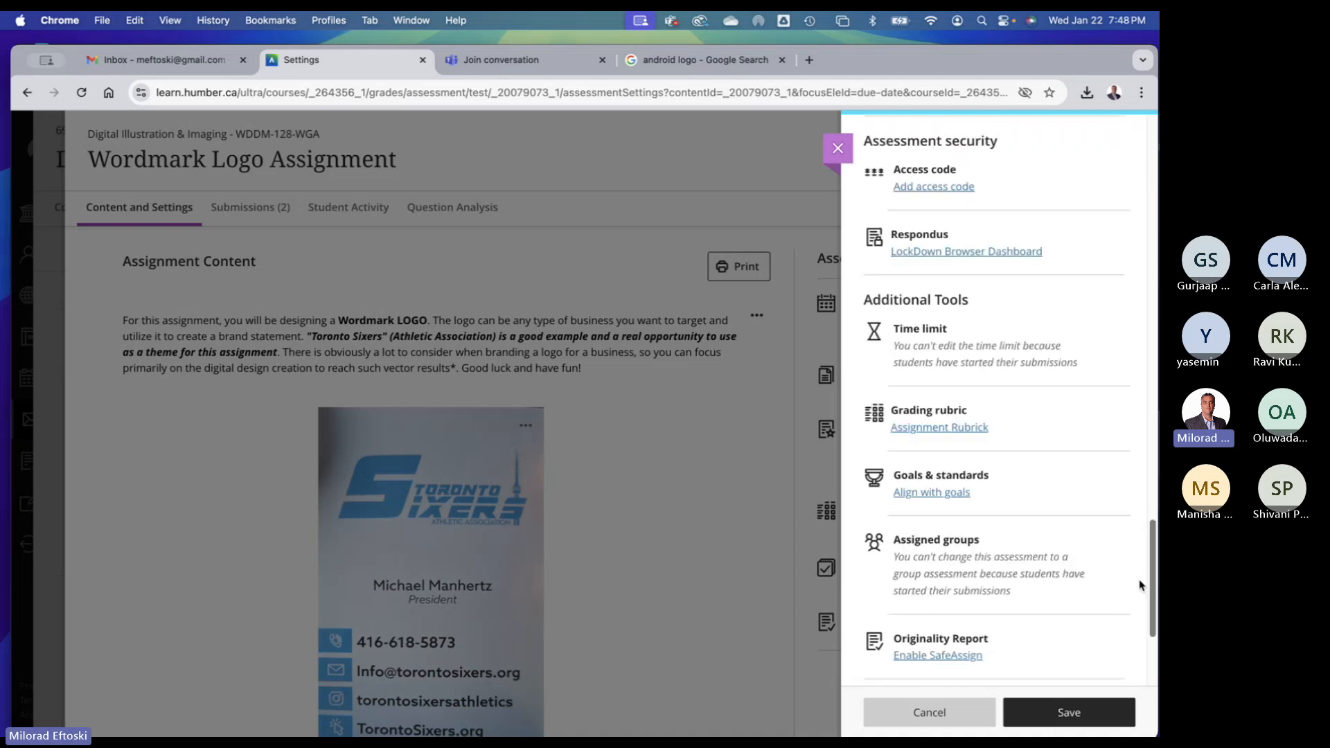
{"action": "left_click", "coordinate": [1102, 715]}
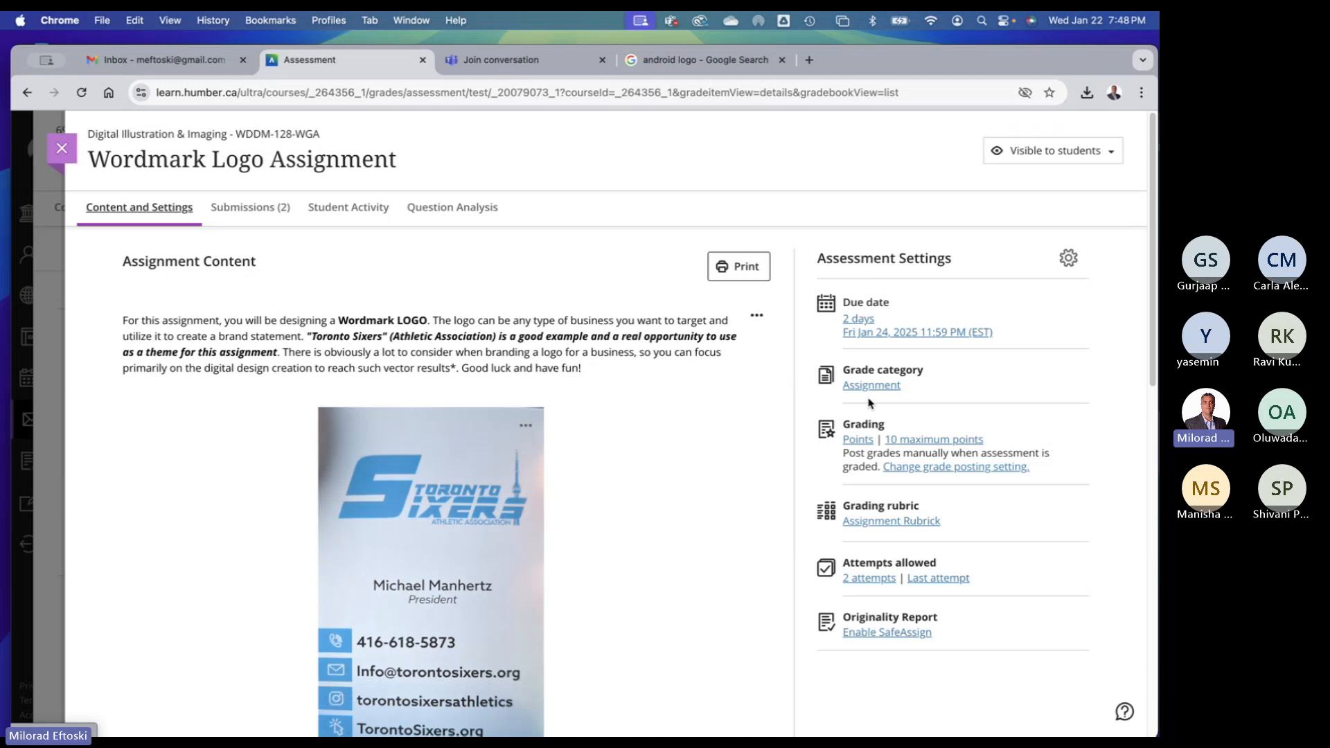
{"action": "left_click", "coordinate": [62, 150]}
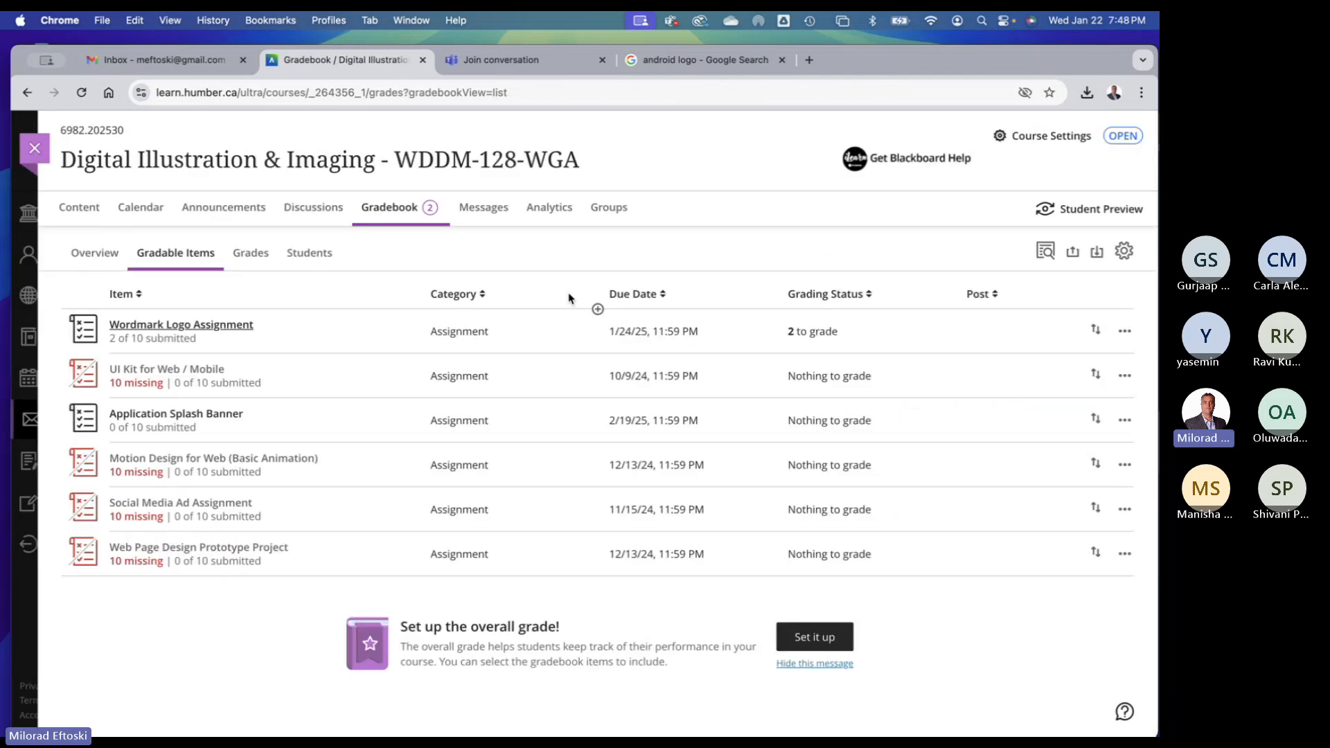
Switch to the Microsoft Teams window
{"action": "mouse_move", "coordinate": [1015, 717]}
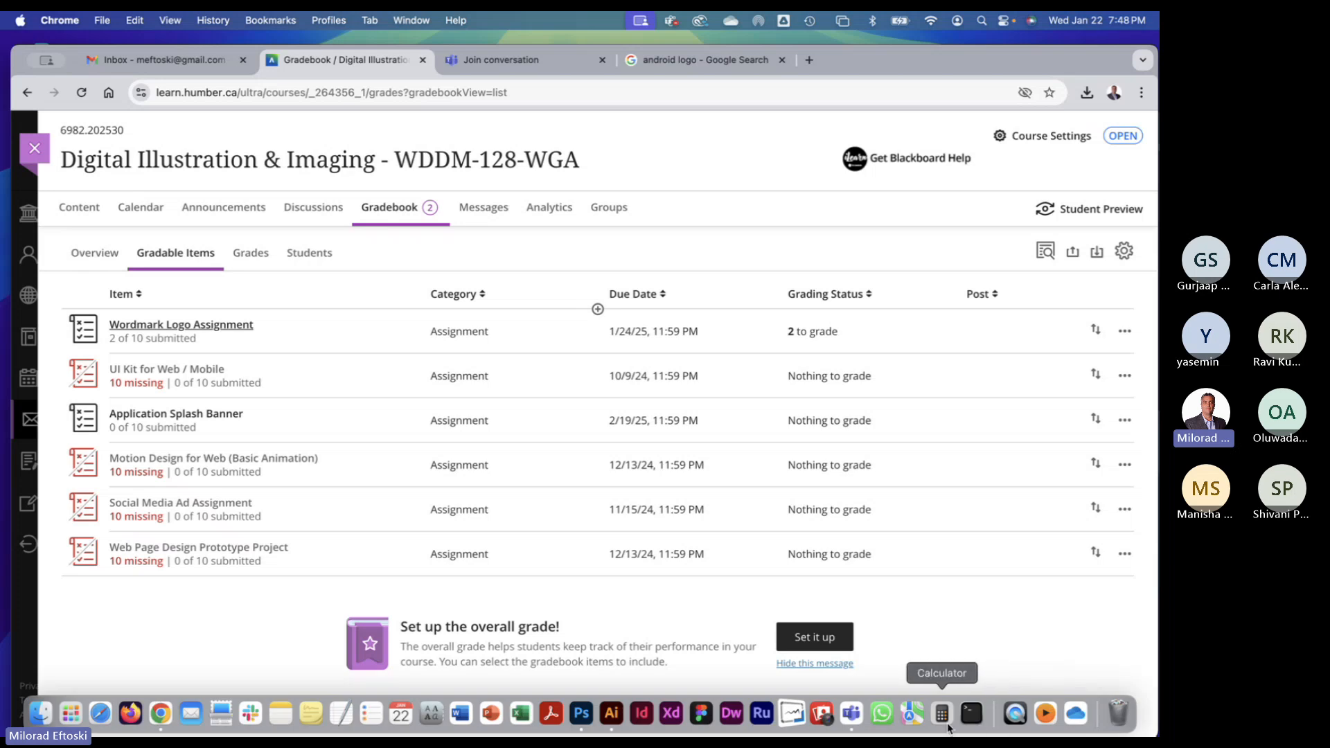
{"action": "left_click", "coordinate": [853, 718]}
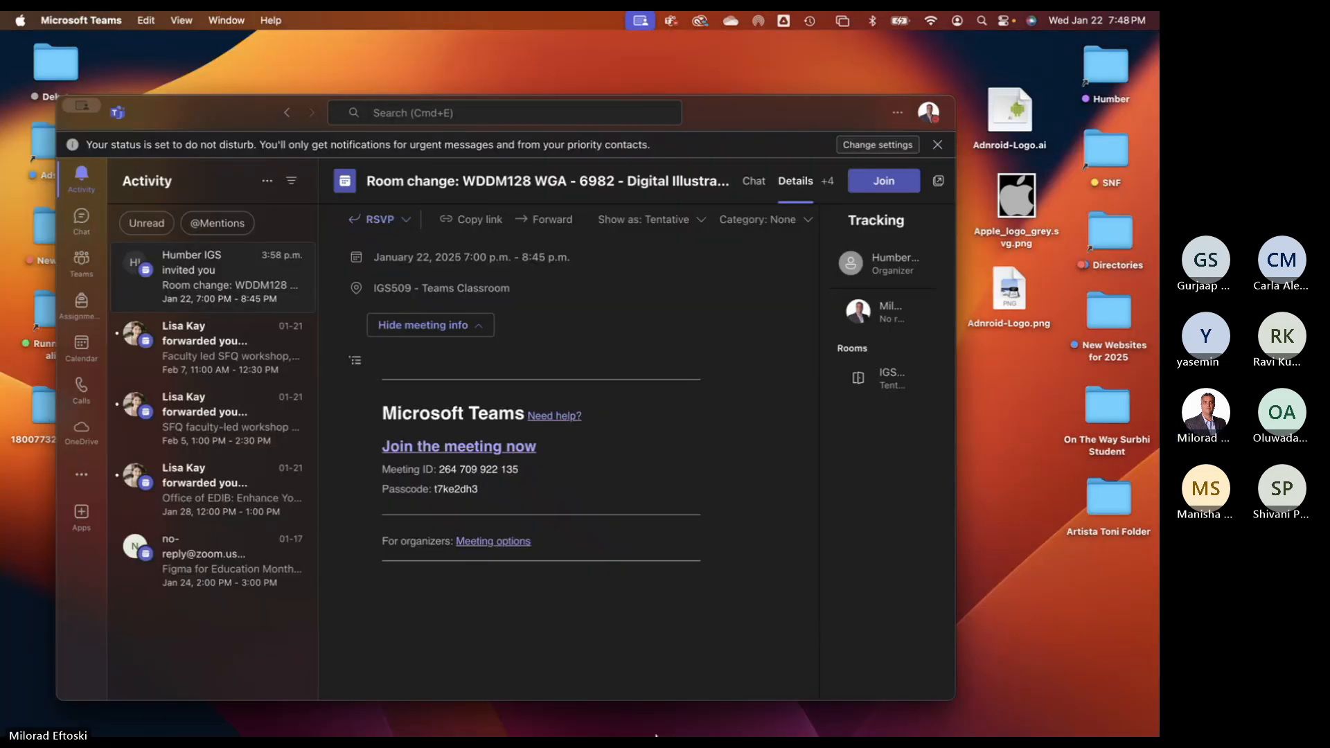
{"action": "mouse_move", "coordinate": [656, 736]}
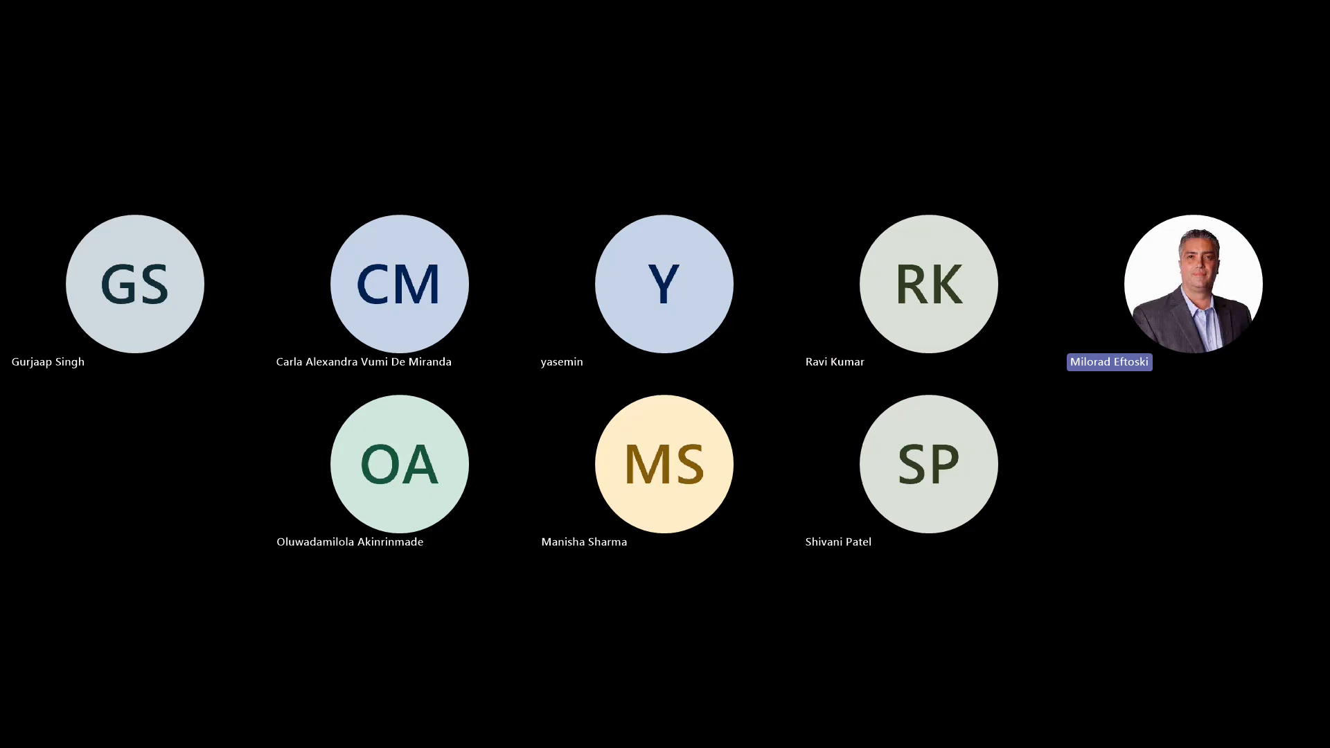